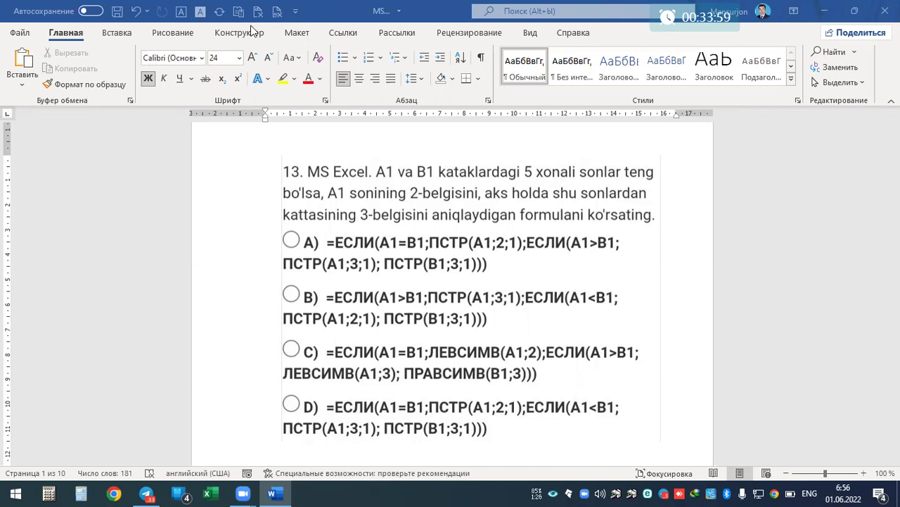
# Step: Select the pen on the Draw (Рисование) tab and set its colour to pink (Лиловый)
pyautogui.click(184, 35)
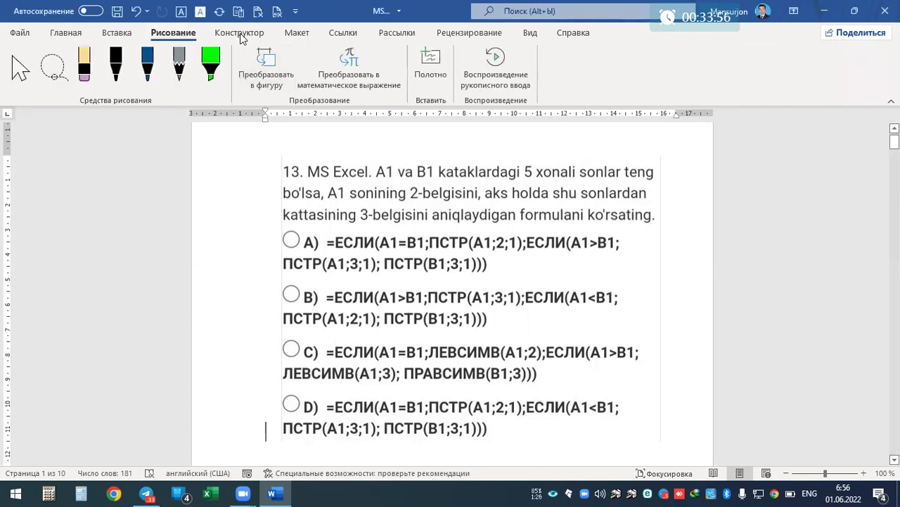
pyautogui.click(147, 78)
pyautogui.click(147, 77)
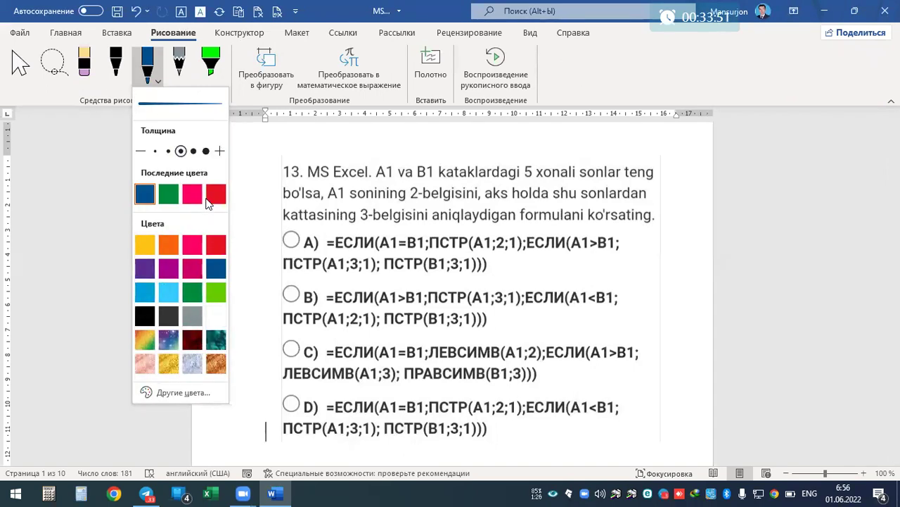
pyautogui.click(192, 195)
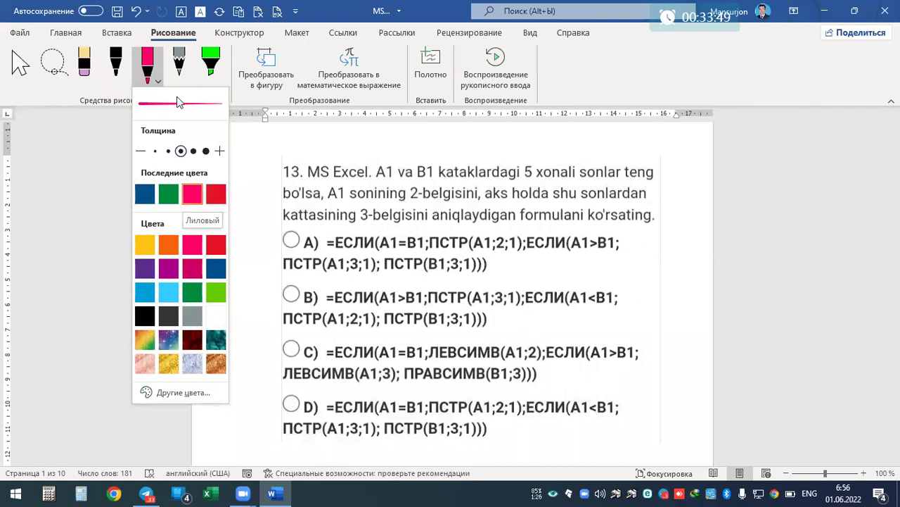
pyautogui.click(159, 72)
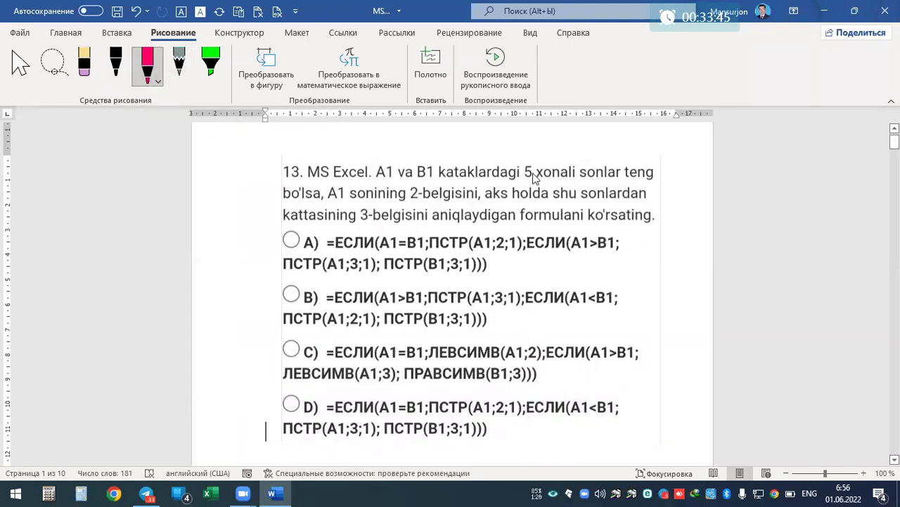
# Step: Draw pink lines under '5 xonali sonlar teng', redrawing once after an undo, and under 'bo'lsa'
pyautogui.moveTo(527, 179); pyautogui.dragTo(612, 179)
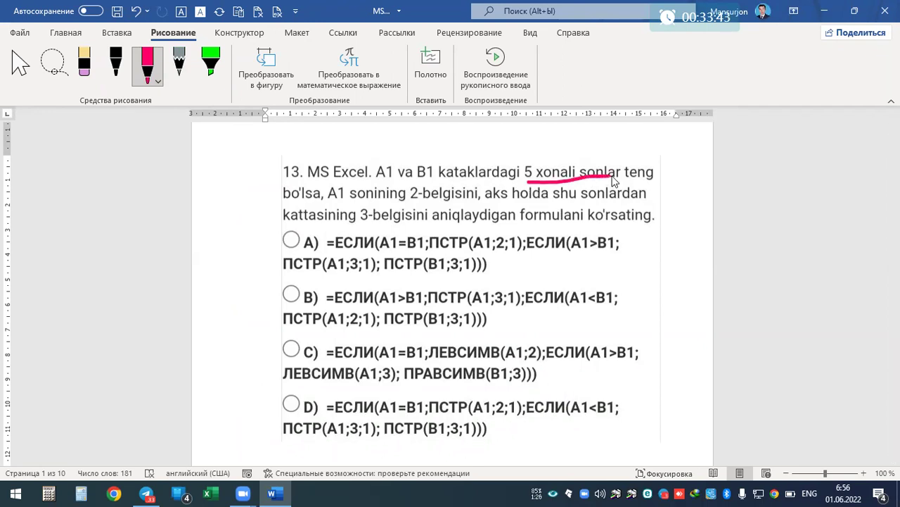
pyautogui.hotkey('ctrl', 'z')
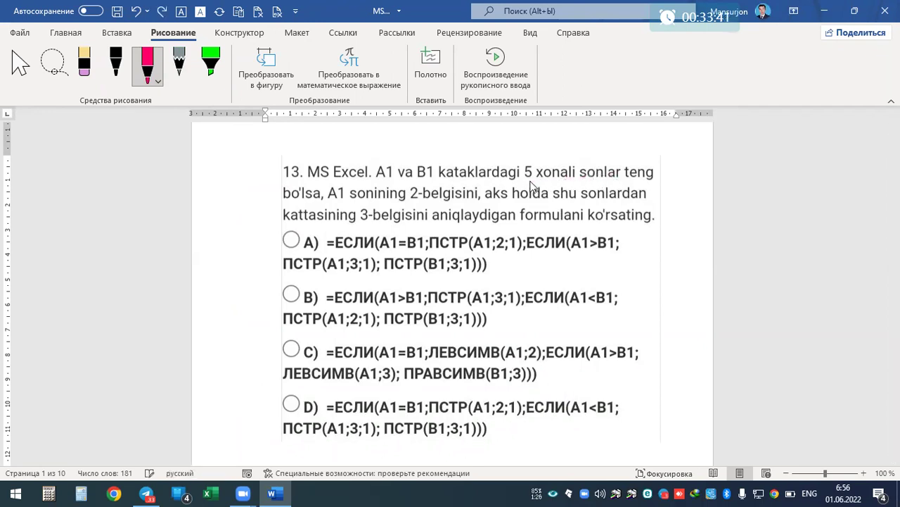
pyautogui.moveTo(542, 186)
pyautogui.mouseDown()
pyautogui.moveTo(603, 194)
pyautogui.moveTo(660, 182)
pyautogui.mouseUp()
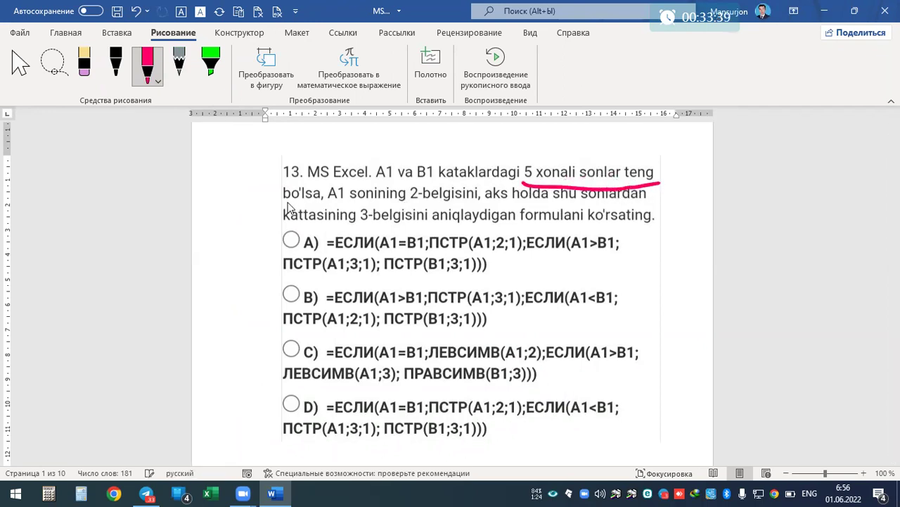
pyautogui.moveTo(285, 201); pyautogui.dragTo(324, 208)
pyautogui.scroll(-3, 327, 232)
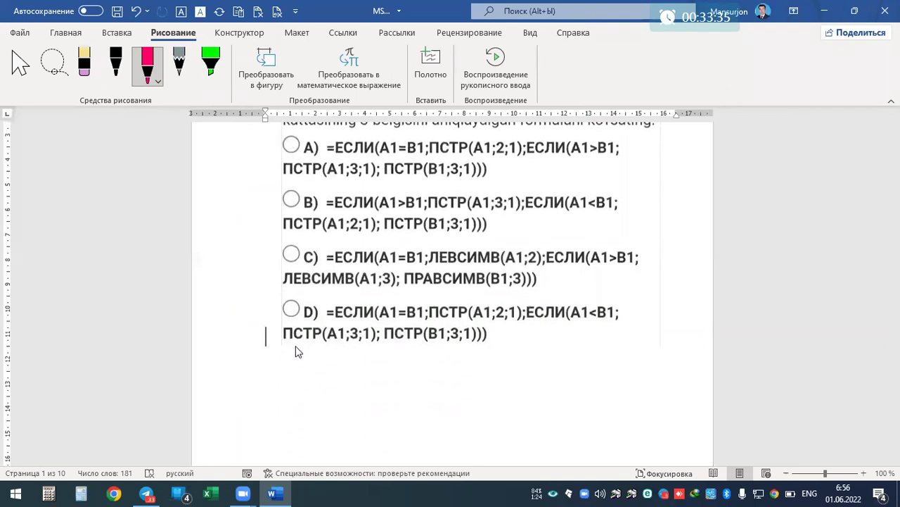
pyautogui.scroll(4, 298, 346)
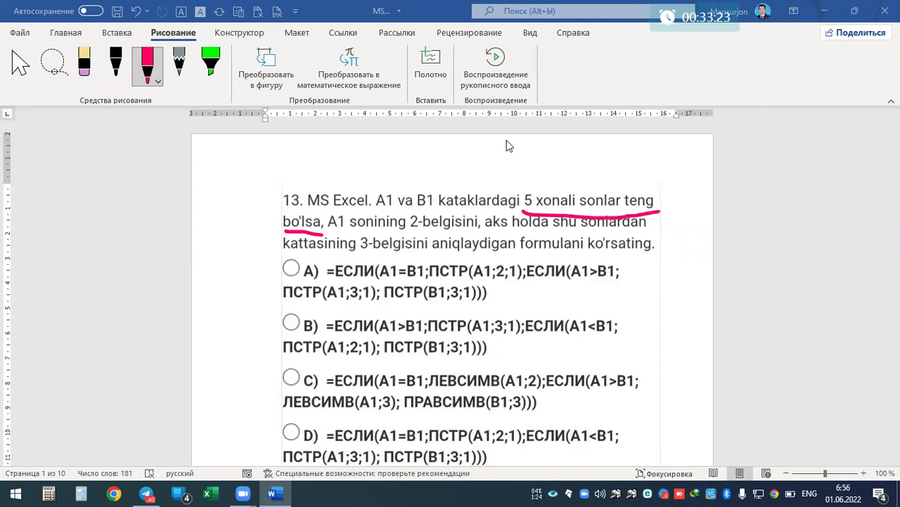
pyautogui.scroll(-3, 464, 236)
# Step: Handwrite 'Если (A1=B1;' in pink ink below option D
pyautogui.moveTo(289, 422)
pyautogui.mouseDown()
pyautogui.moveTo(325, 417)
pyautogui.moveTo(328, 404)
pyautogui.moveTo(334, 419)
pyautogui.moveTo(365, 406)
pyautogui.mouseUp()
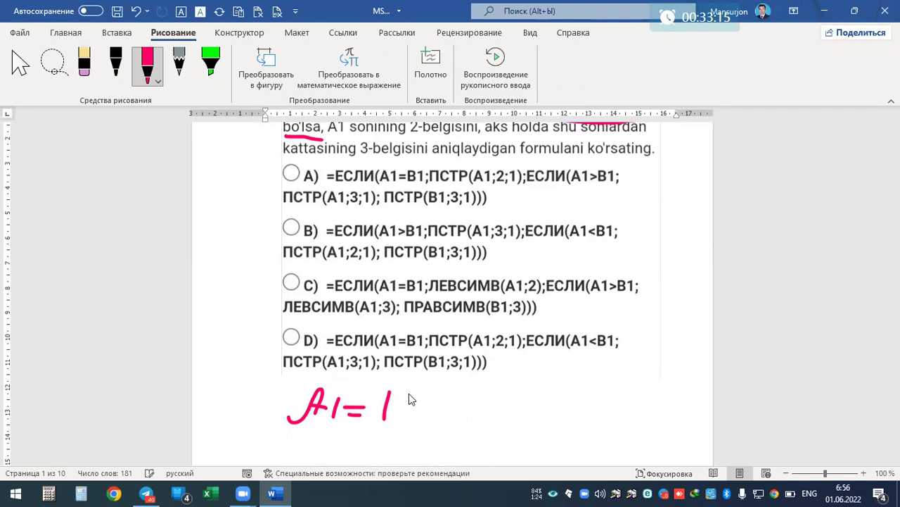
pyautogui.moveTo(385, 394)
pyautogui.mouseDown()
pyautogui.moveTo(386, 406)
pyautogui.moveTo(414, 422)
pyautogui.mouseUp()
pyautogui.scroll(1, 444, 248)
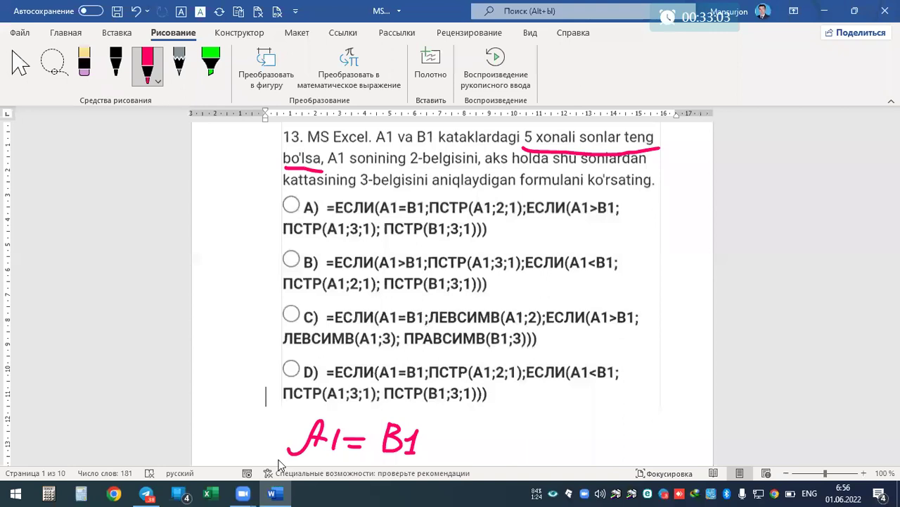
pyautogui.moveTo(214, 427)
pyautogui.mouseDown()
pyautogui.moveTo(215, 448)
pyautogui.moveTo(259, 445)
pyautogui.moveTo(275, 463)
pyautogui.moveTo(307, 441)
pyautogui.mouseUp()
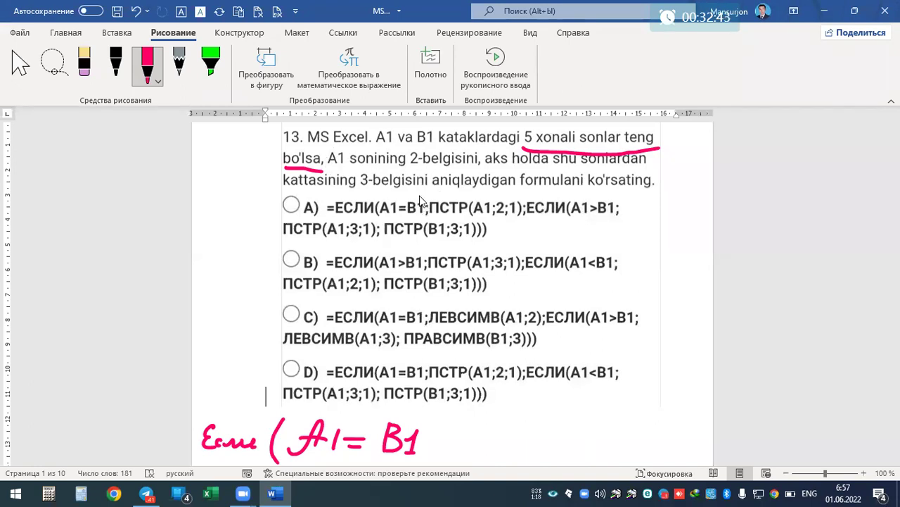
pyautogui.moveTo(433, 434)
pyautogui.mouseDown()
pyautogui.moveTo(431, 453)
pyautogui.moveTo(480, 432)
pyautogui.moveTo(481, 452)
pyautogui.moveTo(500, 461)
pyautogui.moveTo(508, 441)
pyautogui.moveTo(508, 464)
pyautogui.moveTo(517, 456)
pyautogui.mouseUp()
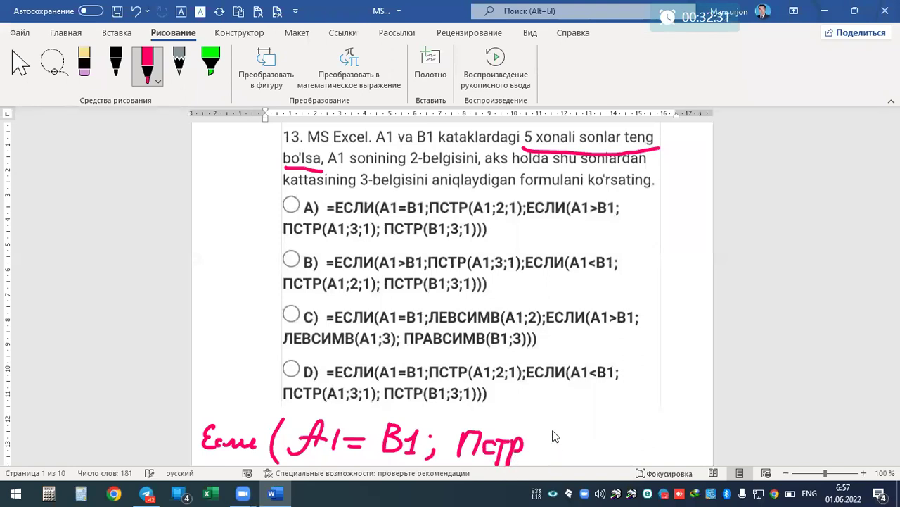
# Step: Add 'ПСТР(A1;2;1)' to the ink formula and underline 'A1 sonining 2-belgisini'
pyautogui.moveTo(555, 419); pyautogui.dragTo(546, 458)
pyautogui.moveTo(571, 427)
pyautogui.mouseDown()
pyautogui.moveTo(565, 444)
pyautogui.moveTo(580, 456)
pyautogui.moveTo(623, 457)
pyautogui.mouseUp()
pyautogui.click(599, 440)
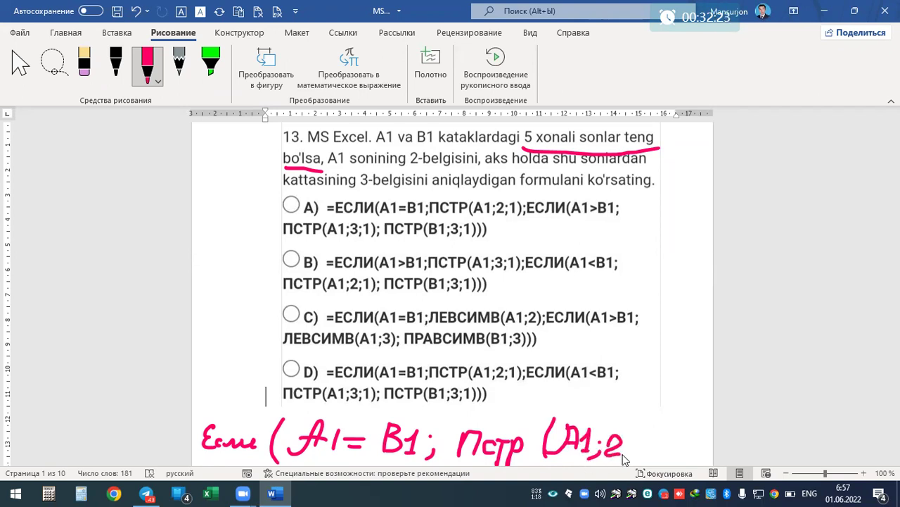
pyautogui.moveTo(646, 430); pyautogui.dragTo(649, 462)
pyautogui.moveTo(660, 421); pyautogui.dragTo(660, 460)
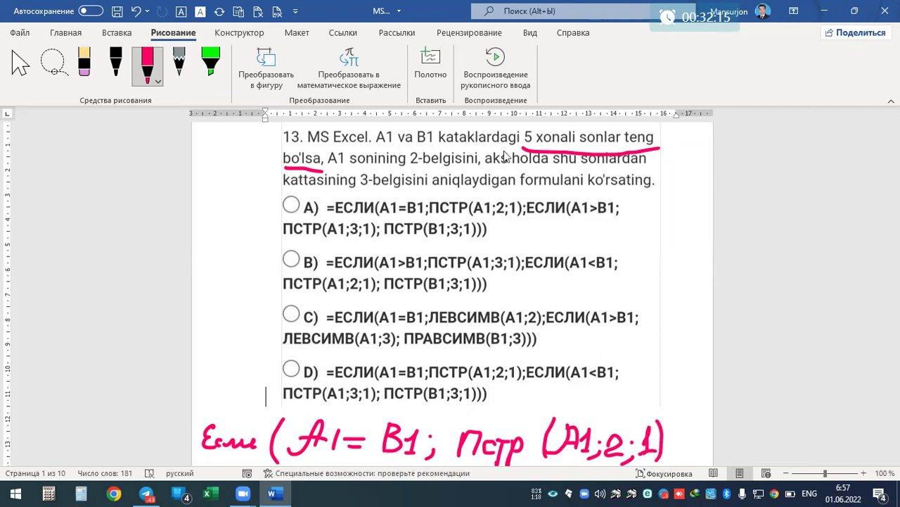
pyautogui.moveTo(317, 171); pyautogui.dragTo(480, 164)
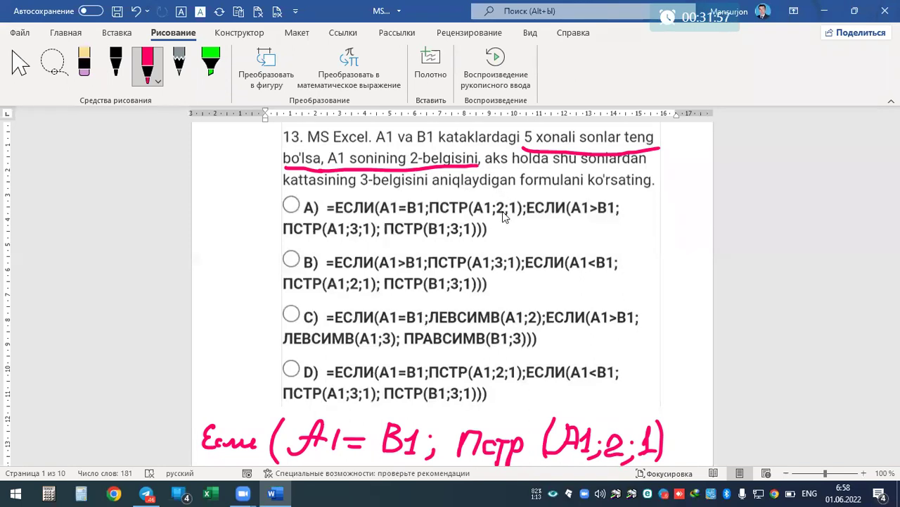
# Step: End the first ink line with a semicolon after its closing bracket
pyautogui.scroll(-2, 513, 250)
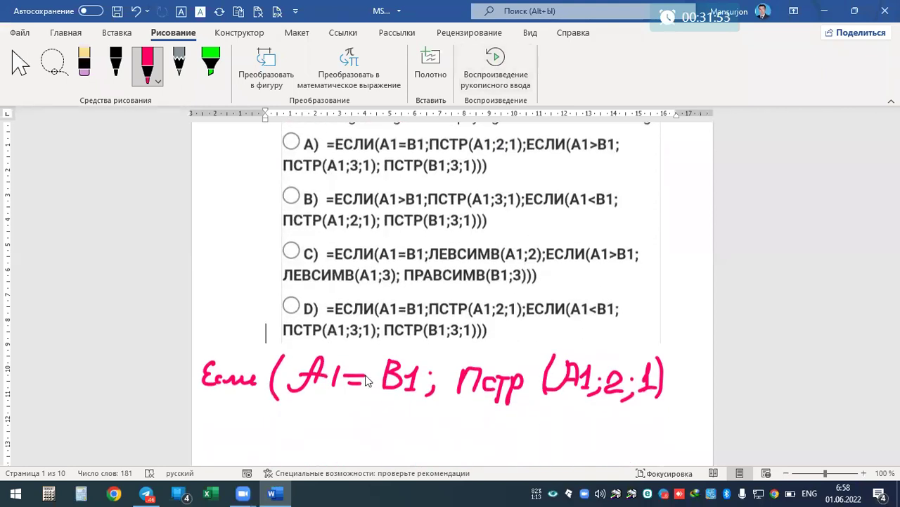
pyautogui.click(674, 376)
pyautogui.moveTo(676, 387); pyautogui.dragTo(671, 401)
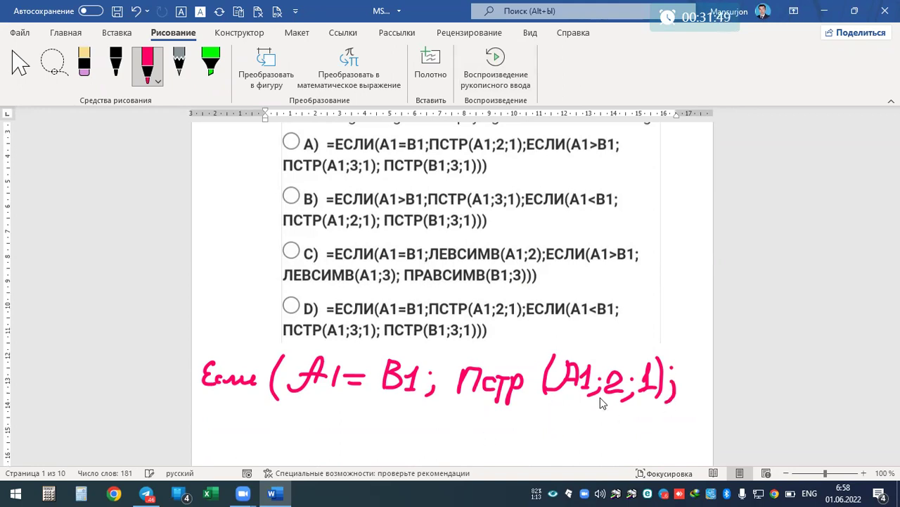
pyautogui.scroll(3, 556, 334)
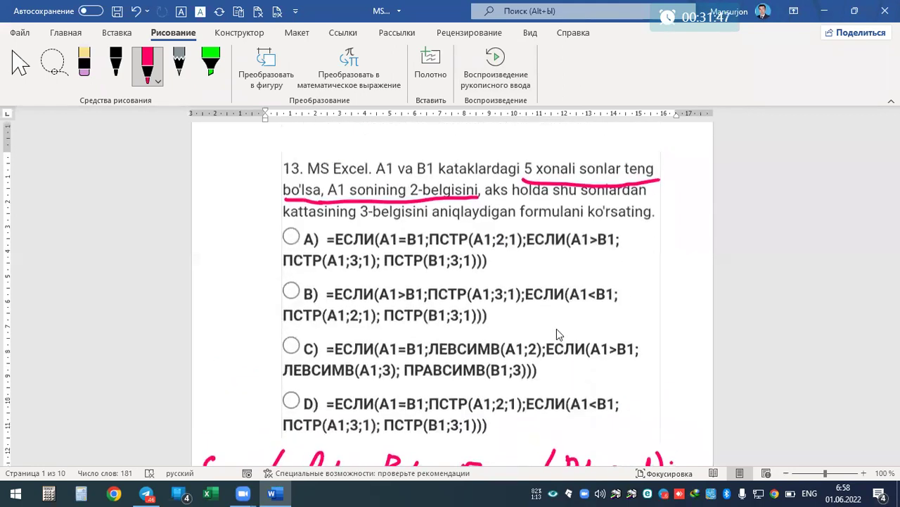
pyautogui.scroll(-4, 557, 328)
# Step: Handwrite 'ПСТР(МАКС(A1;' on a second ink line
pyautogui.moveTo(255, 388)
pyautogui.mouseDown()
pyautogui.moveTo(252, 412)
pyautogui.moveTo(275, 408)
pyautogui.mouseUp()
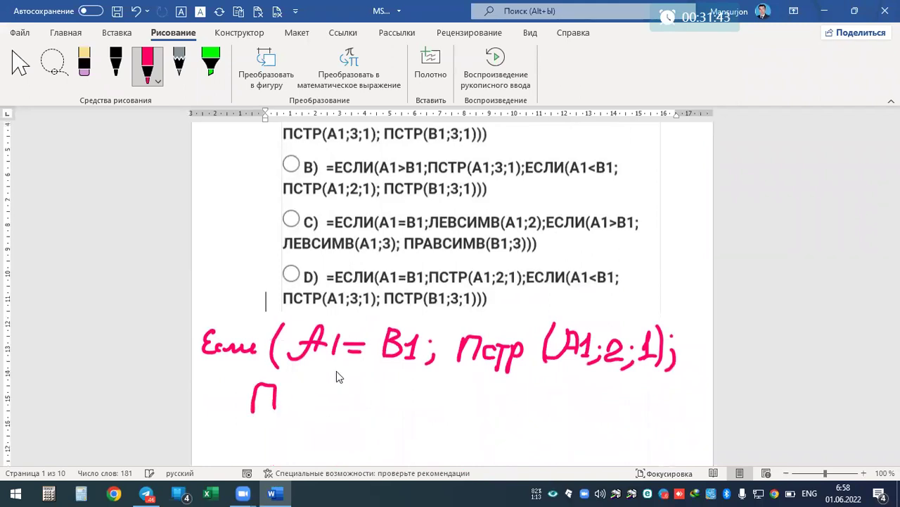
pyautogui.scroll(5, 409, 315)
pyautogui.scroll(-4, 392, 314)
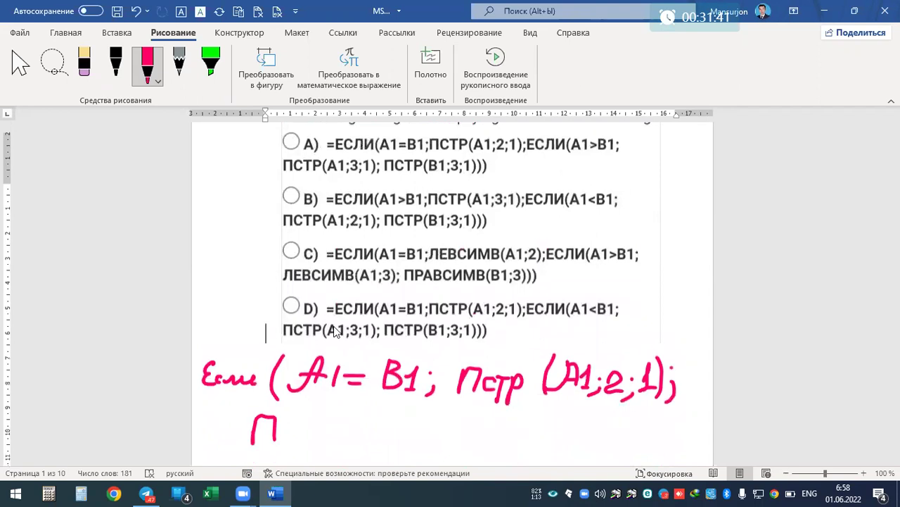
pyautogui.moveTo(294, 424)
pyautogui.mouseDown()
pyautogui.moveTo(294, 443)
pyautogui.moveTo(309, 423)
pyautogui.moveTo(315, 456)
pyautogui.moveTo(317, 441)
pyautogui.moveTo(347, 445)
pyautogui.mouseUp()
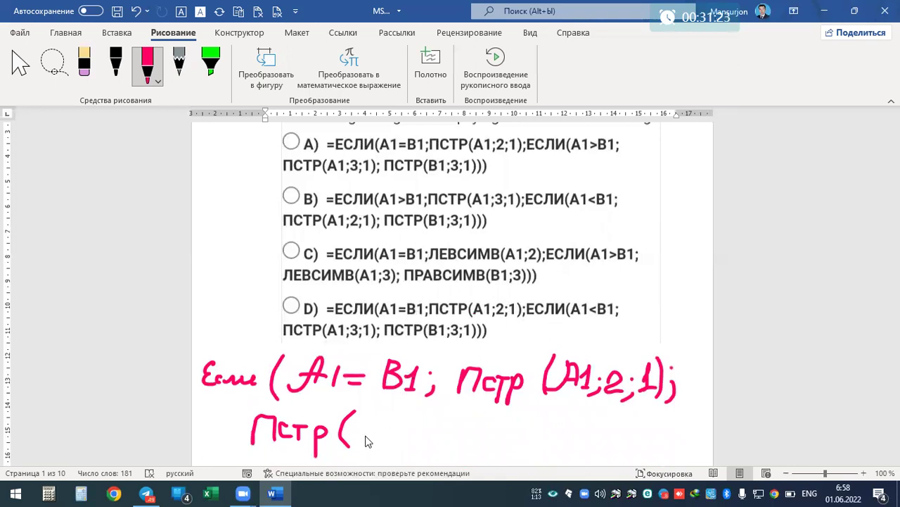
pyautogui.moveTo(361, 443)
pyautogui.mouseDown()
pyautogui.moveTo(378, 424)
pyautogui.moveTo(399, 451)
pyautogui.moveTo(402, 440)
pyautogui.mouseUp()
pyautogui.moveTo(425, 426)
pyautogui.mouseDown()
pyautogui.moveTo(421, 446)
pyautogui.moveTo(491, 448)
pyautogui.mouseUp()
pyautogui.click(442, 442)
pyautogui.click(479, 435)
# Step: Finish the second line with 'B1);3;1))'
pyautogui.moveTo(491, 428)
pyautogui.mouseDown()
pyautogui.moveTo(493, 448)
pyautogui.moveTo(526, 453)
pyautogui.mouseUp()
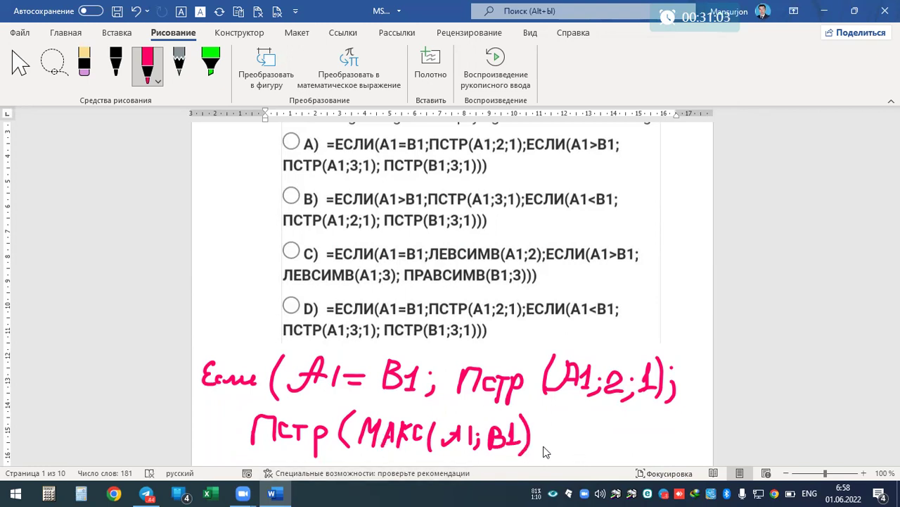
pyautogui.moveTo(536, 429)
pyautogui.mouseDown()
pyautogui.moveTo(531, 453)
pyautogui.moveTo(578, 454)
pyautogui.mouseUp()
pyautogui.click(582, 435)
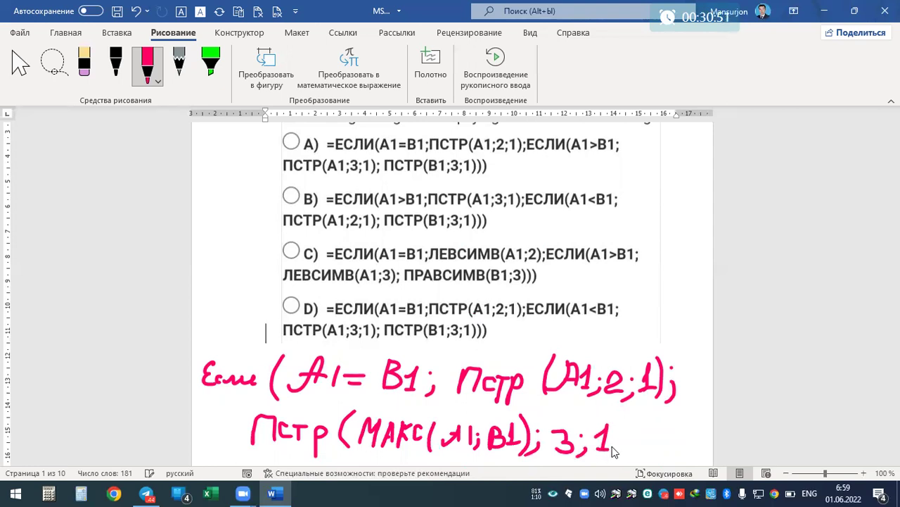
pyautogui.moveTo(614, 418); pyautogui.dragTo(616, 441)
pyautogui.moveTo(622, 412); pyautogui.dragTo(632, 450)
# Step: Draw an equals sign in front of 'Если' in the ink formula
pyautogui.moveTo(192, 374); pyautogui.dragTo(201, 381)
pyautogui.scroll(2, 408, 325)
pyautogui.scroll(3, 407, 326)
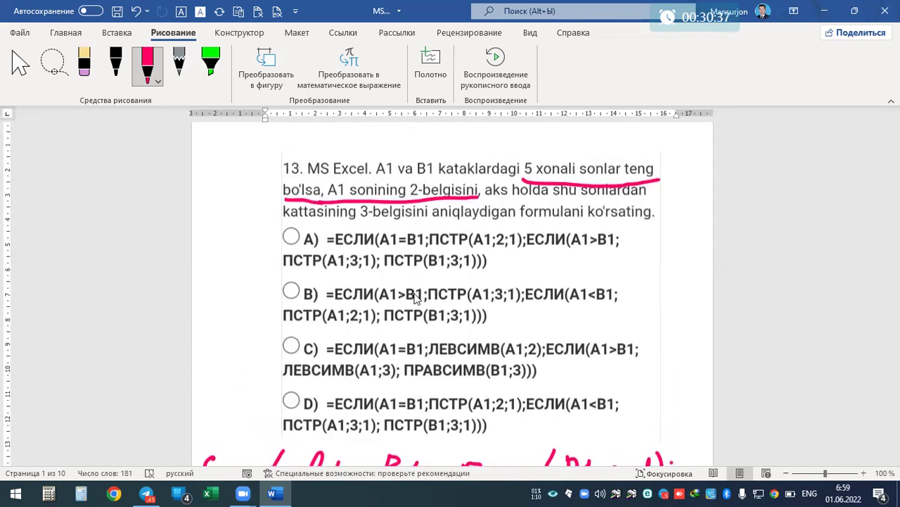
pyautogui.scroll(-1, 415, 299)
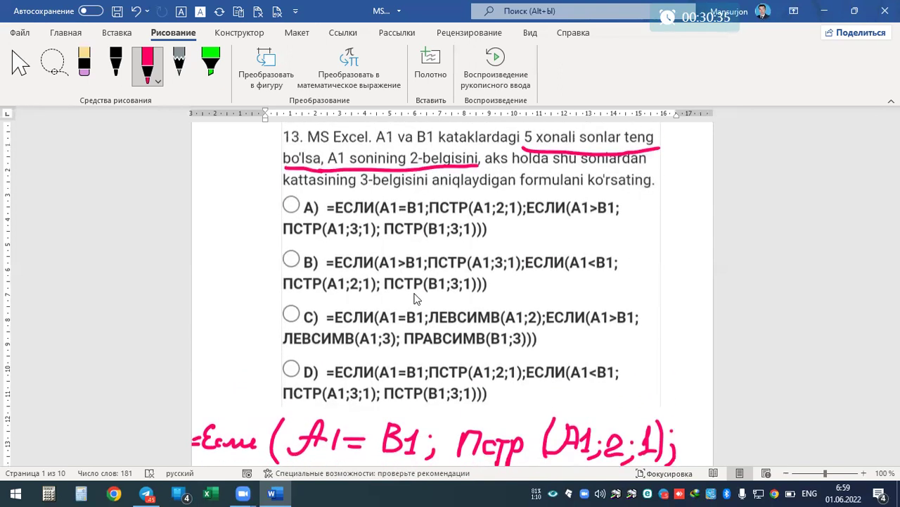
pyautogui.scroll(-1, 415, 299)
pyautogui.scroll(-1, 415, 299)
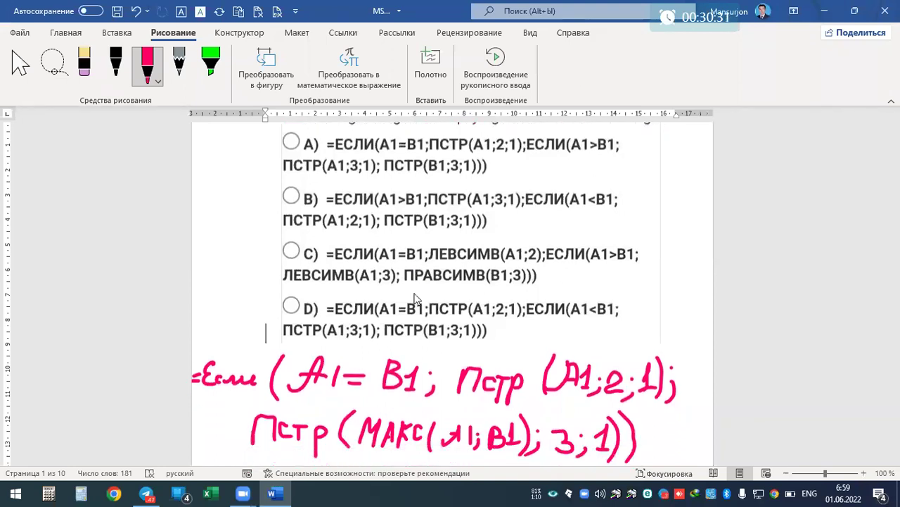
pyautogui.scroll(1, 399, 297)
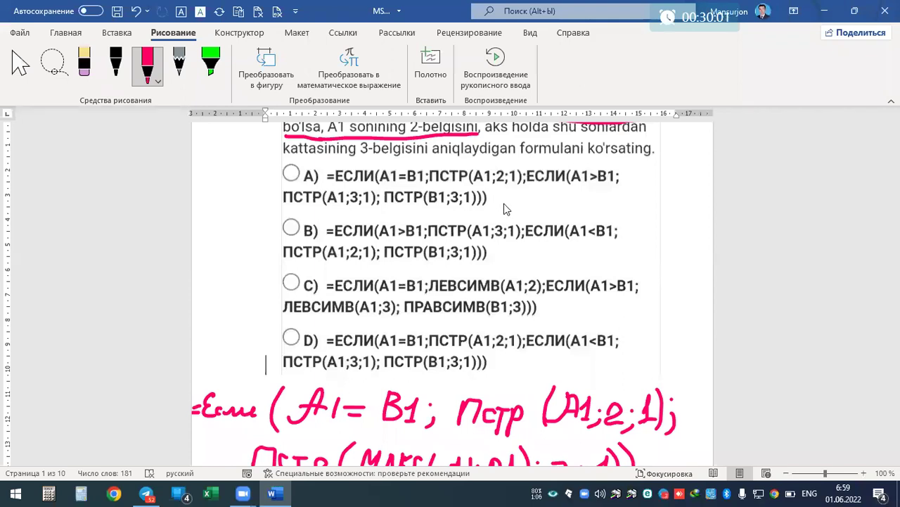
# Step: Tick option A's circle with a pink check mark as the correct answer
pyautogui.moveTo(268, 175); pyautogui.dragTo(307, 166)
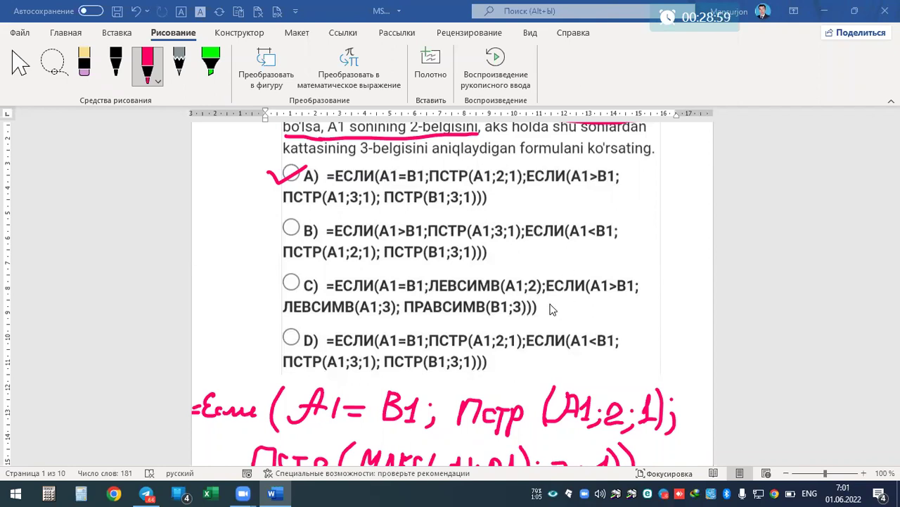
pyautogui.rightClick(707, 19)
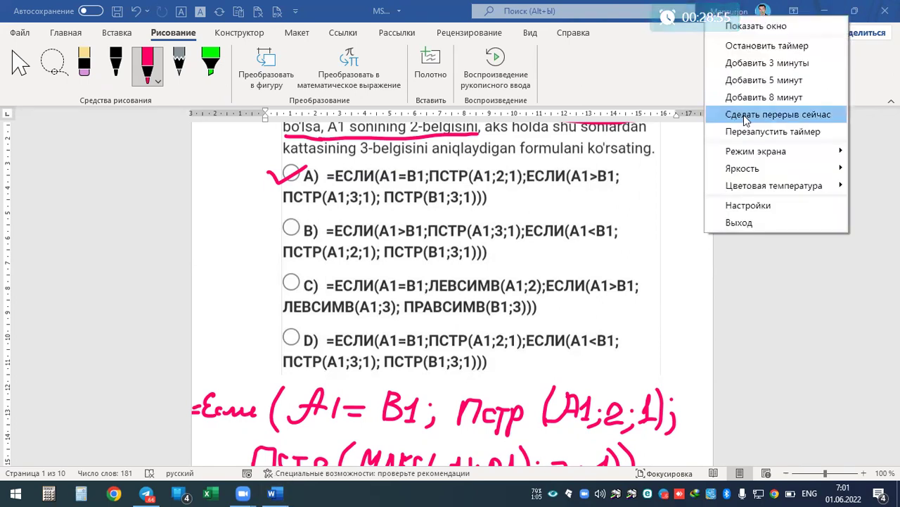
# Step: Scroll to question 14 (=СРЗНАЧ(A5:C5), options -2, -1, 1, 5) and collapse the ribbon with Ctrl+F1
pyautogui.click(752, 131)
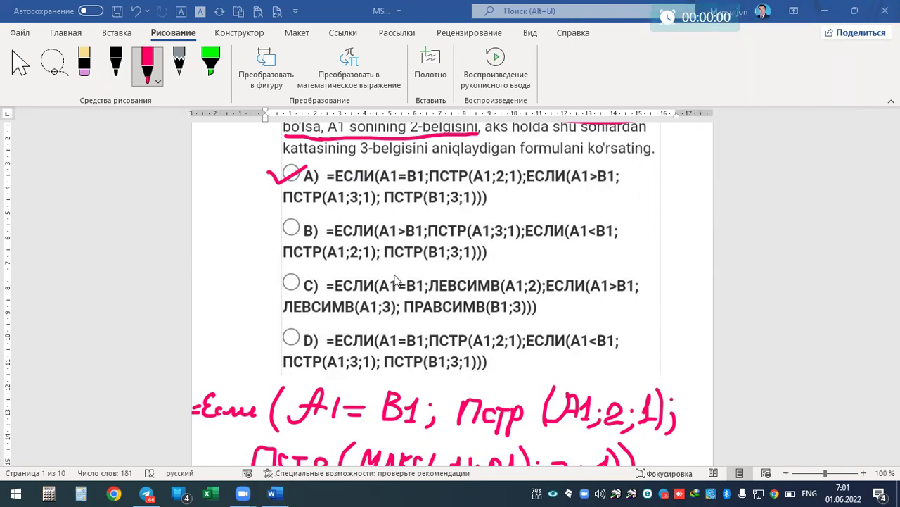
pyautogui.scroll(-5, 395, 290)
pyautogui.scroll(-5, 396, 289)
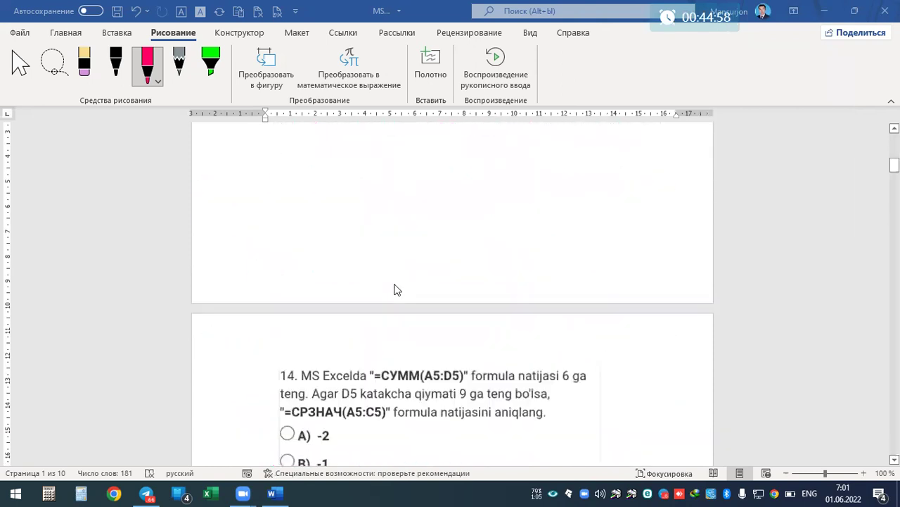
pyautogui.scroll(-3, 395, 289)
pyautogui.scroll(-1, 395, 289)
pyautogui.scroll(-1, 396, 289)
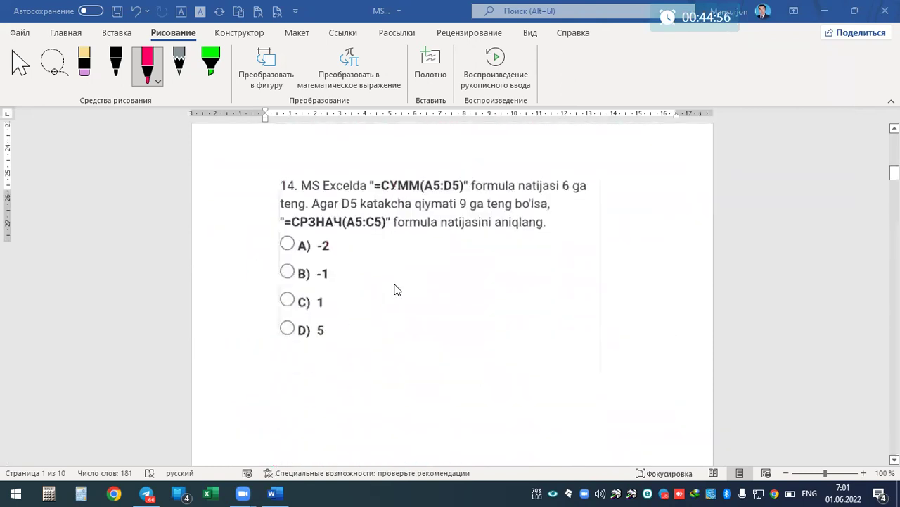
pyautogui.scroll(-1, 396, 290)
pyautogui.scroll(-1, 396, 289)
pyautogui.scroll(1, 396, 289)
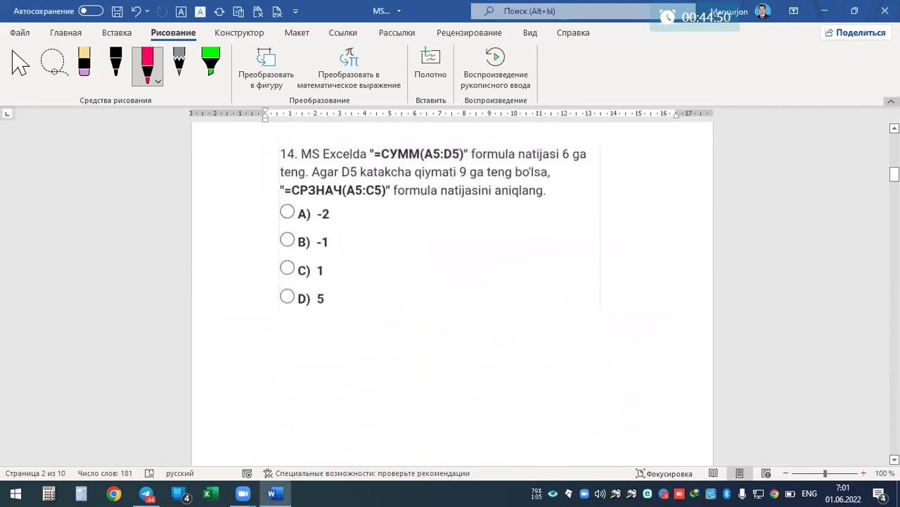
pyautogui.hotkey('ctrl', 'F1')
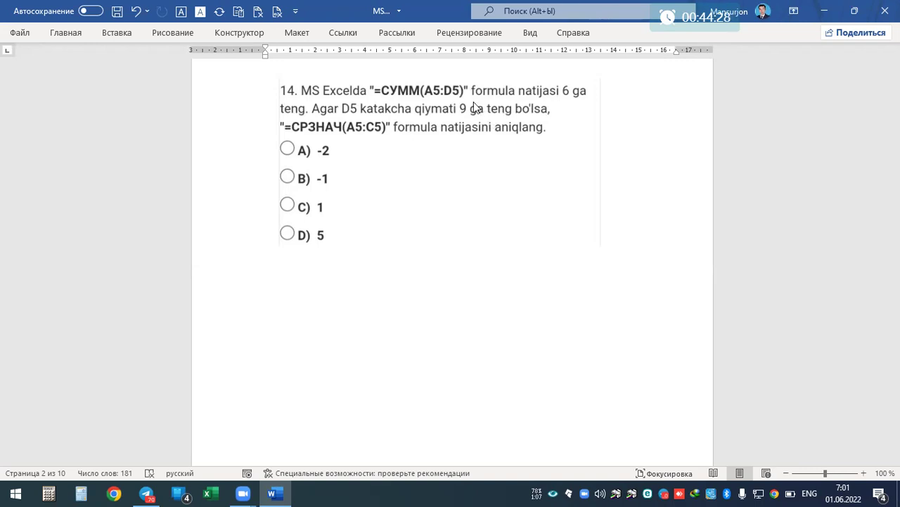
# Step: Add an empty line after question 14's picture and pick a 3×6 table from Вставка > Таблица
pyautogui.click(166, 33)
pyautogui.click(117, 33)
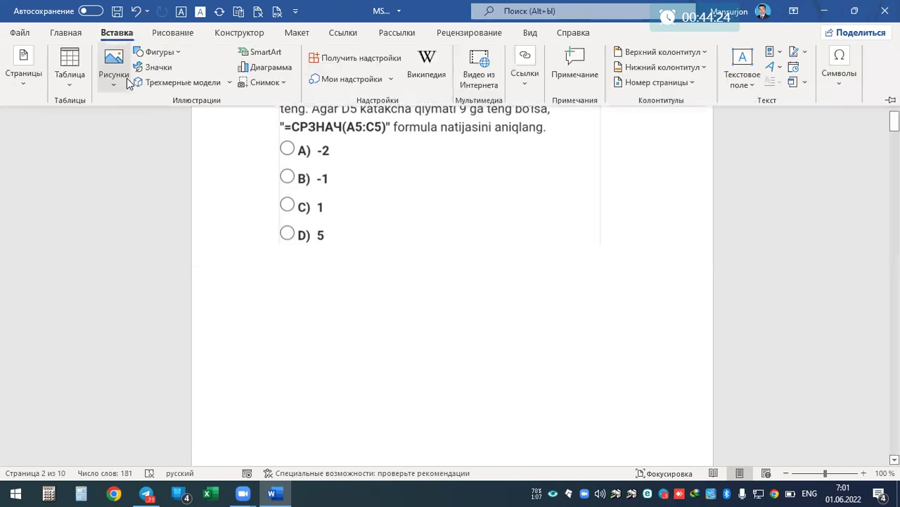
pyautogui.click(69, 67)
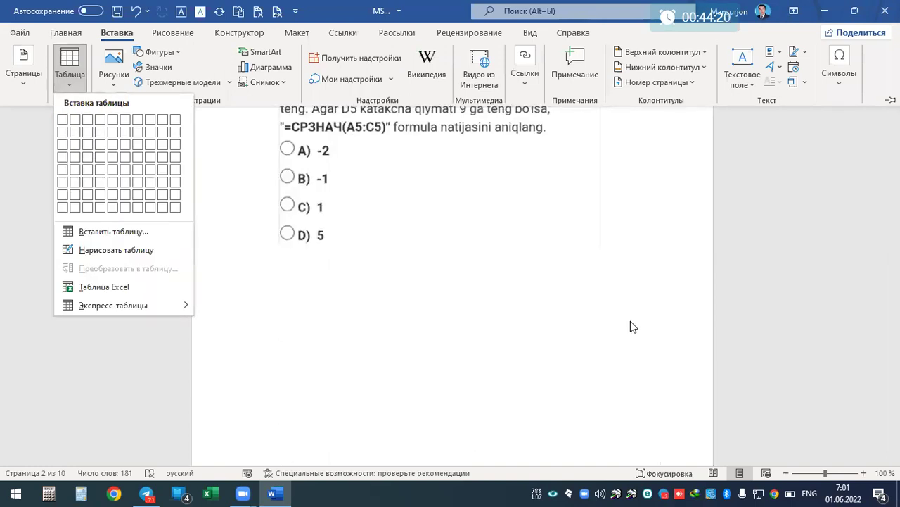
pyautogui.press('Escape')
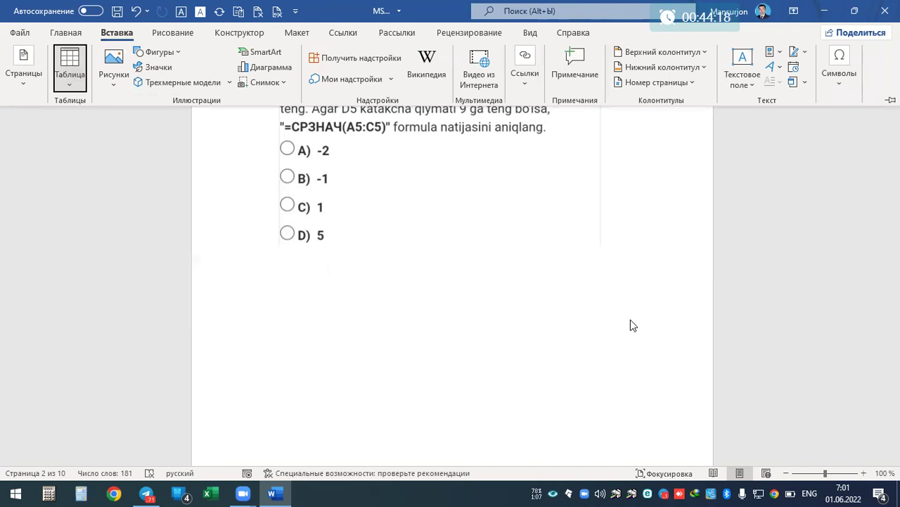
pyautogui.press('Escape')
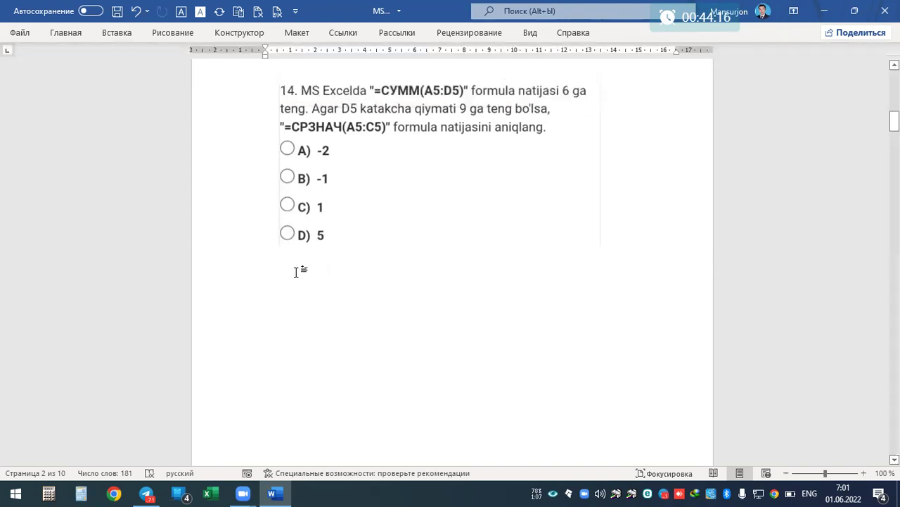
pyautogui.click(636, 213)
pyautogui.press('Return')
pyautogui.click(108, 33)
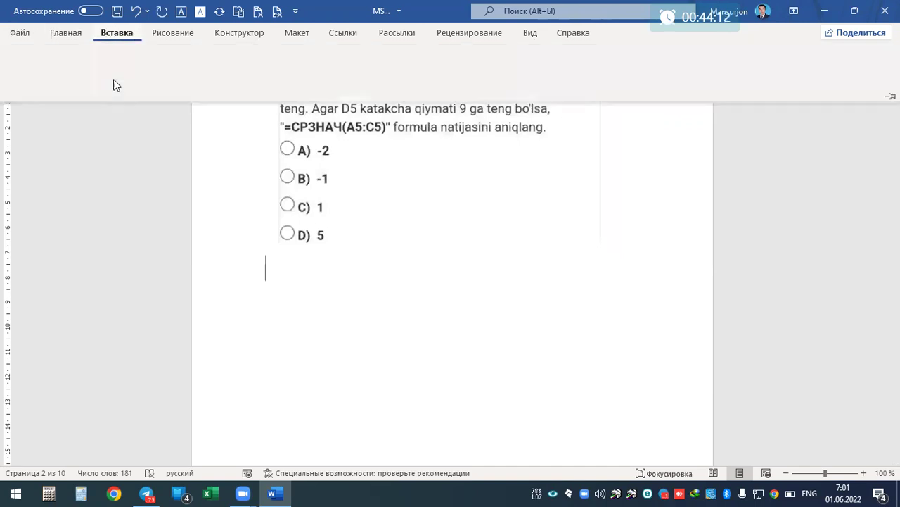
pyautogui.click(70, 67)
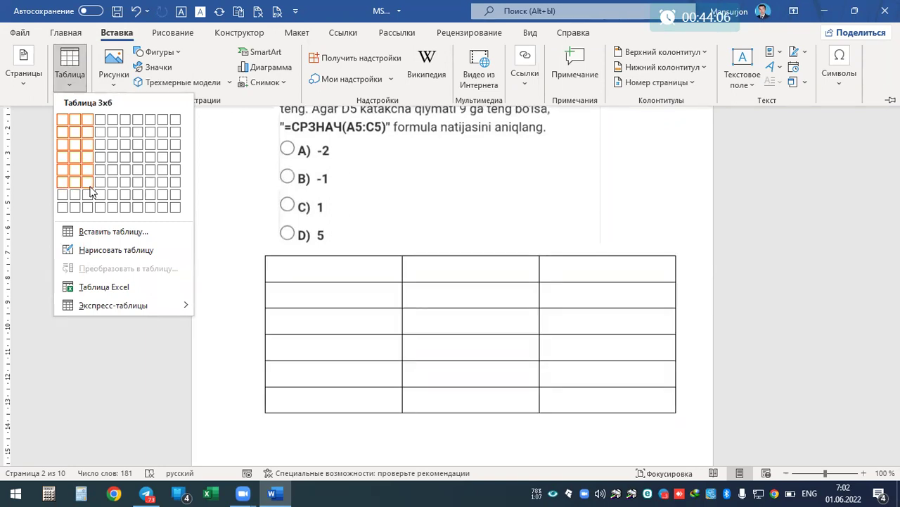
pyautogui.click(253, 221)
# Step: Narrow the new table and enter headers A and B in the first row
pyautogui.moveTo(680, 415)
pyautogui.mouseDown()
pyautogui.moveTo(582, 294)
pyautogui.moveTo(446, 255)
pyautogui.mouseUp()
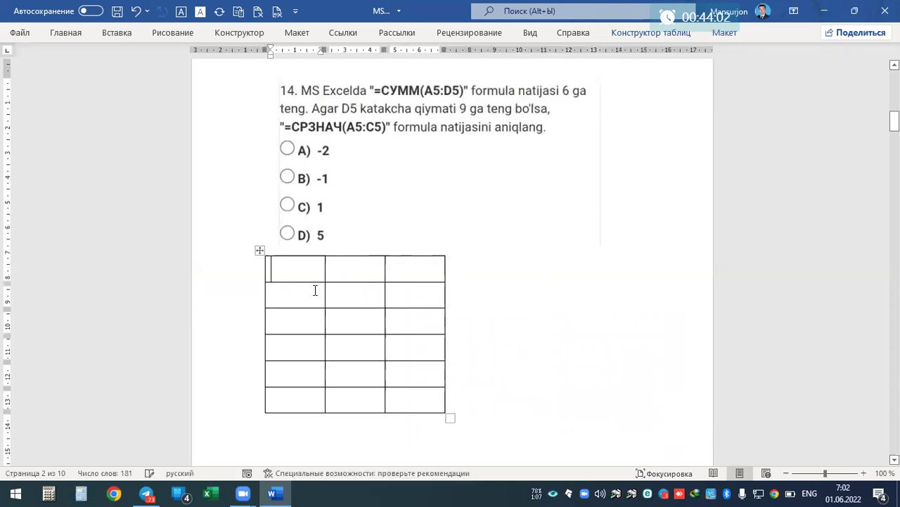
pyautogui.click(352, 268)
pyautogui.write('A')
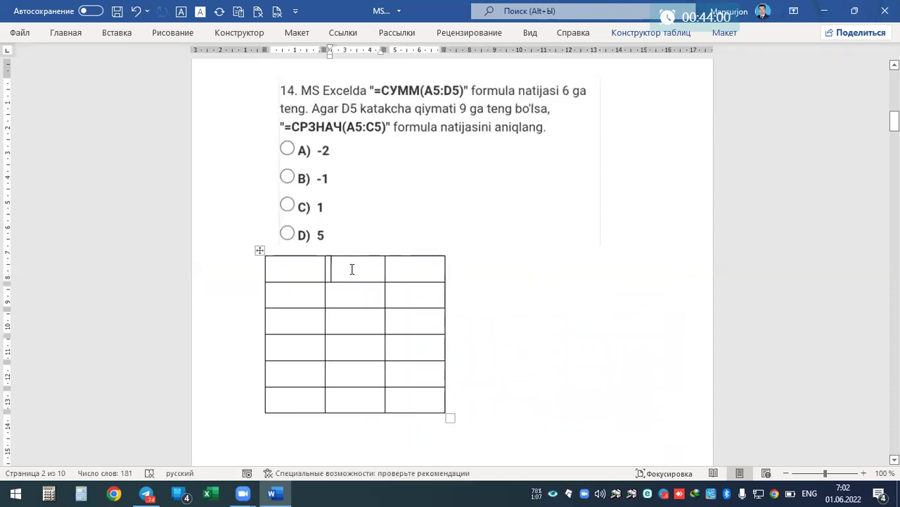
pyautogui.press('Tab')
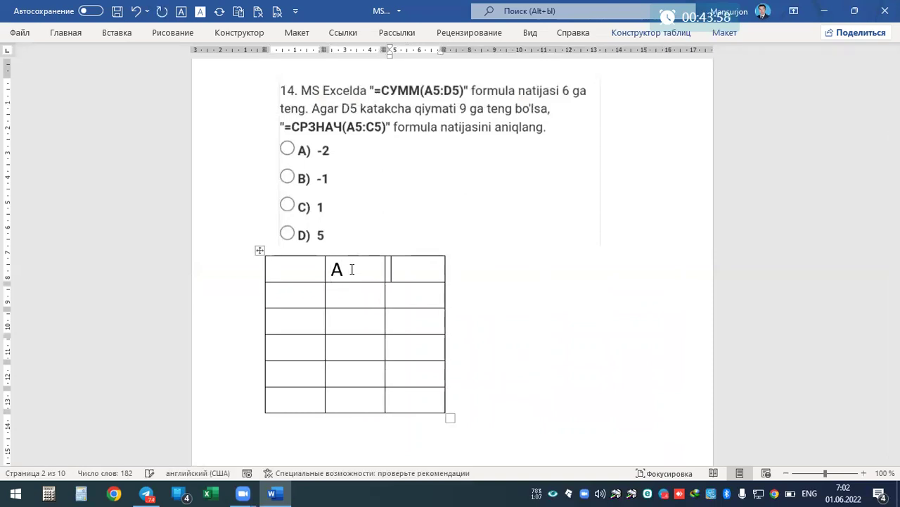
pyautogui.write('B')
pyautogui.press('Tab')
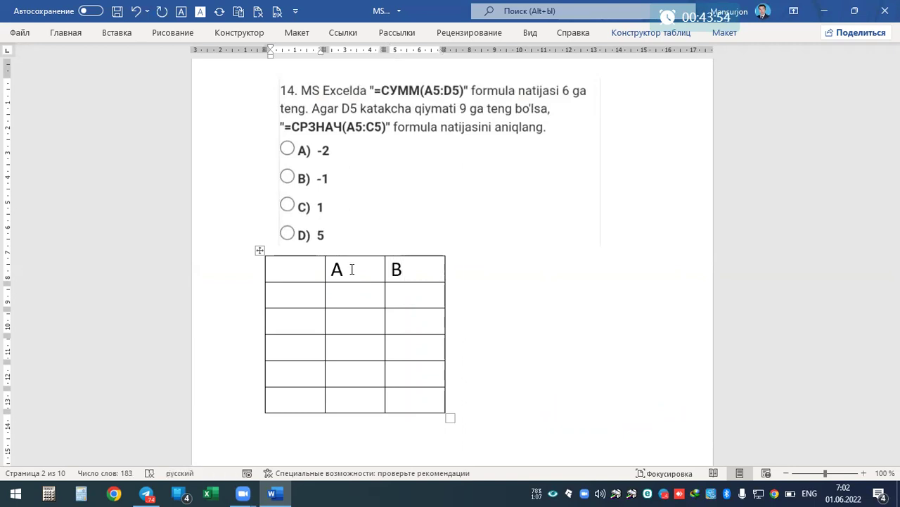
pyautogui.click(404, 270)
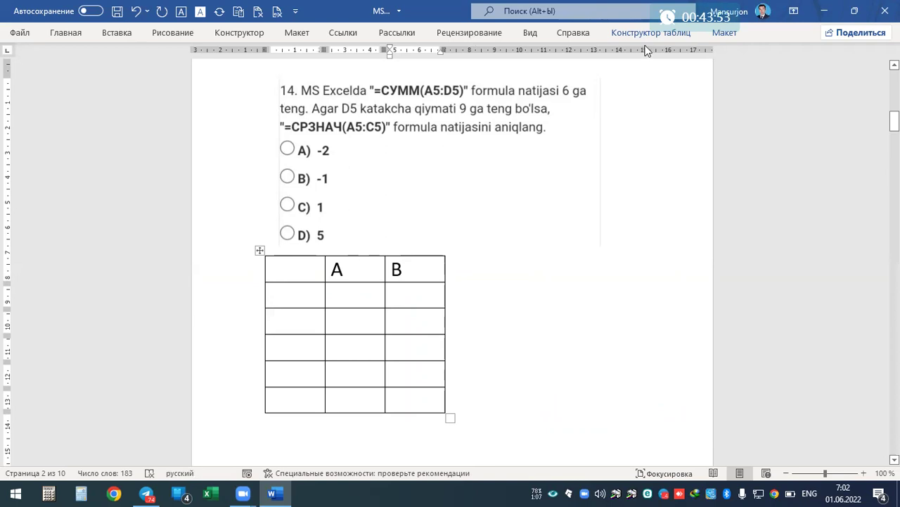
# Step: Insert two columns on the right via Макет > Вставить справа and label them C and D
pyautogui.click(726, 83)
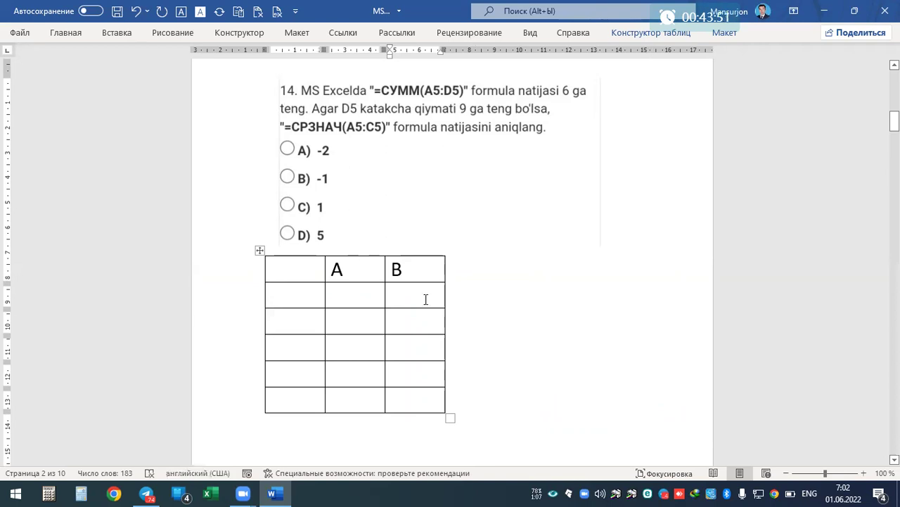
pyautogui.click(729, 35)
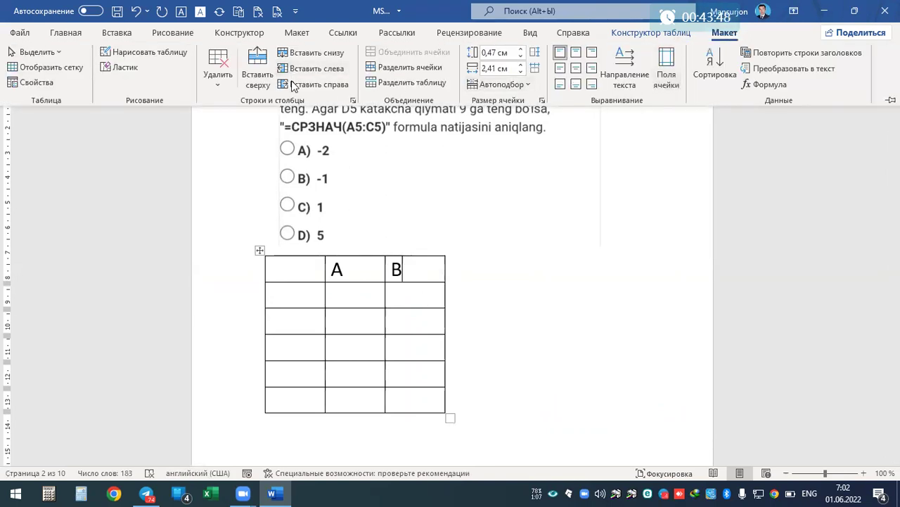
pyautogui.click(296, 86)
pyautogui.click(296, 86)
pyautogui.click(296, 86)
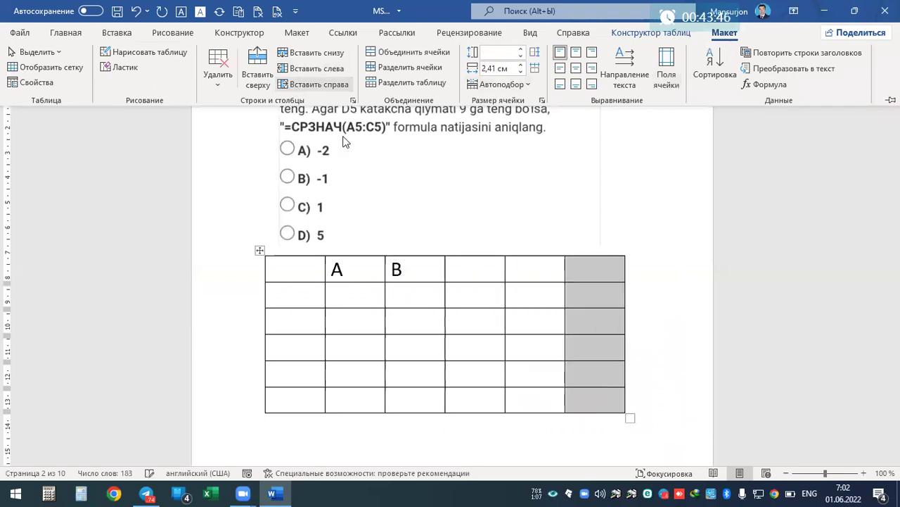
pyautogui.click(462, 270)
pyautogui.write('C')
pyautogui.press('Tab')
pyautogui.write('D')
pyautogui.press('Tab')
# Step: Number the rows 1 to 5 down the first column
pyautogui.click(290, 296)
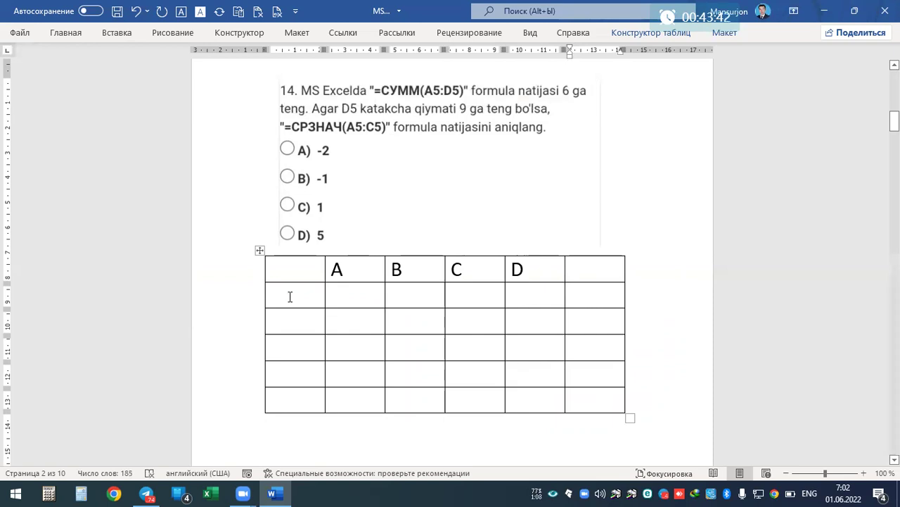
pyautogui.write('1')
pyautogui.press('Tab')
pyautogui.write('2')
pyautogui.press('Tab')
pyautogui.write('3')
pyautogui.press('BackSpace')
pyautogui.hotkey('shift', 'Tab')
pyautogui.press('BackSpace')
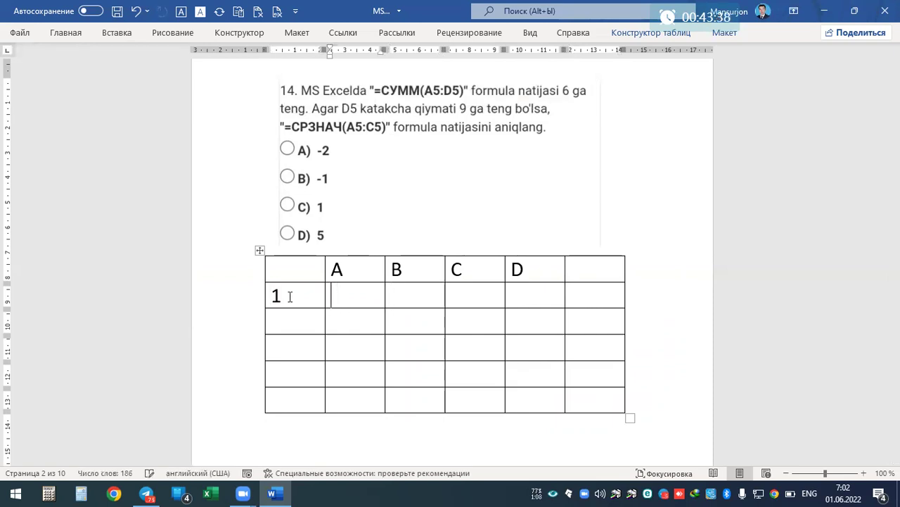
pyautogui.hotkey('shift', 'Tab')
pyautogui.write('2')
pyautogui.press('Down')
pyautogui.write('3')
pyautogui.press('Down')
pyautogui.write('4')
pyautogui.press('Down')
pyautogui.write('5')
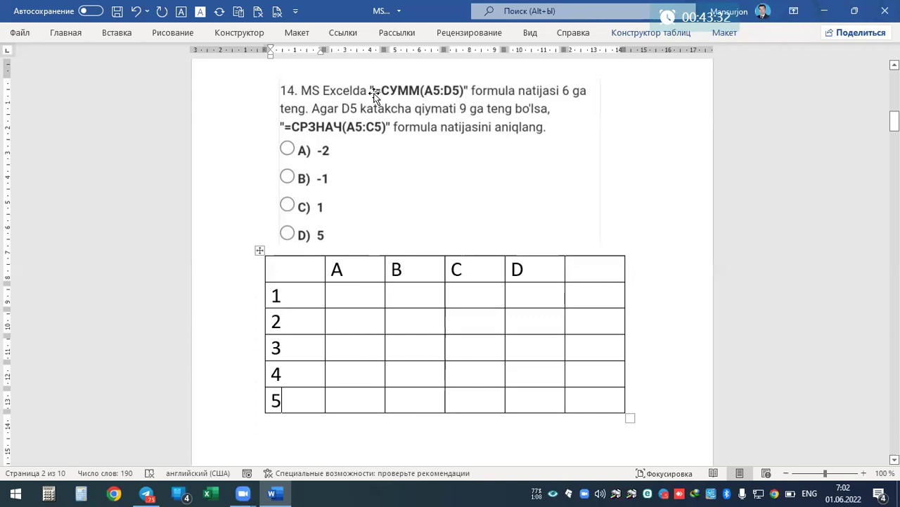
# Step: Fill cells A5–D5 of the grid with green shading
pyautogui.click(176, 34)
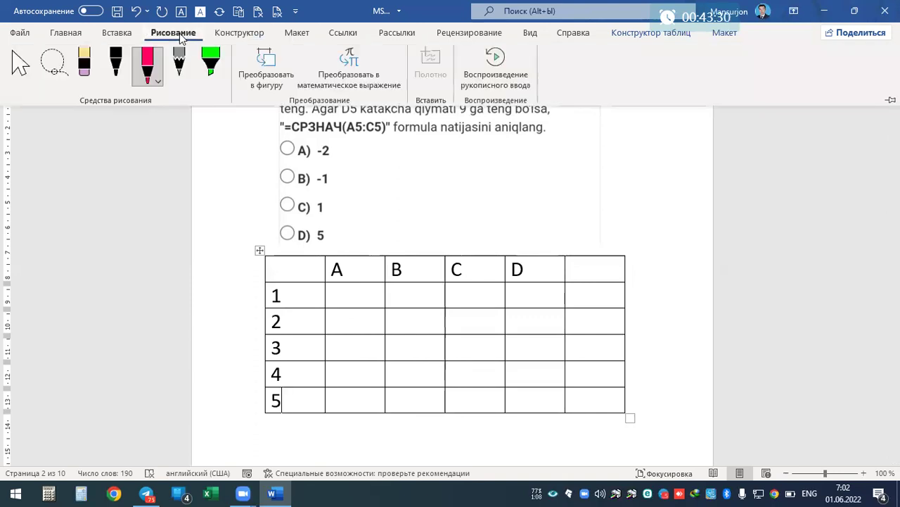
pyautogui.click(72, 37)
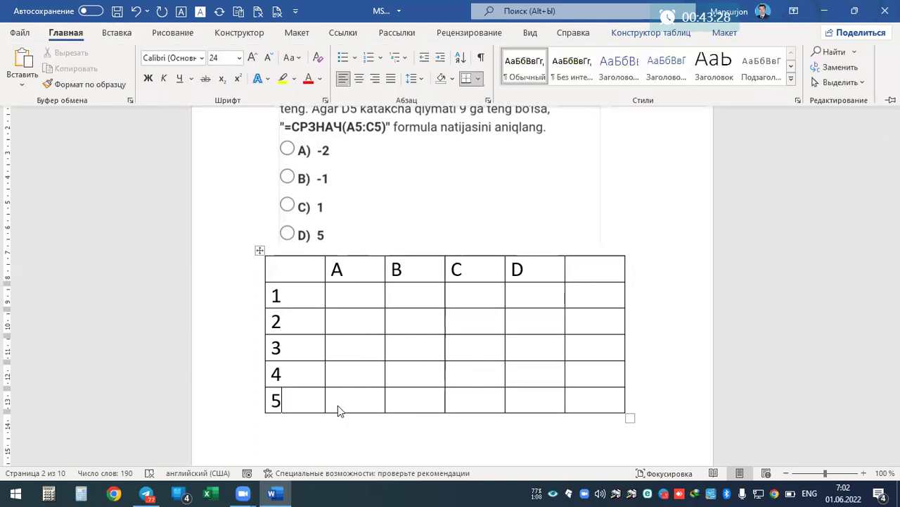
pyautogui.click(345, 402)
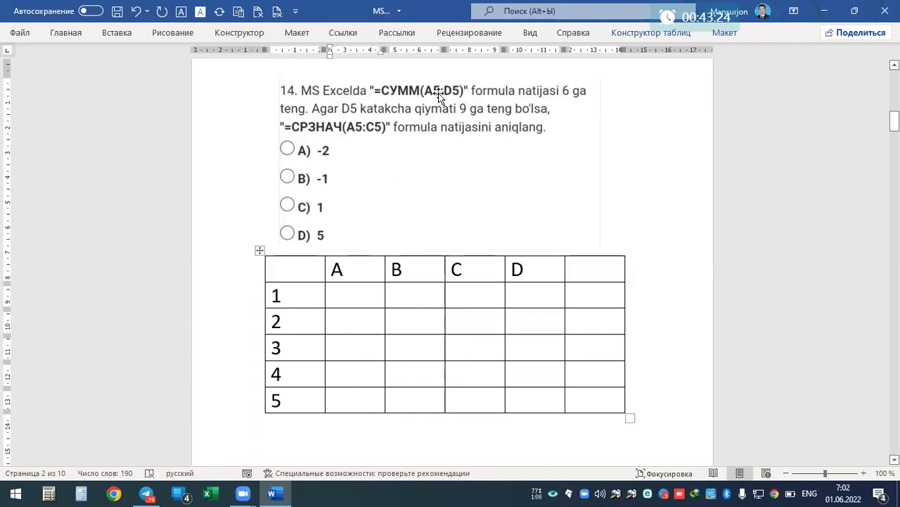
pyautogui.moveTo(366, 401); pyautogui.dragTo(525, 403)
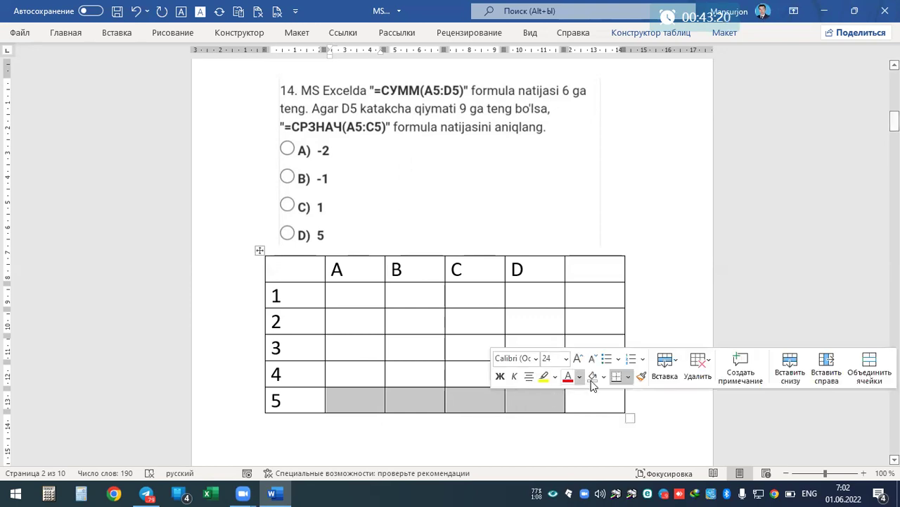
pyautogui.click(606, 381)
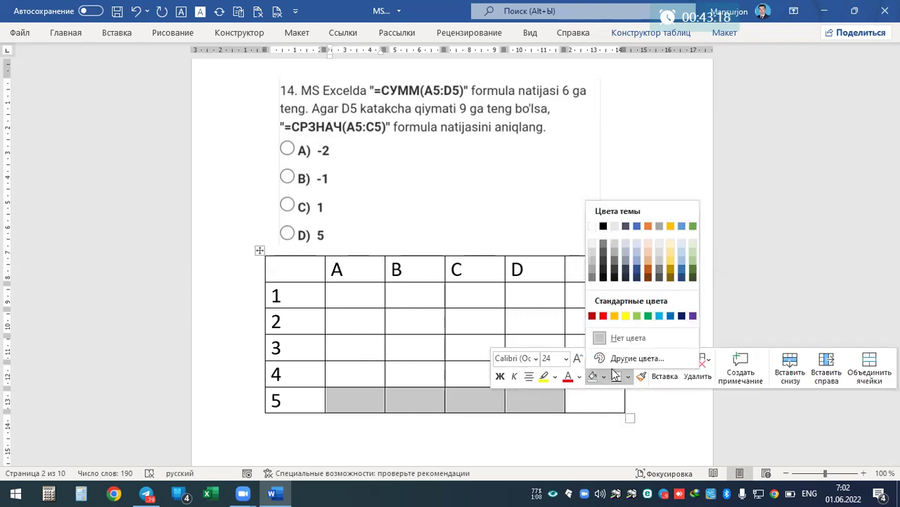
pyautogui.click(636, 315)
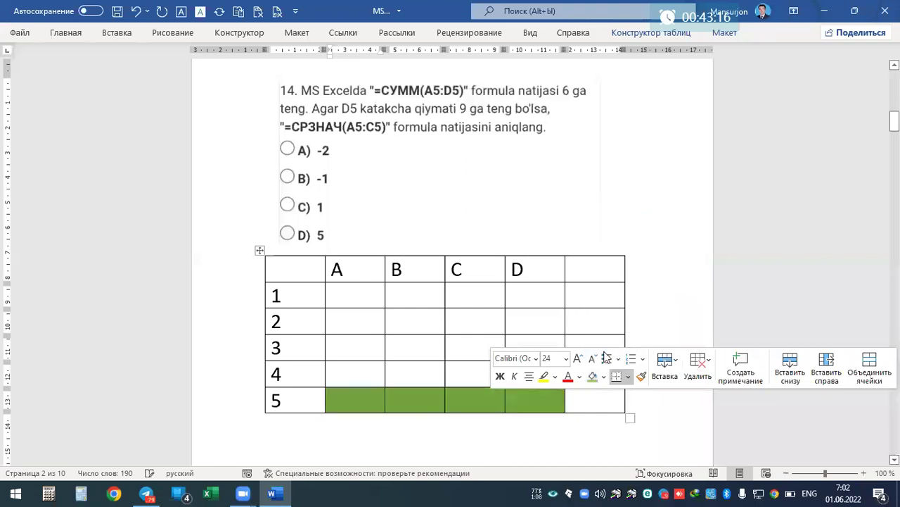
pyautogui.click(454, 402)
pyautogui.click(344, 394)
pyautogui.click(518, 396)
pyautogui.click(576, 399)
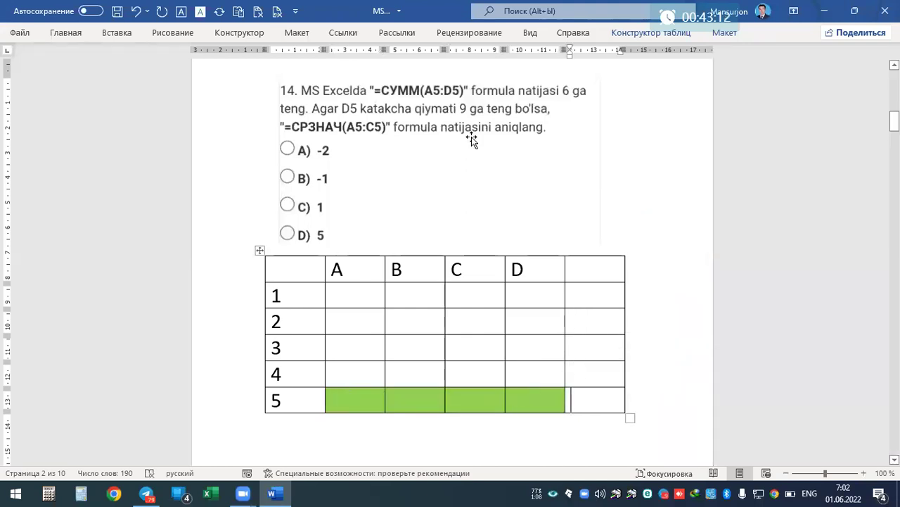
# Step: Type '=Сумм(A5:D5)=6' in the cell ending row 5
pyautogui.write('=')
pyautogui.hotkey('alt', 'shift')
pyautogui.write('Сумм(')
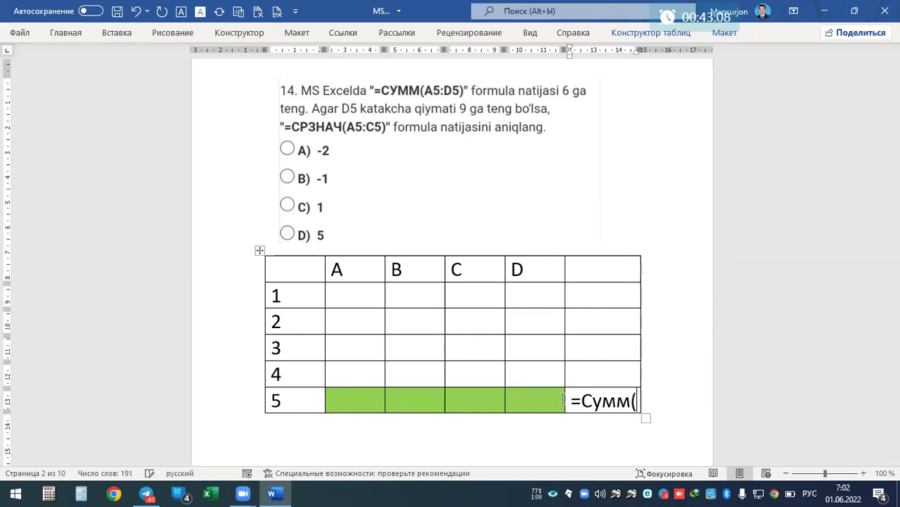
pyautogui.hotkey('alt', 'shift')
pyautogui.write('A5:D5')
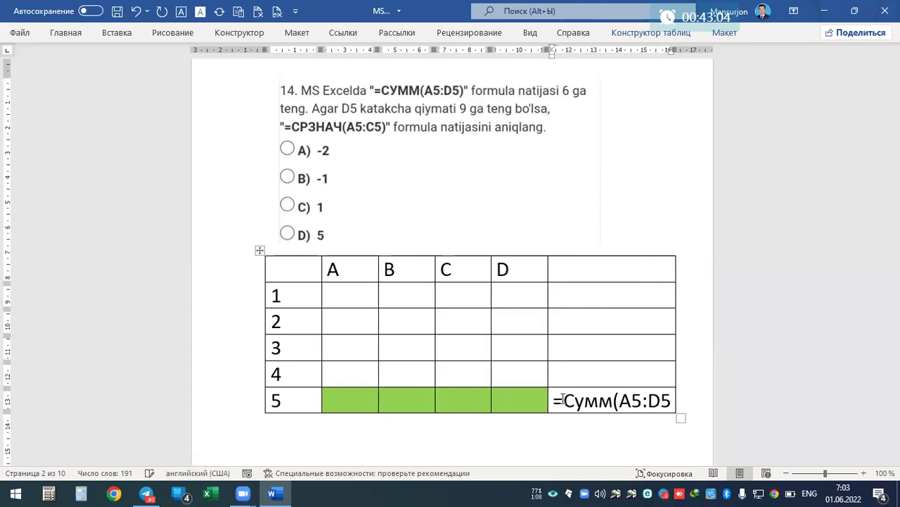
pyautogui.write(')=6')
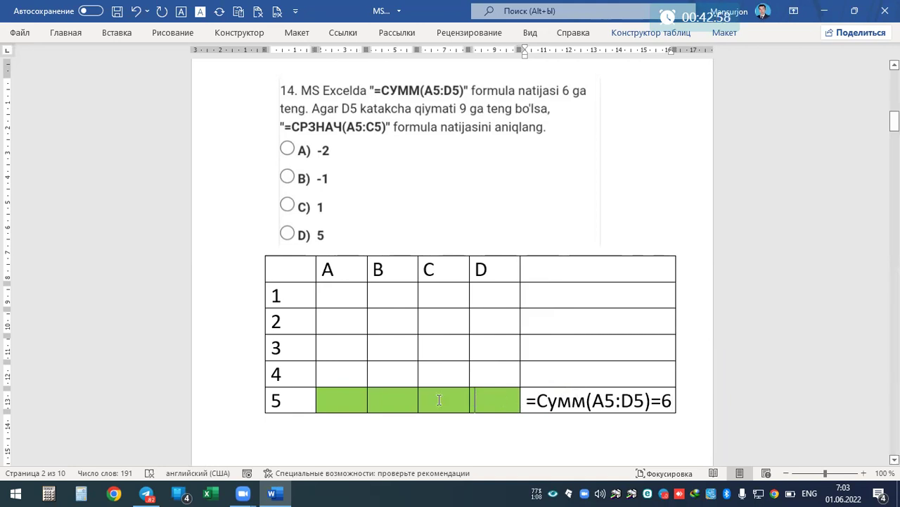
# Step: Enter 9 in cell D5
pyautogui.moveTo(503, 399); pyautogui.dragTo(349, 397)
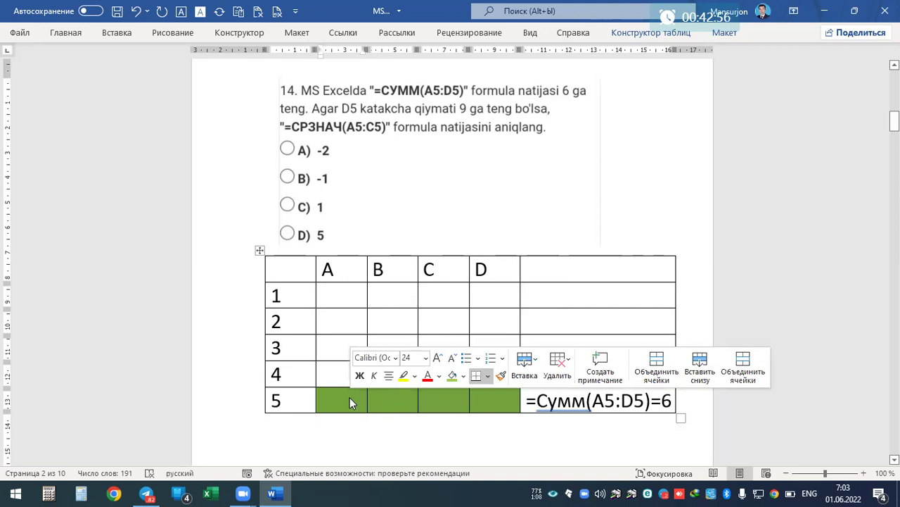
pyautogui.click(430, 401)
pyautogui.click(495, 407)
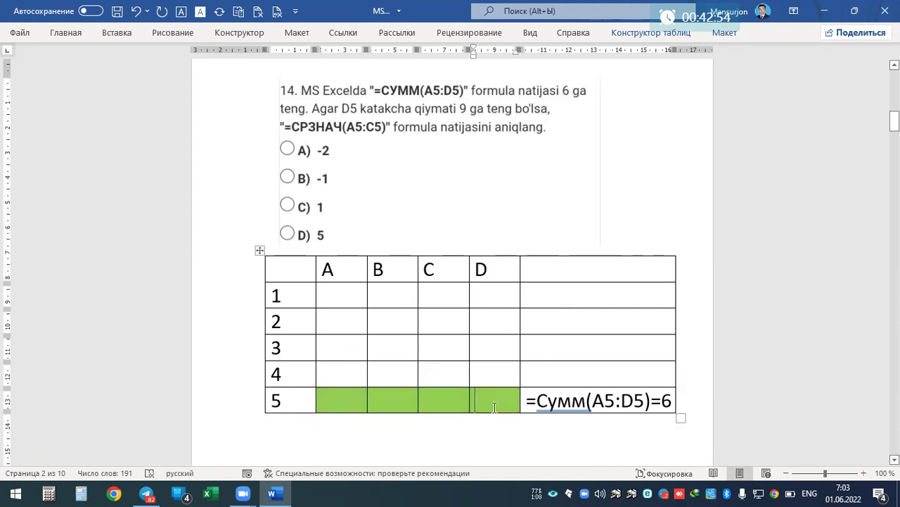
pyautogui.write('9')
# Step: Type '=Срнач (A5:C5) = ?' on the empty line below the table, mixing Russian and English layouts
pyautogui.click(353, 427)
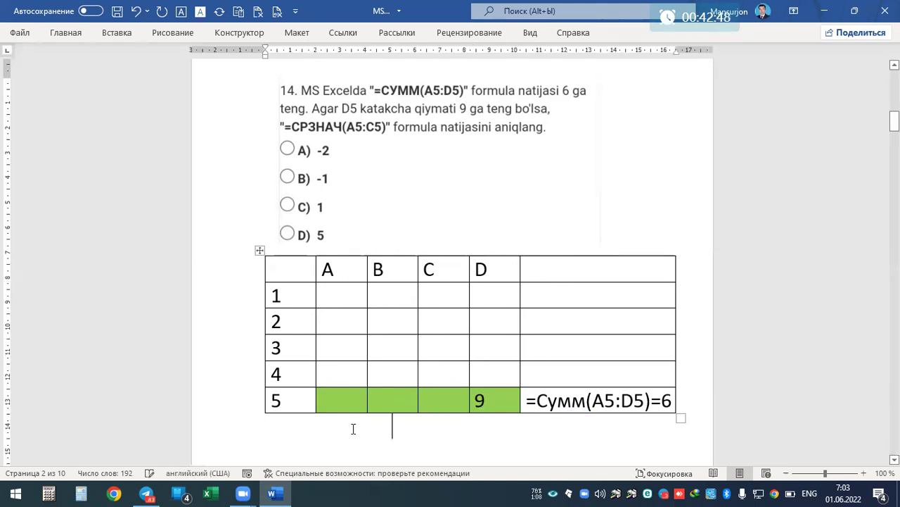
pyautogui.press('BackSpace')
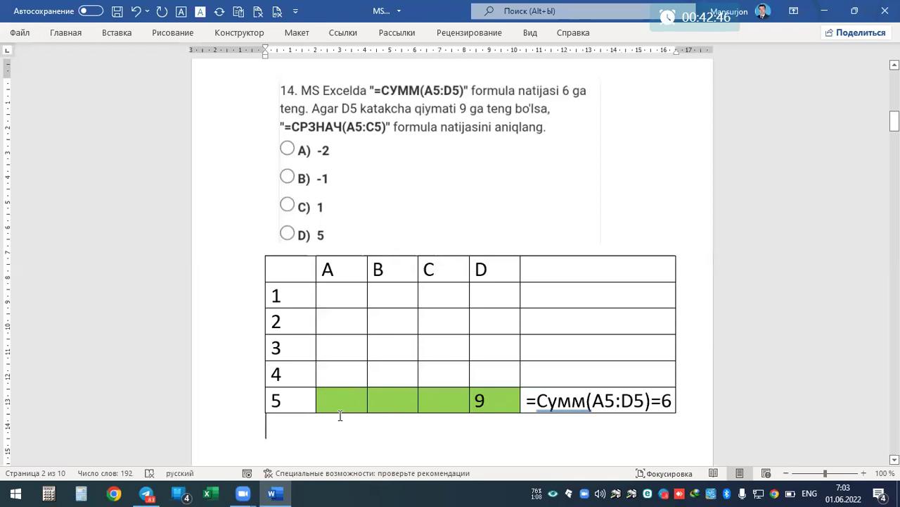
pyautogui.write('=Сру')
pyautogui.press('BackSpace')
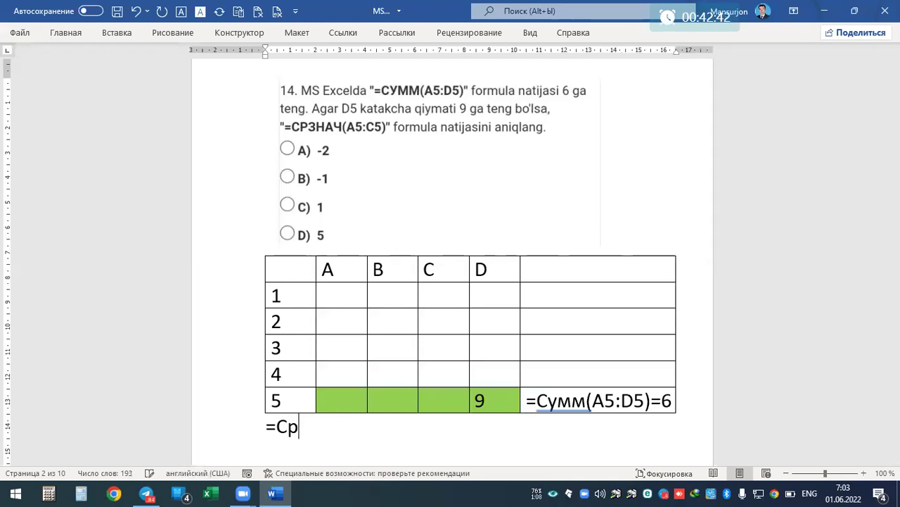
pyautogui.hotkey('alt', 'shift')
pyautogui.write('на')
pyautogui.write('з')
pyautogui.write('ч')
pyautogui.write('(')
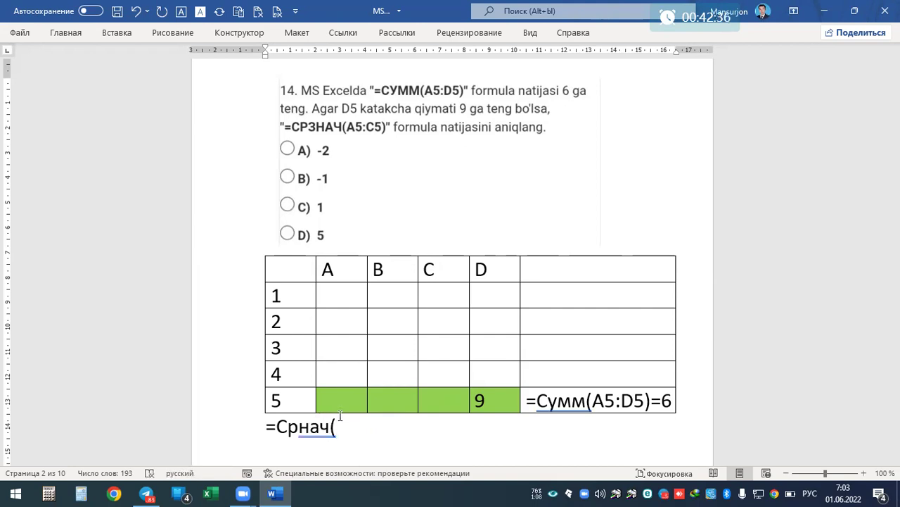
pyautogui.hotkey('alt', 'shift')
pyautogui.write('A5:C5')
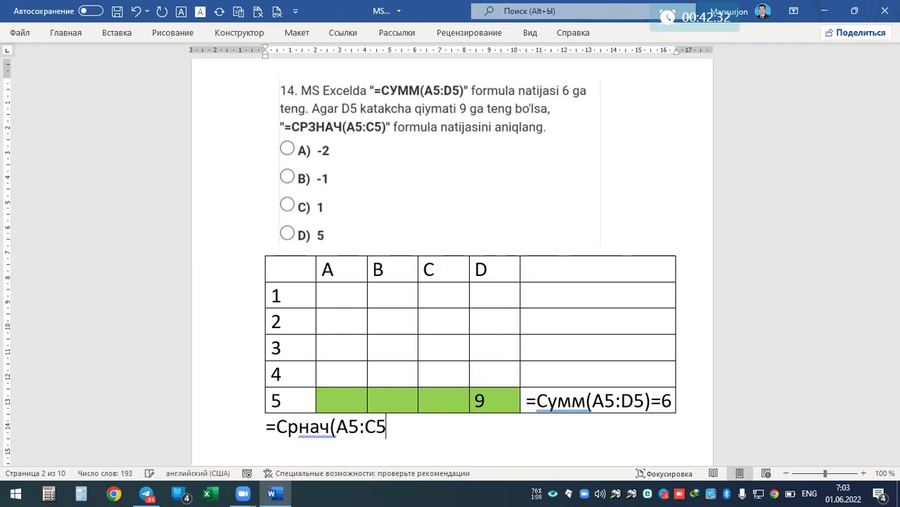
pyautogui.write(') = ')
pyautogui.write('?')
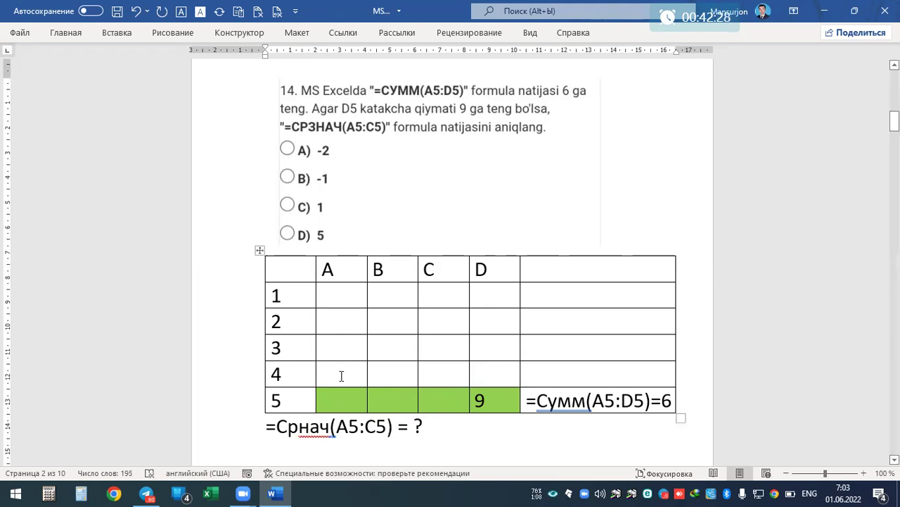
pyautogui.click(331, 427)
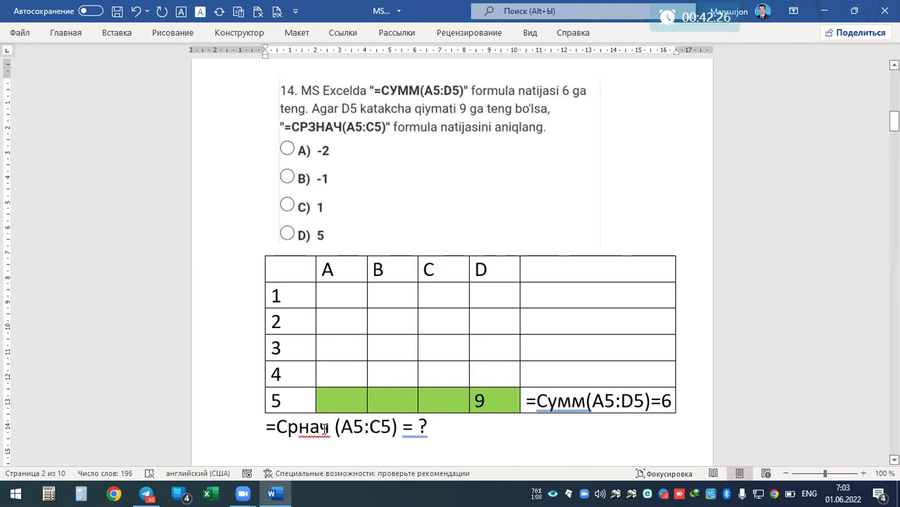
# Step: Highlight the A5:C5 range and the Срнач function name in the new line to point them out
pyautogui.moveTo(342, 426); pyautogui.dragTo(394, 431)
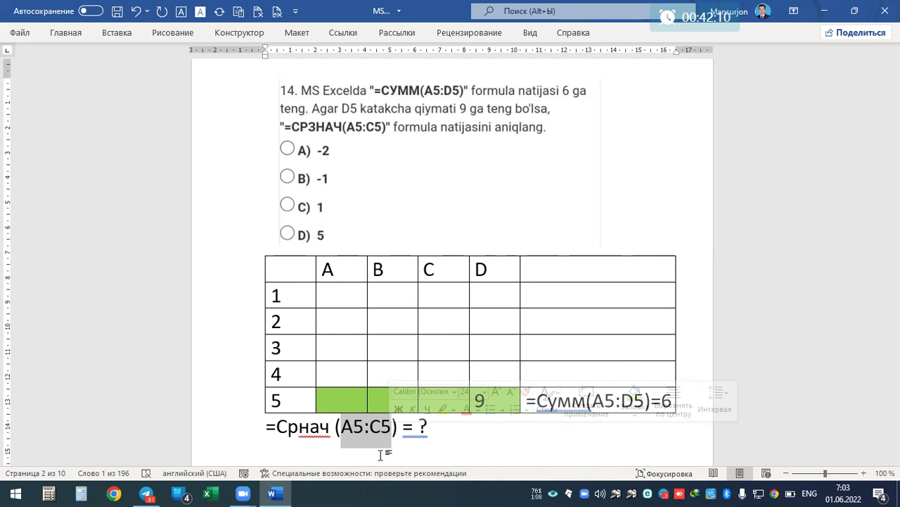
pyautogui.click(436, 439)
pyautogui.scroll(-1, 514, 443)
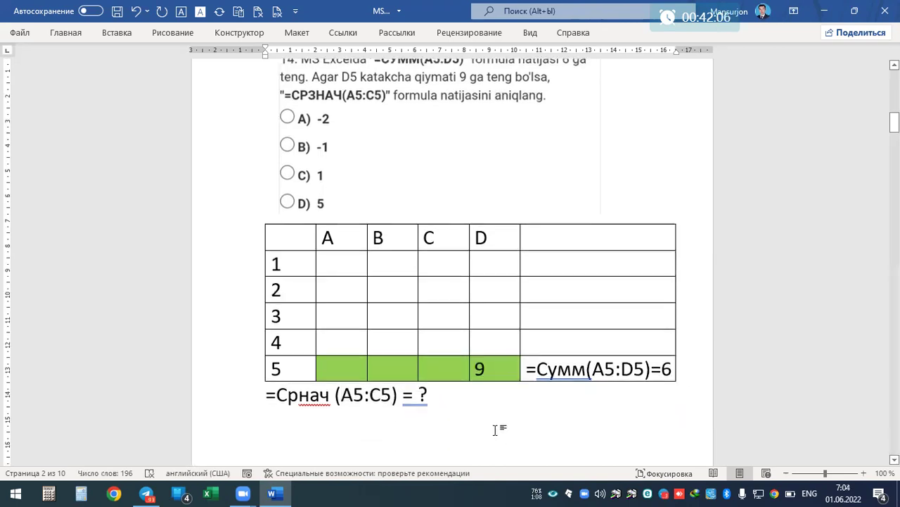
pyautogui.moveTo(276, 394); pyautogui.dragTo(387, 398)
pyautogui.click(346, 396)
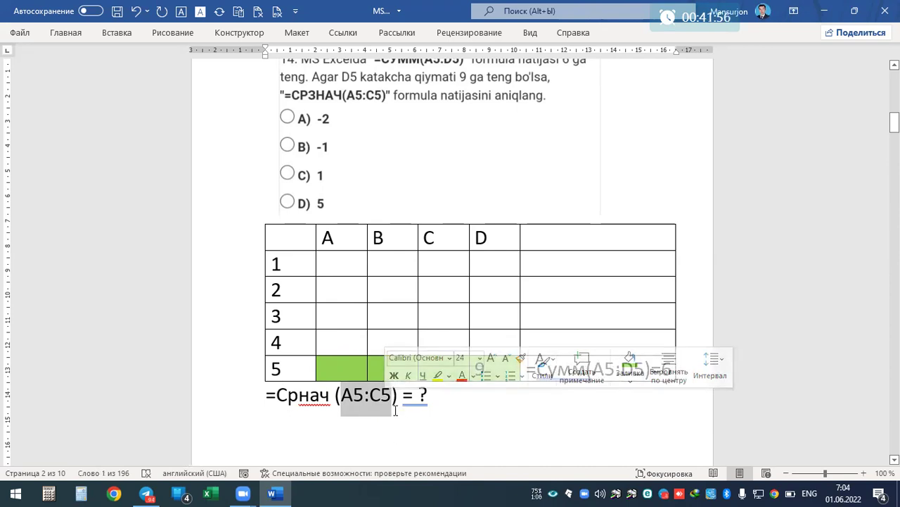
# Step: Add the line 'Kataklar soni: 3 ta' and begin the next line 'Yig'indisi: 6-9'
pyautogui.click(460, 421)
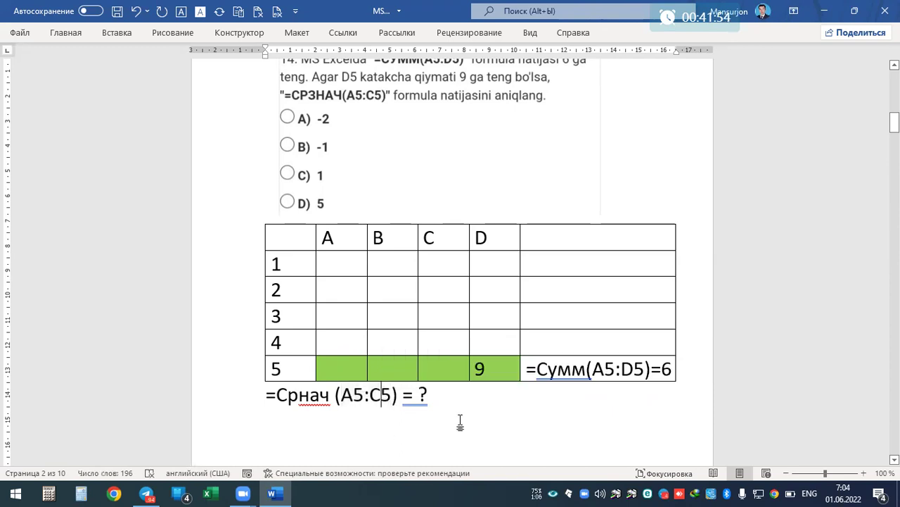
pyautogui.press('Return')
pyautogui.write('Kataklar soni: 3 ta')
pyautogui.press('Return')
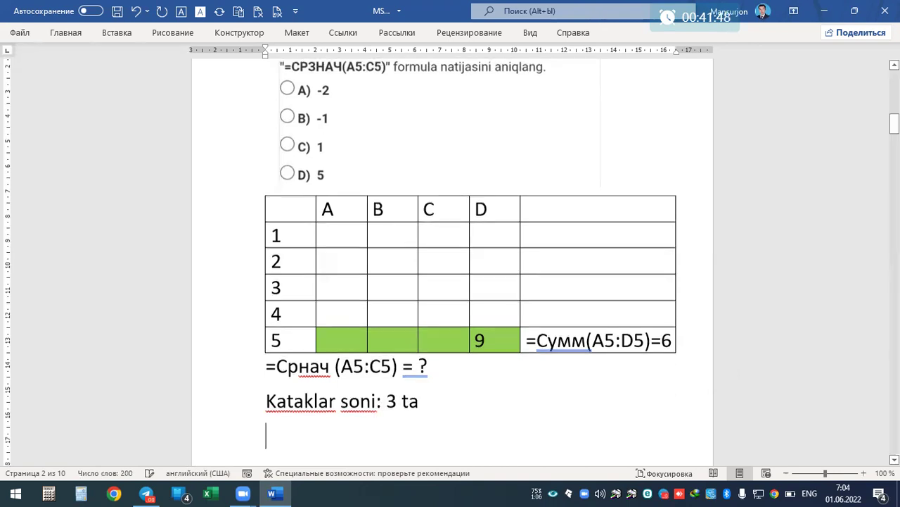
pyautogui.write('Yig’indisi: ')
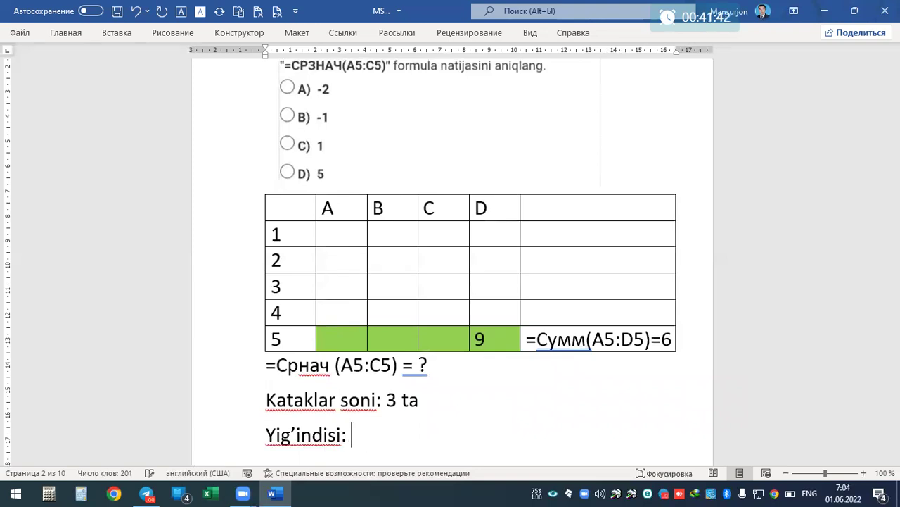
pyautogui.write('6-9')
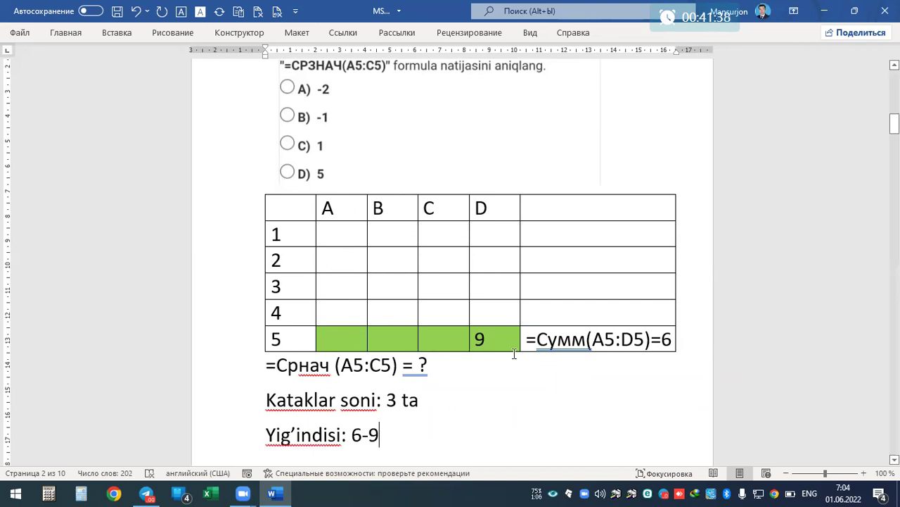
# Step: Point out row 5 cells A5 to C5 and D5 in the table, then finish the sum as '=-3'
pyautogui.moveTo(484, 339); pyautogui.dragTo(327, 336)
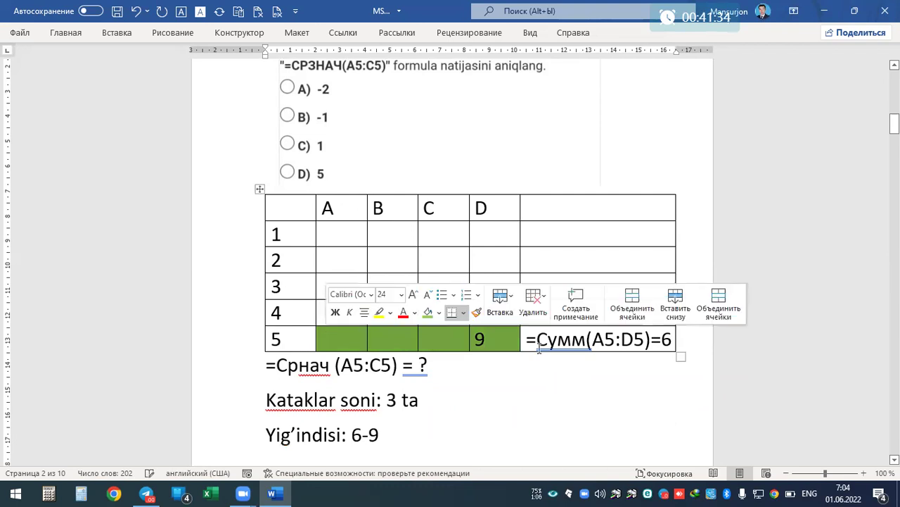
pyautogui.click(491, 343)
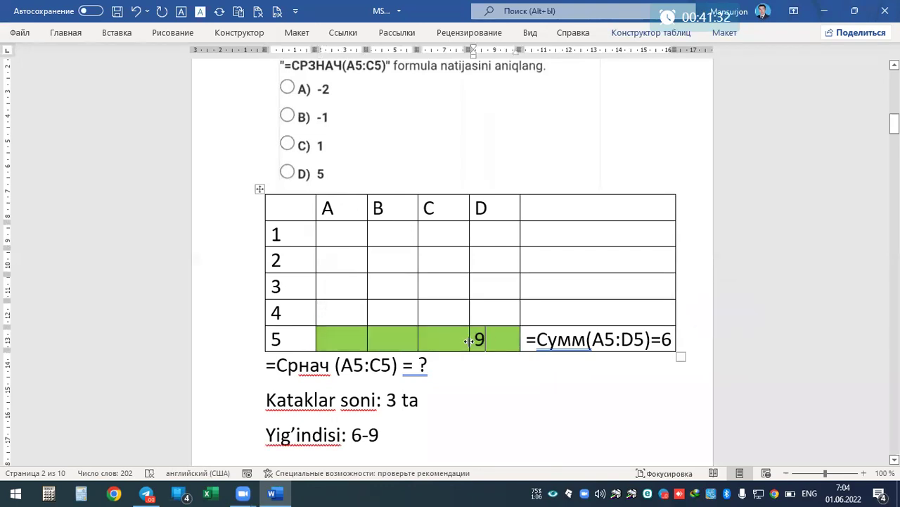
pyautogui.click(470, 346)
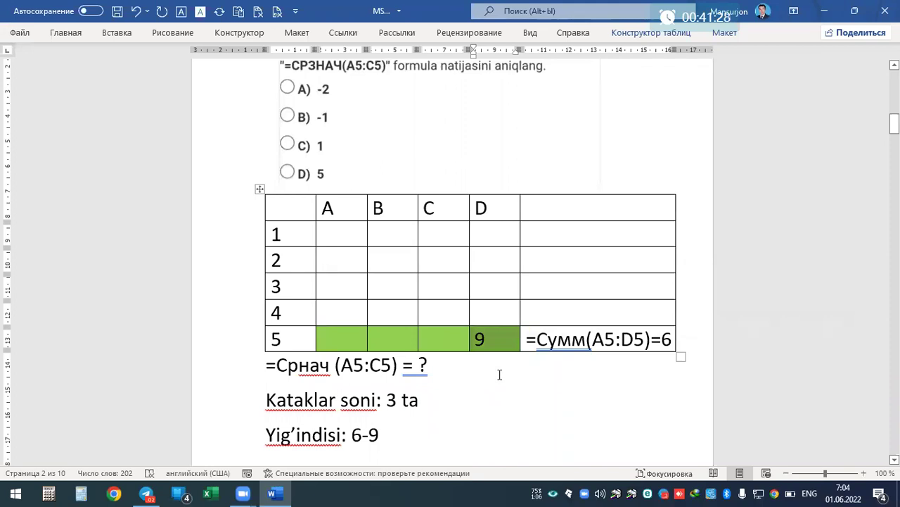
pyautogui.click(410, 427)
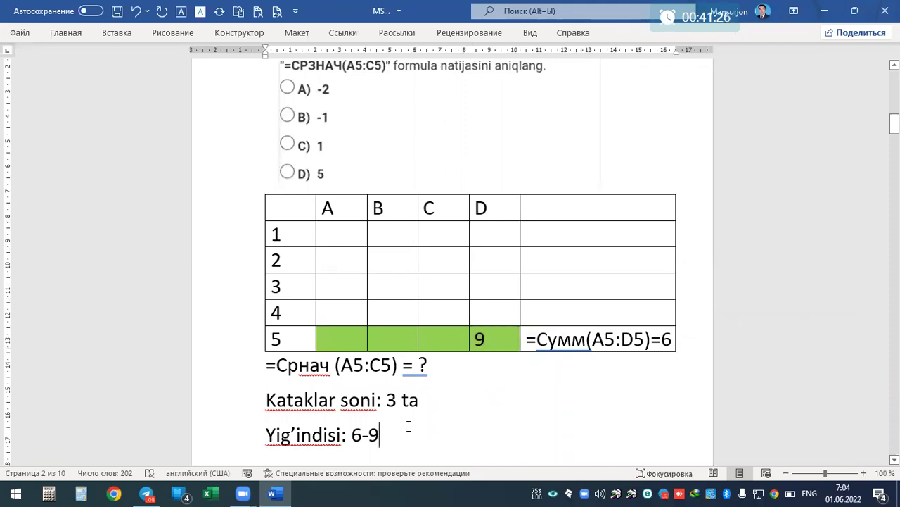
pyautogui.moveTo(405, 339); pyautogui.dragTo(357, 342)
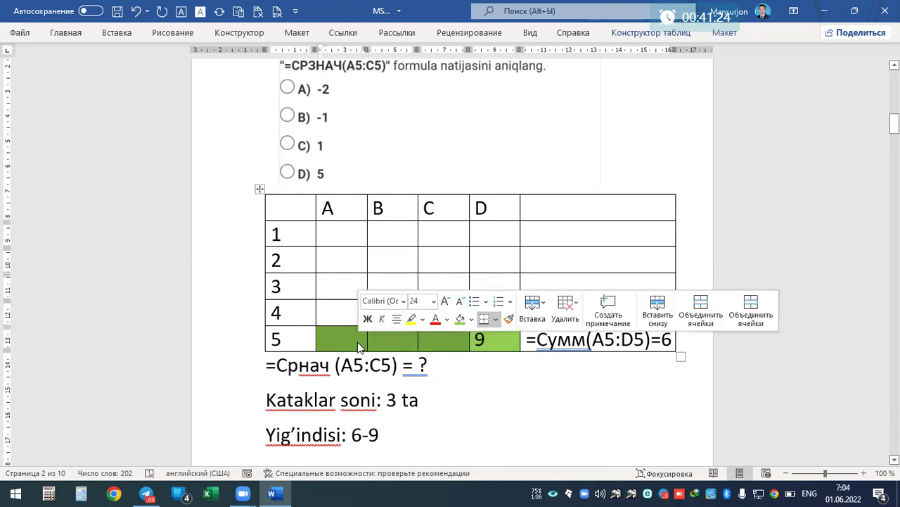
pyautogui.click(394, 458)
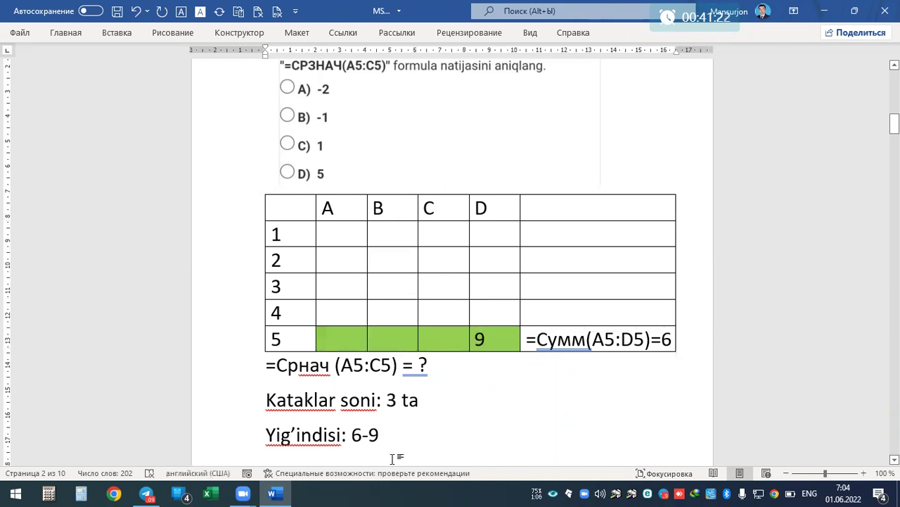
pyautogui.write('=')
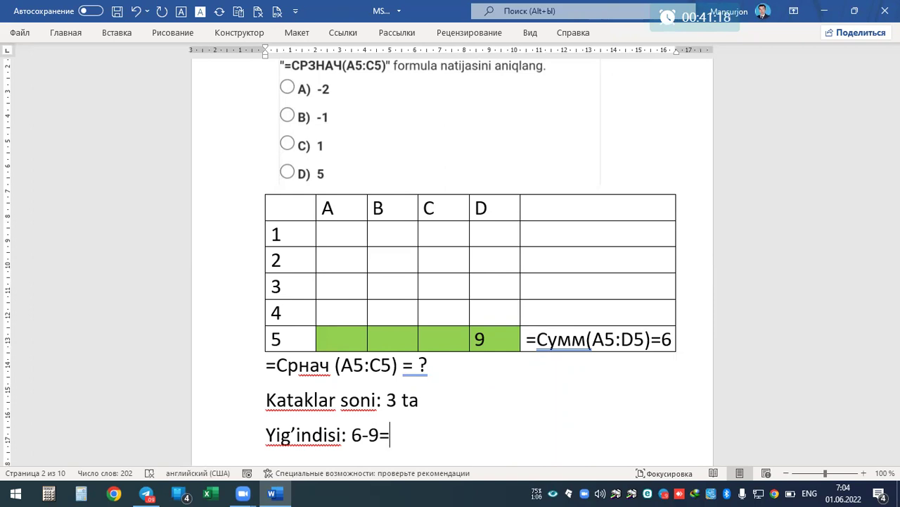
pyautogui.write('-3')
# Step: Start a new line reading 'O'rta arifmetik ='
pyautogui.press('Return')
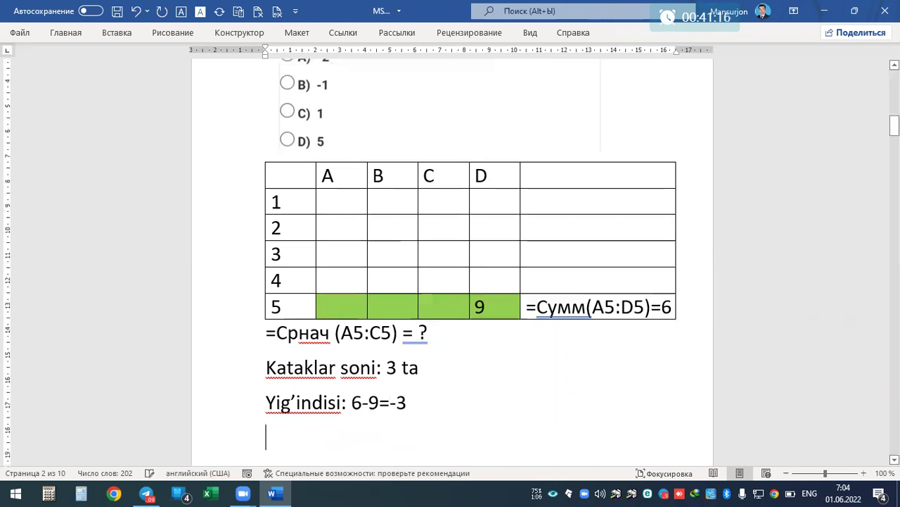
pyautogui.write("O'rta arifmetik = ")
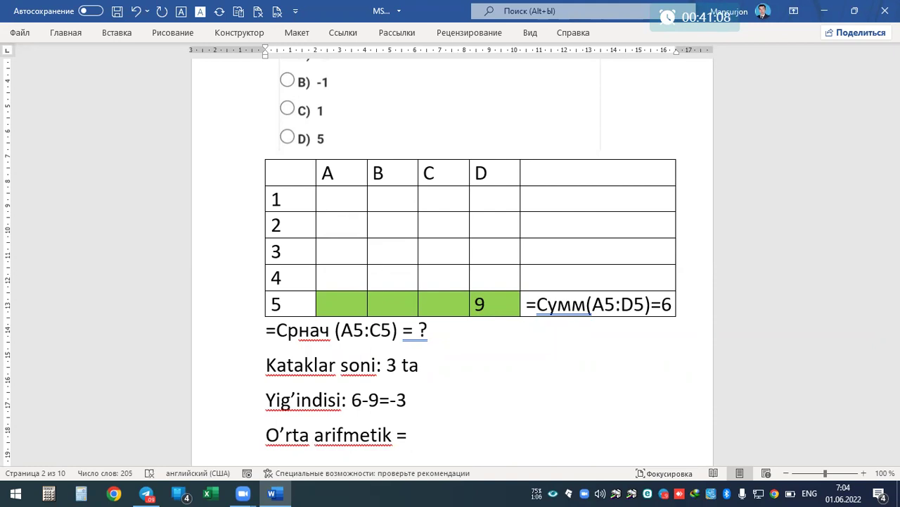
pyautogui.write('=')
pyautogui.press('Menu')
# Step: Complete the average line with the equation fraction Yig'indisi over Qo'shiluvchilar soni
pyautogui.press('Escape')
pyautogui.press('BackSpace')
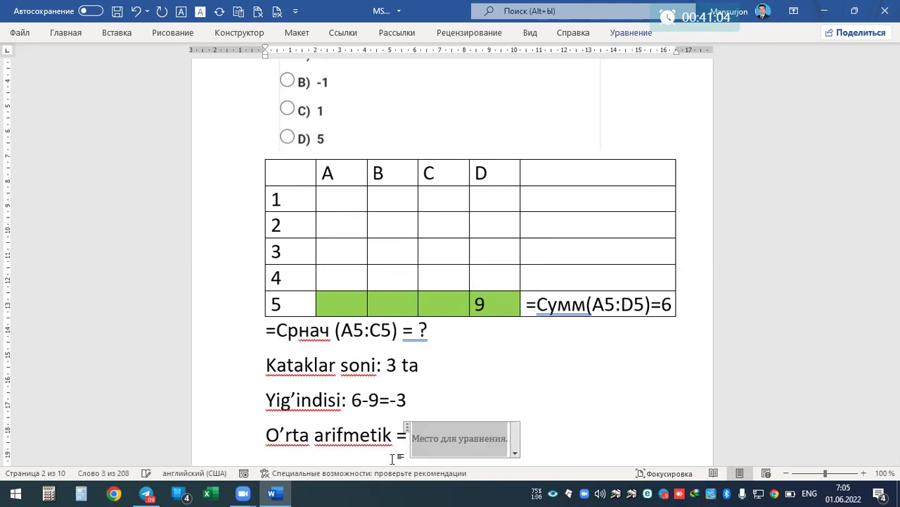
pyautogui.write('/ ')
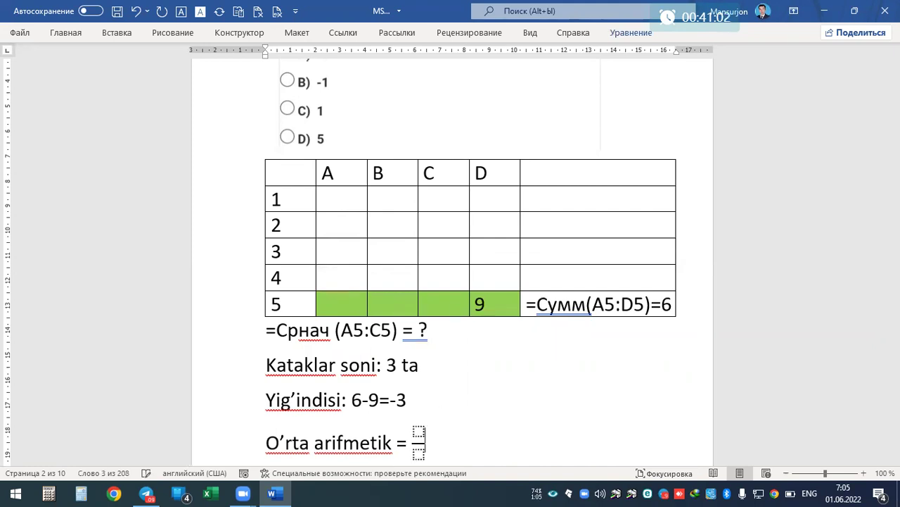
pyautogui.write("Yig'indisi")
pyautogui.press('Down')
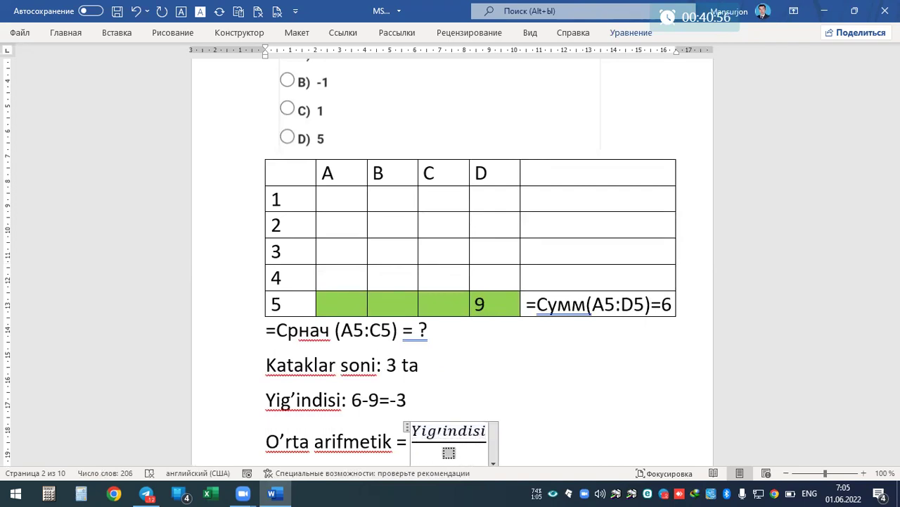
pyautogui.write("Qo'shiluvchi")
pyautogui.write('lars')
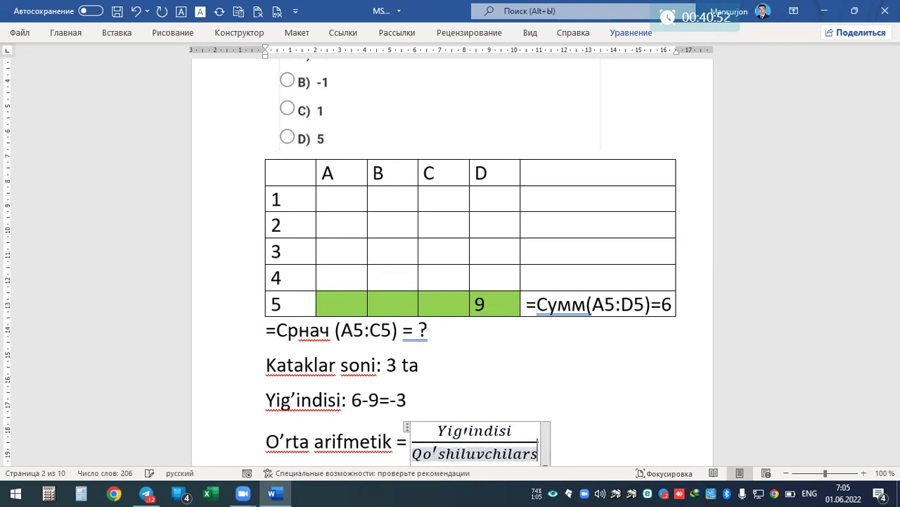
pyautogui.write('oni')
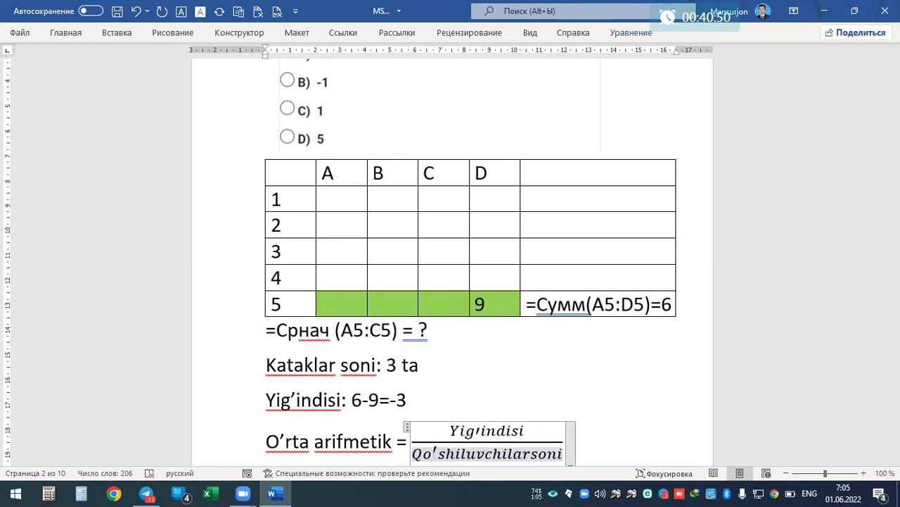
pyautogui.click(541, 454)
pyautogui.click(613, 444)
# Step: Highlight the sum line, the cell-count line and cells A5 to C5 to point them out
pyautogui.scroll(-2, 620, 443)
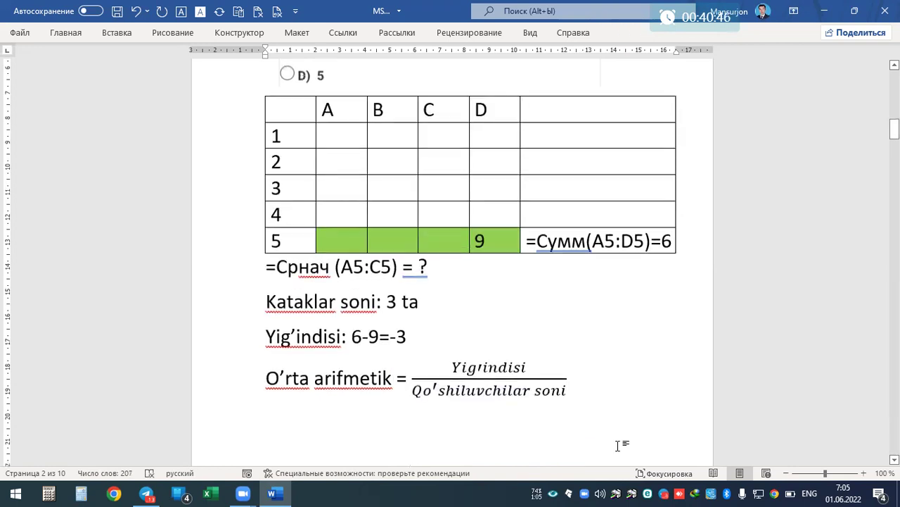
pyautogui.moveTo(268, 335); pyautogui.dragTo(400, 337)
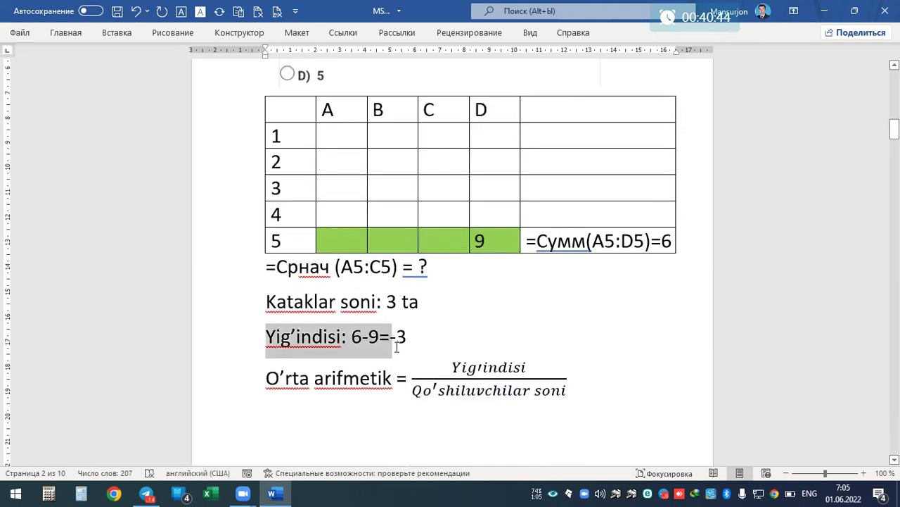
pyautogui.click(249, 313)
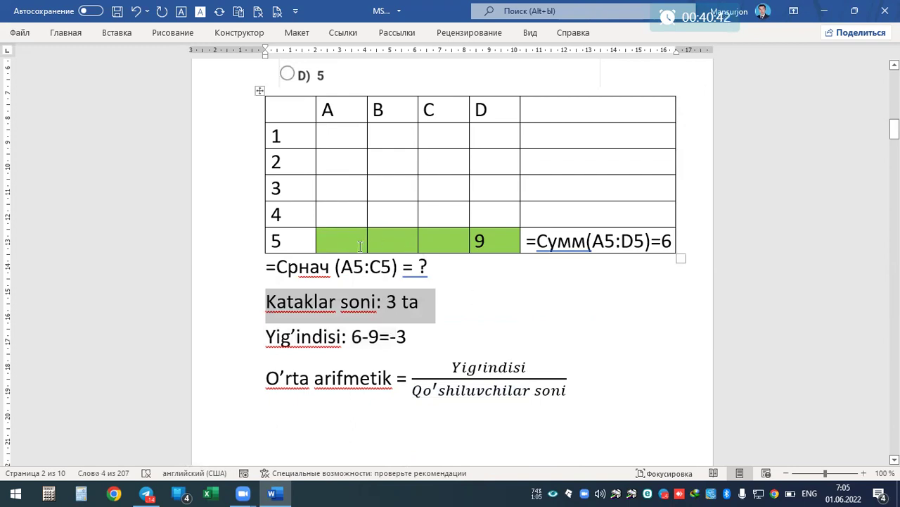
pyautogui.moveTo(346, 244); pyautogui.dragTo(422, 246)
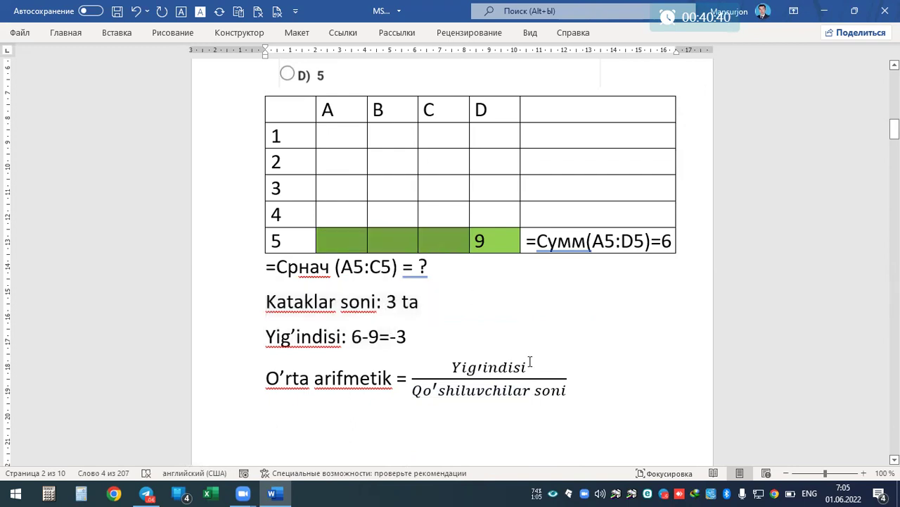
pyautogui.click(572, 381)
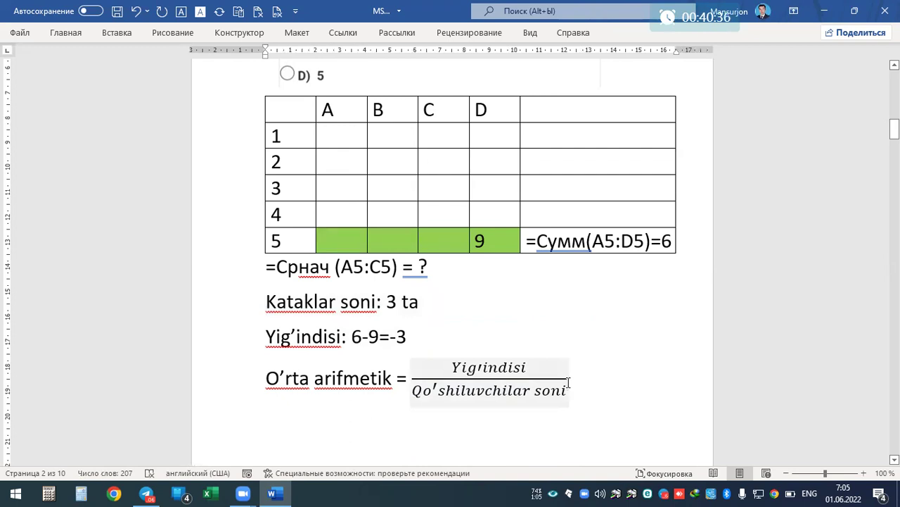
# Step: Paste a copy of the =Срнач (A5:C5) line below, replacing '?' with the equation −3/3 = −1
pyautogui.moveTo(266, 267); pyautogui.dragTo(434, 270)
pyautogui.hotkey('ctrl', 'c')
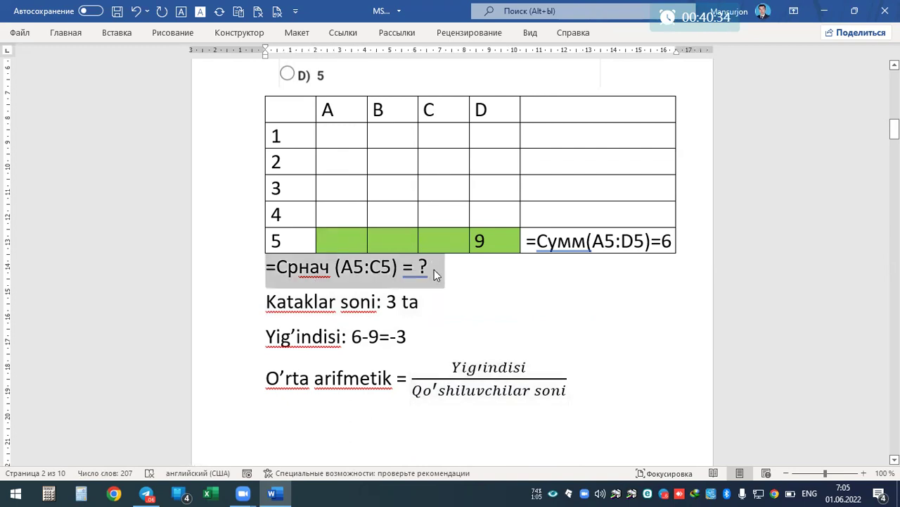
pyautogui.click(620, 385)
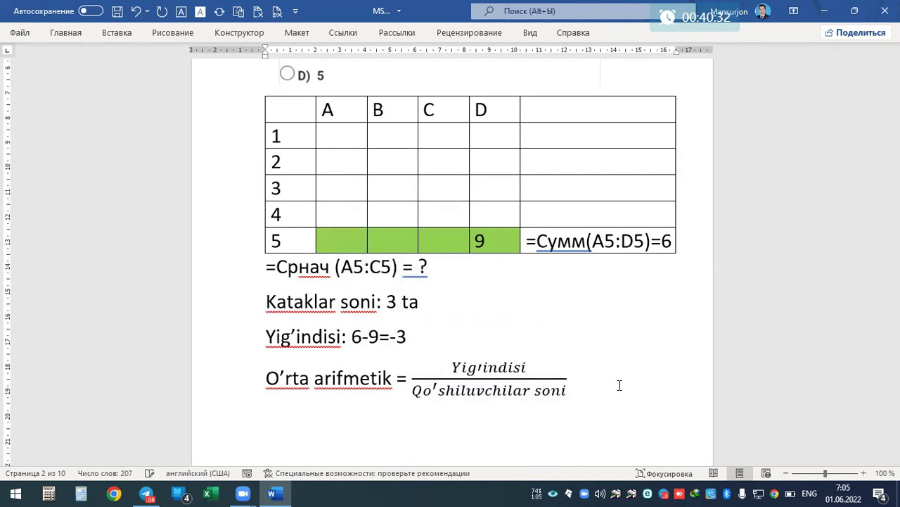
pyautogui.press('Return')
pyautogui.hotkey('ctrl', 'v')
pyautogui.press('BackSpace')
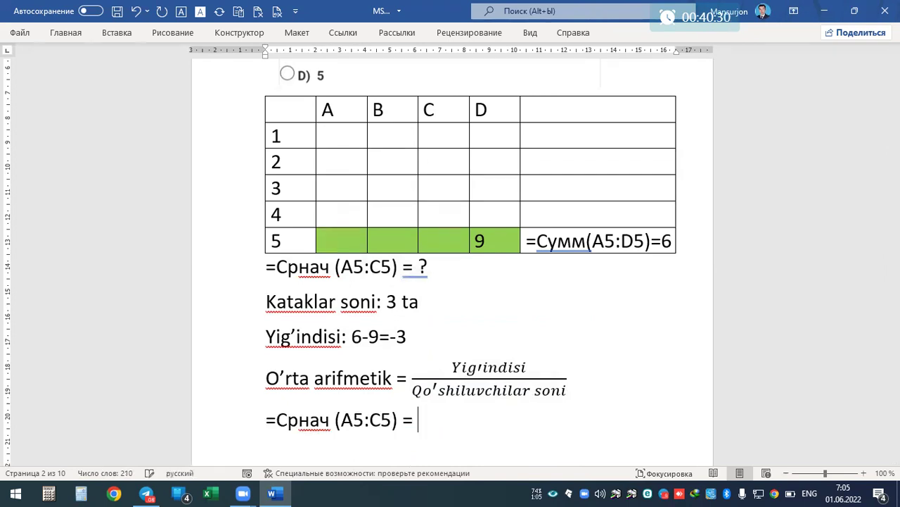
pyautogui.hotkey('alt', '=')
pyautogui.write('3')
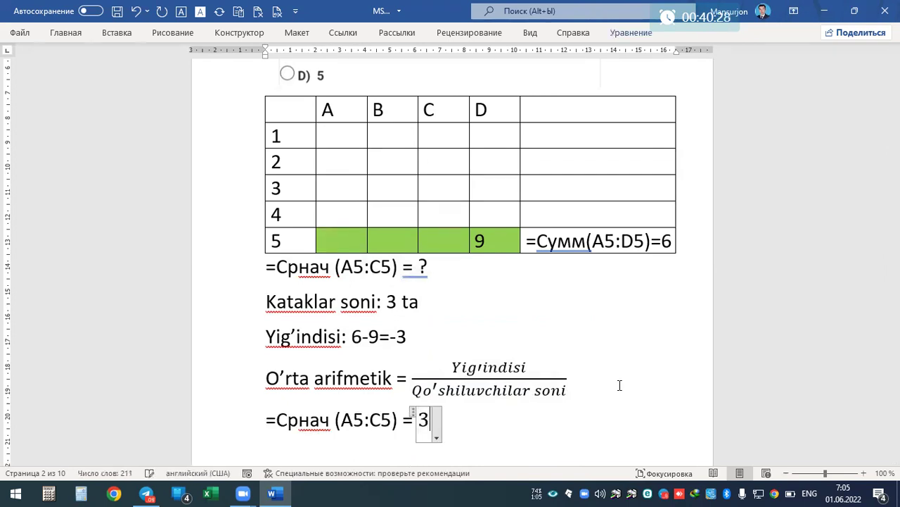
pyautogui.press('BackSpace')
pyautogui.write('-3/')
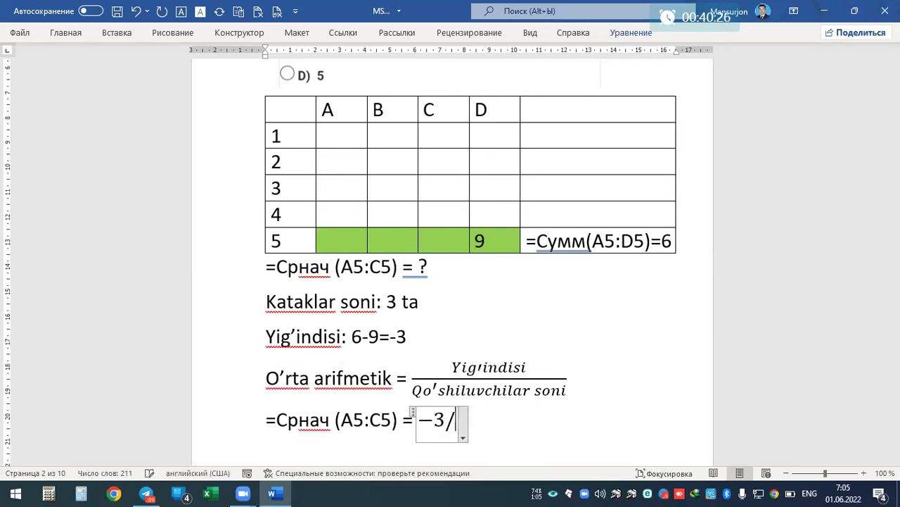
pyautogui.write('3 =')
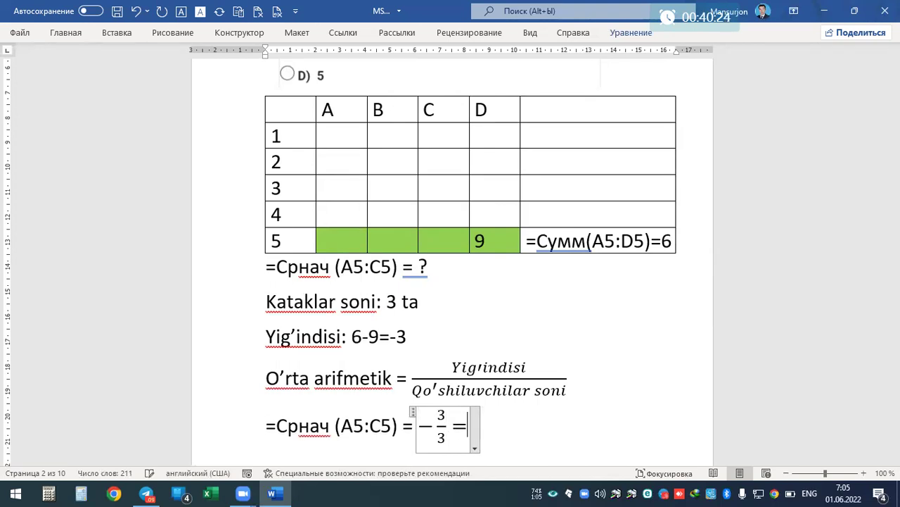
pyautogui.write('-1')
pyautogui.press('Left')
pyautogui.press('Left')
pyautogui.press('Left')
pyautogui.press('Left')
pyautogui.press('Up')
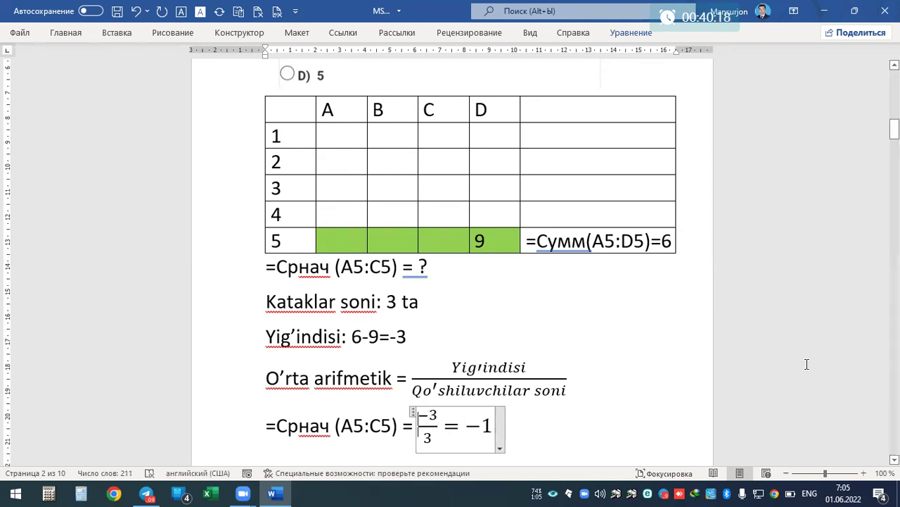
pyautogui.click(717, 411)
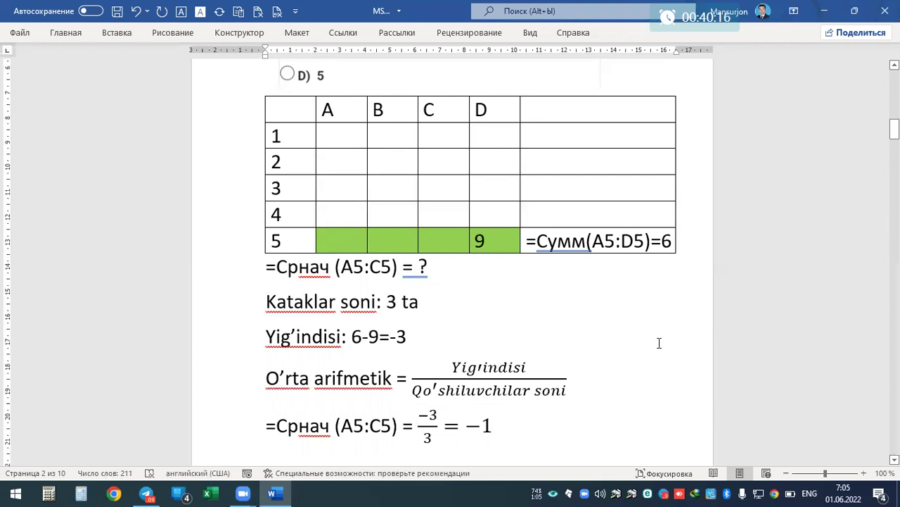
# Step: Select the whole question 14 table and decrease its font size twice
pyautogui.scroll(1, 657, 344)
pyautogui.scroll(2, 657, 344)
pyautogui.scroll(2, 635, 333)
pyautogui.scroll(2, 635, 334)
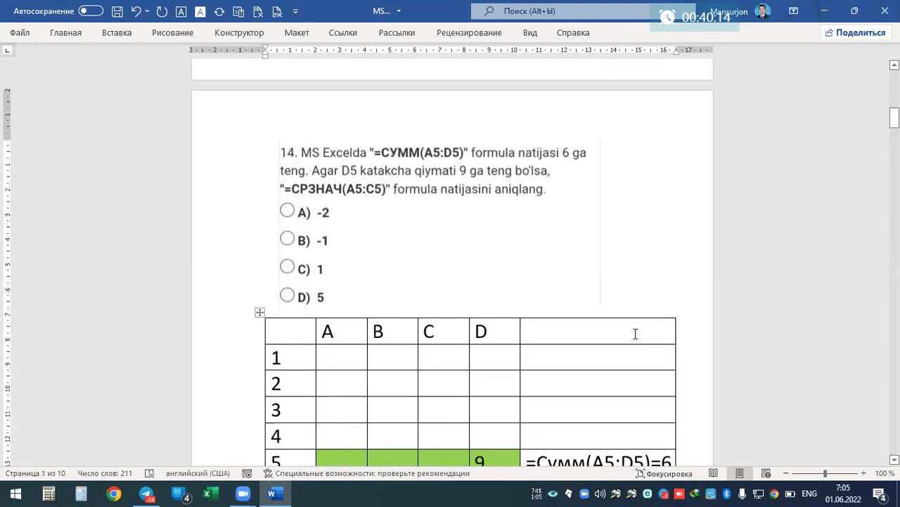
pyautogui.scroll(-1, 635, 334)
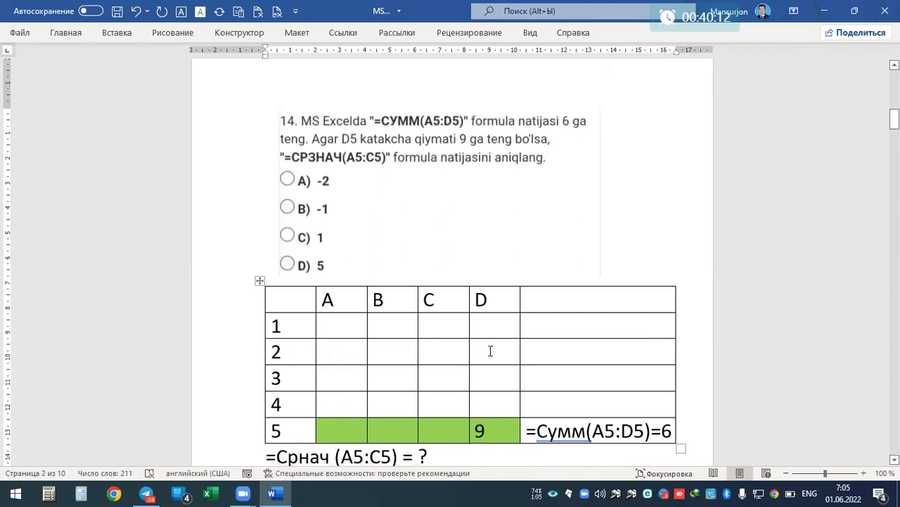
pyautogui.click(580, 402)
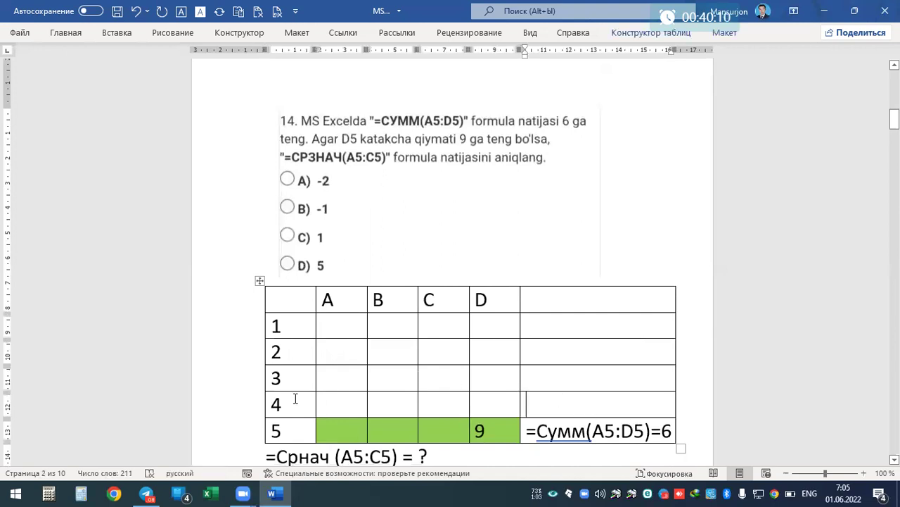
pyautogui.click(261, 281)
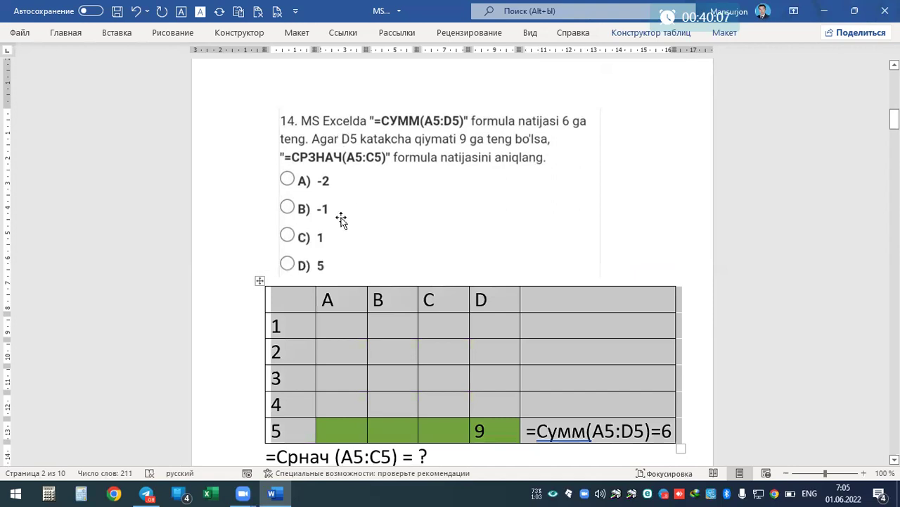
pyautogui.click(72, 32)
pyautogui.click(271, 58)
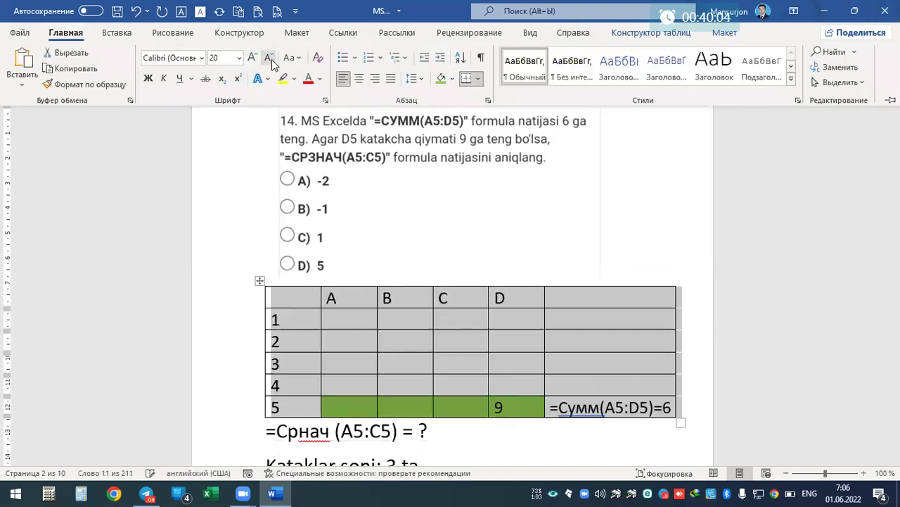
pyautogui.click(271, 58)
pyautogui.click(448, 302)
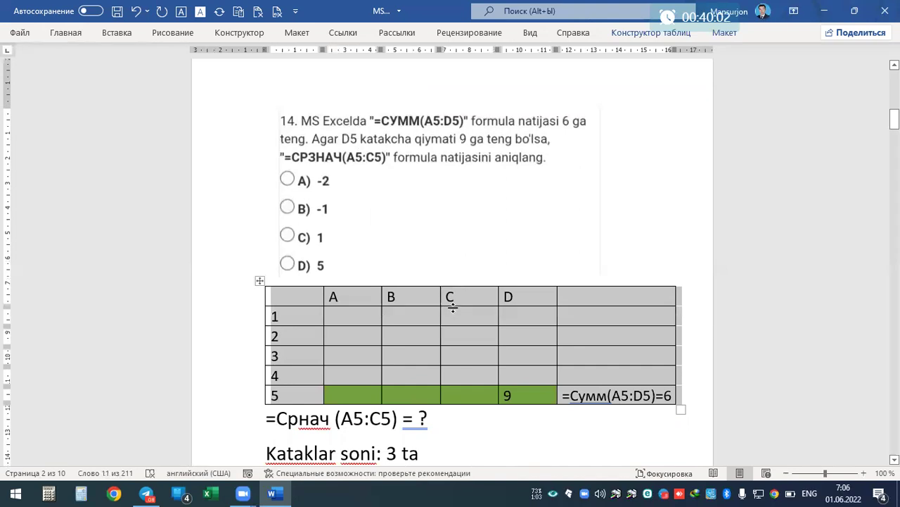
pyautogui.click(494, 416)
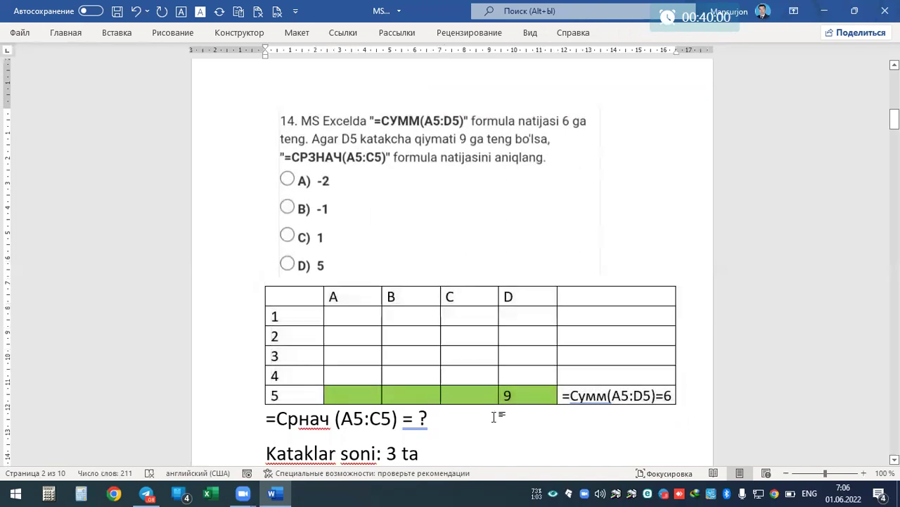
# Step: Select the question 14 picture, then deselect it
pyautogui.click(360, 125)
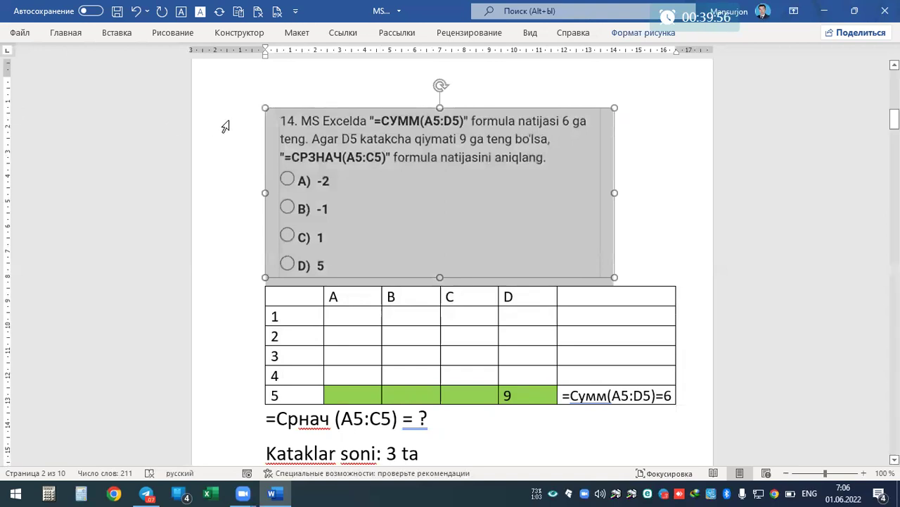
pyautogui.scroll(-1, 639, 253)
pyautogui.click(514, 415)
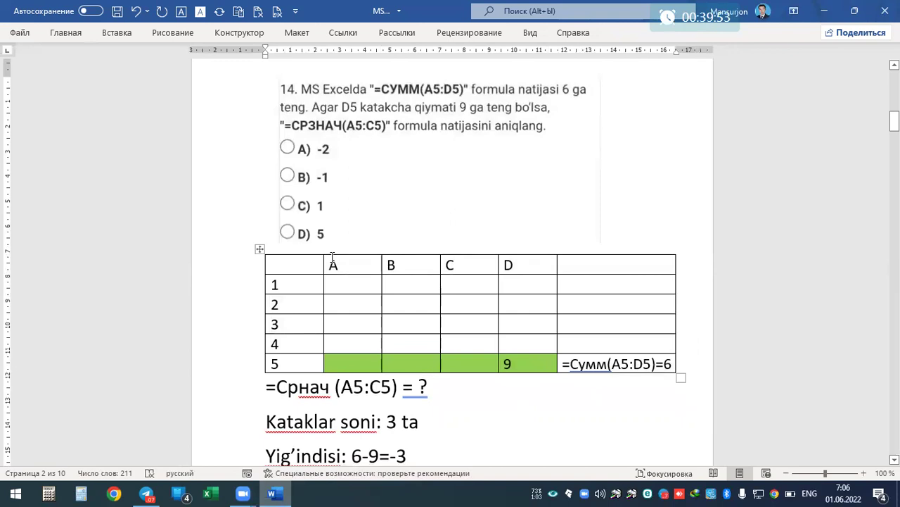
# Step: Scroll to question 15 (options 5, 15, 0, -5) and click below its answer options
pyautogui.scroll(-10, 432, 287)
pyautogui.scroll(-2, 432, 287)
pyautogui.scroll(-2, 435, 289)
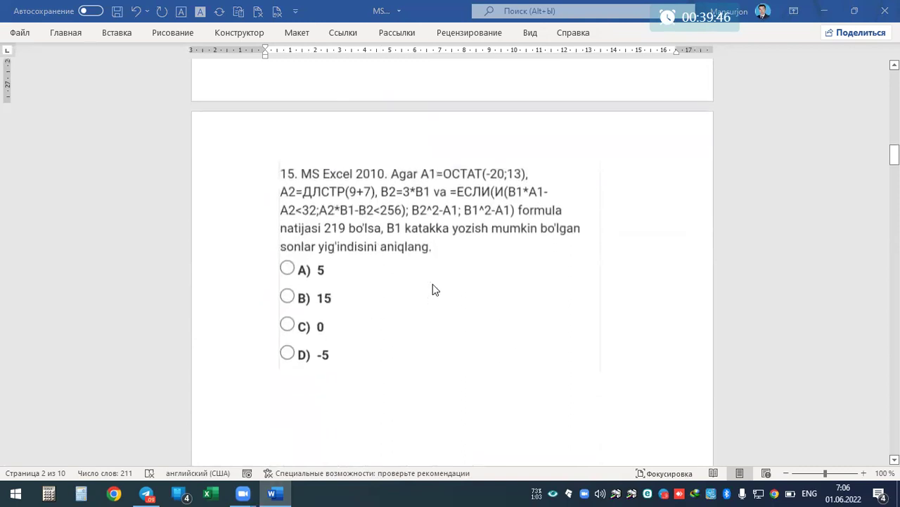
pyautogui.scroll(-1, 433, 288)
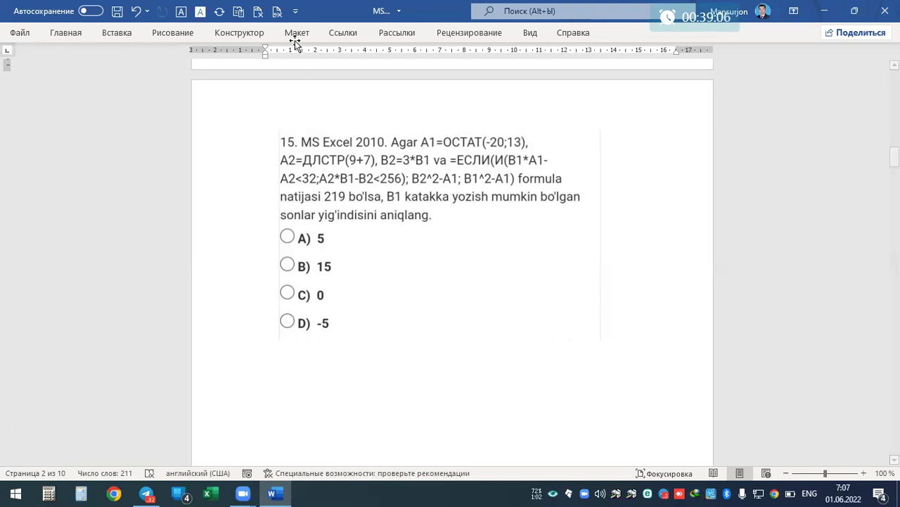
pyautogui.click(400, 394)
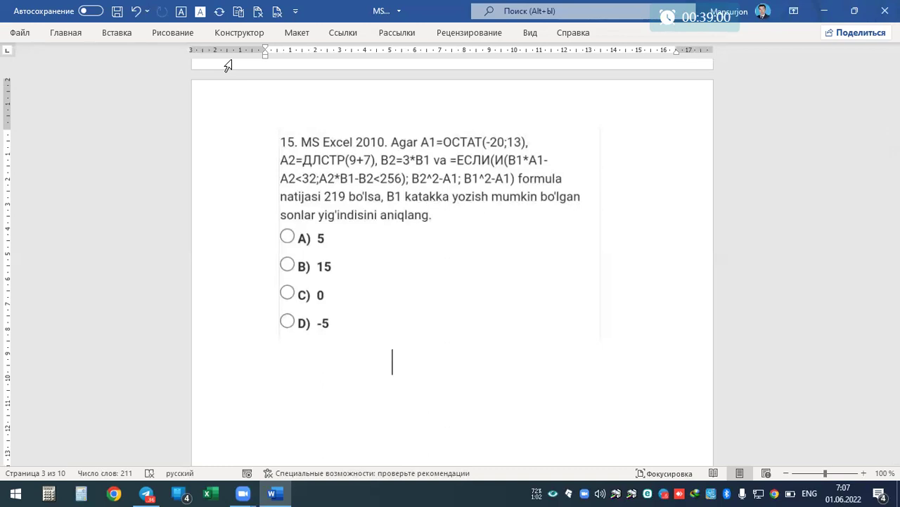
pyautogui.click(229, 36)
# Step: Pick the Draw pen in dark blue and handwrite 'A1 = Остат(-20;13) =' below option D
pyautogui.click(187, 38)
pyautogui.click(145, 82)
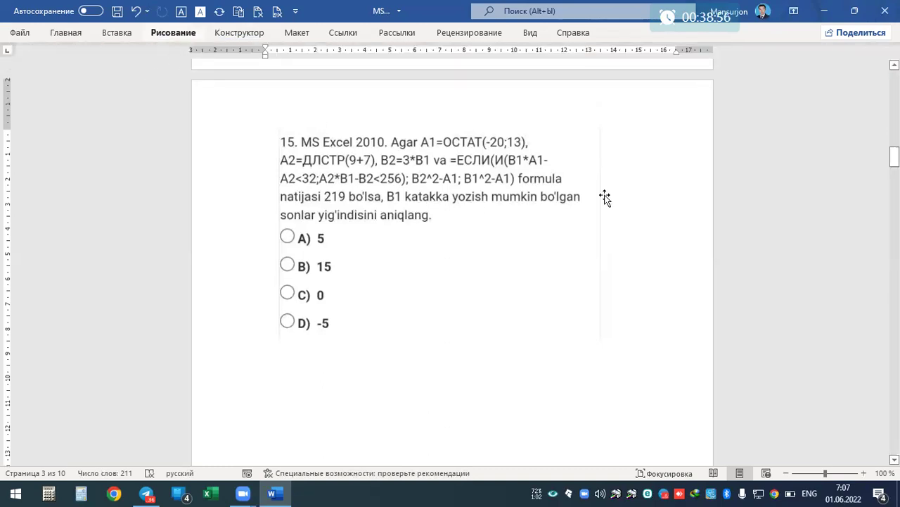
pyautogui.click(176, 32)
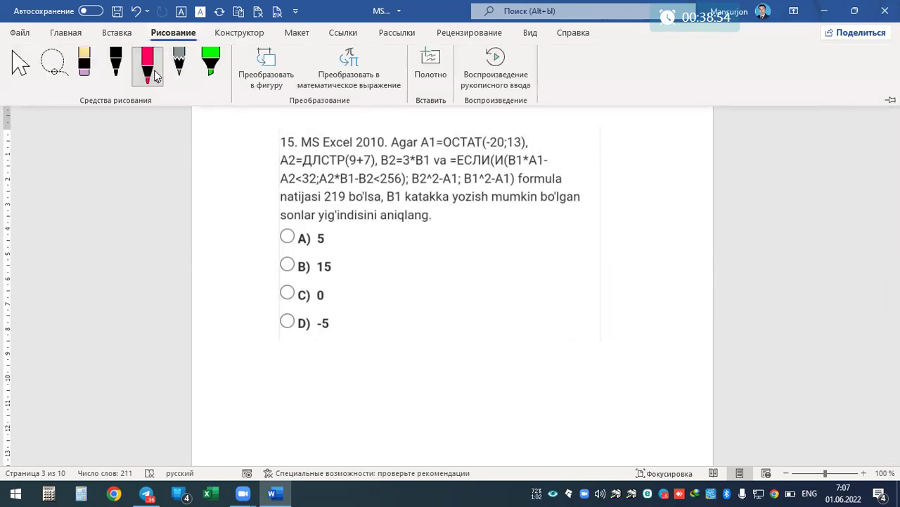
pyautogui.click(147, 67)
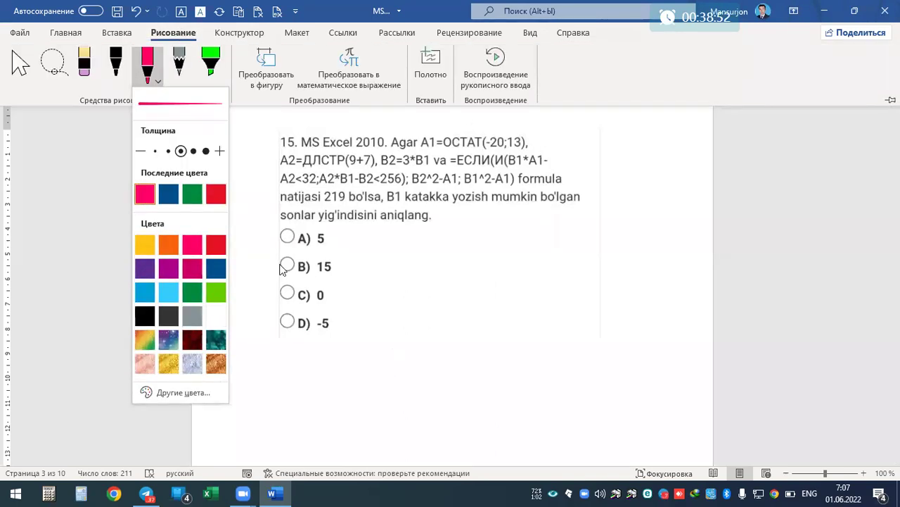
pyautogui.click(169, 194)
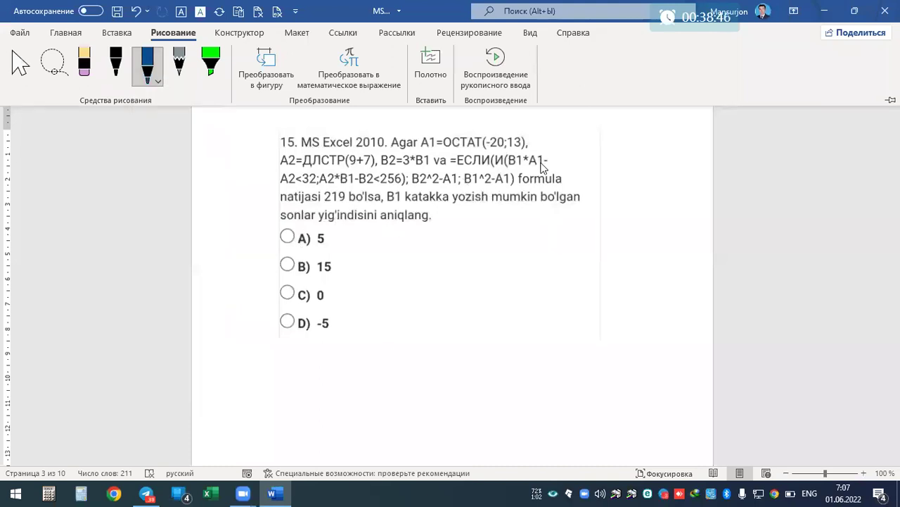
pyautogui.click(288, 359)
pyautogui.moveTo(287, 354)
pyautogui.mouseDown()
pyautogui.moveTo(333, 349)
pyautogui.moveTo(347, 360)
pyautogui.moveTo(358, 344)
pyautogui.moveTo(413, 364)
pyautogui.moveTo(425, 352)
pyautogui.moveTo(440, 363)
pyautogui.moveTo(485, 356)
pyautogui.moveTo(531, 367)
pyautogui.moveTo(560, 344)
pyautogui.moveTo(561, 359)
pyautogui.mouseUp()
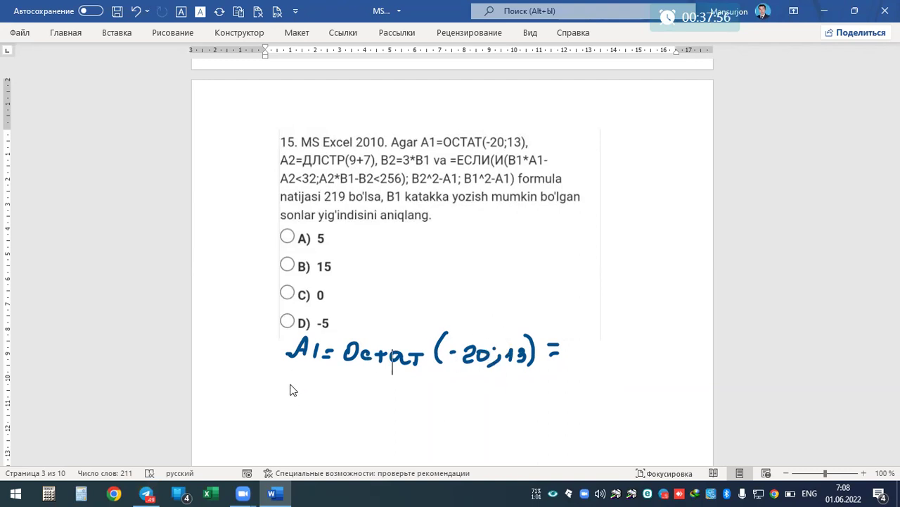
# Step: Handwrite '13-остат(20;13)=6' beneath the A1 line
pyautogui.moveTo(301, 376)
pyautogui.mouseDown()
pyautogui.moveTo(298, 395)
pyautogui.moveTo(313, 395)
pyautogui.mouseUp()
pyautogui.moveTo(368, 384)
pyautogui.mouseDown()
pyautogui.moveTo(385, 397)
pyautogui.moveTo(399, 385)
pyautogui.moveTo(394, 396)
pyautogui.moveTo(432, 384)
pyautogui.moveTo(425, 396)
pyautogui.moveTo(442, 401)
pyautogui.moveTo(467, 403)
pyautogui.moveTo(479, 390)
pyautogui.moveTo(484, 402)
pyautogui.moveTo(549, 388)
pyautogui.moveTo(550, 398)
pyautogui.mouseUp()
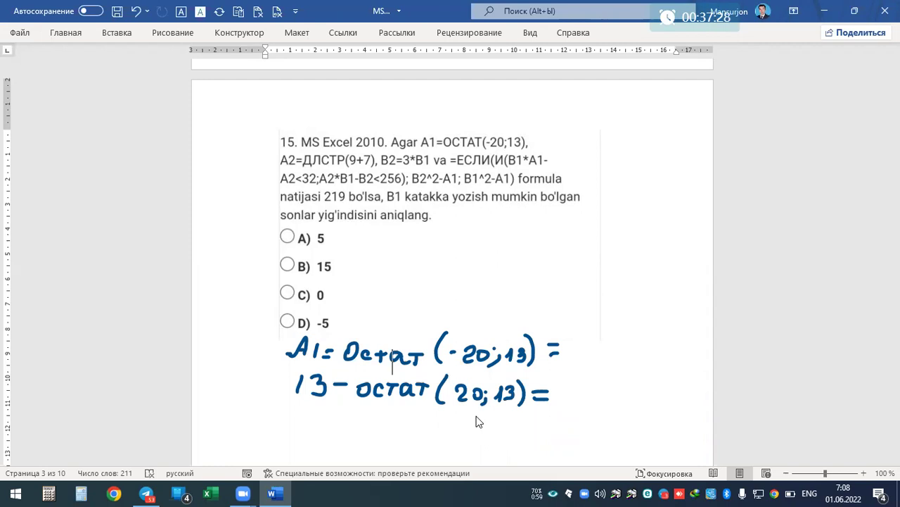
pyautogui.moveTo(585, 377); pyautogui.dragTo(571, 383)
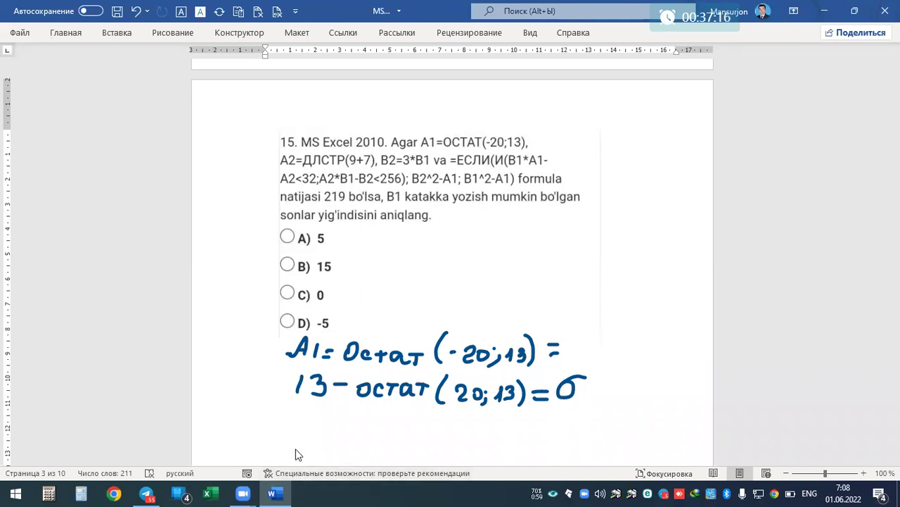
# Step: Handwrite the next line 'A2=длстр(9+7)='
pyautogui.moveTo(288, 437)
pyautogui.mouseDown()
pyautogui.moveTo(310, 438)
pyautogui.moveTo(313, 427)
pyautogui.moveTo(323, 440)
pyautogui.moveTo(352, 426)
pyautogui.moveTo(353, 437)
pyautogui.moveTo(442, 436)
pyautogui.moveTo(447, 445)
pyautogui.moveTo(471, 434)
pyautogui.moveTo(511, 435)
pyautogui.moveTo(509, 443)
pyautogui.mouseUp()
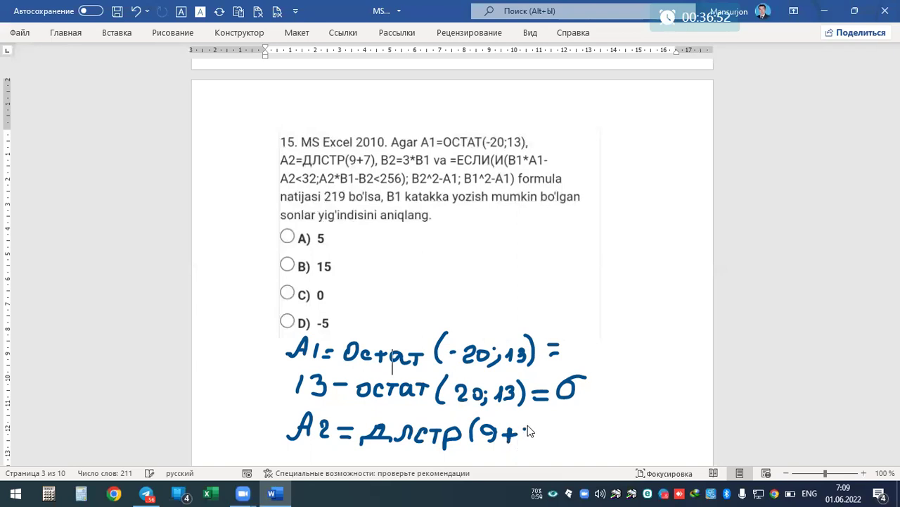
pyautogui.moveTo(528, 426)
pyautogui.mouseDown()
pyautogui.moveTo(542, 448)
pyautogui.moveTo(573, 429)
pyautogui.mouseUp()
pyautogui.moveTo(556, 438); pyautogui.dragTo(574, 438)
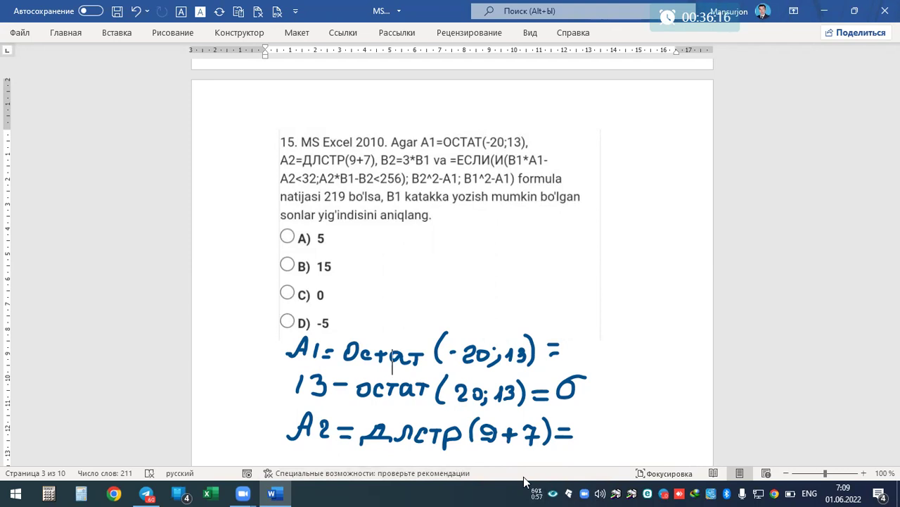
# Step: In a new blank Excel workbook, enter =ДЛСТР(9+7) in A1, which shows 2
pyautogui.click(212, 496)
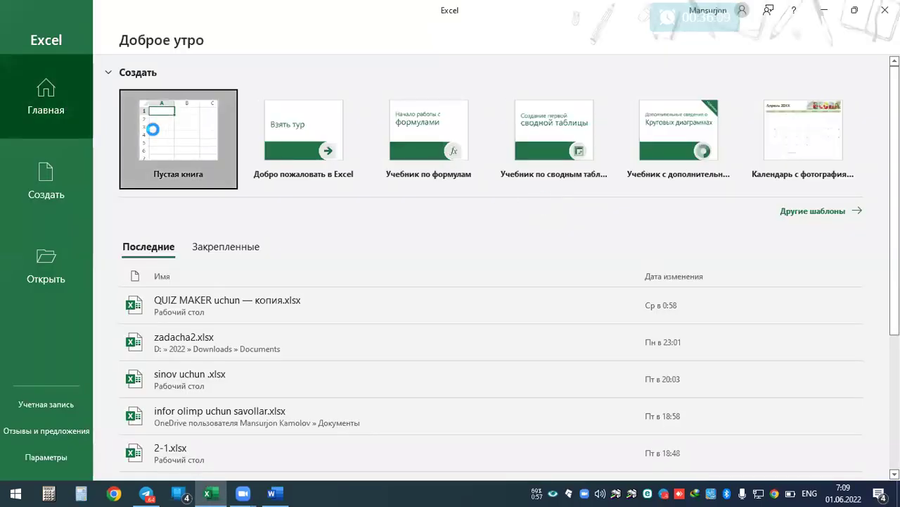
pyautogui.click(160, 132)
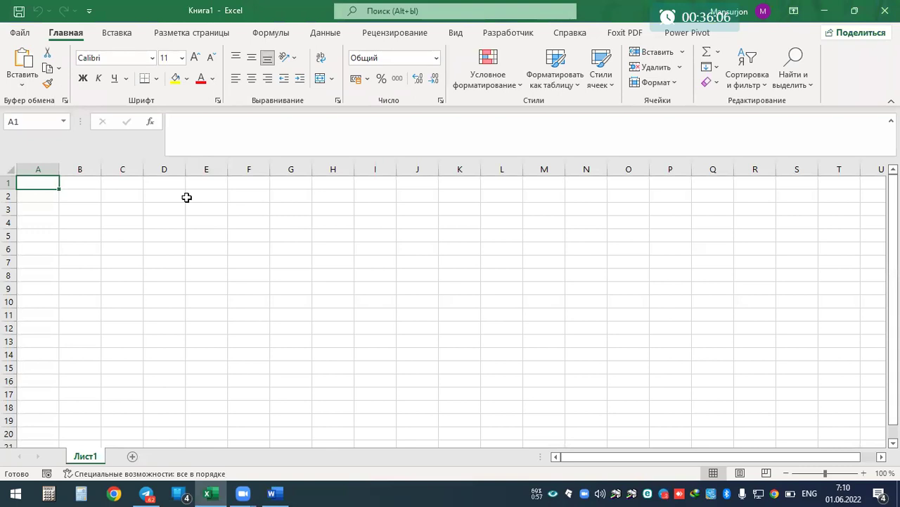
pyautogui.click(265, 137)
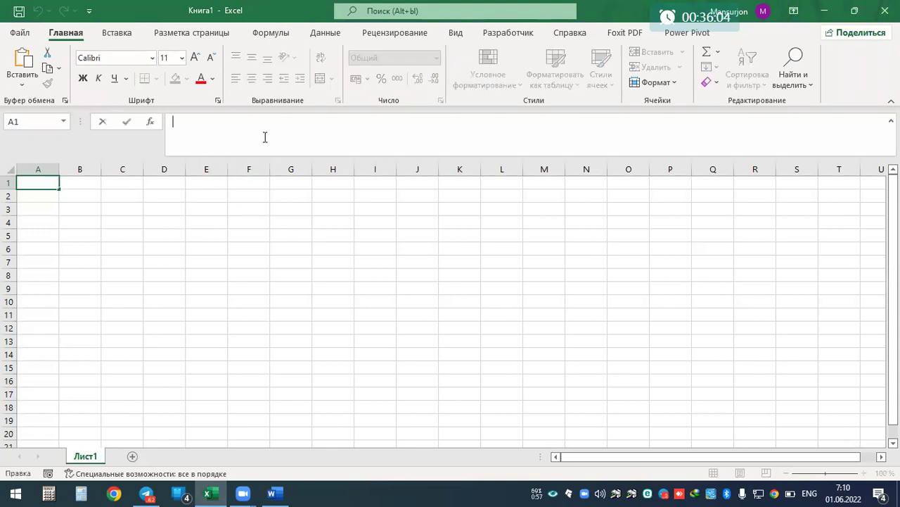
pyautogui.write('=')
pyautogui.hotkey('alt', 'shift')
pyautogui.write('с')
pyautogui.press('BackSpace')
pyautogui.write('длс')
pyautogui.press('Tab')
pyautogui.write('+7)')
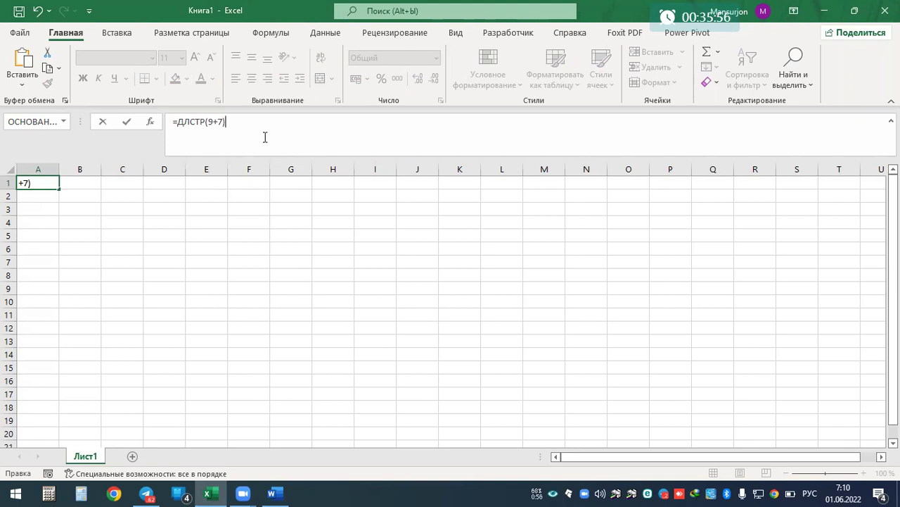
pyautogui.press('Return')
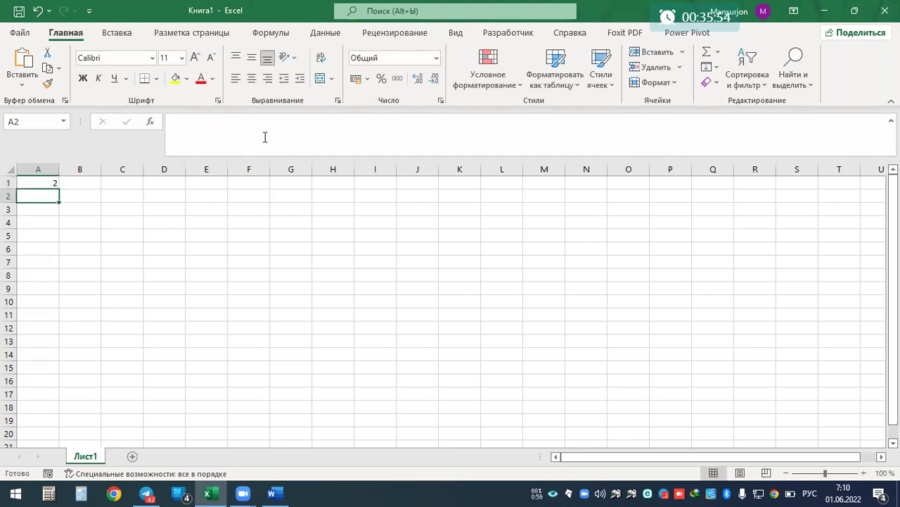
# Step: Edit A1 to =ДЛСТР("9+7") so it shows 3, then return to Word
pyautogui.click(39, 183)
pyautogui.keyDown('ctrl'); pyautogui.scroll(8, 203, 239); pyautogui.keyUp('ctrl')
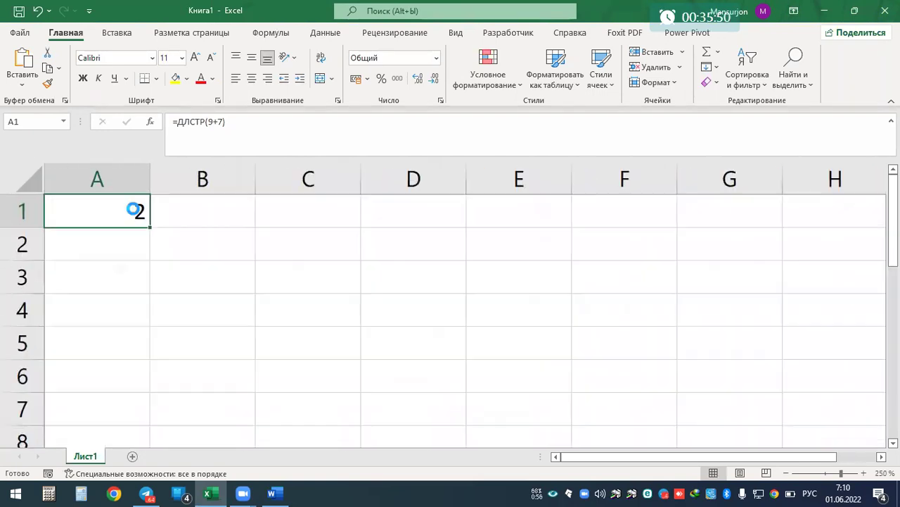
pyautogui.keyDown('ctrl'); pyautogui.scroll(8, 133, 209); pyautogui.keyUp('ctrl')
pyautogui.click(207, 121)
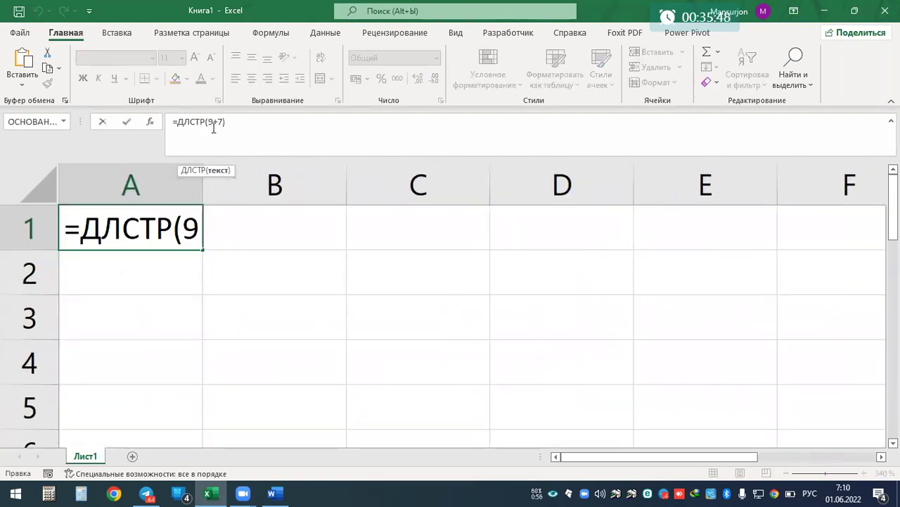
pyautogui.write('Э')
pyautogui.press('BackSpace')
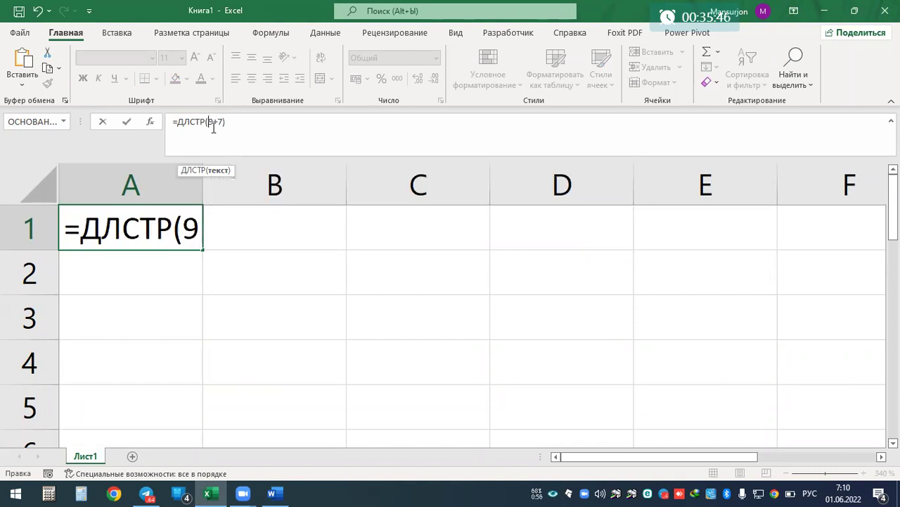
pyautogui.write('"9+7')
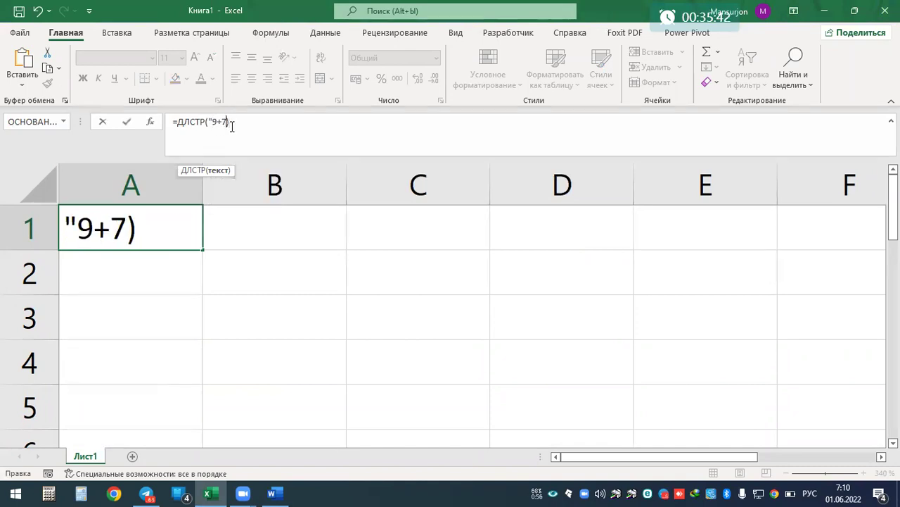
pyautogui.write('"')
pyautogui.press('Return')
pyautogui.press('Return')
pyautogui.press('Up')
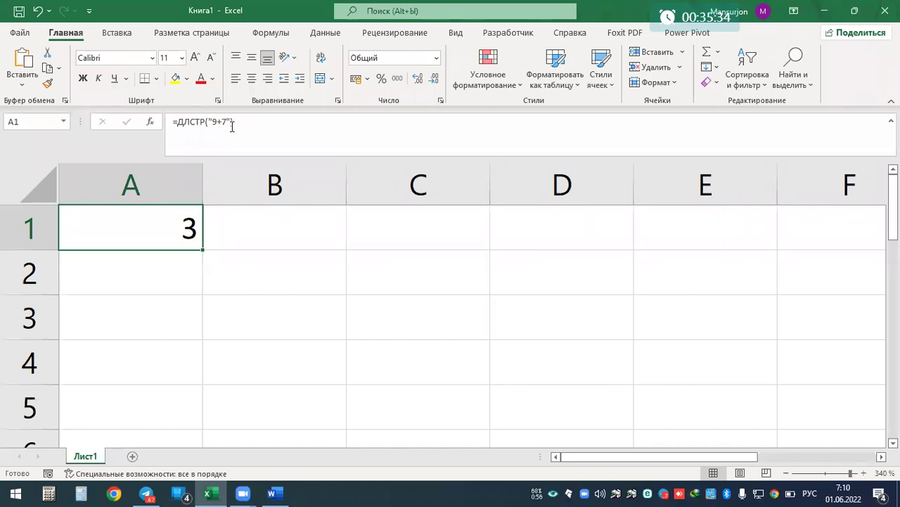
pyautogui.click(824, 11)
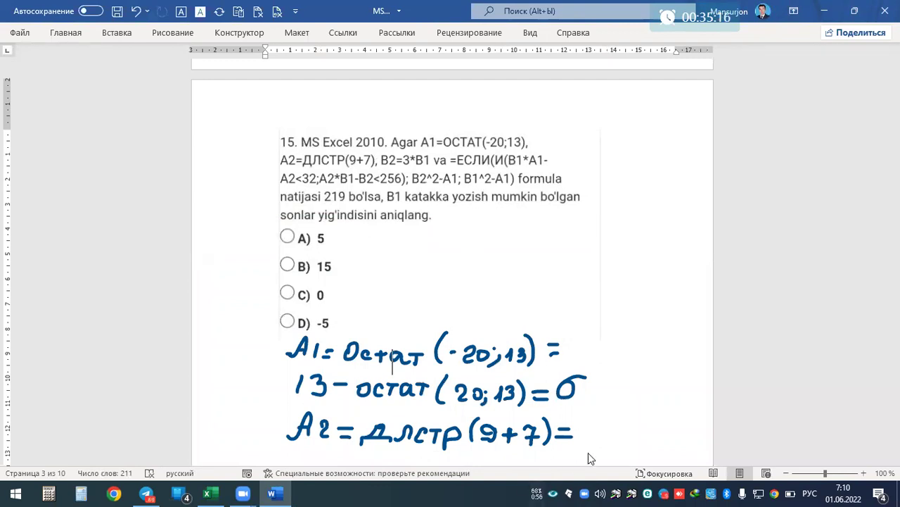
# Step: Handwrite the result 2 after 'A2=ДЛСТР(9+7)=' and the line 'B2=3*B1' below it
pyautogui.moveTo(587, 422); pyautogui.dragTo(606, 443)
pyautogui.scroll(-3, 406, 186)
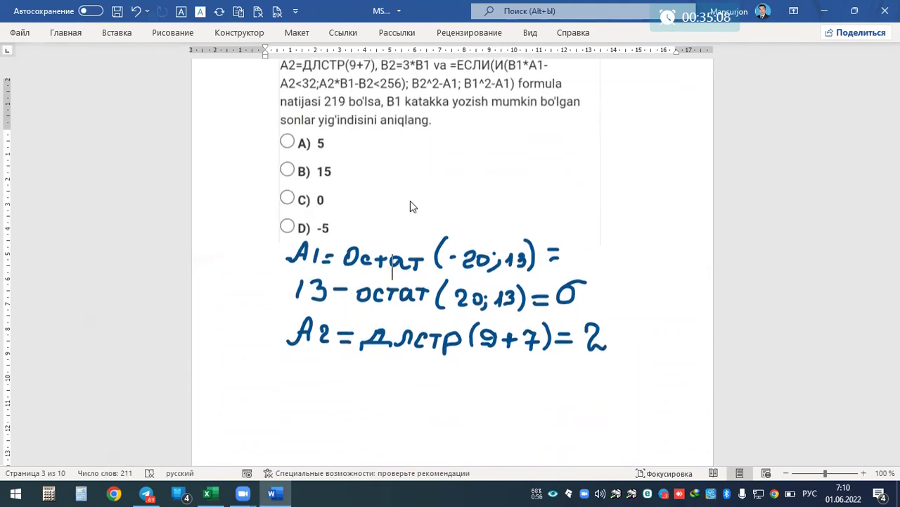
pyautogui.moveTo(300, 367)
pyautogui.mouseDown()
pyautogui.moveTo(298, 386)
pyautogui.moveTo(302, 377)
pyautogui.moveTo(301, 387)
pyautogui.moveTo(317, 390)
pyautogui.moveTo(356, 377)
pyautogui.moveTo(375, 391)
pyautogui.moveTo(422, 389)
pyautogui.moveTo(425, 378)
pyautogui.moveTo(459, 390)
pyautogui.mouseUp()
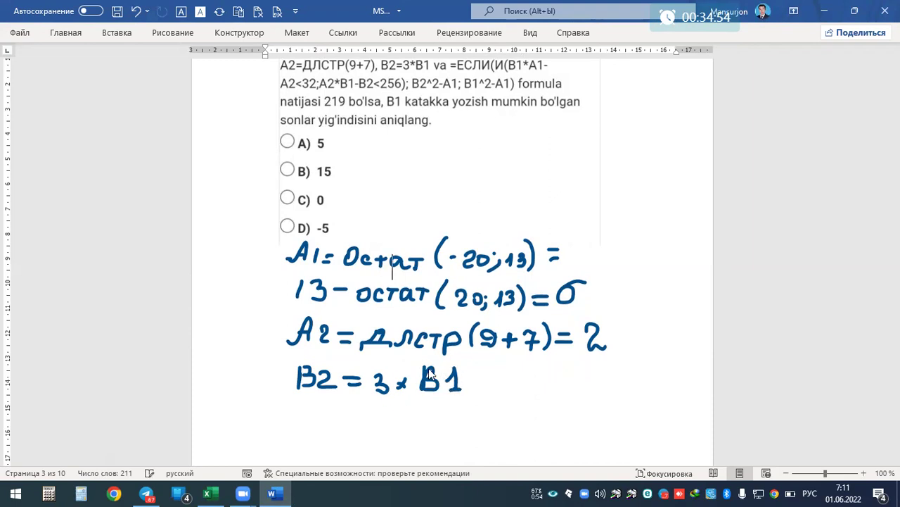
pyautogui.scroll(1, 441, 315)
pyautogui.scroll(1, 432, 256)
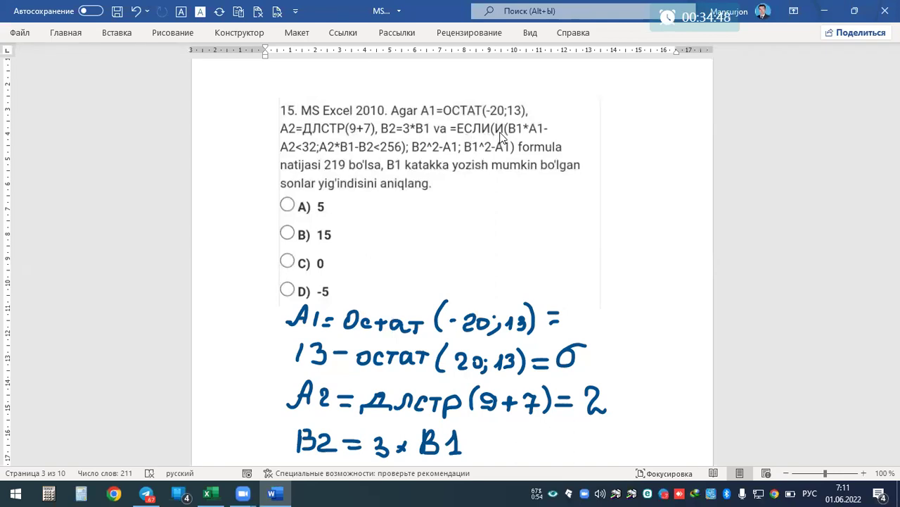
pyautogui.scroll(-1, 431, 229)
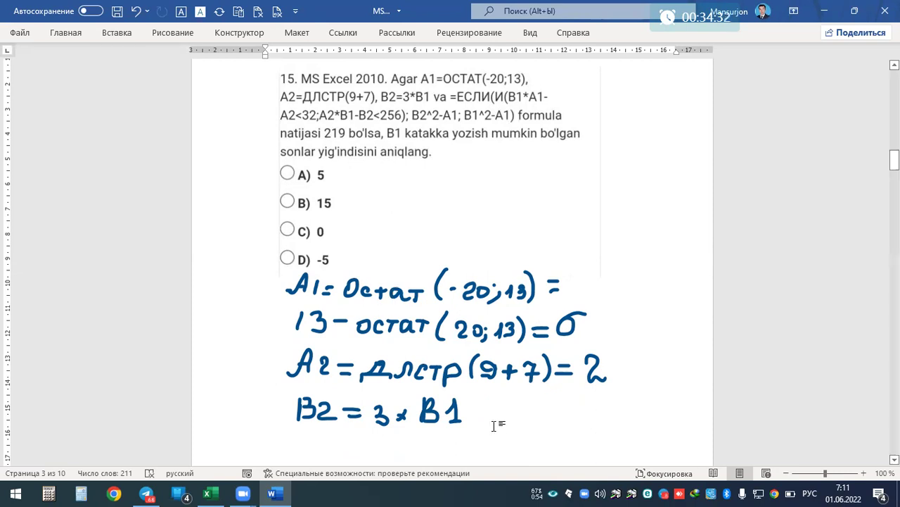
pyautogui.scroll(-4, 481, 417)
pyautogui.scroll(1, 481, 417)
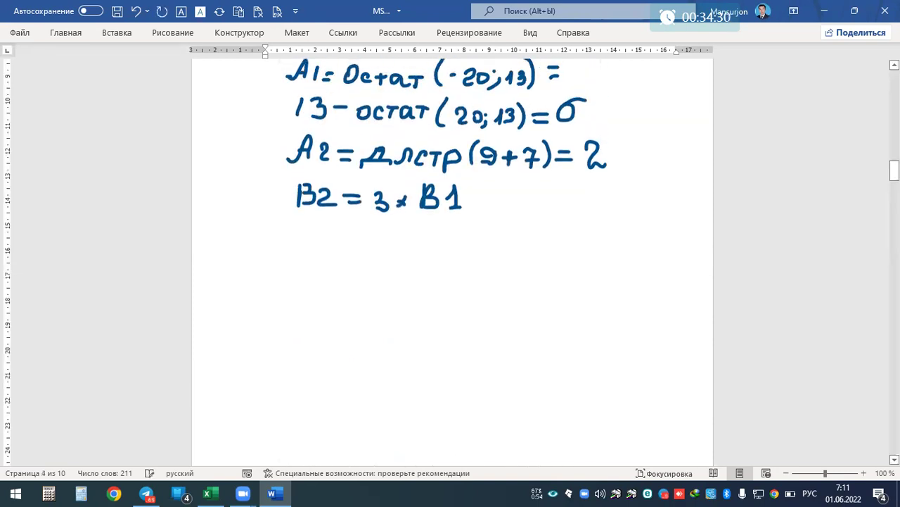
pyautogui.press('Home')
pyautogui.press('Return')
pyautogui.press('BackSpace')
pyautogui.rightClick(288, 233)
pyautogui.press('Escape')
pyautogui.rightClick(294, 228)
pyautogui.press('Escape')
pyautogui.scroll(-5, 452, 260)
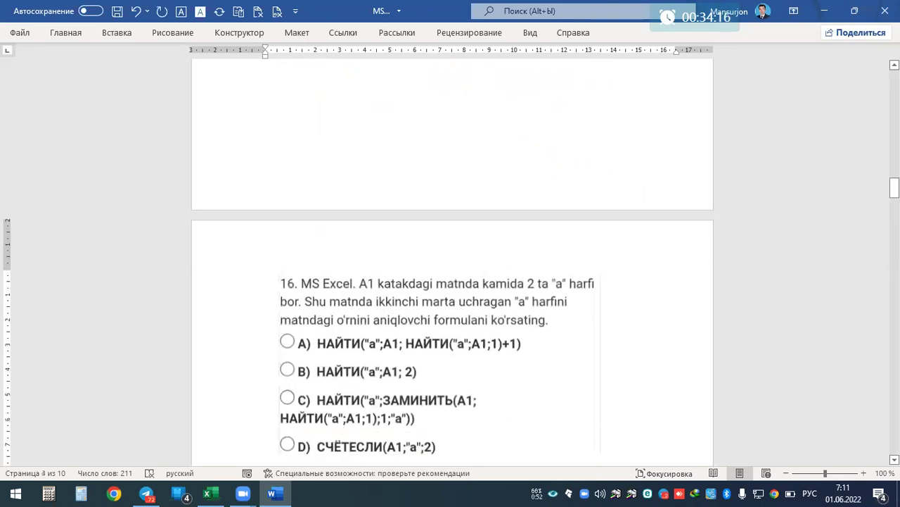
pyautogui.scroll(5, 453, 261)
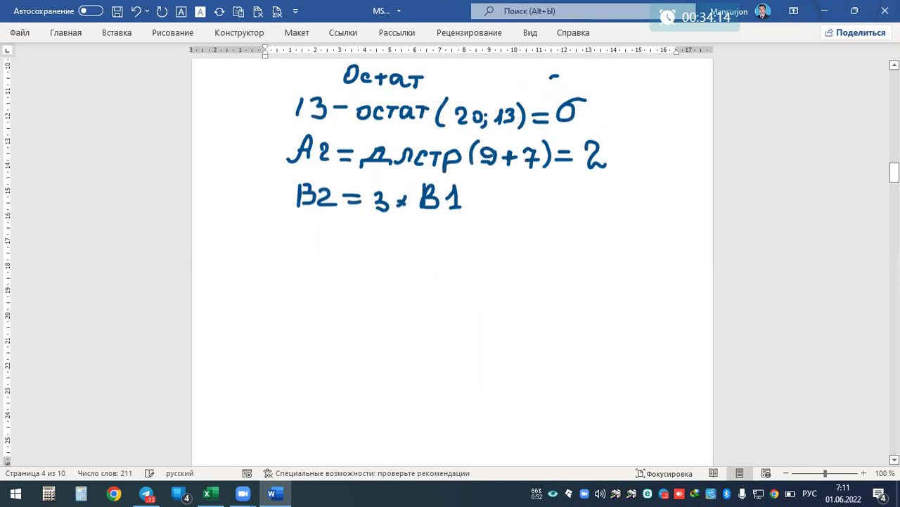
pyautogui.press('Return')
pyautogui.press('Return')
pyautogui.press('Return')
pyautogui.press('Return')
pyautogui.press('Return')
pyautogui.press('Return')
pyautogui.press('Return')
pyautogui.press('Return')
pyautogui.press('Return')
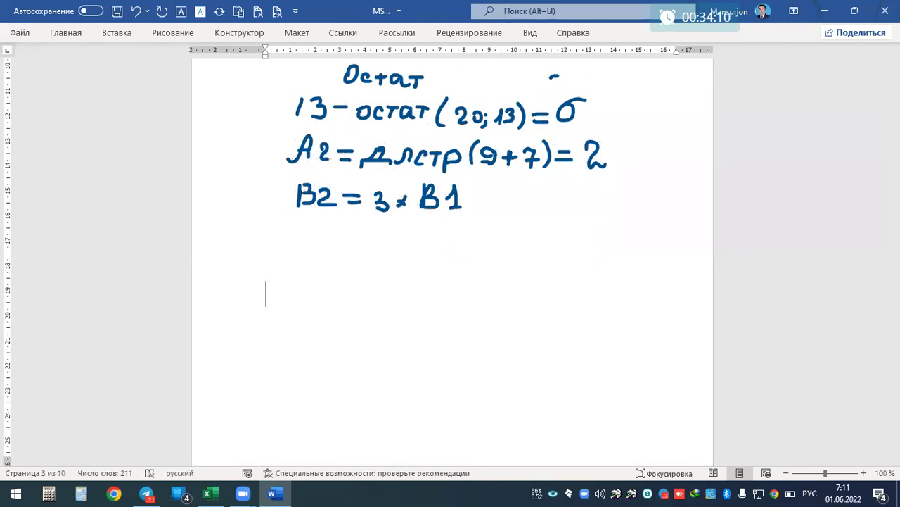
pyautogui.scroll(3, 287, 129)
pyautogui.click(279, 134)
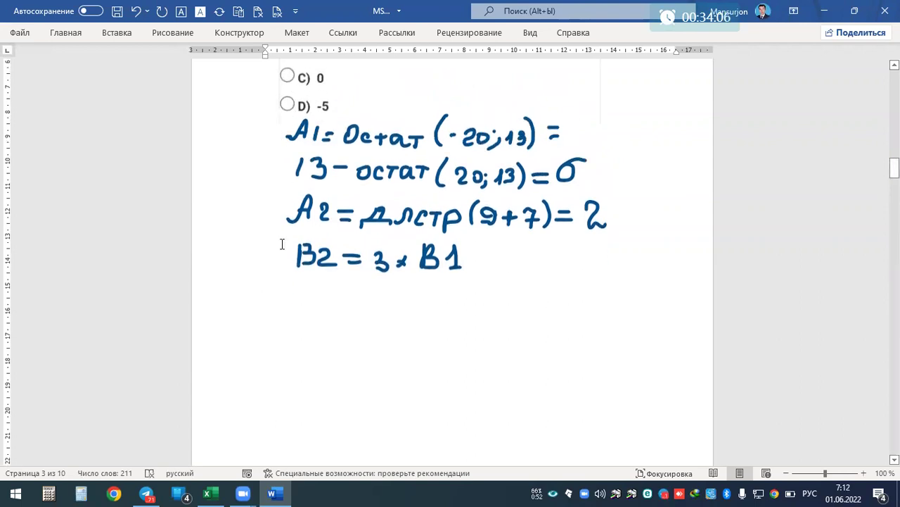
pyautogui.scroll(1, 282, 246)
pyautogui.click(315, 349)
pyautogui.scroll(1, 315, 349)
# Step: Begin the typed line '=Если(И(B1', switching to Russian for the function names
pyautogui.scroll(3, 313, 348)
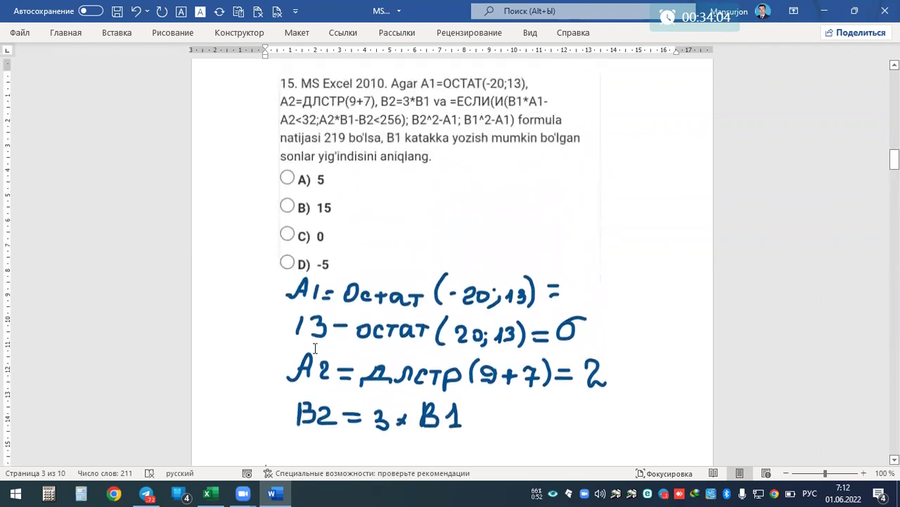
pyautogui.write('=')
pyautogui.hotkey('alt', 'shift')
pyautogui.write('Rc')
pyautogui.press('BackSpace')
pyautogui.press('BackSpace')
pyautogui.hotkey('alt', 'shift')
pyautogui.write('Если(')
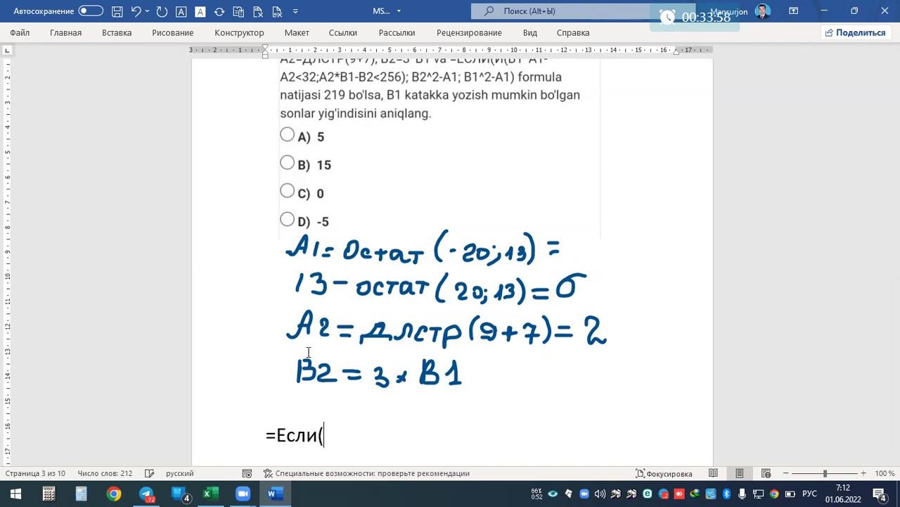
pyautogui.write('И(')
pyautogui.hotkey('alt', 'shift')
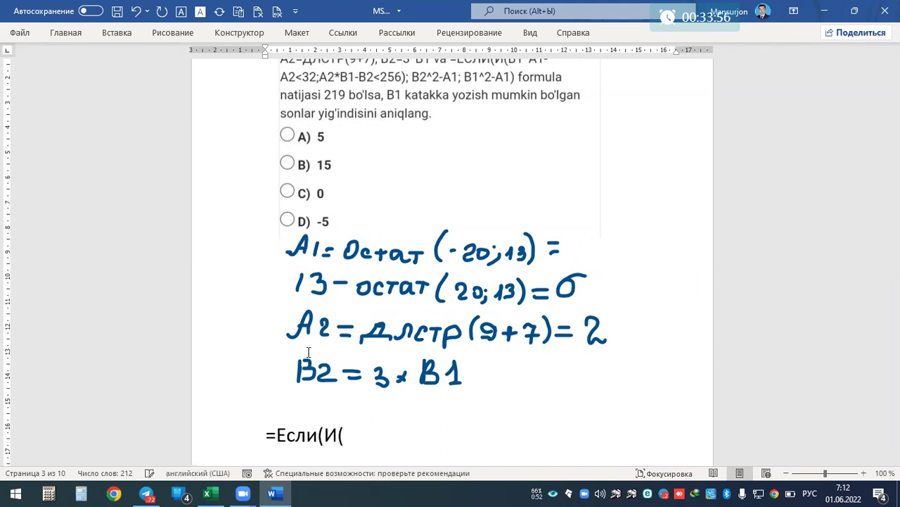
pyautogui.write('B1')
# Step: Complete it with '*A1-A2<32; A2*B1-B2<256) ;' and start a new line
pyautogui.scroll(2, 450, 268)
pyautogui.scroll(-1, 451, 268)
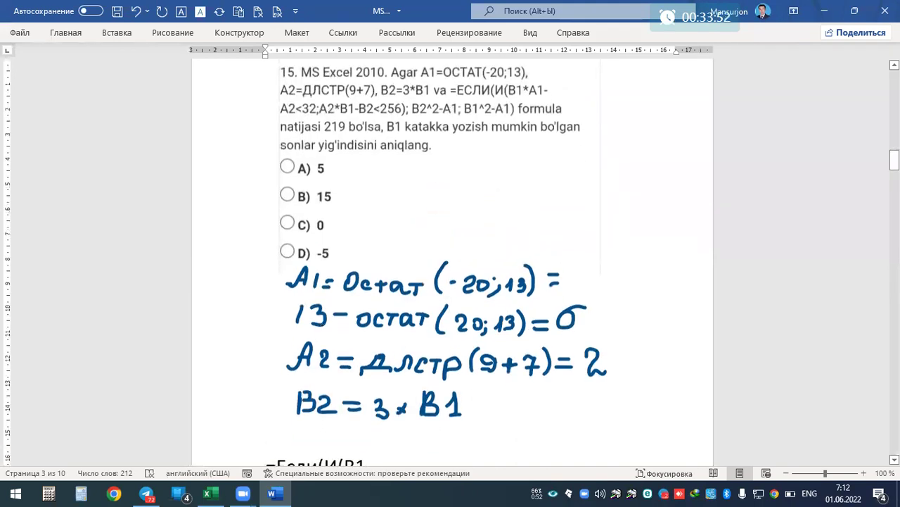
pyautogui.write('*A1')
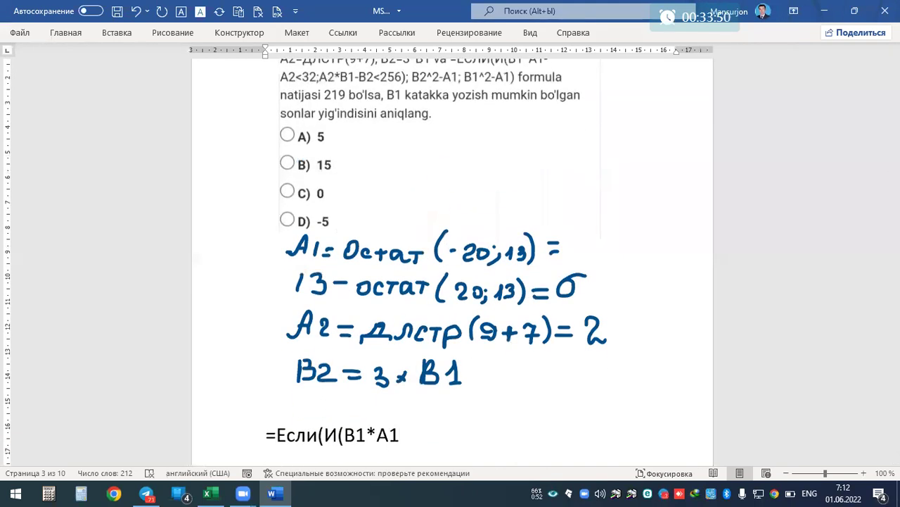
pyautogui.write('-A2<32;')
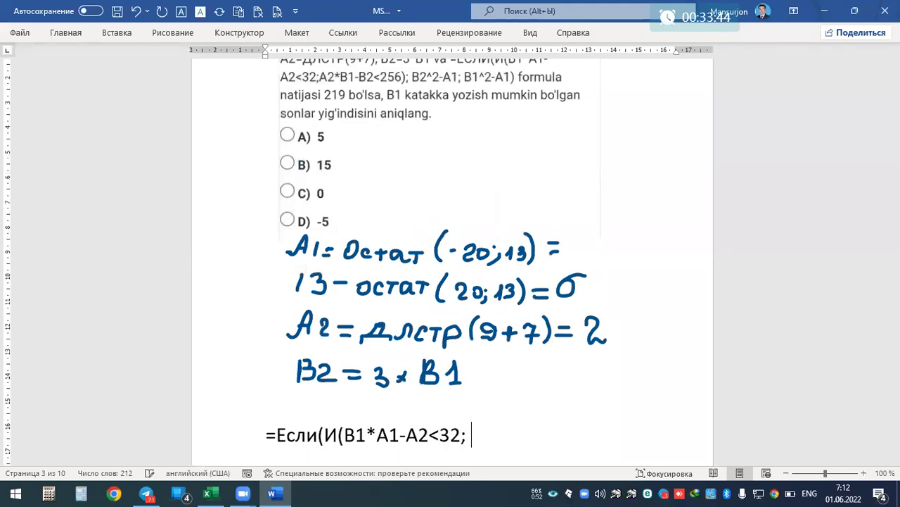
pyautogui.write('A2*B1')
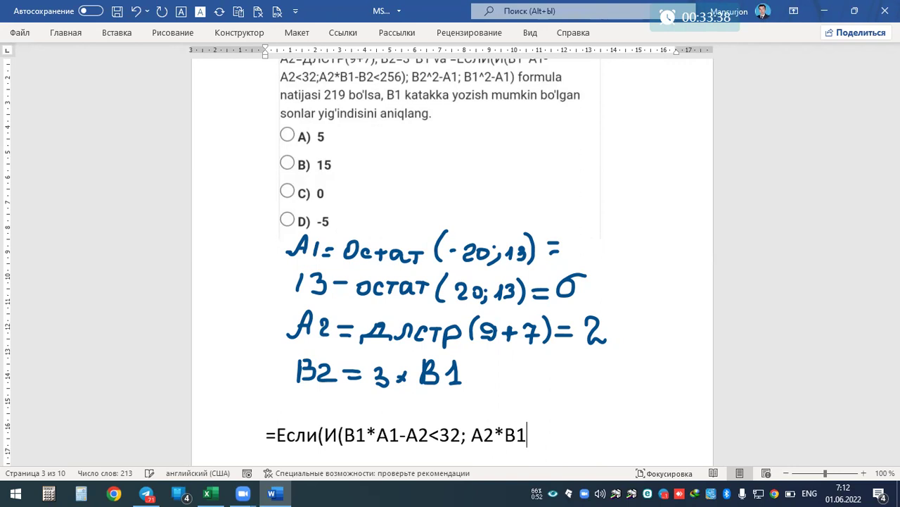
pyautogui.write('-B2')
pyautogui.write('<')
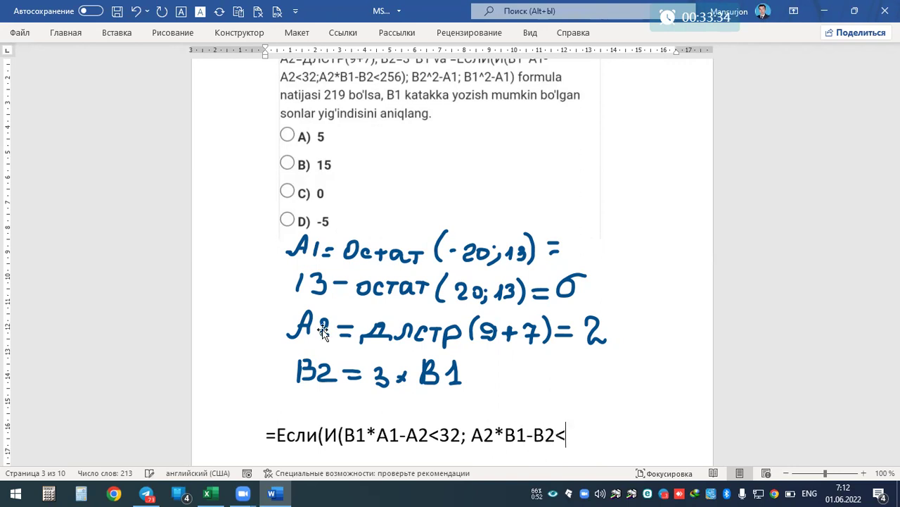
pyautogui.write('256)')
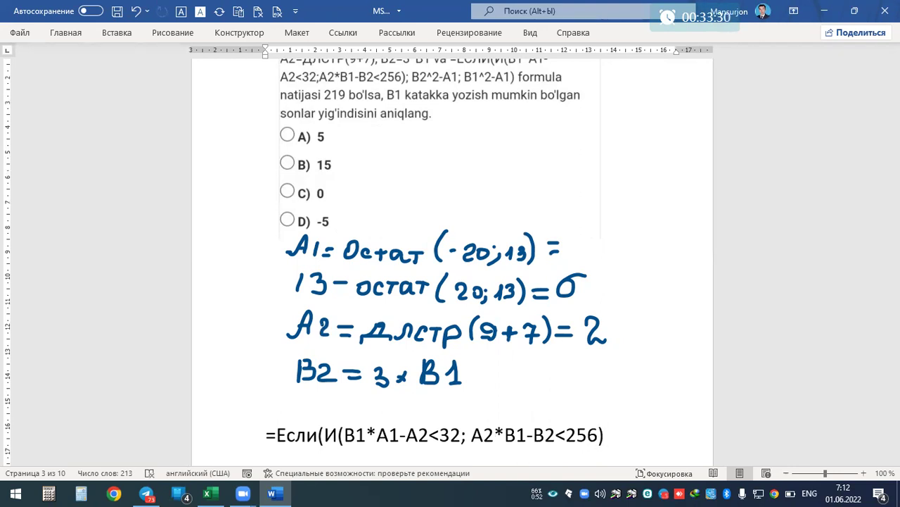
pyautogui.write(' ;')
pyautogui.press('Return')
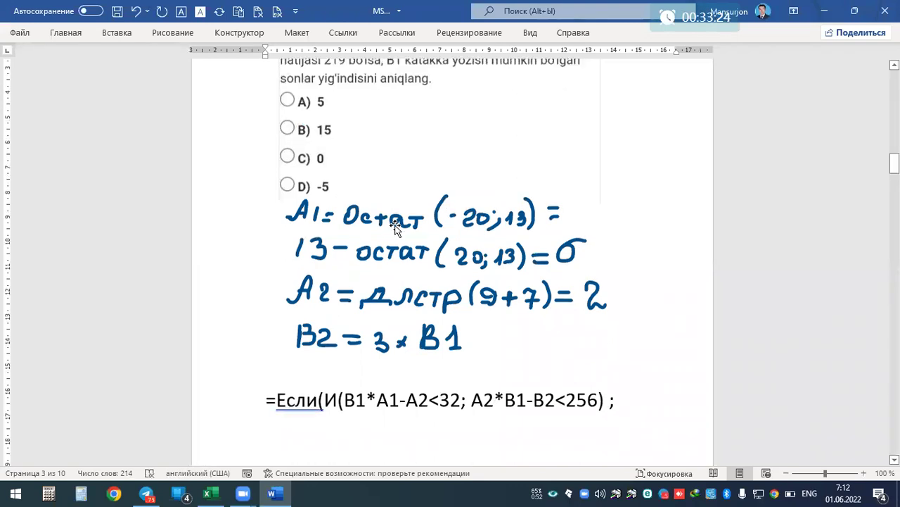
pyautogui.scroll(1, 395, 228)
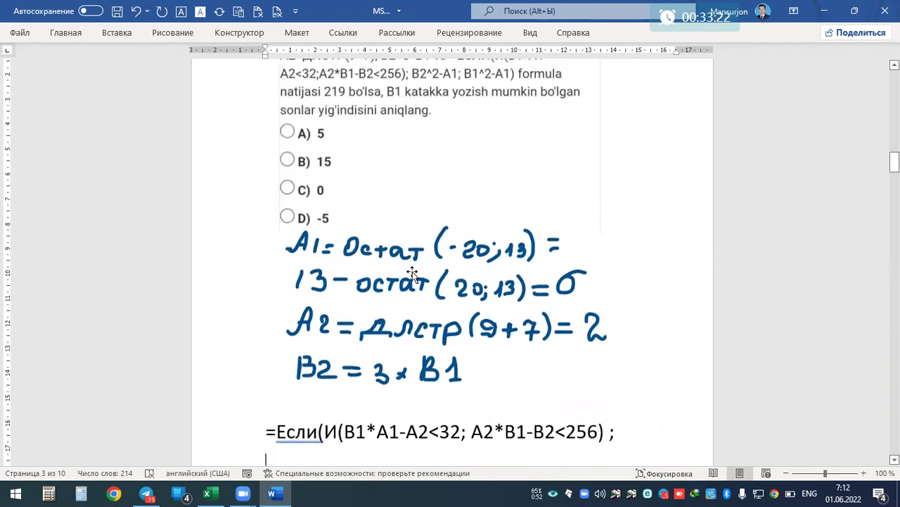
# Step: Type the branches B2^2-A1 ; B1^2-A1) to close the IF formula, fixing the stray 1
pyautogui.write('B2')
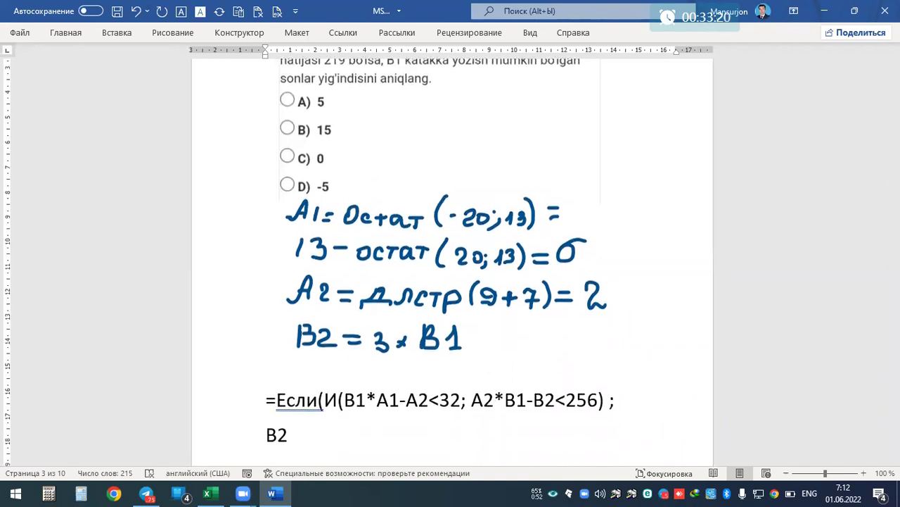
pyautogui.write('^2-1')
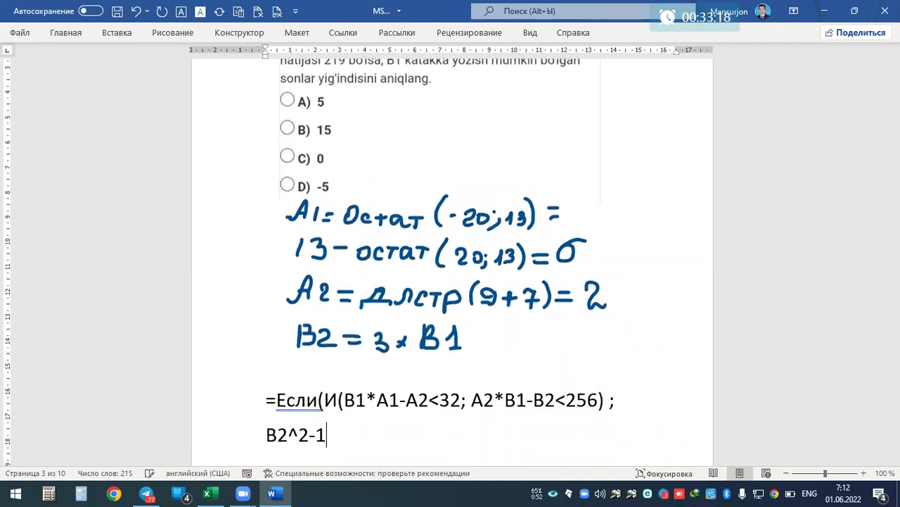
pyautogui.scroll(2, 413, 274)
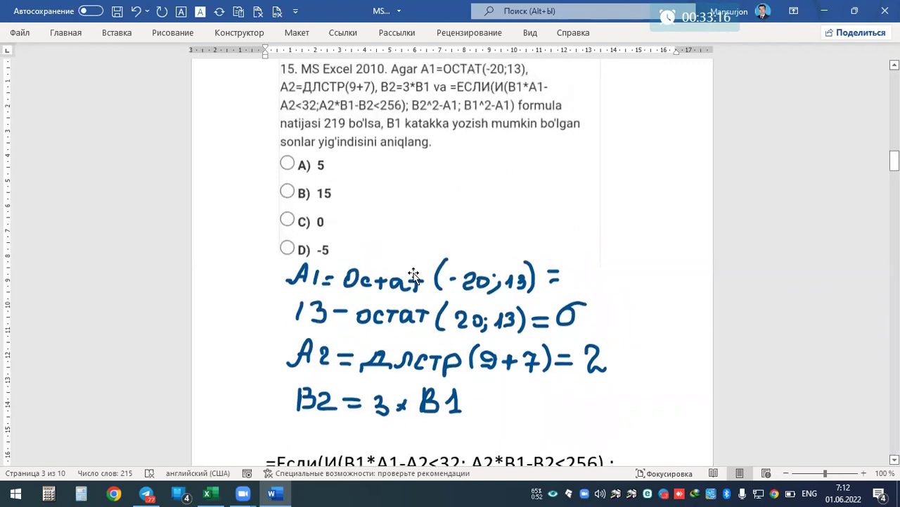
pyautogui.press('BackSpace')
pyautogui.write('A1 ;')
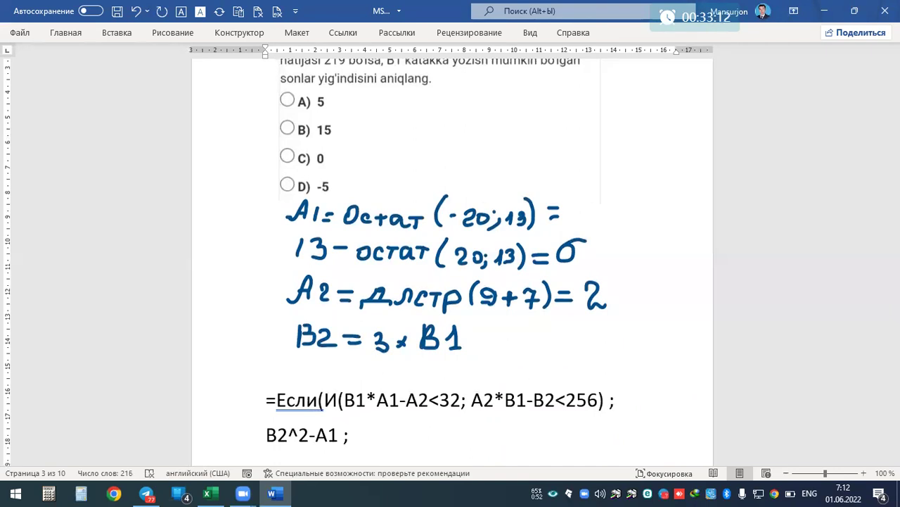
pyautogui.scroll(2, 491, 253)
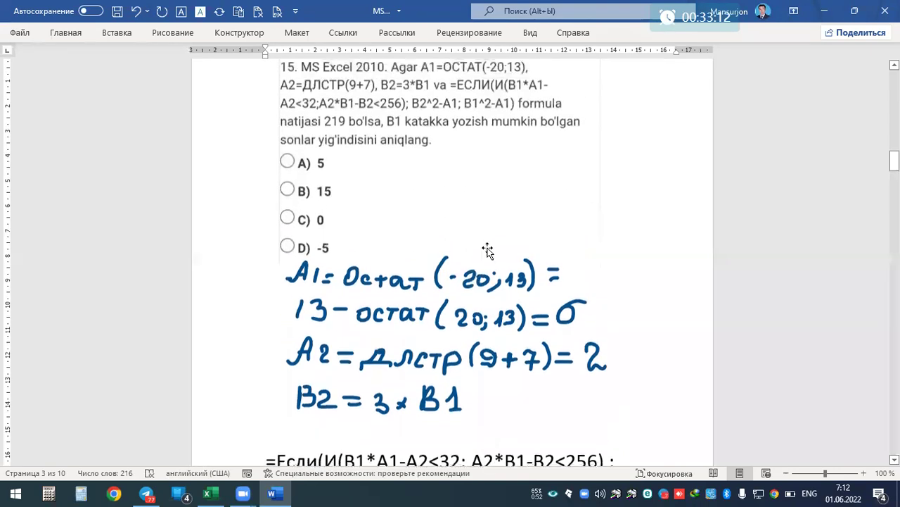
pyautogui.scroll(-2, 491, 253)
pyautogui.write('B1')
pyautogui.write('^')
pyautogui.write('2')
pyautogui.write('-')
pyautogui.scroll(1, 523, 145)
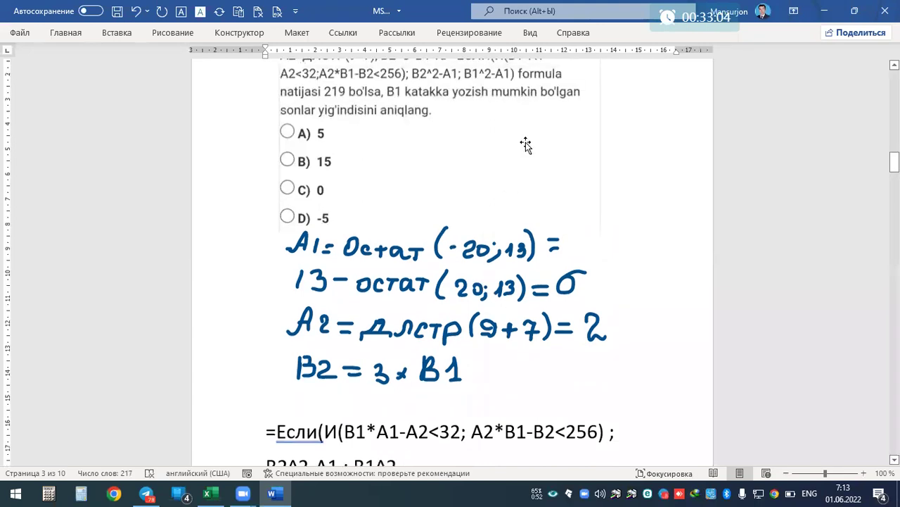
pyautogui.scroll(-1, 526, 145)
pyautogui.write('-A1')
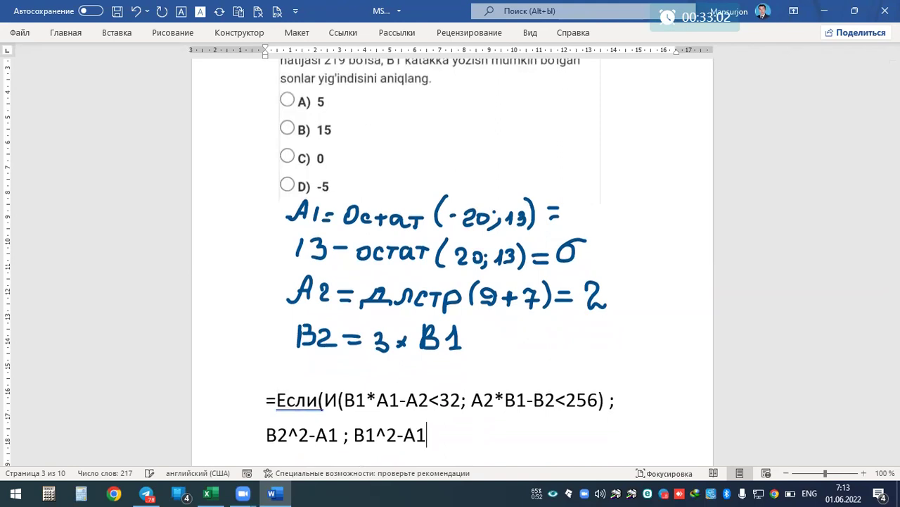
pyautogui.write('; ')
pyautogui.write(')')
# Step: Append '= Natija = 219' to the formula, start a new line, and select B2^2-A1
pyautogui.scroll(1, 531, 211)
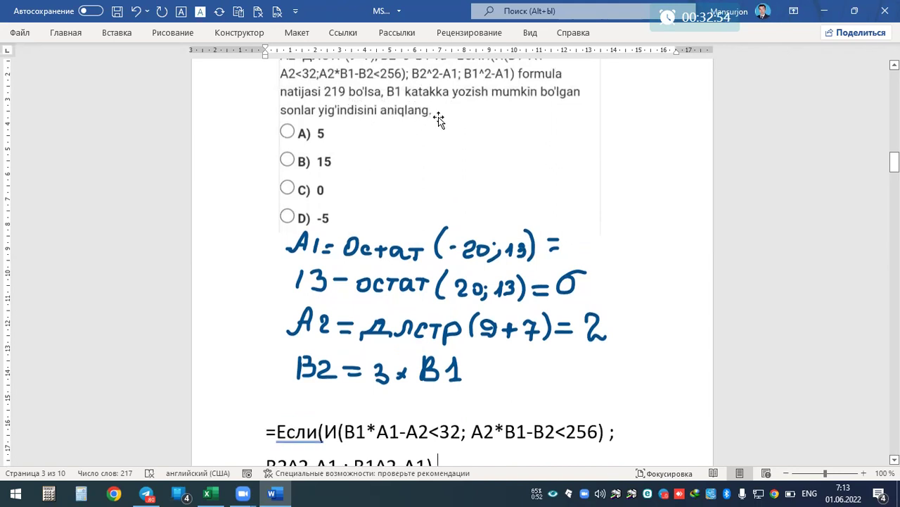
pyautogui.scroll(-2, 475, 382)
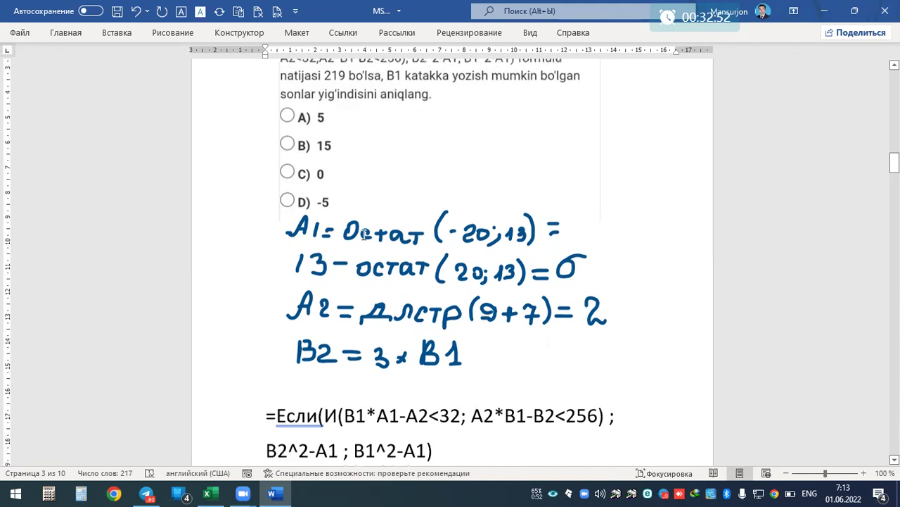
pyautogui.write('  = Natija = 219')
pyautogui.press('Return')
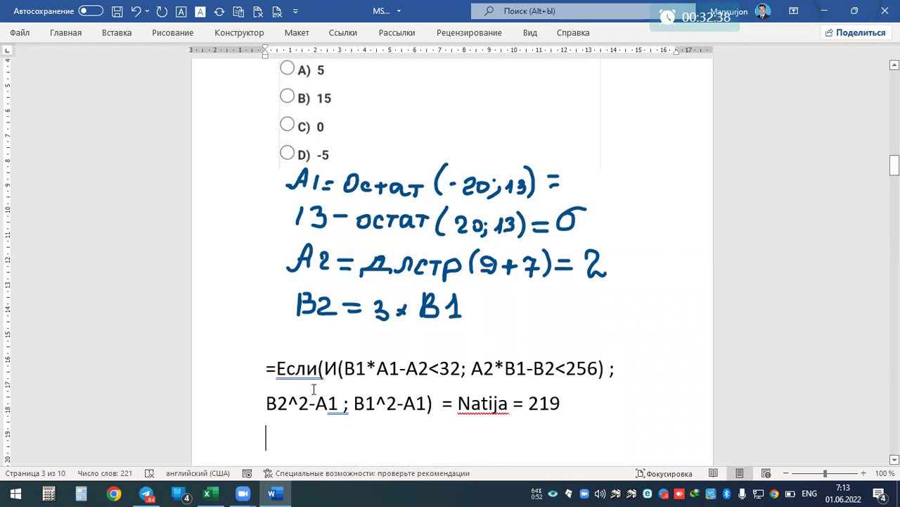
pyautogui.moveTo(266, 403); pyautogui.dragTo(428, 406)
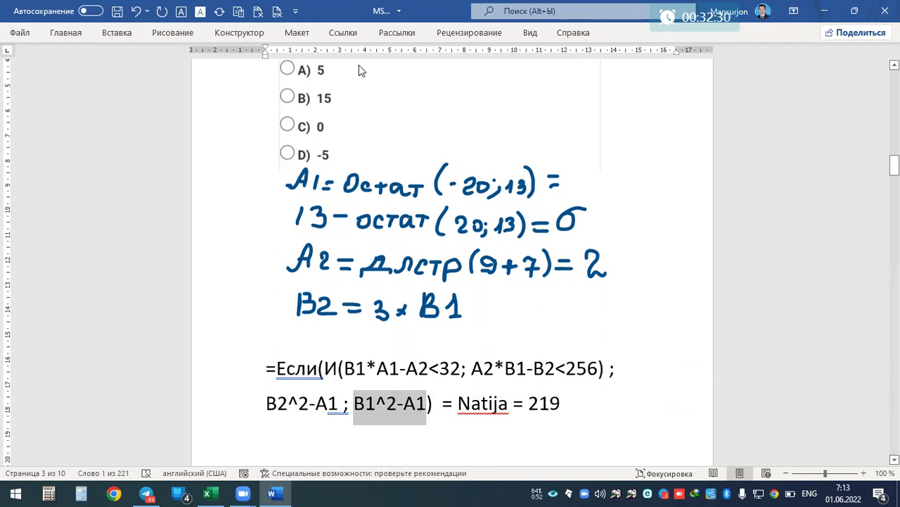
# Step: Apply red Text Highlight Color to B1^2-A1 and bright green to B2^2-A1
pyautogui.click(66, 33)
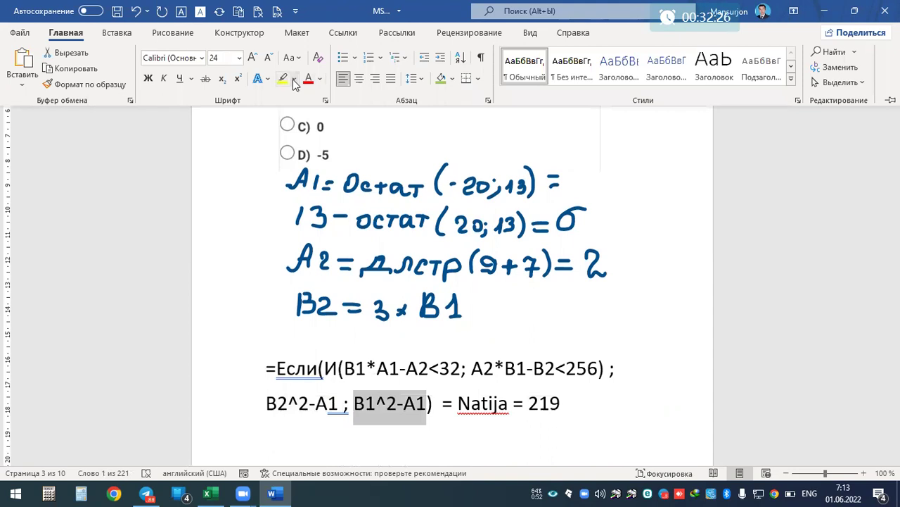
pyautogui.click(295, 78)
pyautogui.click(287, 118)
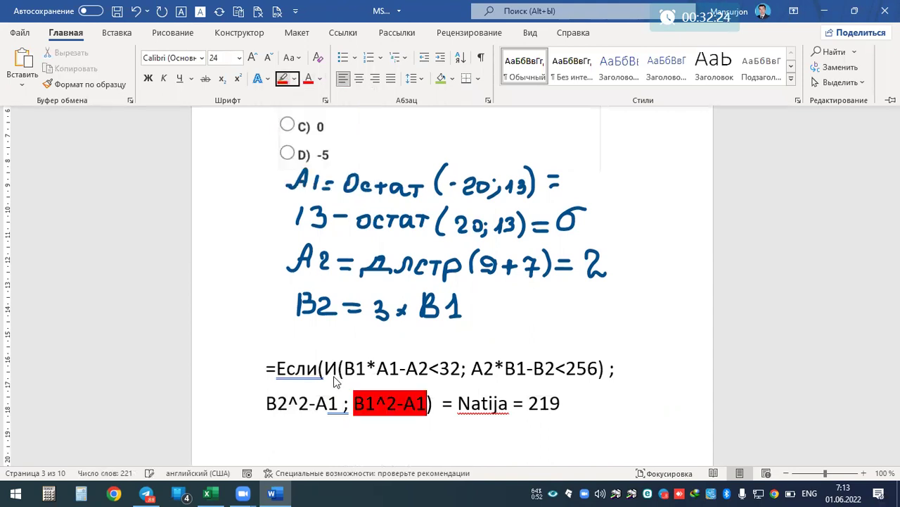
pyautogui.moveTo(338, 401); pyautogui.dragTo(267, 403)
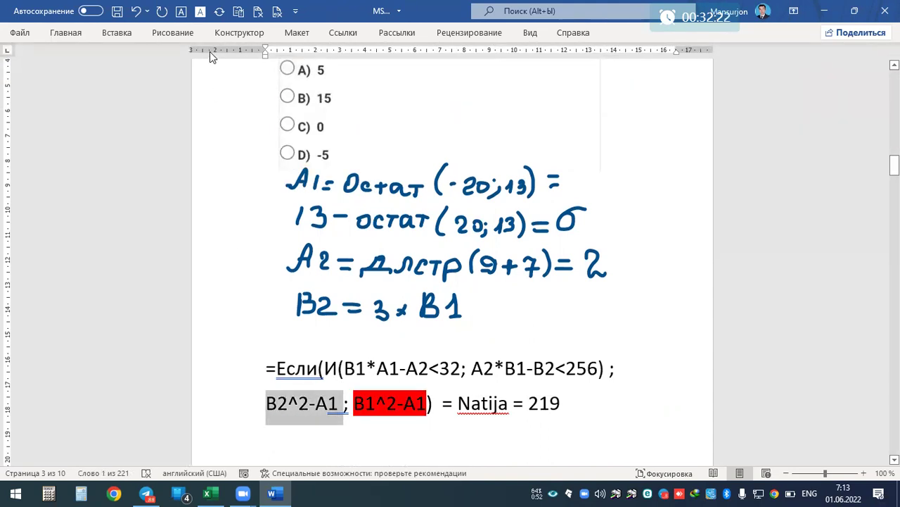
pyautogui.click(65, 32)
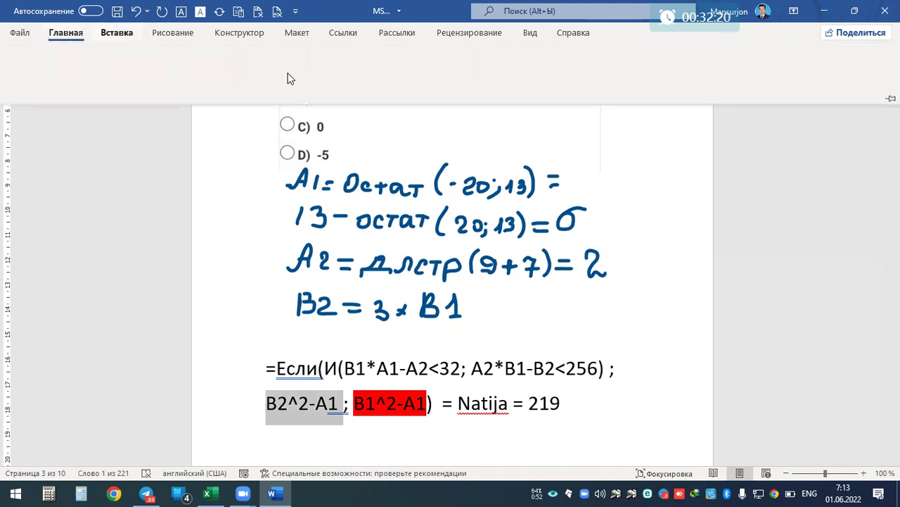
pyautogui.click(296, 79)
pyautogui.click(304, 94)
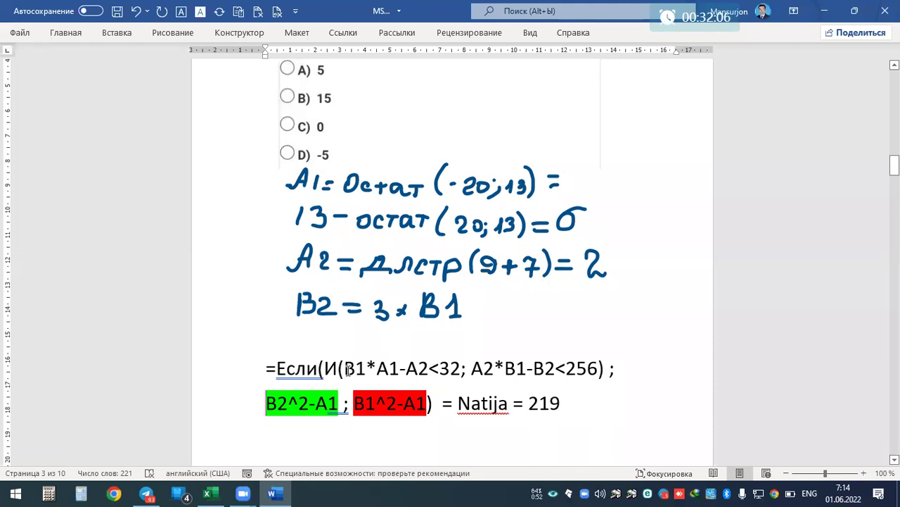
# Step: Select the two AND conditions, then place the caret on the empty line below the formula
pyautogui.moveTo(345, 370); pyautogui.dragTo(598, 371)
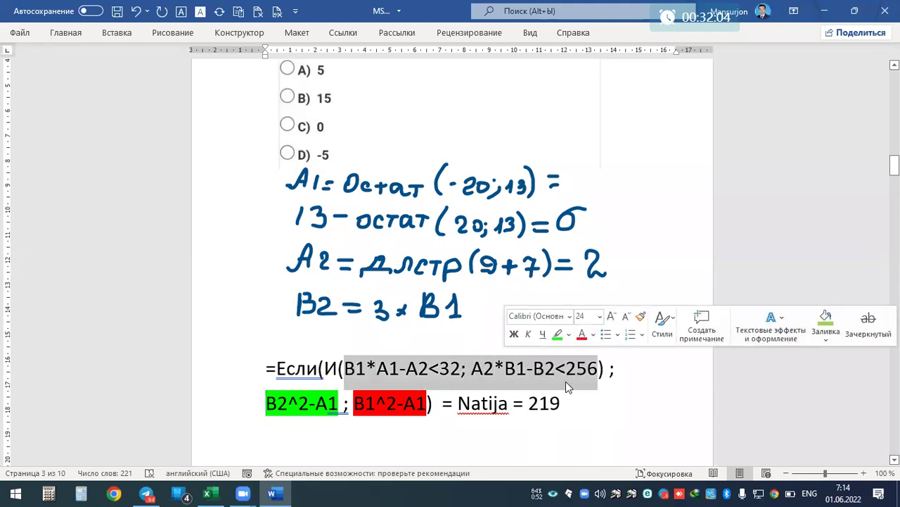
pyautogui.scroll(-1, 544, 392)
pyautogui.scroll(-1, 544, 392)
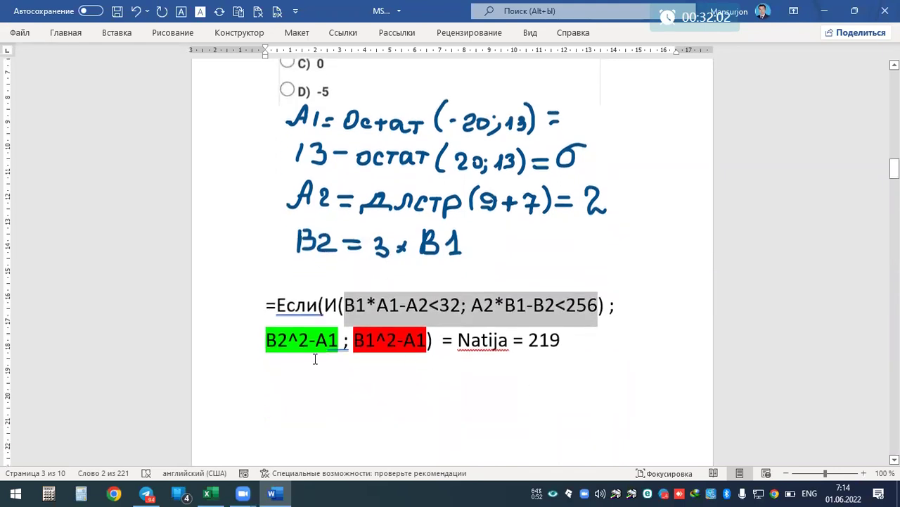
pyautogui.click(323, 396)
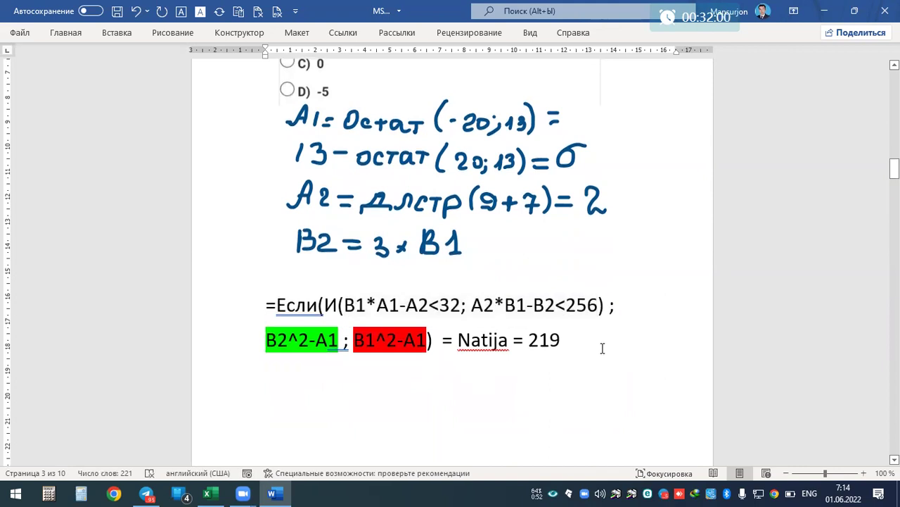
# Step: Insert the equation x*6-2<32 on the empty line below the formula
pyautogui.write('x')
pyautogui.press('BackSpace')
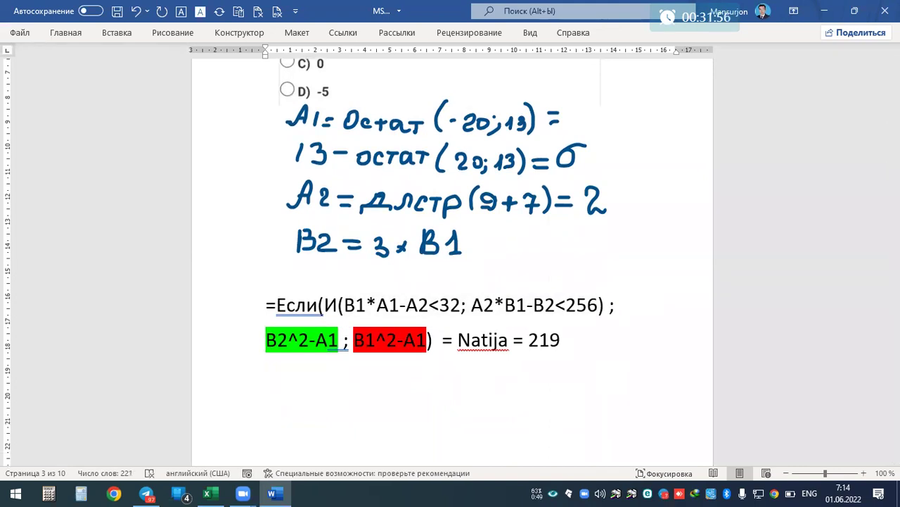
pyautogui.hotkey('alt', '=')
pyautogui.write('x')
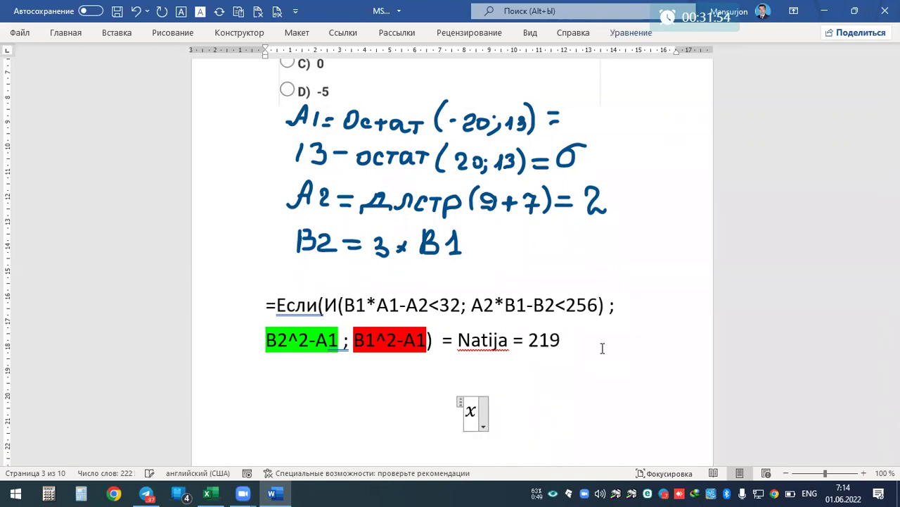
pyautogui.write('*')
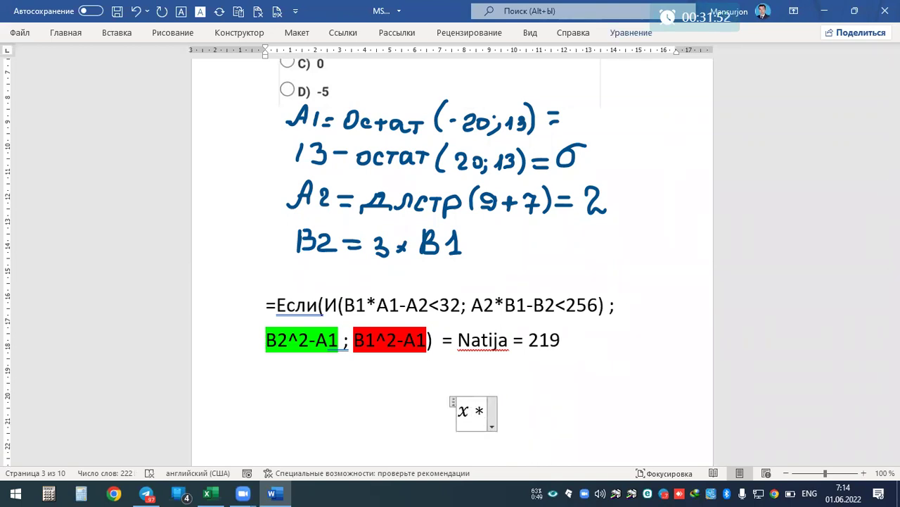
pyautogui.write(' 6')
pyautogui.write('-')
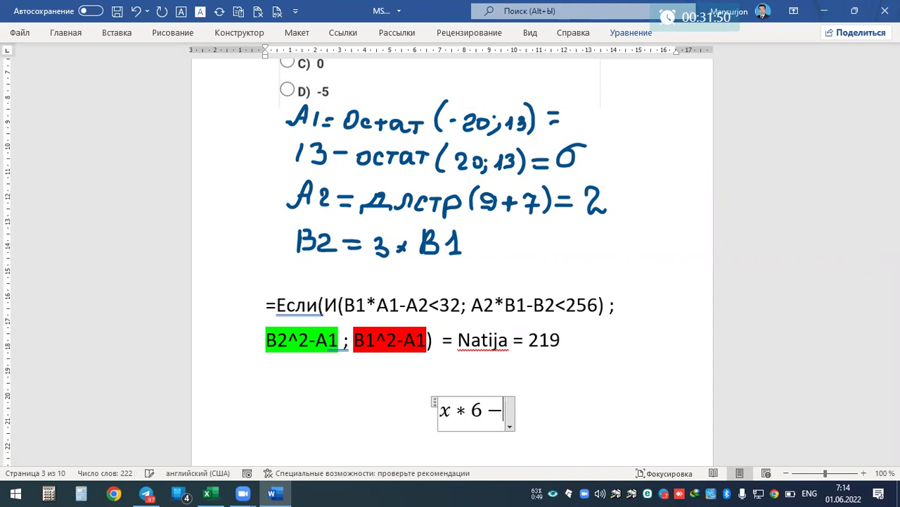
pyautogui.write('2')
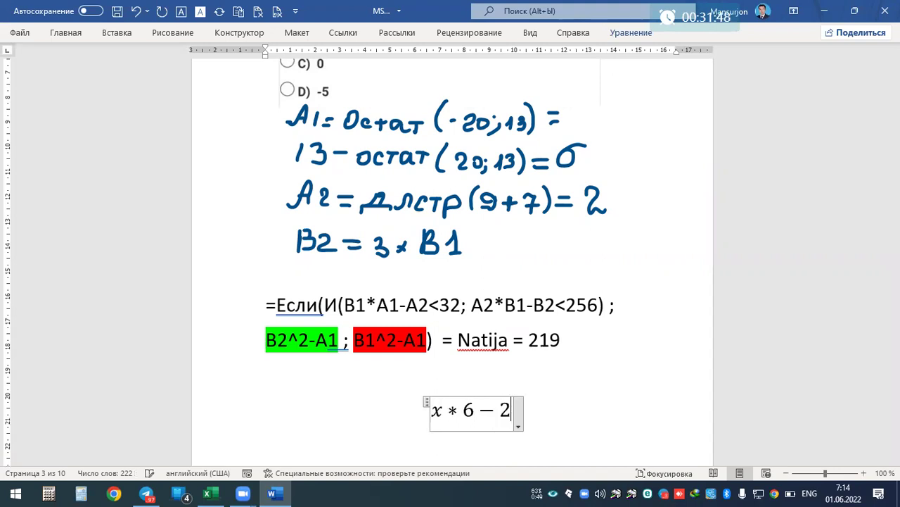
pyautogui.write('<32')
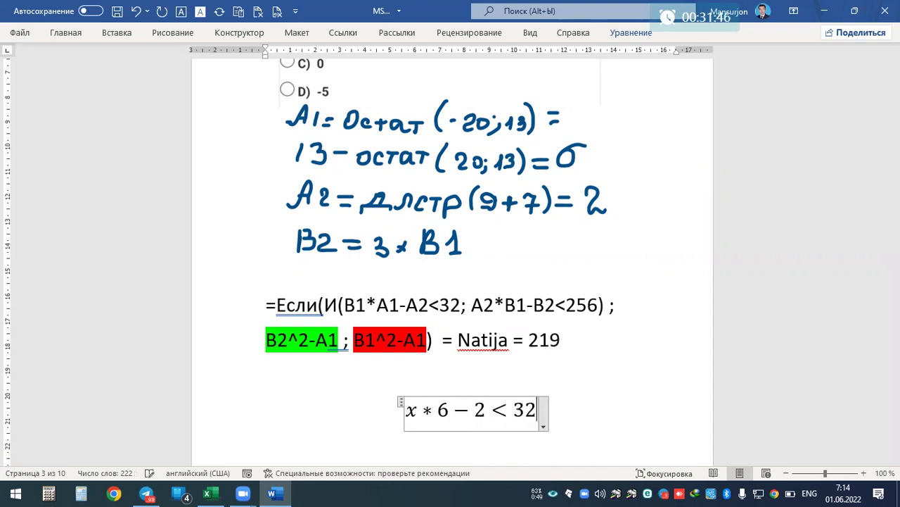
pyautogui.press('Return')
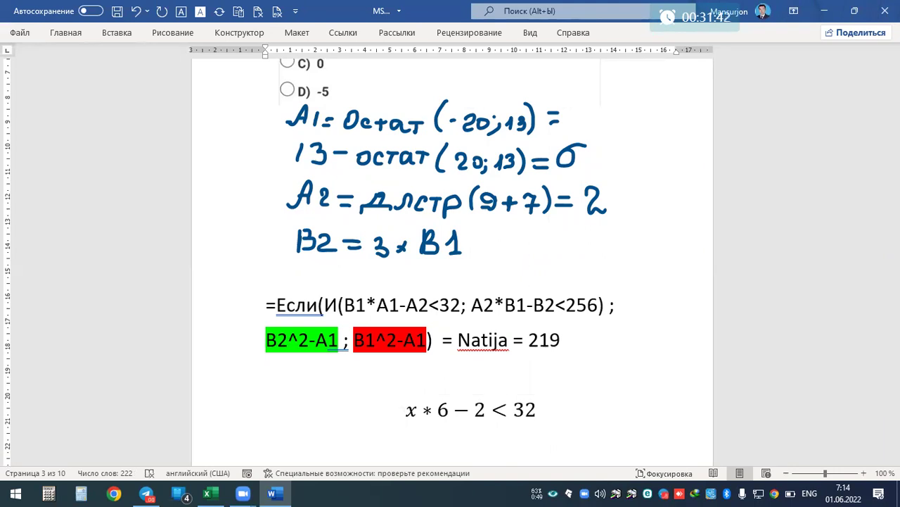
# Step: Add the equations 6x<34 and x<34/6 on the following lines
pyautogui.hotkey('alt', '=')
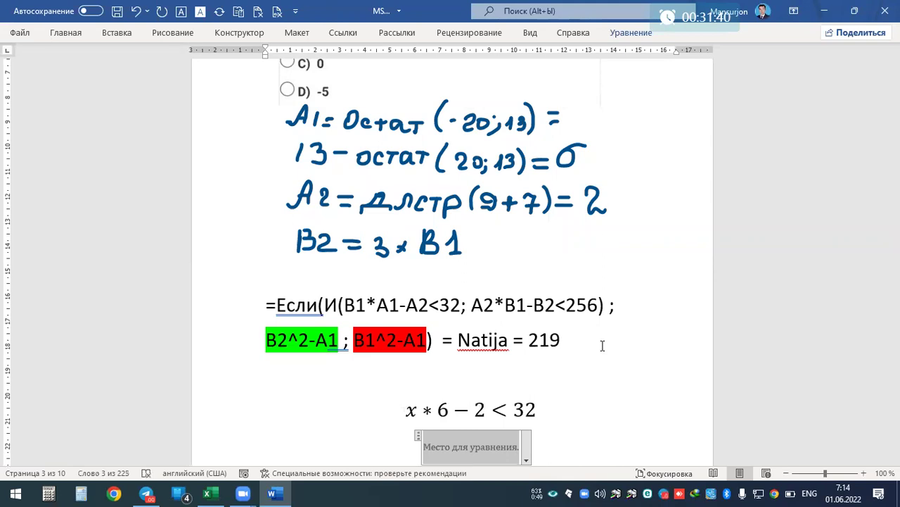
pyautogui.write('6x')
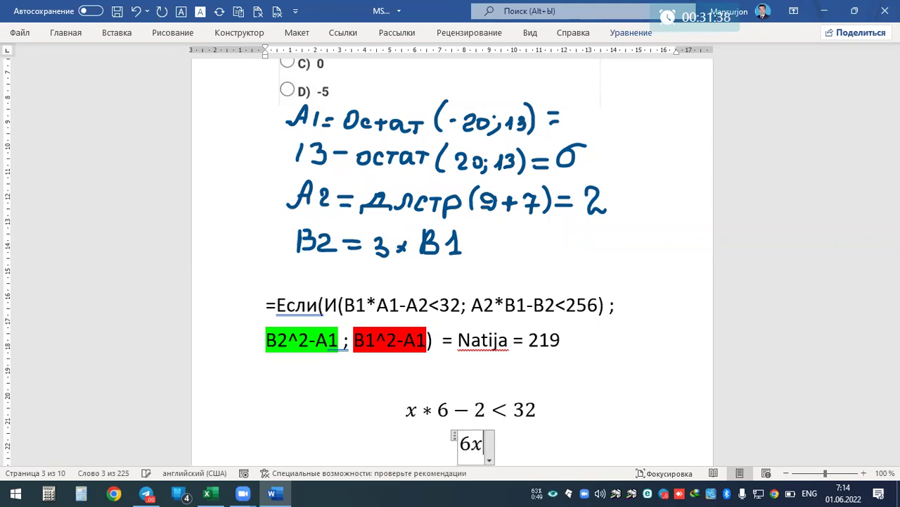
pyautogui.write('<34')
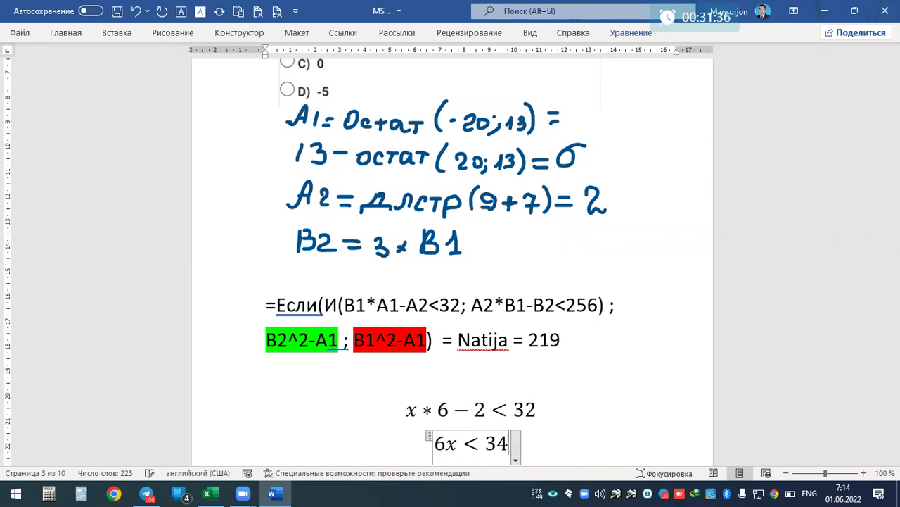
pyautogui.write('x<34')
pyautogui.press('BackSpace')
pyautogui.press('BackSpace')
pyautogui.press('BackSpace')
pyautogui.press('BackSpace')
pyautogui.press('Return')
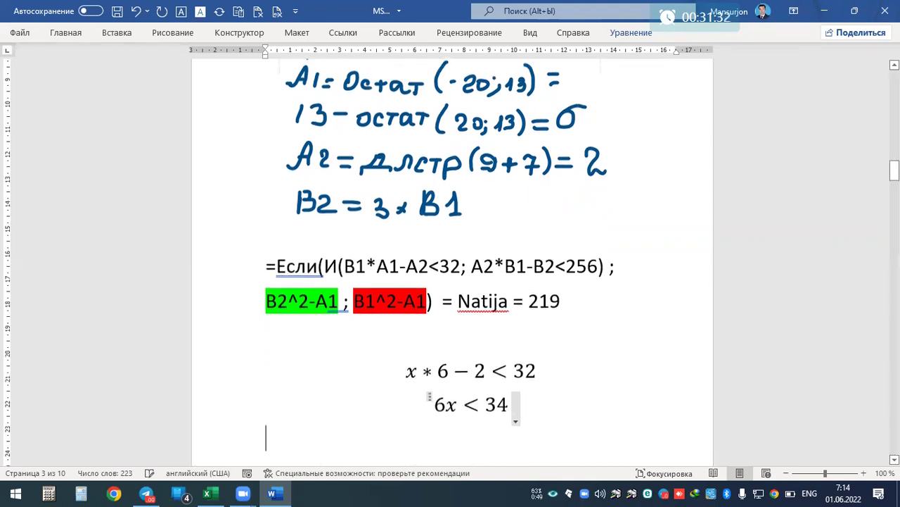
pyautogui.hotkey('alt', '=')
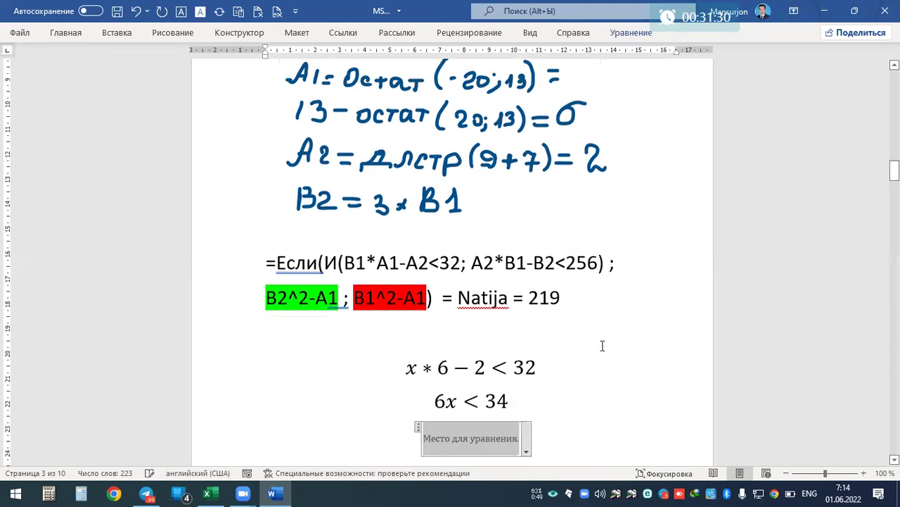
pyautogui.write('x<')
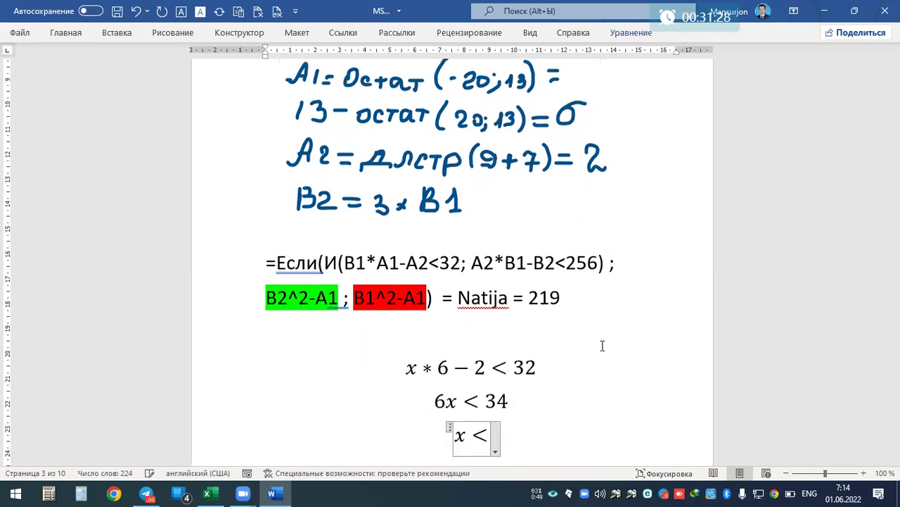
pyautogui.write('34/6')
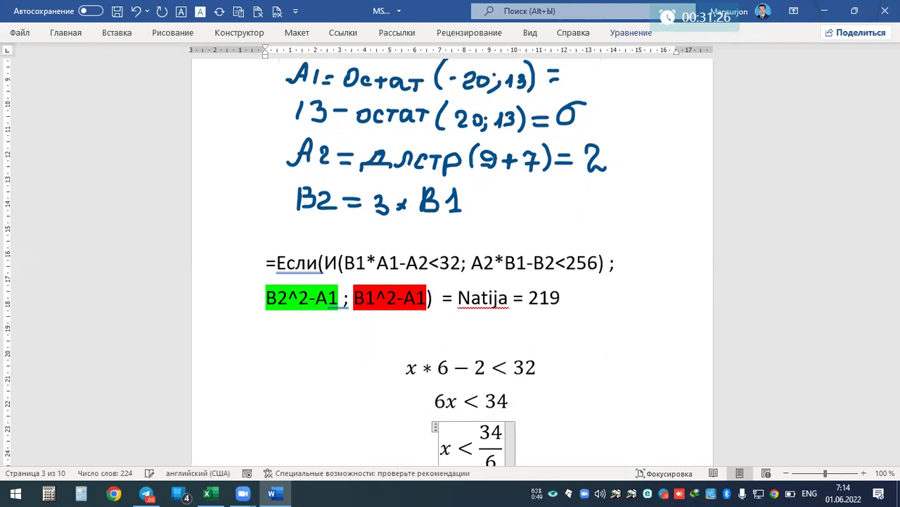
pyautogui.hotkey('ctrl', 'Return')
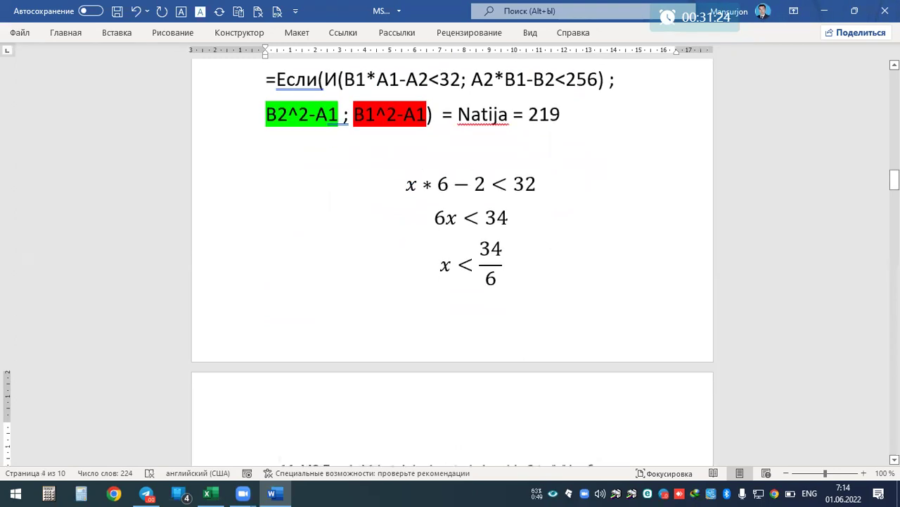
# Step: Select the three inequality lines, then clear the selection
pyautogui.click(559, 261)
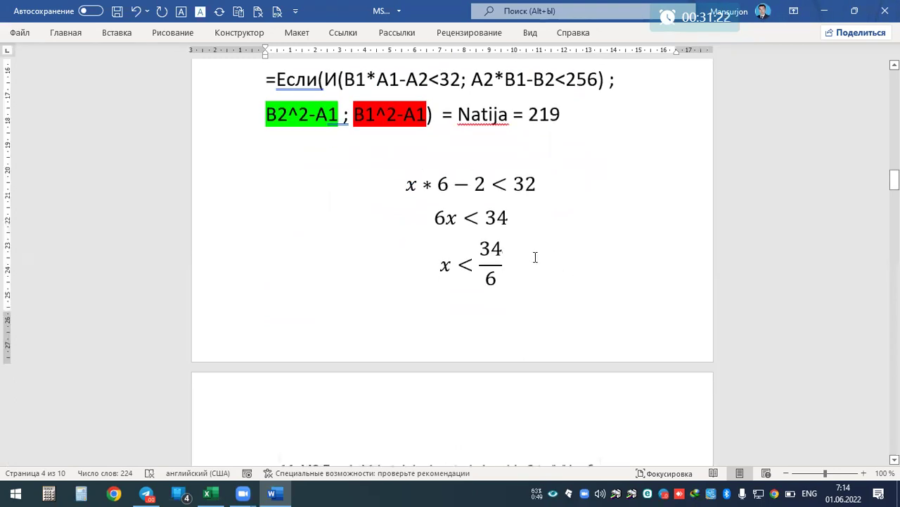
pyautogui.moveTo(535, 258); pyautogui.dragTo(386, 155)
pyautogui.moveTo(596, 294); pyautogui.dragTo(405, 175)
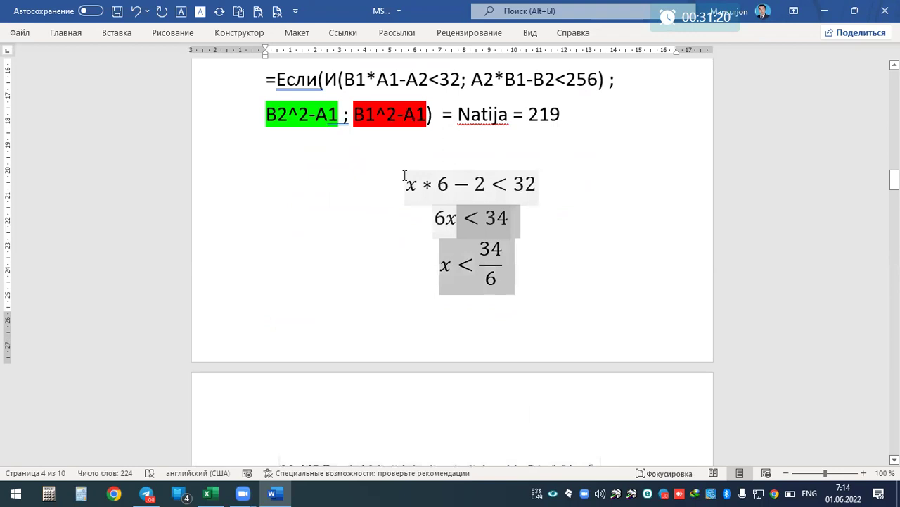
pyautogui.scroll(1, 528, 330)
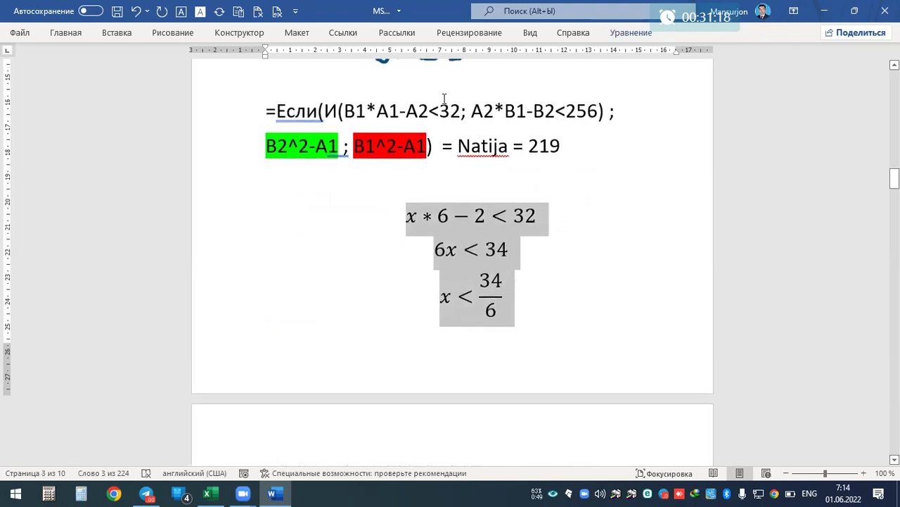
pyautogui.click(544, 330)
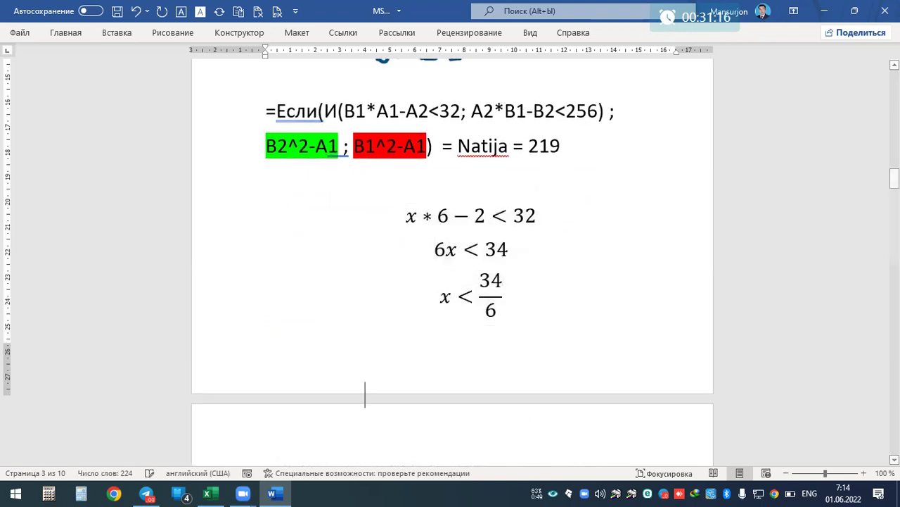
# Step: Insert a new empty equation on the next page with Alt+=
pyautogui.scroll(-1, 365, 394)
pyautogui.hotkey('alt', '=')
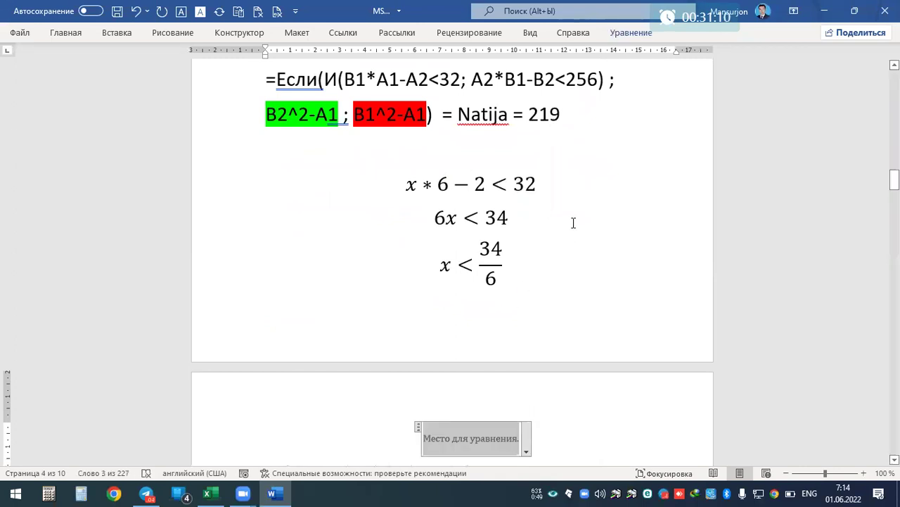
pyautogui.scroll(4, 571, 223)
pyautogui.scroll(1, 569, 223)
pyautogui.scroll(-2, 568, 223)
pyautogui.scroll(2, 568, 223)
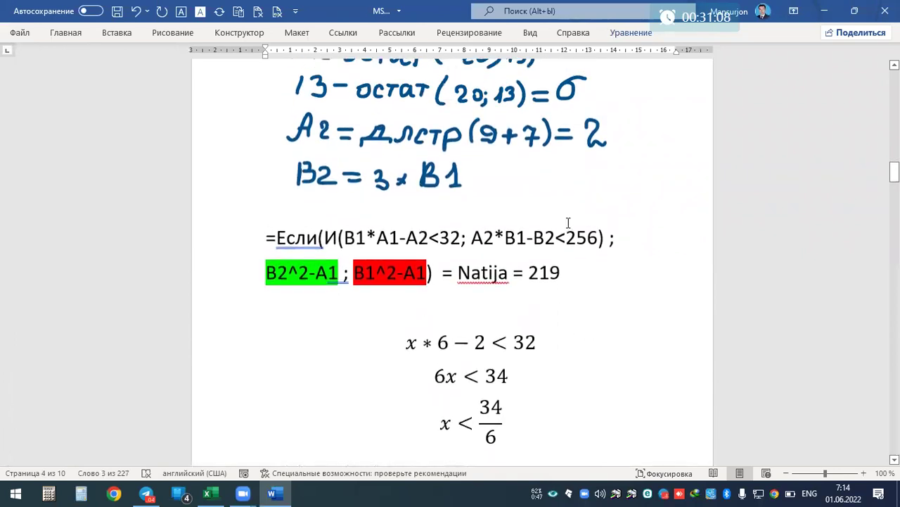
pyautogui.scroll(-5, 568, 223)
# Step: Type the equation 2*x-3*x<256 in the placeholder
pyautogui.write('2*x')
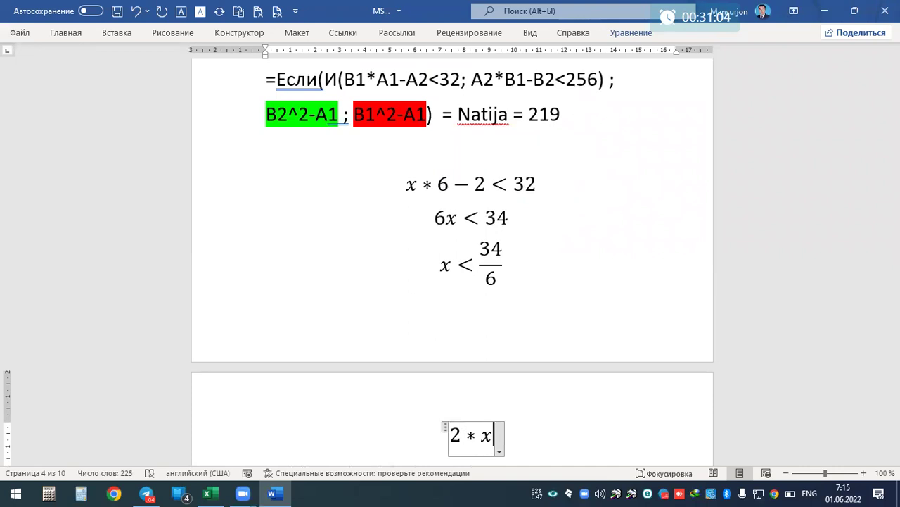
pyautogui.write('-')
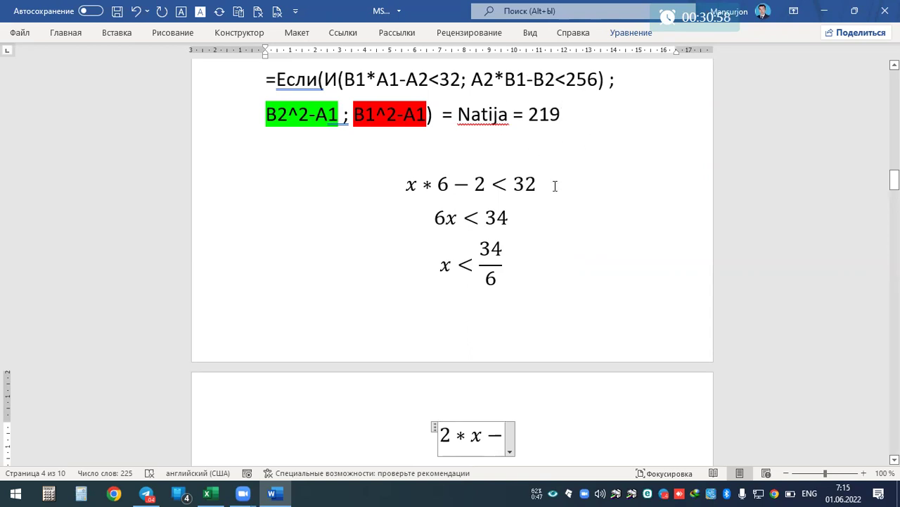
pyautogui.scroll(3, 486, 343)
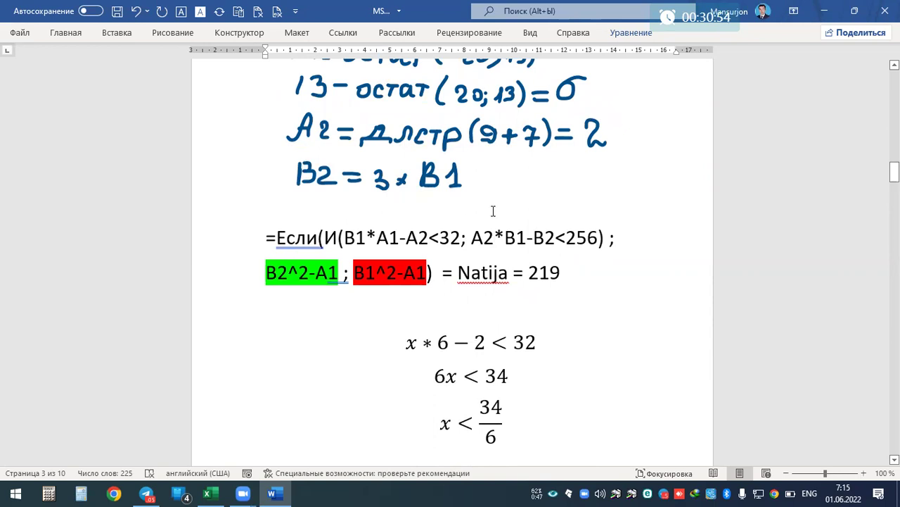
pyautogui.scroll(-3, 499, 265)
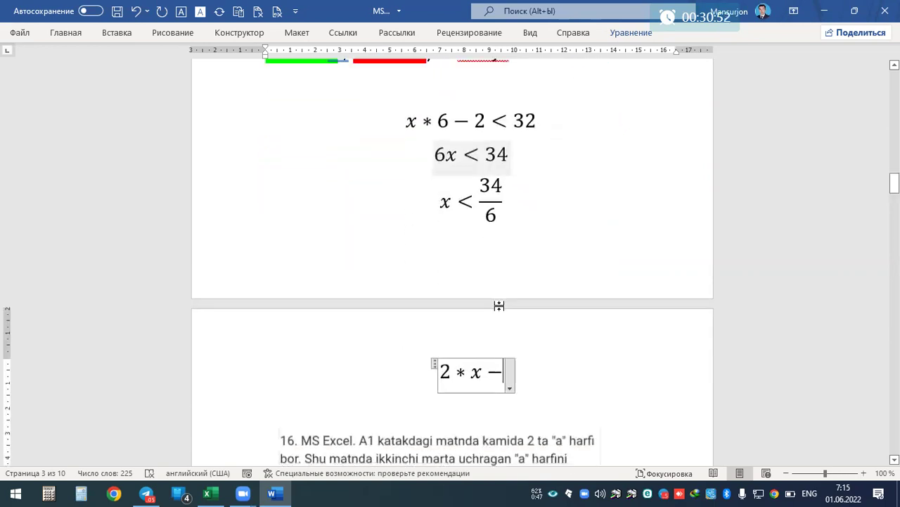
pyautogui.write(' 3x')
pyautogui.press('Left')
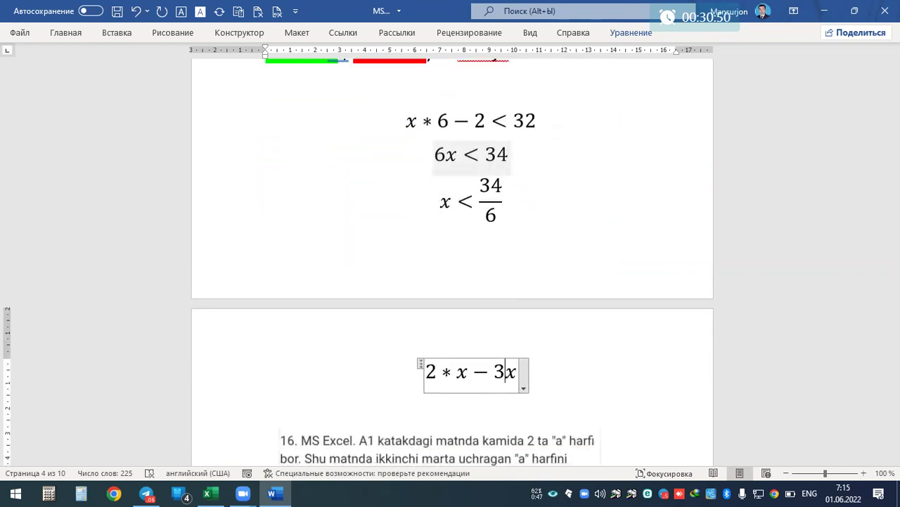
pyautogui.write('*x')
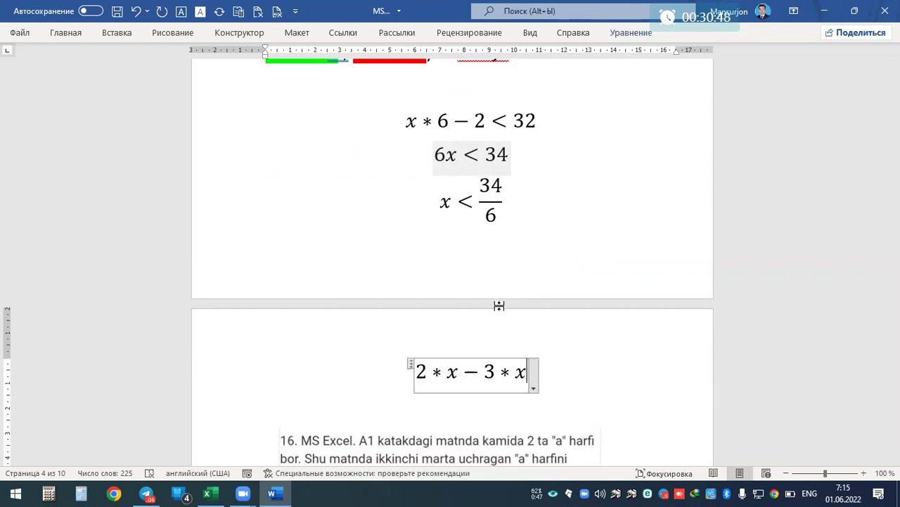
pyautogui.write('<')
pyautogui.scroll(2, 475, 284)
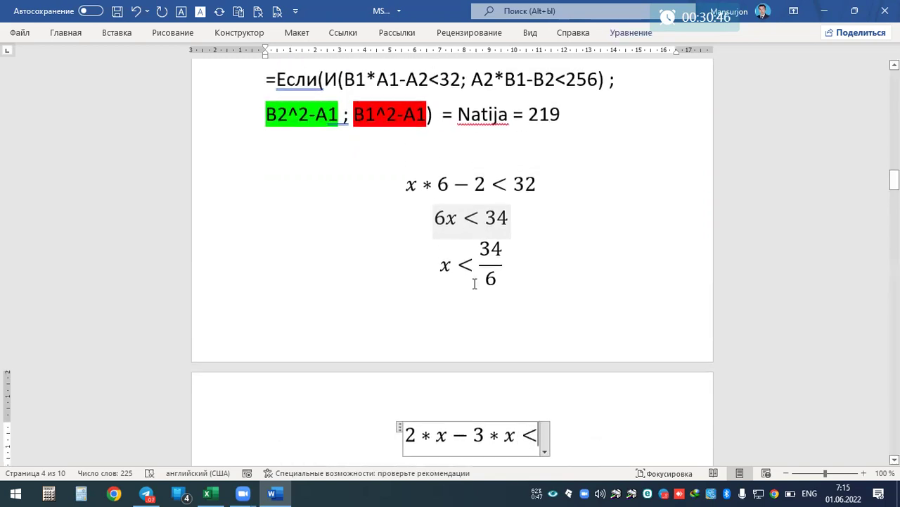
pyautogui.write(' 256')
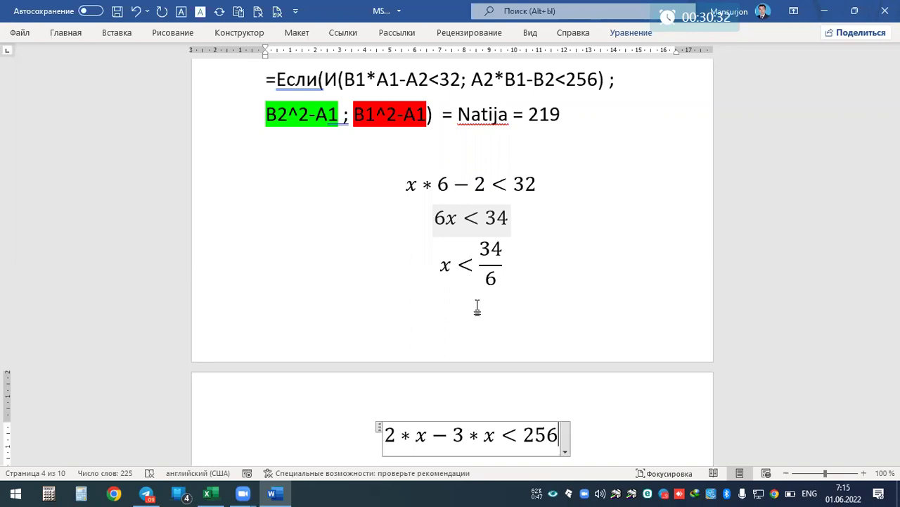
pyautogui.scroll(-1, 477, 308)
# Step: Add the equations −x<256 and x>−256 on the lines below
pyautogui.click(550, 431)
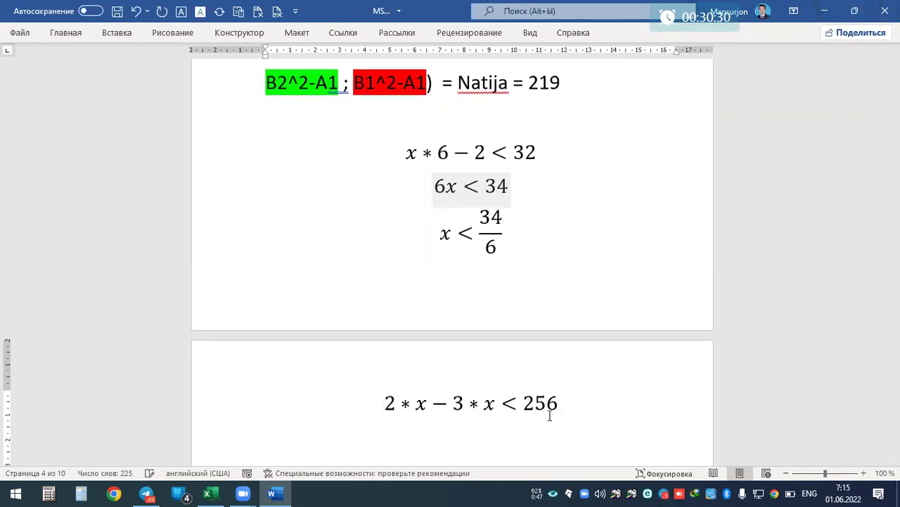
pyautogui.hotkey('alt', '=')
pyautogui.write('x')
pyautogui.press('BackSpace')
pyautogui.write('-x')
pyautogui.write('>')
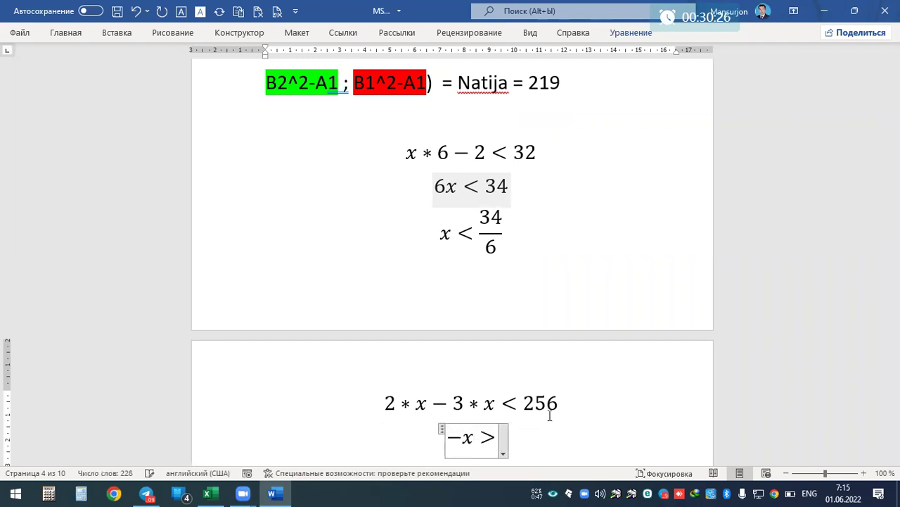
pyautogui.press('BackSpace')
pyautogui.write('< 256')
pyautogui.press('Return')
pyautogui.hotkey('alt', '=')
pyautogui.write('x>')
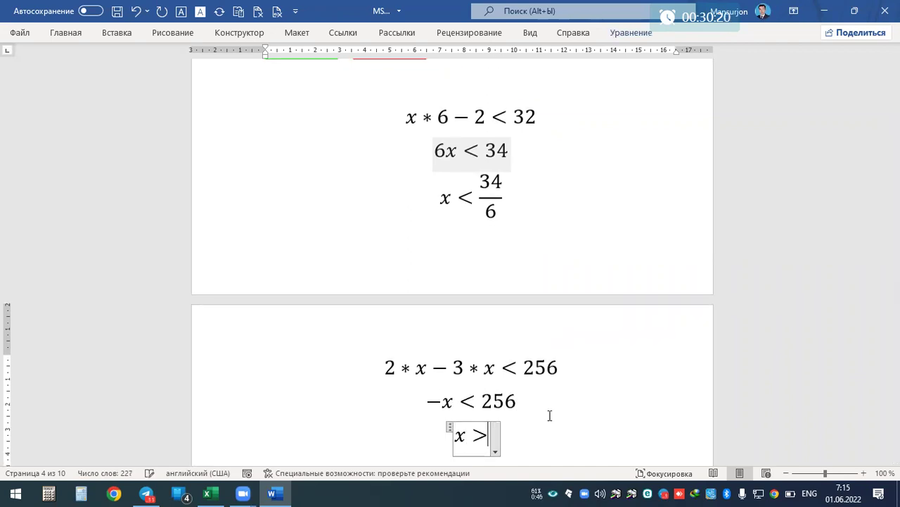
pyautogui.write('-256')
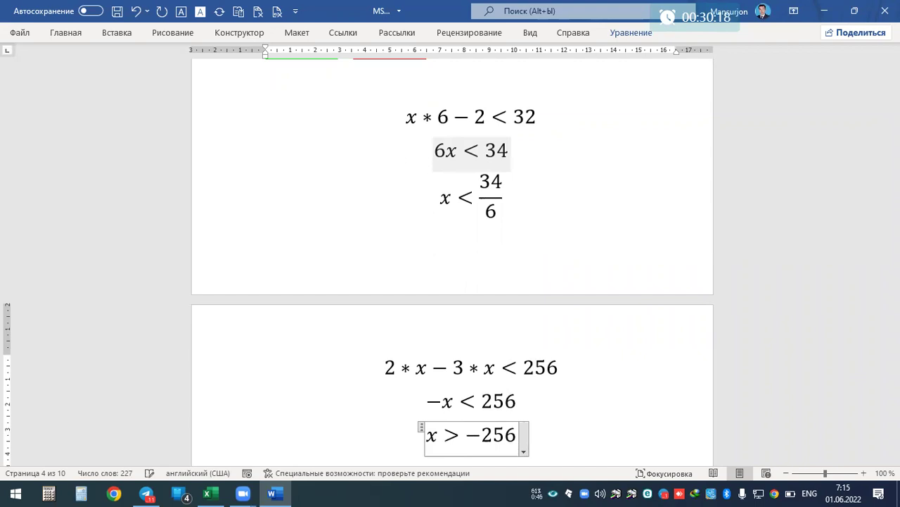
# Step: Leave the x>−256 equation and append =5 4/6 after 34/6 in the x<34/6 line
pyautogui.press('Right')
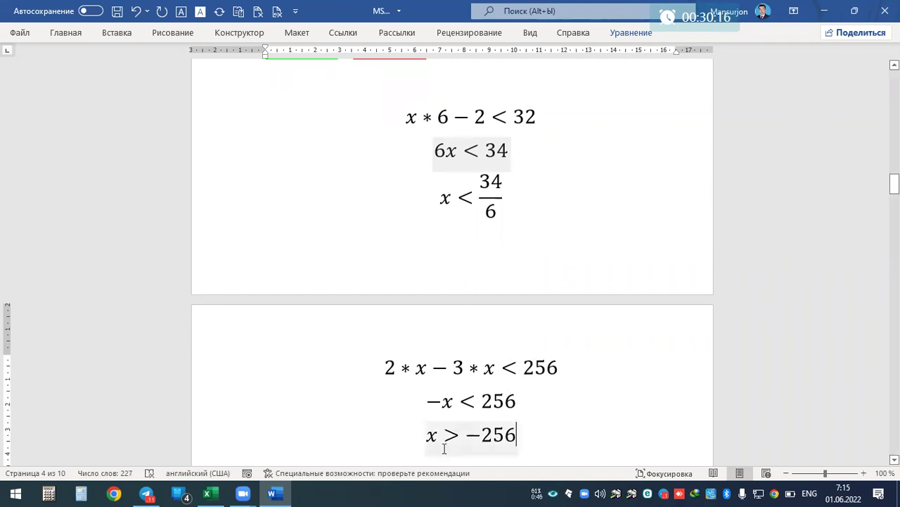
pyautogui.click(569, 211)
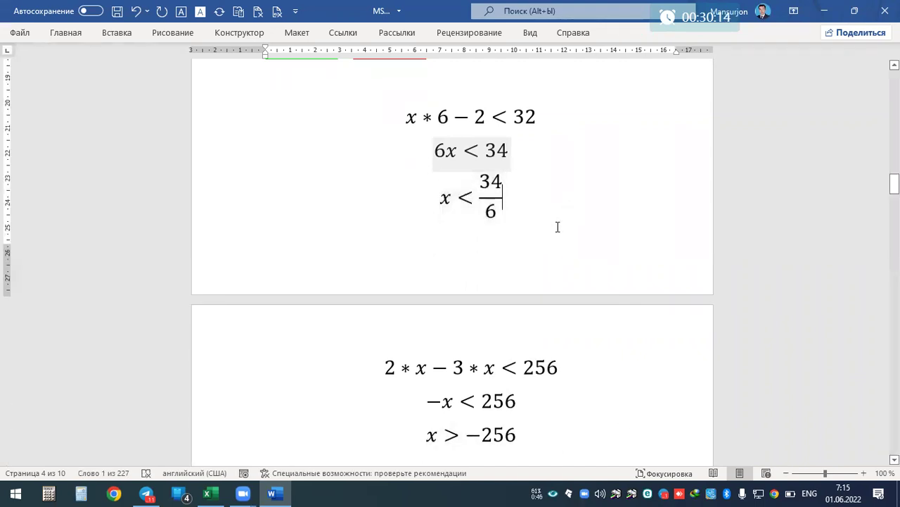
pyautogui.scroll(-1, 558, 227)
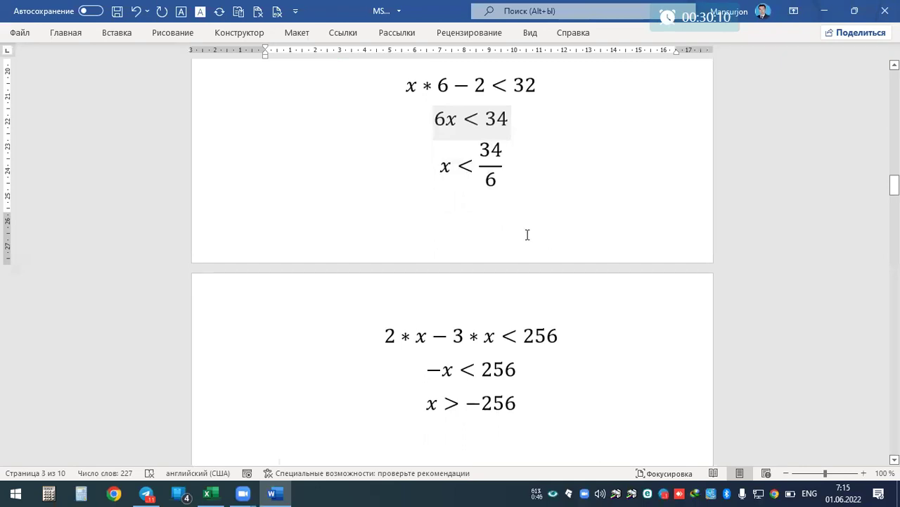
pyautogui.scroll(1, 518, 223)
pyautogui.click(477, 146)
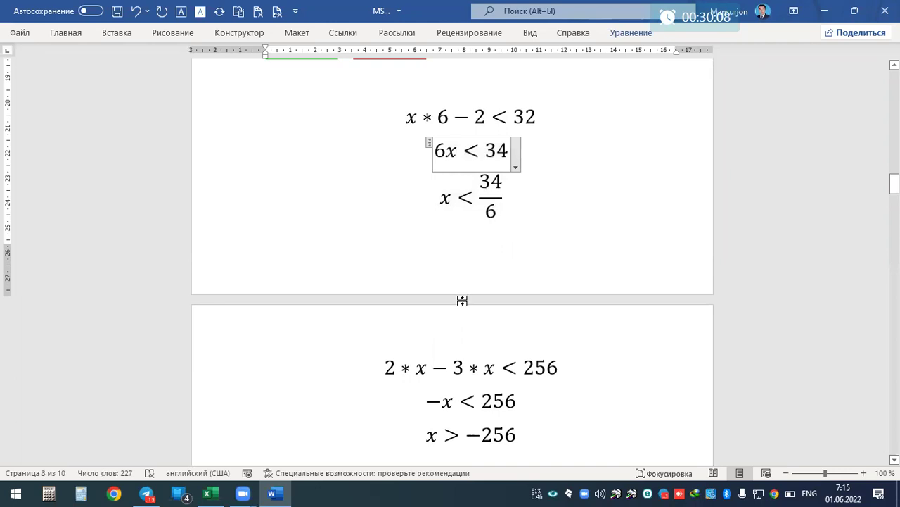
pyautogui.click(466, 197)
pyautogui.click(450, 435)
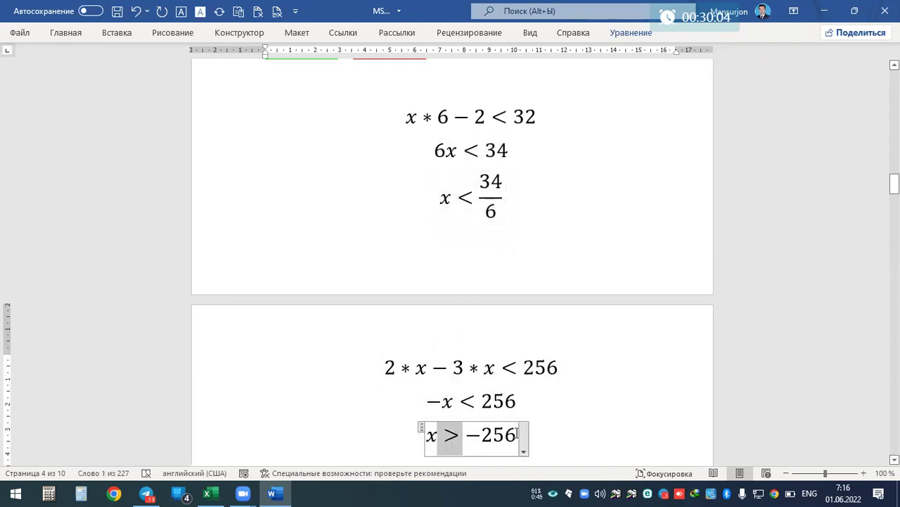
pyautogui.moveTo(448, 437); pyautogui.dragTo(431, 437)
pyautogui.click(480, 184)
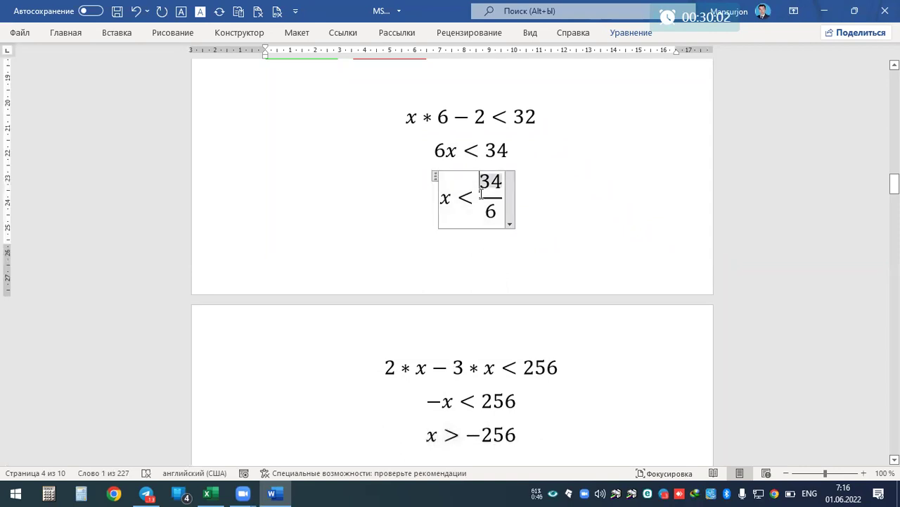
pyautogui.click(507, 194)
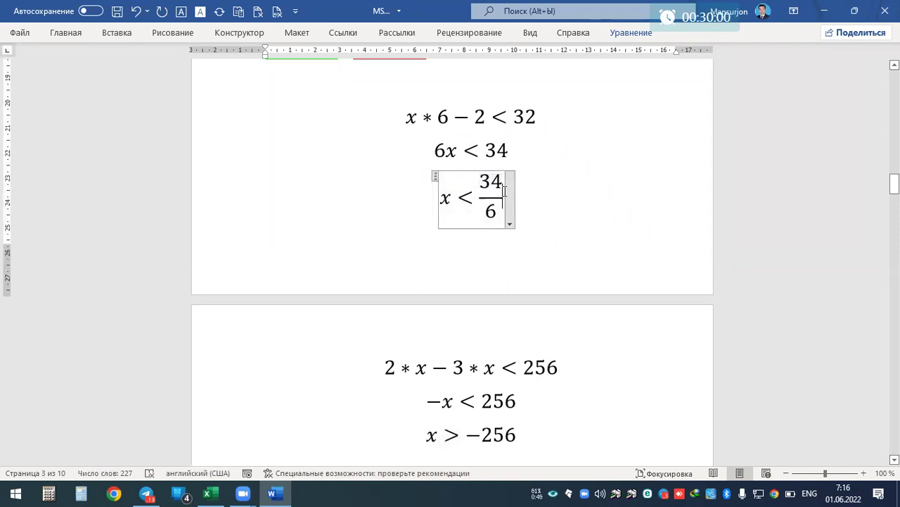
pyautogui.write(' =')
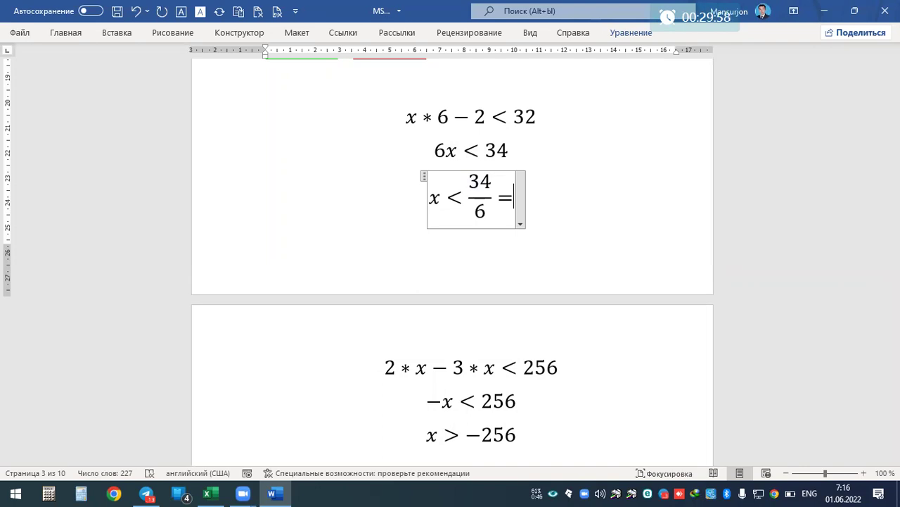
pyautogui.write('5 4/6')
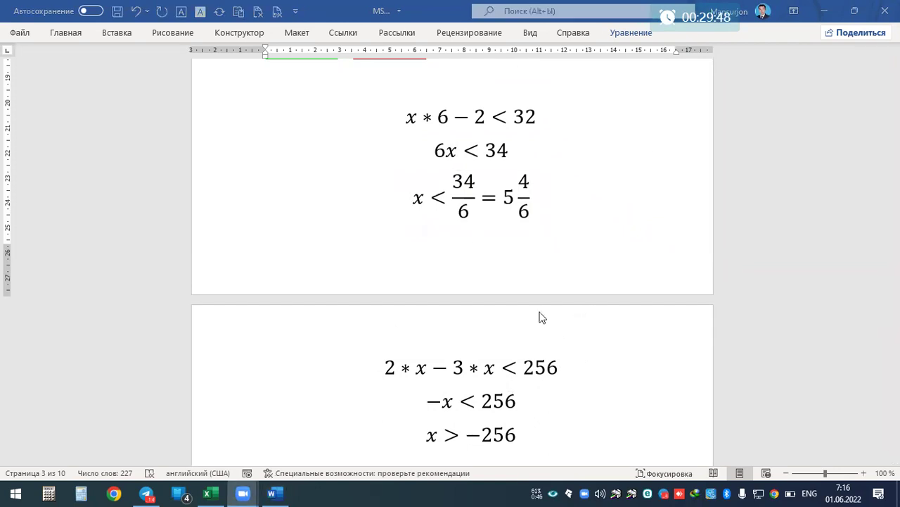
# Step: Select the green B2^2-A1 expression and review the three inequality lines
pyautogui.scroll(5, 544, 290)
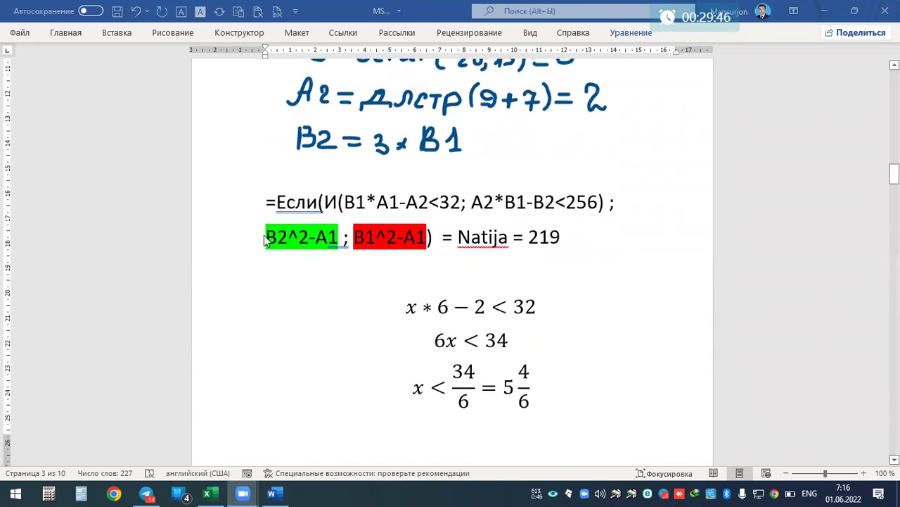
pyautogui.click(264, 235)
pyautogui.moveTo(265, 237); pyautogui.dragTo(338, 237)
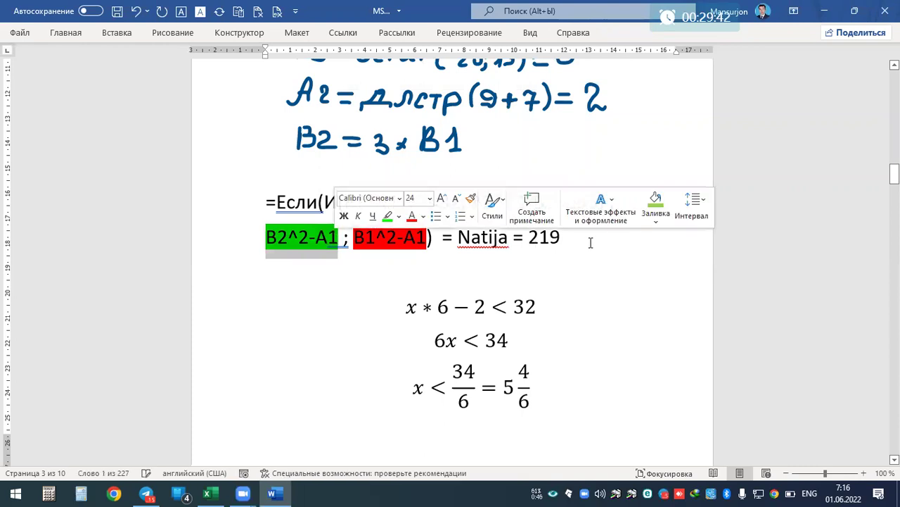
pyautogui.scroll(-1, 483, 369)
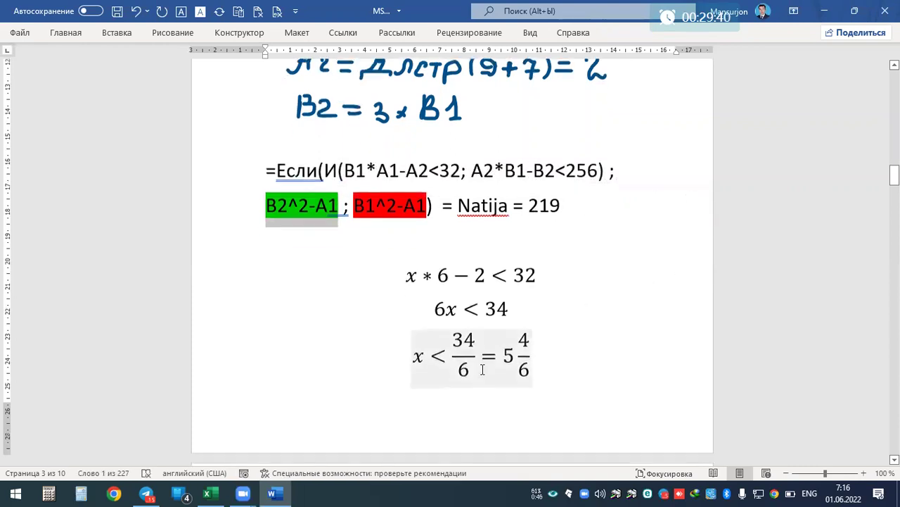
pyautogui.moveTo(421, 355); pyautogui.dragTo(533, 361)
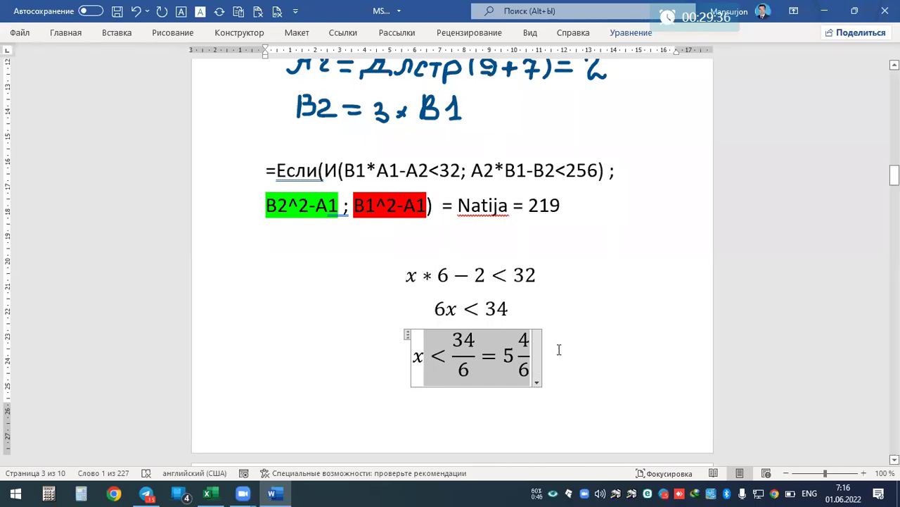
pyautogui.click(553, 342)
pyautogui.keyDown('shift'); pyautogui.click(566, 366); pyautogui.keyUp('shift')
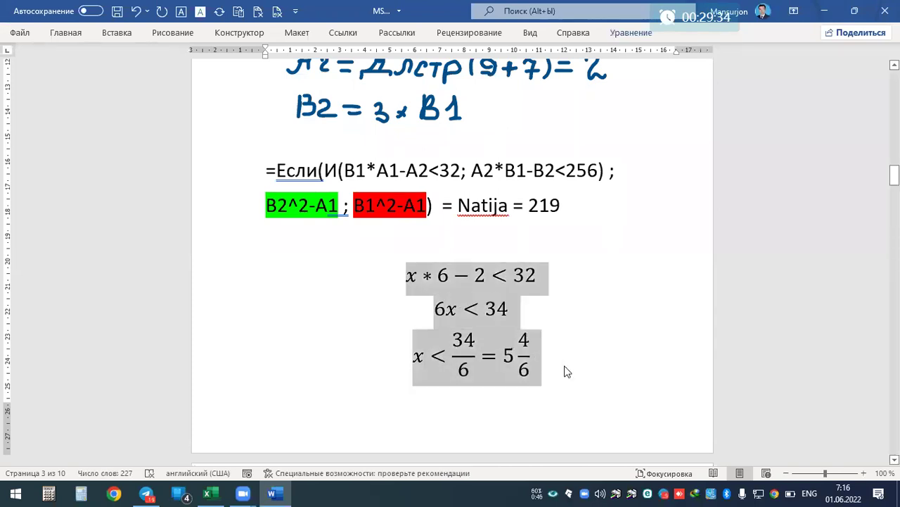
pyautogui.scroll(-1, 572, 359)
pyautogui.scroll(-5, 572, 358)
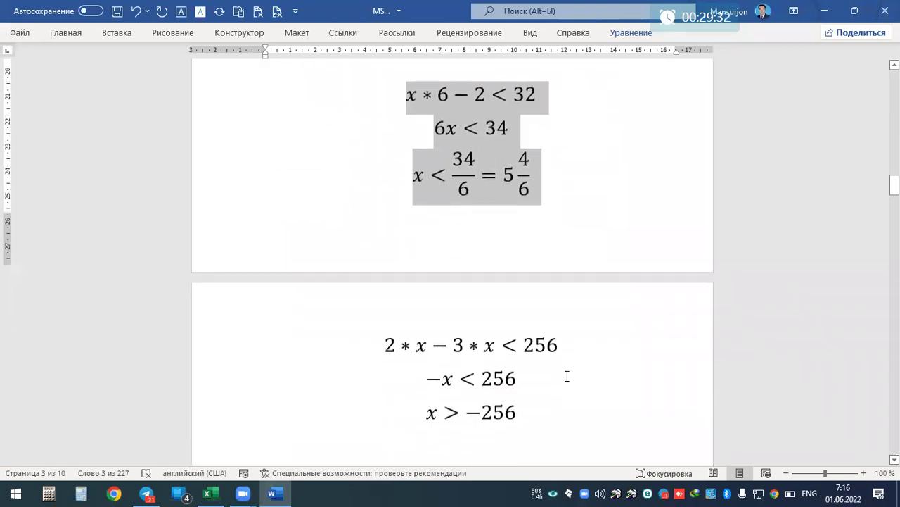
# Step: Start a new line below x>−256 and begin typing B2^2-
pyautogui.click(563, 418)
pyautogui.press('Return')
pyautogui.scroll(5, 503, 360)
pyautogui.scroll(-5, 503, 361)
pyautogui.write('B')
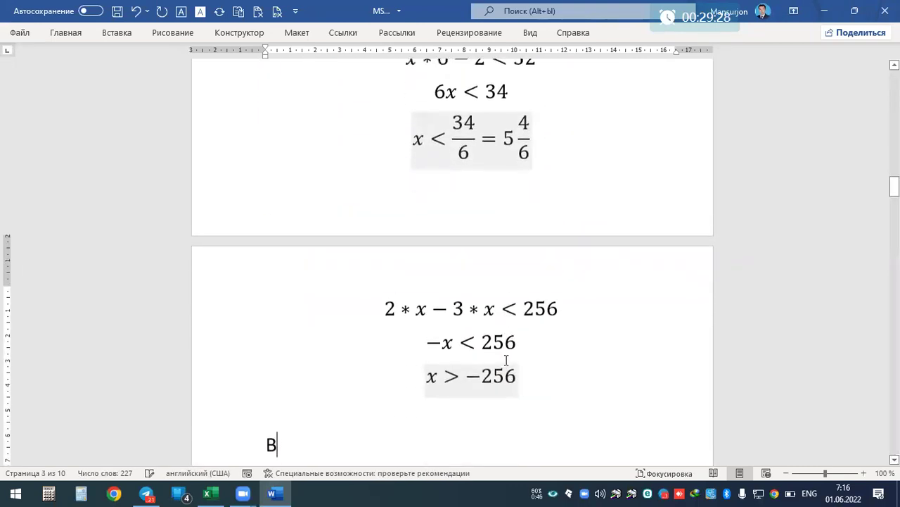
pyautogui.write('2^2-')
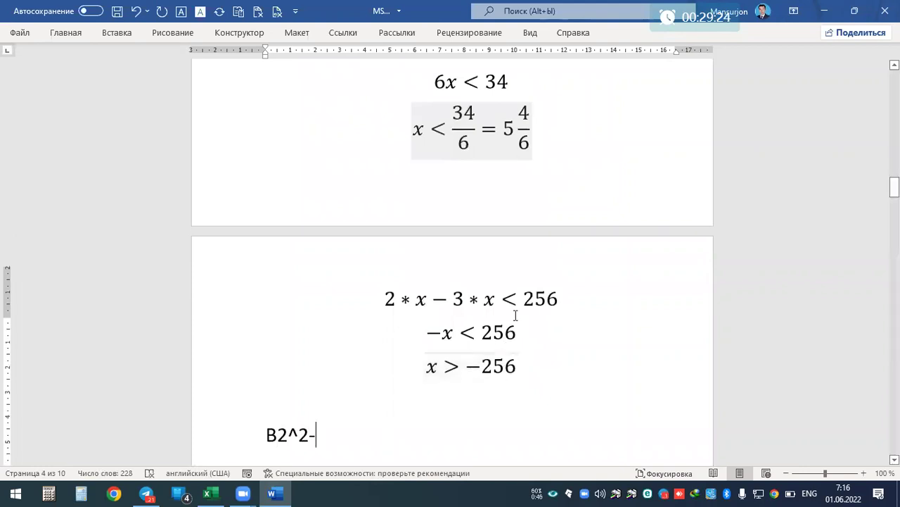
pyautogui.scroll(5, 514, 317)
pyautogui.scroll(2, 499, 240)
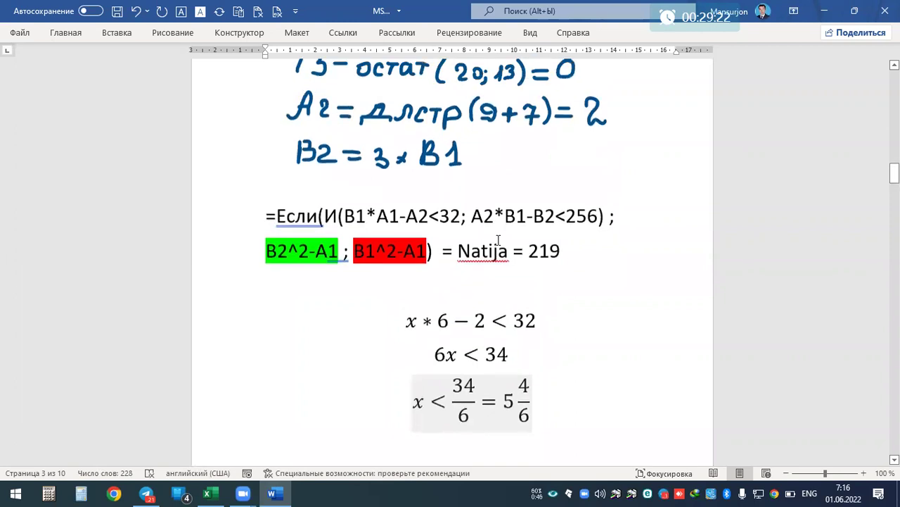
# Step: Replace that line with the coloured B2^2-A1 ; B1^2-A1 text, moving red B1^2-A1 lower
pyautogui.moveTo(265, 296); pyautogui.dragTo(425, 299)
pyautogui.hotkey('ctrl', 'c')
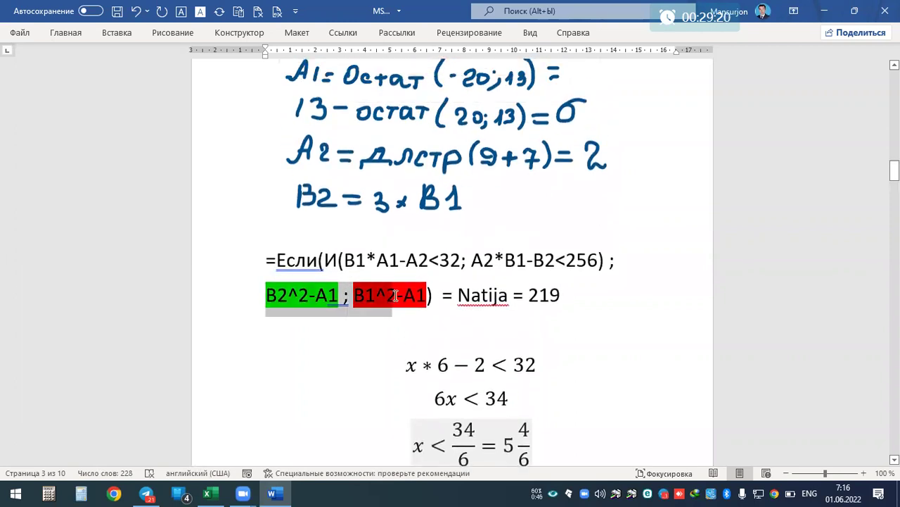
pyautogui.scroll(-8, 422, 298)
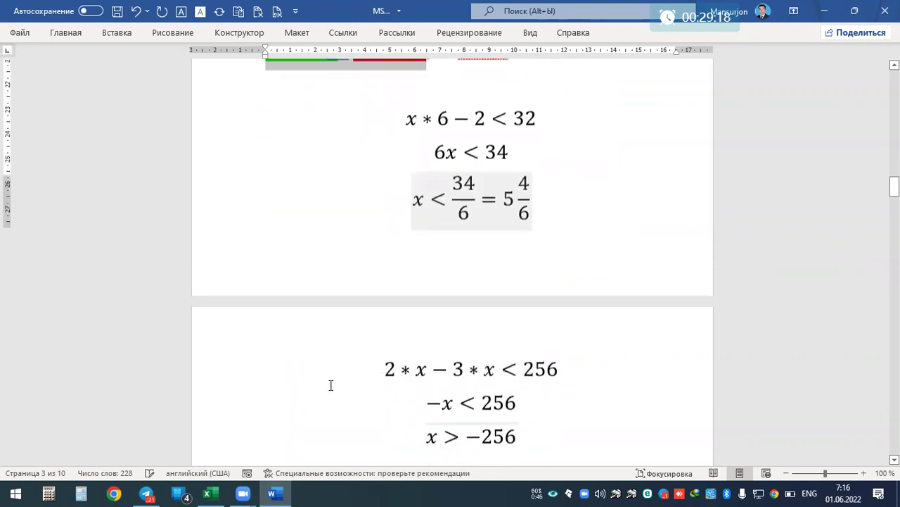
pyautogui.tripleClick(331, 378)
pyautogui.hotkey('ctrl', 'v')
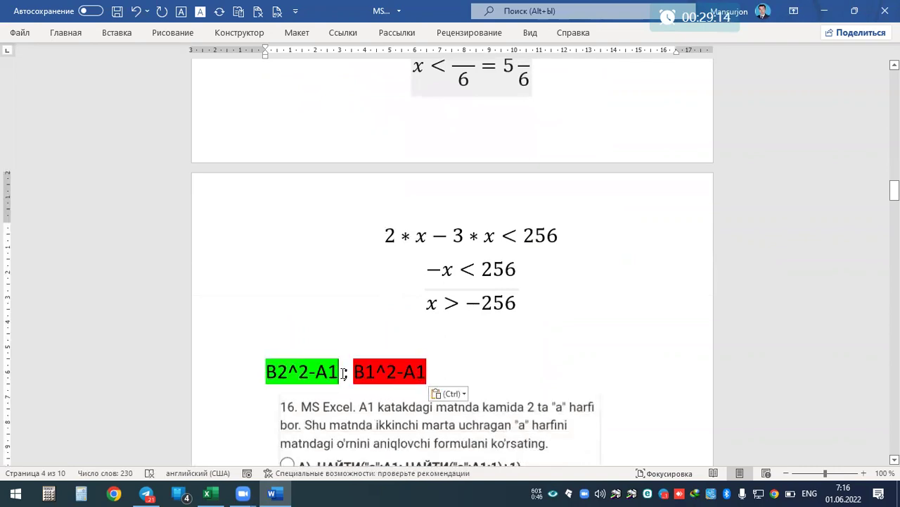
pyautogui.press('Return')
pyautogui.press('Return')
pyautogui.press('Return')
pyautogui.press('Left')
pyautogui.press('Left')
pyautogui.press('Left')
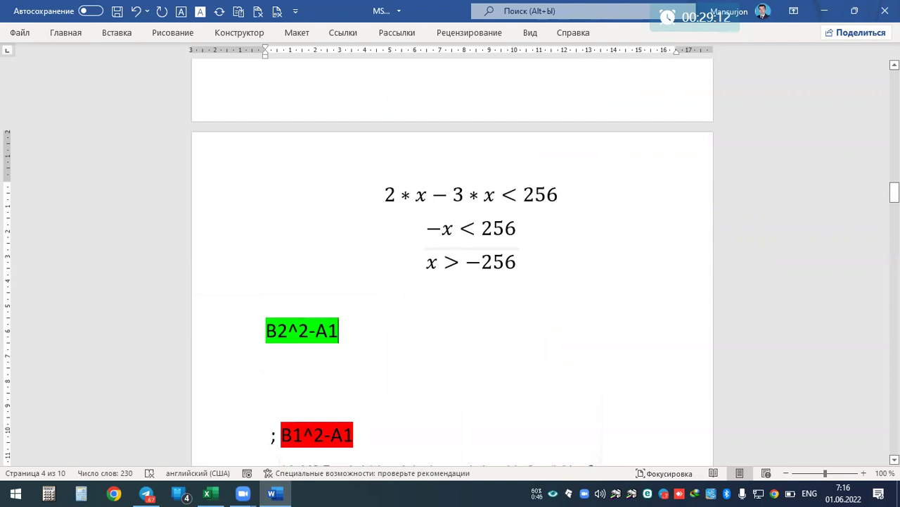
pyautogui.press('Return')
# Step: Type 3x beneath the green B2^2-A1 and convert it into an equation
pyautogui.write('3x')
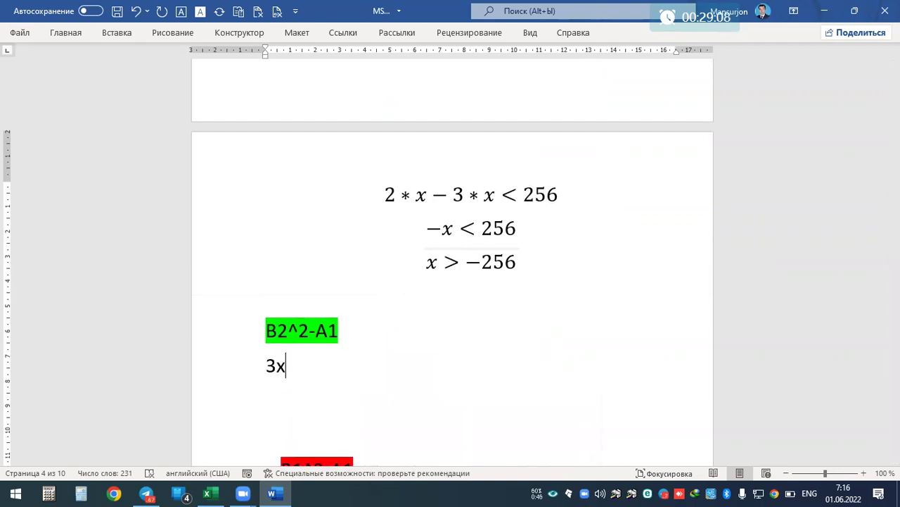
pyautogui.tripleClick(344, 378)
pyautogui.press('alt')
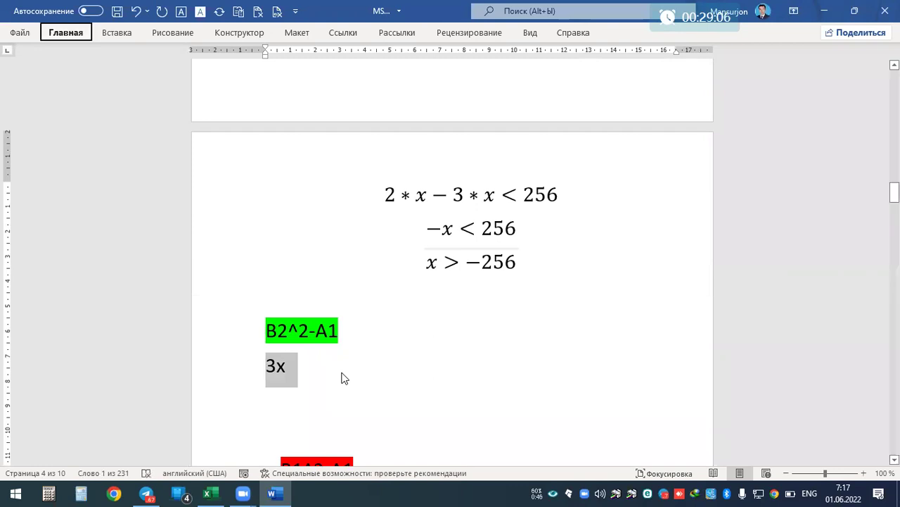
pyautogui.hotkey('alt', '=')
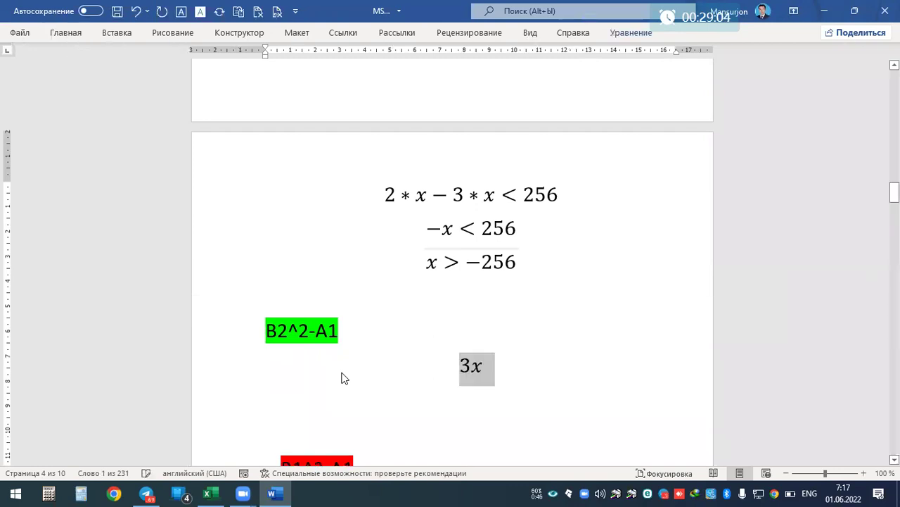
pyautogui.click(344, 377)
pyautogui.press('Left')
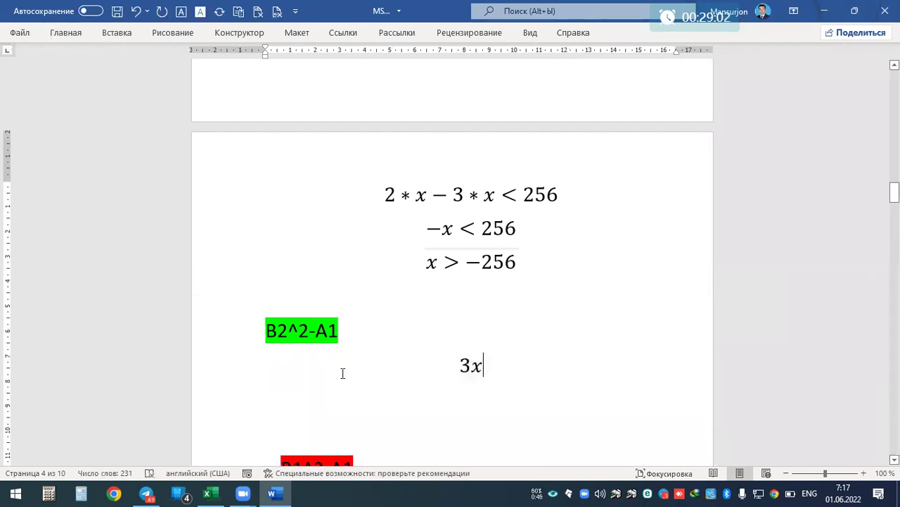
pyautogui.press('Left')
# Step: Extend the equation to (3x)^2 − 6 = 219 and start a new line
pyautogui.write(')')
pyautogui.press('Left')
pyautogui.press('Left')
pyautogui.press('Left')
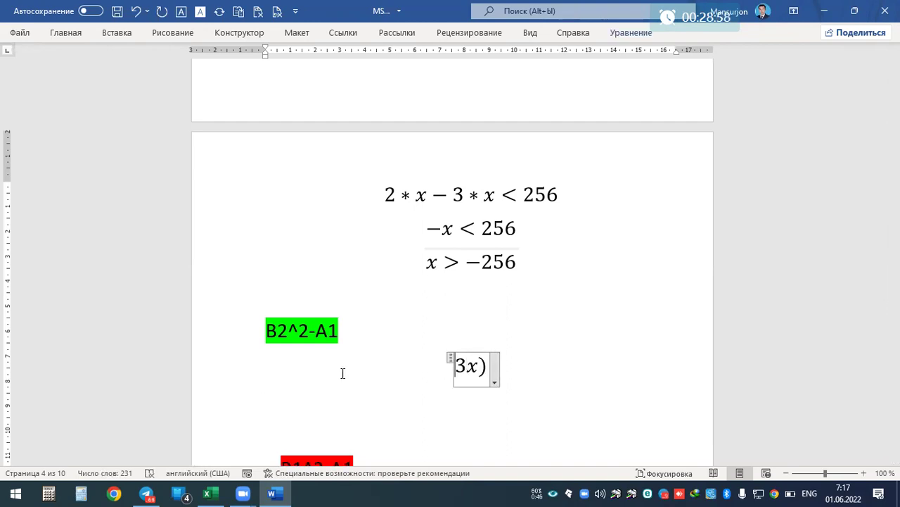
pyautogui.write('(')
pyautogui.press('Right')
pyautogui.write('^2 -')
pyautogui.scroll(6, 435, 295)
pyautogui.scroll(3, 435, 284)
pyautogui.scroll(3, 442, 284)
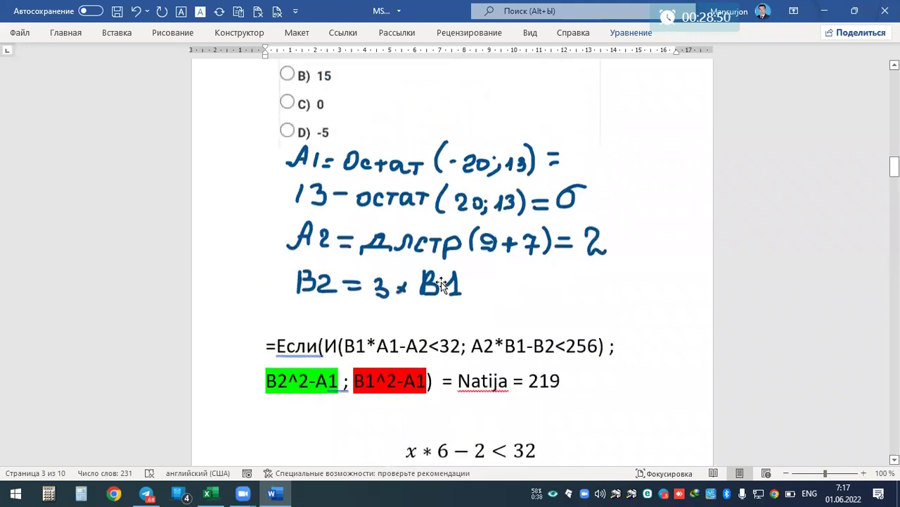
pyautogui.scroll(-3, 442, 283)
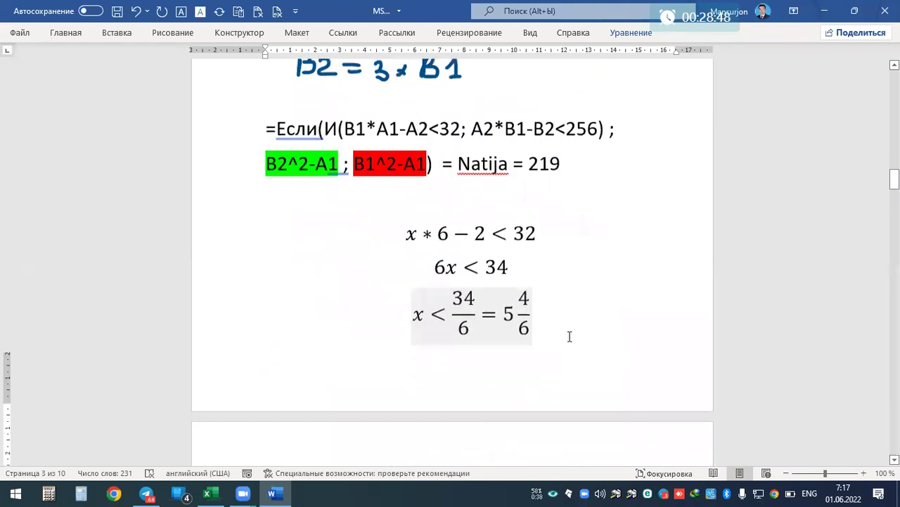
pyautogui.scroll(-6, 468, 360)
pyautogui.write('6 = 219')
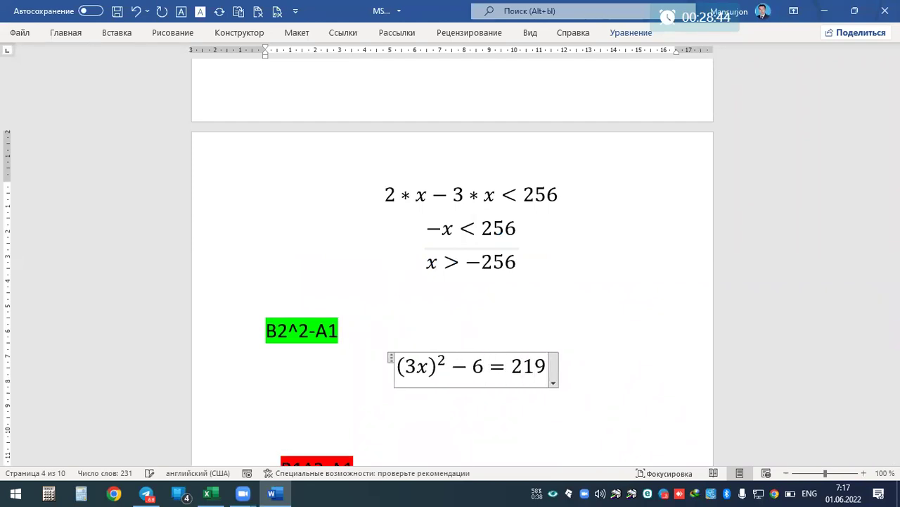
pyautogui.press('Right')
pyautogui.press('Return')
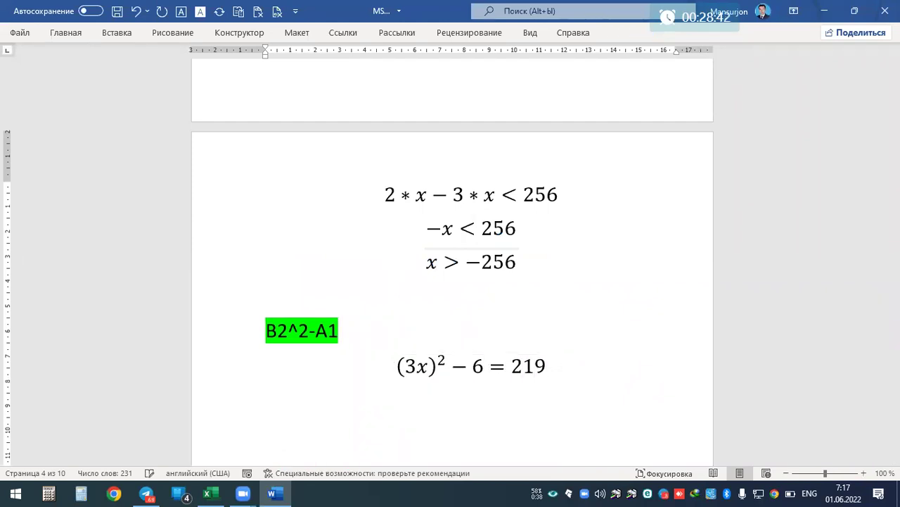
# Step: Remove the stray equals sign and add the equation 9x^2 = 225 below
pyautogui.write('=')
pyautogui.press('Menu')
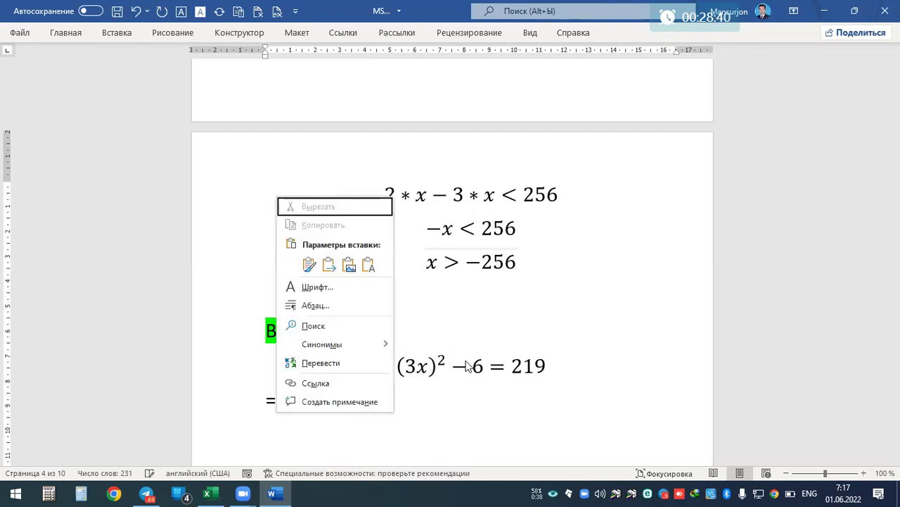
pyautogui.press('Escape')
pyautogui.press('BackSpace')
pyautogui.press('BackSpace')
pyautogui.press('Return')
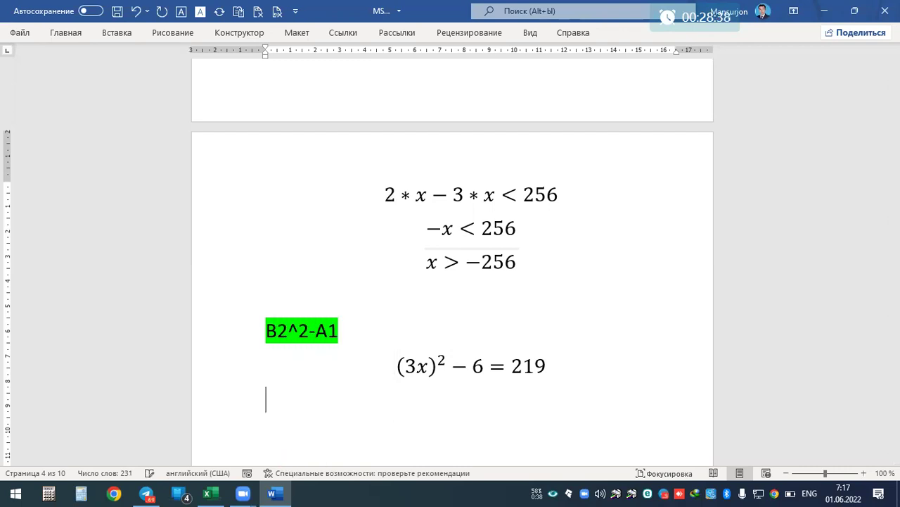
pyautogui.hotkey('alt', '=')
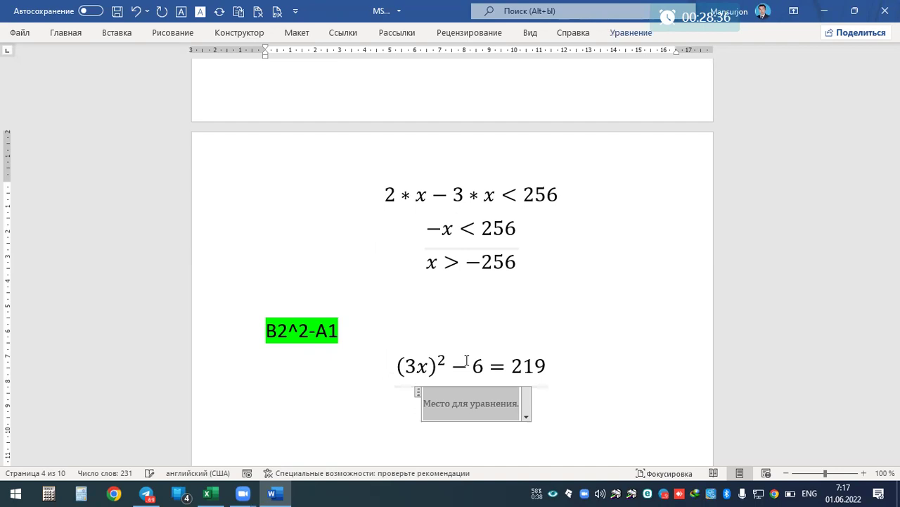
pyautogui.write('9')
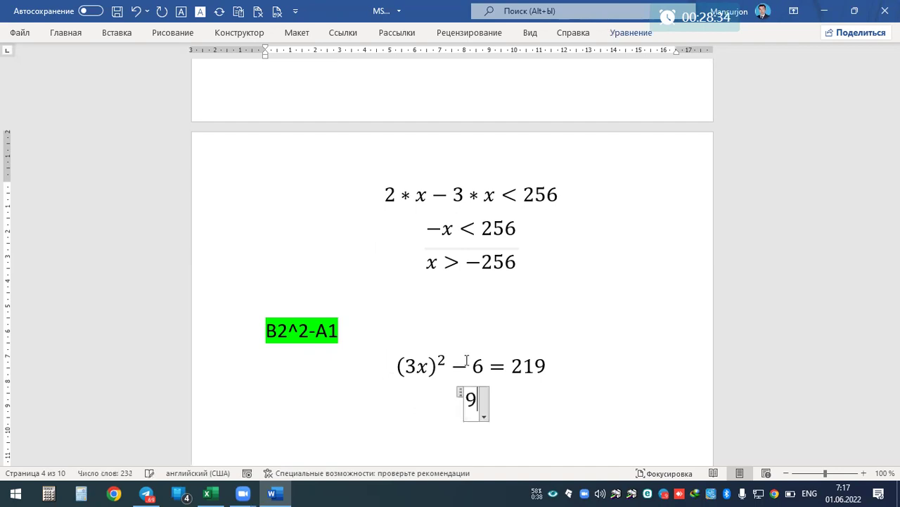
pyautogui.write('x')
pyautogui.write('^2 = ')
pyautogui.write('2')
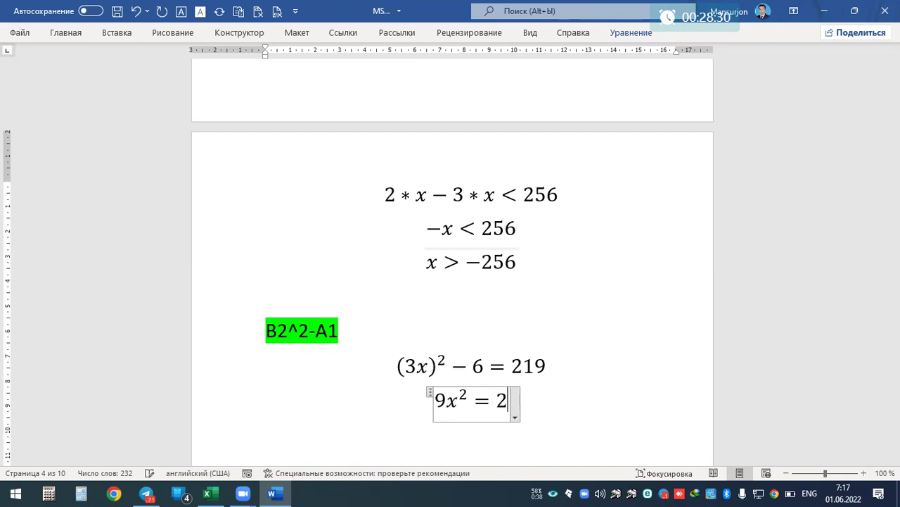
pyautogui.write('2')
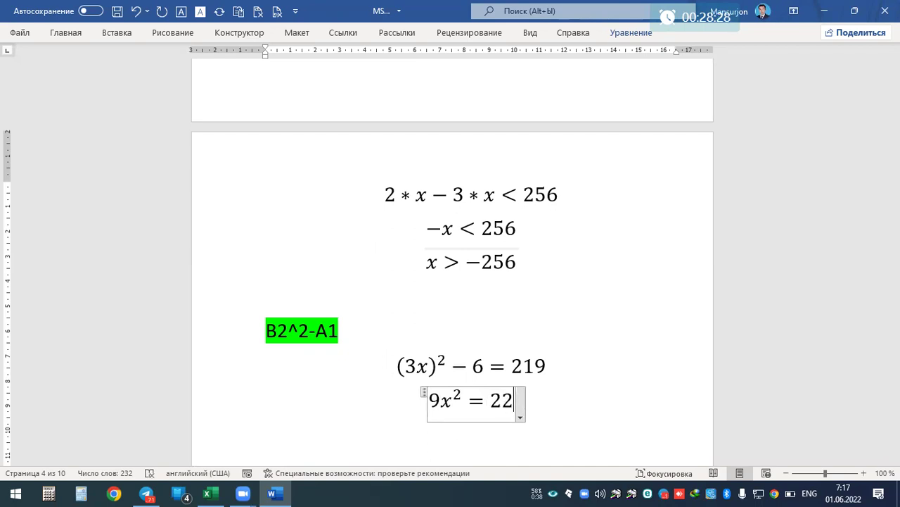
pyautogui.write('5')
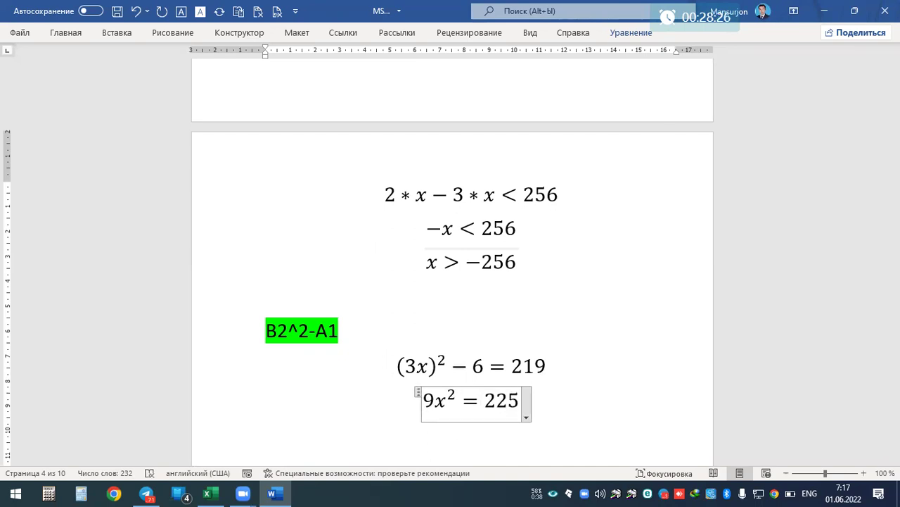
pyautogui.press('Return')
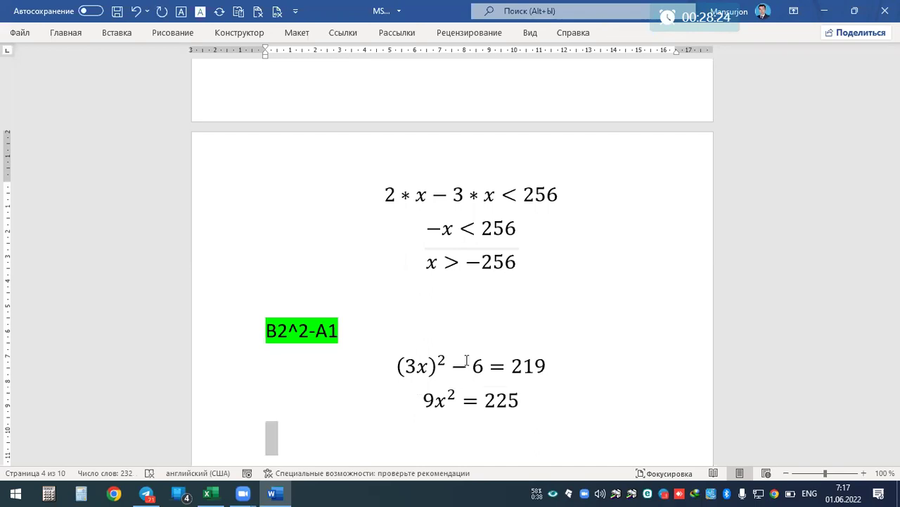
# Step: Insert a new blank equation below 9x^2 = 225
pyautogui.hotkey('alt', '=')
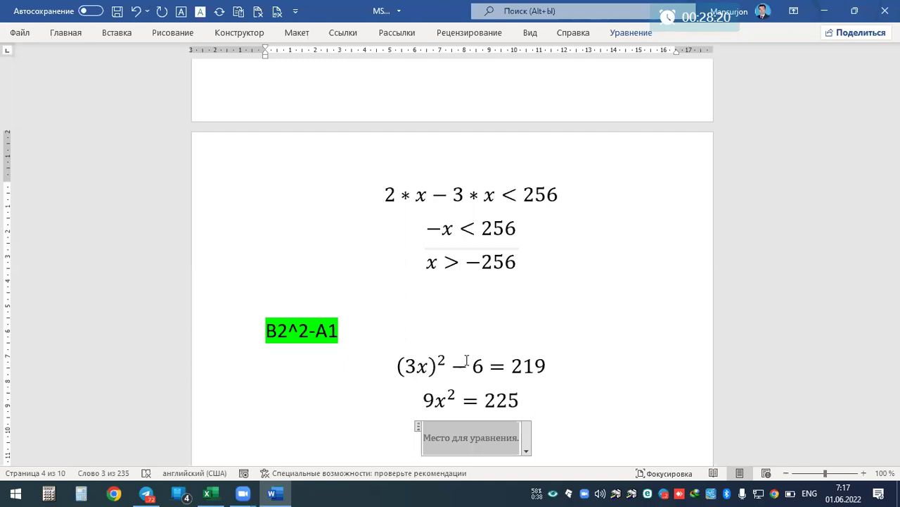
pyautogui.scroll(5, 374, 200)
pyautogui.scroll(4, 370, 201)
pyautogui.scroll(5, 371, 200)
pyautogui.scroll(-3, 384, 207)
pyautogui.scroll(-6, 388, 218)
pyautogui.scroll(-4, 432, 312)
pyautogui.scroll(-2, 447, 340)
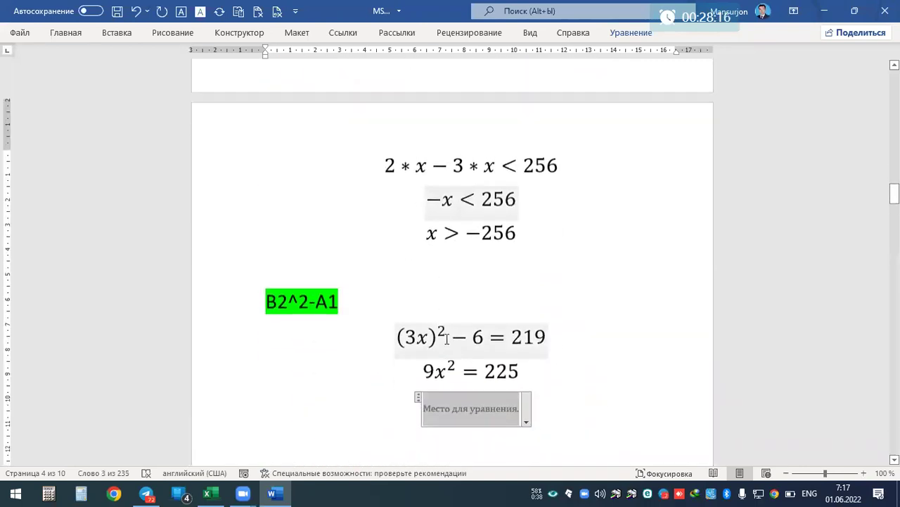
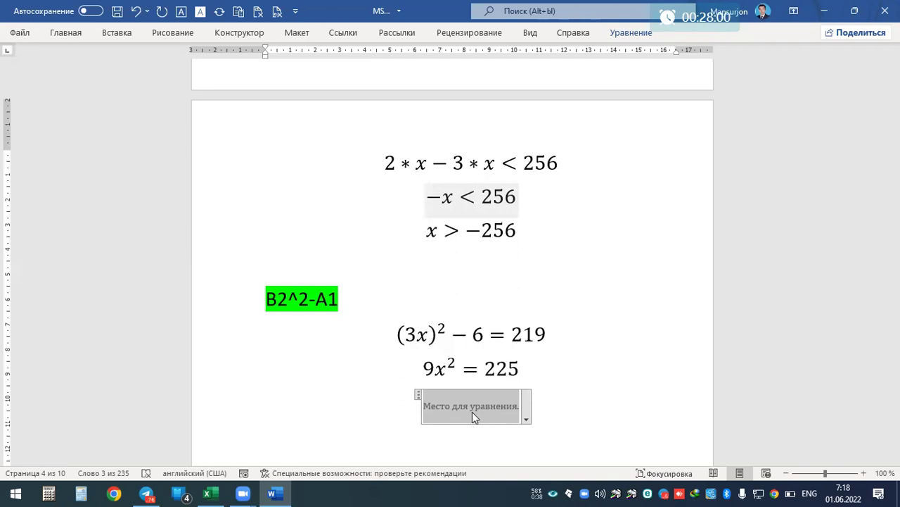
# Step: Write the solution line x = ±5 under 9x² = 225, replacing the 15/3 fraction with 5
pyautogui.write('x=')
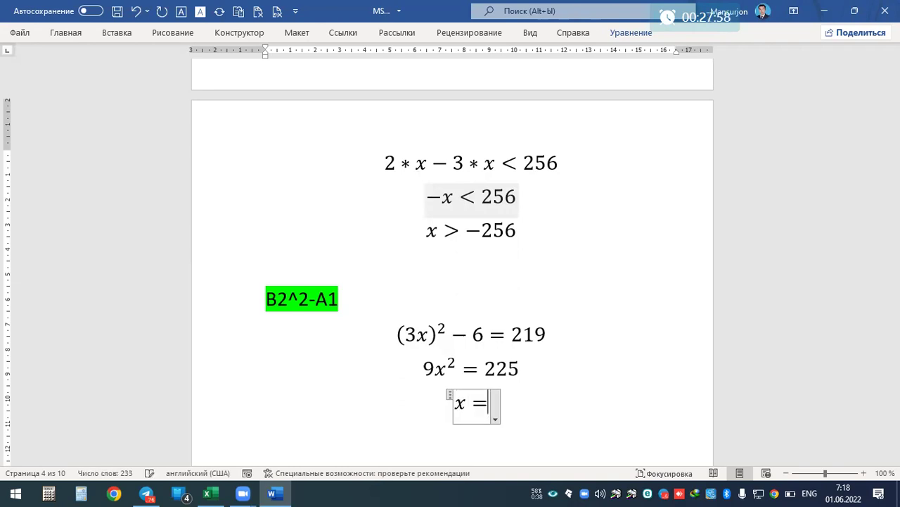
pyautogui.write('+-')
pyautogui.write('15/3')
pyautogui.press('space')
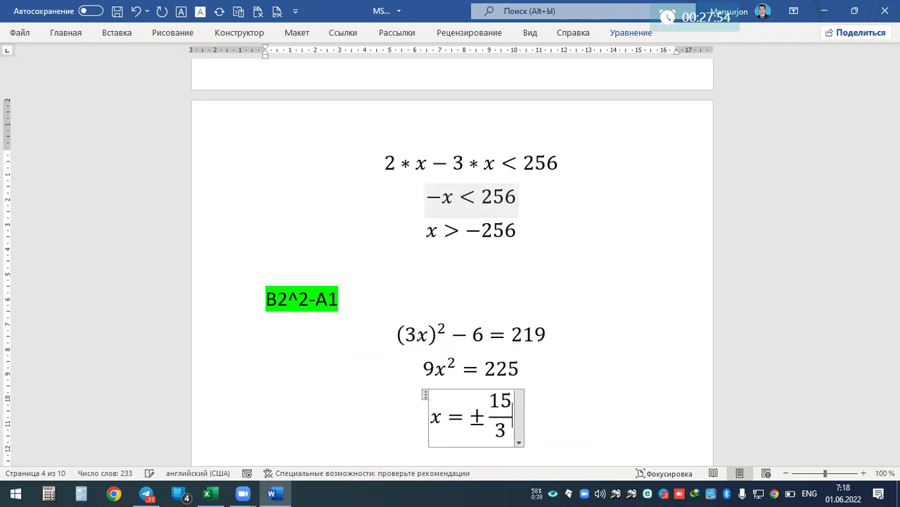
pyautogui.hotkey('shift', 'Left')
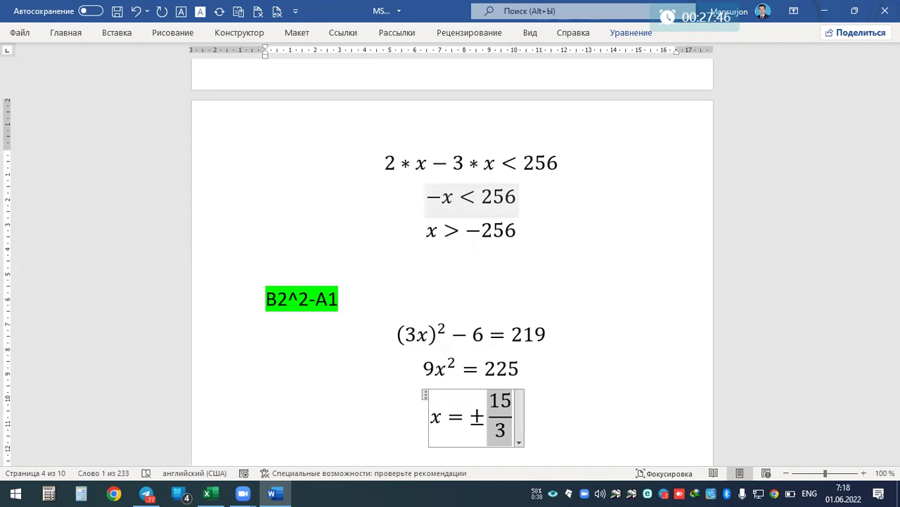
pyautogui.press('BackSpace')
pyautogui.write('5')
pyautogui.press('Right')
pyautogui.press('Return')
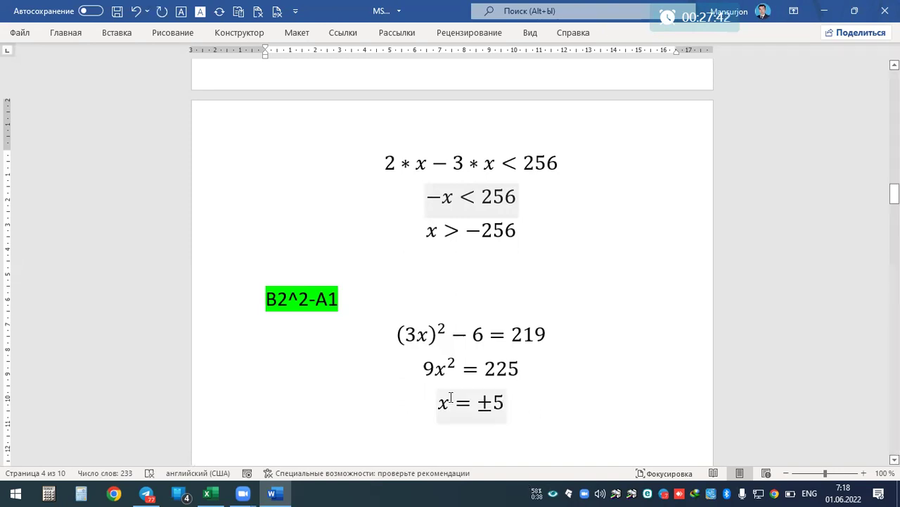
pyautogui.moveTo(451, 398); pyautogui.dragTo(401, 322)
pyautogui.click(482, 197)
pyautogui.click(487, 230)
pyautogui.click(495, 165)
pyautogui.scroll(1, 478, 326)
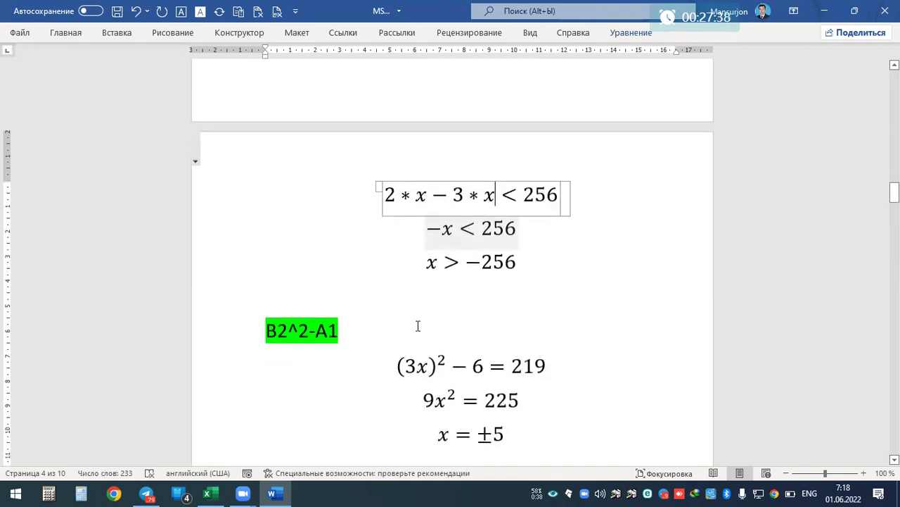
pyautogui.click(512, 434)
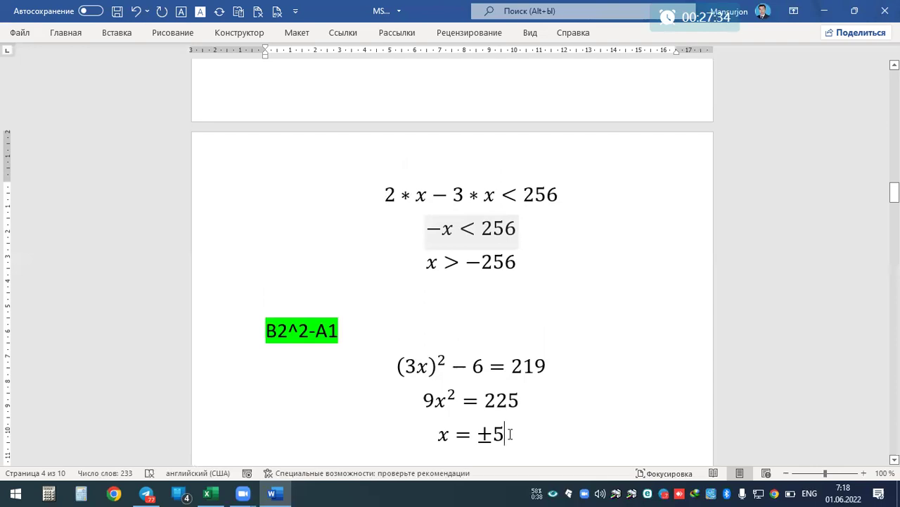
pyautogui.click(511, 434)
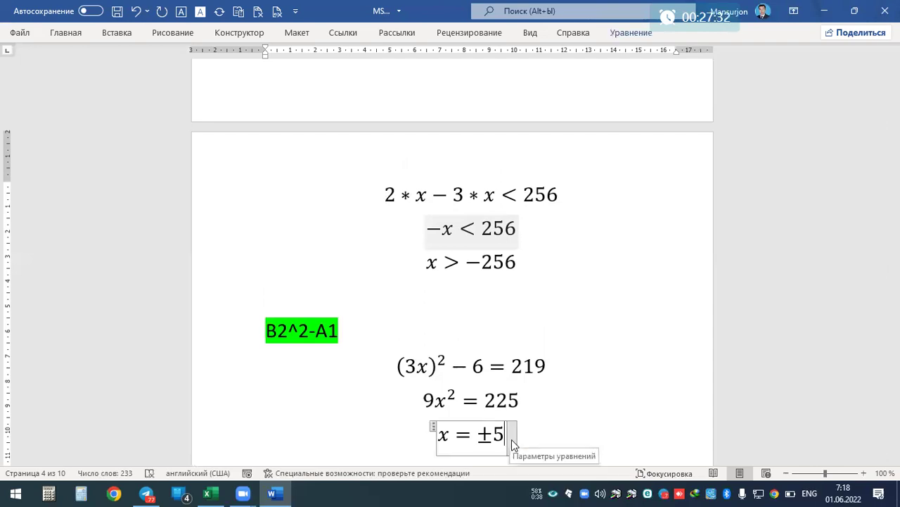
pyautogui.scroll(-3, 532, 434)
pyautogui.click(281, 361)
# Step: Remove the blank lines and '; ' before B1^2-A1, then add the equation x² − 6 = 219 below it
pyautogui.press('Delete')
pyautogui.press('Delete')
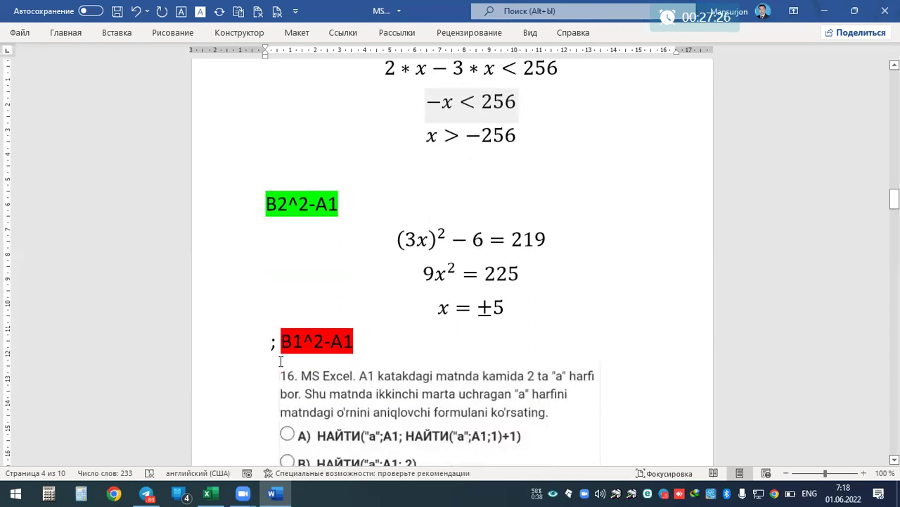
pyautogui.press('Delete')
pyautogui.press('Delete')
pyautogui.press('Right')
pyautogui.press('Right')
pyautogui.press('Right')
pyautogui.press('Right')
pyautogui.press('Right')
pyautogui.press('Return')
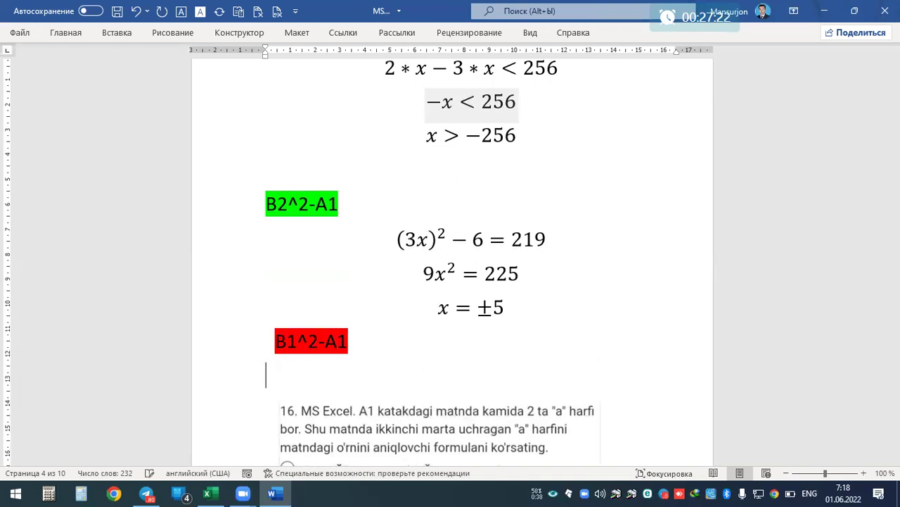
pyautogui.hotkey('alt', '=')
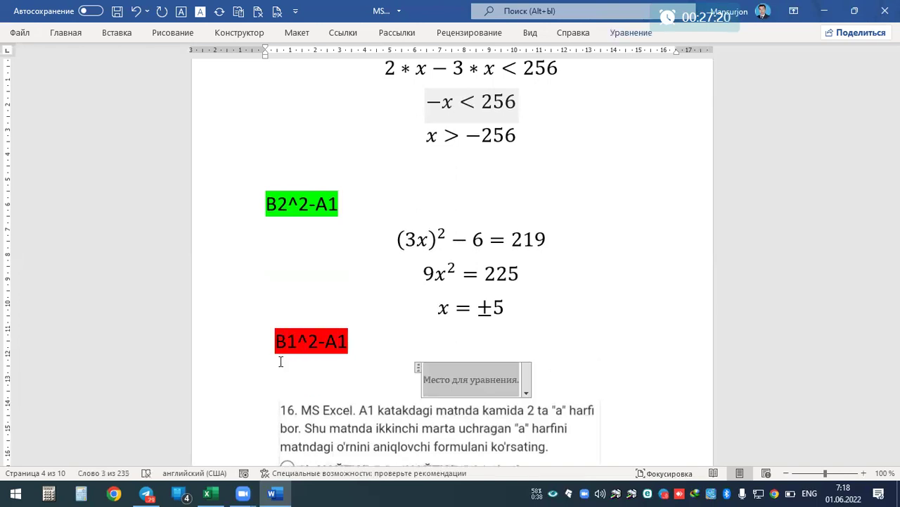
pyautogui.write('x')
pyautogui.write('^2-')
pyautogui.write('6=219')
pyautogui.press('Return')
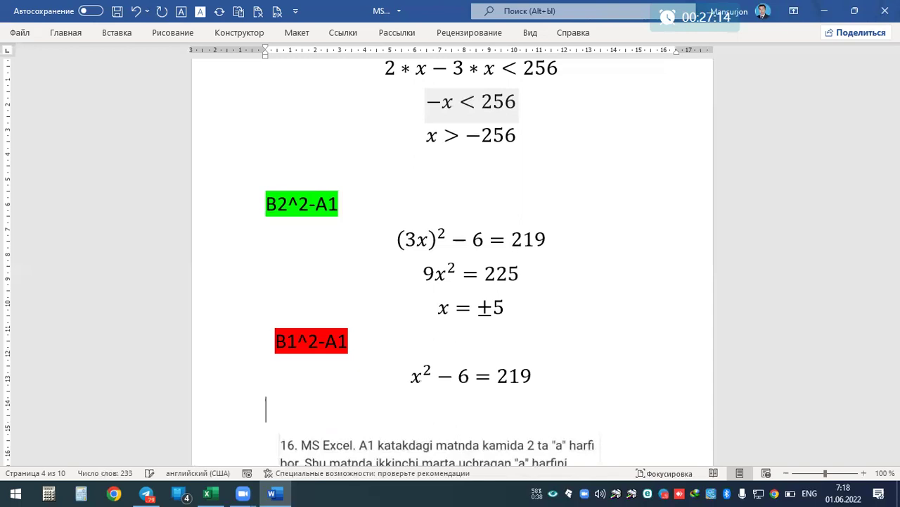
# Step: Add the solution lines x² = 225 and x = ±15 as separate equations
pyautogui.hotkey('alt', '=')
pyautogui.write('x^2 =')
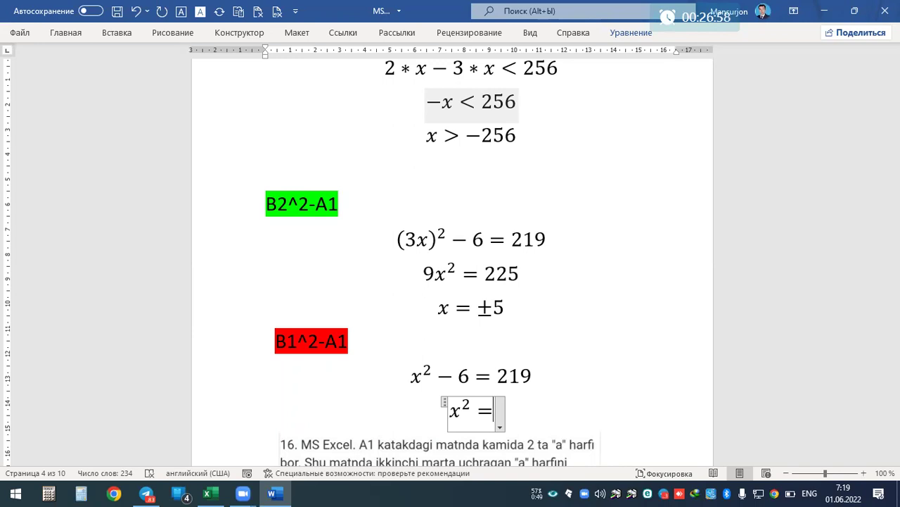
pyautogui.write(' 225')
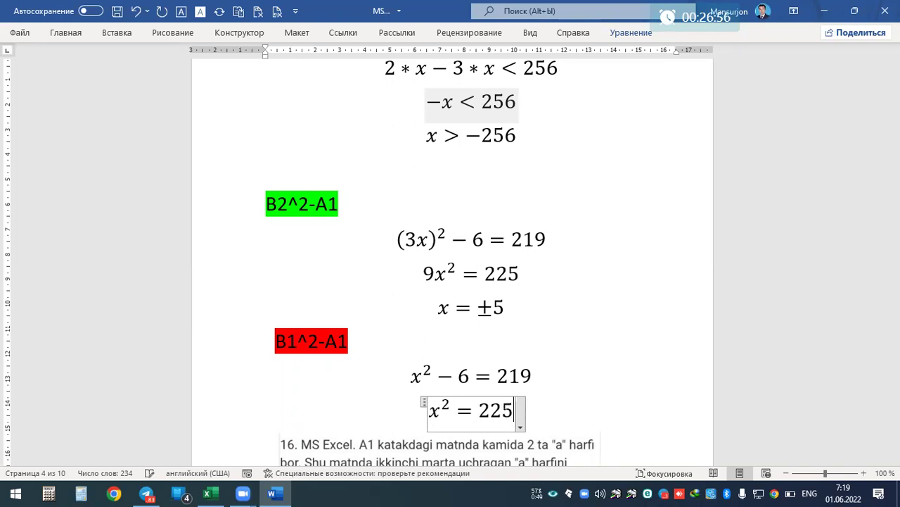
pyautogui.press('Return')
pyautogui.hotkey('alt', '=')
pyautogui.write('x')
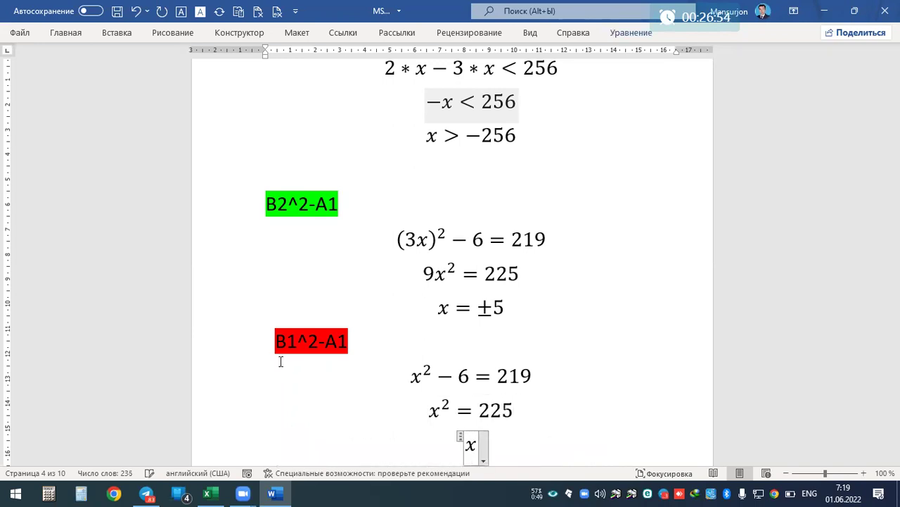
pyautogui.write('=+-')
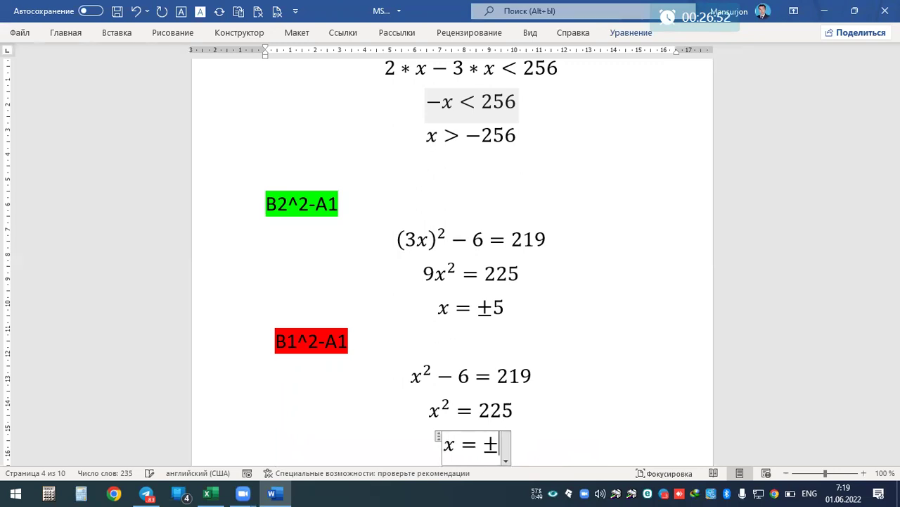
pyautogui.write('15')
pyautogui.press('Return')
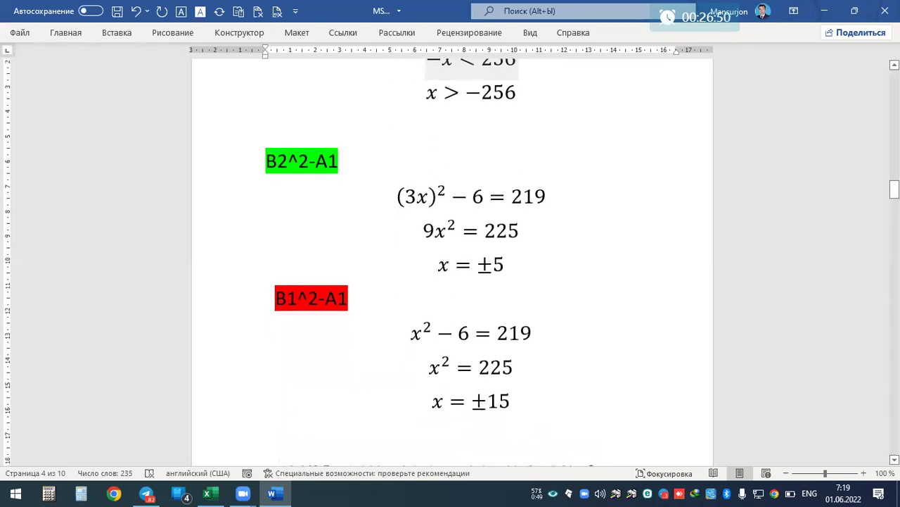
# Step: Review the x < 34/6 equation and the B1^2-A1 solution, selecting parts of each
pyautogui.scroll(5, 359, 324)
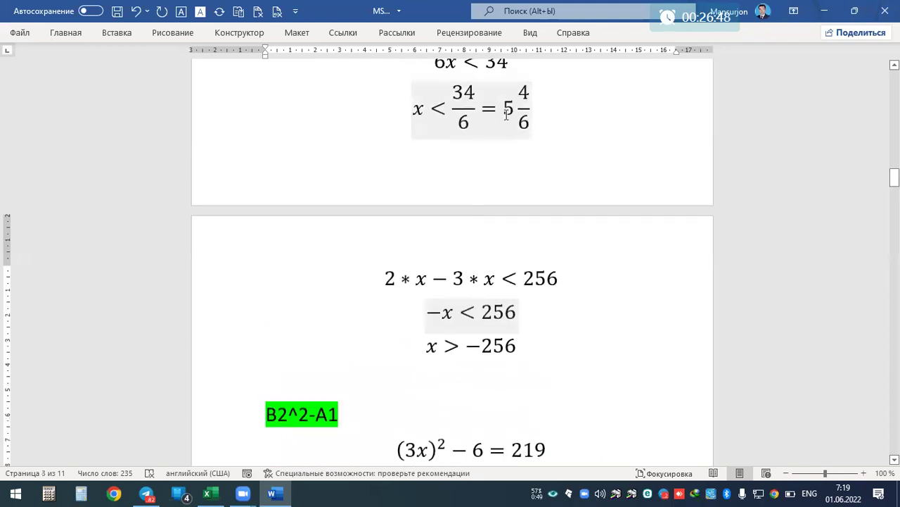
pyautogui.click(424, 110)
pyautogui.click(437, 111)
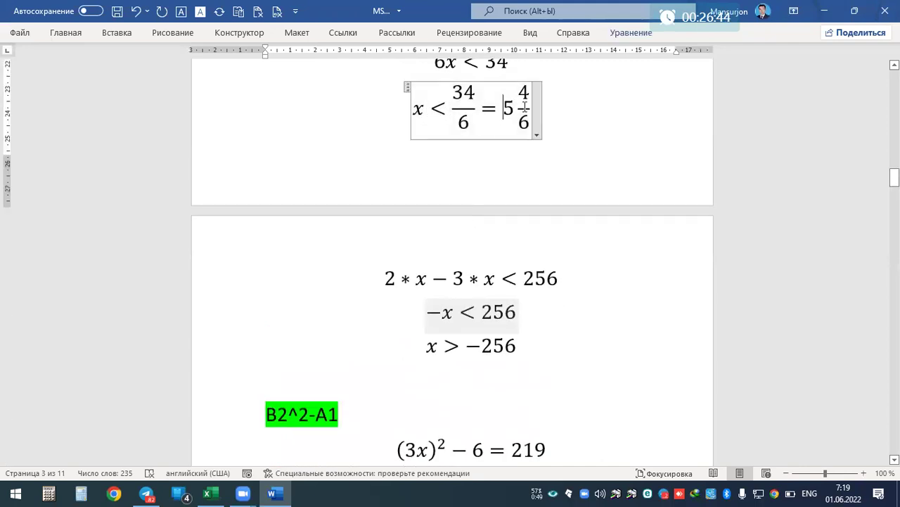
pyautogui.moveTo(502, 109); pyautogui.dragTo(532, 114)
pyautogui.scroll(-3, 517, 200)
pyautogui.scroll(-4, 517, 201)
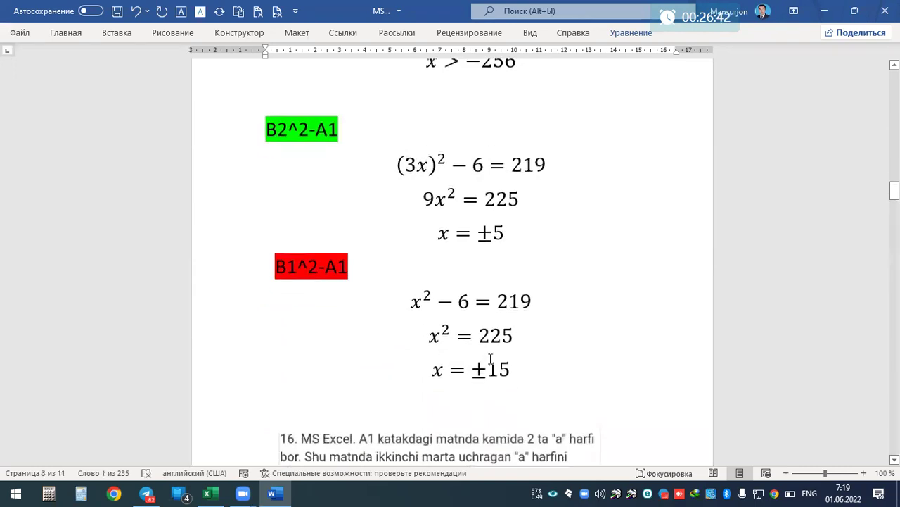
pyautogui.click(211, 266)
pyautogui.moveTo(311, 267); pyautogui.dragTo(349, 271)
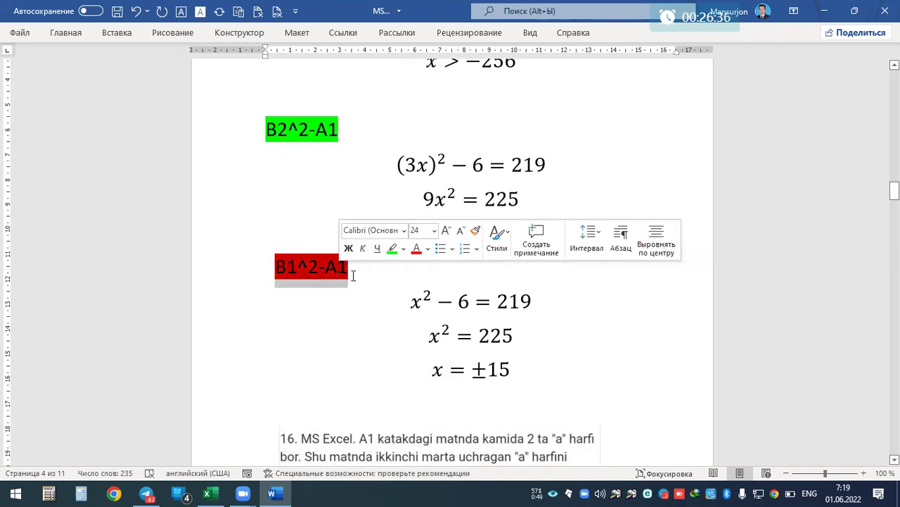
pyautogui.click(550, 385)
pyautogui.click(427, 374)
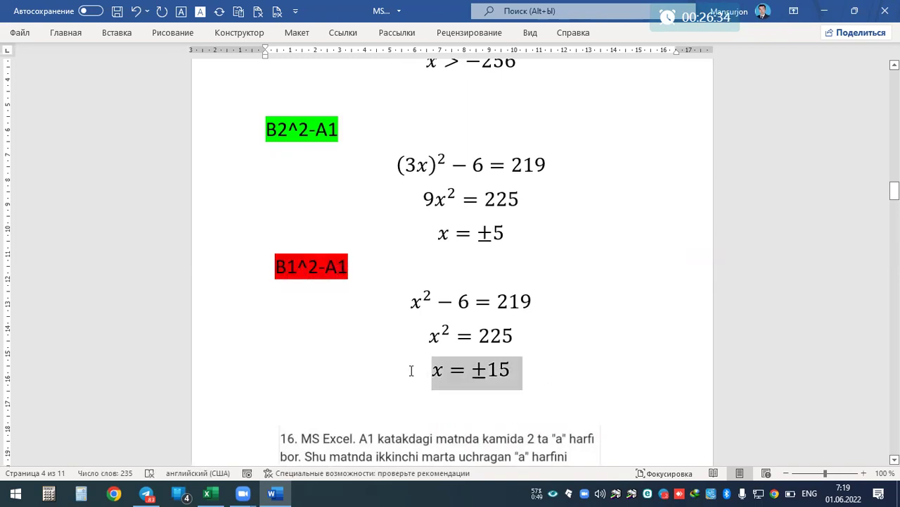
pyautogui.click(536, 368)
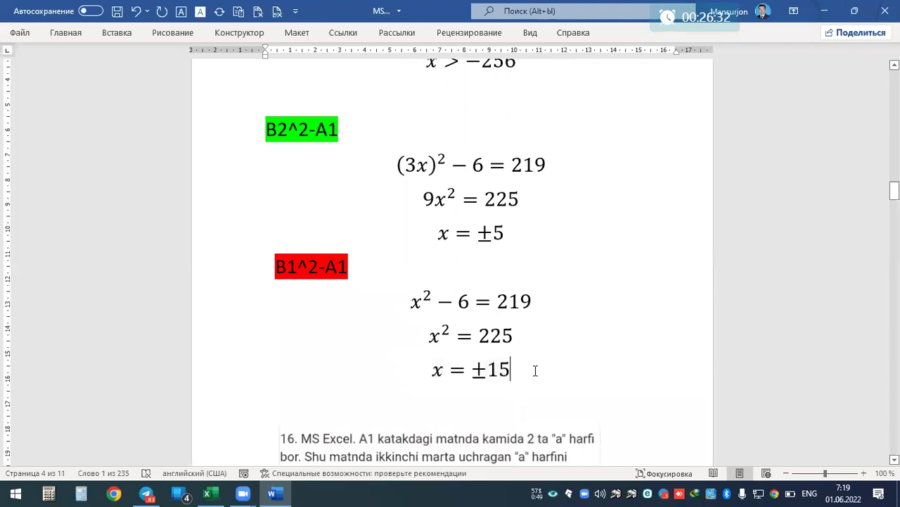
# Step: Re-check the B1^2-A1 label and the x > −256 and x < 34/6 equations
pyautogui.scroll(4, 539, 318)
pyautogui.scroll(7, 512, 236)
pyautogui.scroll(1, 512, 234)
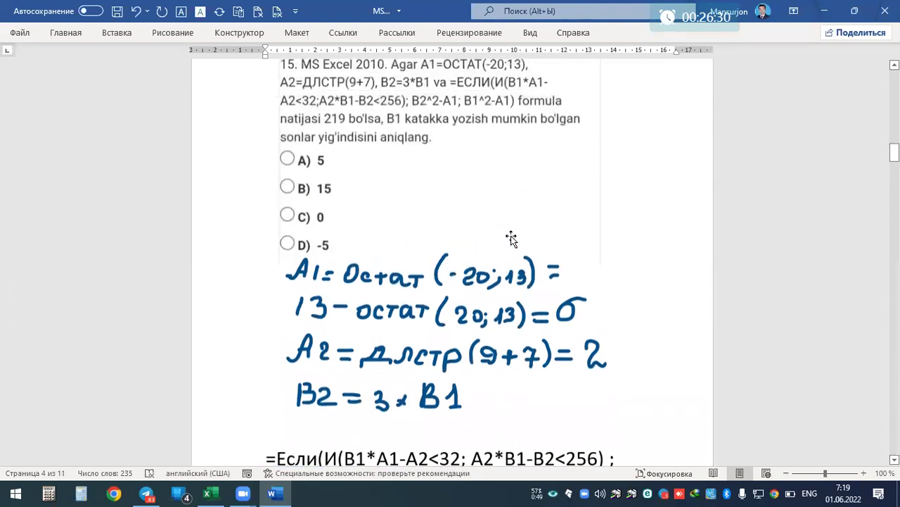
pyautogui.scroll(-4, 513, 239)
pyautogui.scroll(-5, 513, 238)
pyautogui.scroll(-1, 519, 422)
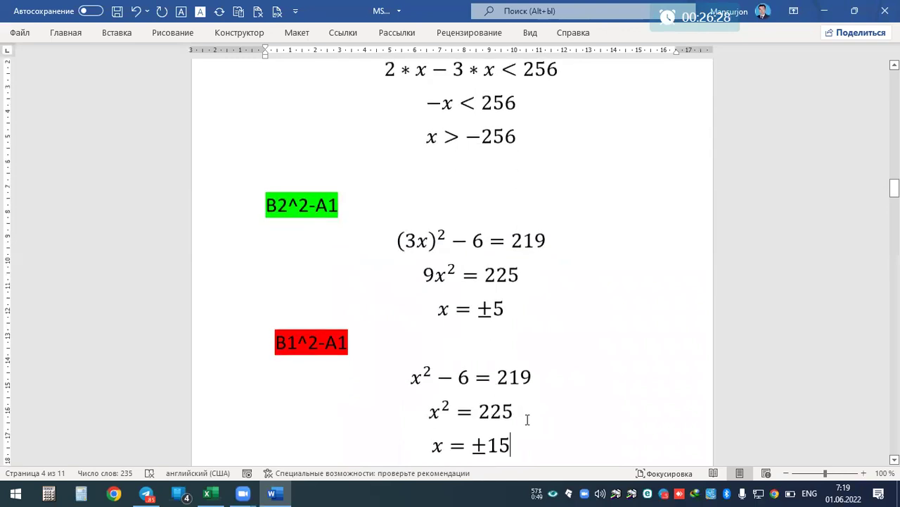
pyautogui.scroll(-1, 538, 385)
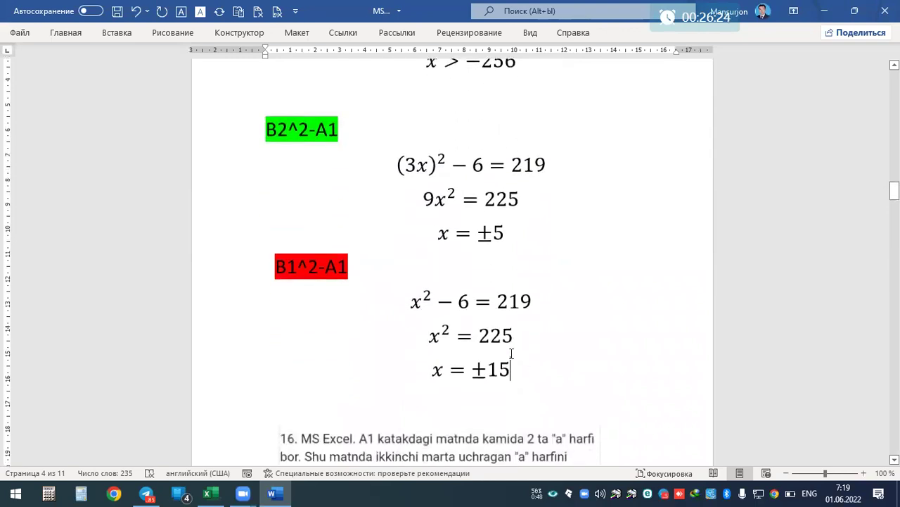
pyautogui.moveTo(277, 269); pyautogui.dragTo(355, 264)
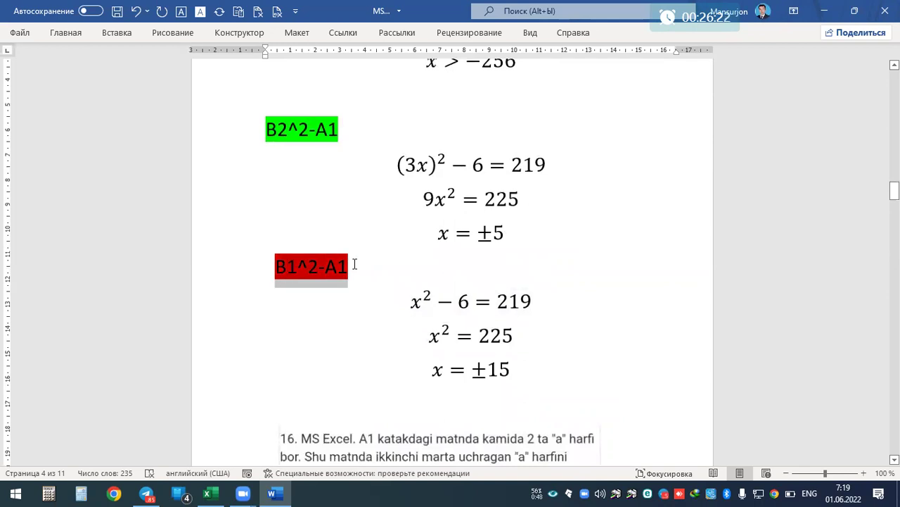
pyautogui.scroll(2, 528, 297)
pyautogui.scroll(3, 528, 287)
pyautogui.scroll(1, 529, 311)
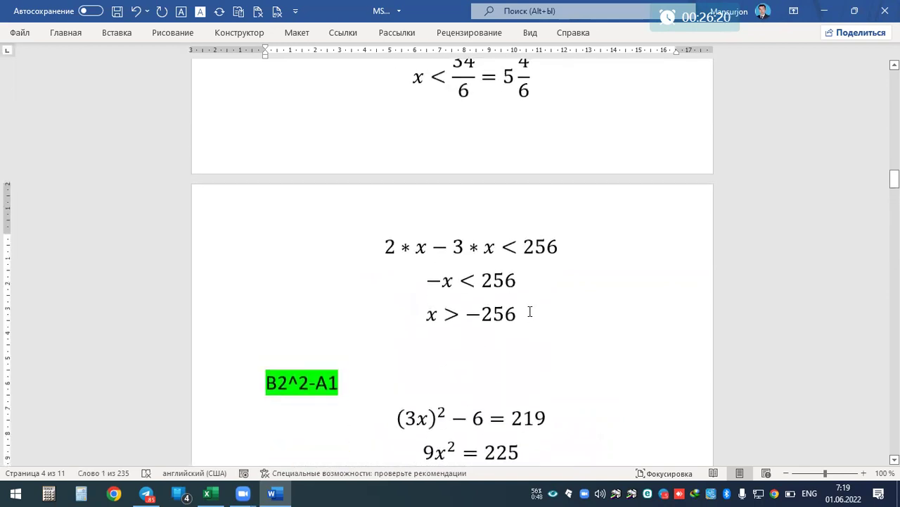
pyautogui.click(530, 312)
pyautogui.click(376, 90)
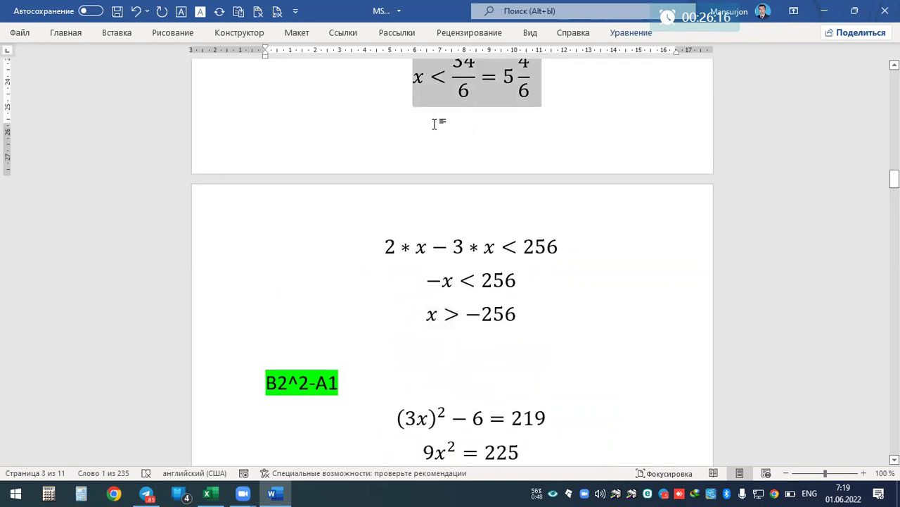
pyautogui.click(497, 318)
pyautogui.moveTo(482, 316); pyautogui.dragTo(518, 315)
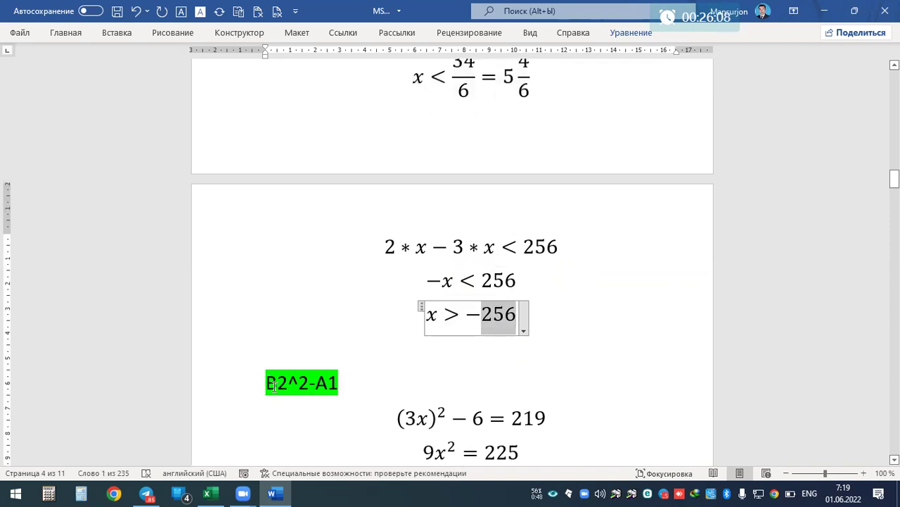
pyautogui.moveTo(270, 384); pyautogui.dragTo(353, 388)
pyautogui.scroll(-3, 367, 390)
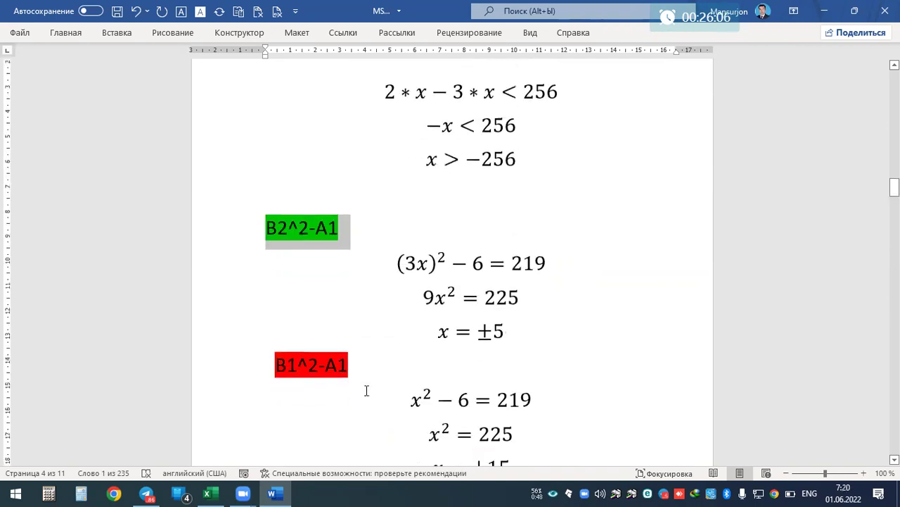
pyautogui.scroll(-2, 366, 390)
pyautogui.click(440, 342)
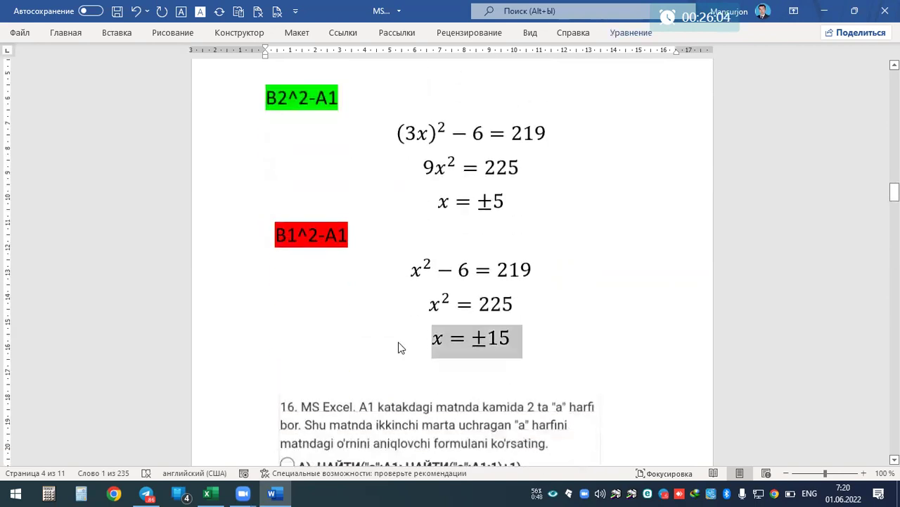
# Step: Add two blank lines below the x = ±15 equation to push question 16 down
pyautogui.scroll(3, 460, 288)
pyautogui.scroll(5, 460, 288)
pyautogui.scroll(6, 460, 288)
pyautogui.scroll(1, 460, 290)
pyautogui.scroll(-5, 460, 290)
pyautogui.scroll(-7, 463, 290)
pyautogui.scroll(-5, 465, 290)
pyautogui.scroll(-5, 465, 291)
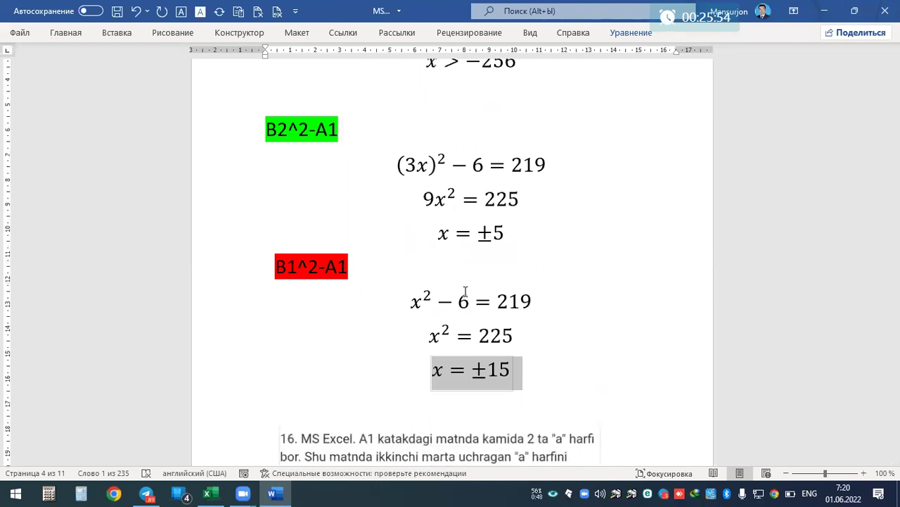
pyautogui.click(585, 388)
pyautogui.press('Return')
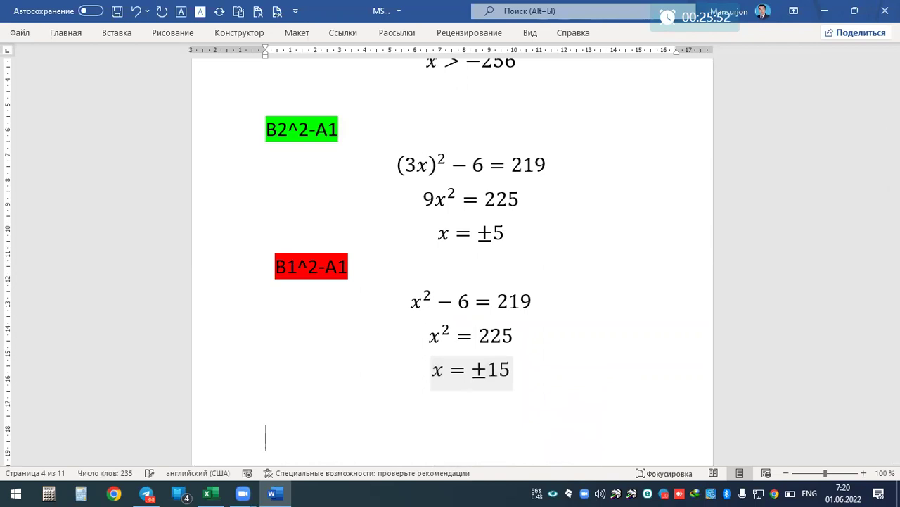
pyautogui.press('Return')
# Step: Select the first line of the =Если formula higher up in the document
pyautogui.scroll(1, 552, 373)
pyautogui.scroll(4, 547, 370)
pyautogui.scroll(3, 463, 292)
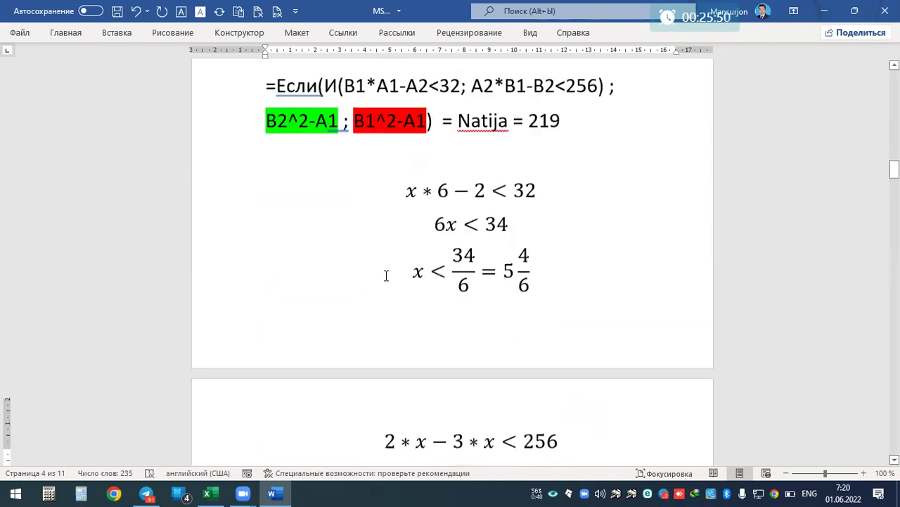
pyautogui.scroll(2, 386, 275)
pyautogui.moveTo(262, 240); pyautogui.dragTo(614, 241)
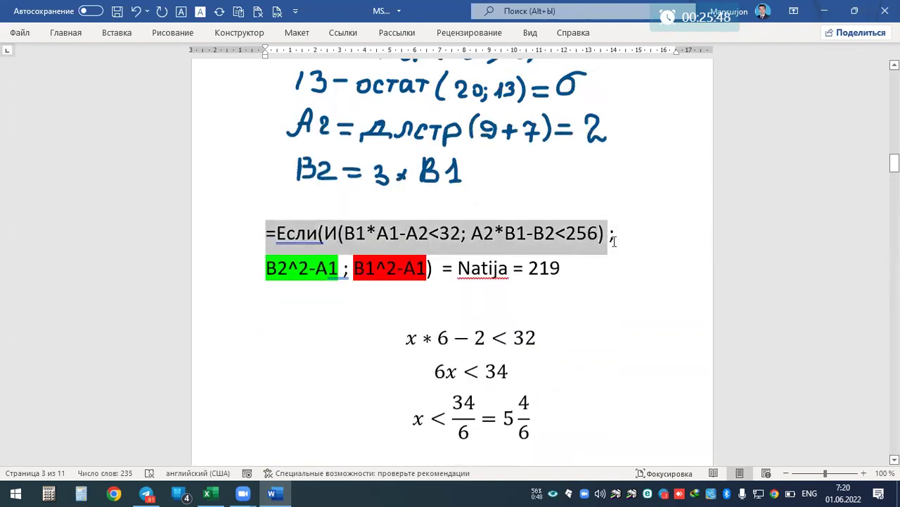
# Step: In Excel, clear the value 3 from A1 and move to cell C2
pyautogui.hotkey('alt', 'Tab')
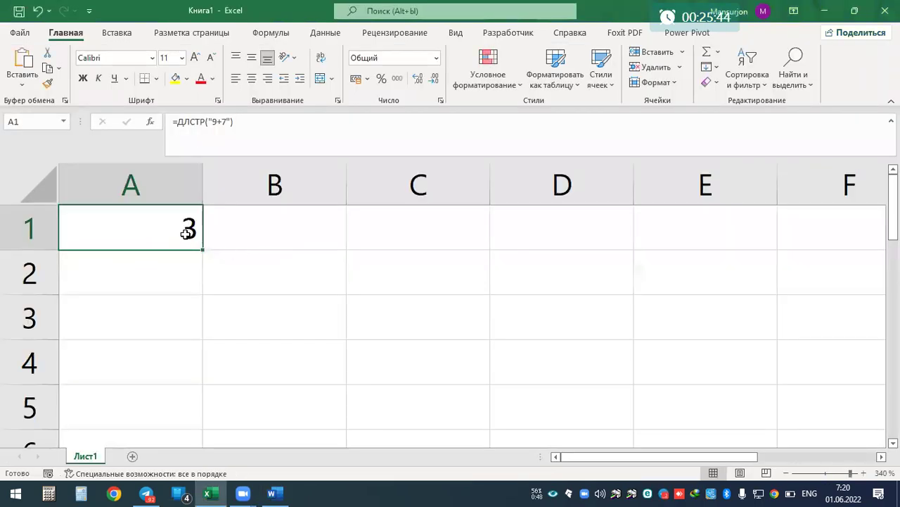
pyautogui.click(310, 234)
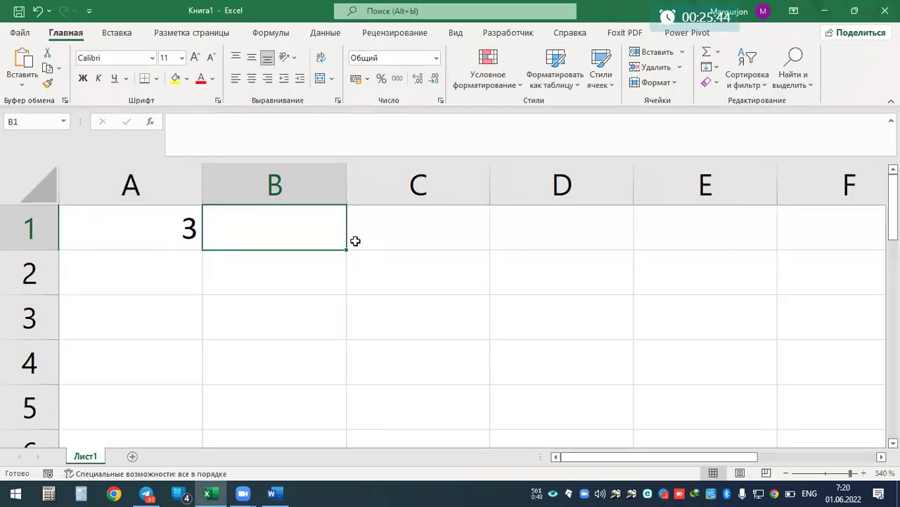
pyautogui.click(468, 265)
pyautogui.hotkey('ctrl', 'Home')
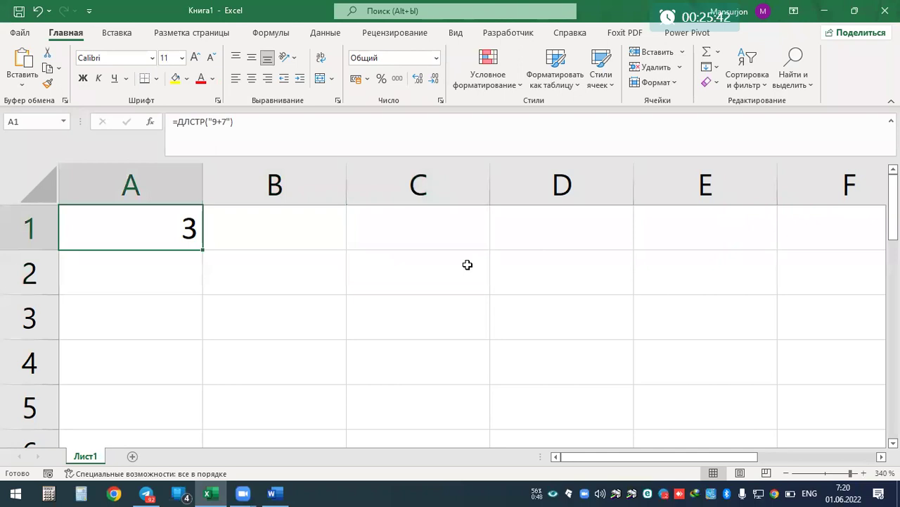
pyautogui.press('Delete')
pyautogui.press('Right')
pyautogui.press('Right')
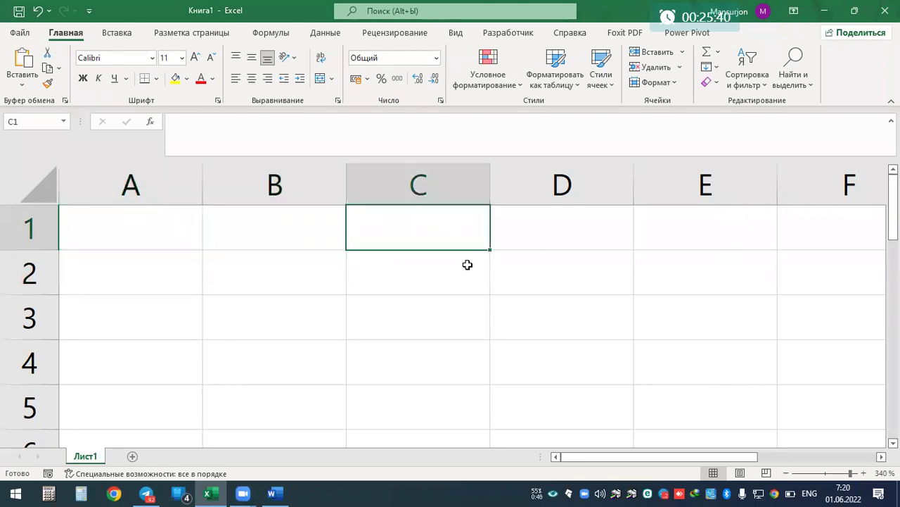
pyautogui.press('Down')
# Step: Type =Если(И(B1*A1-A2<32; A2*B1-B2<256) in C2, removing the doubled equals and trailing semicolon
pyautogui.write('==Если(И(B1*A1-A2<32; A2*B1-B2<256) ;')
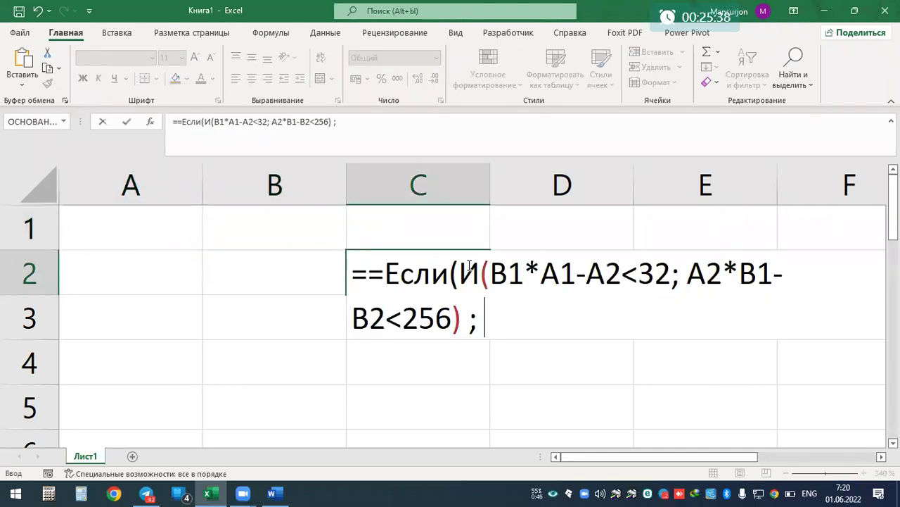
pyautogui.click(369, 271)
pyautogui.press('BackSpace')
pyautogui.press('Return')
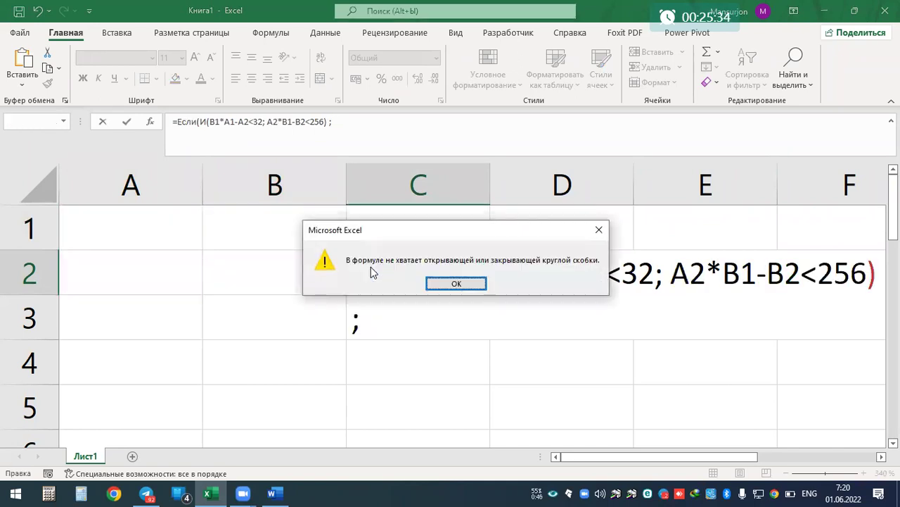
pyautogui.press('Return')
pyautogui.press('BackSpace')
pyautogui.press('BackSpace')
pyautogui.press('Return')
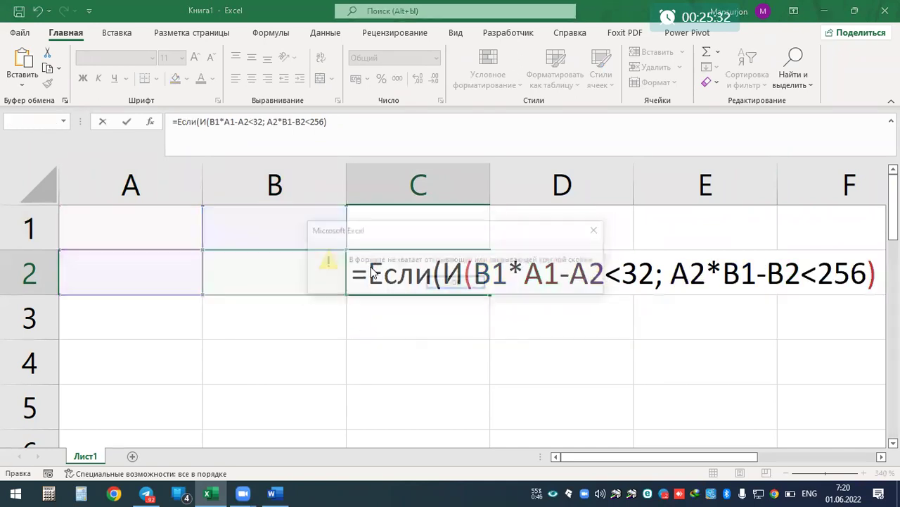
pyautogui.press('Return')
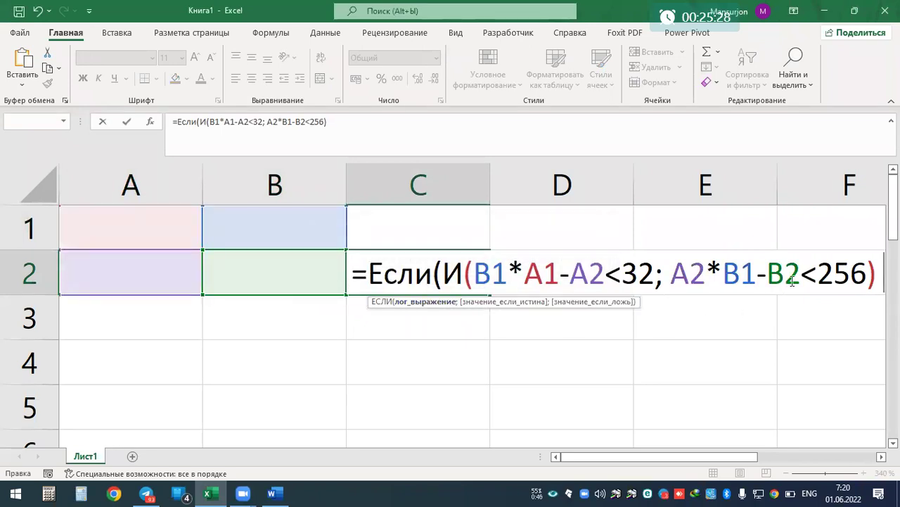
pyautogui.hotkey('alt', 'Tab')
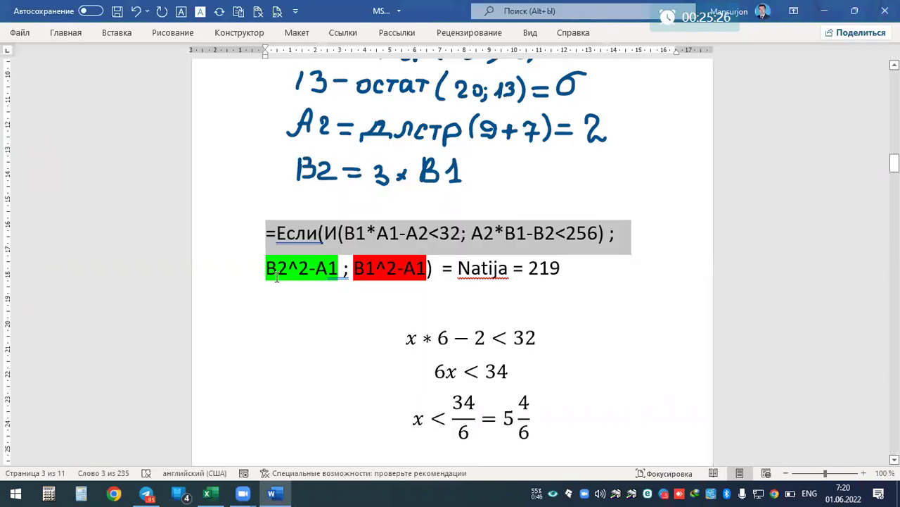
# Step: Copy the full two-line =Если formula from Word and paste it over C2's contents in Excel
pyautogui.click(265, 230)
pyautogui.moveTo(265, 230); pyautogui.dragTo(445, 279)
pyautogui.hotkey('ctrl', 'c')
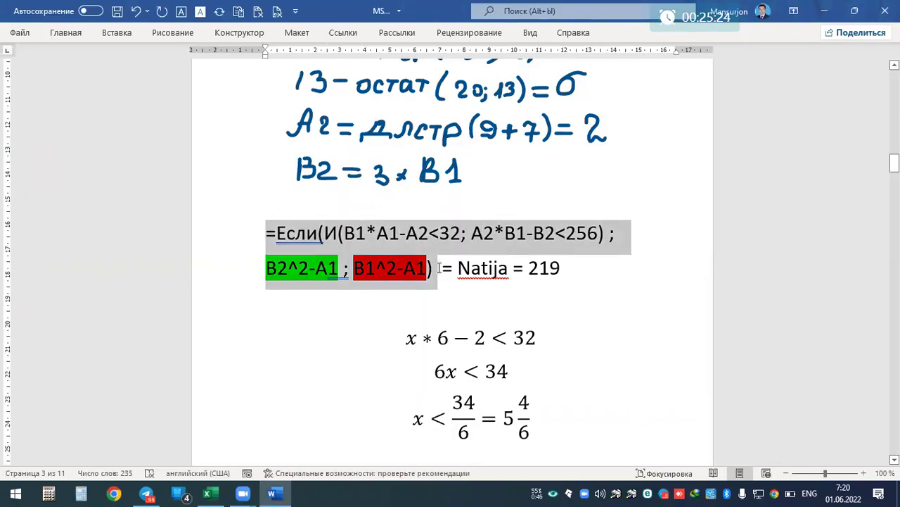
pyautogui.hotkey('alt', 'Tab')
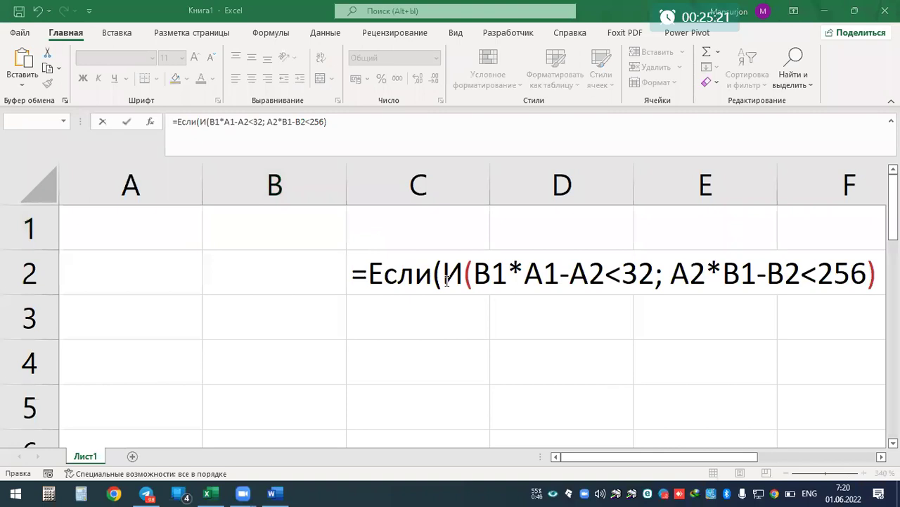
pyautogui.doubleClick(447, 280)
pyautogui.moveTo(352, 273); pyautogui.dragTo(876, 274)
pyautogui.hotkey('ctrl', 'v')
# Step: Commit the pasted formula in C2 and look over the formula text in Word
pyautogui.press('Return')
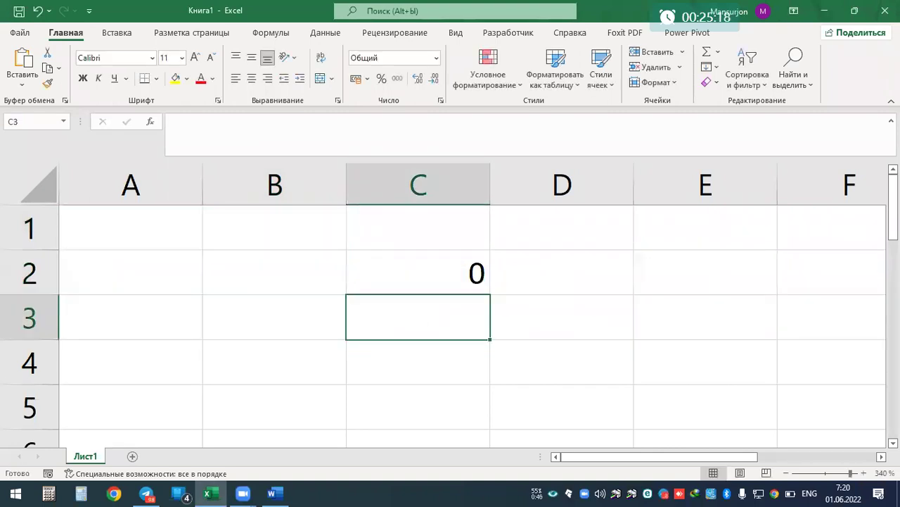
pyautogui.click(285, 491)
pyautogui.scroll(4, 367, 219)
pyautogui.scroll(2, 367, 219)
pyautogui.scroll(-2, 367, 219)
pyautogui.scroll(-2, 367, 220)
pyautogui.scroll(-3, 367, 219)
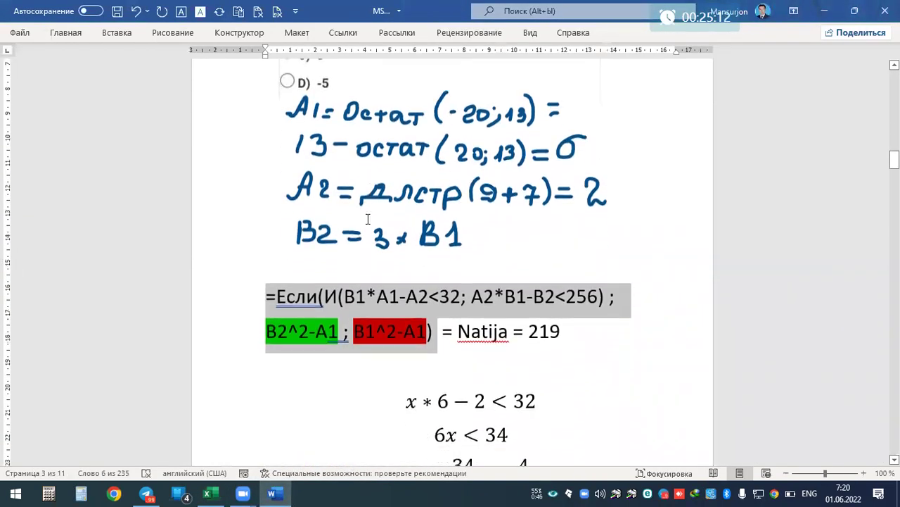
pyautogui.scroll(6, 367, 218)
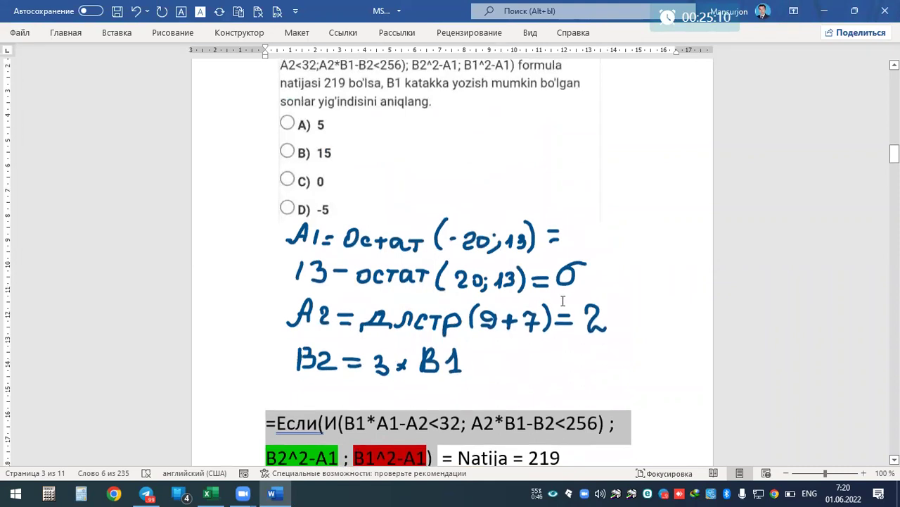
# Step: Enter 6 in A1 and 2 in A2
pyautogui.hotkey('alt', 'Tab')
pyautogui.click(122, 226)
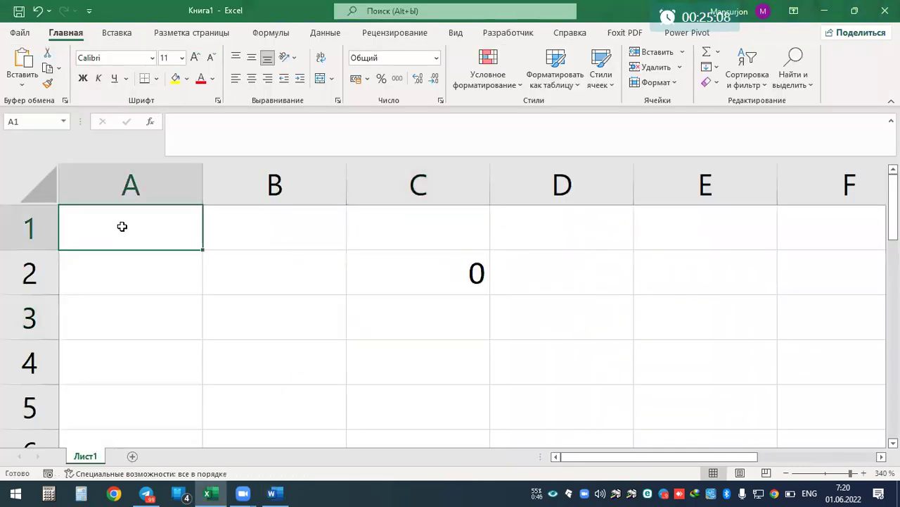
pyautogui.write('6')
pyautogui.press('Return')
pyautogui.write('2')
pyautogui.press('Return')
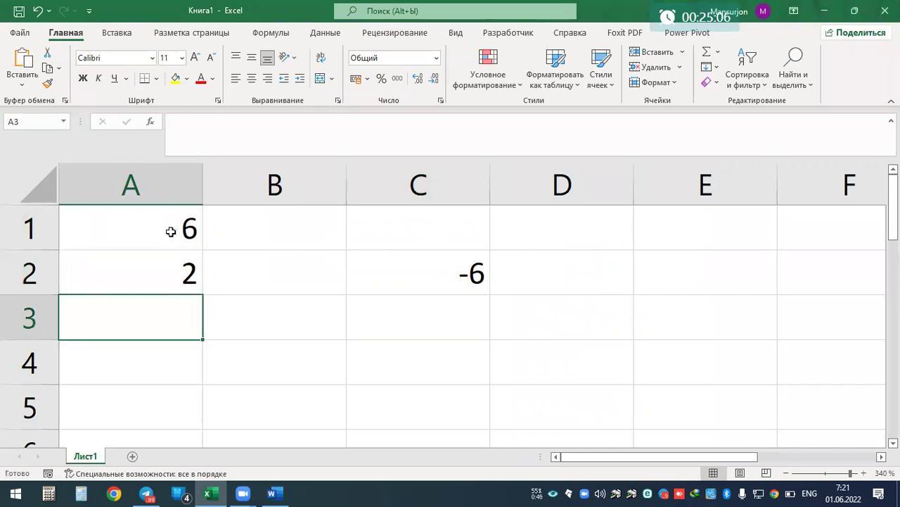
# Step: Give cell B2 the formula =B1*3
pyautogui.click(224, 226)
pyautogui.hotkey('alt', 'Tab')
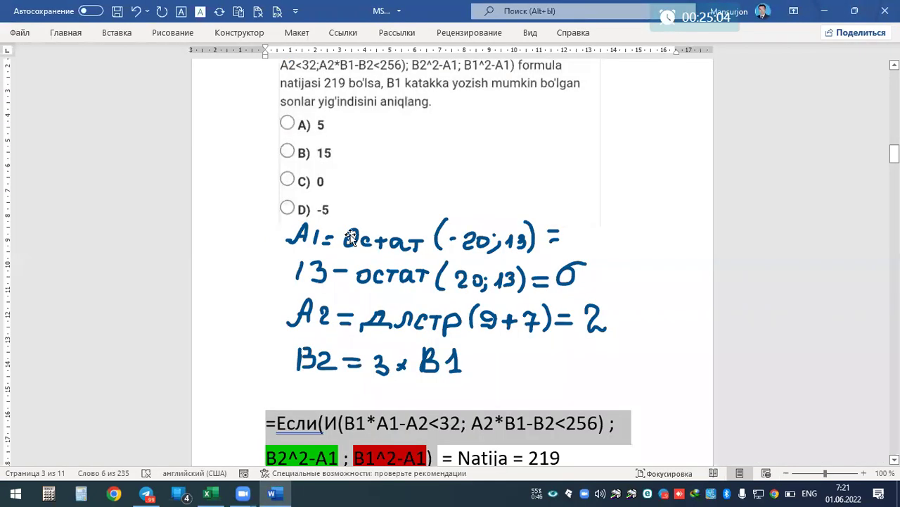
pyautogui.hotkey('alt', 'Tab')
pyautogui.press('Down')
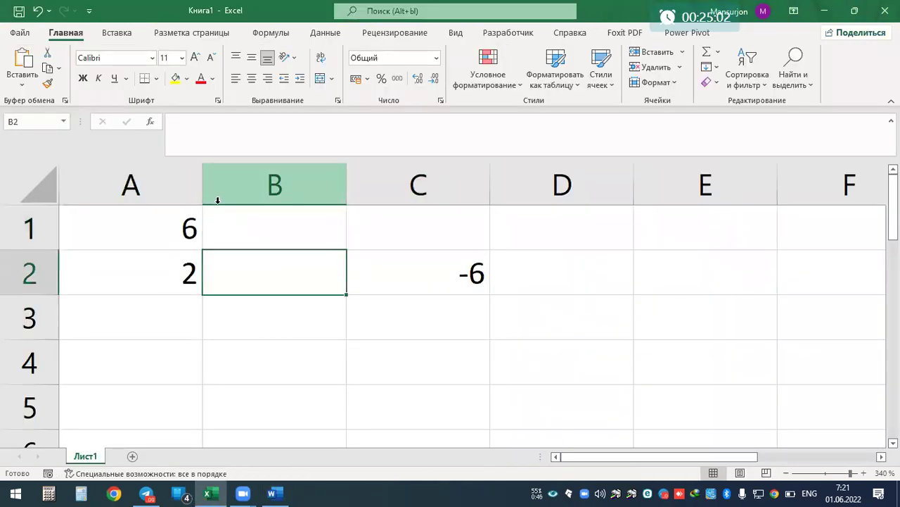
pyautogui.write('=')
pyautogui.press('Up')
pyautogui.write('*3')
pyautogui.press('Return')
# Step: Try B1 values 5, −5 and 15, ending with −15 so C2 returns 2019
pyautogui.press('Up')
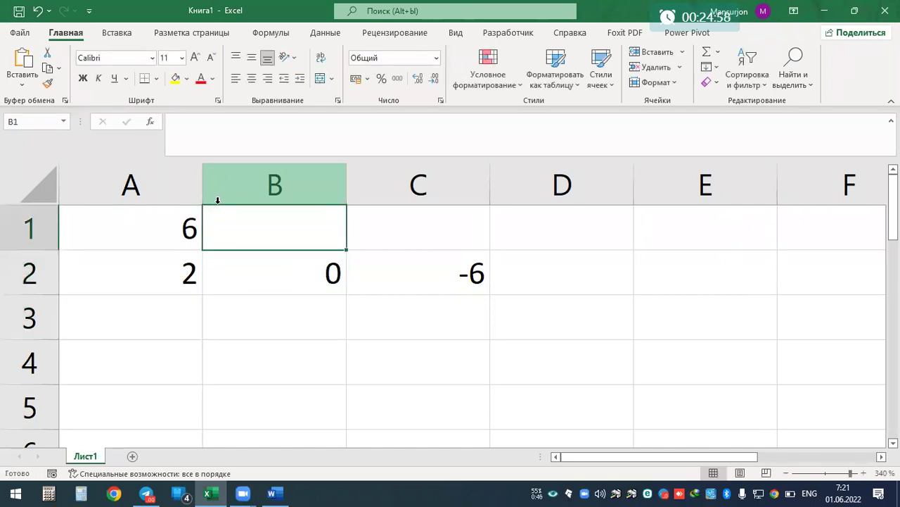
pyautogui.write('5')
pyautogui.press('Return')
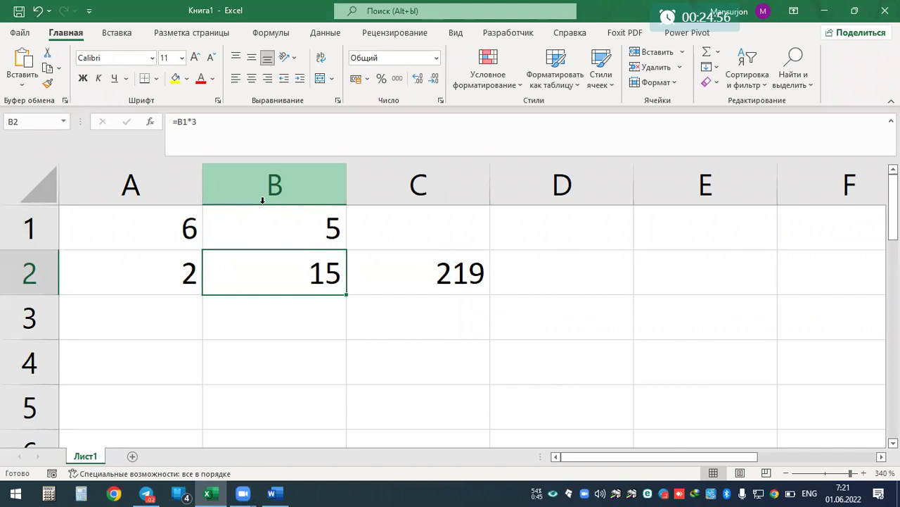
pyautogui.click(296, 218)
pyautogui.click(378, 274)
pyautogui.click(323, 225)
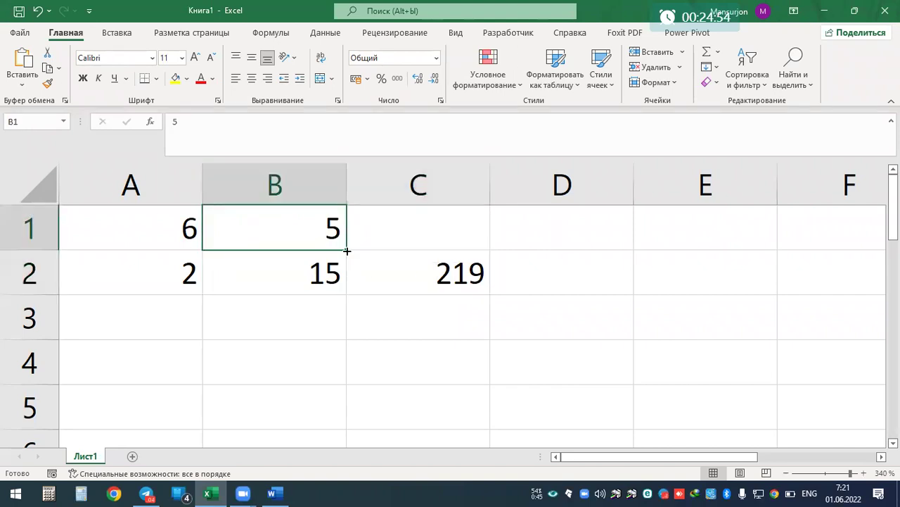
pyautogui.write('-5')
pyautogui.hotkey('ctrl', 'Return')
pyautogui.write('15')
pyautogui.press('Return')
pyautogui.press('Up')
pyautogui.write('-15')
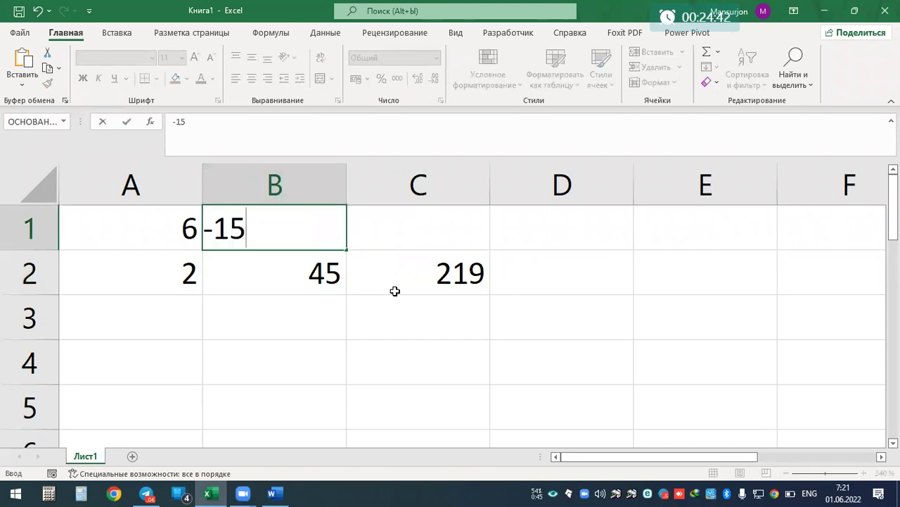
pyautogui.press('Return')
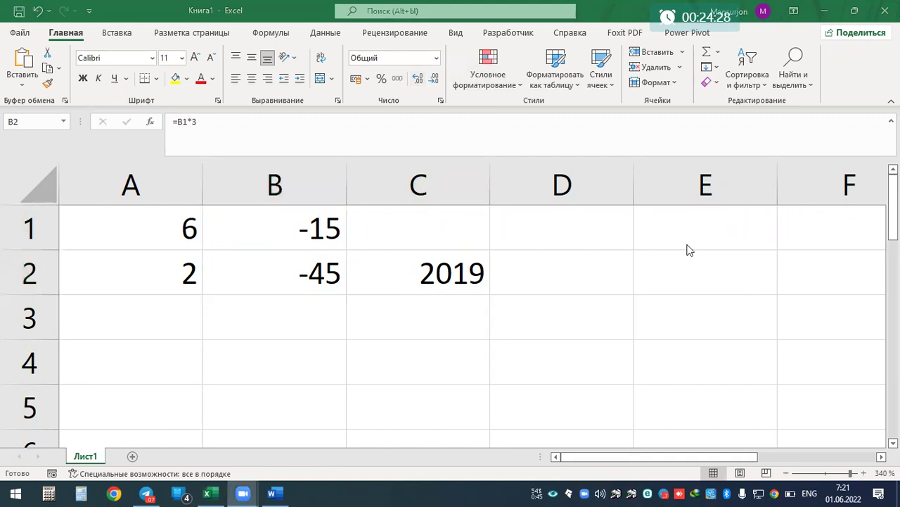
# Step: Below the equations, type 'B1= 5, -5 , 15' and the note '-15 qanoatlantirmaydi.'
pyautogui.click(285, 491)
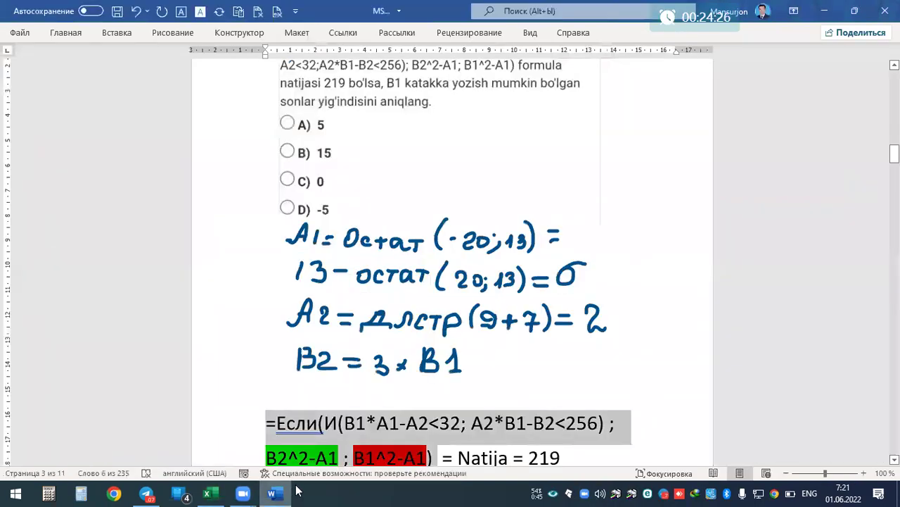
pyautogui.scroll(-3, 446, 310)
pyautogui.scroll(-4, 445, 310)
pyautogui.scroll(-4, 445, 309)
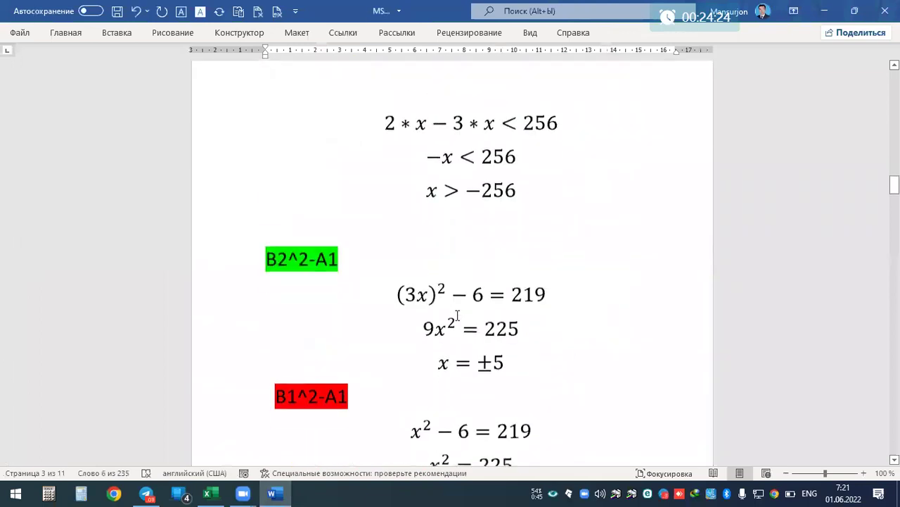
pyautogui.scroll(-2, 550, 398)
pyautogui.doubleClick(552, 406)
pyautogui.click(552, 400)
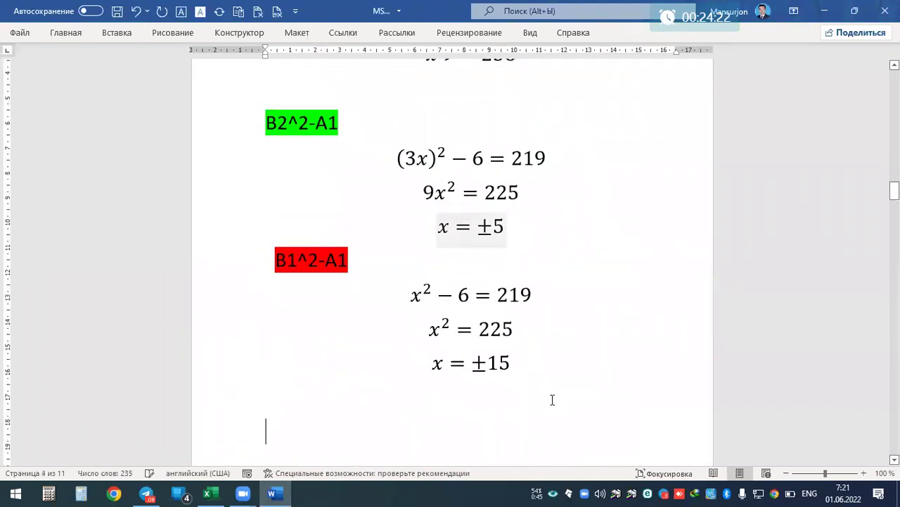
pyautogui.write('Javob')
pyautogui.press('BackSpace')
pyautogui.press('BackSpace')
pyautogui.press('BackSpace')
pyautogui.press('BackSpace')
pyautogui.press('BackSpace')
pyautogui.write('B1= 5, -5 , 15')
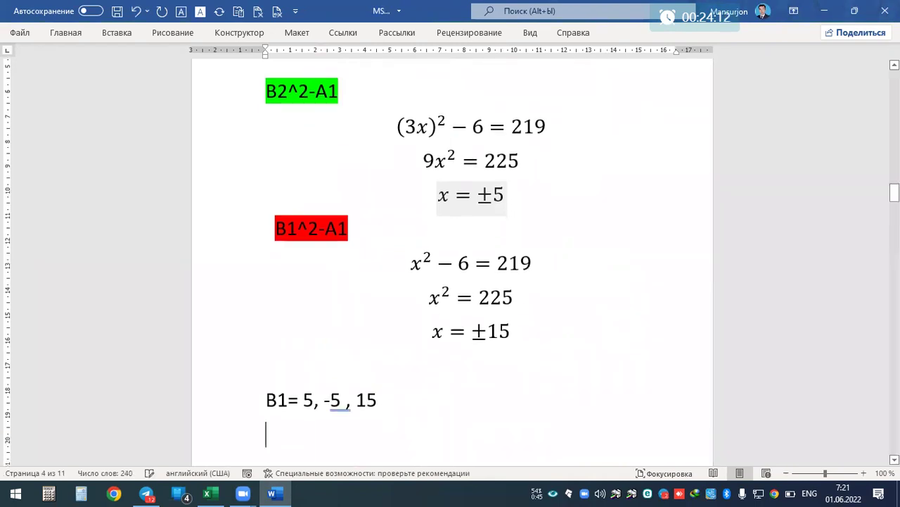
pyautogui.write('-15 qanoatlantirmaydi.')
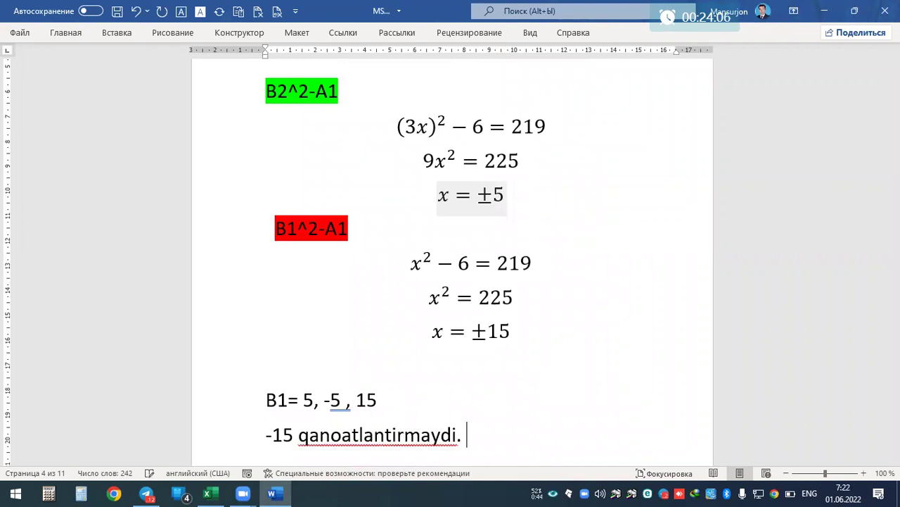
# Step: On a new line, add the equation 5+(-5)+15=15
pyautogui.press('Return')
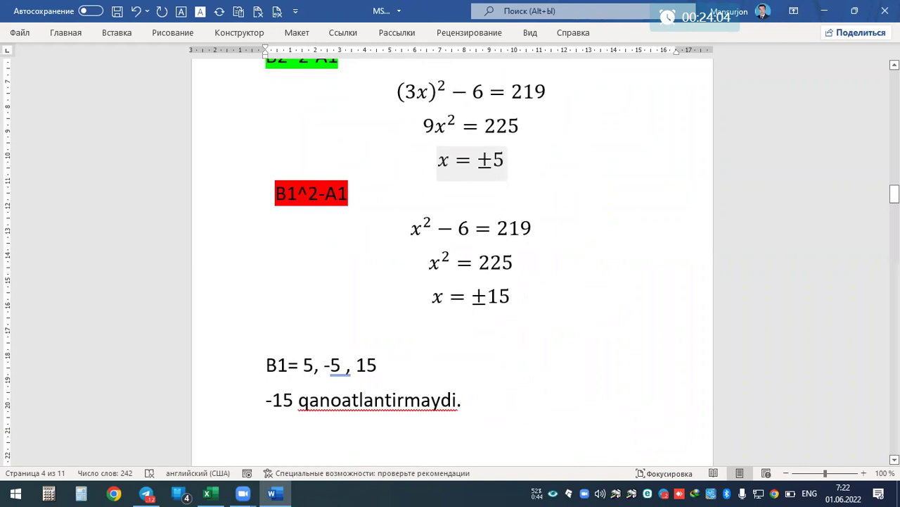
pyautogui.hotkey('alt', '=')
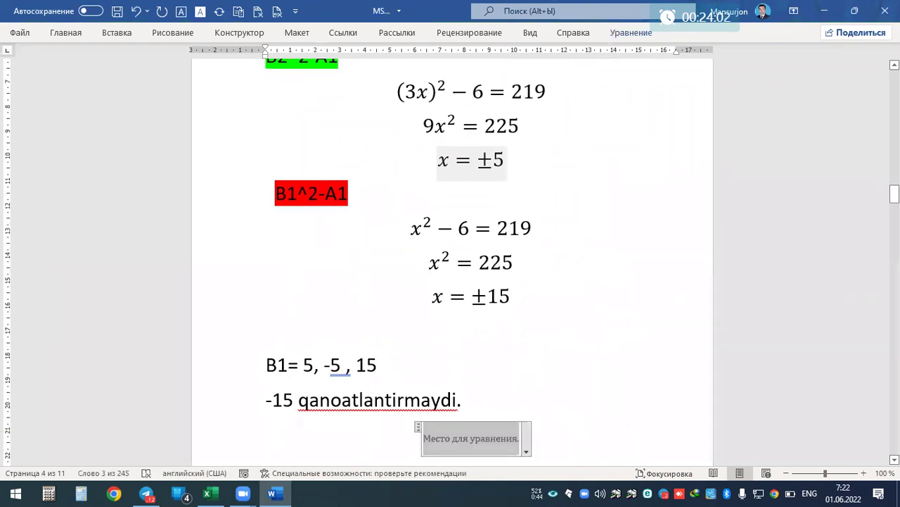
pyautogui.write('5-')
pyautogui.press('BackSpace')
pyautogui.press('BackSpace')
pyautogui.write('5+(')
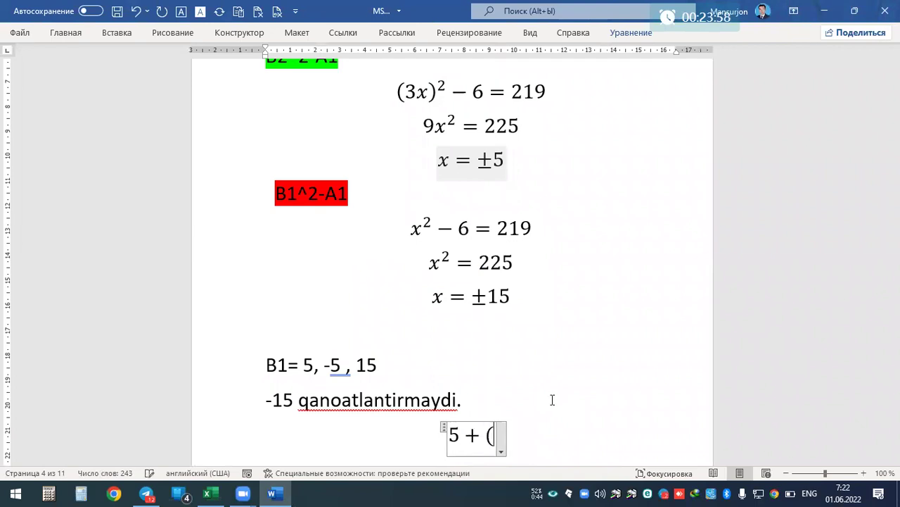
pyautogui.write('-5)+15=')
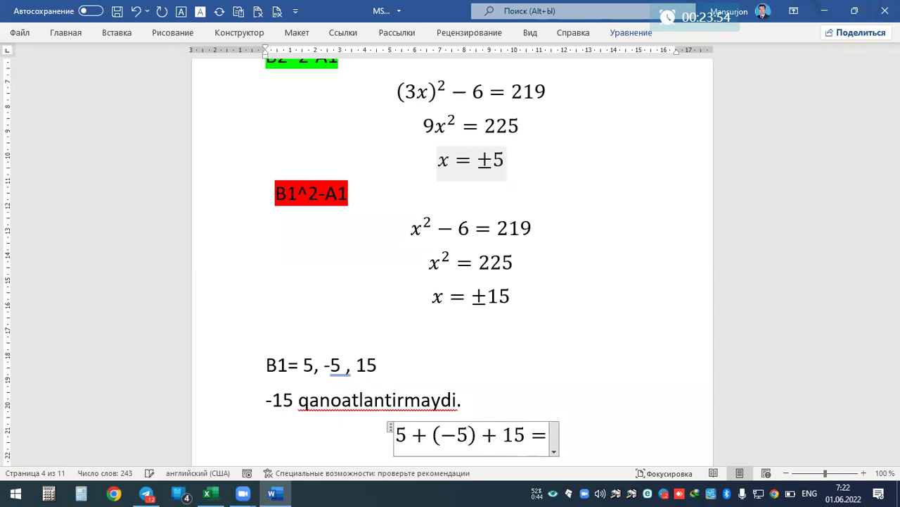
pyautogui.write('15')
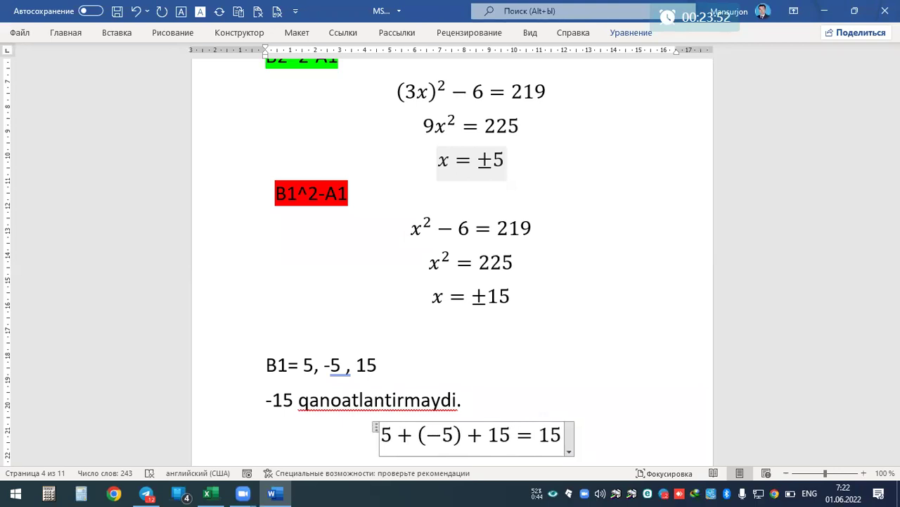
pyautogui.click(506, 399)
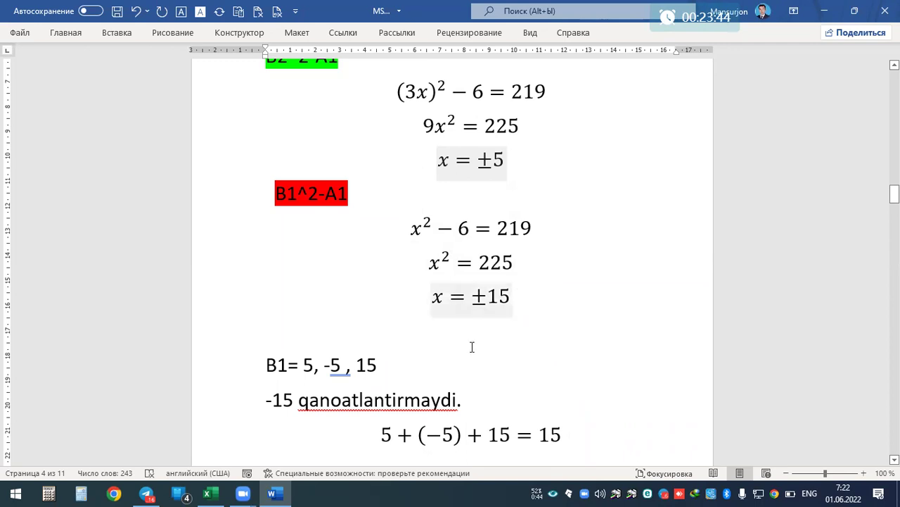
# Step: Underline B2^2-A1 and B1^2-A1 in question 15's formula with the blue pen
pyautogui.scroll(3, 517, 293)
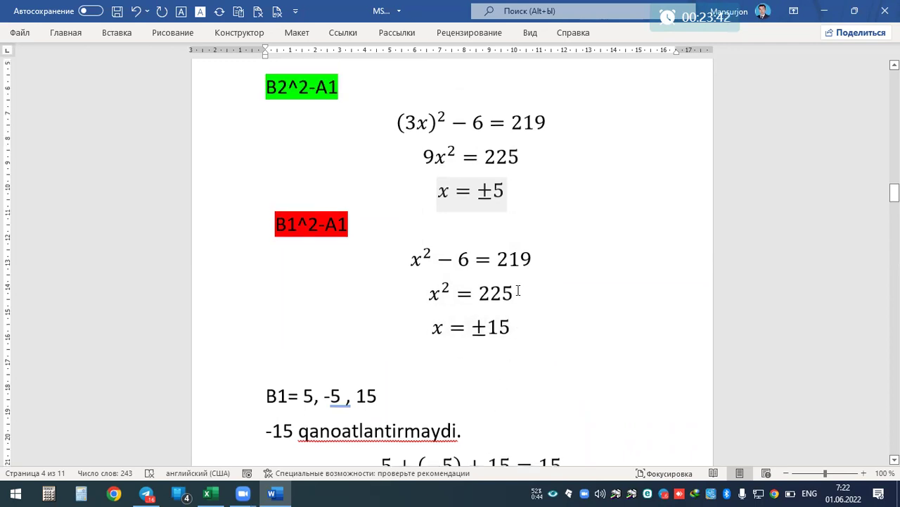
pyautogui.scroll(2, 621, 181)
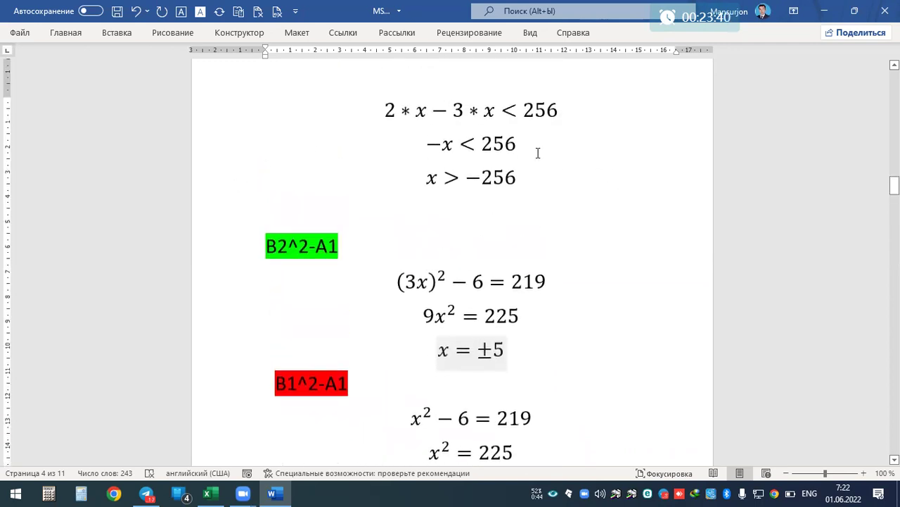
pyautogui.scroll(-1, 257, 195)
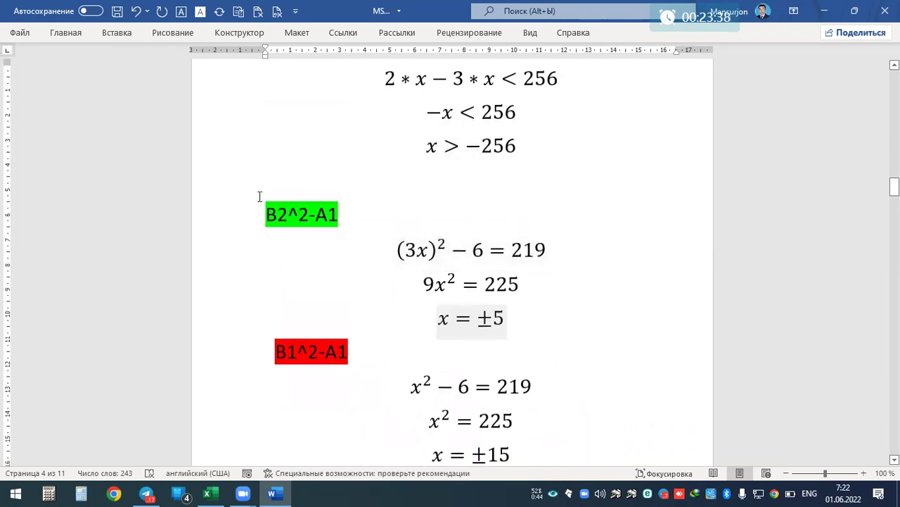
pyautogui.moveTo(294, 210); pyautogui.dragTo(373, 211)
pyautogui.scroll(9, 373, 211)
pyautogui.scroll(8, 373, 215)
pyautogui.scroll(3, 373, 214)
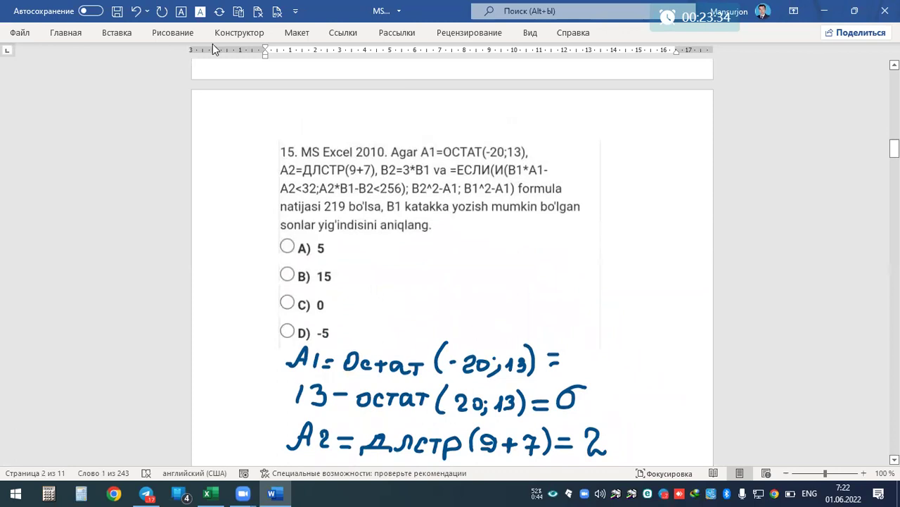
pyautogui.click(173, 33)
pyautogui.click(149, 58)
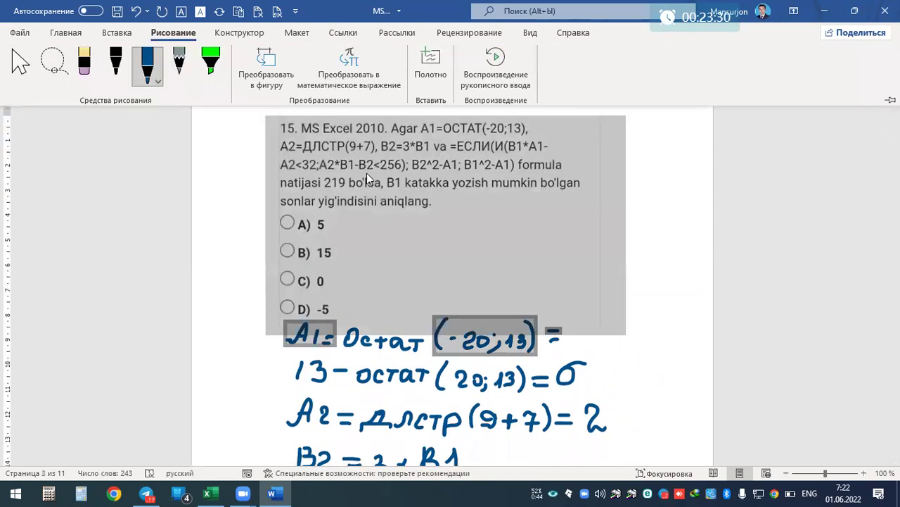
pyautogui.moveTo(413, 170); pyautogui.dragTo(512, 171)
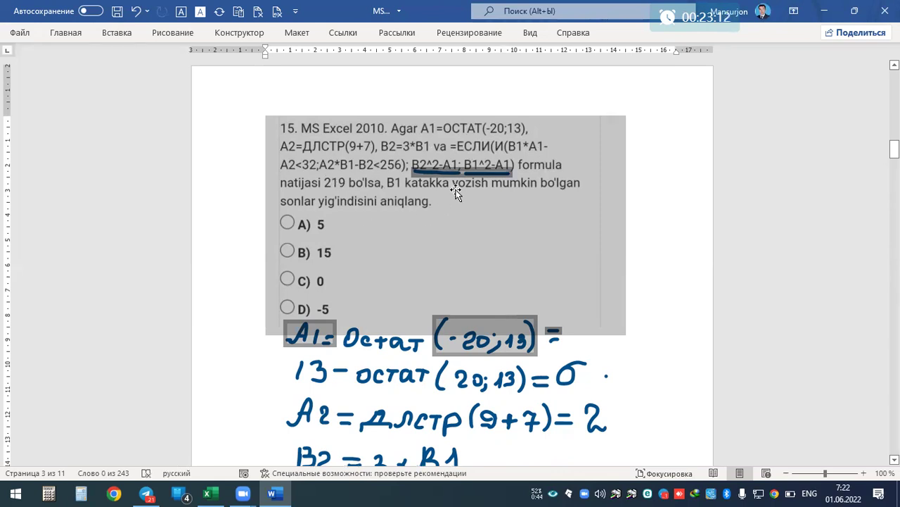
pyautogui.click(444, 171)
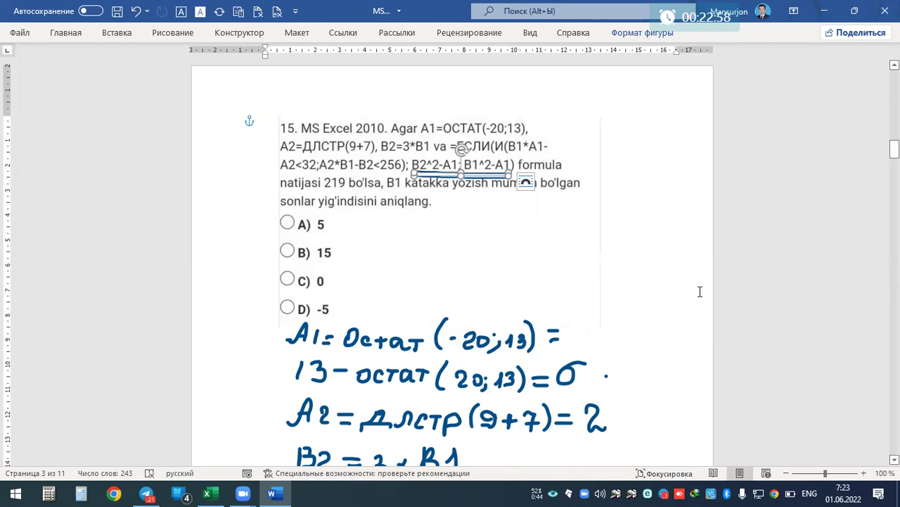
pyautogui.click(658, 364)
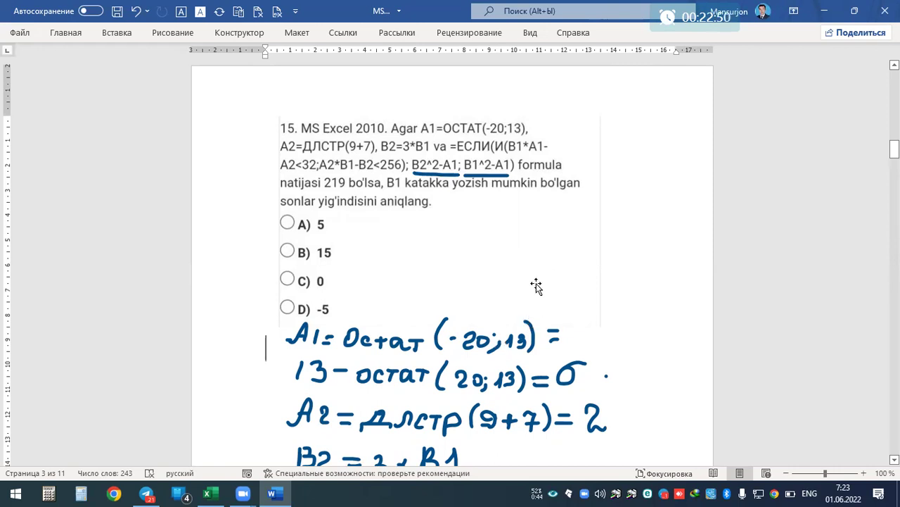
pyautogui.scroll(-3, 542, 289)
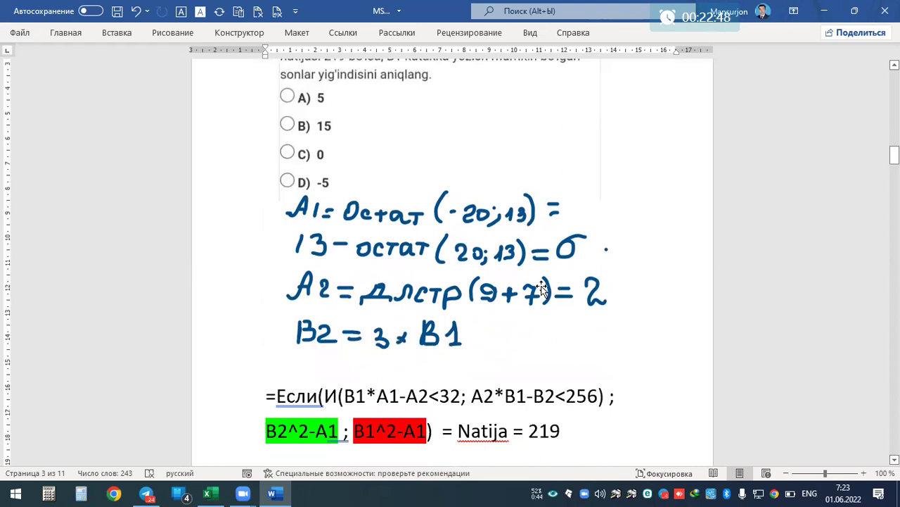
pyautogui.scroll(5, 533, 261)
pyautogui.scroll(-1, 415, 245)
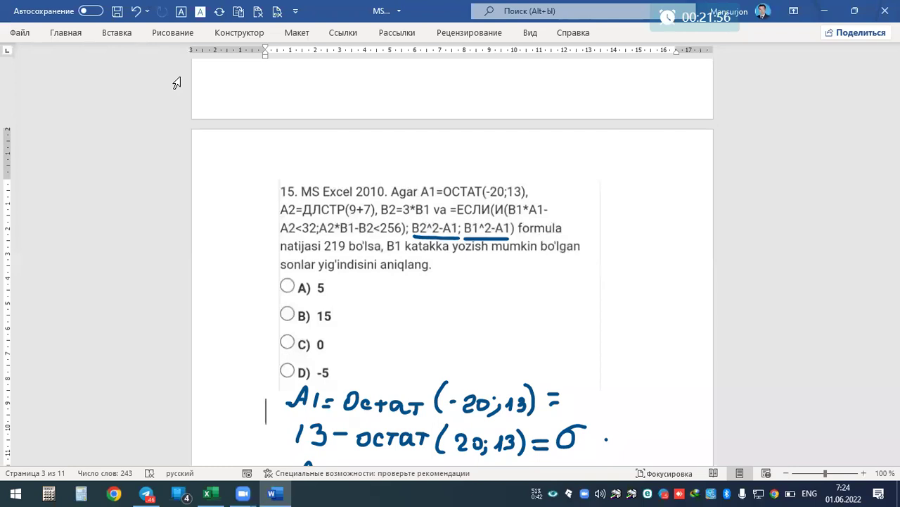
# Step: Scroll past question 15's working to question 16 on finding the second "a" in A1
pyautogui.scroll(-1, 468, 301)
pyautogui.scroll(-2, 468, 301)
pyautogui.scroll(-2, 470, 304)
pyautogui.scroll(-3, 471, 304)
pyautogui.scroll(-4, 468, 305)
pyautogui.scroll(-9, 469, 305)
pyautogui.scroll(-7, 482, 304)
pyautogui.scroll(-3, 481, 304)
pyautogui.scroll(-2, 492, 299)
pyautogui.scroll(-1, 442, 287)
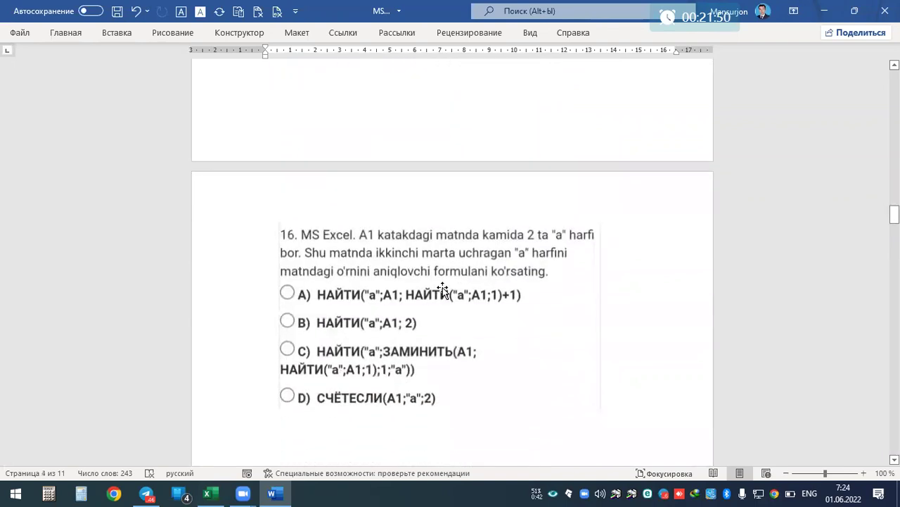
pyautogui.scroll(-1, 443, 287)
pyautogui.scroll(-2, 443, 287)
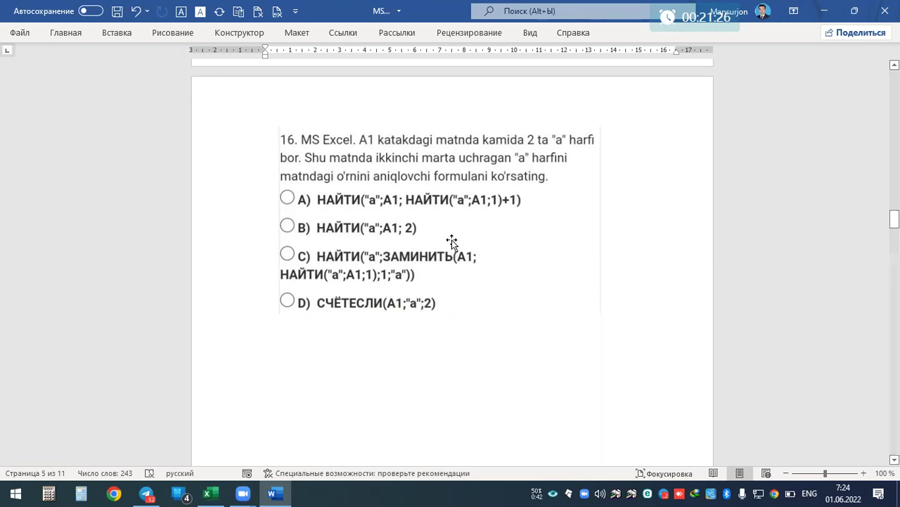
# Step: Below option D, type the syntax Найти(Qidirilayotgan matn; Matn; [O'rni]) and highlight its arguments
pyautogui.click(621, 308)
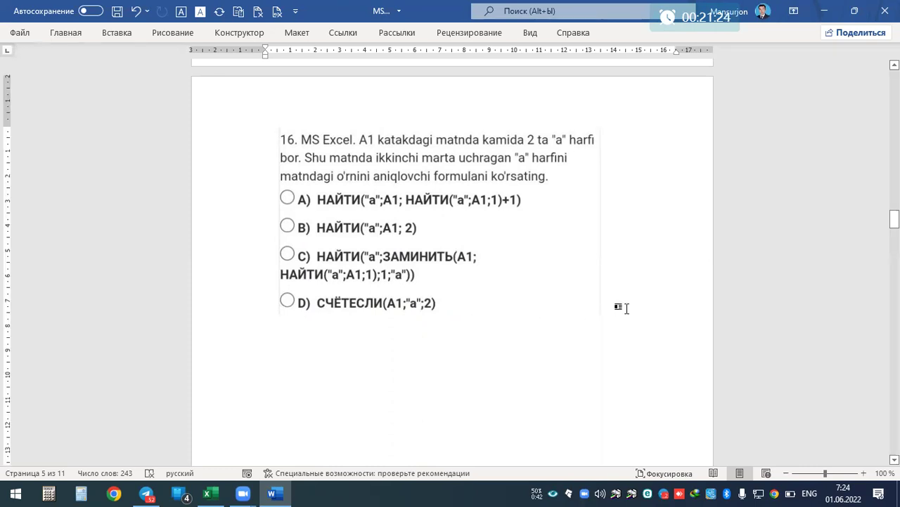
pyautogui.hotkey('alt', 'shift')
pyautogui.write('Найти(')
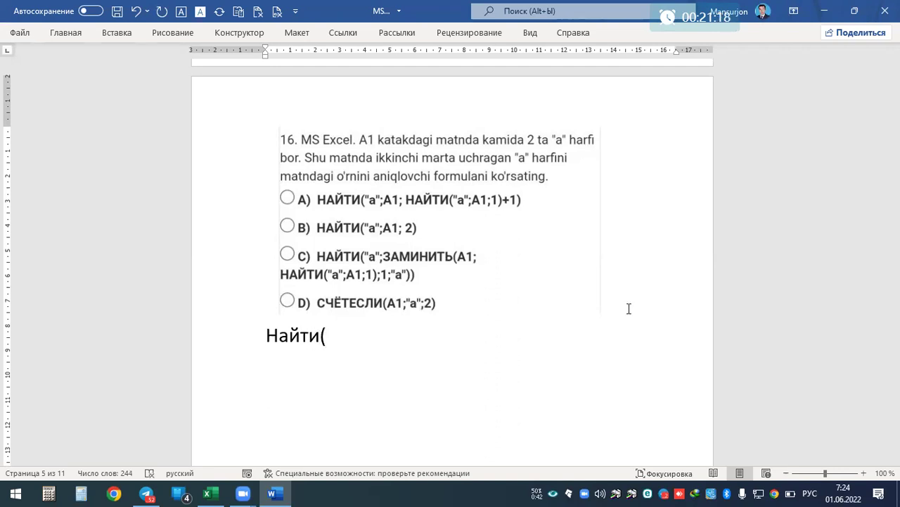
pyautogui.hotkey('alt', 'shift')
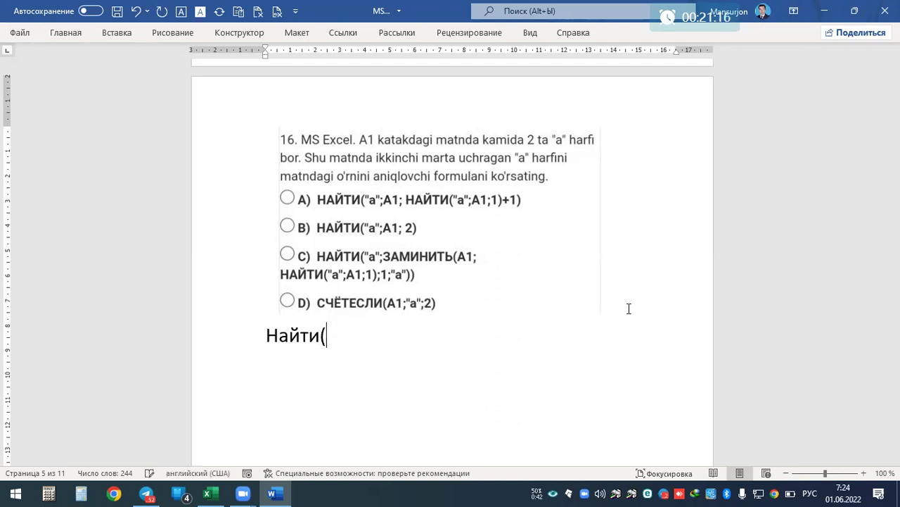
pyautogui.write('Qidiri')
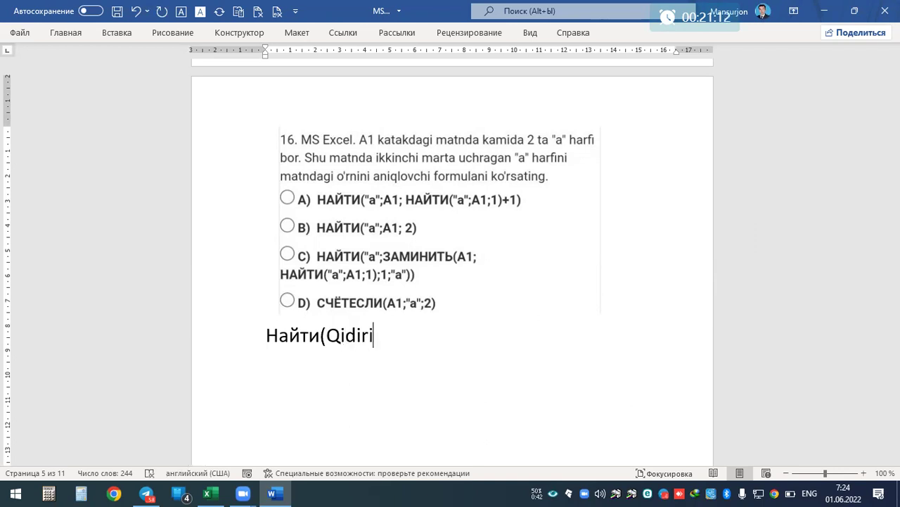
pyautogui.write('latyo')
pyautogui.press('BackSpace')
pyautogui.press('BackSpace')
pyautogui.press('BackSpace')
pyautogui.write('yotgan matn ;')
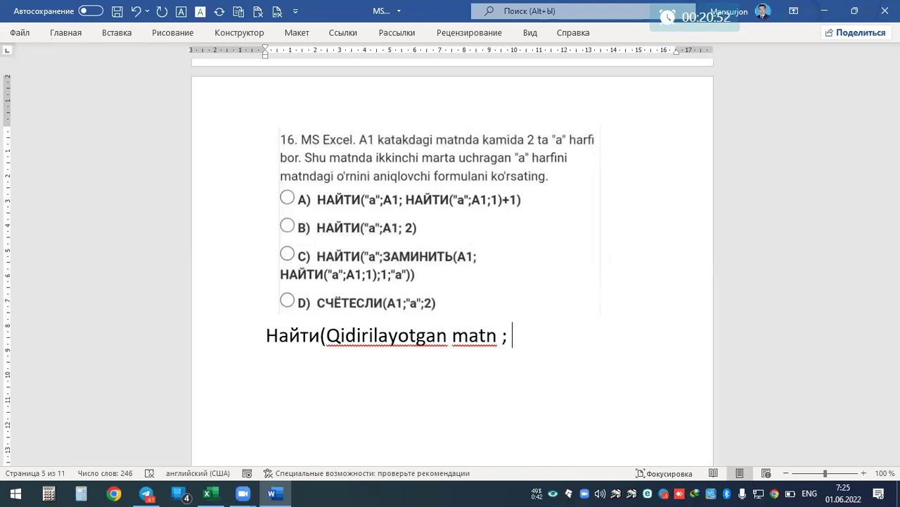
pyautogui.write('Matn')
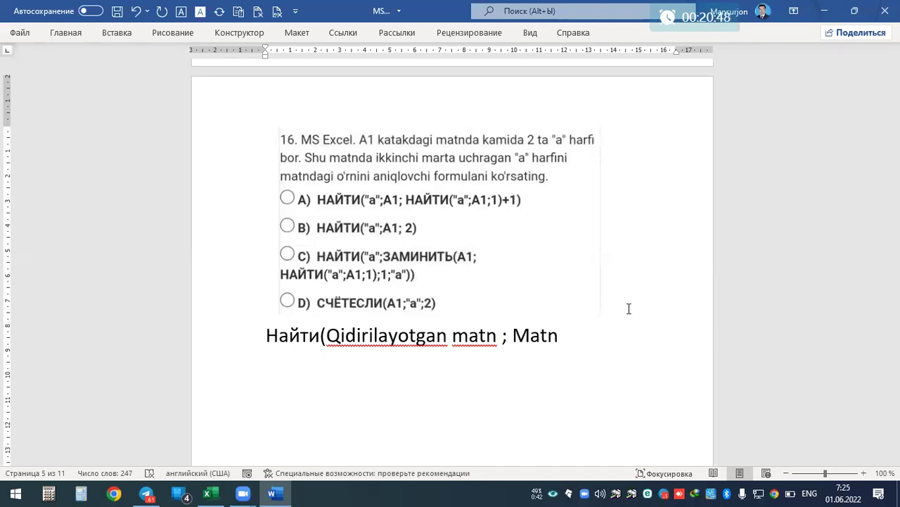
pyautogui.write('; ')
pyautogui.write('[')
pyautogui.write("O'rni")
pyautogui.write(')')
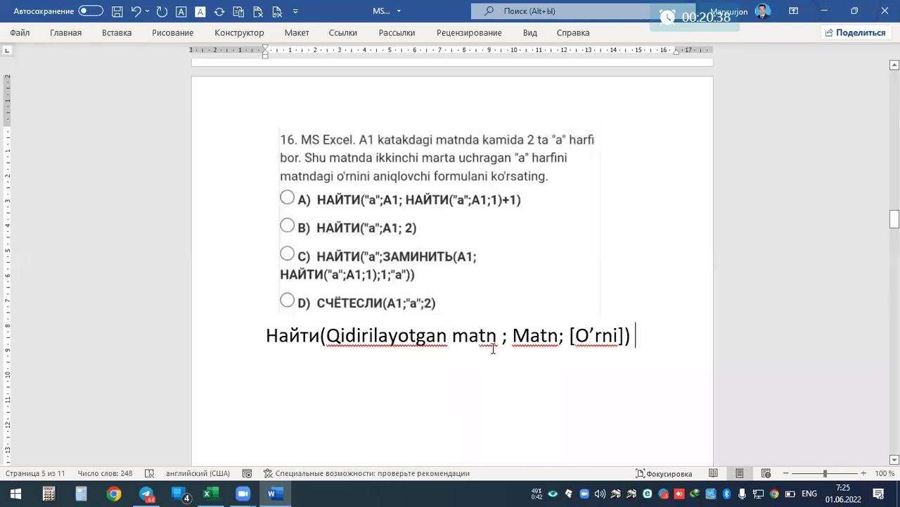
pyautogui.doubleClick(539, 335)
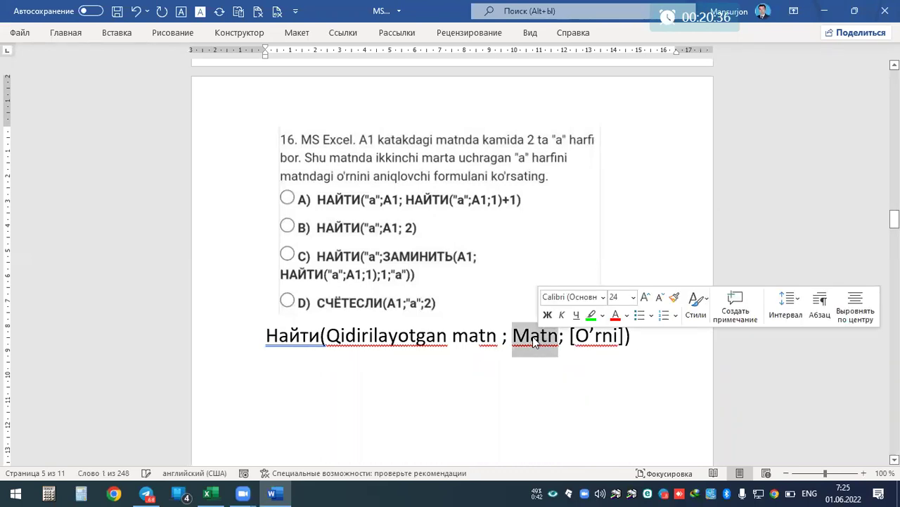
pyautogui.moveTo(501, 336)
pyautogui.mouseDown()
pyautogui.moveTo(302, 327)
pyautogui.moveTo(328, 336)
pyautogui.mouseUp()
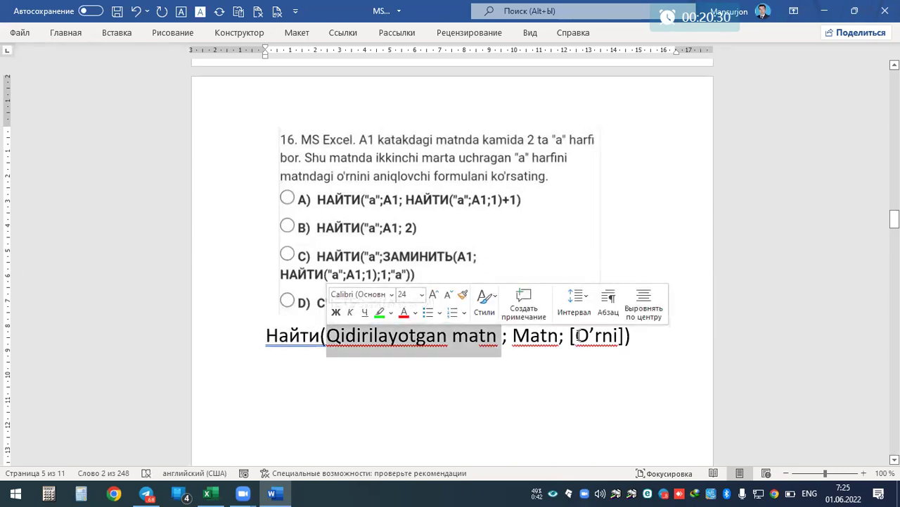
pyautogui.moveTo(576, 335); pyautogui.dragTo(616, 337)
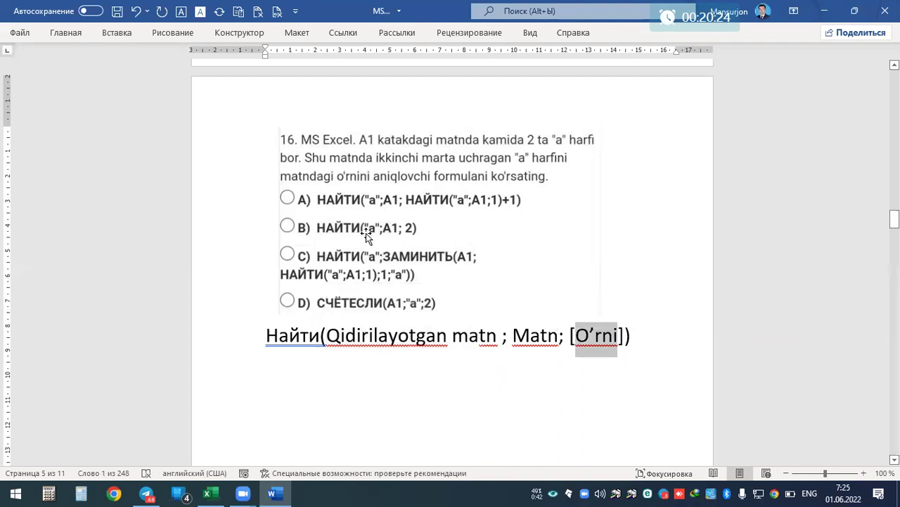
# Step: On a new line, write the example Найти("a"; A1;2)
pyautogui.click(659, 348)
pyautogui.press('Return')
pyautogui.write('Y')
pyautogui.press('BackSpace')
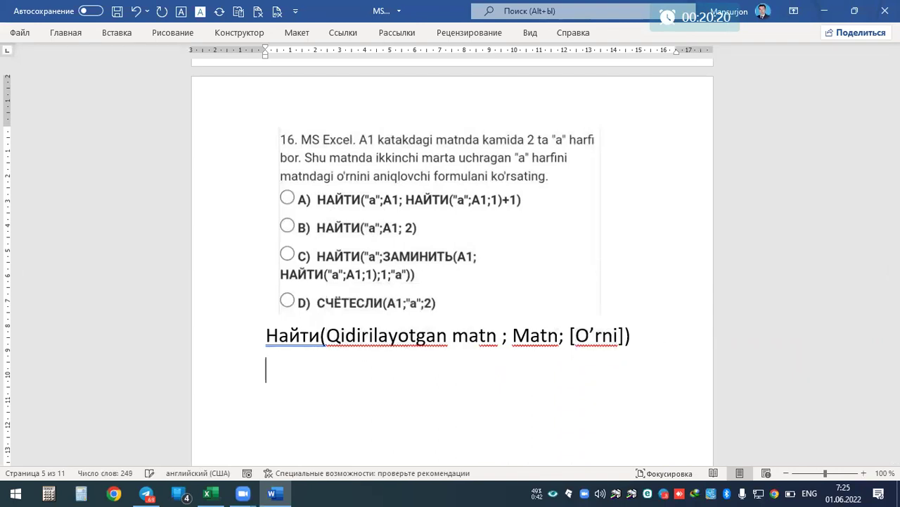
pyautogui.doubleClick(293, 345)
pyautogui.hotkey('ctrl', 'c')
pyautogui.click(293, 370)
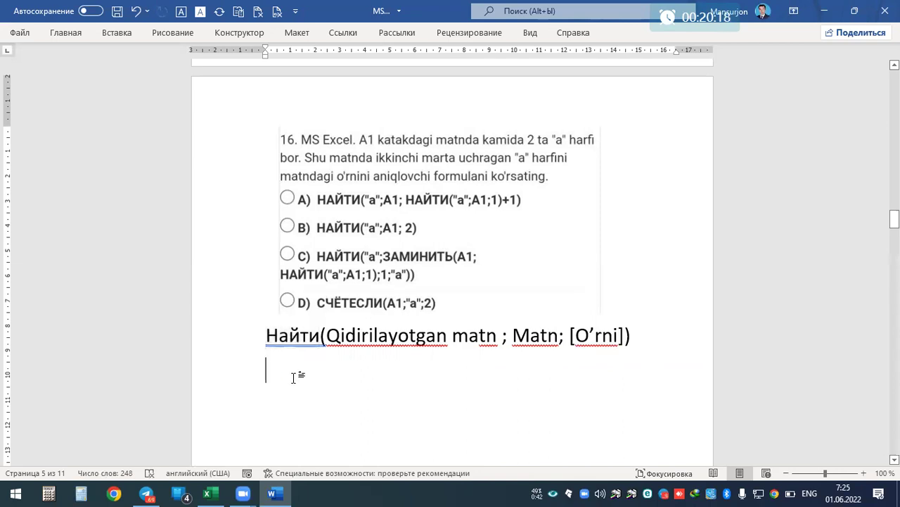
pyautogui.hotkey('ctrl', 'v')
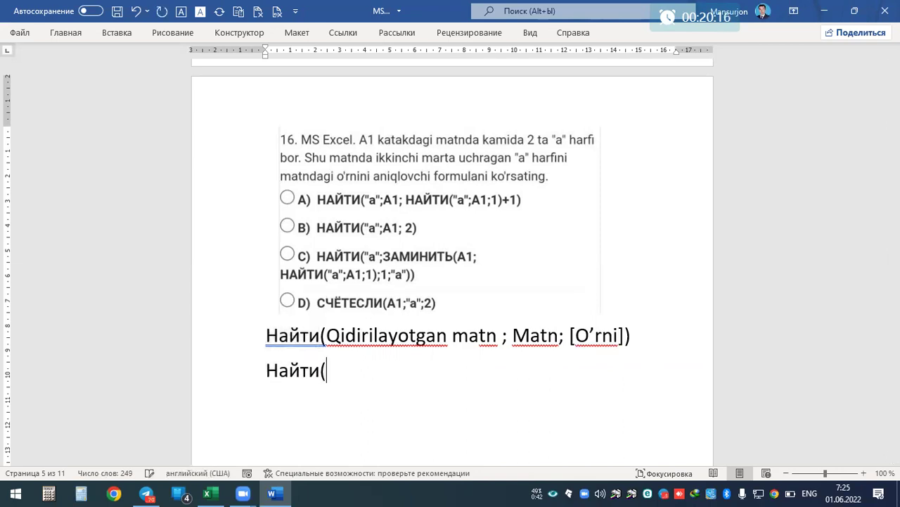
pyautogui.write('"')
pyautogui.write('a"')
pyautogui.write(';')
pyautogui.write('A1')
pyautogui.write(':')
pyautogui.write(';2')
pyautogui.write(')')
# Step: Add the explanation 'A1 katak ichidan "a" ni qidiradi. A1 ning 2 -begisidan boshlab'
pyautogui.press('Return')
pyautogui.write('A1 ')
pyautogui.write('katak ichidan ')
pyautogui.write('"a" ')
pyautogui.write('ni qidiradi.')
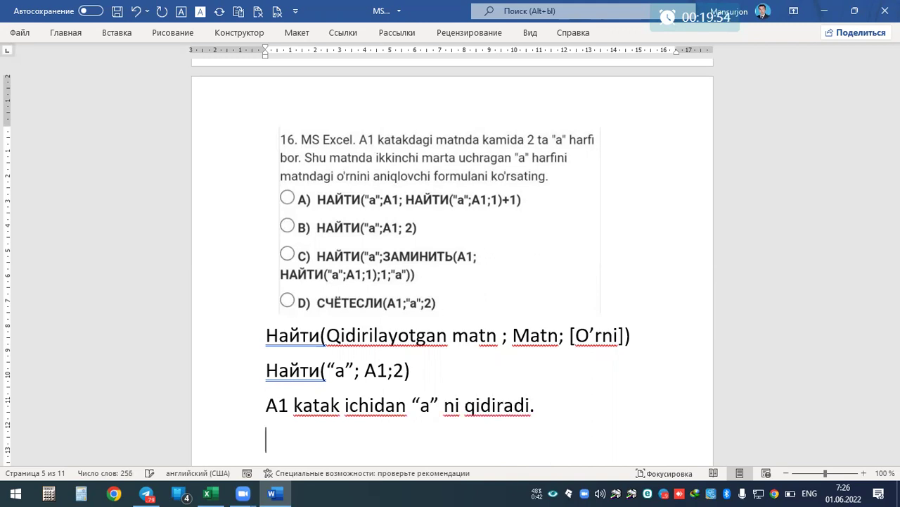
pyautogui.write(' A1 ning 2 ')
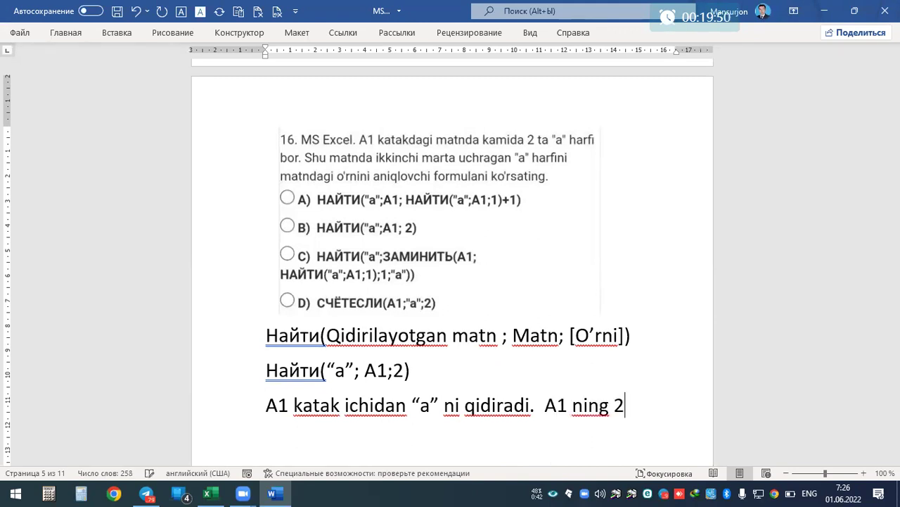
pyautogui.write('-be')
pyautogui.write('gisa')
pyautogui.press('BackSpace')
pyautogui.write('idan boshlan')
pyautogui.press('BackSpace')
pyautogui.write('b')
pyautogui.press('Return')
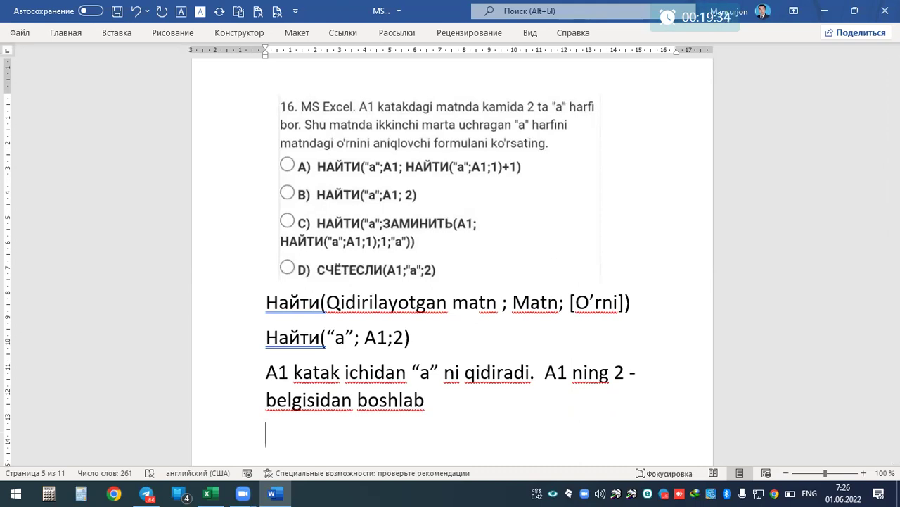
# Step: Insert a 6x5 table and label it with columns A, B and rows 1, 2
pyautogui.click(115, 33)
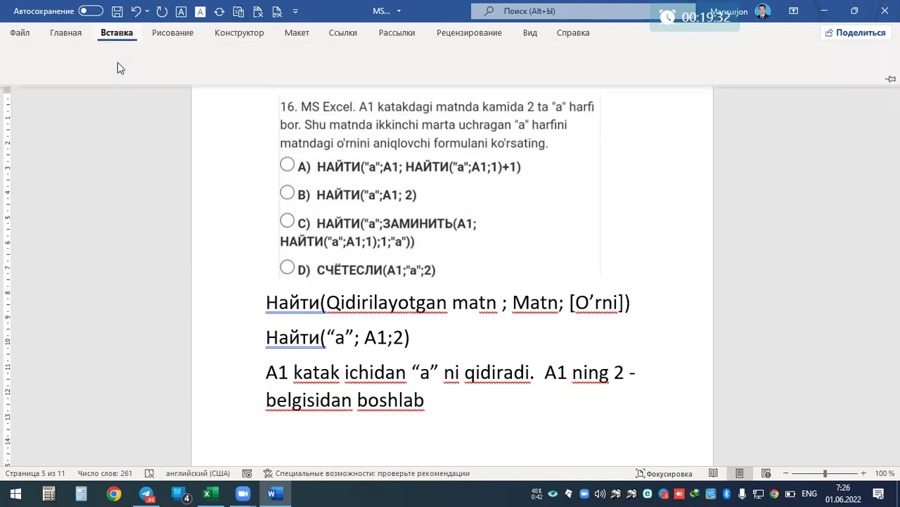
pyautogui.click(74, 76)
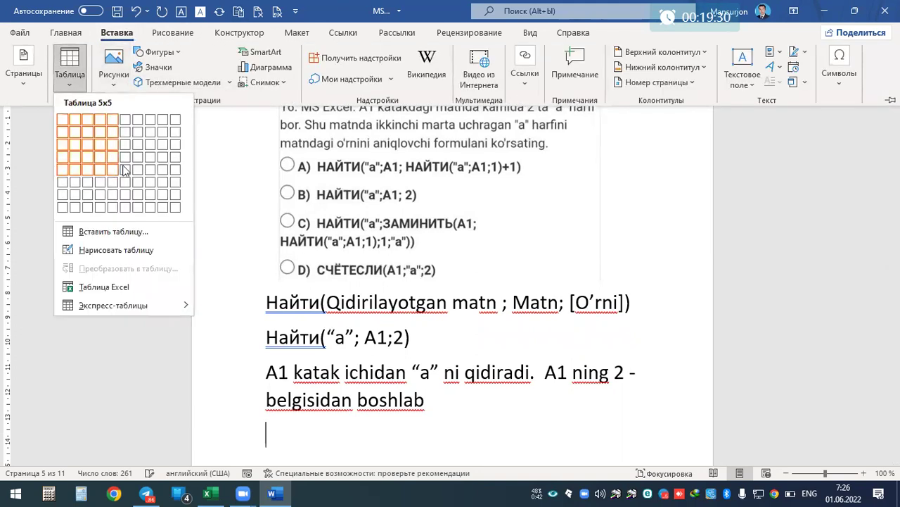
pyautogui.click(135, 171)
pyautogui.click(379, 350)
pyautogui.write('A ')
pyautogui.write('B')
pyautogui.click(310, 363)
pyautogui.write('1')
pyautogui.click(299, 391)
pyautogui.write('2')
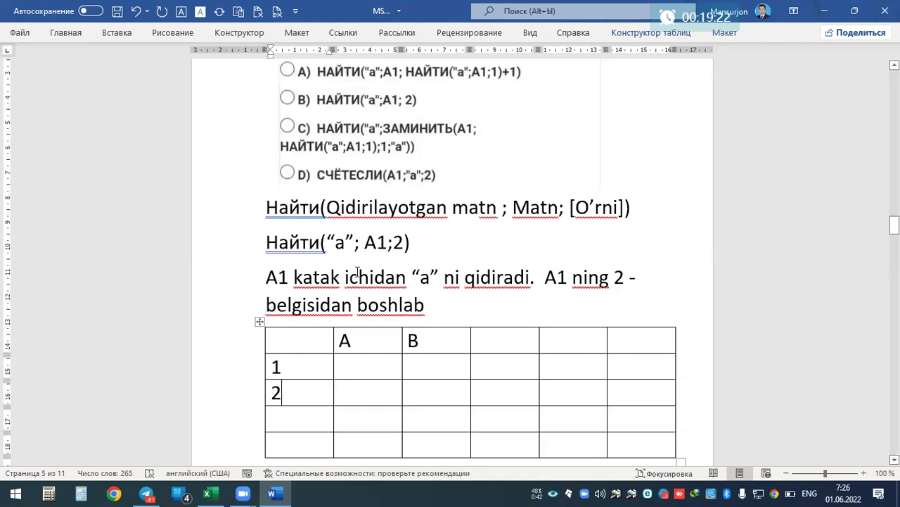
# Step: Put Найти("a"; A1;2) in cell B2, delete the three extra columns and widen the table
pyautogui.moveTo(254, 246); pyautogui.dragTo(391, 248)
pyautogui.hotkey('ctrl', 'c')
pyautogui.click(427, 391)
pyautogui.hotkey('ctrl', 'v')
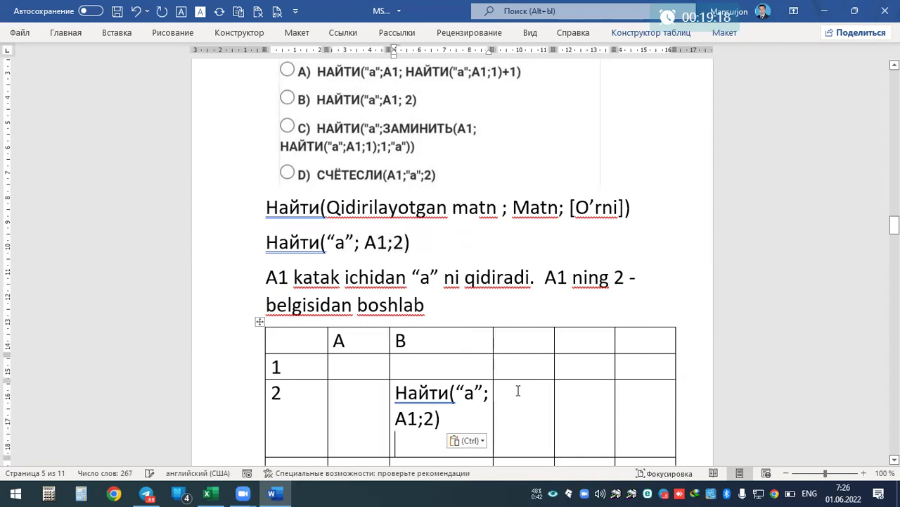
pyautogui.moveTo(518, 391); pyautogui.dragTo(627, 125)
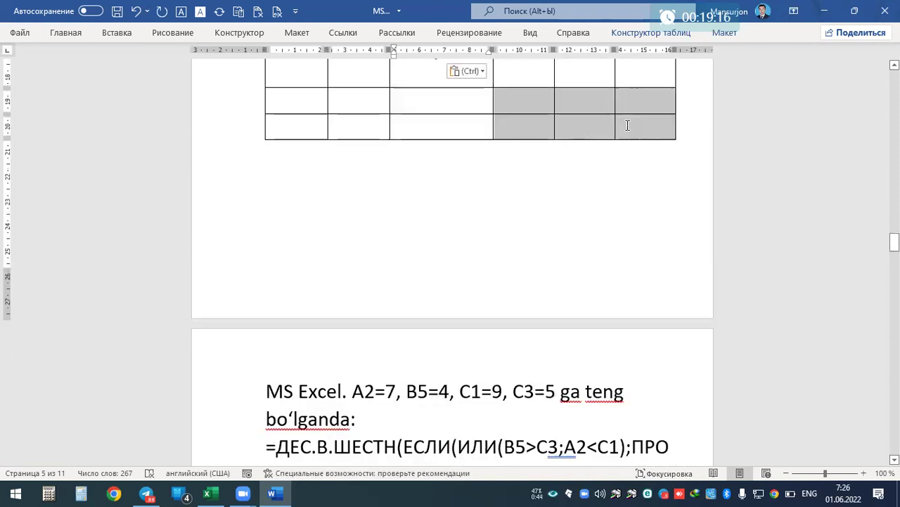
pyautogui.press('BackSpace')
pyautogui.scroll(2, 489, 254)
pyautogui.scroll(2, 489, 273)
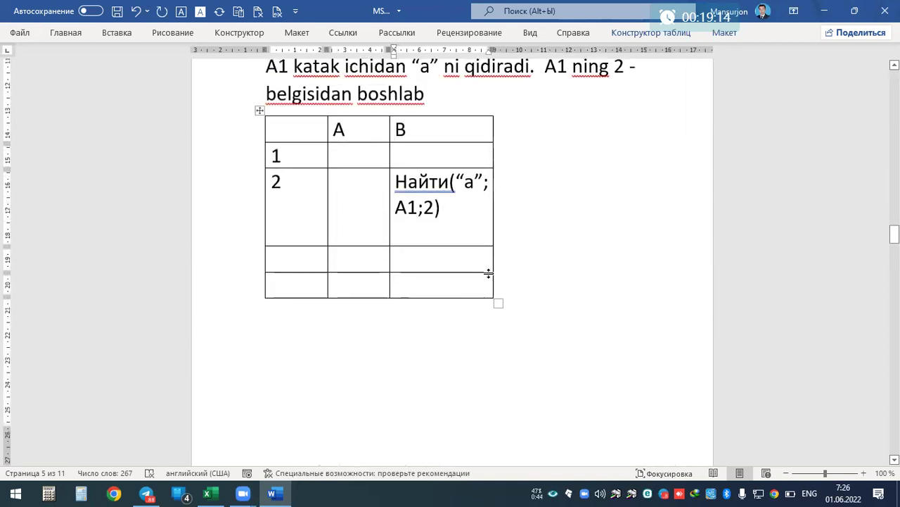
pyautogui.moveTo(493, 257); pyautogui.dragTo(664, 243)
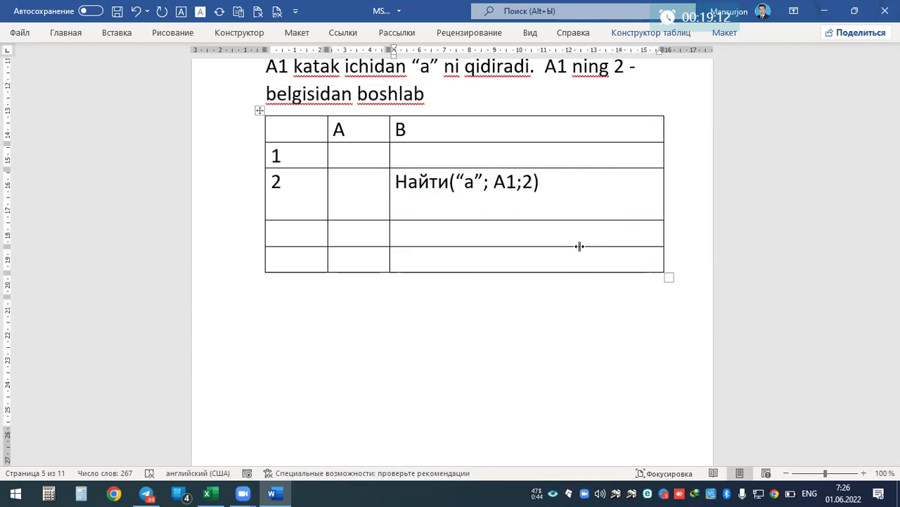
pyautogui.scroll(2, 580, 246)
pyautogui.scroll(1, 493, 267)
pyautogui.click(366, 283)
# Step: Enter 'ahmad' in cell A1 and highlight the formula's "a", A1 and 2 arguments
pyautogui.write('ahmad')
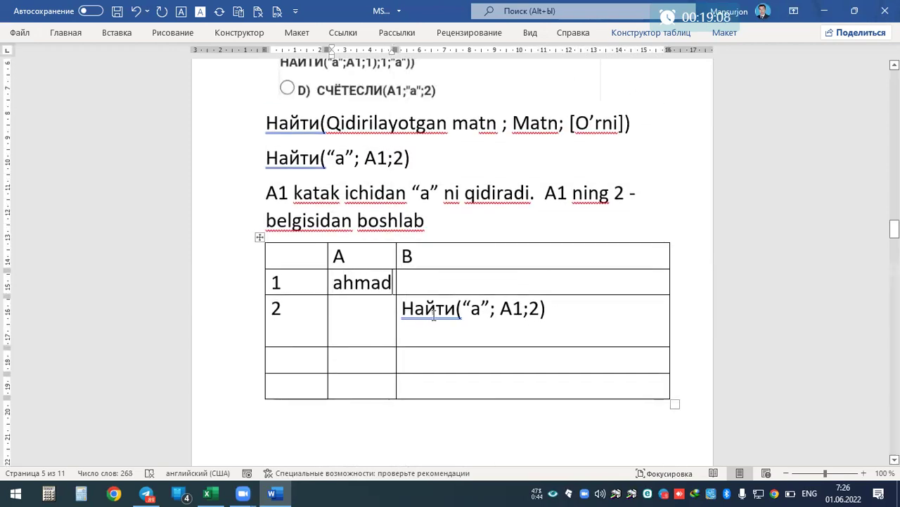
pyautogui.doubleClick(476, 309)
pyautogui.moveTo(484, 309); pyautogui.dragTo(527, 310)
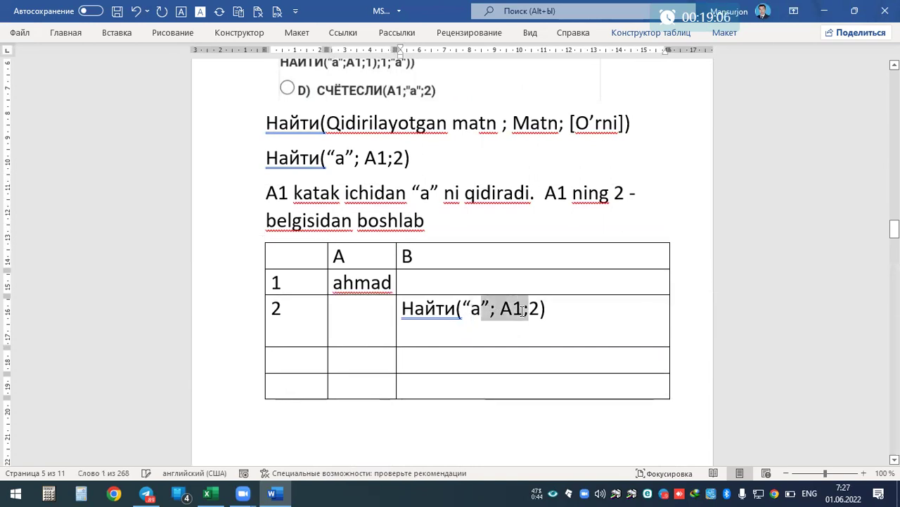
pyautogui.click(493, 310)
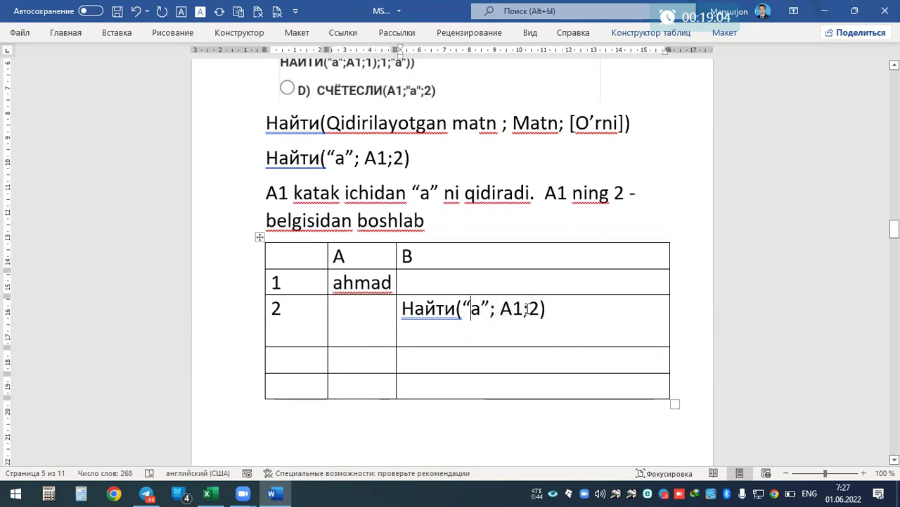
pyautogui.doubleClick(534, 308)
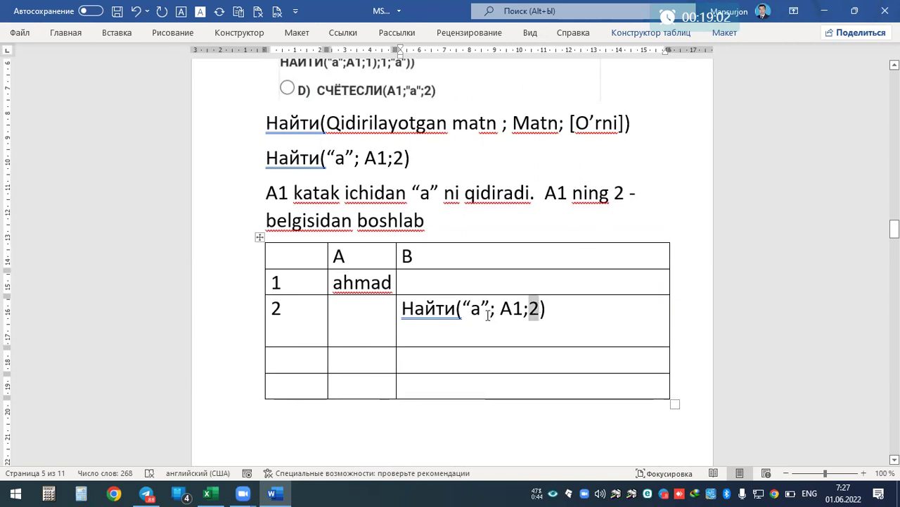
pyautogui.moveTo(499, 310); pyautogui.dragTo(463, 309)
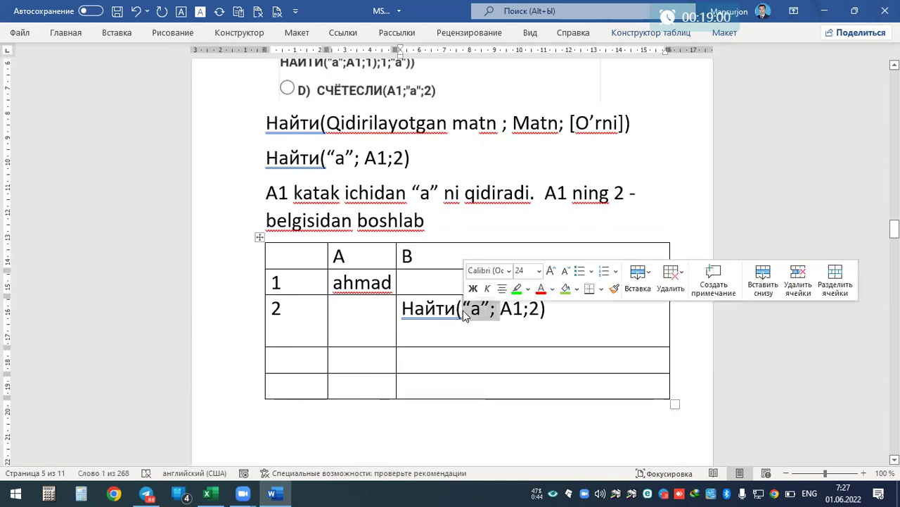
pyautogui.click(405, 355)
# Step: Add a second line in B2 rewriting the formula as Найти("a"; "hmad")
pyautogui.click(553, 317)
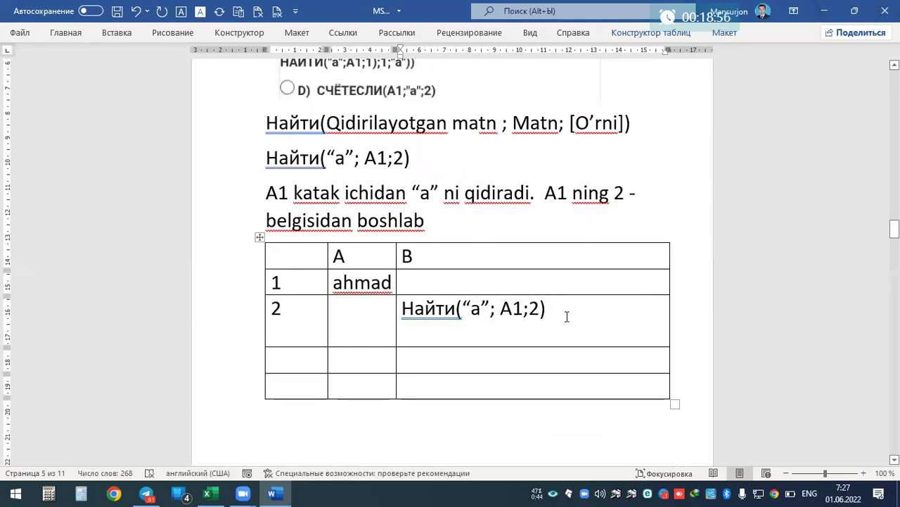
pyautogui.tripleClick(553, 312)
pyautogui.hotkey('ctrl', 'c')
pyautogui.click(573, 307)
pyautogui.press('Return')
pyautogui.hotkey('ctrl', 'v')
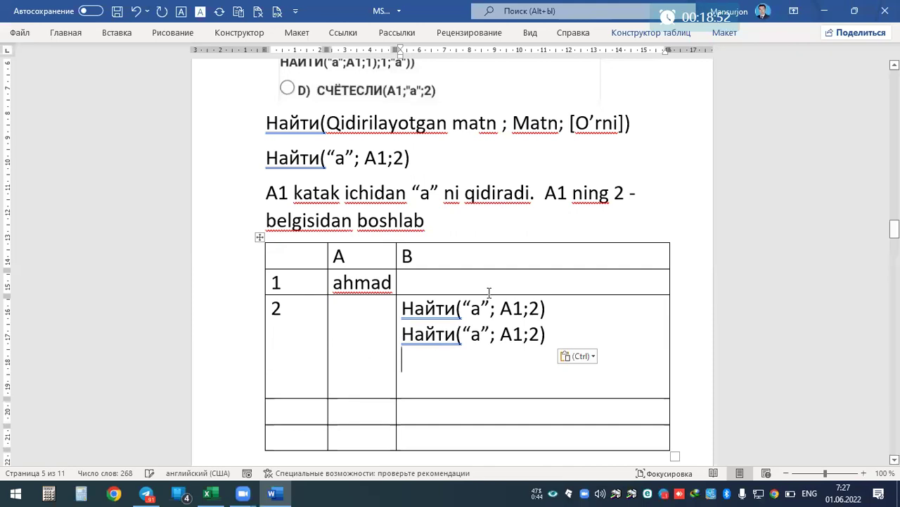
pyautogui.moveTo(330, 284); pyautogui.dragTo(390, 282)
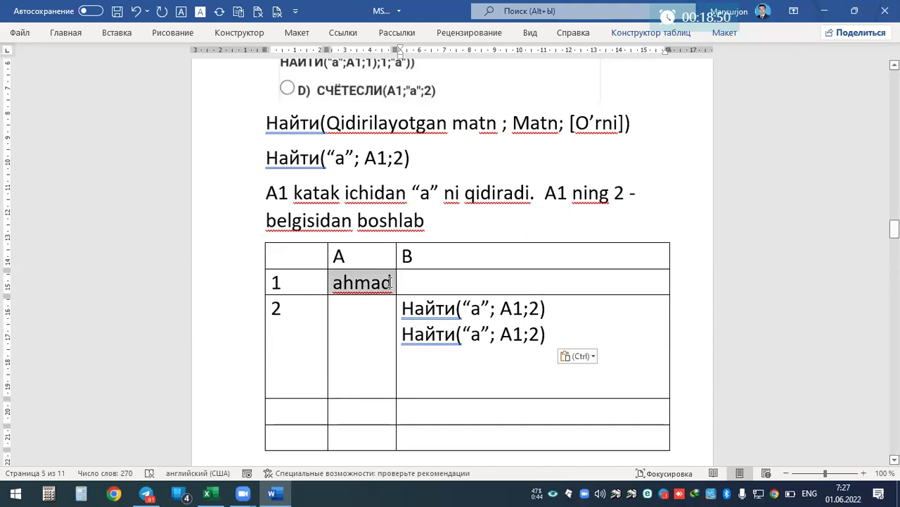
pyautogui.hotkey('ctrl', 'c')
pyautogui.moveTo(500, 333); pyautogui.dragTo(539, 335)
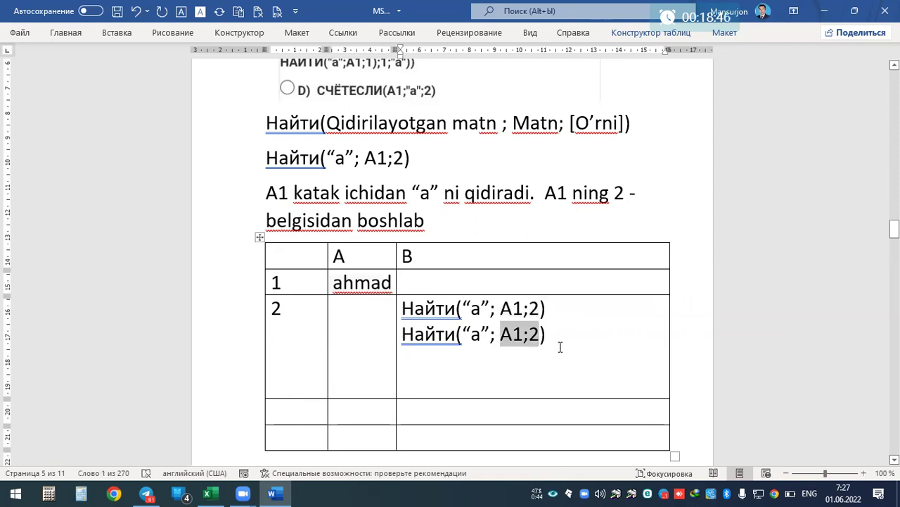
pyautogui.press('Delete')
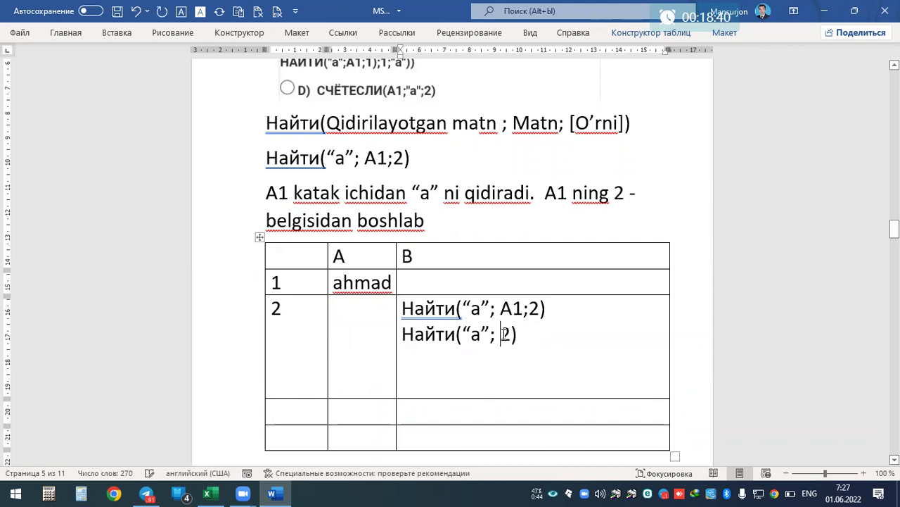
pyautogui.write('“hmad')
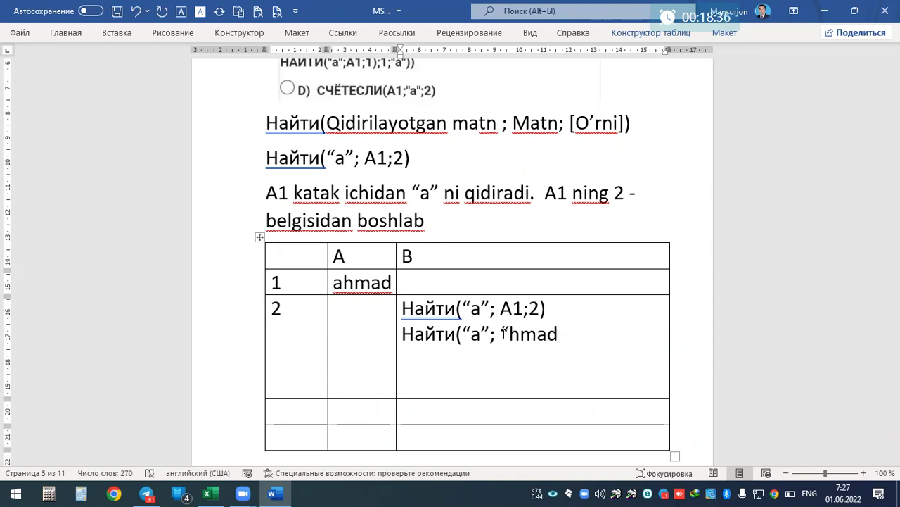
pyautogui.write(')')
pyautogui.press('BackSpace')
pyautogui.write('”)')
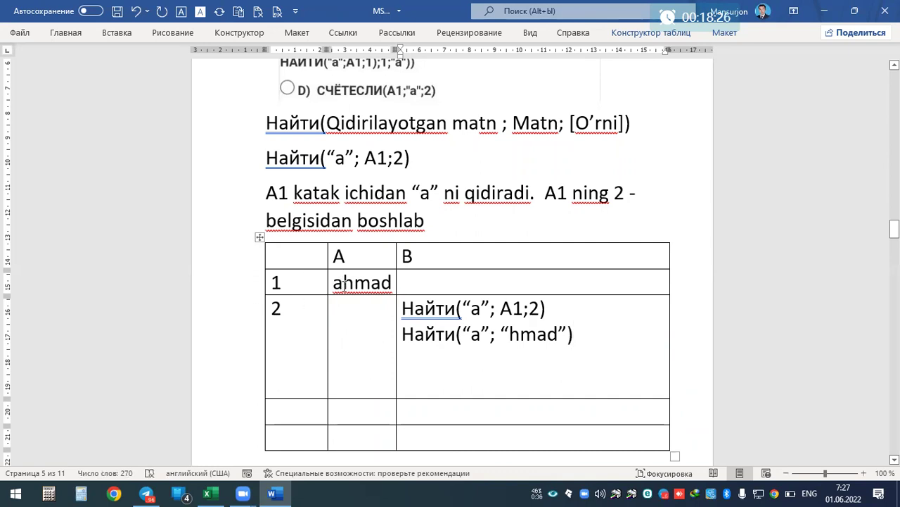
# Step: Point out the letters of ahmad and hmad to show where the search starts
pyautogui.doubleClick(337, 283)
pyautogui.click(336, 284)
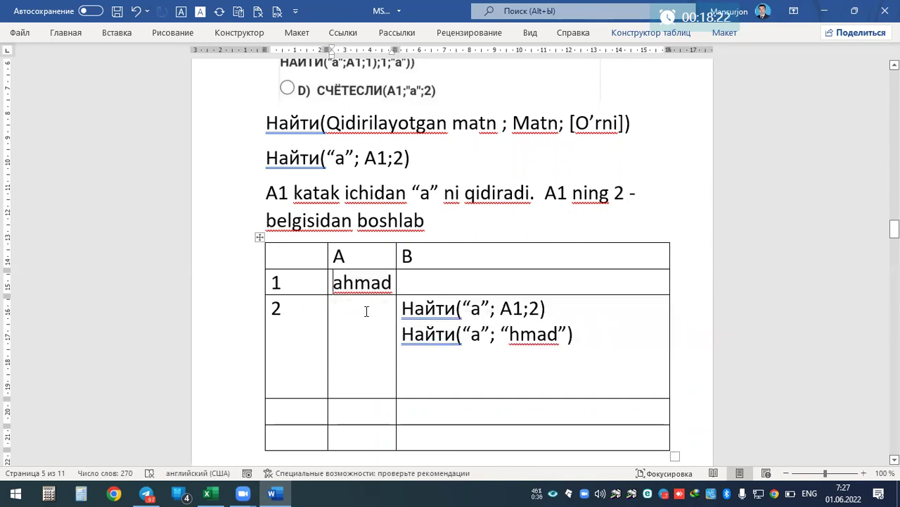
pyautogui.moveTo(335, 284); pyautogui.dragTo(341, 288)
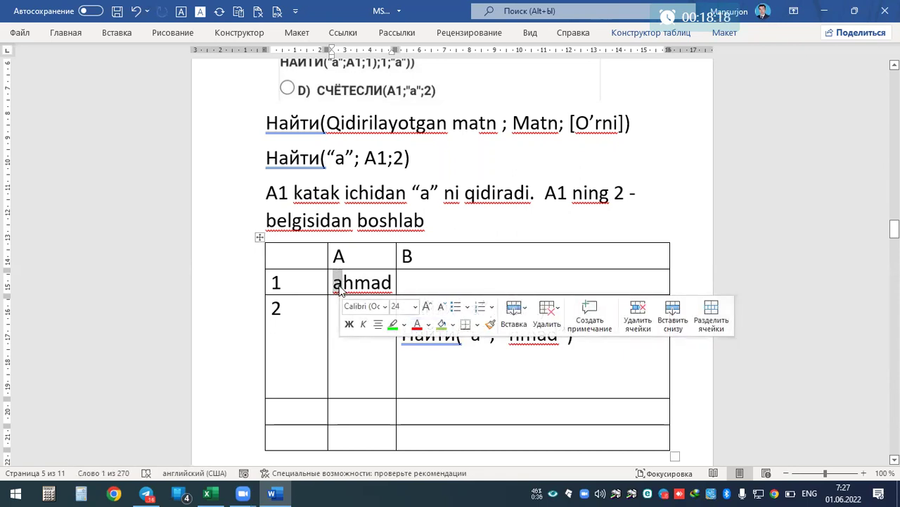
pyautogui.moveTo(427, 310); pyautogui.dragTo(414, 307)
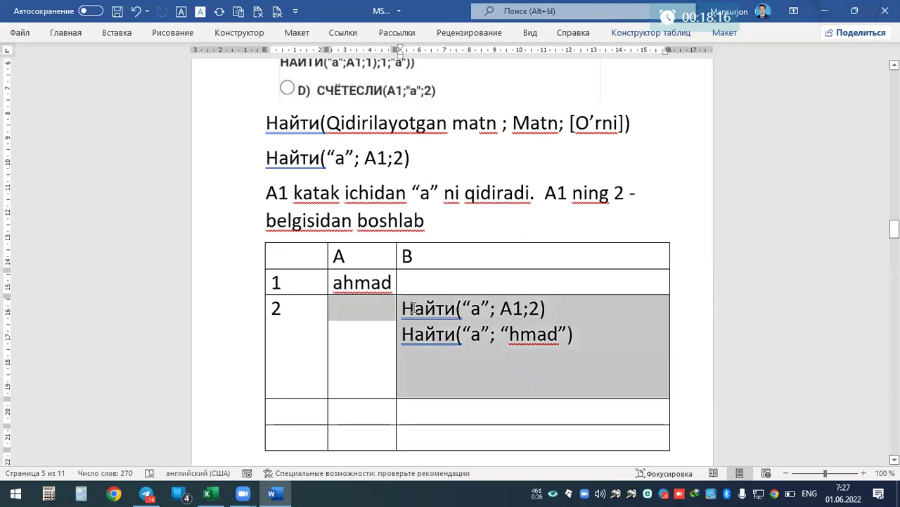
pyautogui.click(415, 307)
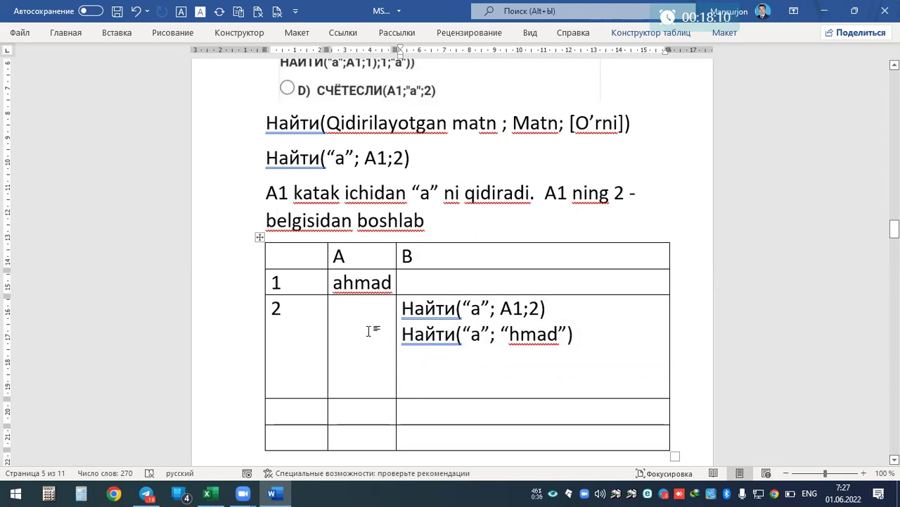
pyautogui.click(510, 335)
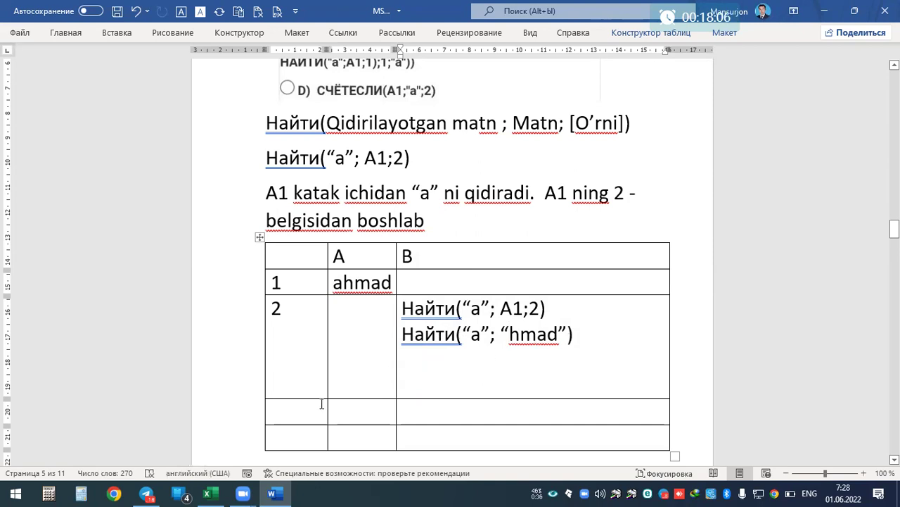
pyautogui.moveTo(550, 305); pyautogui.dragTo(403, 308)
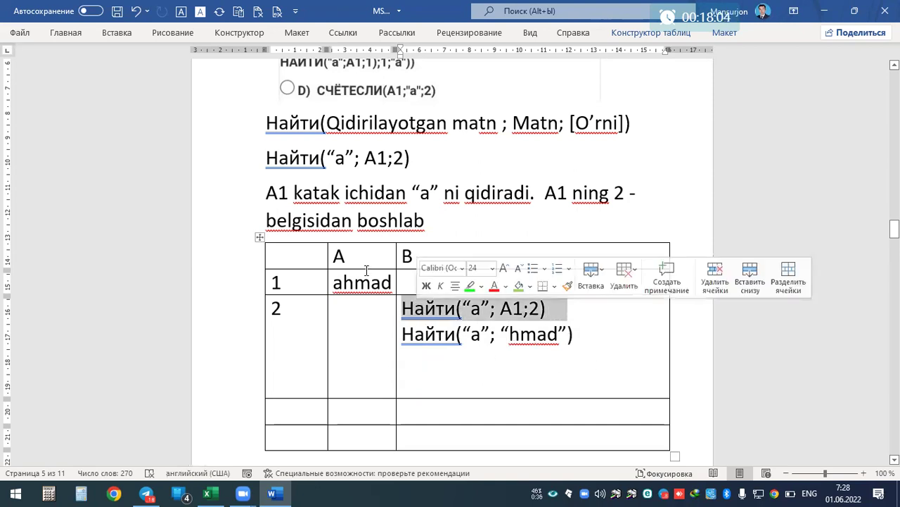
pyautogui.scroll(3, 190, 78)
# Step: Draw an X over option B of question 16 with the pen
pyautogui.click(177, 35)
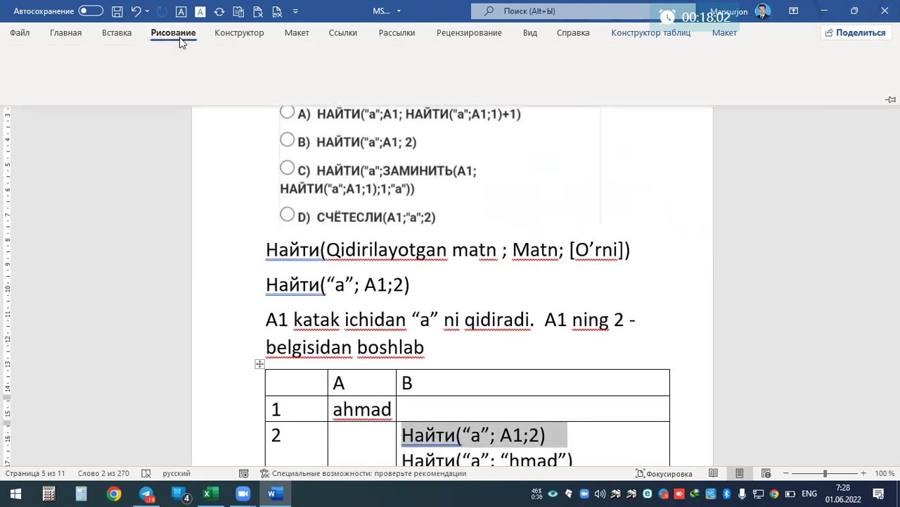
pyautogui.moveTo(279, 131)
pyautogui.mouseDown()
pyautogui.moveTo(301, 148)
pyautogui.moveTo(276, 155)
pyautogui.mouseUp()
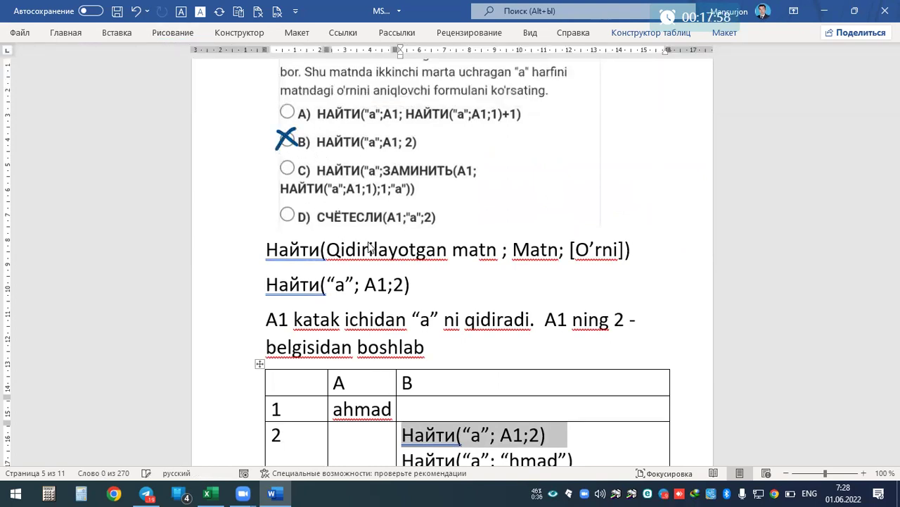
pyautogui.scroll(-3, 371, 247)
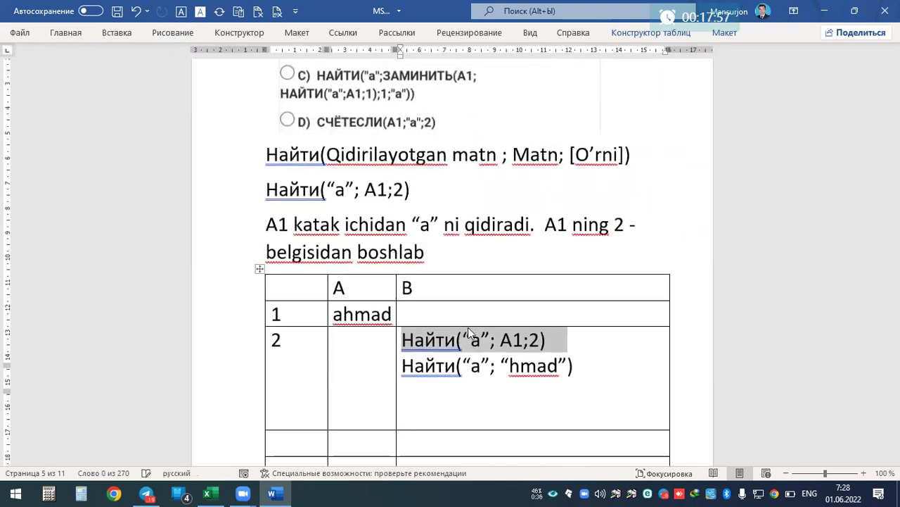
# Step: Complete the rewritten Найти line with its result, = 4, counting the letters of hmad
pyautogui.click(580, 365)
pyautogui.write('=')
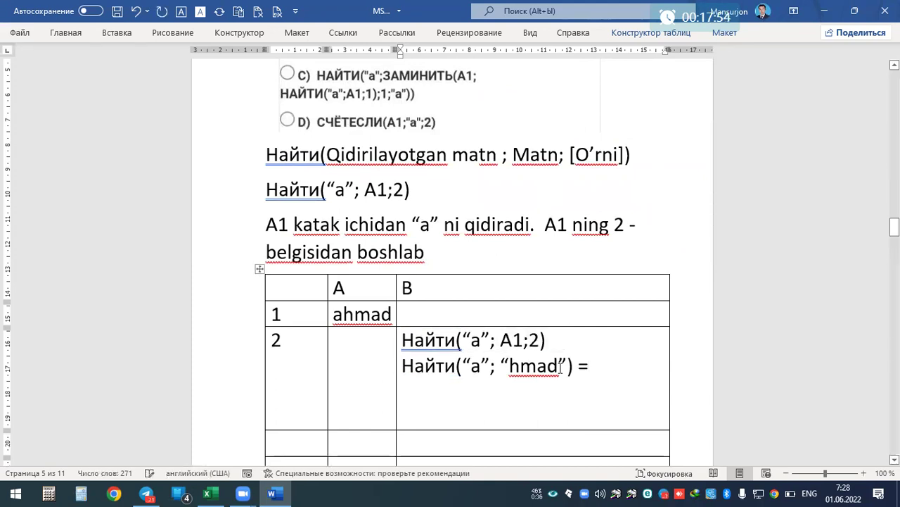
pyautogui.moveTo(508, 366); pyautogui.dragTo(559, 365)
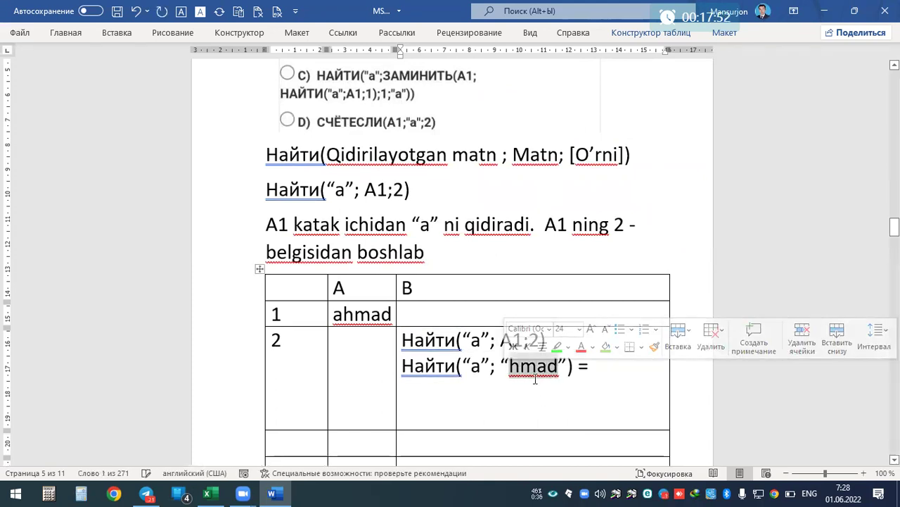
pyautogui.click(477, 367)
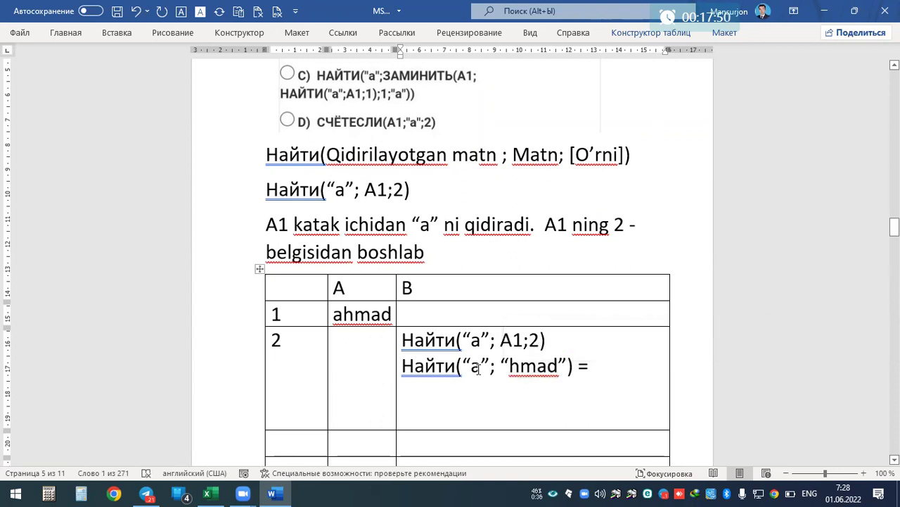
pyautogui.moveTo(522, 366)
pyautogui.mouseDown()
pyautogui.moveTo(509, 366)
pyautogui.moveTo(547, 367)
pyautogui.mouseUp()
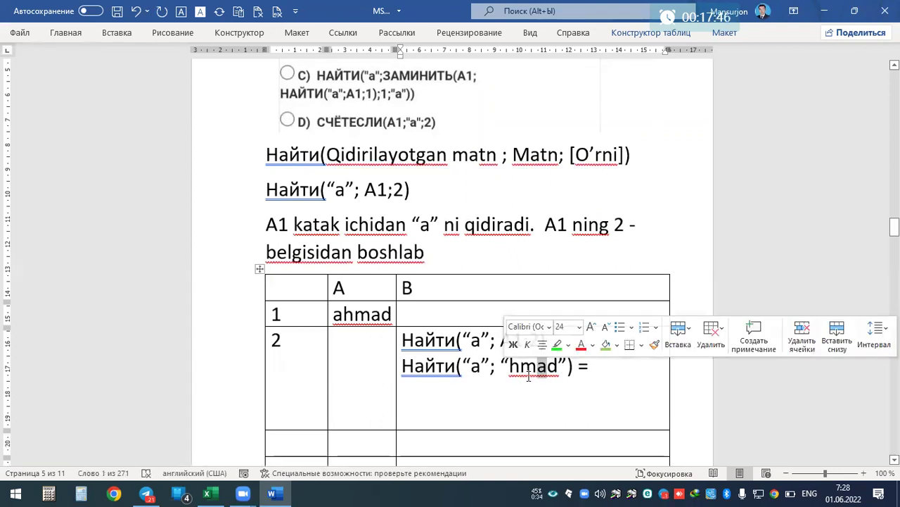
pyautogui.click(591, 360)
pyautogui.write('4')
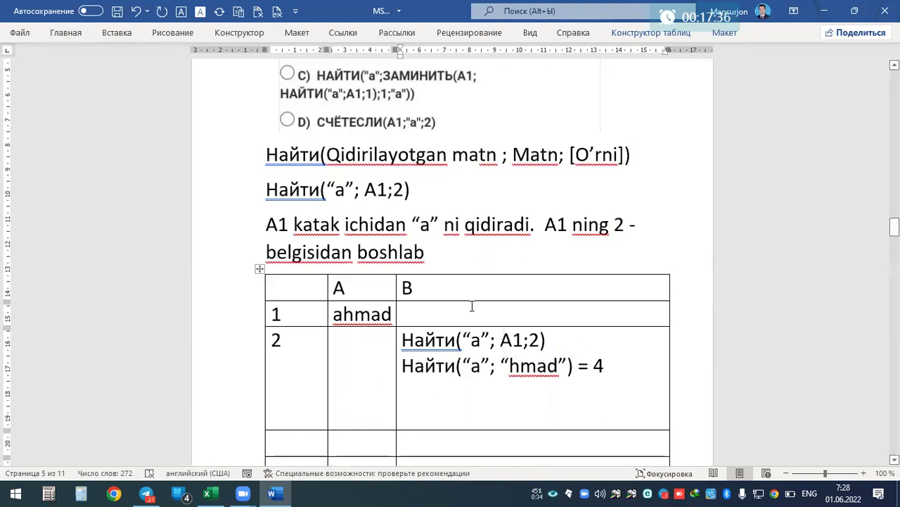
# Step: Close the pen drawing tools and return to the worked example
pyautogui.scroll(5, 397, 190)
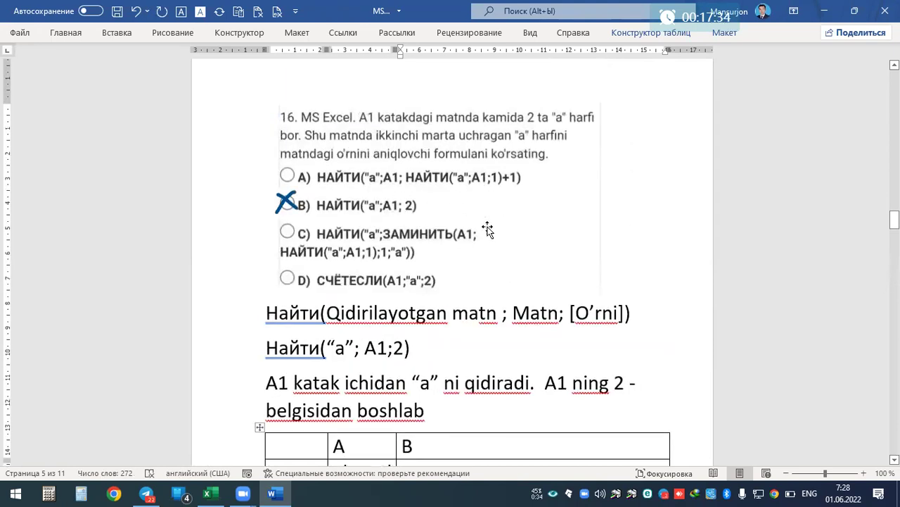
pyautogui.click(173, 33)
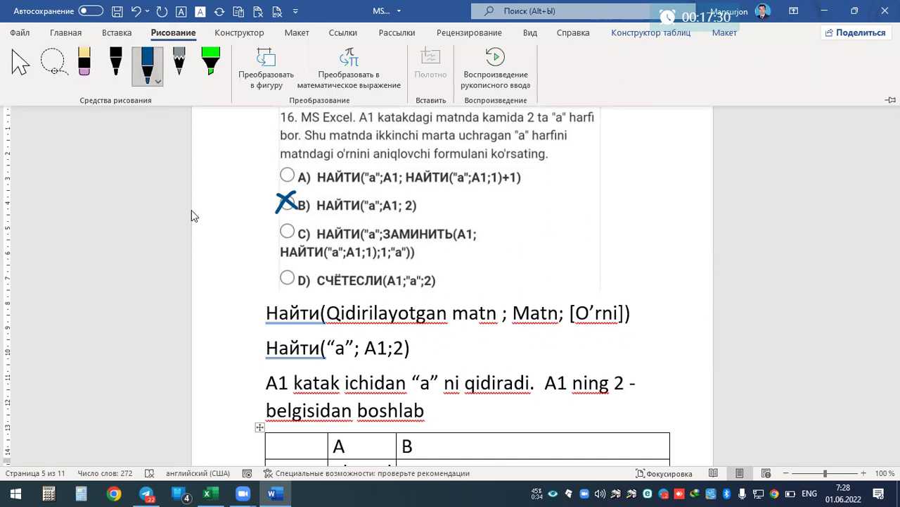
pyautogui.click(191, 210)
pyautogui.scroll(-4, 358, 414)
pyautogui.scroll(-2, 306, 413)
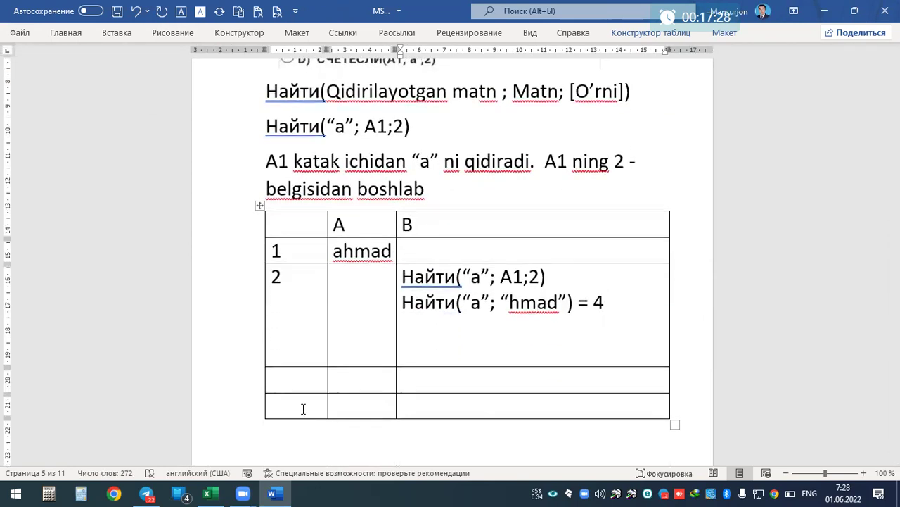
# Step: Type 'nazira' into the empty fourth-row cell of column A
pyautogui.click(352, 399)
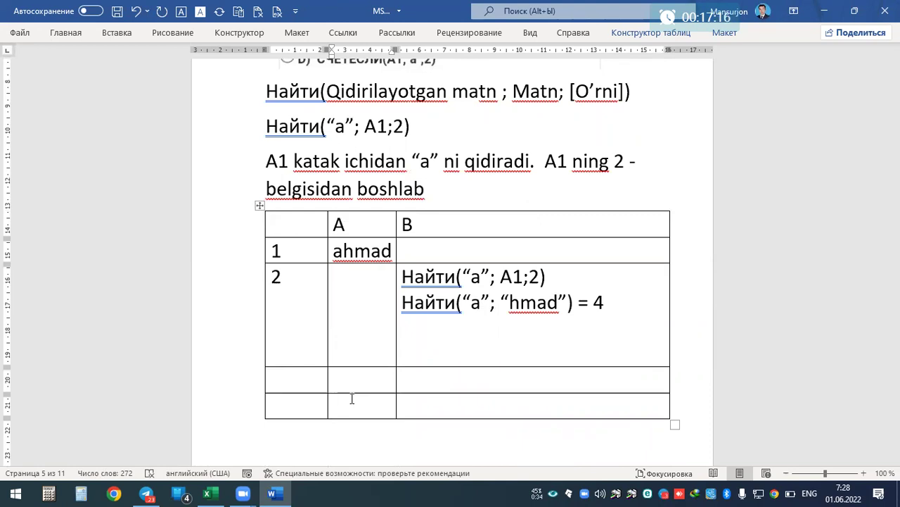
pyautogui.write('nazira')
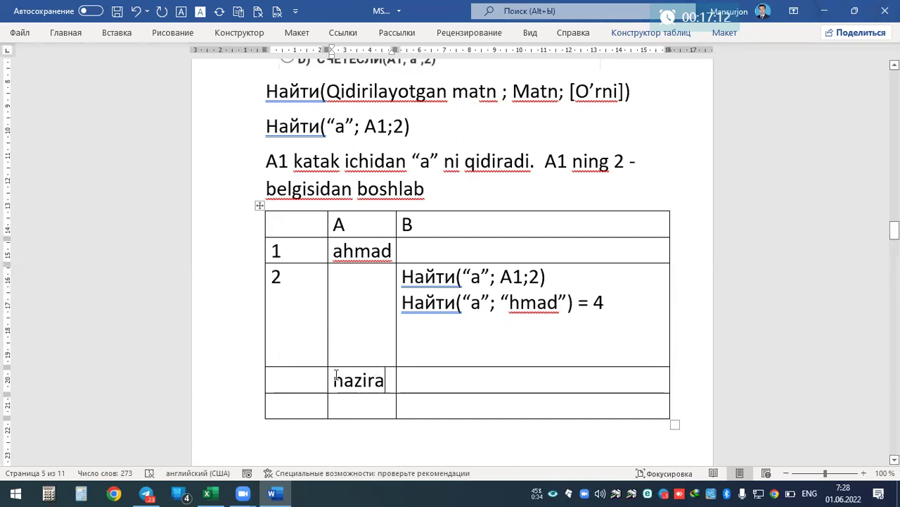
pyautogui.moveTo(335, 380); pyautogui.dragTo(387, 383)
pyautogui.click(422, 398)
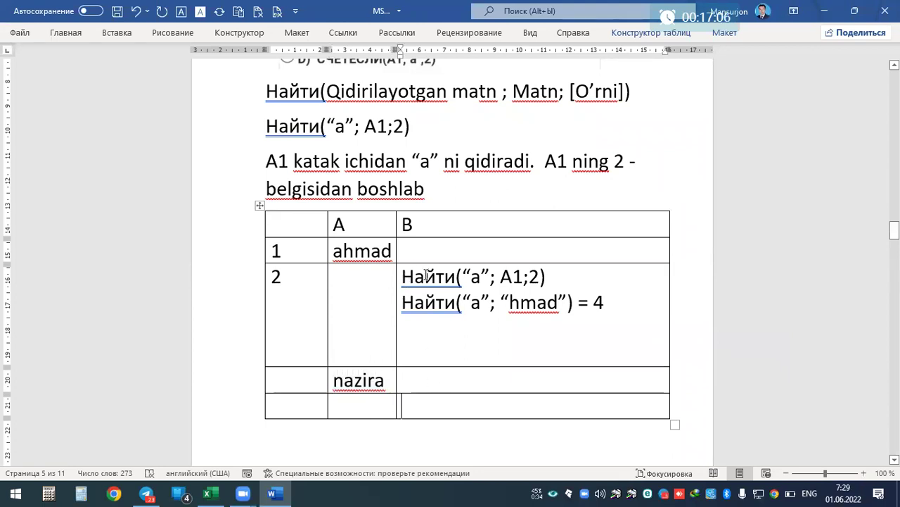
# Step: Write 'a=2 ; 6' in the B cell beside nazira, keeping the a lowercase
pyautogui.tripleClick(427, 277)
pyautogui.hotkey('ctrl', 'c')
pyautogui.click(438, 373)
pyautogui.moveTo(344, 381); pyautogui.dragTo(354, 380)
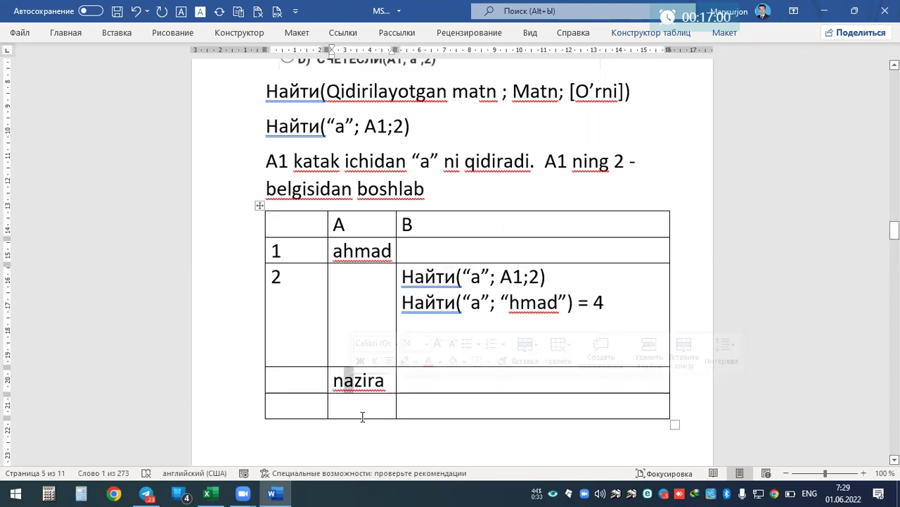
pyautogui.click(412, 384)
pyautogui.write('a')
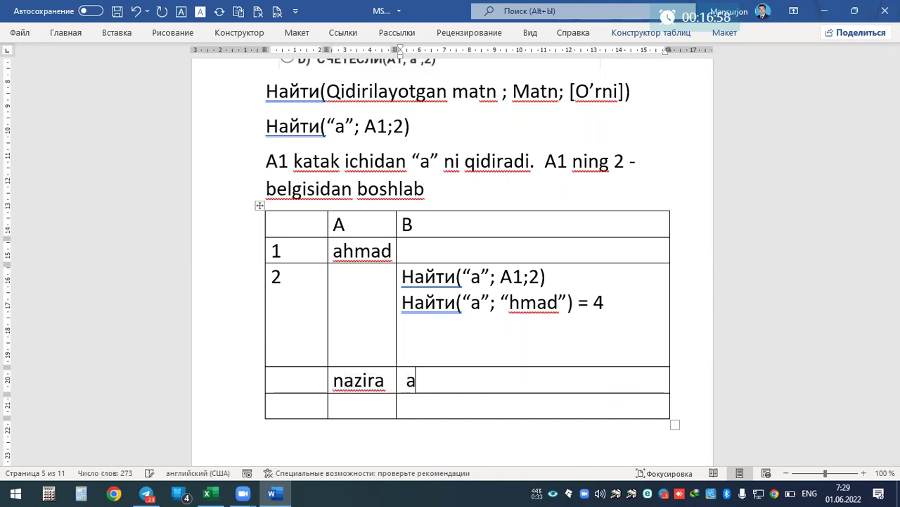
pyautogui.write('=')
pyautogui.hotkey('ctrl', 'z')
pyautogui.write('2 ; ')
pyautogui.write('6')
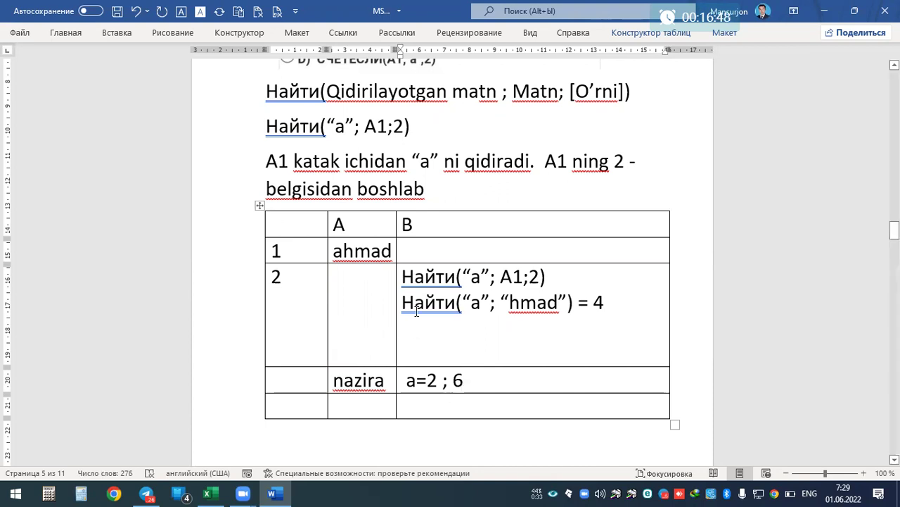
pyautogui.scroll(-2, 420, 316)
pyautogui.keyDown('ctrl'); pyautogui.scroll(6, 431, 308); pyautogui.keyUp('ctrl')
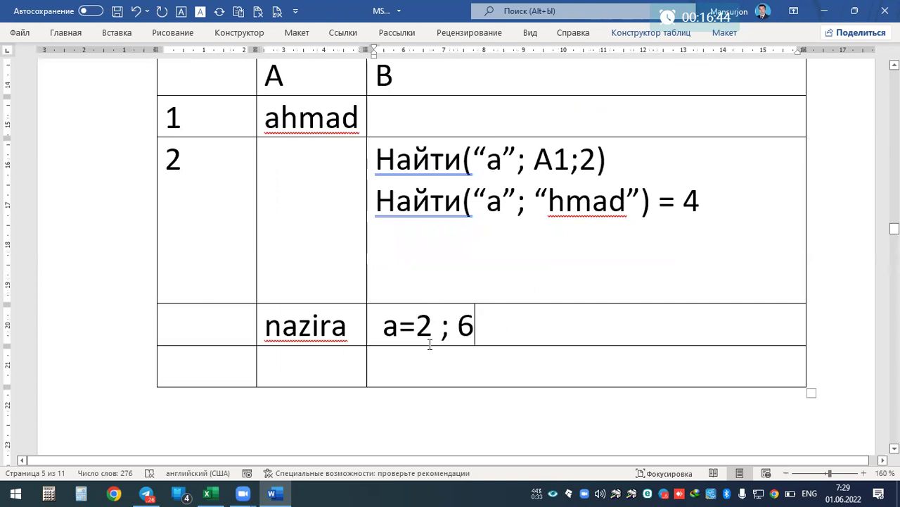
# Step: Type '1-keladigan a harfni o’rnini aniqlab olish' in the bottom cell of column B
pyautogui.click(425, 379)
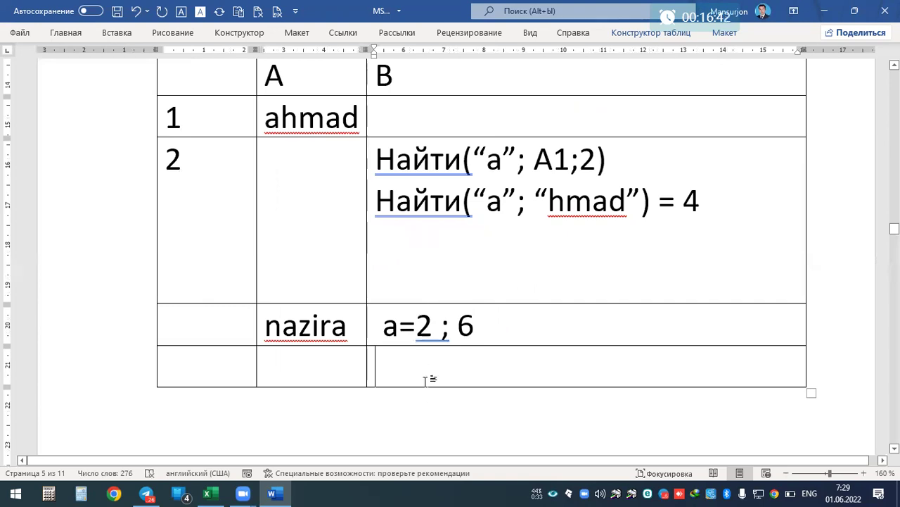
pyautogui.write(';')
pyautogui.press('BackSpace')
pyautogui.write('1-')
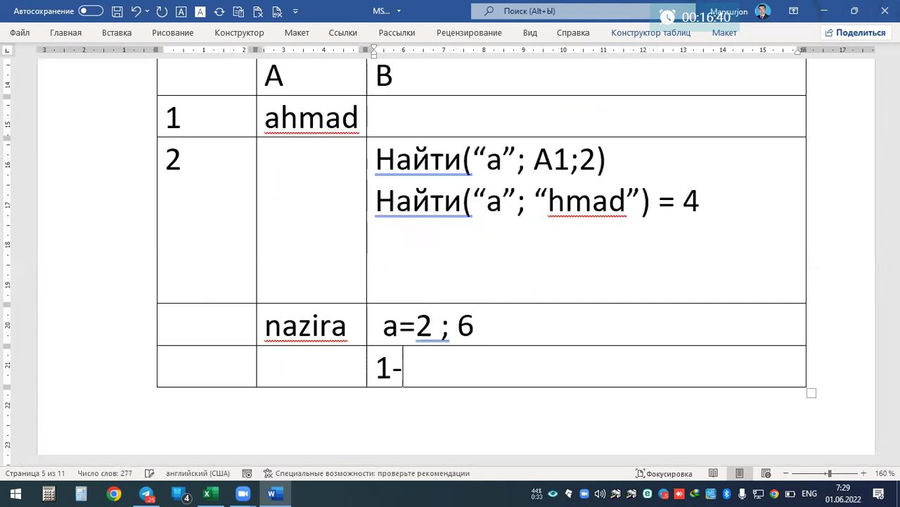
pyautogui.write('kelag')
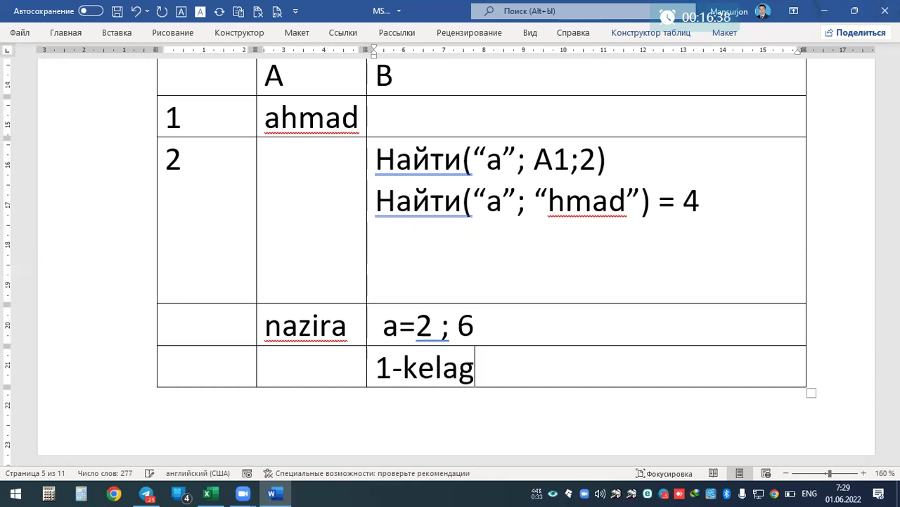
pyautogui.press('BackSpace')
pyautogui.write('digan a har')
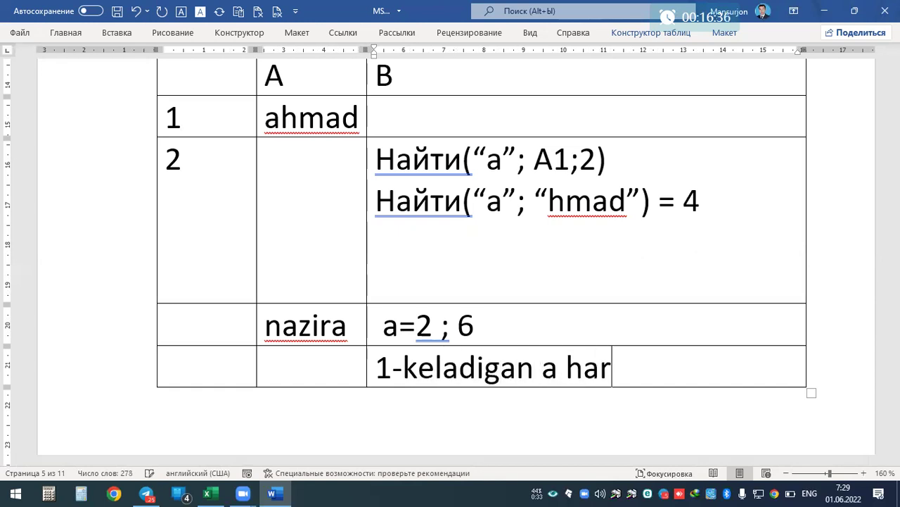
pyautogui.write('fni o’rnini aniqlab ol')
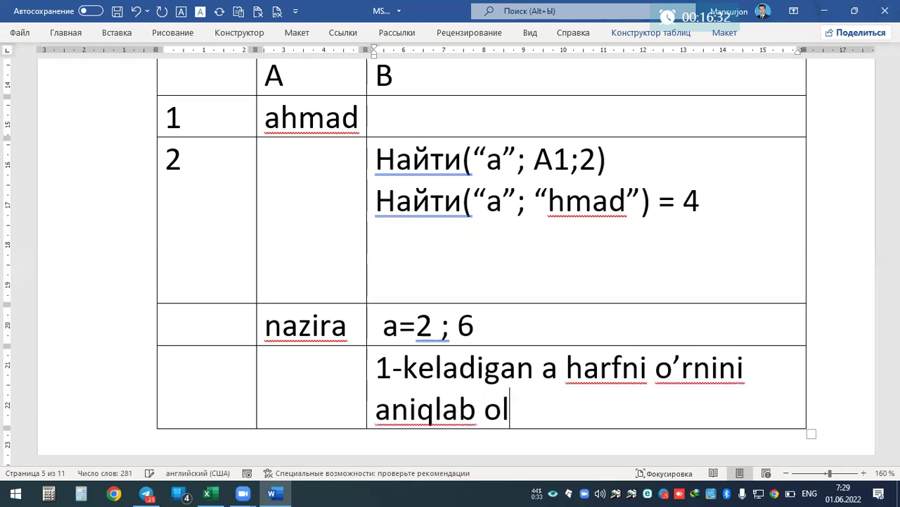
pyautogui.write('ish')
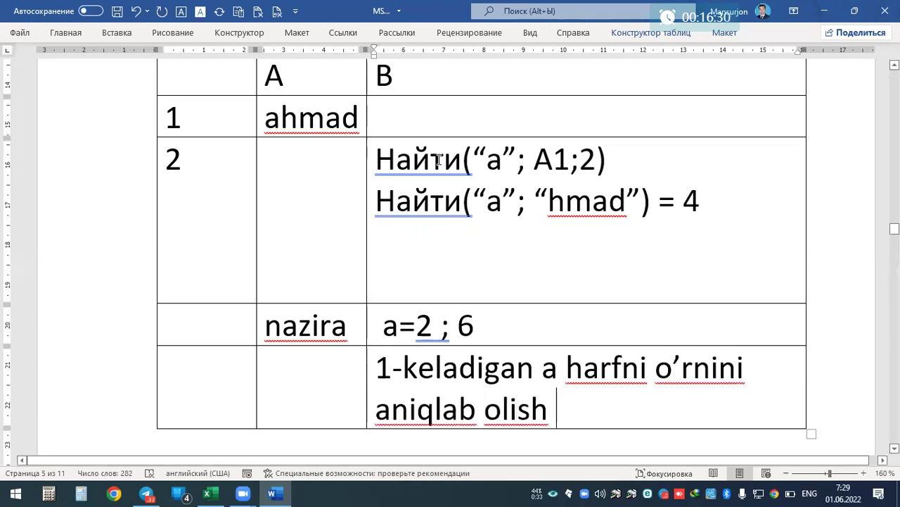
# Step: Paste the Найти(“a”; A1;2) formula right after 'aniqlab olish'
pyautogui.click(367, 160)
pyautogui.click(371, 154)
pyautogui.click(366, 161)
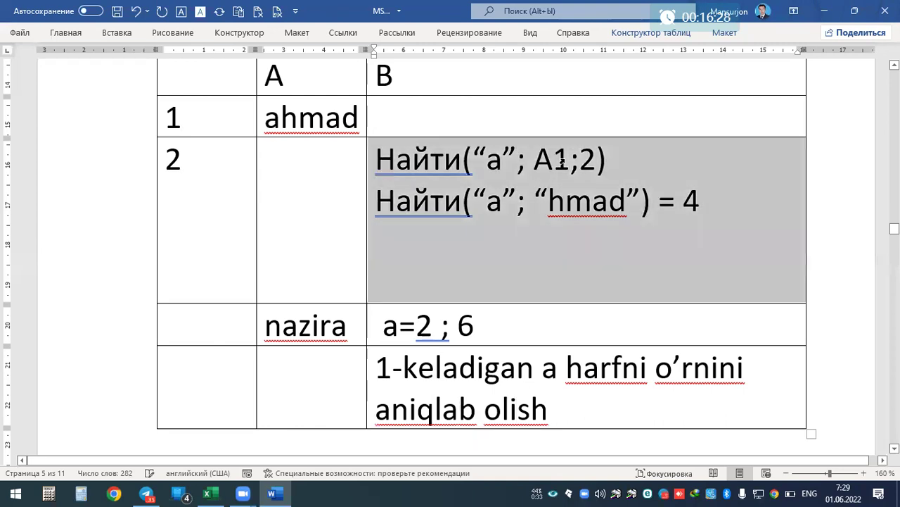
pyautogui.moveTo(614, 159); pyautogui.dragTo(376, 161)
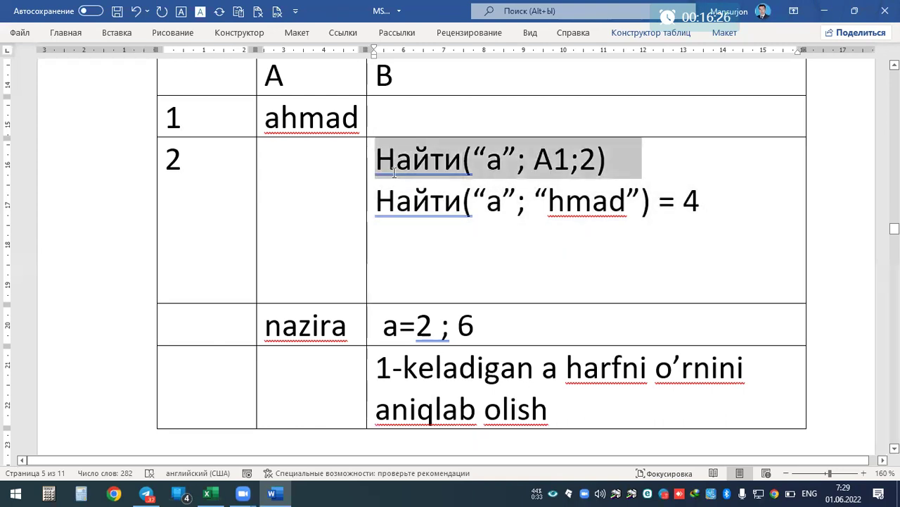
pyautogui.click(551, 421)
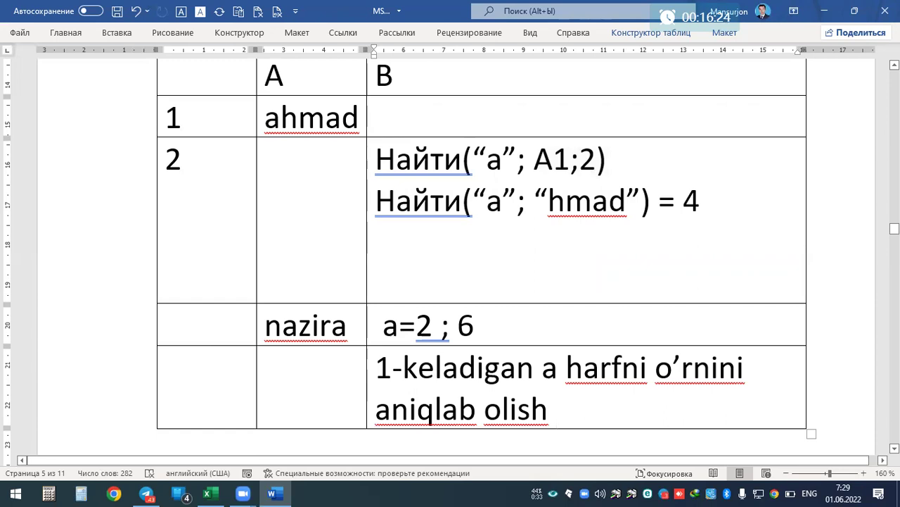
pyautogui.write('(')
pyautogui.press('BackSpace')
pyautogui.hotkey('ctrl', 'v')
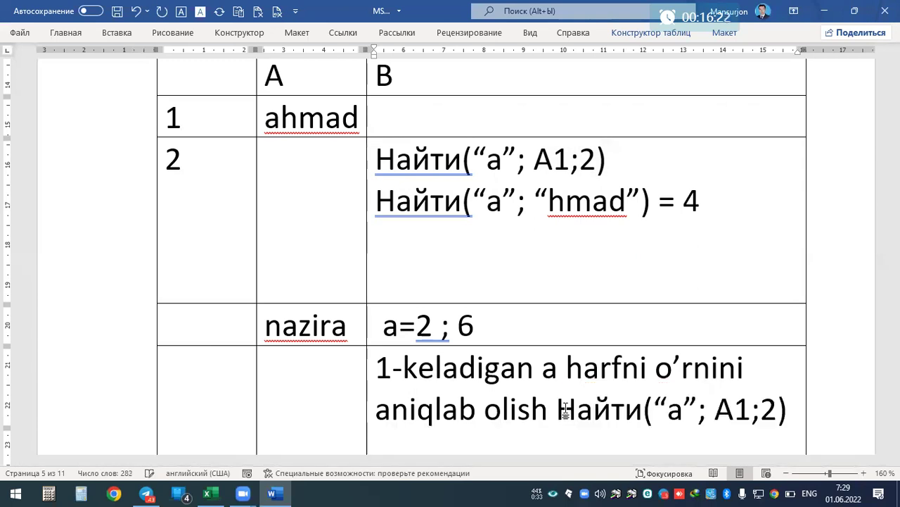
# Step: Change the pasted formula's start position from 2 to 1, giving Найти(“a”; A1;1)
pyautogui.doubleClick(769, 364)
pyautogui.write('1')
pyautogui.doubleClick(692, 366)
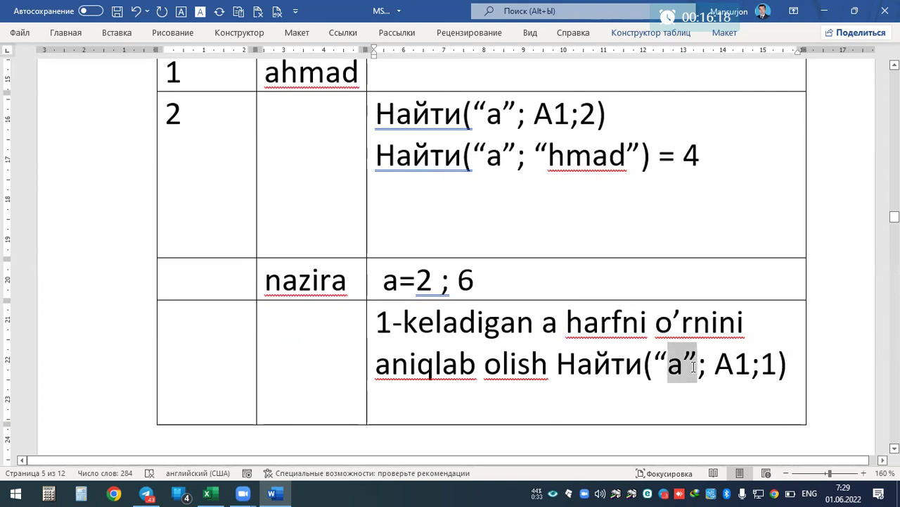
pyautogui.click(694, 366)
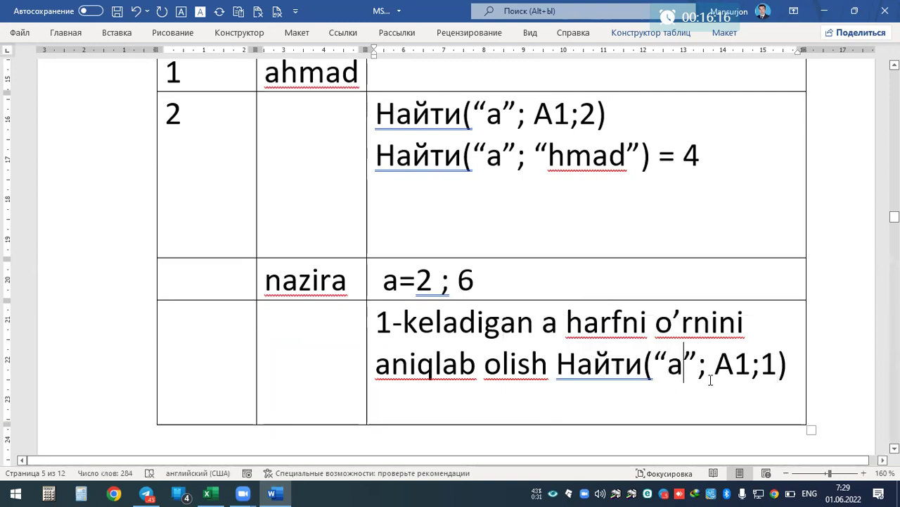
pyautogui.doubleClick(768, 365)
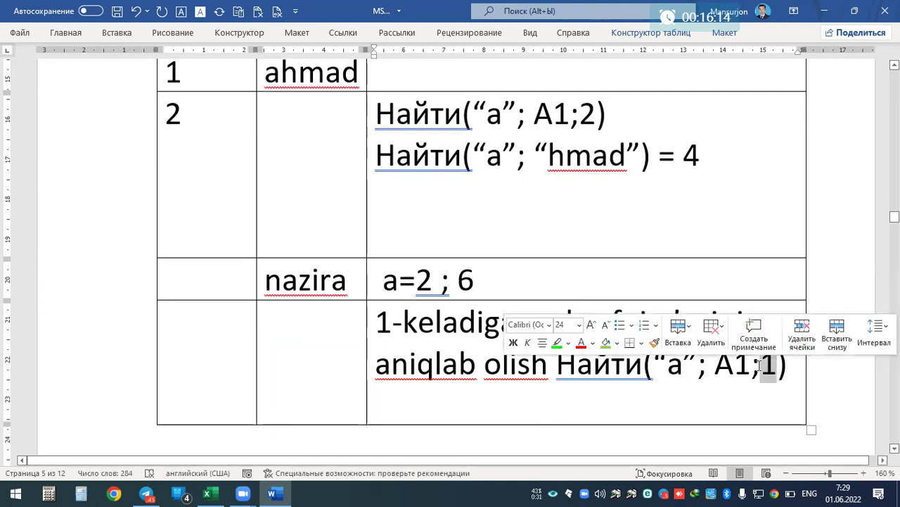
pyautogui.click(797, 375)
pyautogui.press('Return')
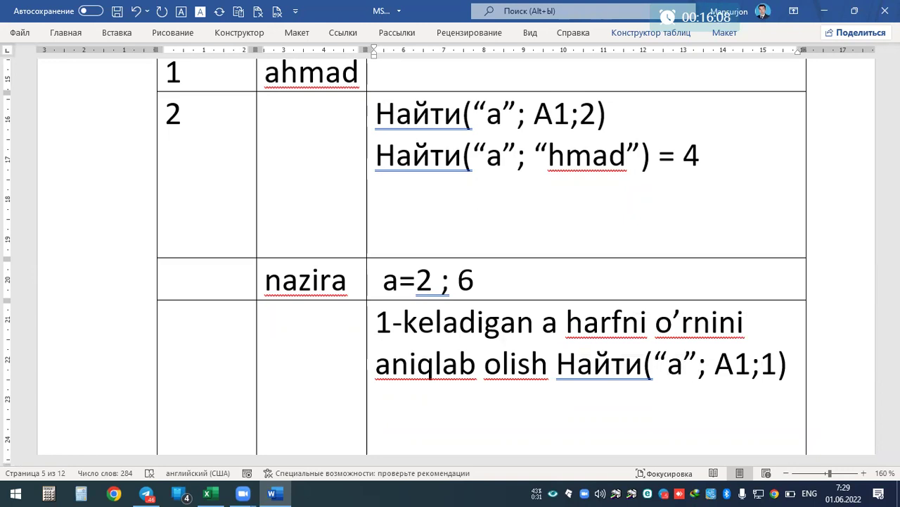
# Step: End 'aniqlab olish' with a colon and move Найти(“a”; A1;1) onto its own line
pyautogui.click(550, 362)
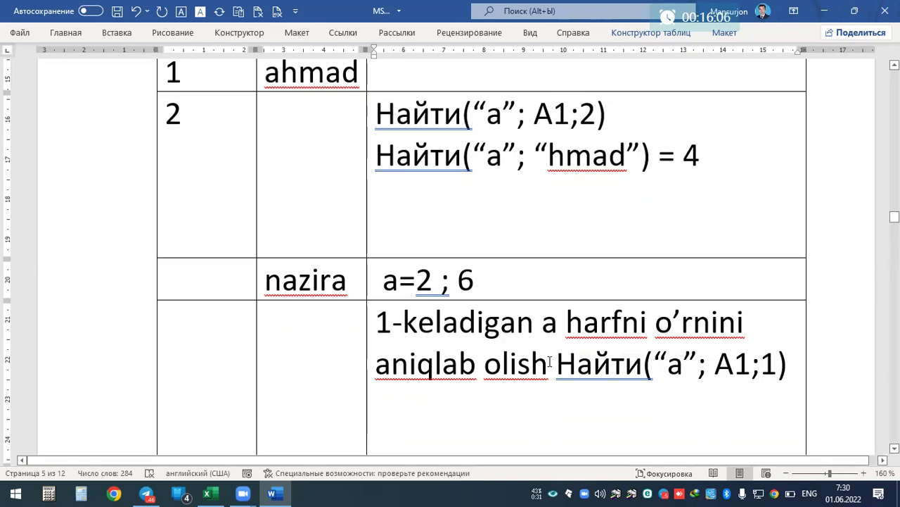
pyautogui.write(':')
pyautogui.press('Return')
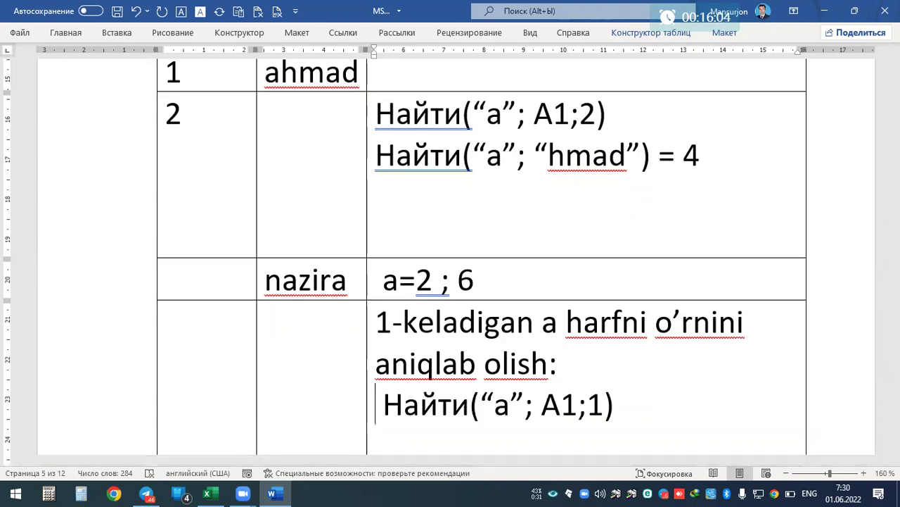
pyautogui.press('Delete')
pyautogui.press('End')
pyautogui.press('Return')
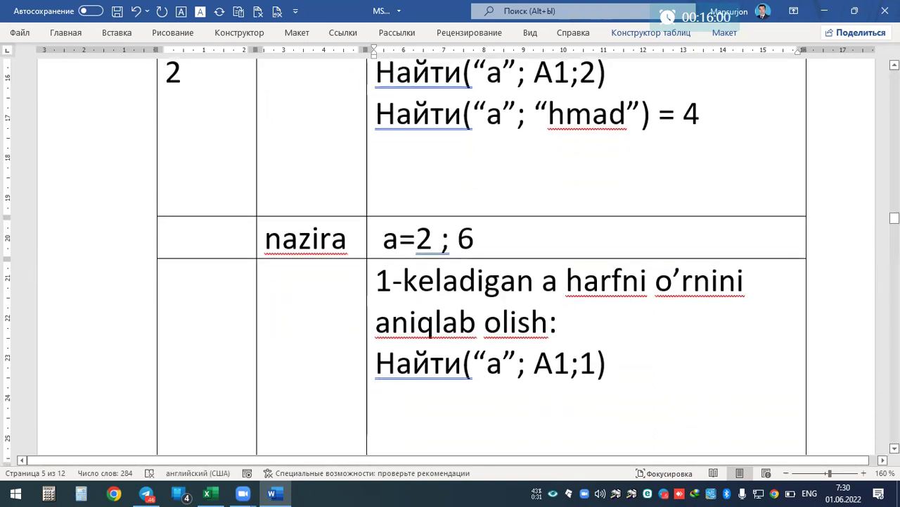
# Step: Copy the Найти(“a”; A1;2) line, paste it on the empty line, then delete it again
pyautogui.moveTo(619, 73); pyautogui.dragTo(401, 81)
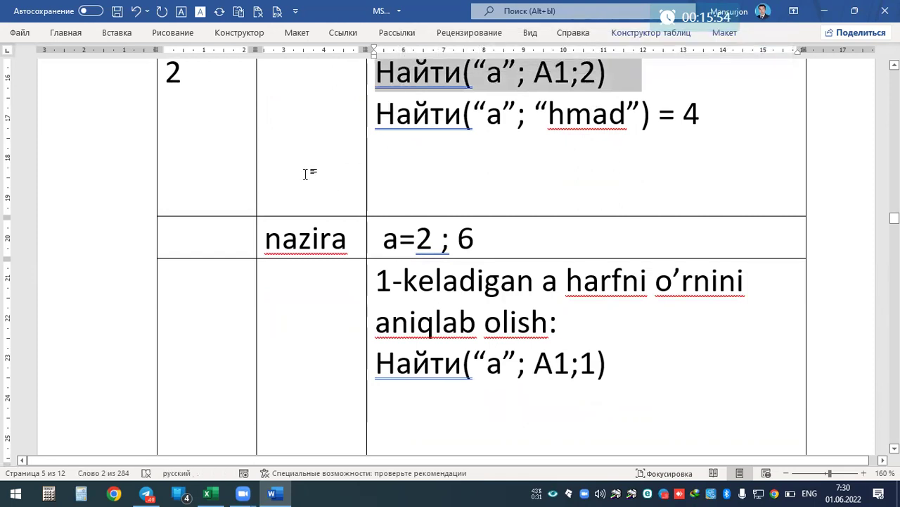
pyautogui.click(63, 34)
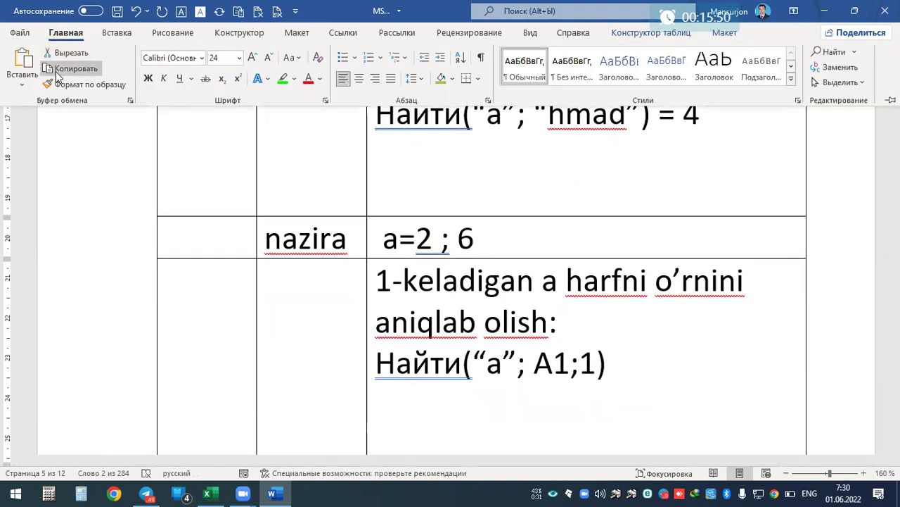
pyautogui.click(59, 76)
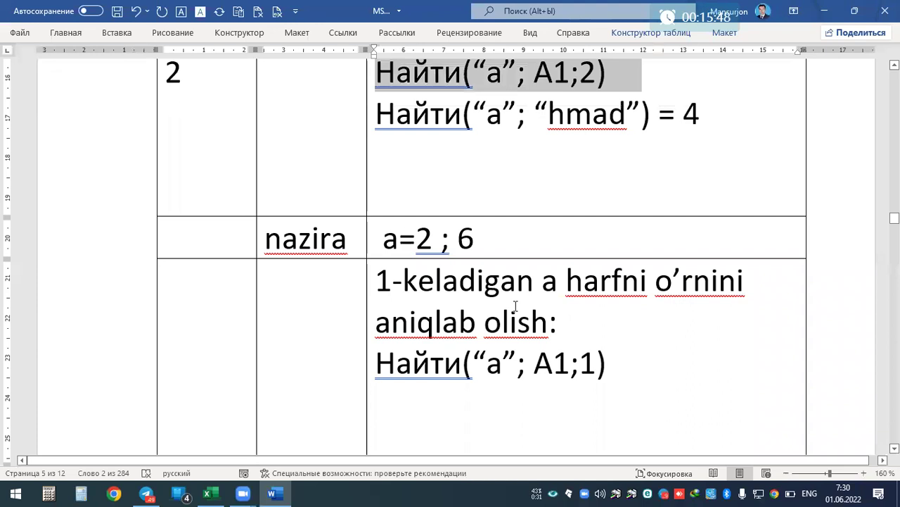
pyautogui.click(647, 398)
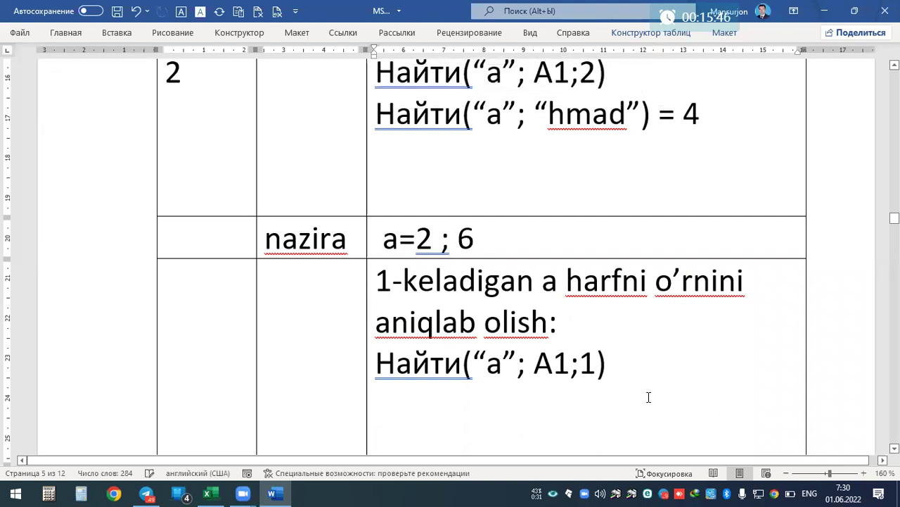
pyautogui.write('Найти(“a”; A1;2)')
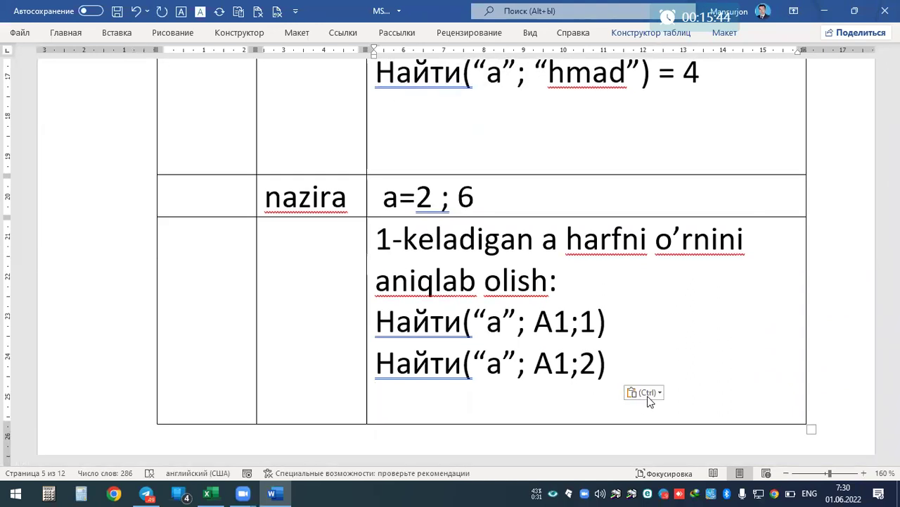
pyautogui.hotkey('shift', 'Up')
pyautogui.hotkey('ctrl', 'c')
pyautogui.press('BackSpace')
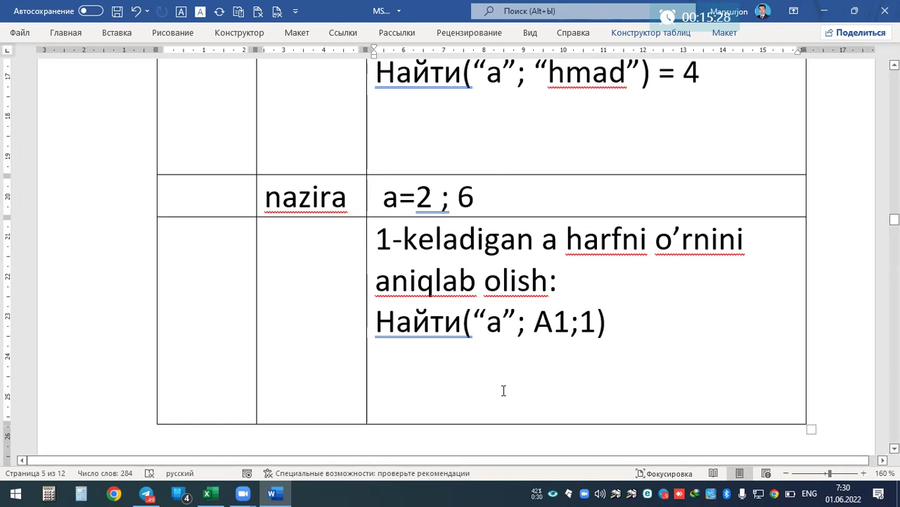
# Step: Type 'Keyingi belgisidan boshlab qayta qidirish' on the empty line under Найти(“a”; A1;1)
pyautogui.moveTo(635, 322); pyautogui.dragTo(401, 334)
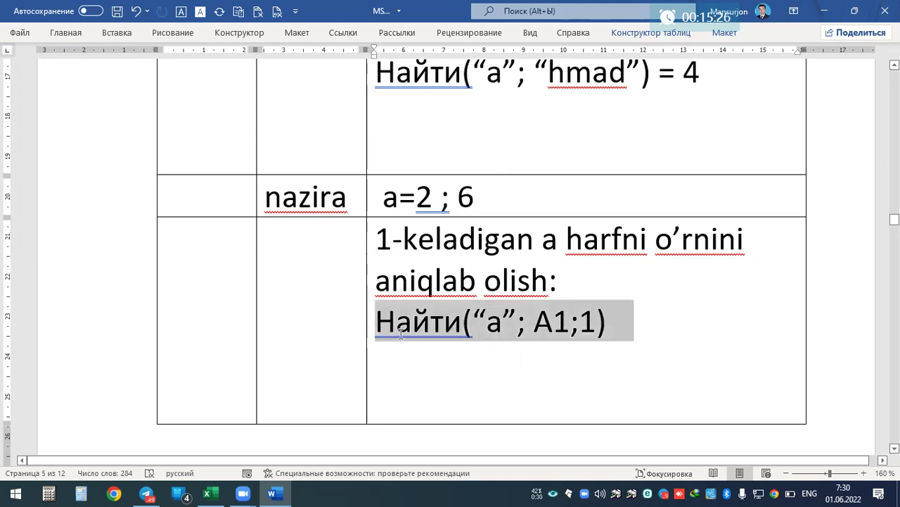
pyautogui.click(434, 371)
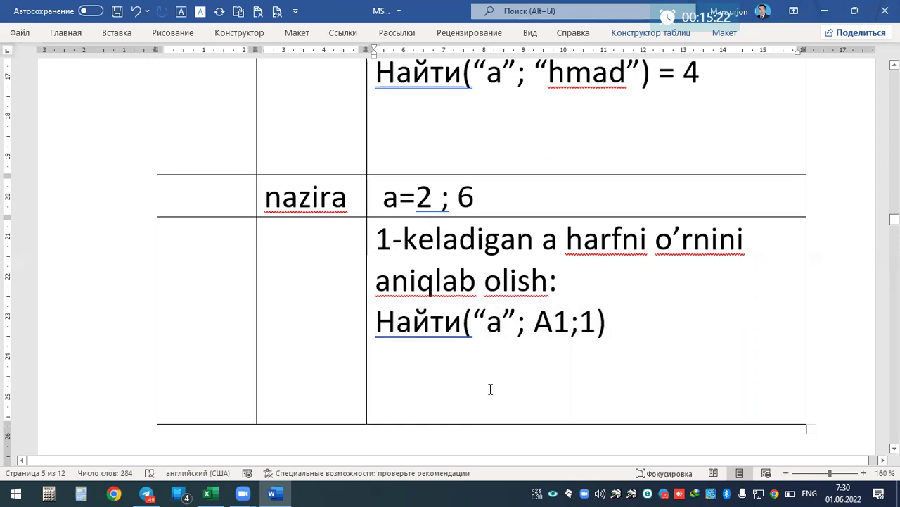
pyautogui.write('Keyingi belgisidan boshlan')
pyautogui.press('BackSpace')
pyautogui.write('b ')
pyautogui.write('qayta qidirish')
# Step: Build Найти(“a”; A1; Найти(“a”; A1;1)+1) in the next page's cell by nesting the pasted formula
pyautogui.scroll(-3, 458, 281)
pyautogui.press('Down')
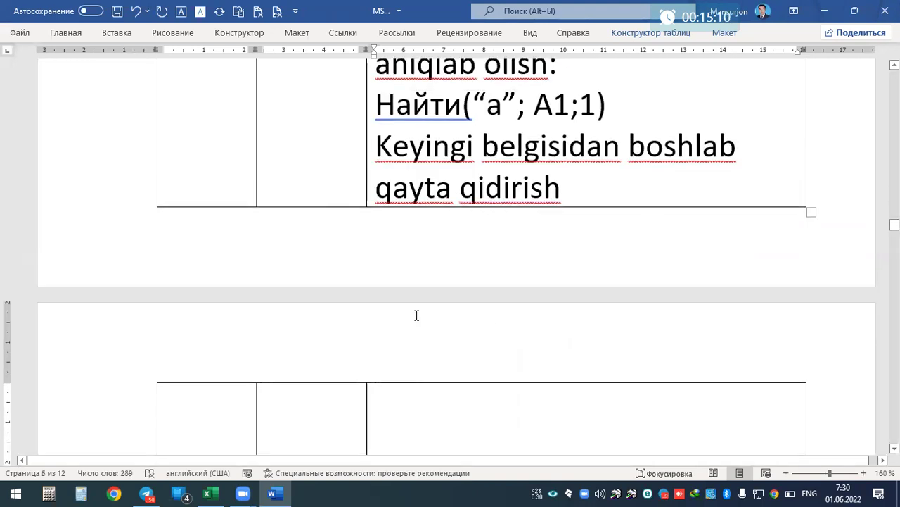
pyautogui.hotkey('ctrl', 'v')
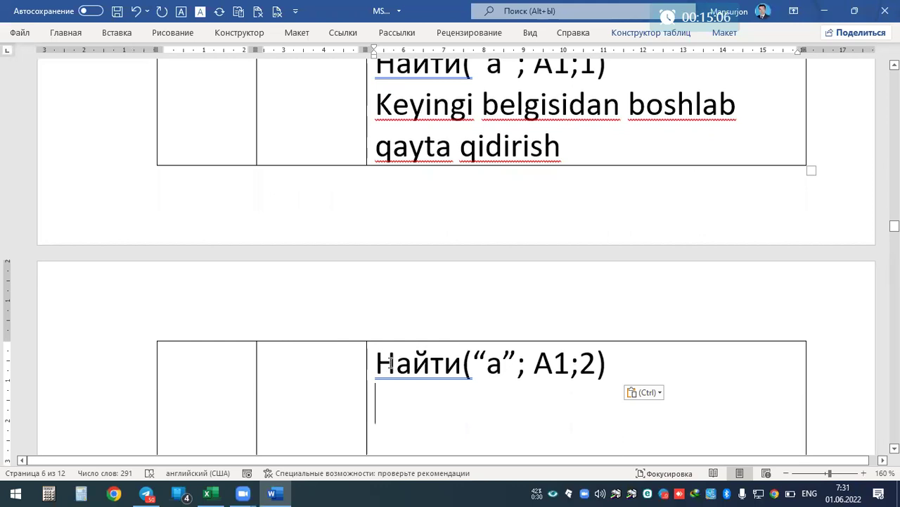
pyautogui.moveTo(391, 363)
pyautogui.mouseDown()
pyautogui.moveTo(571, 367)
pyautogui.moveTo(588, 385)
pyautogui.mouseUp()
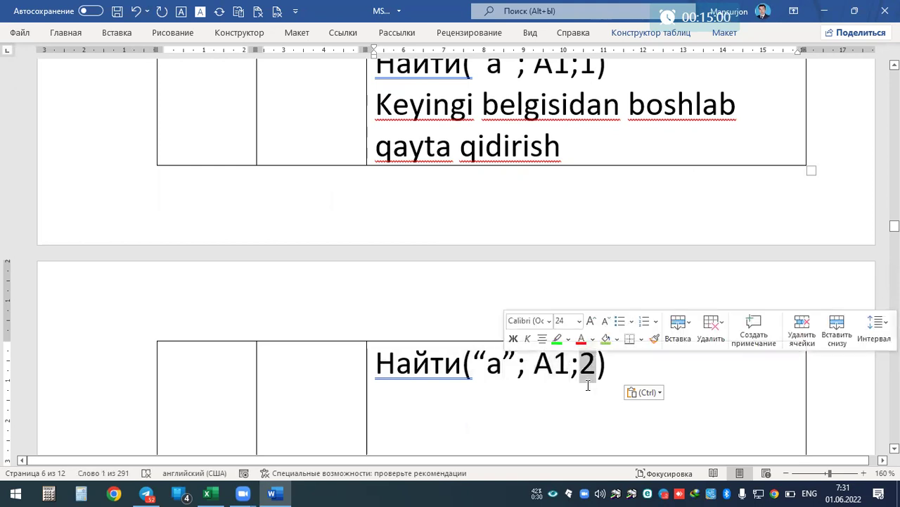
pyautogui.hotkey('ctrl', 'v')
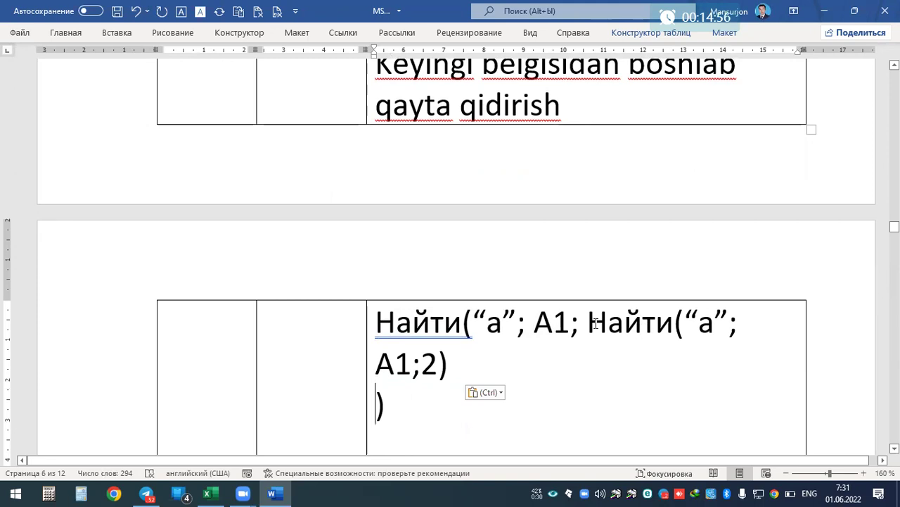
pyautogui.moveTo(595, 323)
pyautogui.mouseDown()
pyautogui.moveTo(423, 366)
pyautogui.moveTo(437, 375)
pyautogui.mouseUp()
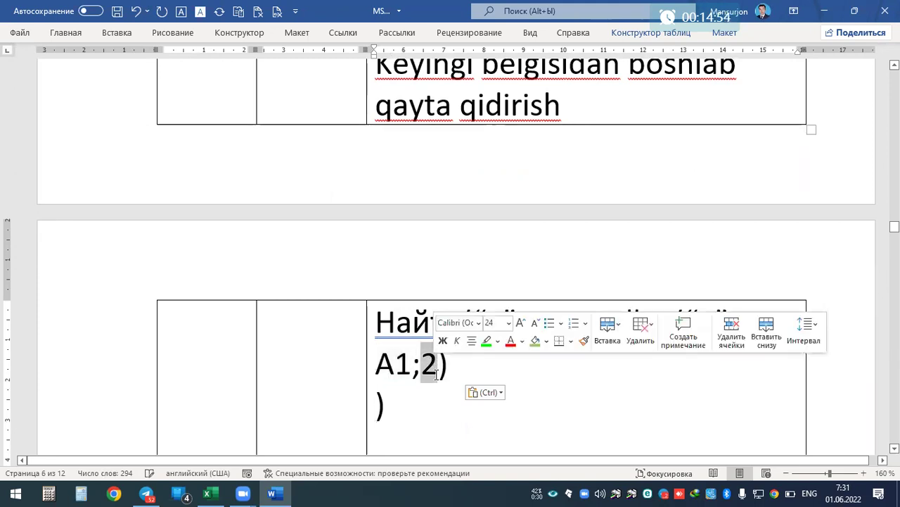
pyautogui.write('1')
pyautogui.click(446, 372)
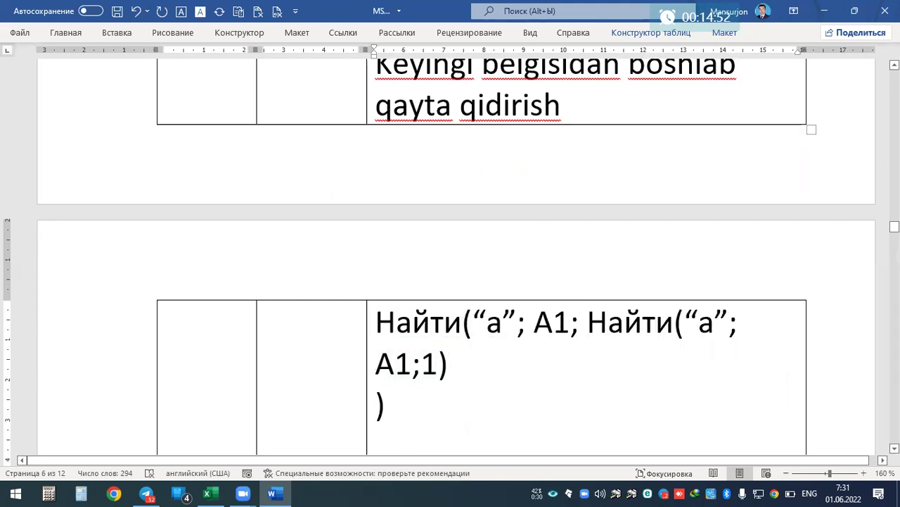
pyautogui.write('+1')
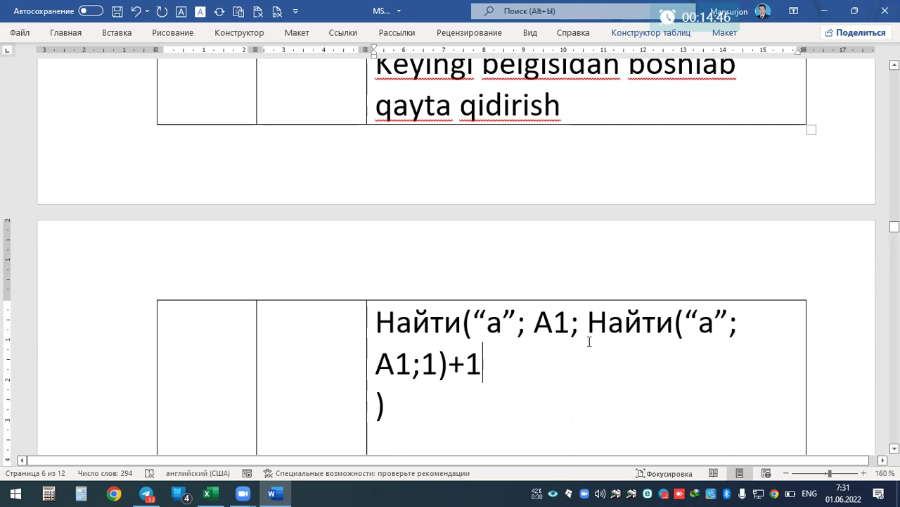
pyautogui.scroll(1, 590, 339)
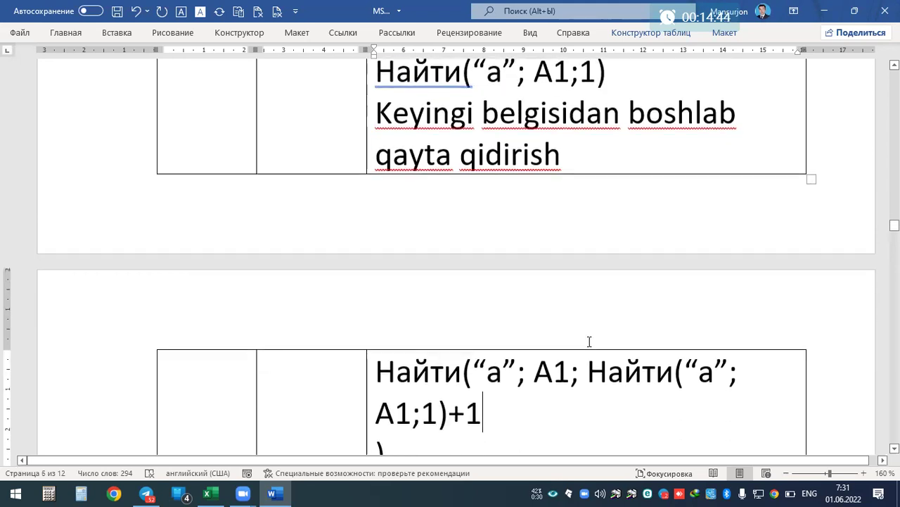
pyautogui.scroll(3, 453, 264)
pyautogui.scroll(2, 454, 264)
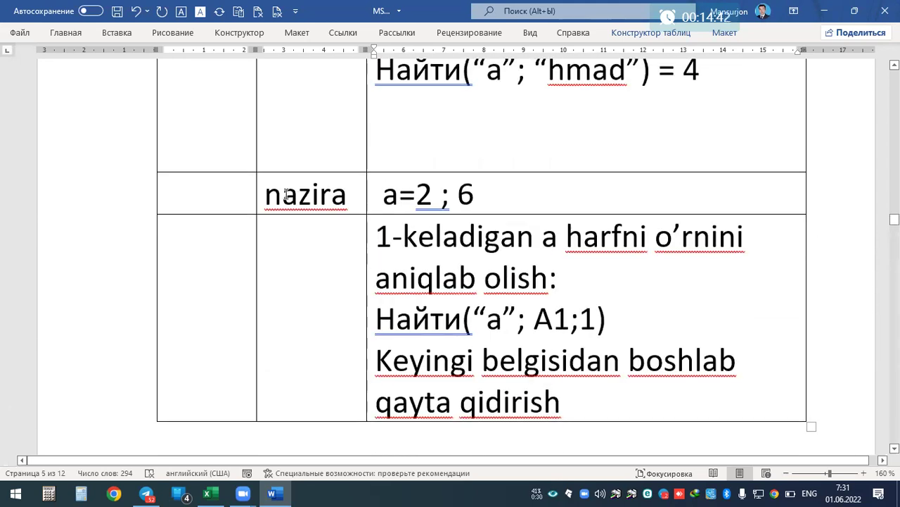
# Step: Append '= 2' after Найти(“a”; A1;1) to show the first a's position
pyautogui.moveTo(283, 195); pyautogui.dragTo(298, 196)
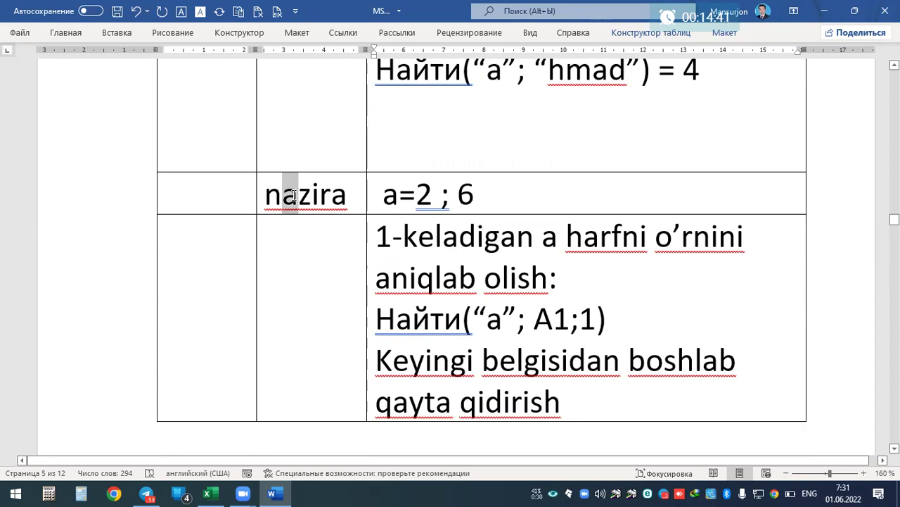
pyautogui.tripleClick(614, 335)
pyautogui.click(642, 331)
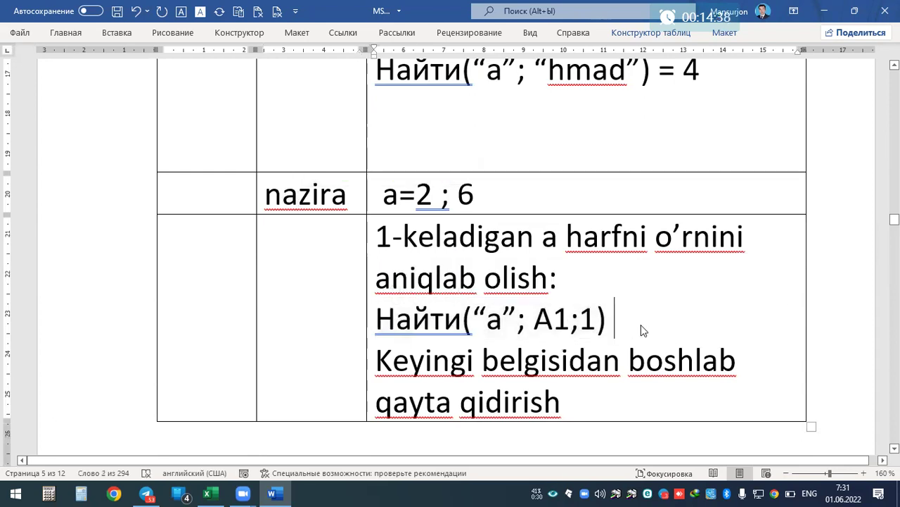
pyautogui.write('=2')
pyautogui.press('Left')
pyautogui.press('Left')
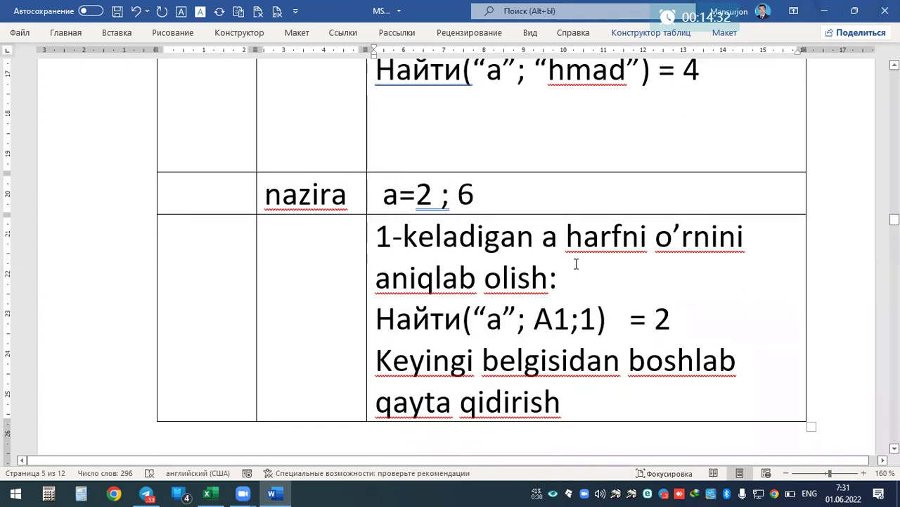
# Step: Highlight letters of nazira, the result 2, and the nested Найти(“a”; A1;1)+1 while explaining
pyautogui.click(340, 197)
pyautogui.moveTo(340, 198); pyautogui.dragTo(339, 200)
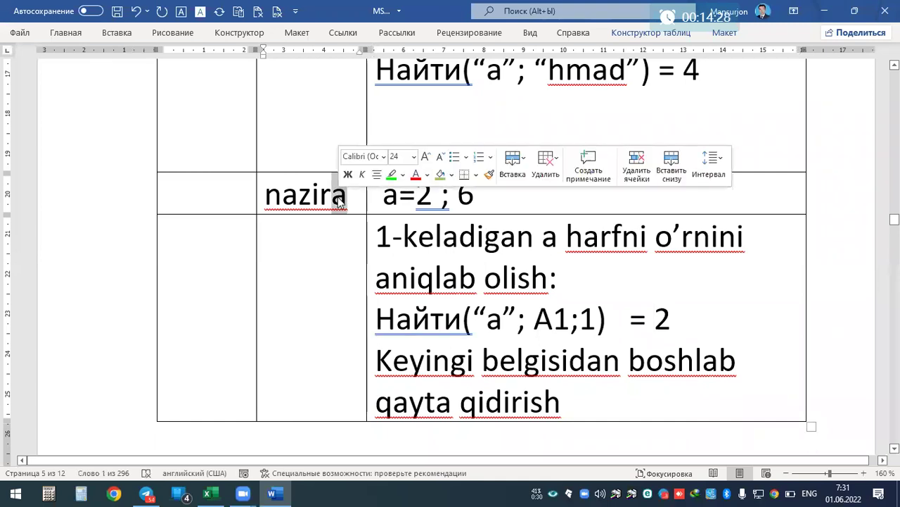
pyautogui.doubleClick(663, 325)
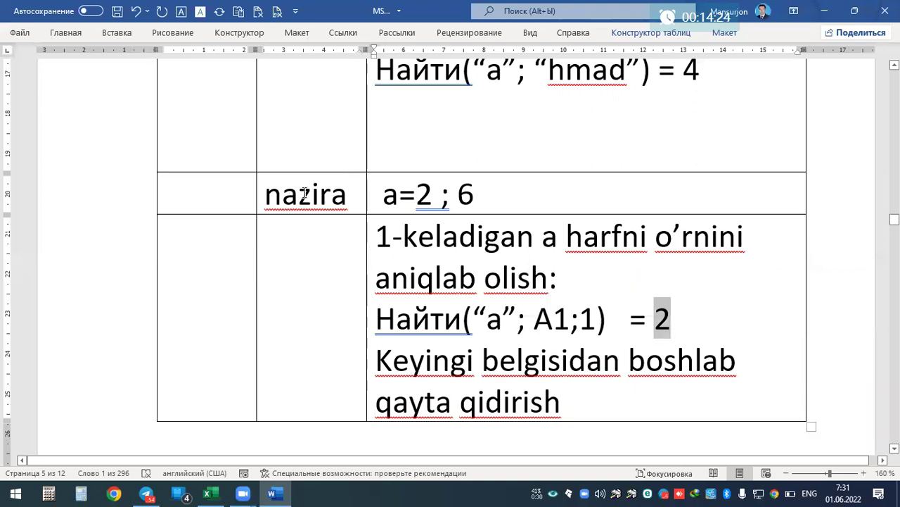
pyautogui.moveTo(299, 189); pyautogui.dragTo(345, 186)
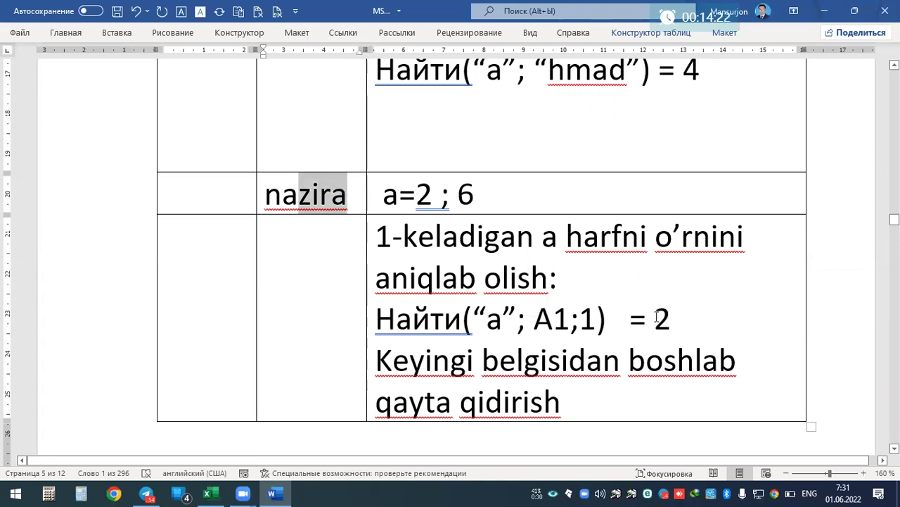
pyautogui.moveTo(628, 320); pyautogui.dragTo(380, 320)
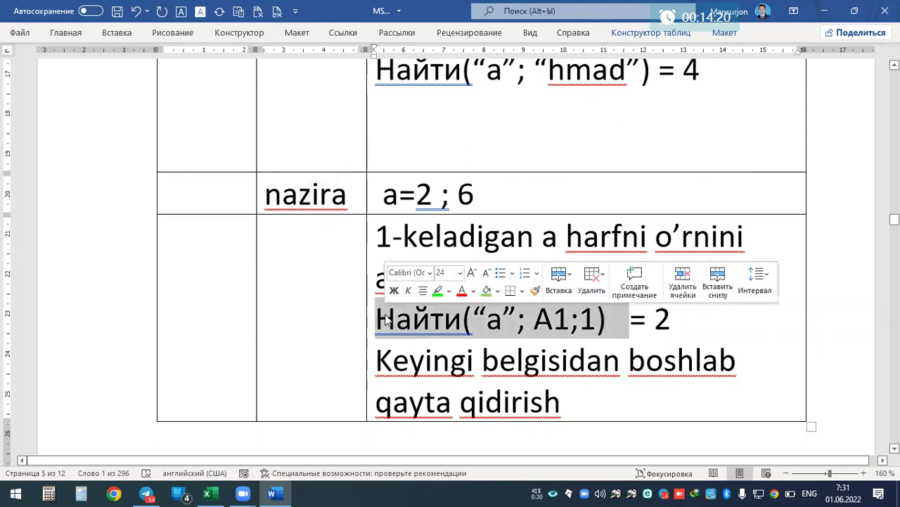
pyautogui.scroll(-2, 485, 390)
pyautogui.scroll(-5, 518, 351)
pyautogui.scroll(-1, 594, 176)
pyautogui.moveTo(594, 175); pyautogui.dragTo(604, 206)
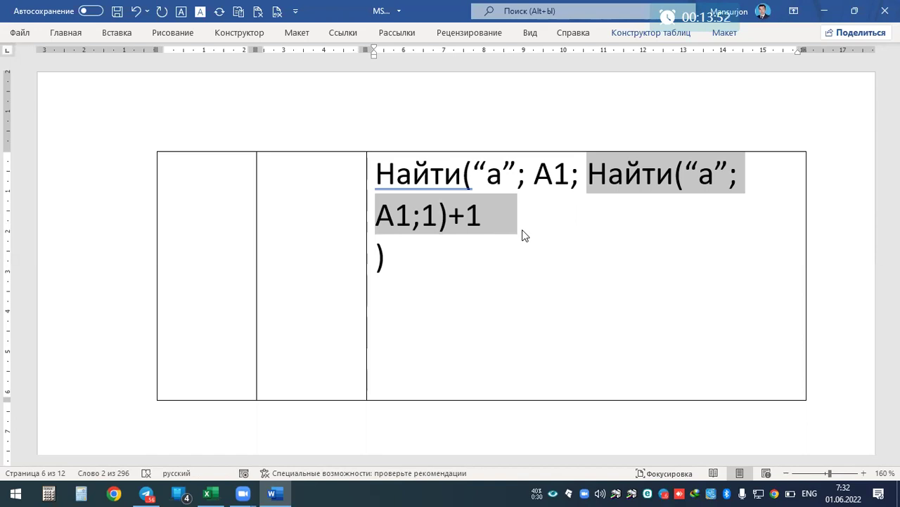
# Step: Draw a pen tick beside option A, НАЙТИ("a";A1; НАЙТИ("a";A1;1)+1), of question 16
pyautogui.scroll(3, 508, 250)
pyautogui.scroll(4, 509, 249)
pyautogui.scroll(4, 486, 232)
pyautogui.scroll(1, 472, 220)
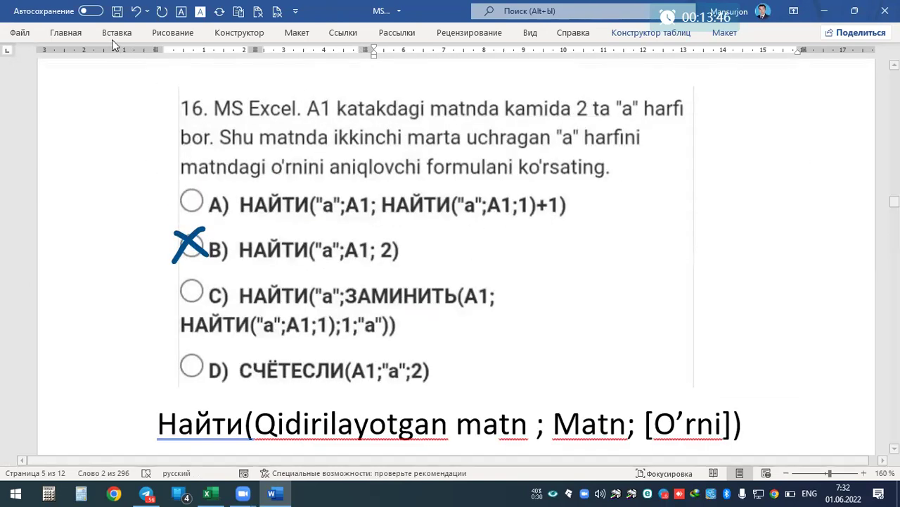
pyautogui.click(157, 36)
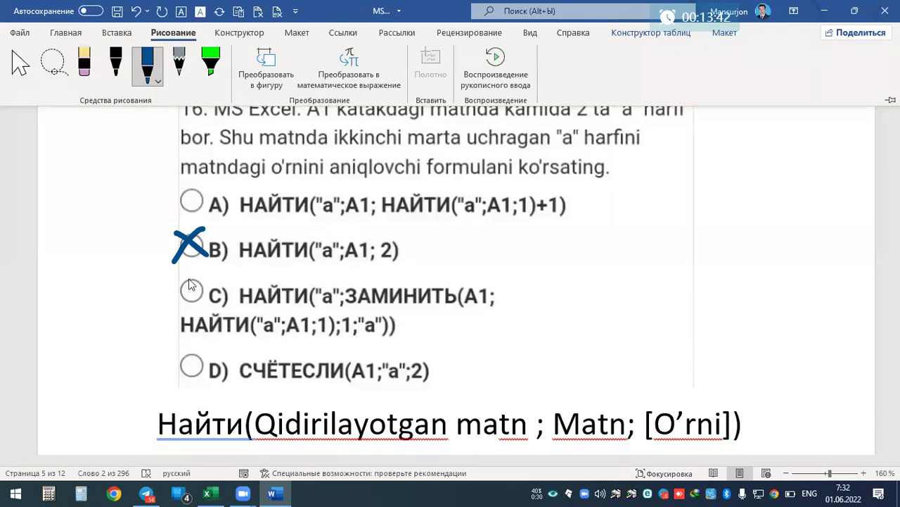
pyautogui.moveTo(173, 200); pyautogui.dragTo(212, 192)
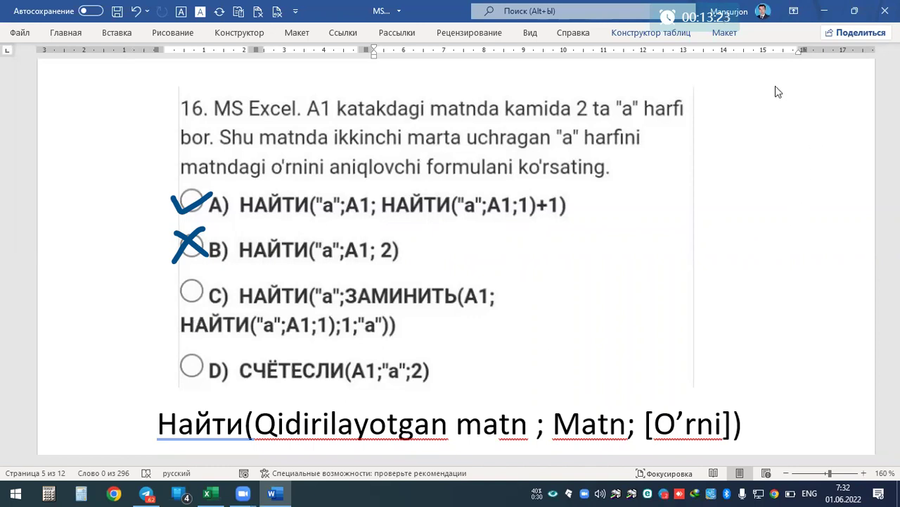
# Step: Scroll between the question 16 image and the worked-example table to review the layout
pyautogui.scroll(-3, 234, 331)
pyautogui.scroll(-3, 234, 331)
pyautogui.scroll(4, 233, 331)
pyautogui.scroll(1, 357, 263)
pyautogui.scroll(-1, 446, 299)
pyautogui.scroll(1, 446, 299)
pyautogui.scroll(2, 446, 301)
pyautogui.click(260, 161)
pyautogui.scroll(-3, 261, 159)
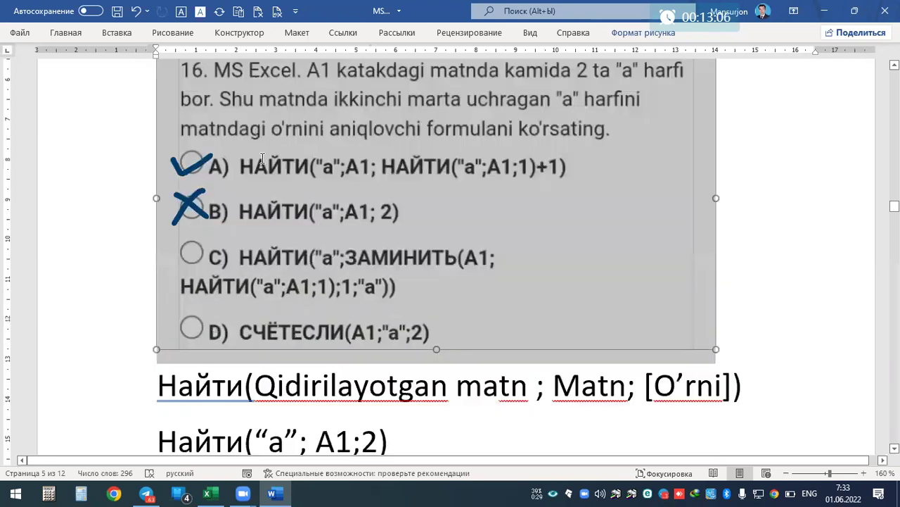
pyautogui.scroll(-5, 257, 171)
pyautogui.scroll(-1, 279, 197)
pyautogui.scroll(2, 298, 203)
pyautogui.keyDown('ctrl'); pyautogui.scroll(-4, 297, 204); pyautogui.keyUp('ctrl')
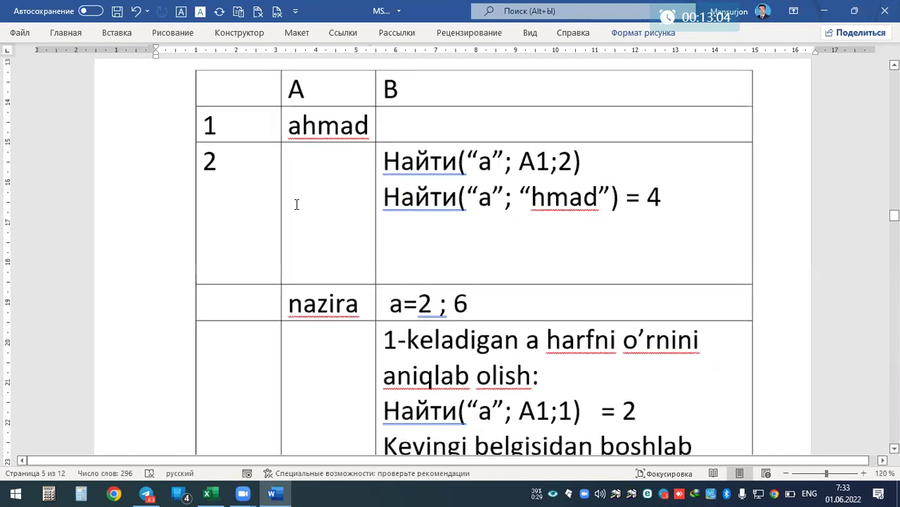
pyautogui.keyDown('ctrl'); pyautogui.scroll(-1, 296, 204); pyautogui.keyUp('ctrl')
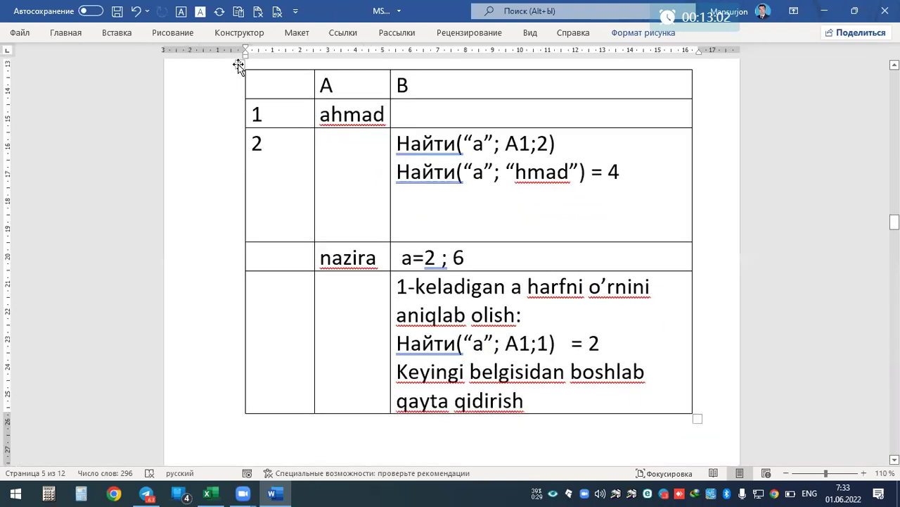
# Step: Select the whole worked-example table and shrink its font from 24 to 18 point
pyautogui.click(239, 65)
pyautogui.click(116, 35)
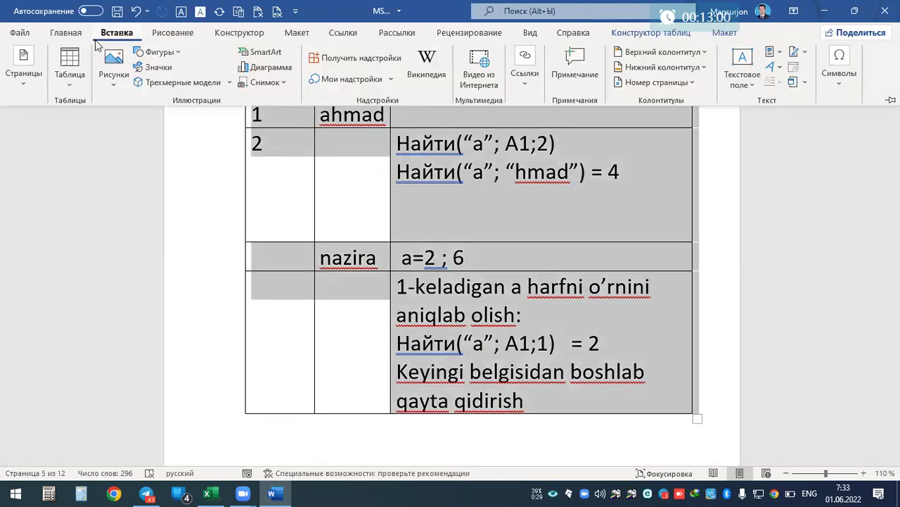
pyautogui.click(66, 32)
pyautogui.click(270, 57)
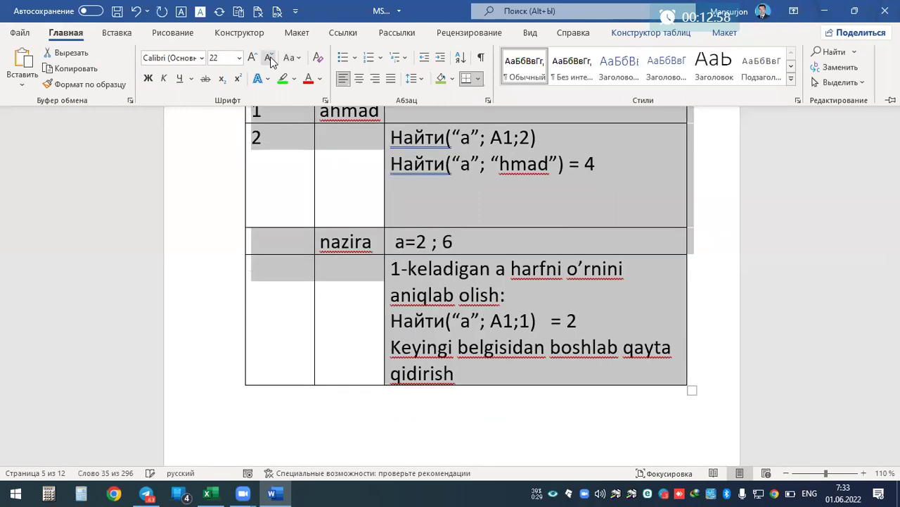
pyautogui.click(271, 57)
pyautogui.click(270, 57)
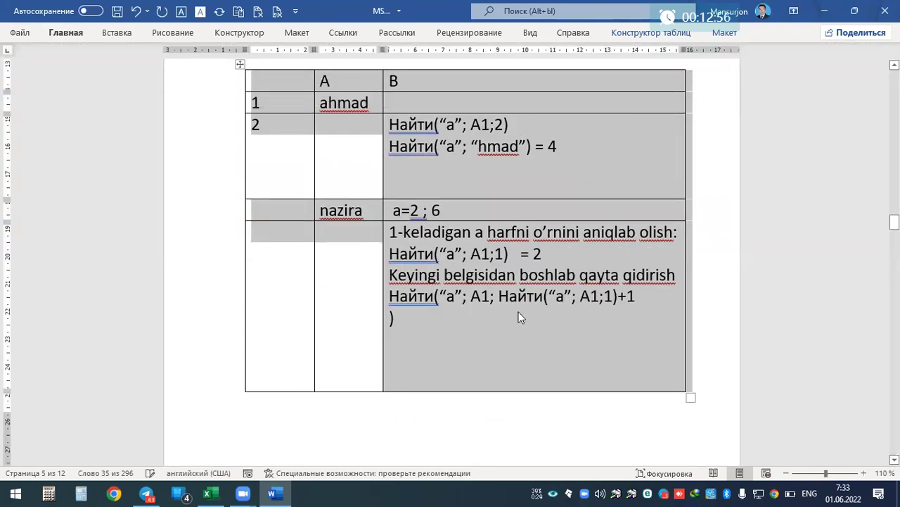
pyautogui.scroll(3, 512, 308)
pyautogui.scroll(-8, 513, 302)
pyautogui.scroll(-3, 509, 302)
pyautogui.scroll(3, 420, 276)
pyautogui.scroll(3, 421, 277)
# Step: Delete the blank space so the ДЕС.В.ШЕСТН question starts at the top of its page
pyautogui.click(307, 392)
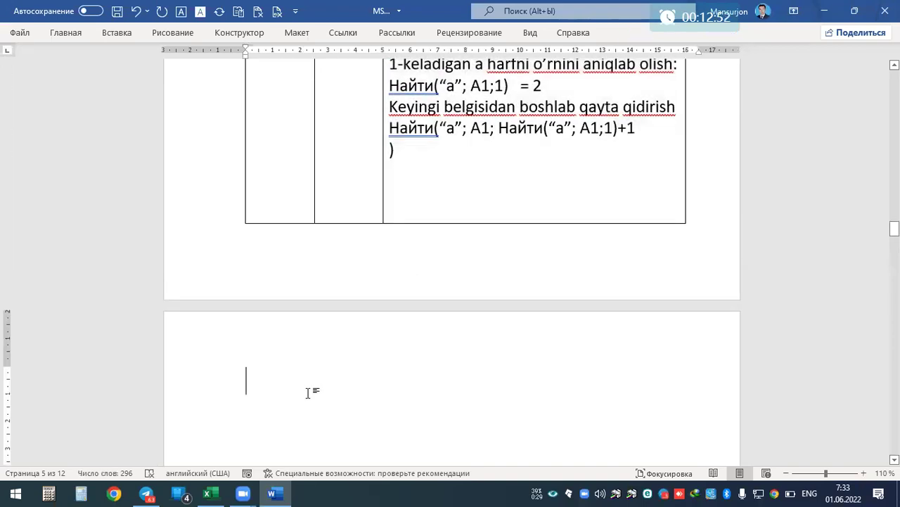
pyautogui.press('Delete')
pyautogui.press('Delete')
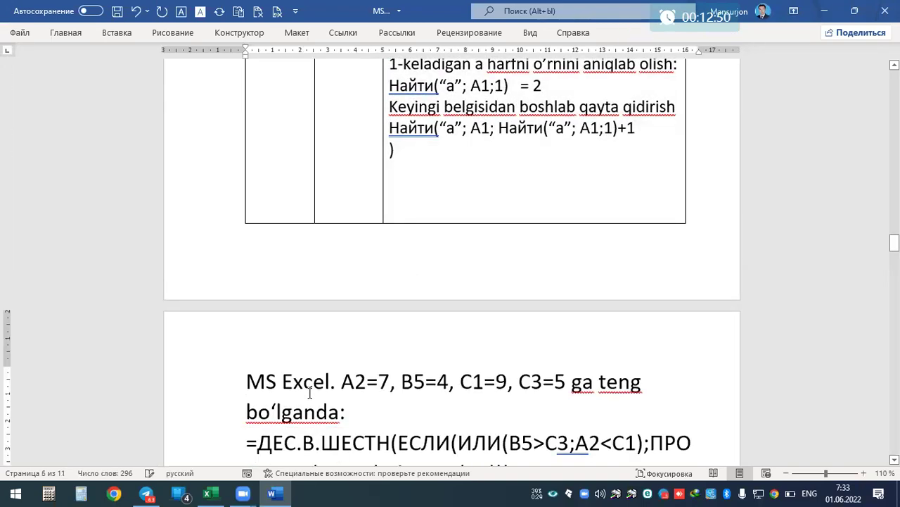
pyautogui.scroll(-2, 390, 335)
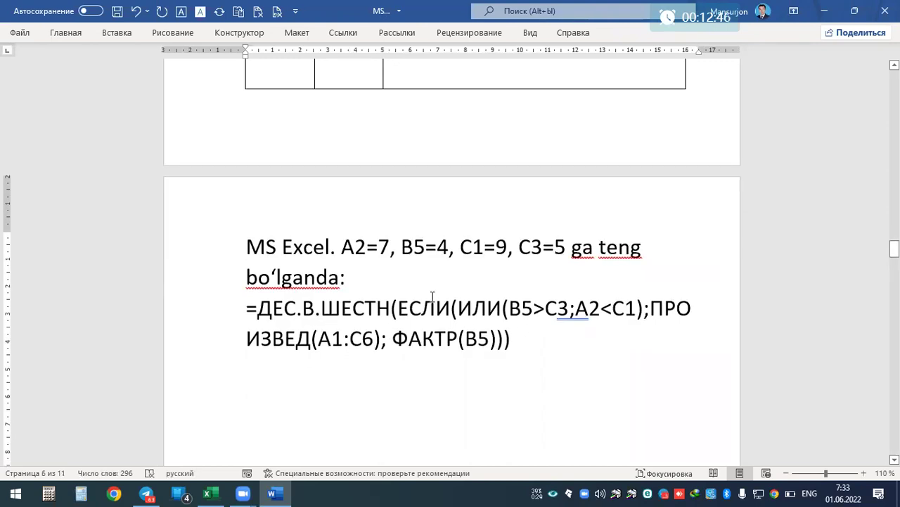
pyautogui.scroll(-1, 612, 318)
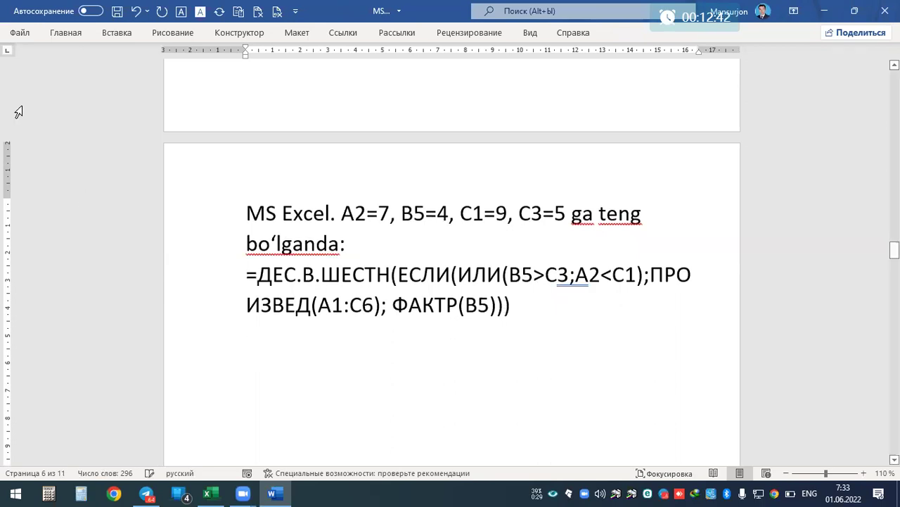
# Step: Close the drawing tools and deselect the stray shape over the ДЕС.В.ШЕСТН formula
pyautogui.click(176, 35)
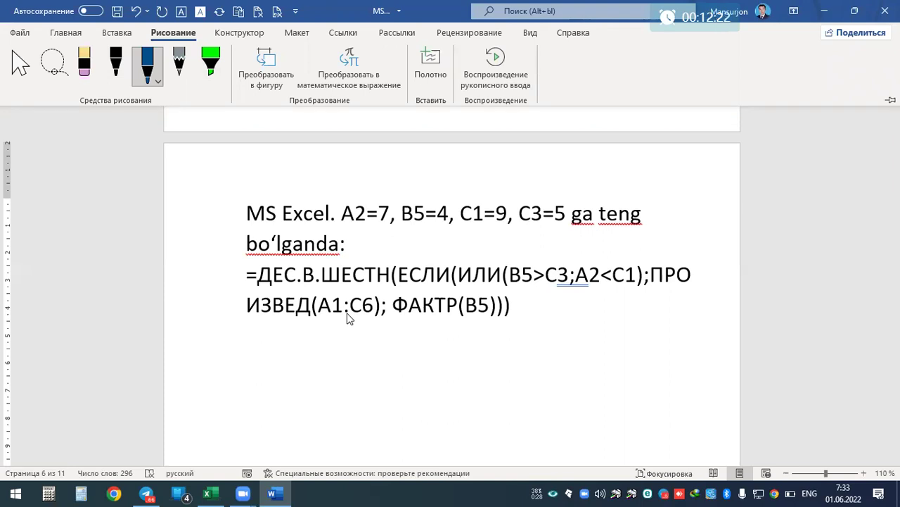
pyautogui.click(350, 318)
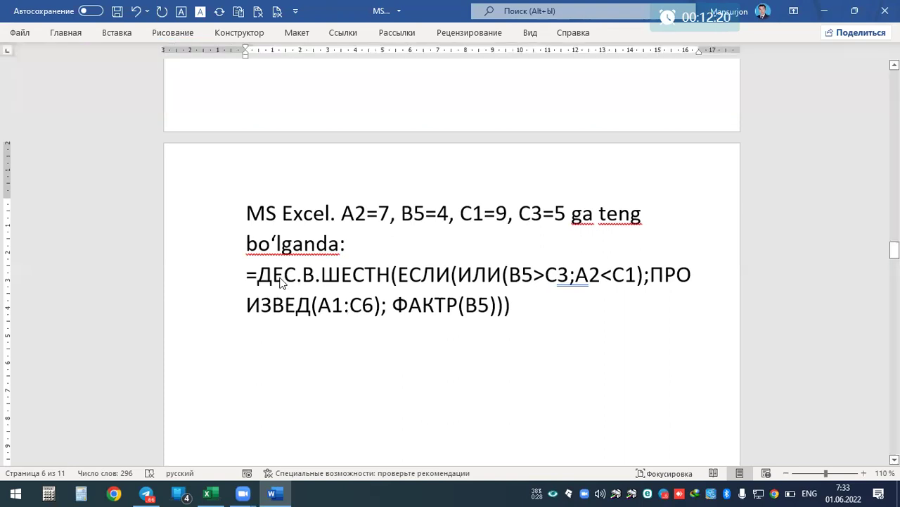
pyautogui.click(394, 274)
pyautogui.click(283, 279)
pyautogui.press('Escape')
pyautogui.click(366, 281)
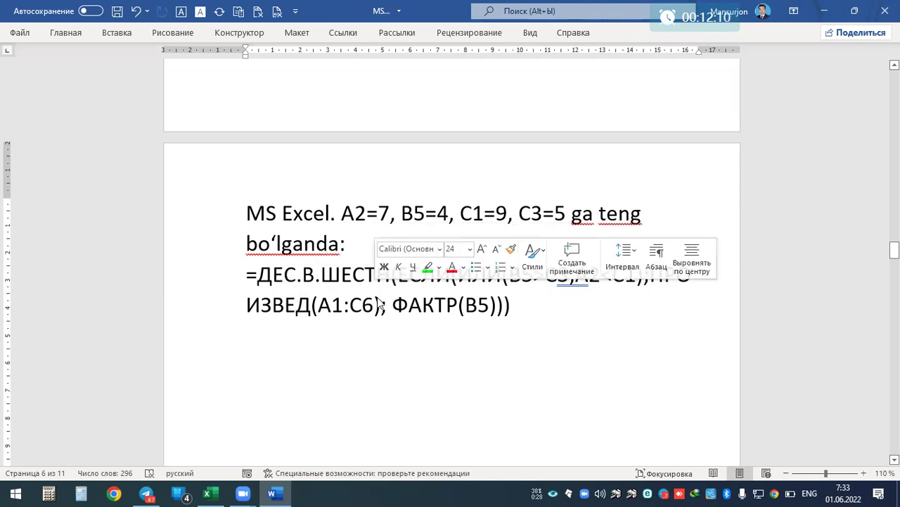
pyautogui.scroll(-3, 535, 315)
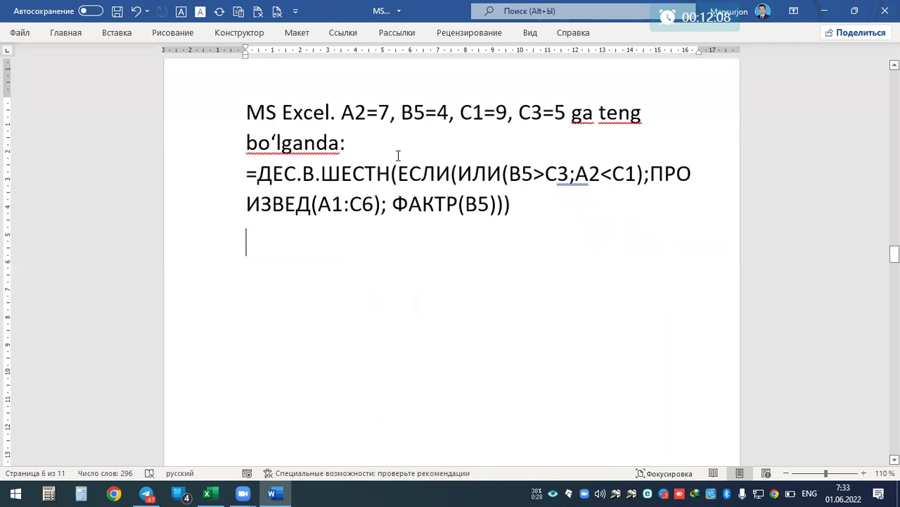
# Step: Type 'Дес.и.шестн(son) = Kiritilgan sonni 10 likdan 16 lik sanoq sistemasiga o’tkazadi.' and start a new paragraph
pyautogui.write('=')
pyautogui.press('BackSpace')
pyautogui.hotkey('alt', 'shift')
pyautogui.write('Дес.и.')
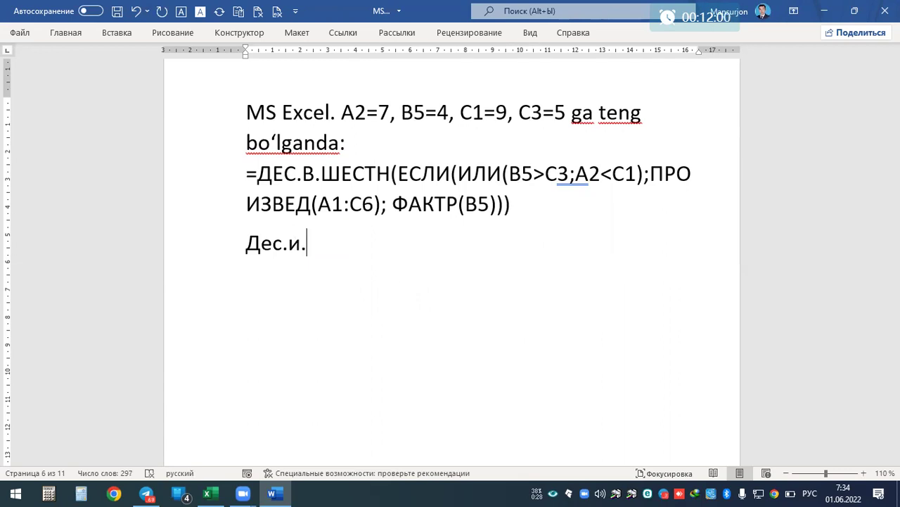
pyautogui.write('шест')
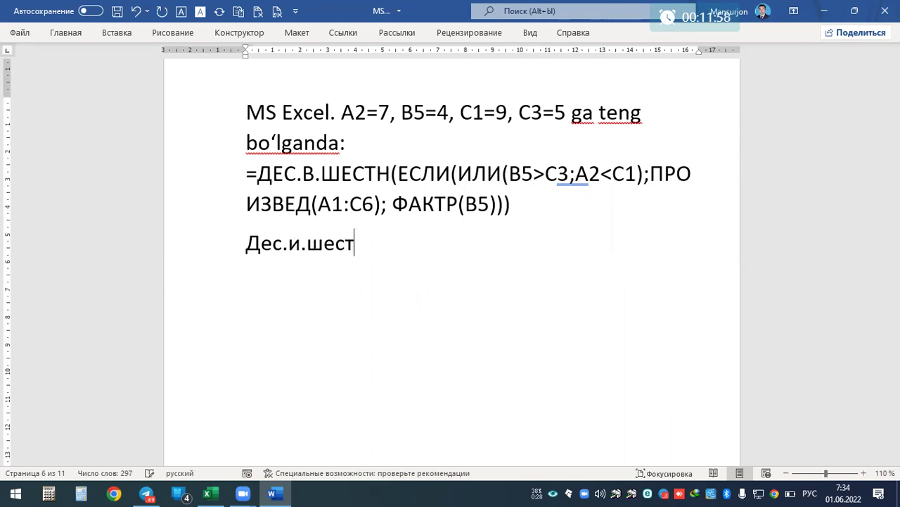
pyautogui.write('н(')
pyautogui.write(' ыщ')
pyautogui.press('BackSpace')
pyautogui.press('BackSpace')
pyautogui.press('BackSpace')
pyautogui.write('Ыщ')
pyautogui.press('BackSpace')
pyautogui.press('BackSpace')
pyautogui.hotkey('alt', 'shift')
pyautogui.write('son) = Kiritilgan sonni 10 lik')
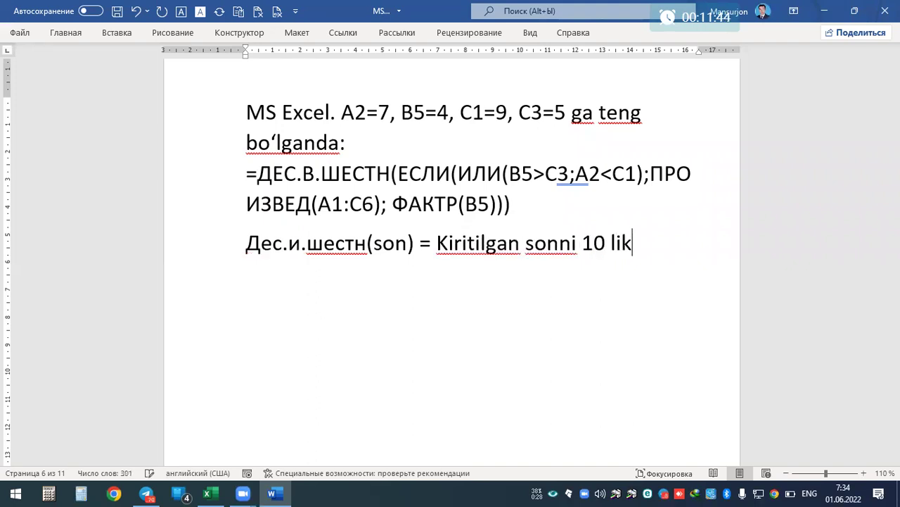
pyautogui.write('dan 16 li')
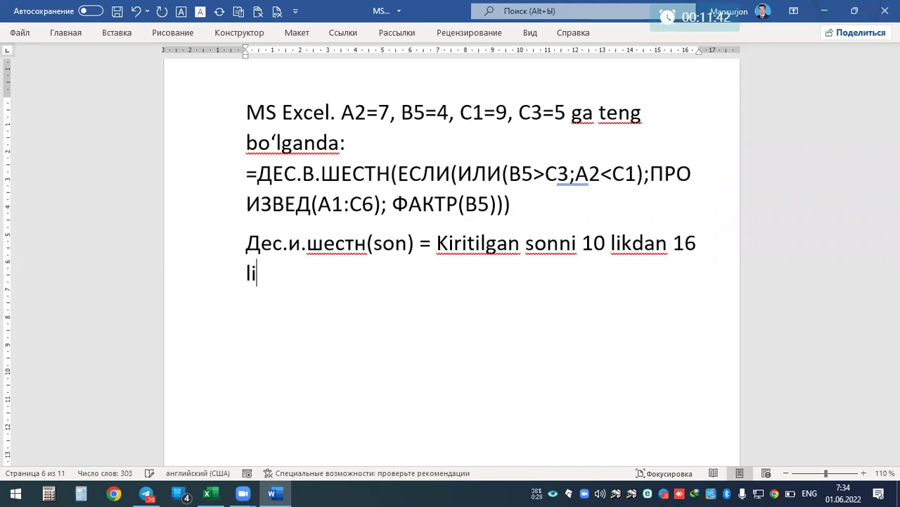
pyautogui.write('k sanoq sistema')
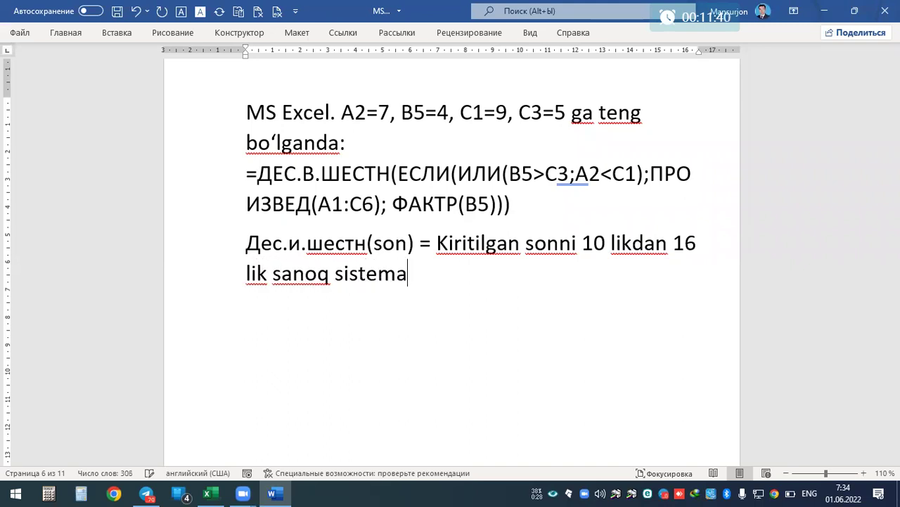
pyautogui.write("siga o'tkaz")
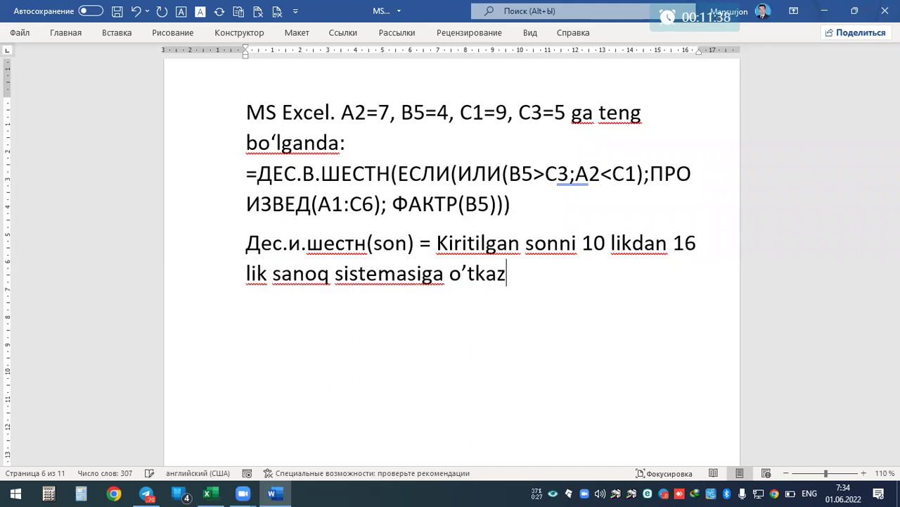
pyautogui.write('adi.')
pyautogui.press('Return')
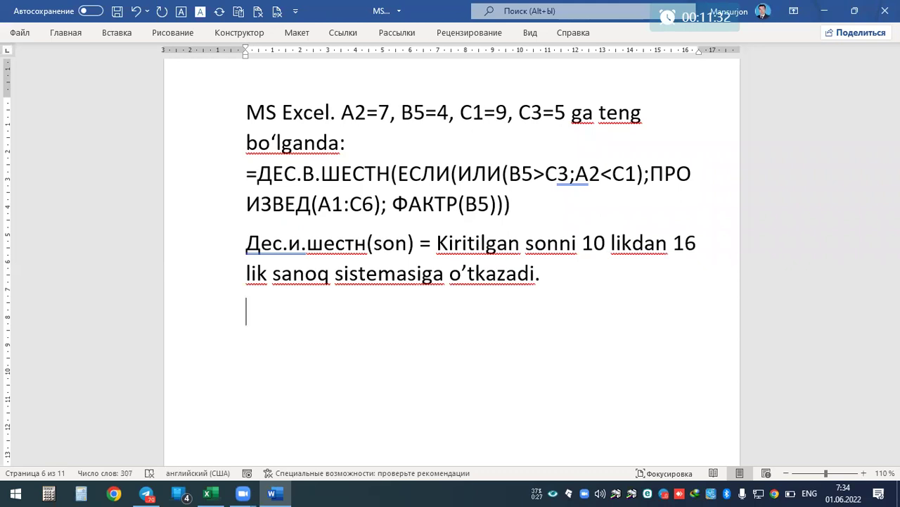
# Step: Copy the ЕСЛИ(...) part of the formula onto the empty line below
pyautogui.click(486, 203)
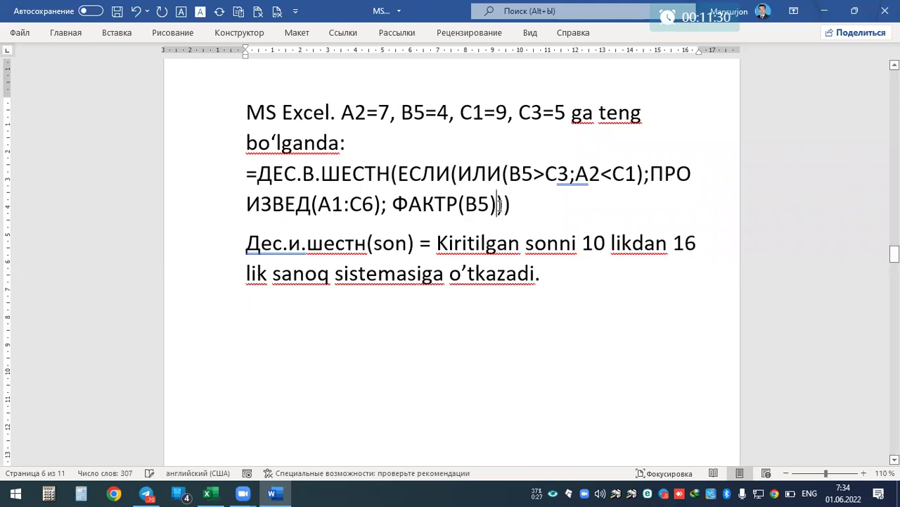
pyautogui.moveTo(398, 173); pyautogui.dragTo(503, 204)
pyautogui.hotkey('ctrl', 'c')
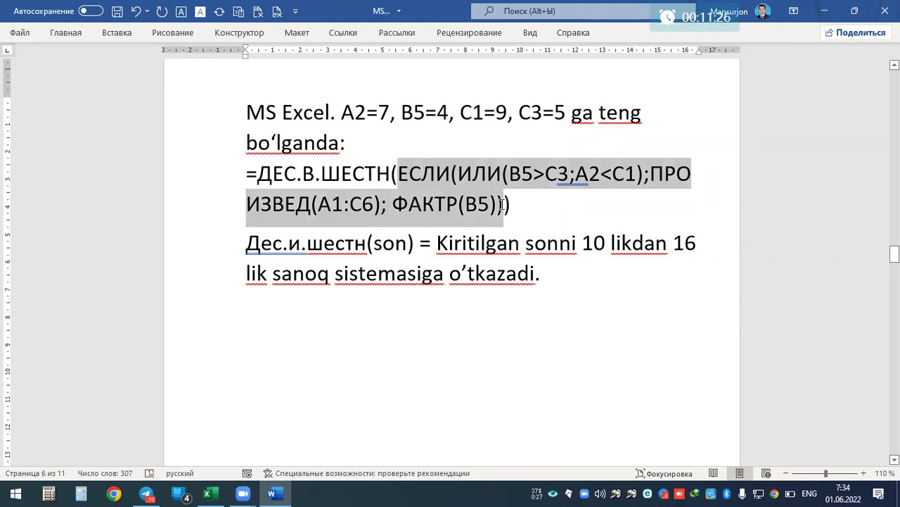
pyautogui.click(388, 311)
pyautogui.hotkey('ctrl', 'v')
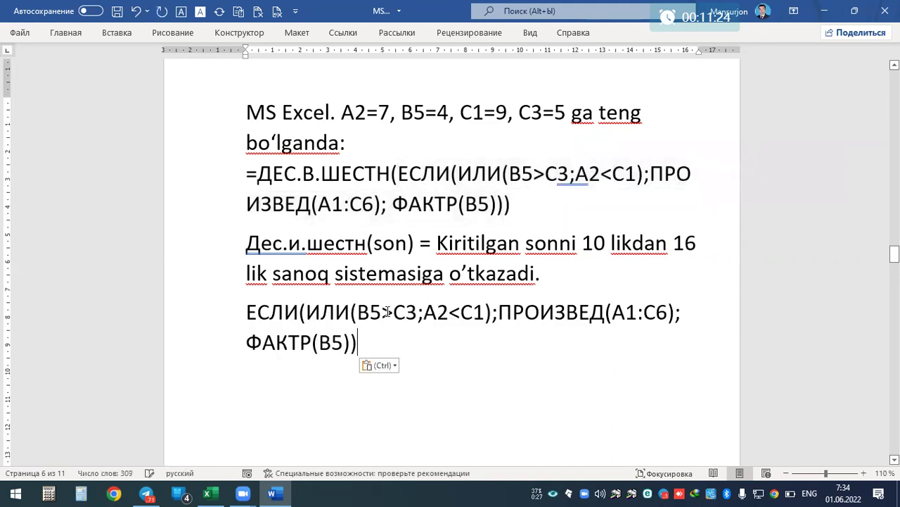
# Step: Split the pasted ЕСЛИ so ИЛИ, ПРОИЗВЕД, ФАКТР and the closing bracket each sit on separate lines
pyautogui.click(308, 311)
pyautogui.press('Return')
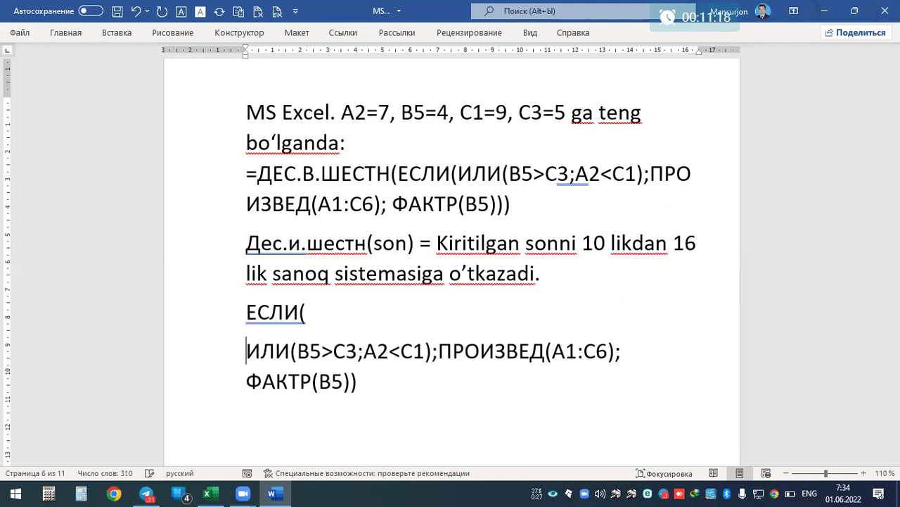
pyautogui.click(433, 349)
pyautogui.press('Right')
pyautogui.press('Return')
pyautogui.click(430, 380)
pyautogui.press('Return')
pyautogui.press('Right')
pyautogui.press('Right')
pyautogui.press('Right')
pyautogui.press('Right')
pyautogui.press('Right')
pyautogui.press('Right')
pyautogui.press('Right')
pyautogui.press('Right')
pyautogui.press('Return')
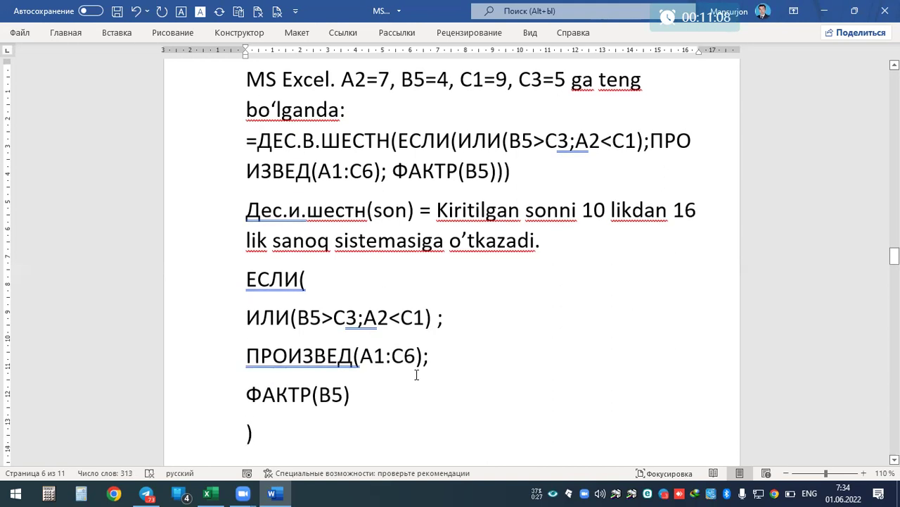
# Step: Label the lines '=> Shart qismi', '=> Rost bo’lganda' and '=> Yolg'on bo'lganda'
pyautogui.click(454, 318)
pyautogui.write('=')
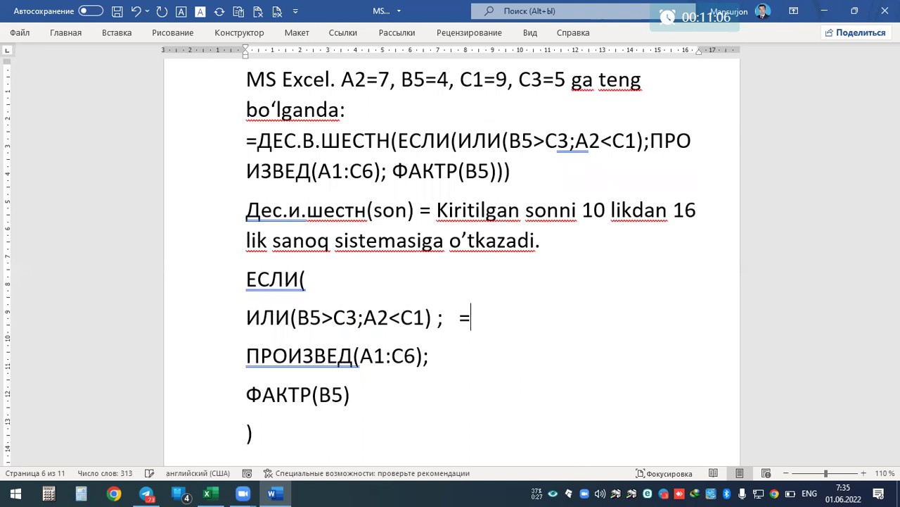
pyautogui.write('> Shart')
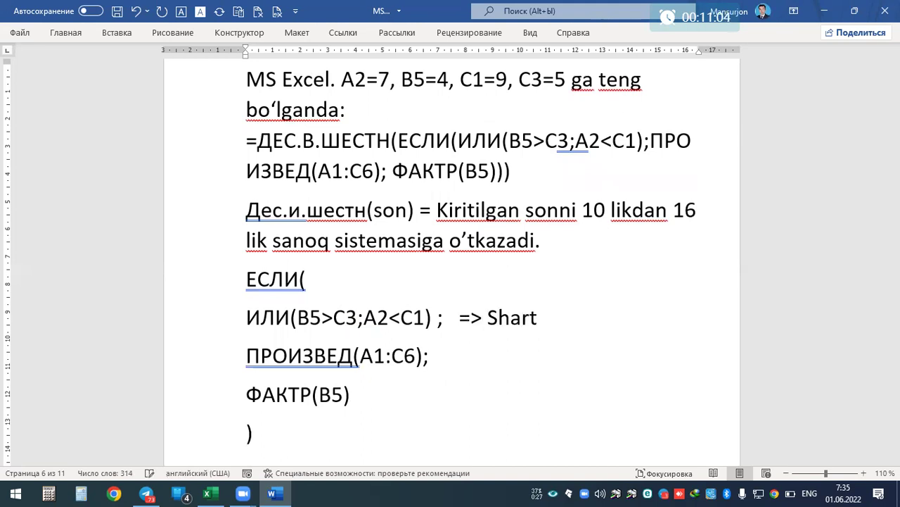
pyautogui.write(' qismi')
pyautogui.click(430, 356)
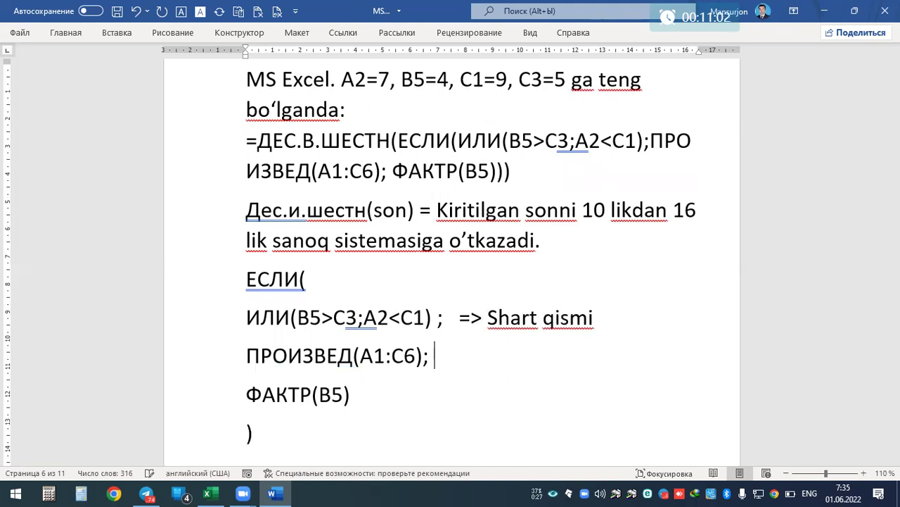
pyautogui.write('=> Rost b')
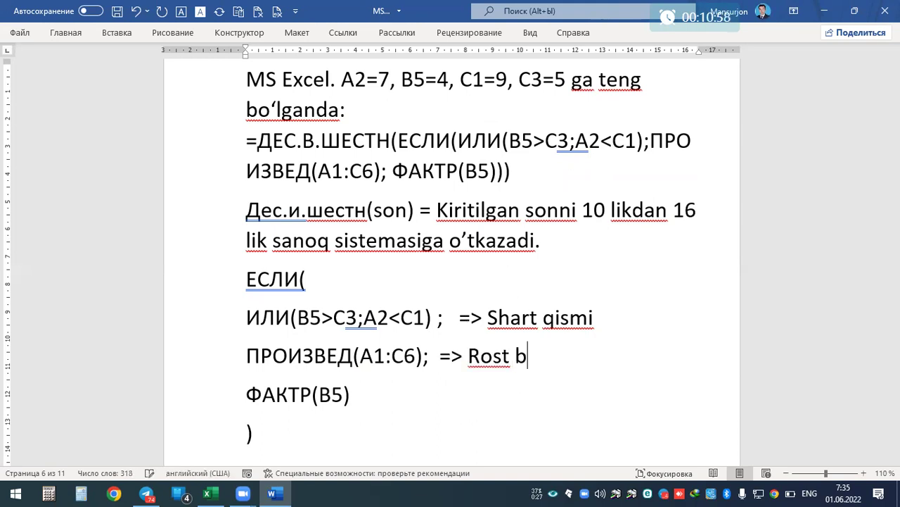
pyautogui.write('o’lgandan')
pyautogui.press('BackSpace')
pyautogui.click(351, 394)
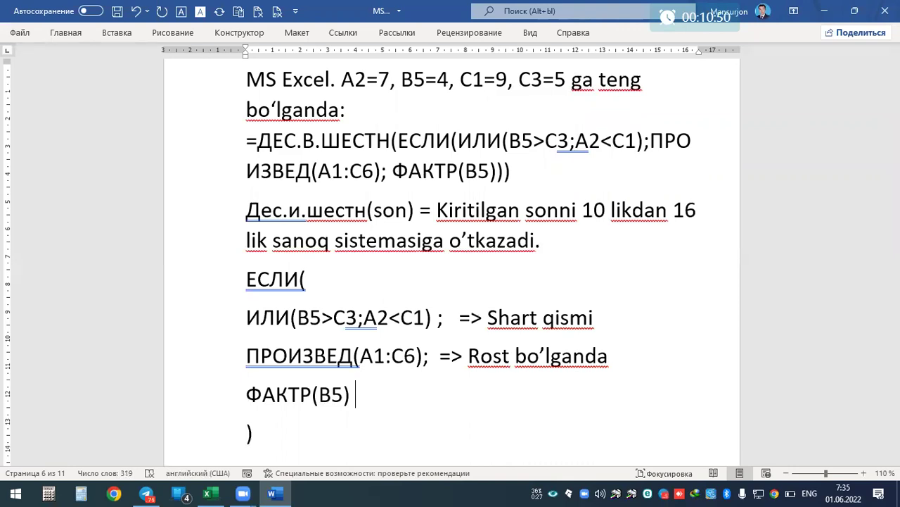
pyautogui.write('=> ')
pyautogui.write("Yolg'on bo'lganda")
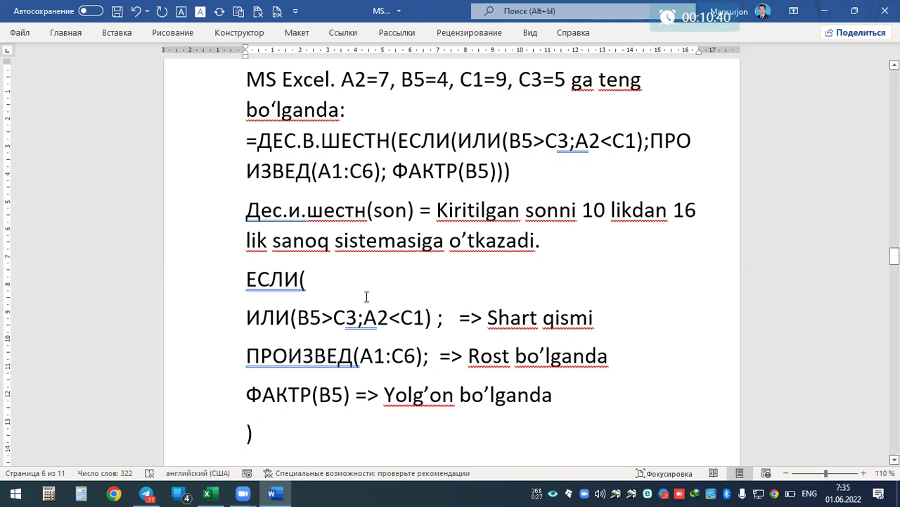
# Step: Select the B5>C3;A2<C1 condition and add empty lines after the closing bracket
pyautogui.moveTo(299, 318)
pyautogui.mouseDown()
pyautogui.moveTo(431, 318)
pyautogui.moveTo(246, 318)
pyautogui.mouseUp()
pyautogui.hotkey('ctrl', 'c')
pyautogui.click(302, 473)
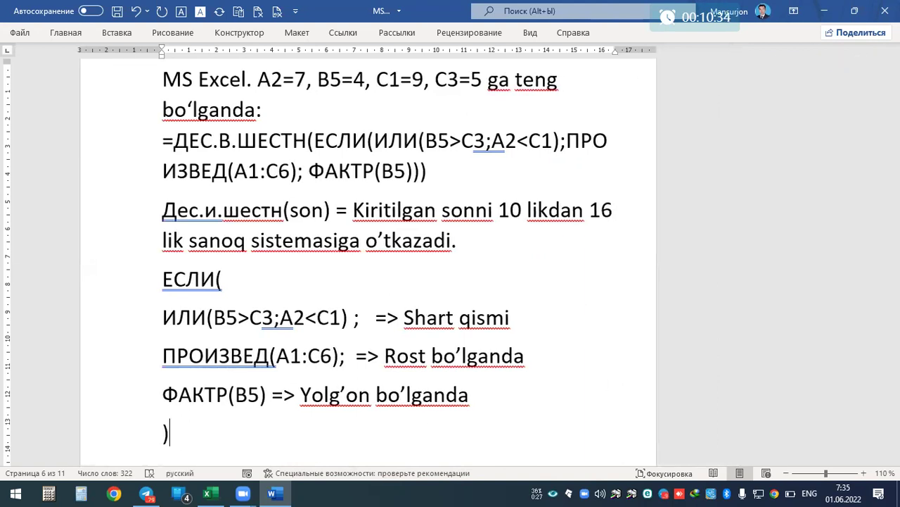
pyautogui.press('Return')
pyautogui.press('Return')
# Step: Paste the ИЛИ condition, then copy the cell values A2=7, B5=4, C1=9, C3=5 below the bracket
pyautogui.hotkey('ctrl', 'v')
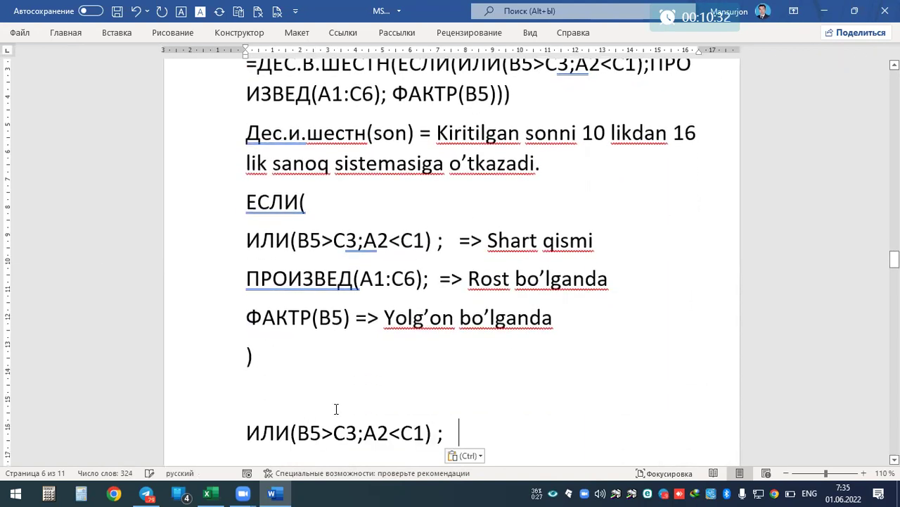
pyautogui.scroll(1, 407, 176)
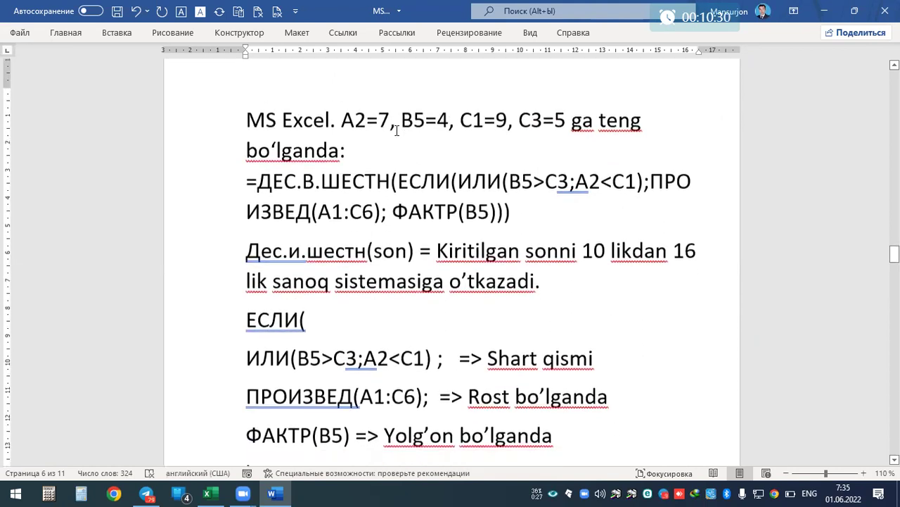
pyautogui.moveTo(341, 69); pyautogui.dragTo(567, 69)
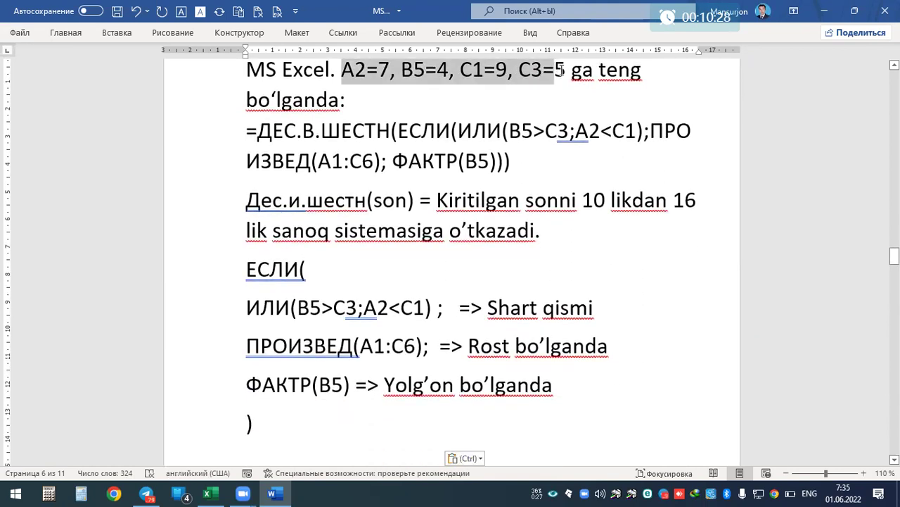
pyautogui.hotkey('ctrl', 'c')
pyautogui.scroll(-5, 435, 298)
pyautogui.click(283, 295)
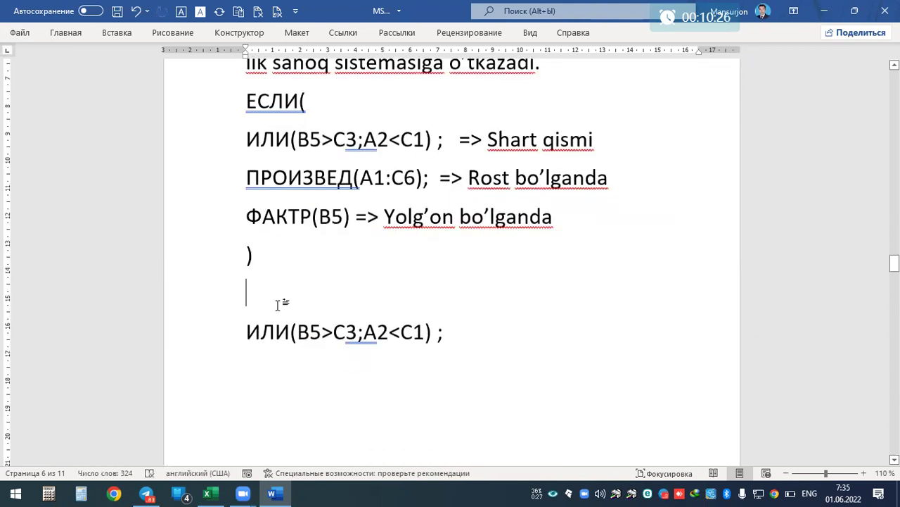
pyautogui.hotkey('ctrl', 'v')
# Step: Write '=' followed by a copy of ИЛИ(B5>C3;A2<C1)
pyautogui.write('=')
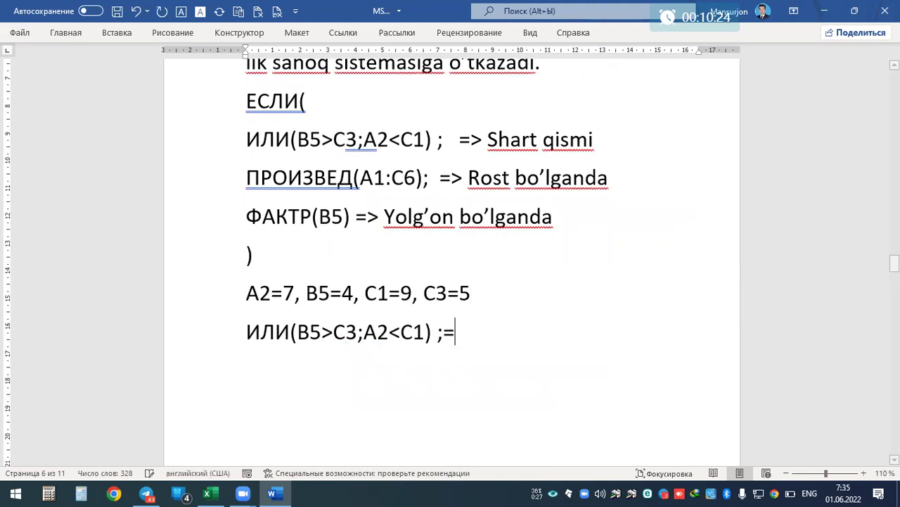
pyautogui.moveTo(246, 332); pyautogui.dragTo(437, 334)
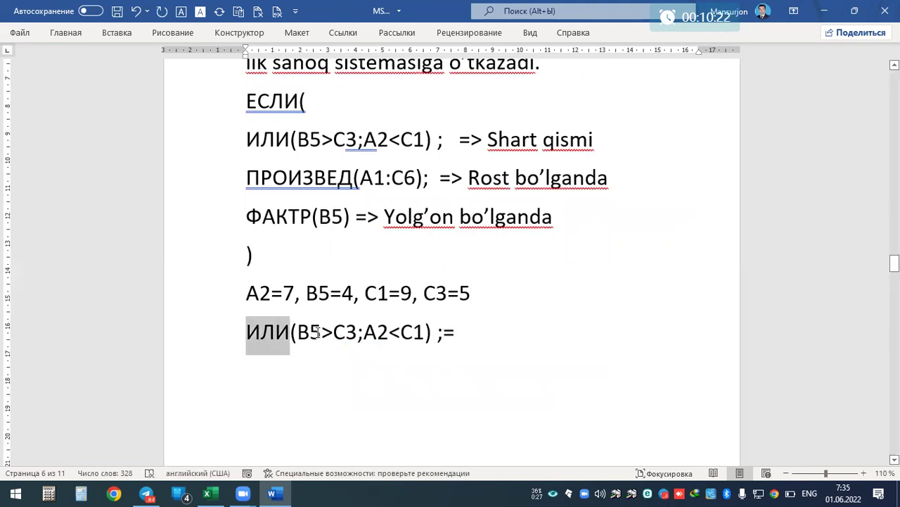
pyautogui.hotkey('ctrl', 'c')
pyautogui.click(473, 334)
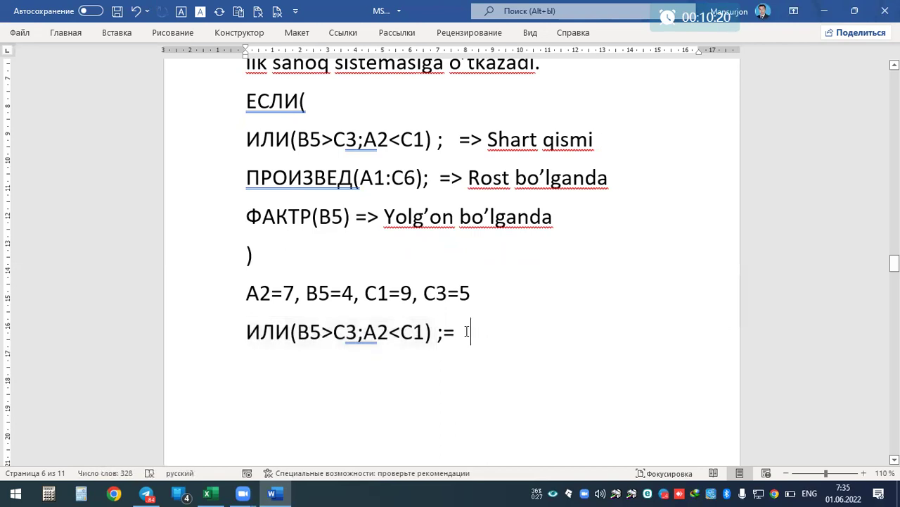
pyautogui.hotkey('ctrl', 'v')
# Step: Replace B5, C3, A2 and C1 with 4, 5, 7 and 9 in the copied condition
pyautogui.moveTo(523, 332); pyautogui.dragTo(550, 332)
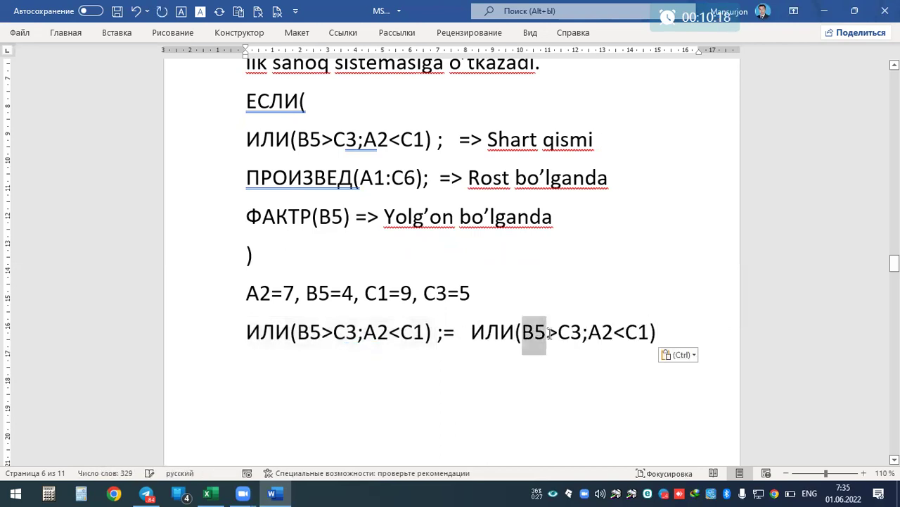
pyautogui.write('4')
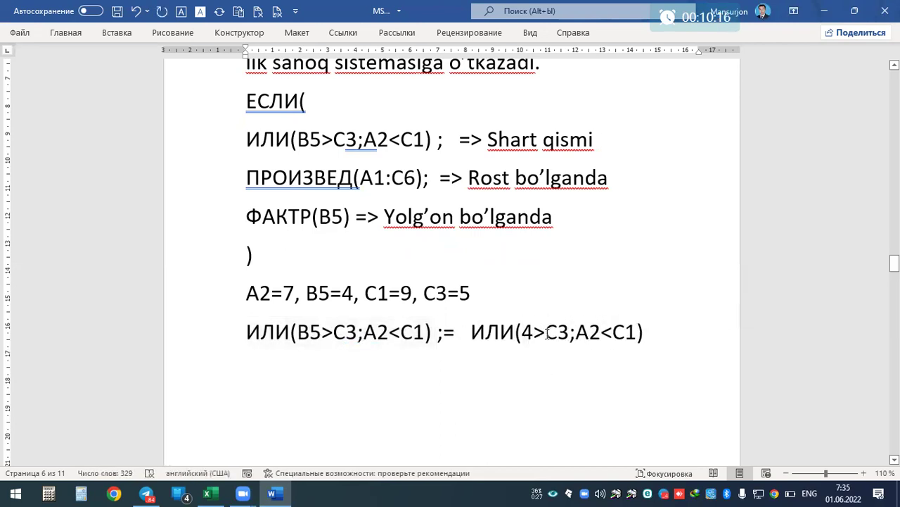
pyautogui.moveTo(547, 333); pyautogui.dragTo(570, 336)
pyautogui.write('5')
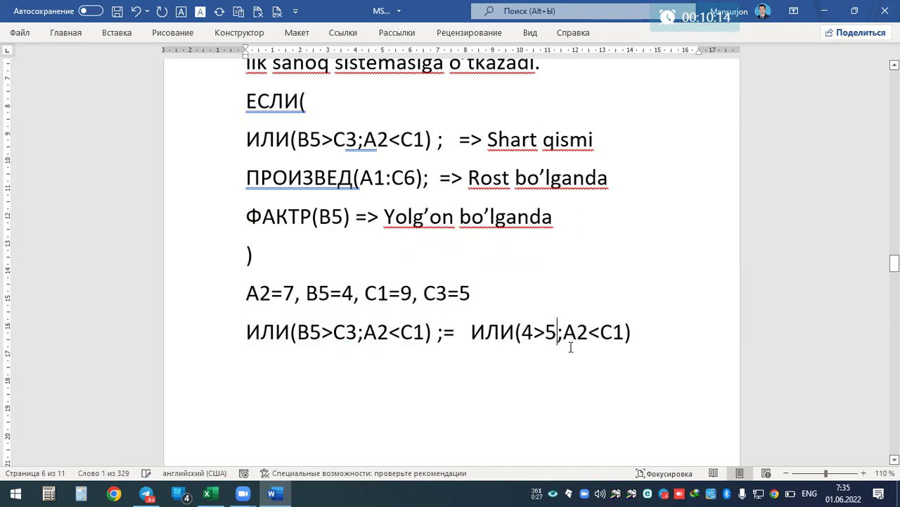
pyautogui.moveTo(561, 330); pyautogui.dragTo(585, 337)
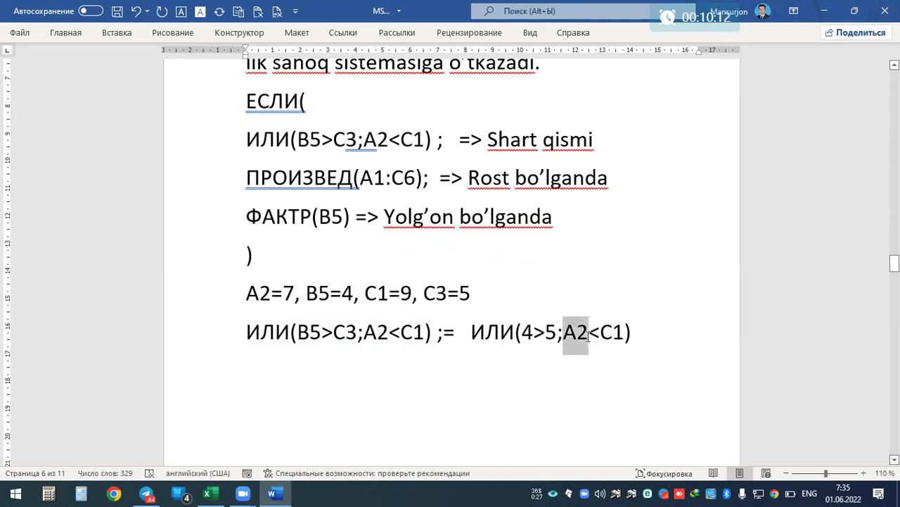
pyautogui.press('BackSpace')
pyautogui.write('7')
pyautogui.moveTo(590, 334); pyautogui.dragTo(609, 335)
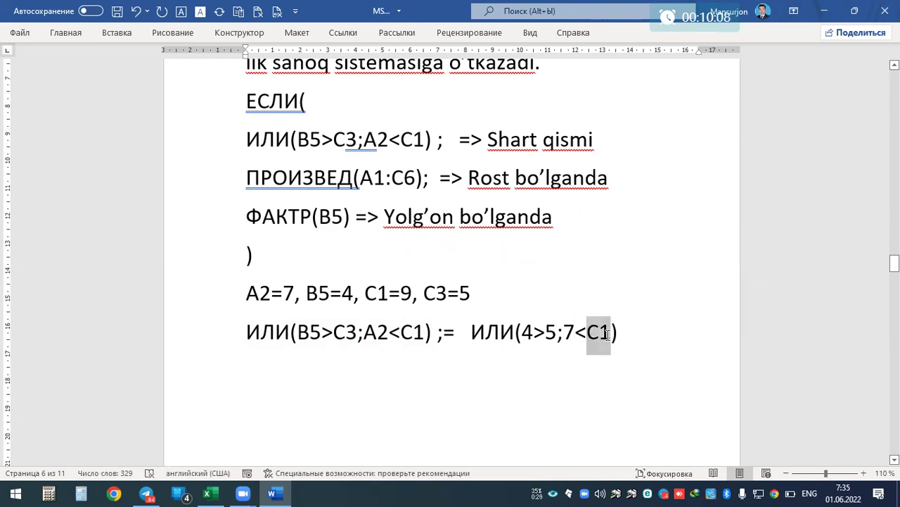
pyautogui.write('9')
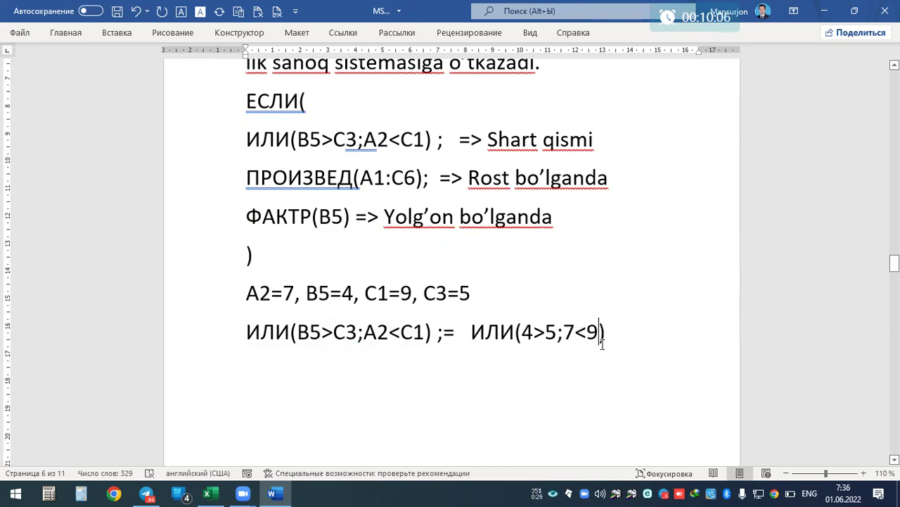
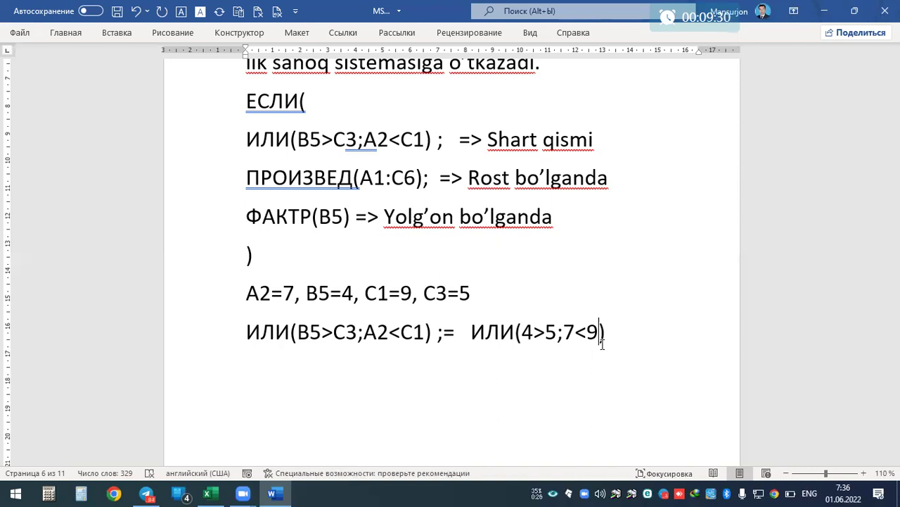
# Step: Colour 4>5 red and 7<9 green in the ИЛИ(4>5;7<9) evaluation
pyautogui.click(558, 331)
pyautogui.moveTo(558, 331); pyautogui.dragTo(522, 331)
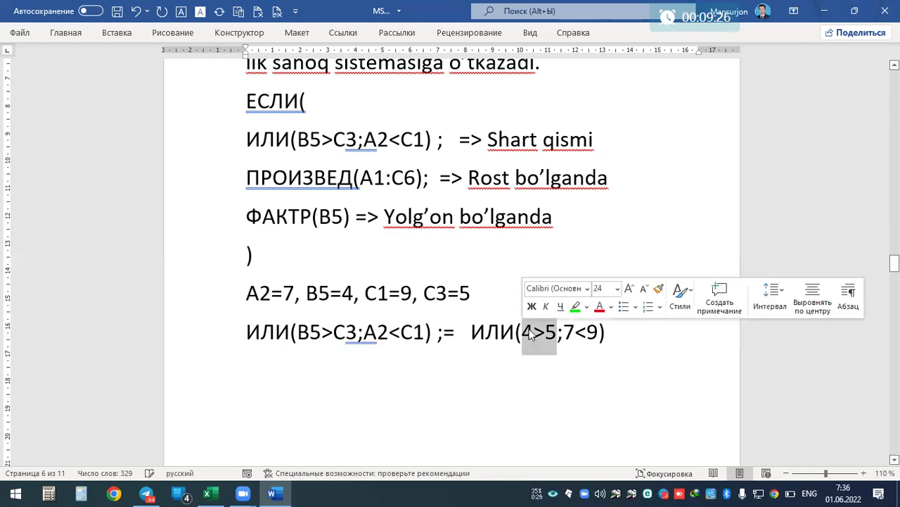
pyautogui.click(599, 310)
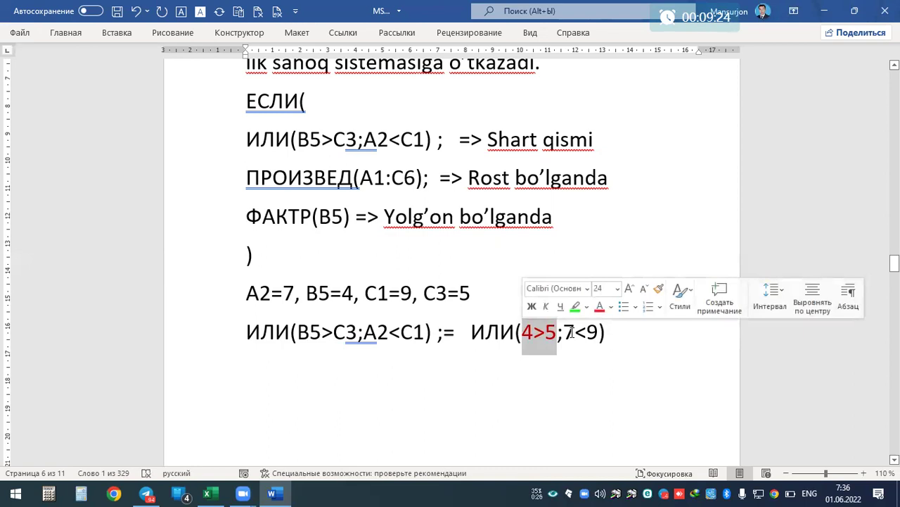
pyautogui.click(577, 332)
pyautogui.moveTo(565, 332); pyautogui.dragTo(598, 332)
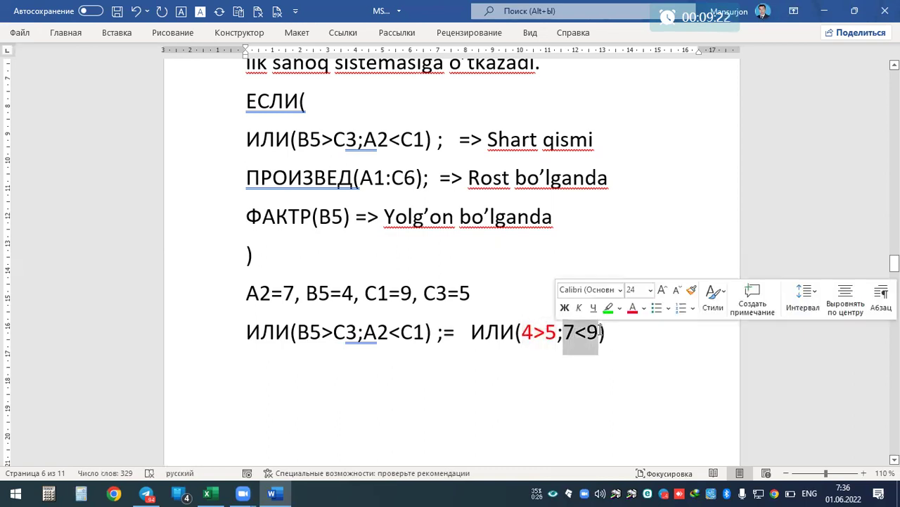
pyautogui.click(644, 309)
pyautogui.click(679, 252)
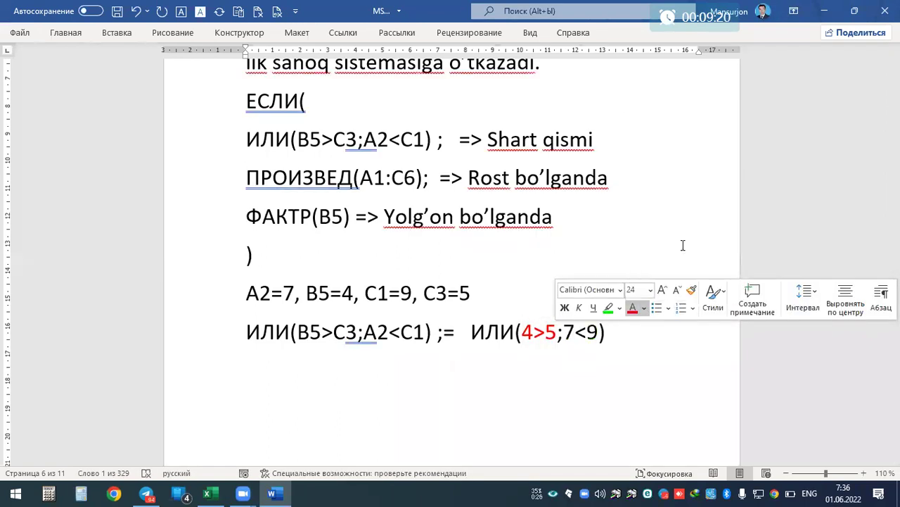
# Step: Append '= rost' after the closing bracket, then point out the ПРОИЗВЕД and ФАКТР(B5) parts
pyautogui.click(612, 332)
pyautogui.write('= ')
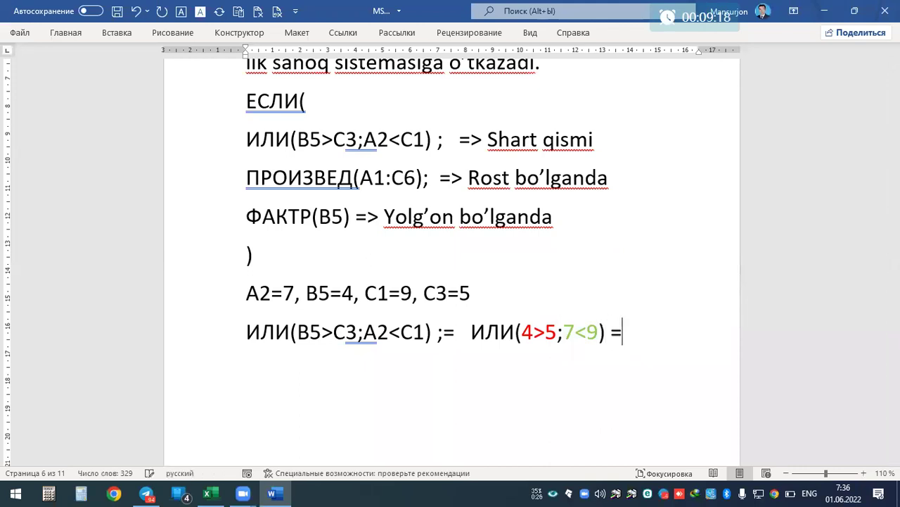
pyautogui.write('rost')
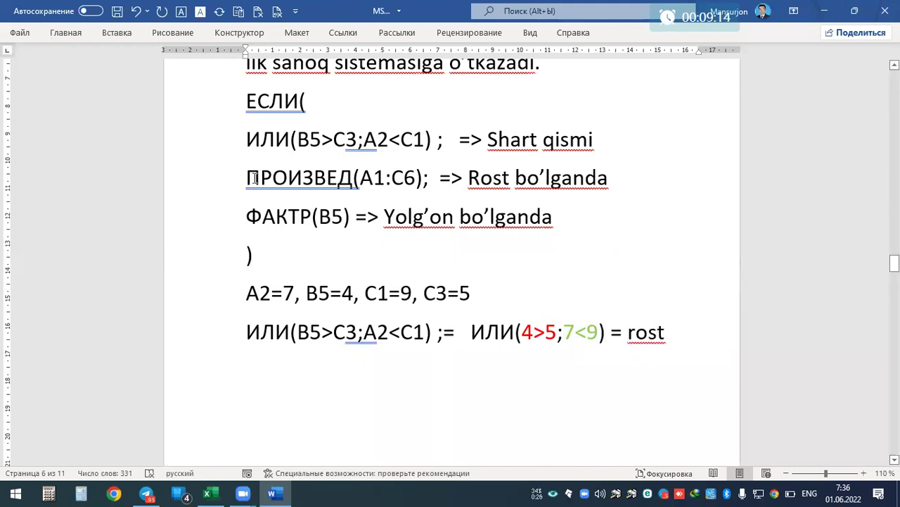
pyautogui.moveTo(246, 177); pyautogui.dragTo(468, 178)
pyautogui.moveTo(349, 218); pyautogui.dragTo(246, 219)
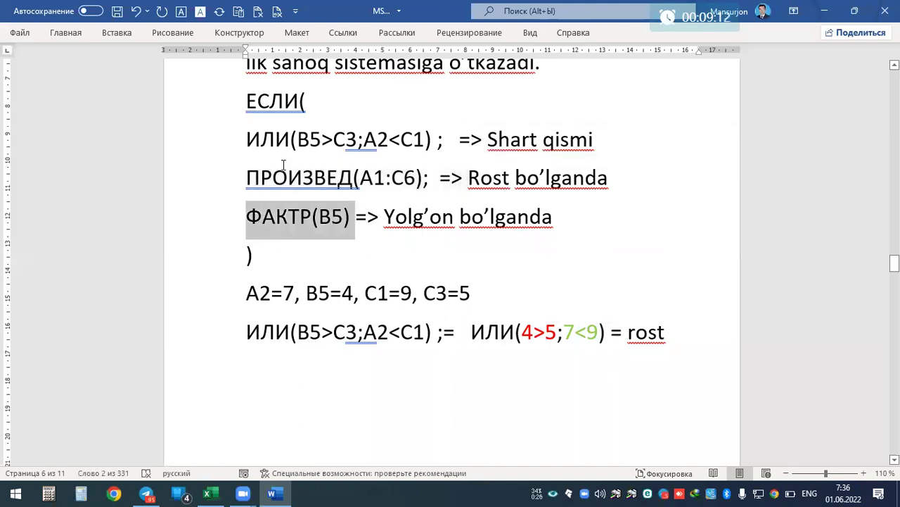
pyautogui.tripleClick(458, 182)
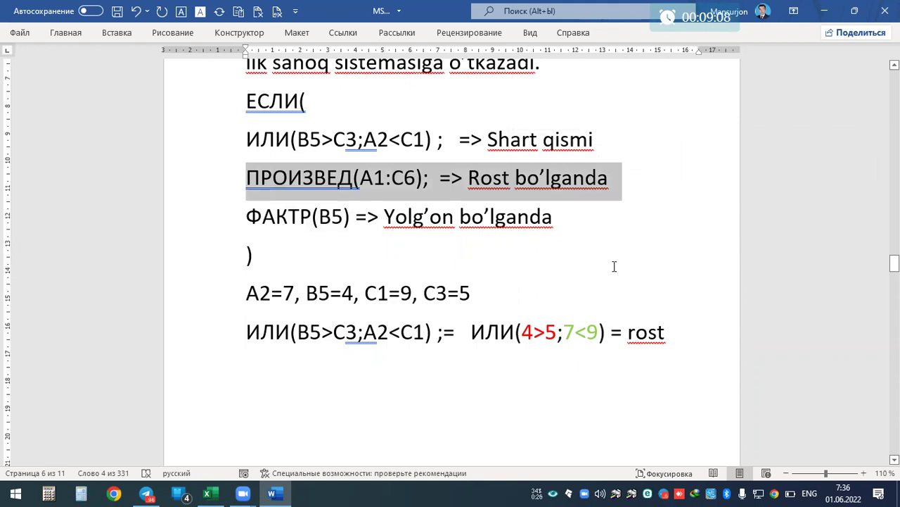
pyautogui.scroll(1, 615, 269)
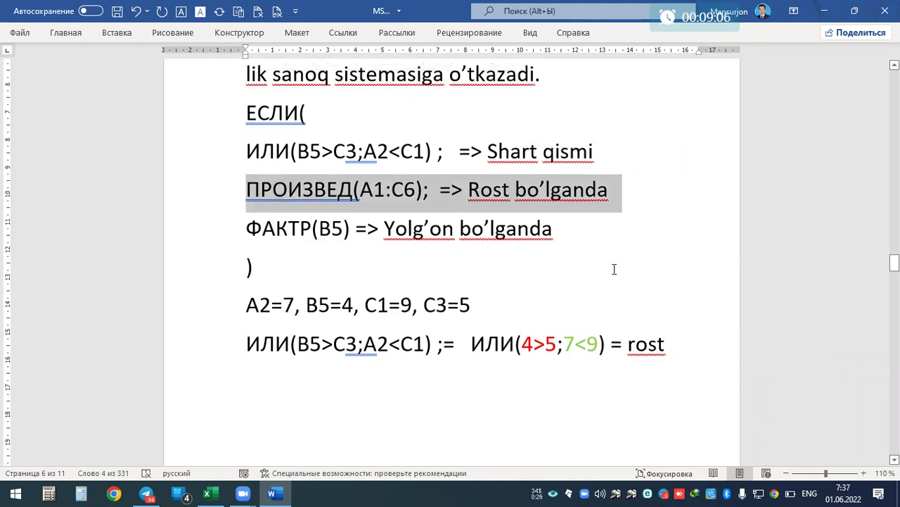
pyautogui.scroll(3, 614, 269)
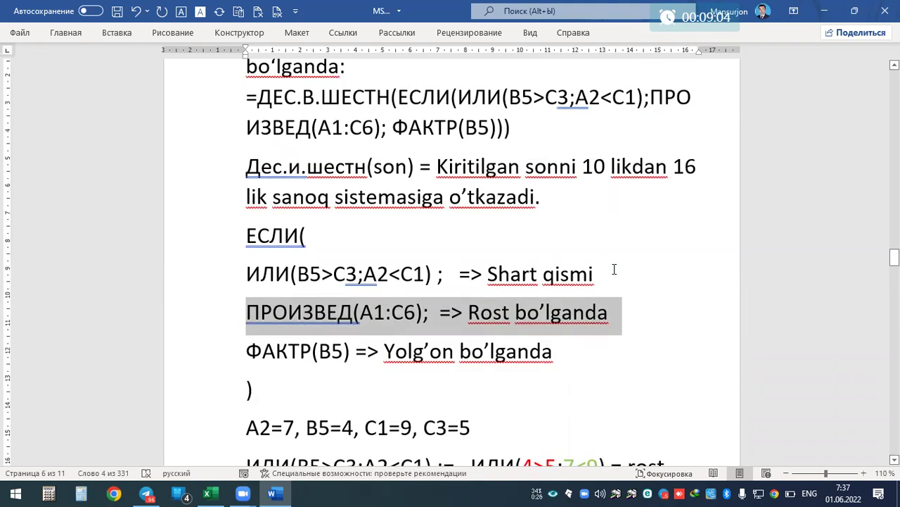
pyautogui.scroll(5, 614, 269)
pyautogui.scroll(3, 614, 269)
pyautogui.scroll(-2, 614, 269)
pyautogui.scroll(-3, 614, 269)
pyautogui.scroll(-2, 614, 268)
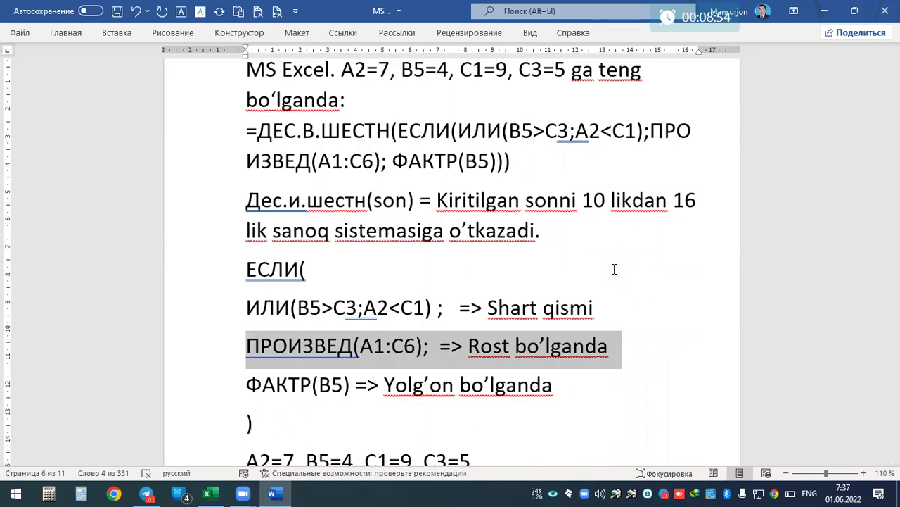
pyautogui.scroll(-5, 614, 269)
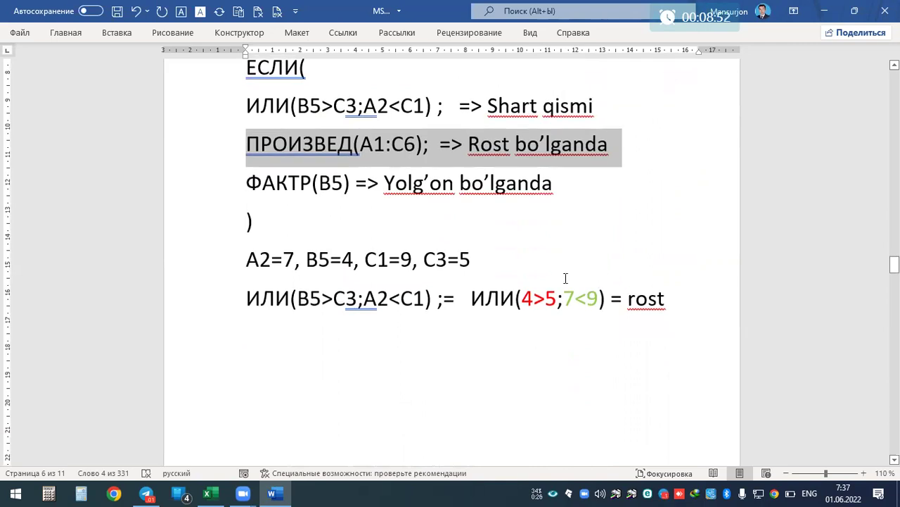
pyautogui.scroll(3, 566, 278)
pyautogui.scroll(5, 556, 261)
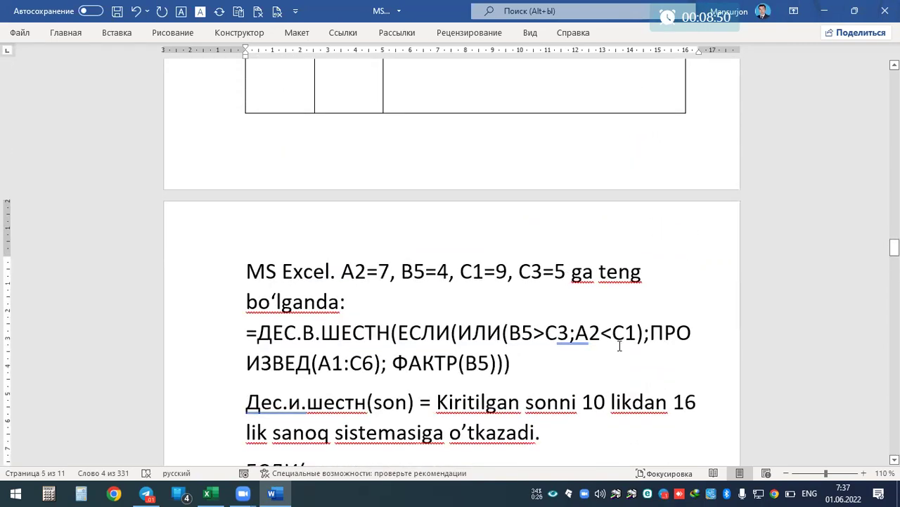
pyautogui.moveTo(637, 331); pyautogui.dragTo(610, 334)
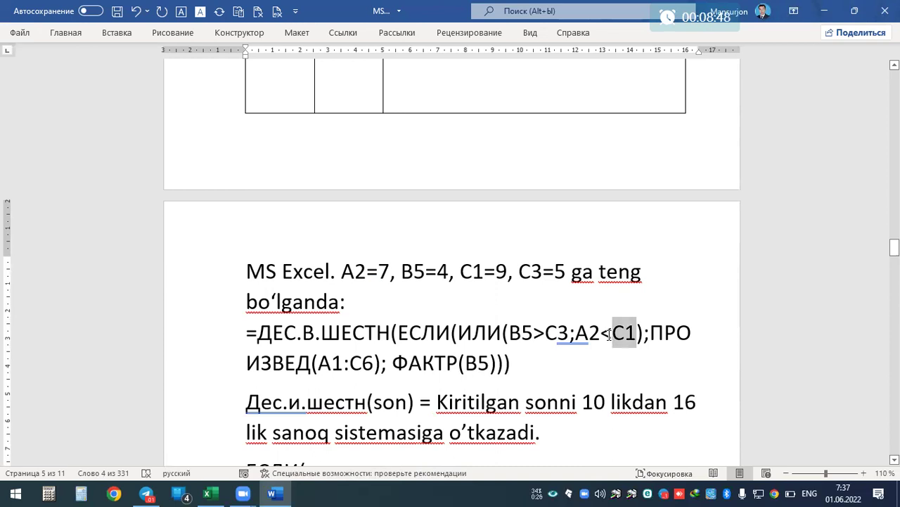
pyautogui.scroll(-7, 609, 335)
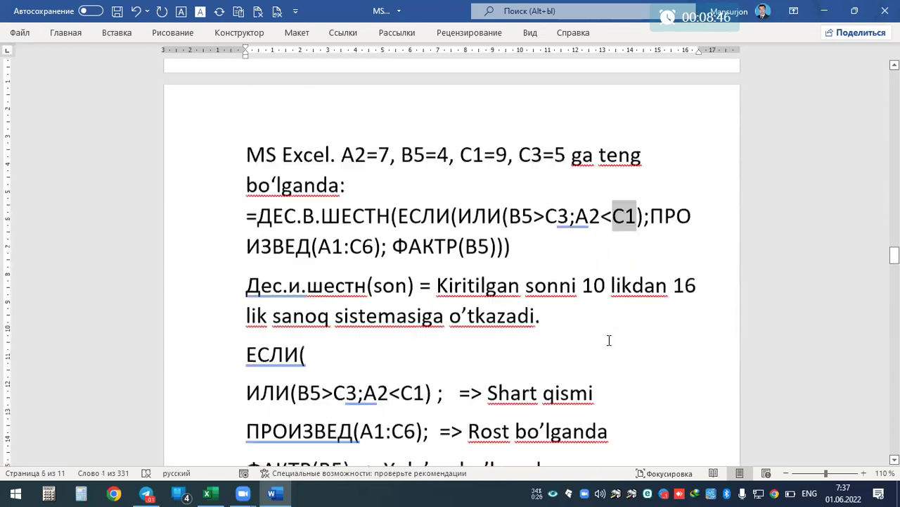
pyautogui.scroll(-3, 609, 341)
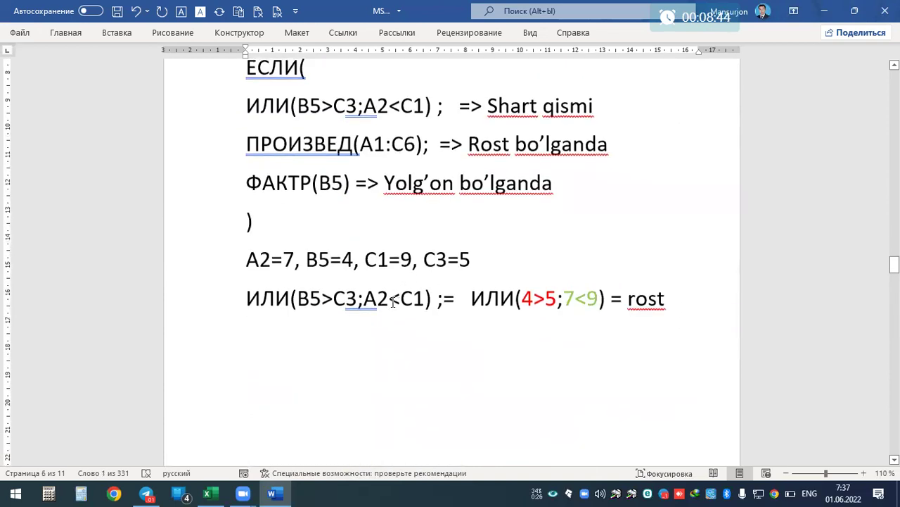
pyautogui.moveTo(363, 299); pyautogui.dragTo(388, 299)
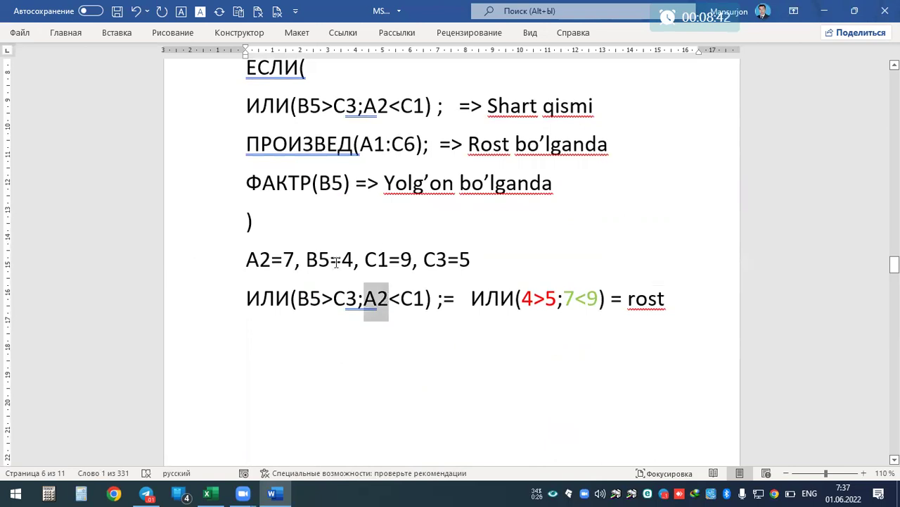
pyautogui.moveTo(365, 259); pyautogui.dragTo(414, 260)
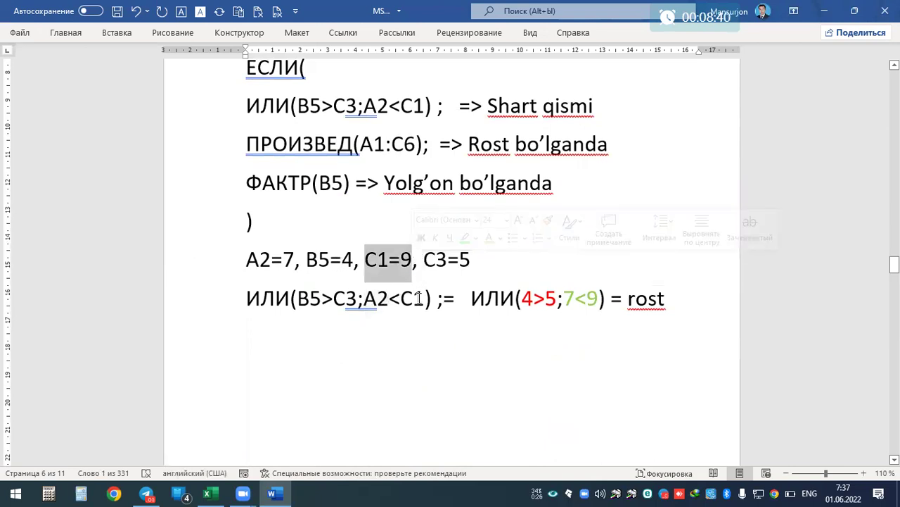
pyautogui.moveTo(413, 298); pyautogui.dragTo(421, 298)
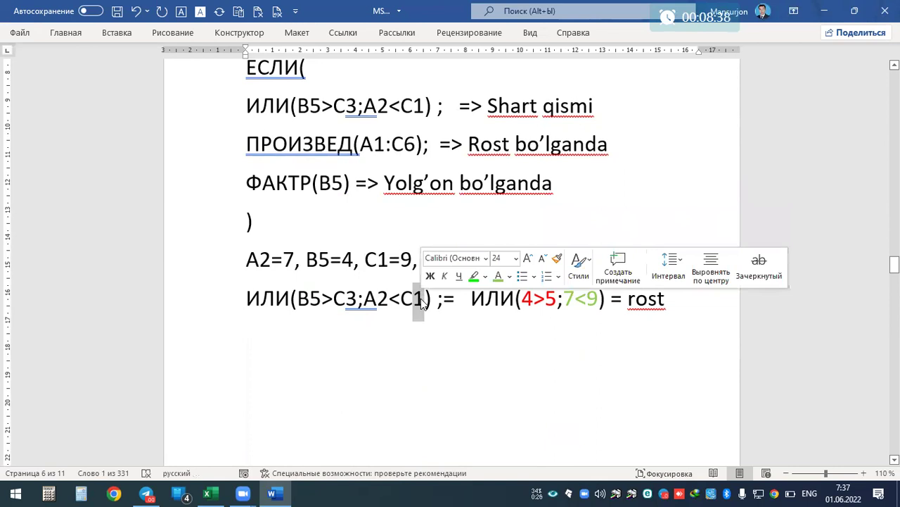
# Step: Paste a copy of ПРОИЗВЕД(A1:C6) on a new line below the rost result, followed by an empty line
pyautogui.click(695, 300)
pyautogui.press('Return')
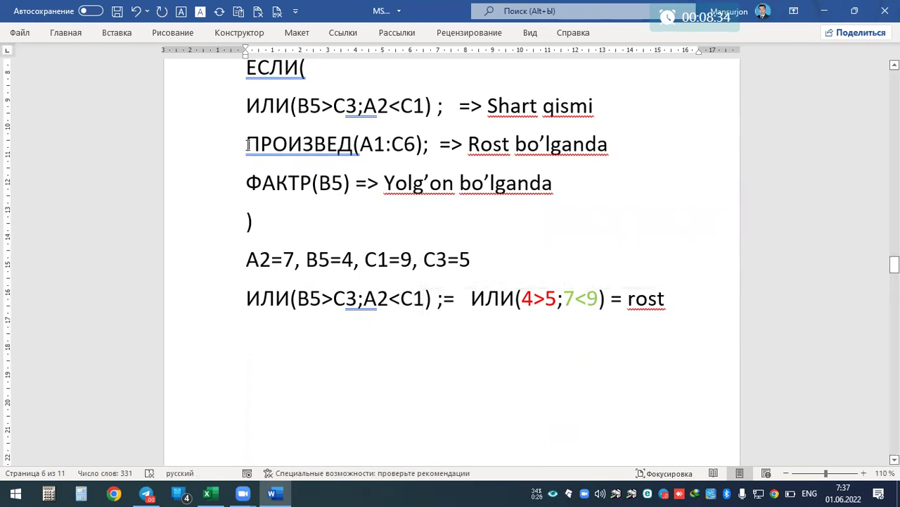
pyautogui.moveTo(248, 145); pyautogui.dragTo(421, 138)
pyautogui.hotkey('ctrl', 'c')
pyautogui.click(408, 356)
pyautogui.hotkey('ctrl', 'v')
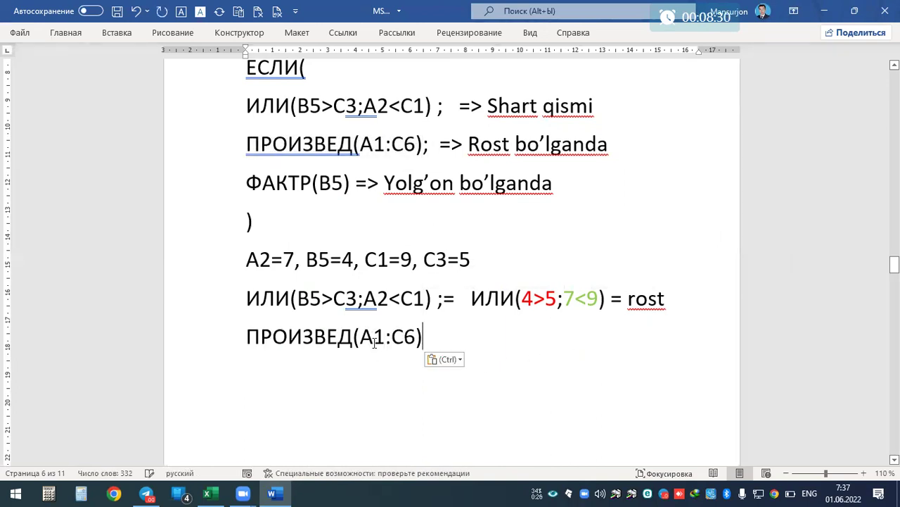
pyautogui.moveTo(359, 338); pyautogui.dragTo(387, 338)
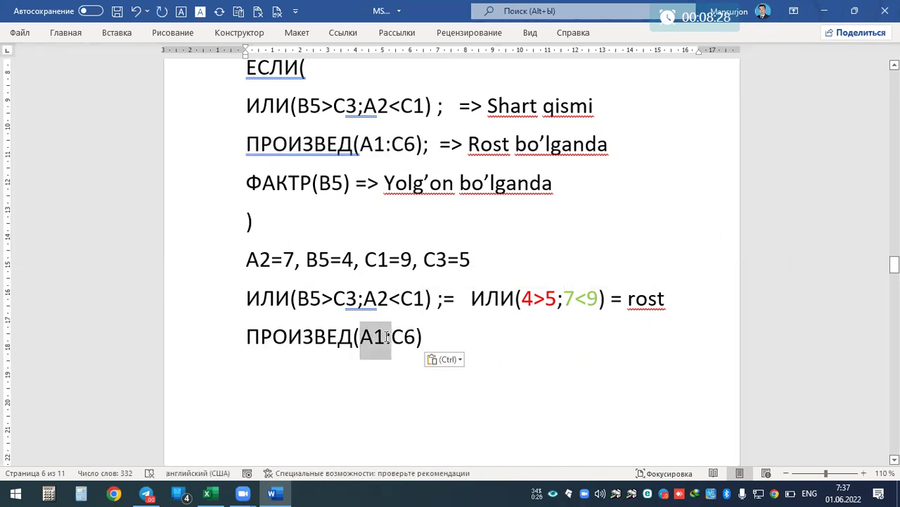
pyautogui.click(430, 340)
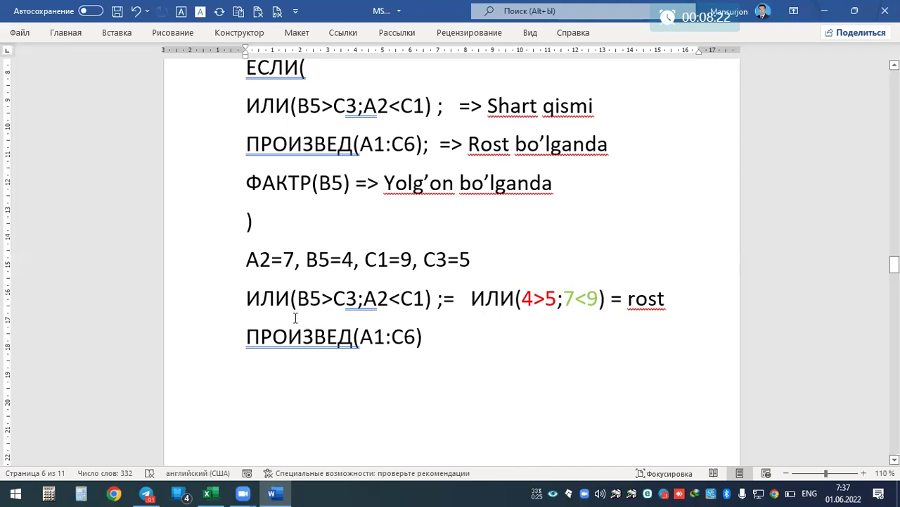
pyautogui.moveTo(244, 334); pyautogui.dragTo(422, 335)
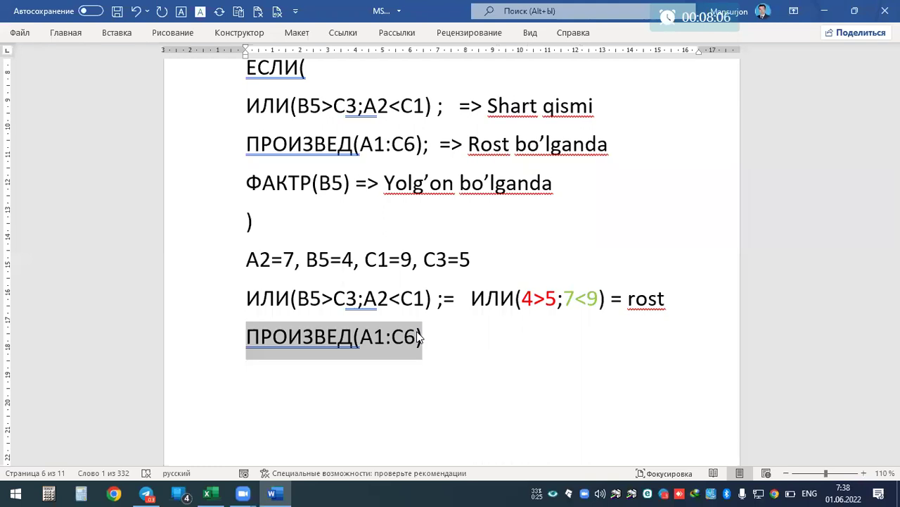
pyautogui.click(420, 336)
pyautogui.press('Return')
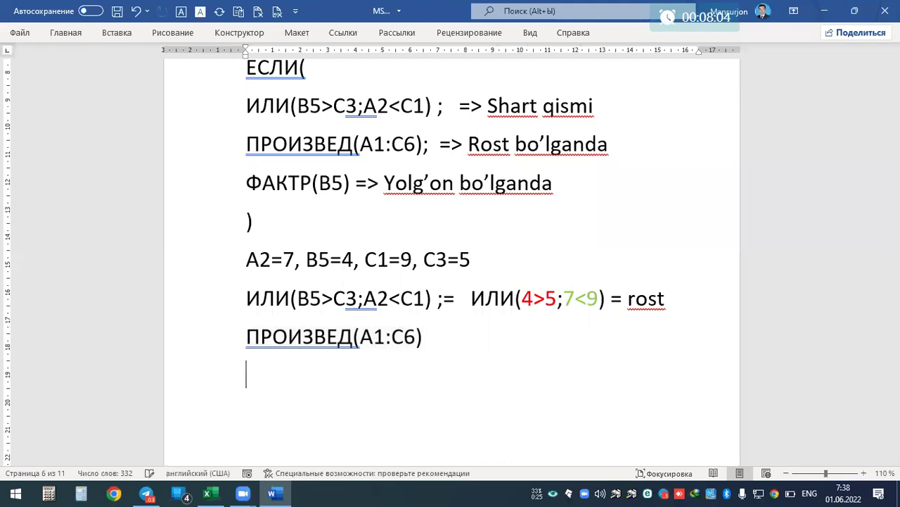
# Step: Insert a 5-column, 6-row table and label its header row A, B, C, D
pyautogui.click(121, 35)
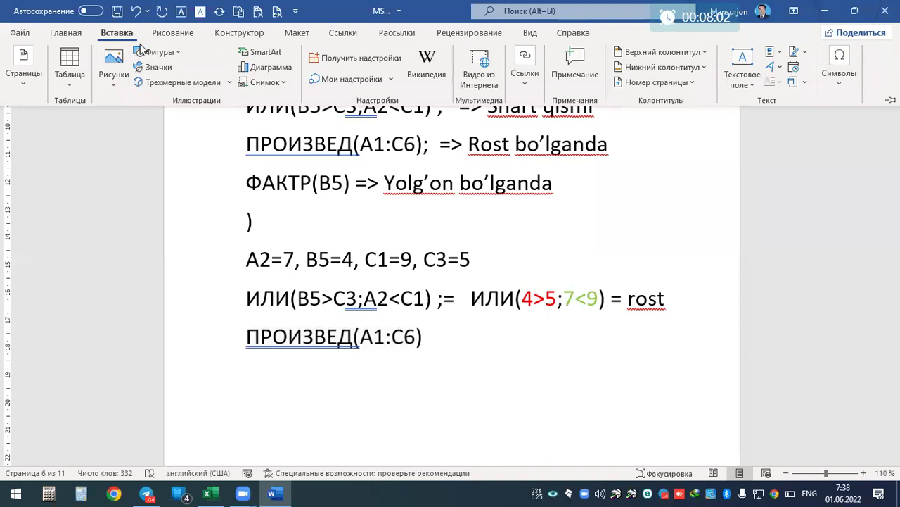
pyautogui.click(67, 88)
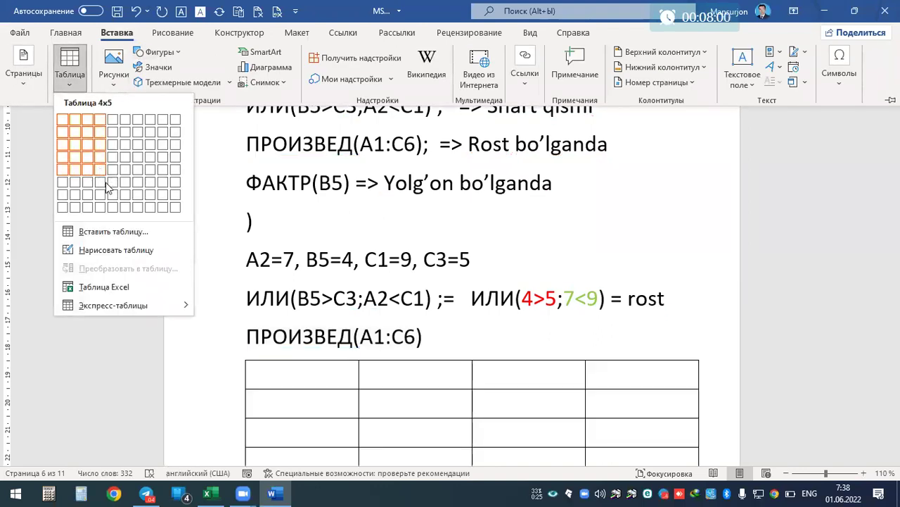
pyautogui.click(111, 190)
pyautogui.click(367, 373)
pyautogui.write('A')
pyautogui.press('Tab')
pyautogui.write('B')
pyautogui.press('Tab')
pyautogui.write('C')
pyautogui.press('Tab')
pyautogui.write('D')
# Step: Number the table's rows 1 through 5 down the first column
pyautogui.click(312, 409)
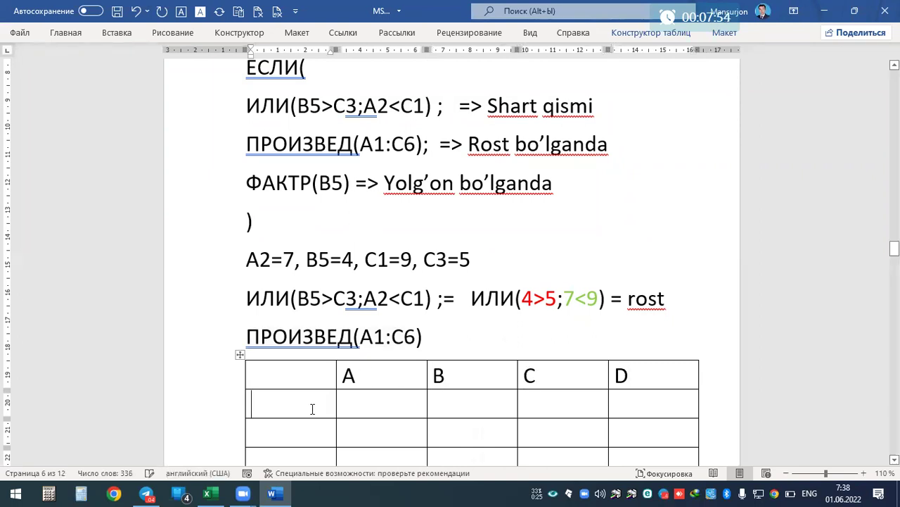
pyautogui.write('1')
pyautogui.press('Down')
pyautogui.write('2')
pyautogui.press('Down')
pyautogui.write('3')
pyautogui.press('Down')
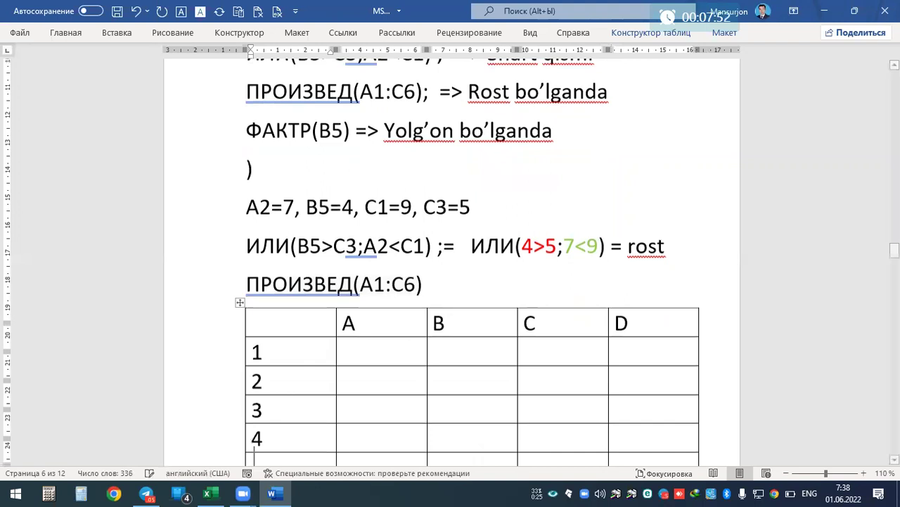
pyautogui.press('BackSpace')
pyautogui.write('5')
pyautogui.press('Down')
pyautogui.write('6')
# Step: Delete the stray 6 below the table and add a sixth row numbered 6
pyautogui.press('Return')
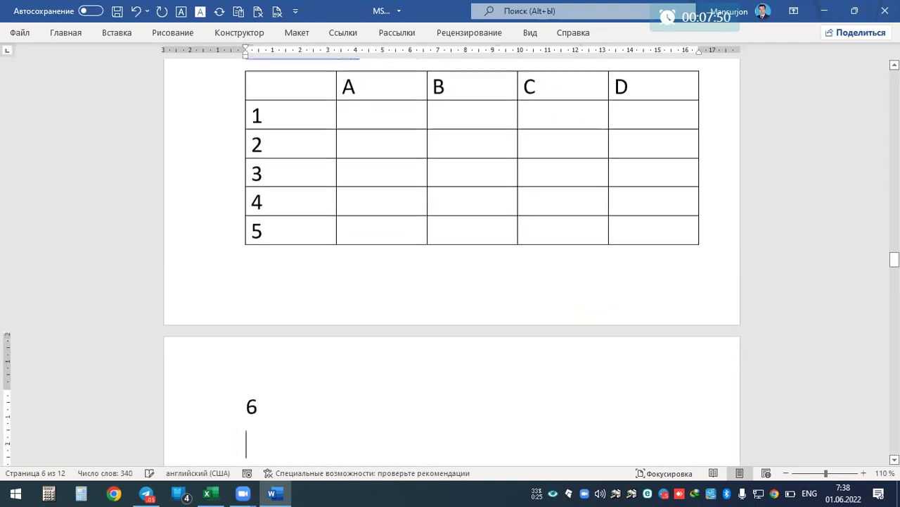
pyautogui.click(197, 395)
pyautogui.press('Delete')
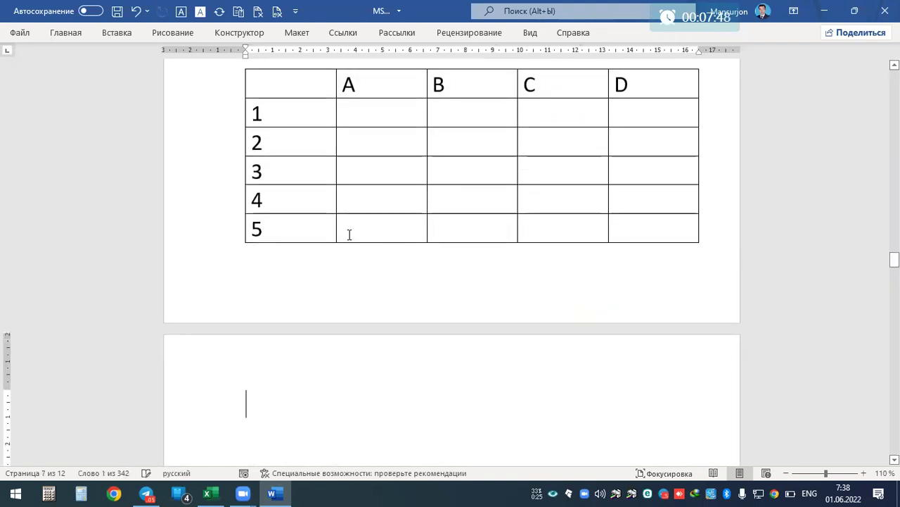
pyautogui.press('Up')
pyautogui.press('Tab')
pyautogui.press('Tab')
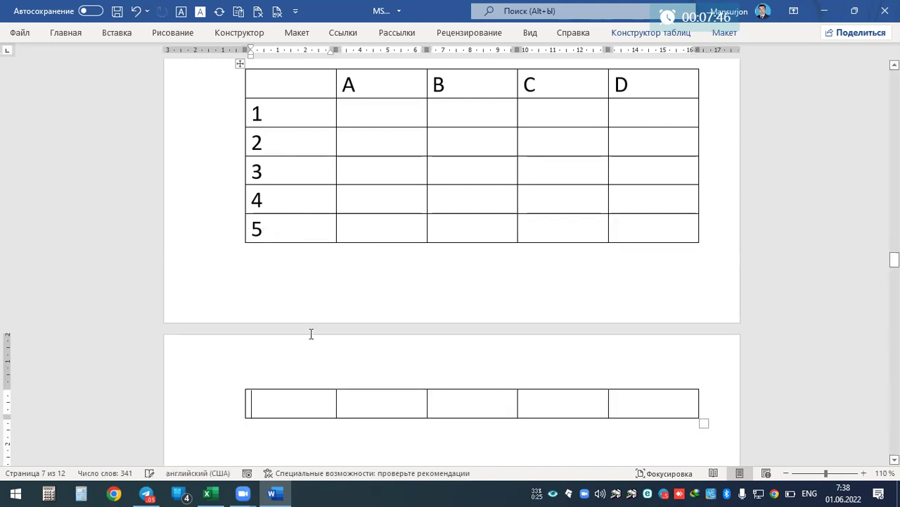
pyautogui.write('6')
# Step: Shrink the whole table's text from 24 to 16 points
pyautogui.scroll(2, 365, 267)
pyautogui.click(317, 175)
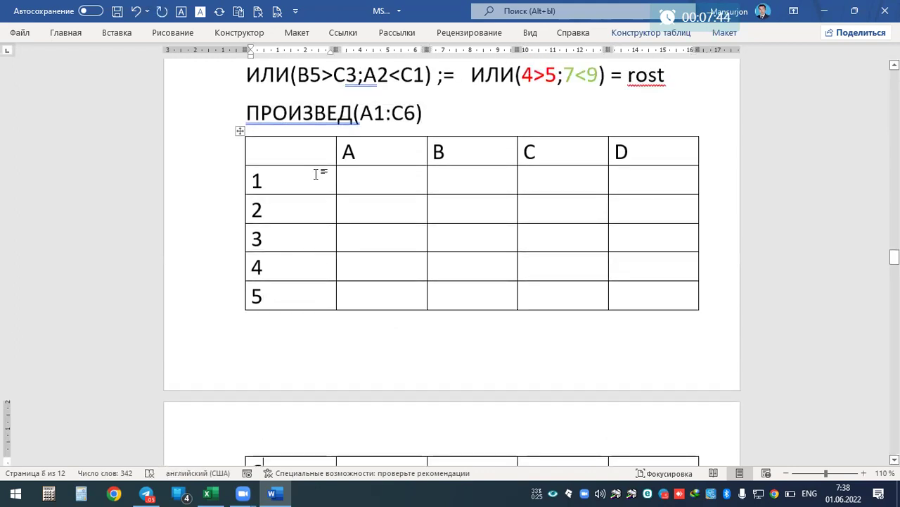
pyautogui.click(240, 131)
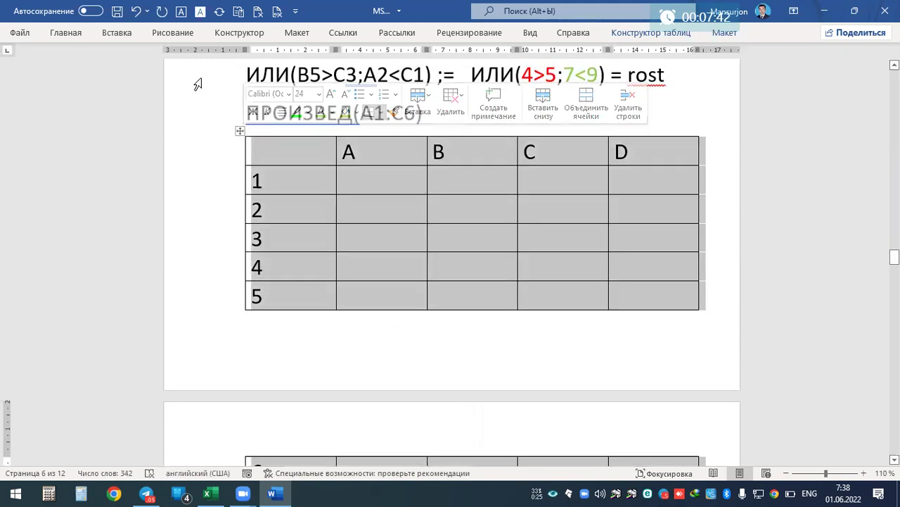
pyautogui.doubleClick(53, 39)
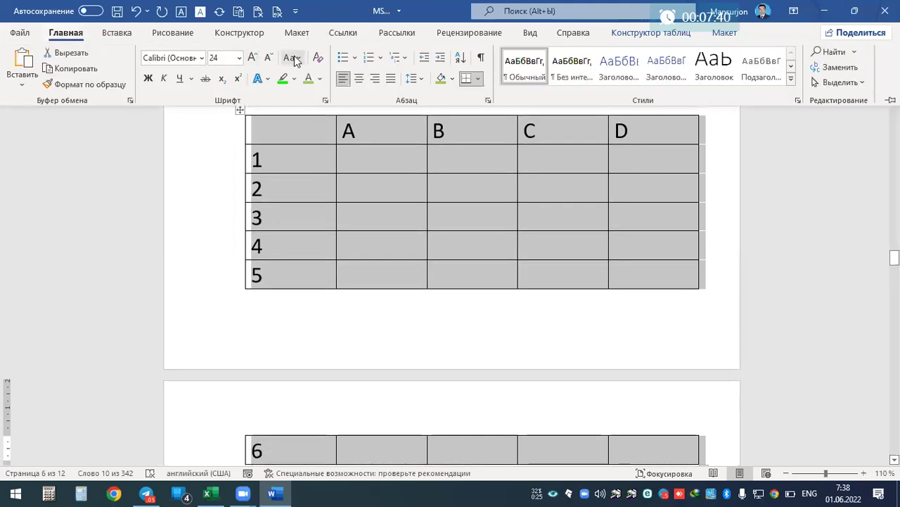
pyautogui.click(273, 59)
pyautogui.click(273, 59)
pyautogui.click(273, 59)
pyautogui.click(273, 59)
pyautogui.scroll(3, 356, 252)
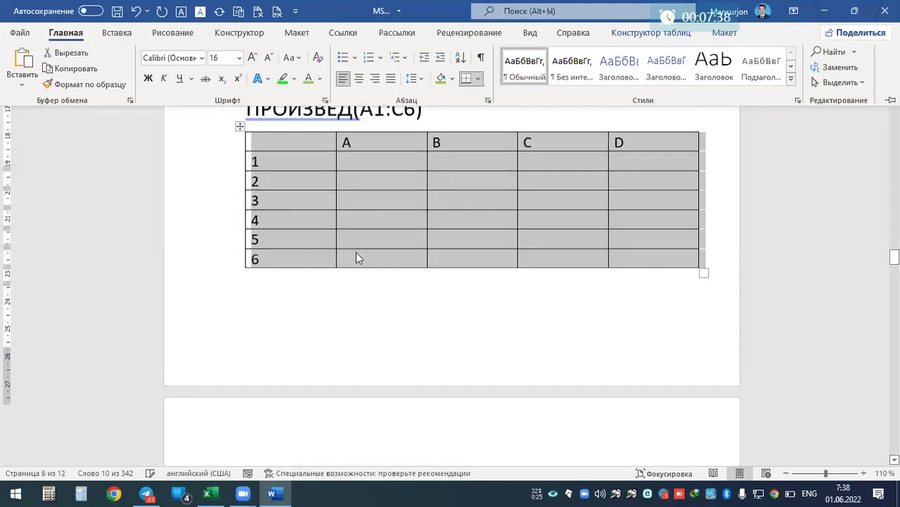
pyautogui.click(429, 322)
pyautogui.scroll(2, 362, 334)
# Step: Shade the A1:C6 block of the grid table green
pyautogui.moveTo(344, 325)
pyautogui.mouseDown()
pyautogui.moveTo(517, 372)
pyautogui.moveTo(555, 410)
pyautogui.mouseUp()
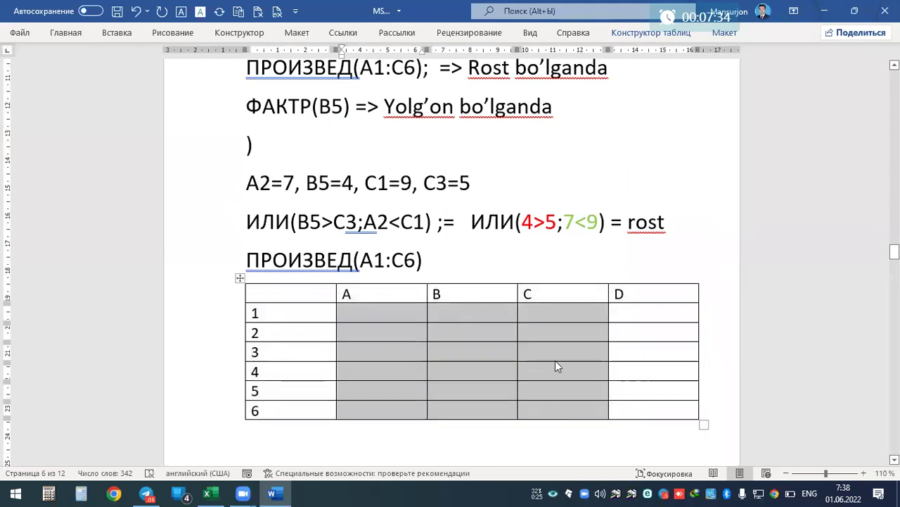
pyautogui.click(454, 337)
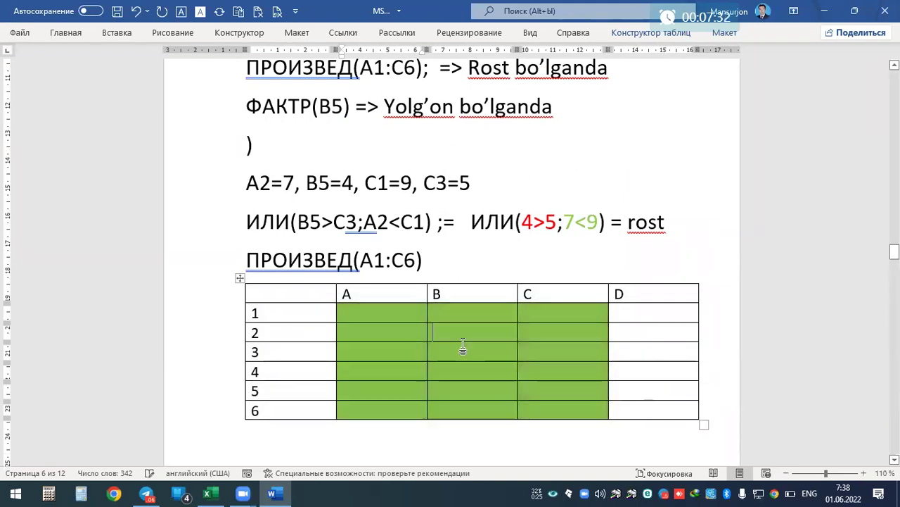
pyautogui.scroll(1, 420, 341)
pyautogui.scroll(-1, 419, 341)
# Step: Enter 7 in A2, 4 in B5, 9 in C1 and 5 in C3, then select the green block
pyautogui.click(358, 348)
pyautogui.click(366, 329)
pyautogui.write('7')
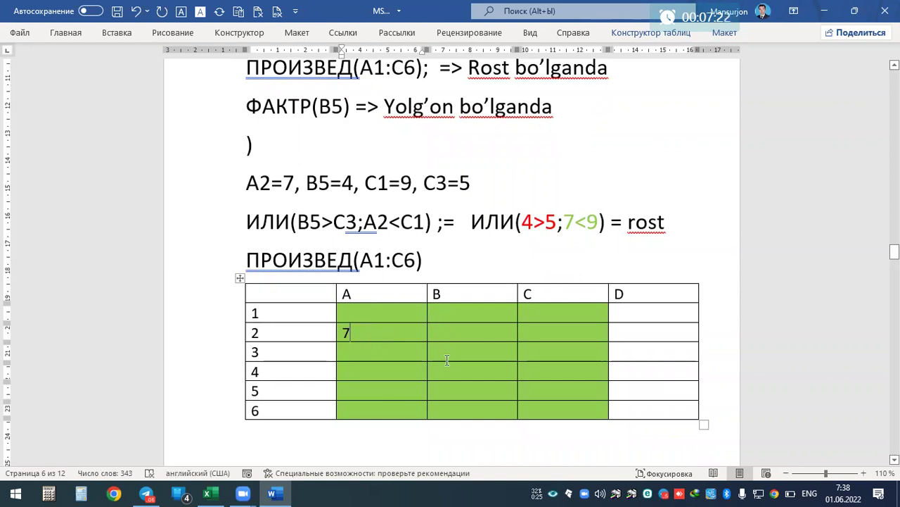
pyautogui.click(453, 388)
pyautogui.write('4')
pyautogui.click(537, 309)
pyautogui.write('9')
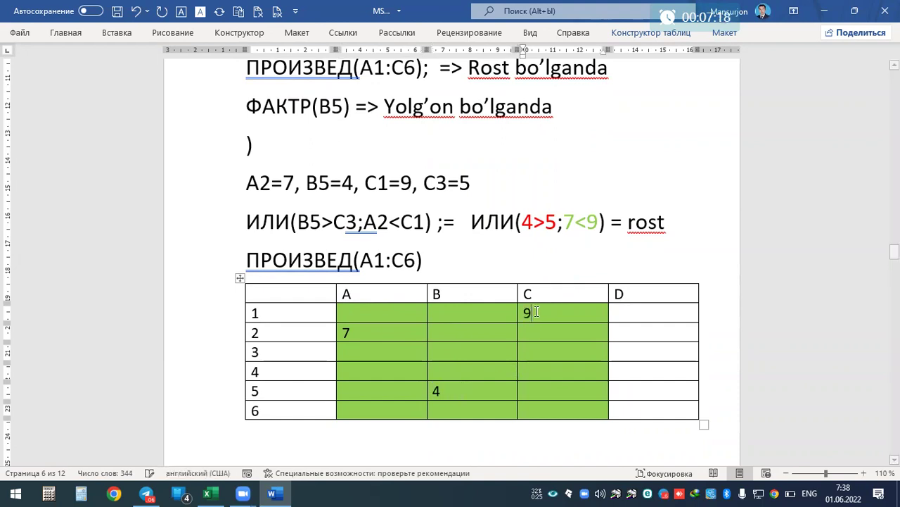
pyautogui.click(538, 358)
pyautogui.write('5')
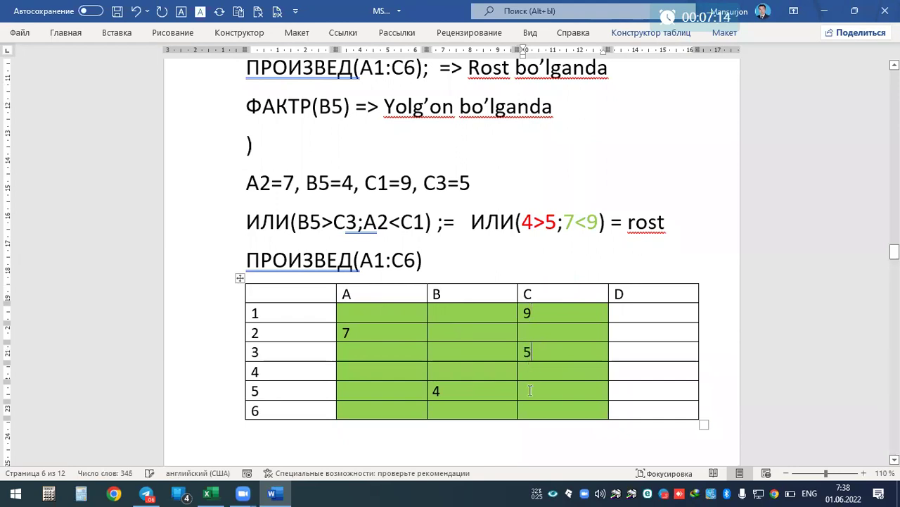
pyautogui.moveTo(532, 410)
pyautogui.mouseDown()
pyautogui.moveTo(436, 340)
pyautogui.moveTo(373, 317)
pyautogui.mouseUp()
pyautogui.hotkey('ctrl', 'c')
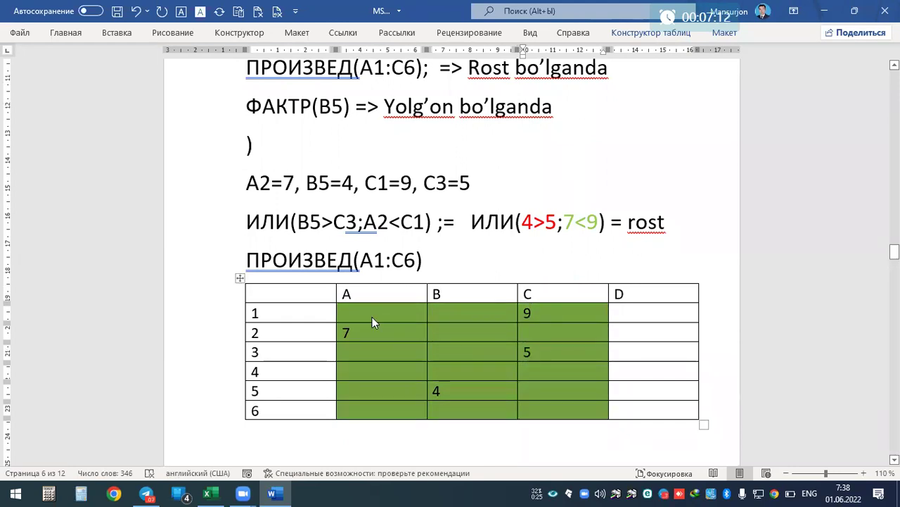
# Step: Paste the copied green grid into a new blank Excel workbook, then switch to the other open workbook
pyautogui.click(210, 492)
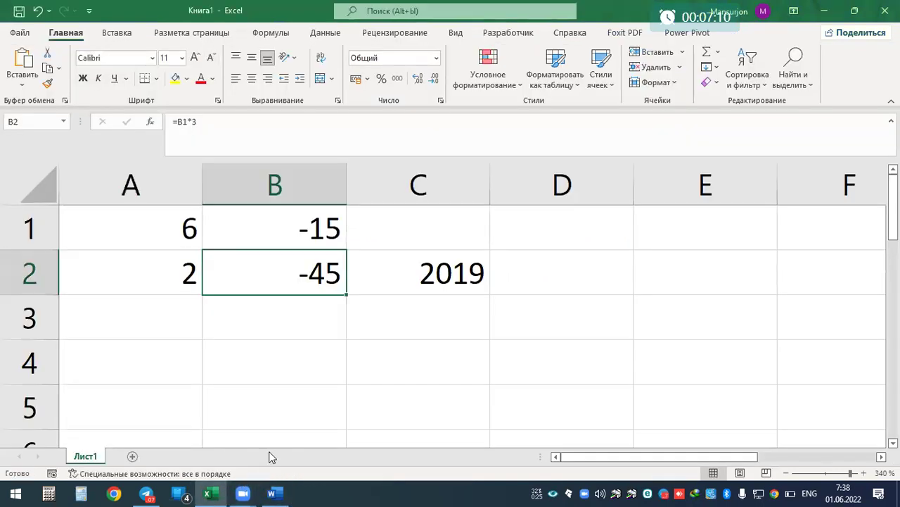
pyautogui.hotkey('ctrl', 'n')
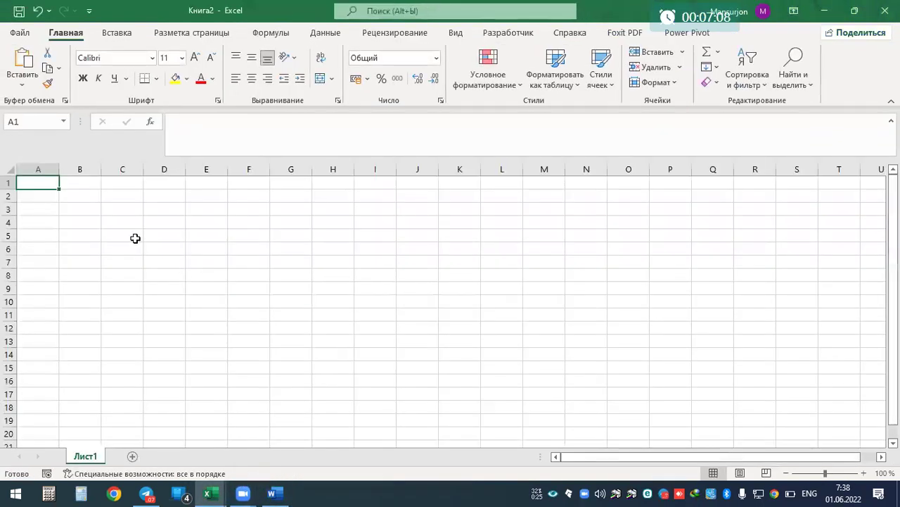
pyautogui.hotkey('ctrl', 'v')
pyautogui.click(158, 210)
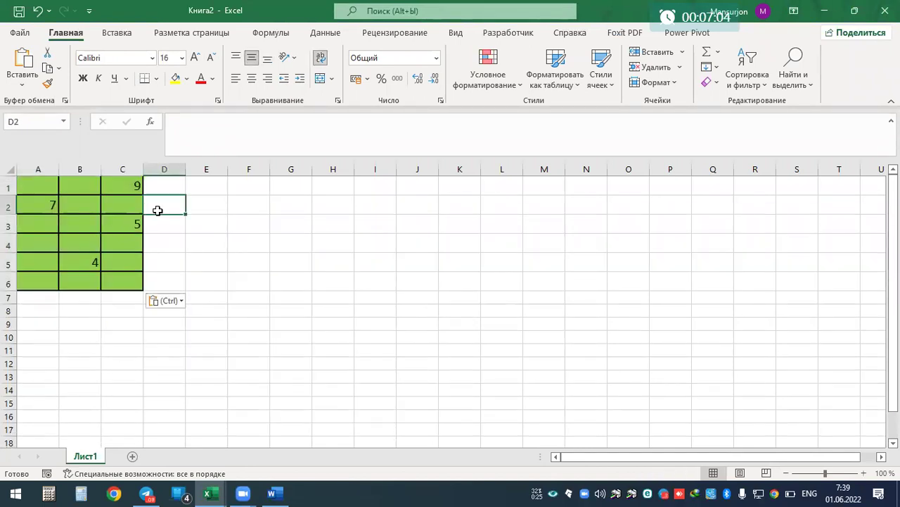
pyautogui.hotkey('ctrl', 'Tab')
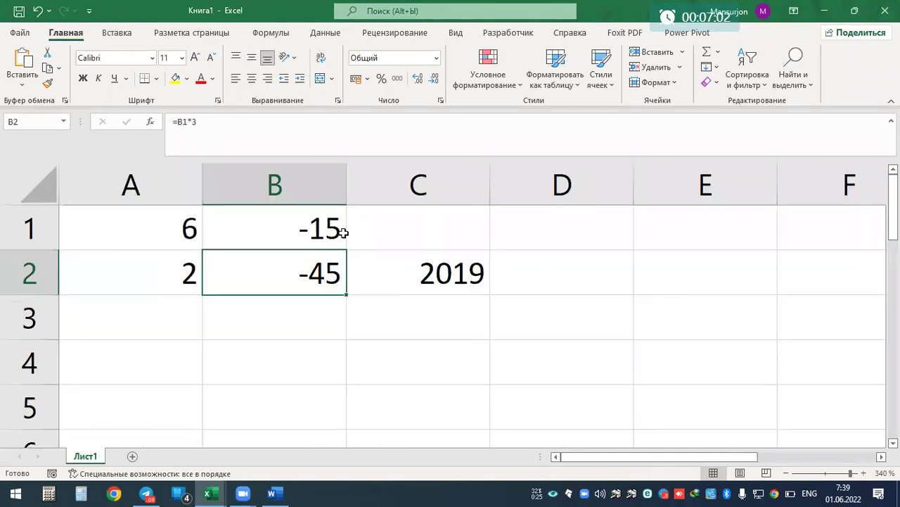
# Step: Select the ПРОИЗВЕД(A1:C6) line in Word, then bring the Книга2 workbook forward
pyautogui.click(147, 492)
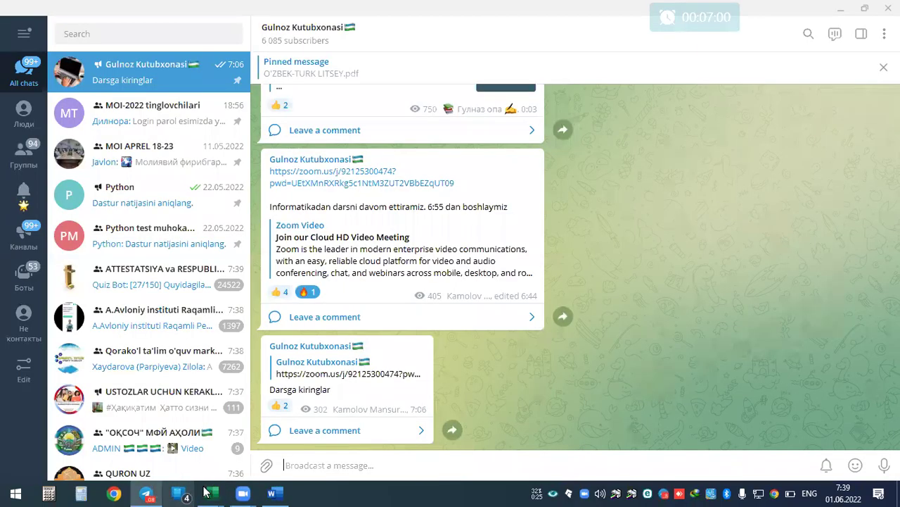
pyautogui.click(287, 493)
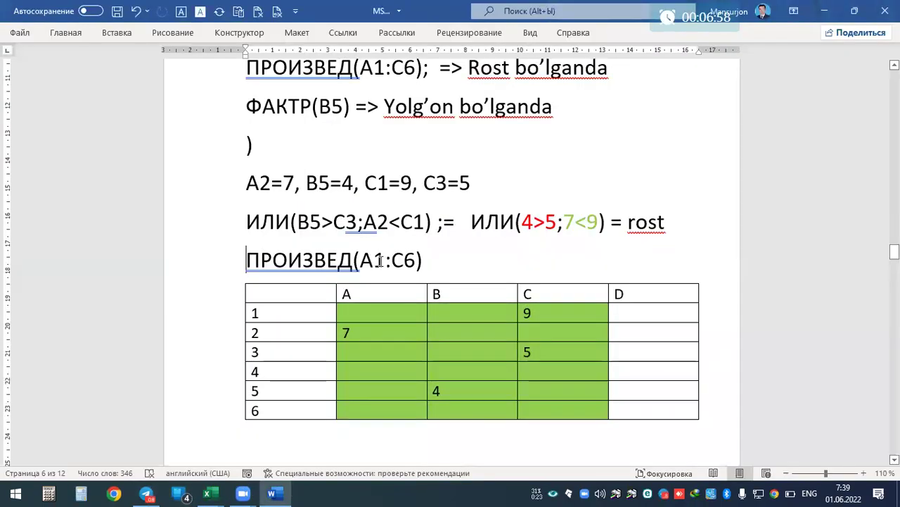
pyautogui.moveTo(246, 259); pyautogui.dragTo(432, 257)
pyautogui.hotkey('ctrl', 'c')
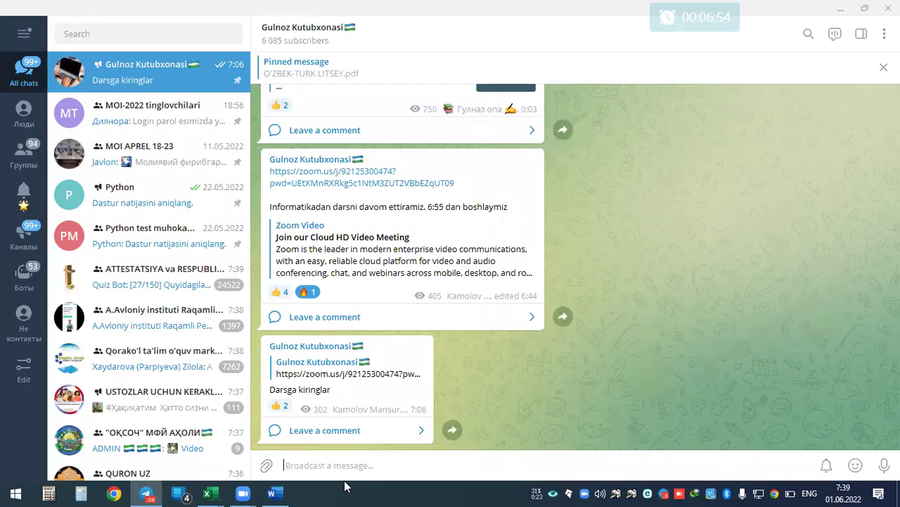
pyautogui.click(271, 492)
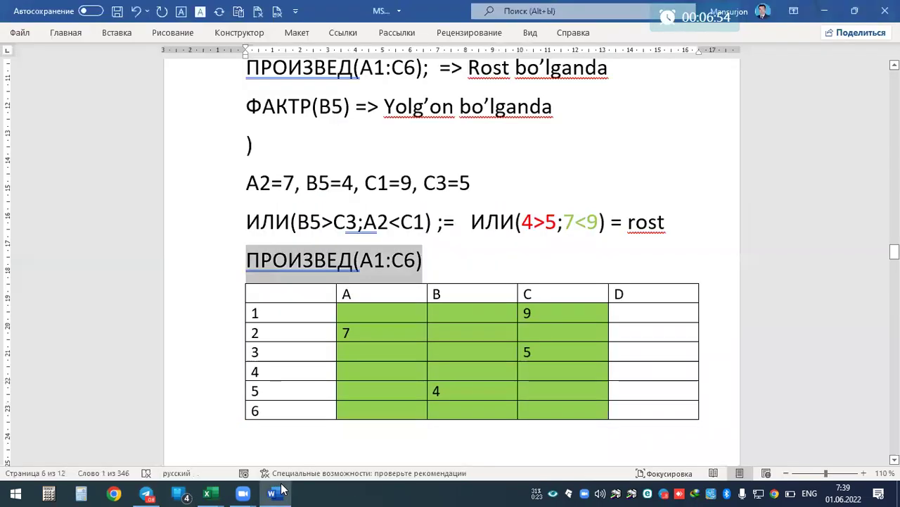
pyautogui.moveTo(206, 492)
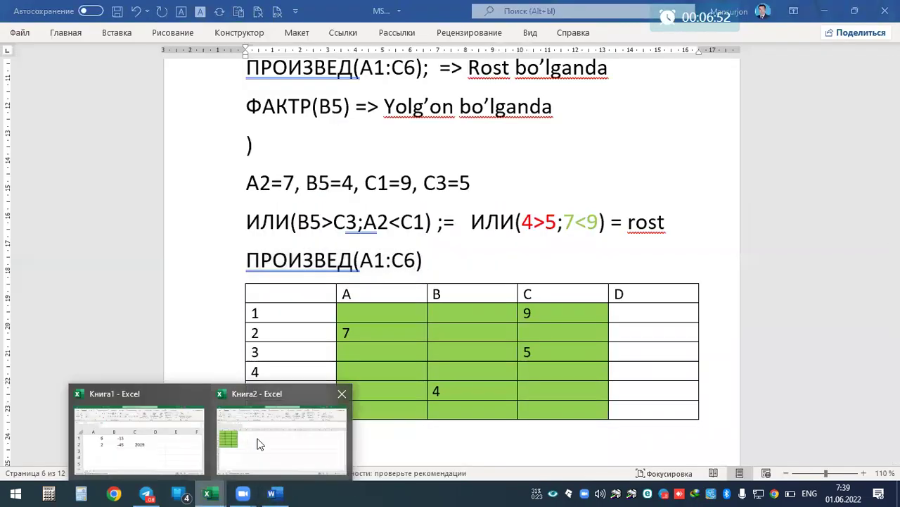
pyautogui.click(258, 442)
# Step: Turn the pasted text in E2 into =ПРОИЗВЕД(A1:C6), returning 1260, and recheck the formula
pyautogui.doubleClick(218, 203)
pyautogui.hotkey('ctrl', 'v')
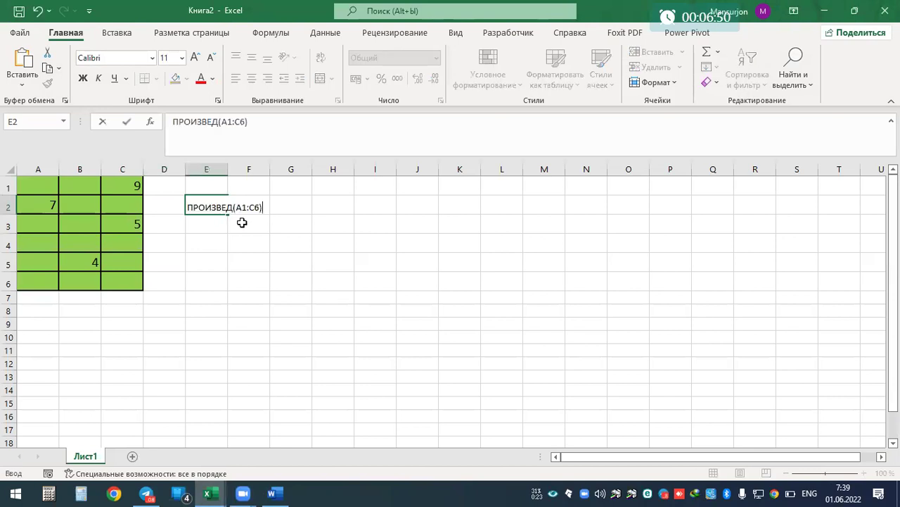
pyautogui.click(189, 208)
pyautogui.write('=')
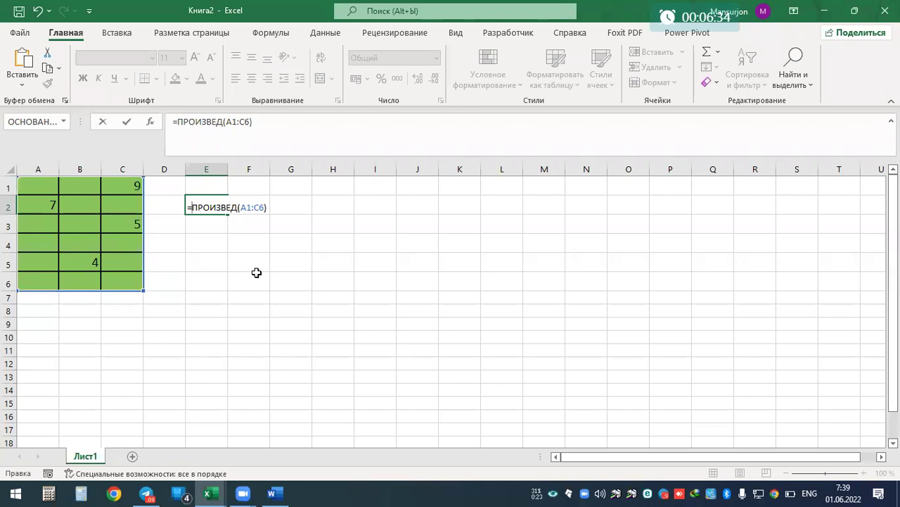
pyautogui.press('Return')
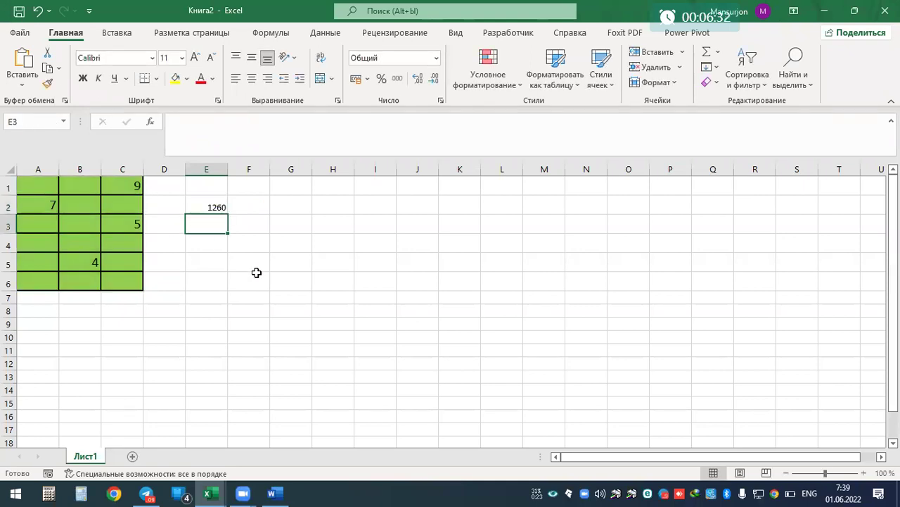
pyautogui.click(207, 208)
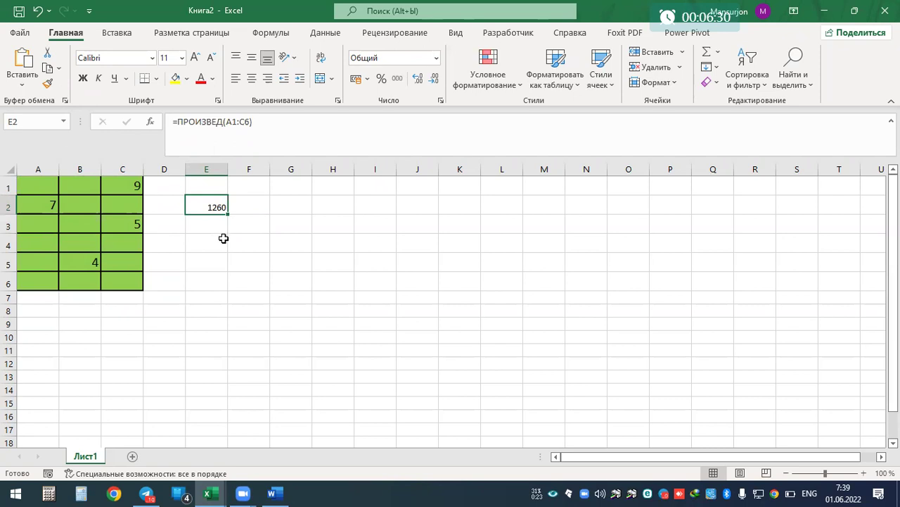
pyautogui.scroll(2, 224, 238)
pyautogui.scroll(1, 225, 240)
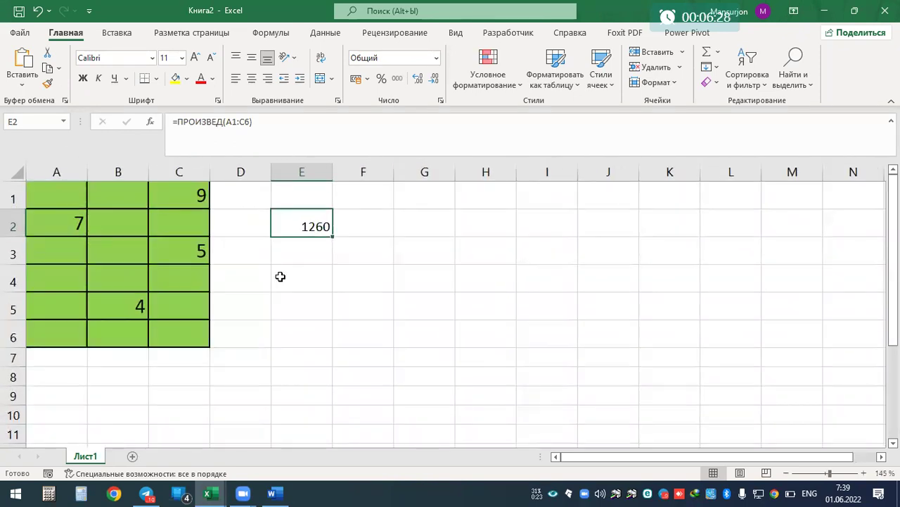
pyautogui.doubleClick(296, 228)
pyautogui.press('Return')
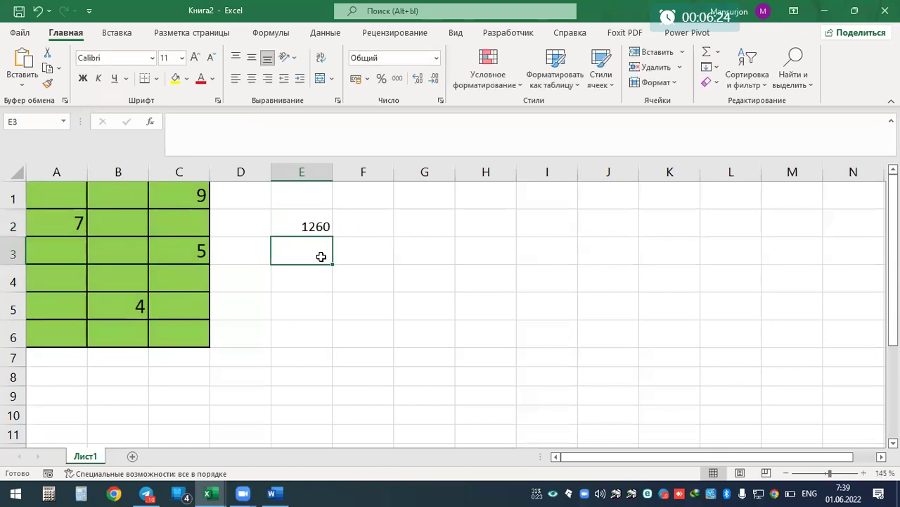
pyautogui.click(304, 217)
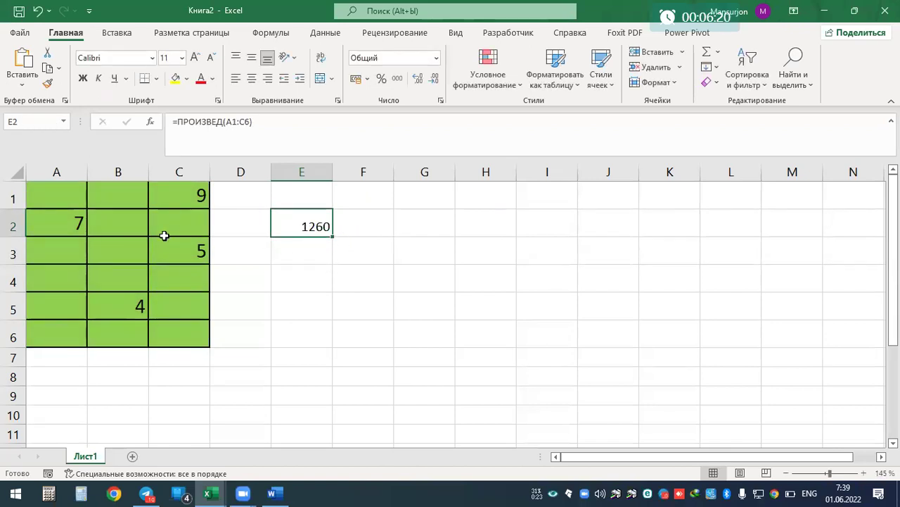
# Step: Enter 0 in A4 to see E2's product become 0, then clear A4 again
pyautogui.click(141, 255)
pyautogui.click(135, 296)
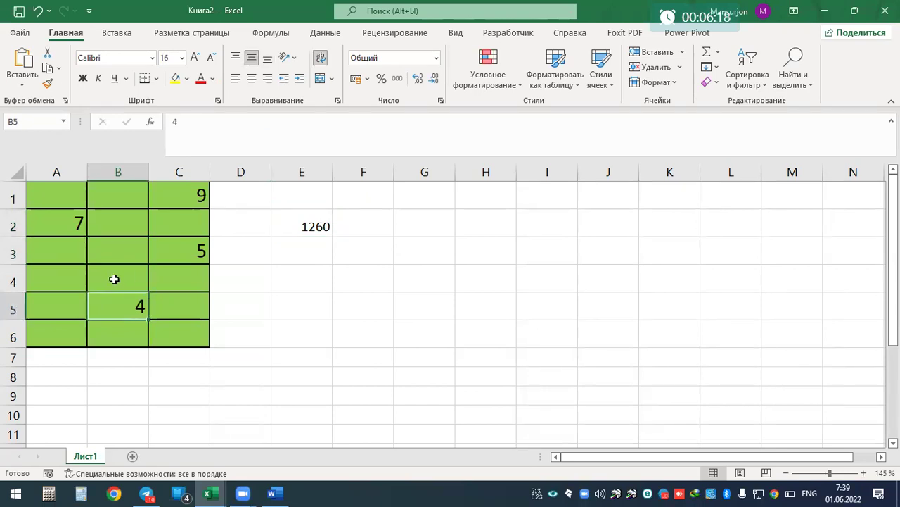
pyautogui.click(83, 278)
pyautogui.write('2')
pyautogui.click(117, 285)
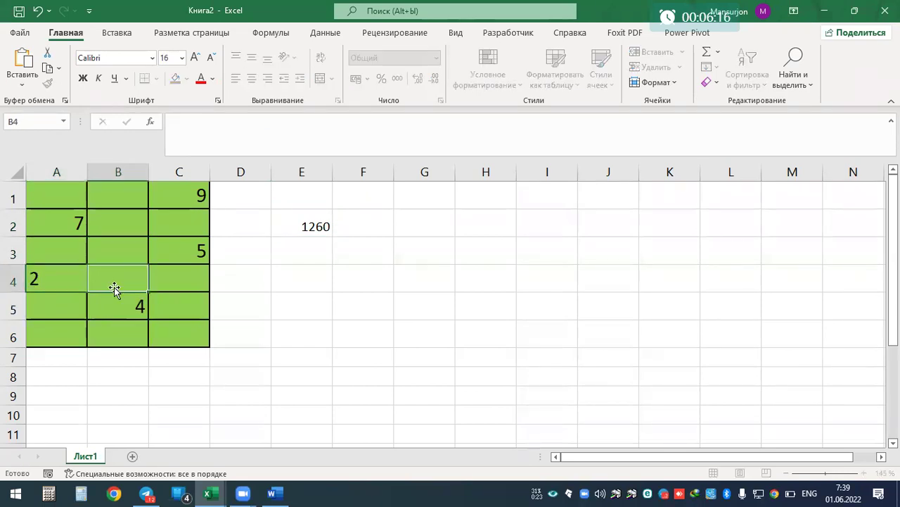
pyautogui.click(73, 283)
pyautogui.press('Delete')
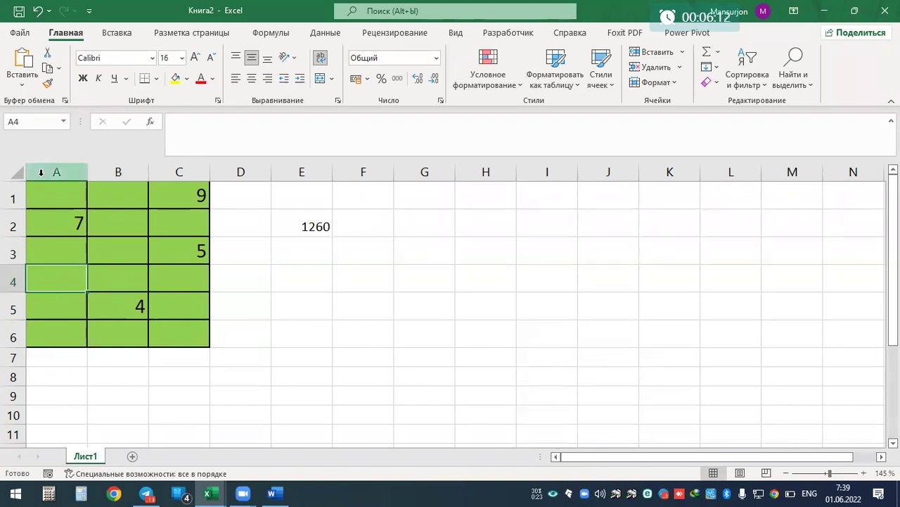
pyautogui.write('0')
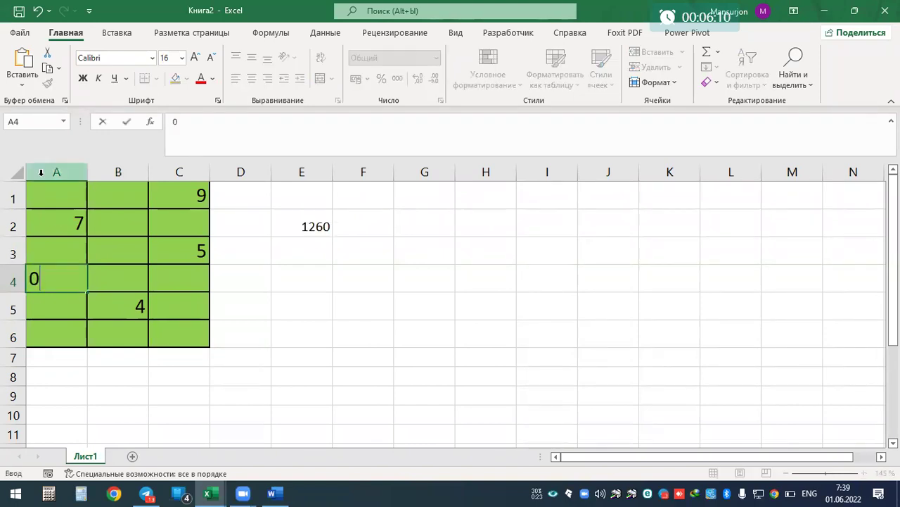
pyautogui.press('Return')
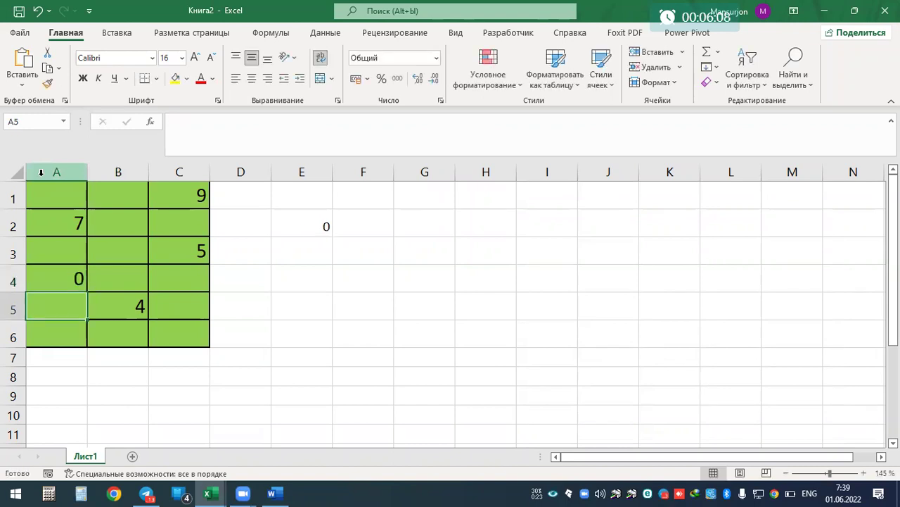
pyautogui.press('Up')
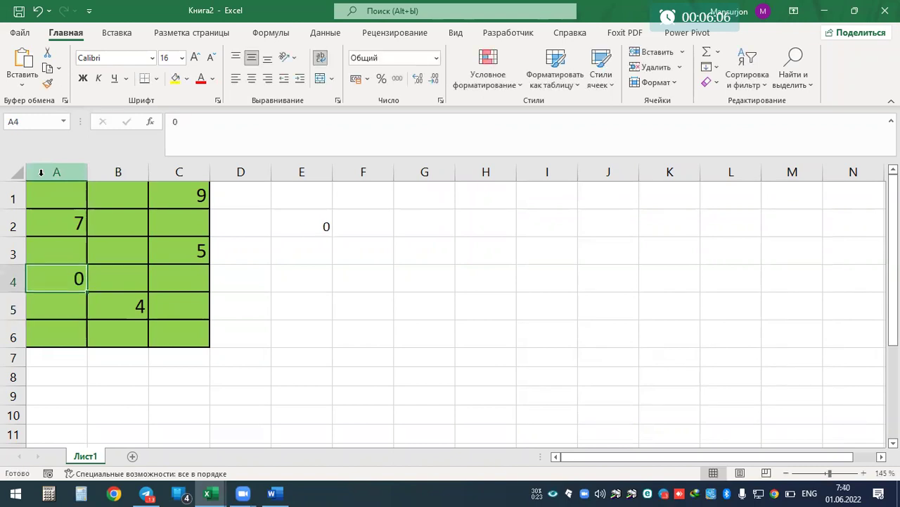
pyautogui.press('Delete')
# Step: Remove all borders from the A1:C6 grid
pyautogui.click(111, 271)
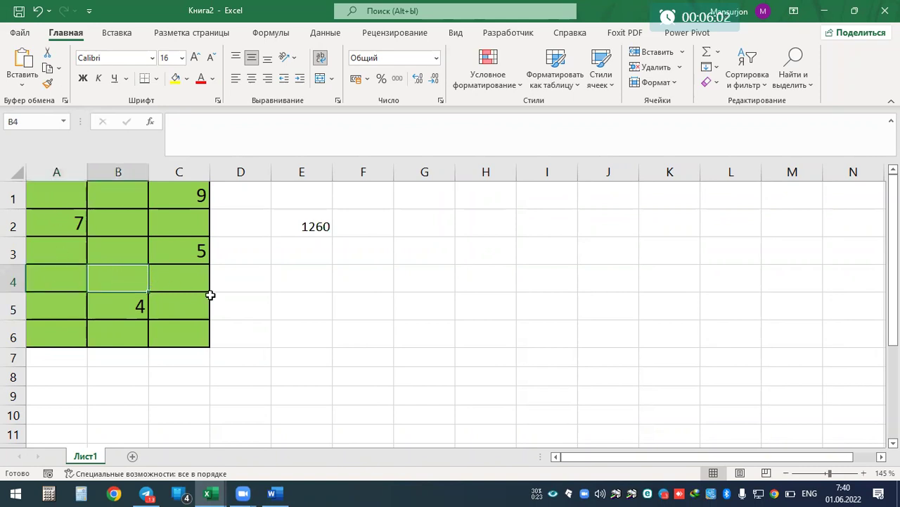
pyautogui.click(212, 297)
pyautogui.click(188, 330)
pyautogui.click(111, 338)
pyautogui.click(189, 333)
pyautogui.moveTo(191, 336); pyautogui.dragTo(4, 135)
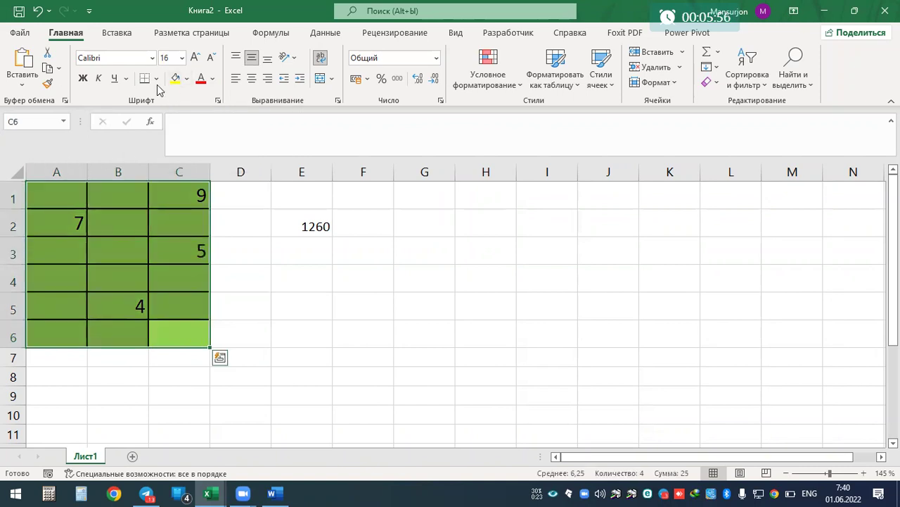
pyautogui.click(157, 80)
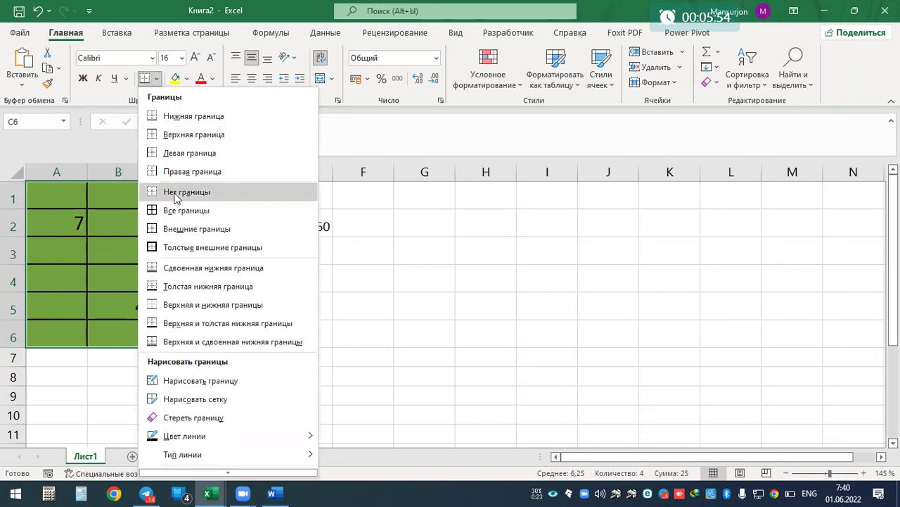
pyautogui.click(179, 191)
pyautogui.click(284, 266)
# Step: Reapply All Borders to A1:C6 and check the product formula in E2
pyautogui.moveTo(169, 325); pyautogui.dragTo(36, 197)
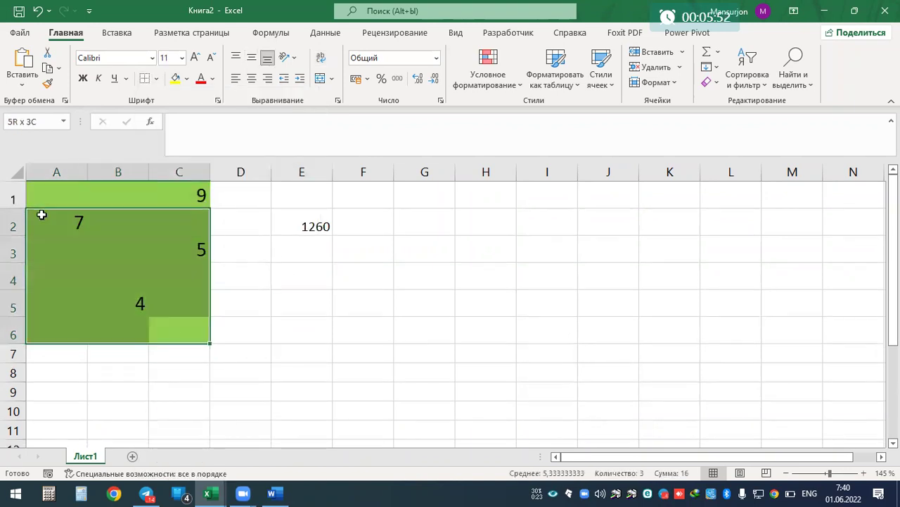
pyautogui.click(156, 79)
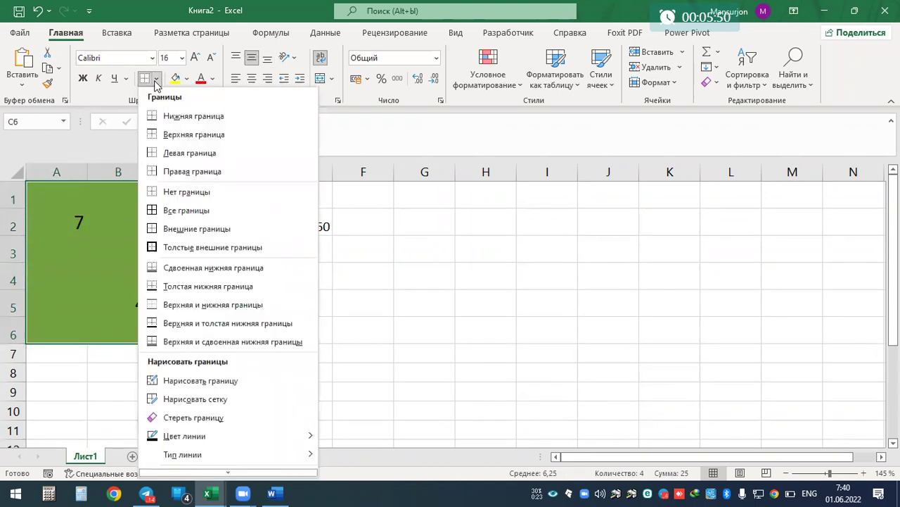
pyautogui.click(190, 211)
pyautogui.click(345, 239)
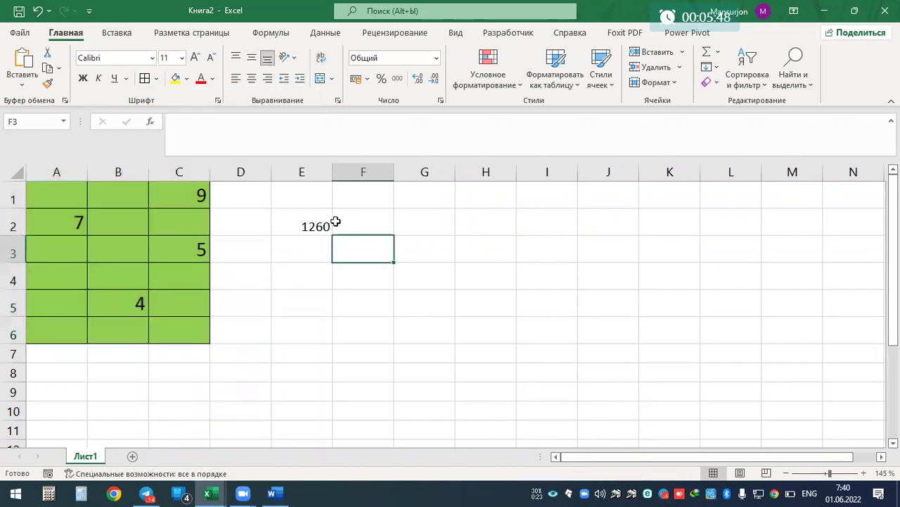
pyautogui.click(313, 227)
pyautogui.hotkey('alt', 'Tab')
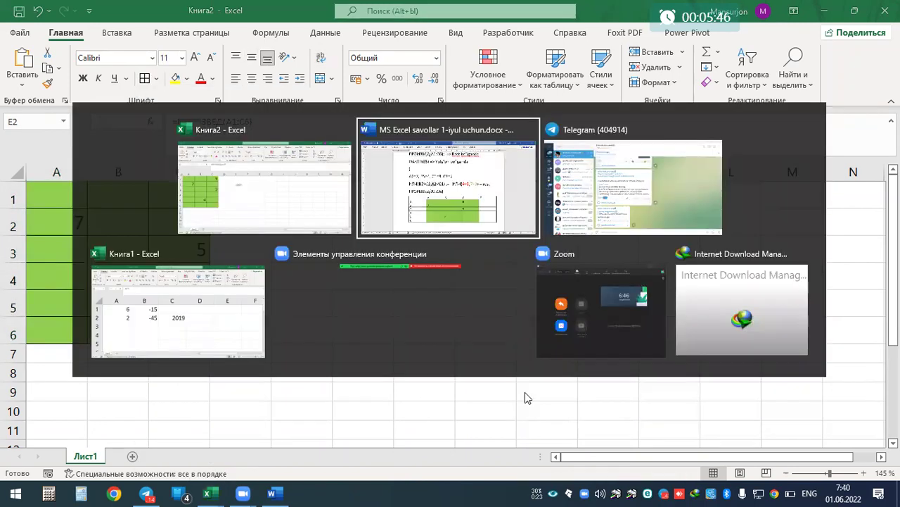
# Step: Copy ПРОИЗВЕД(A1:C6) below the table and complete it as '= 7*4*5*9=1260'
pyautogui.scroll(-1, 422, 281)
pyautogui.moveTo(427, 227); pyautogui.dragTo(251, 227)
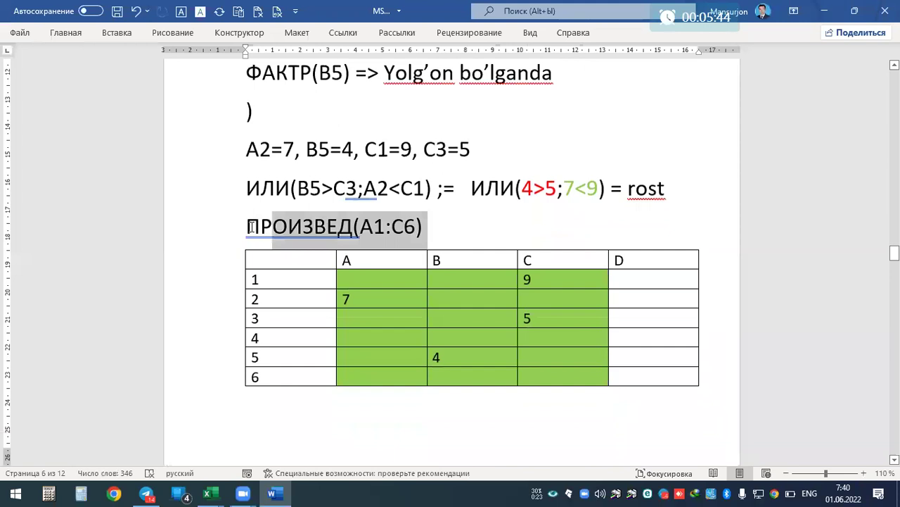
pyautogui.hotkey('ctrl', 'c')
pyautogui.click(246, 408)
pyautogui.hotkey('ctrl', 'v')
pyautogui.scroll(-3, 422, 263)
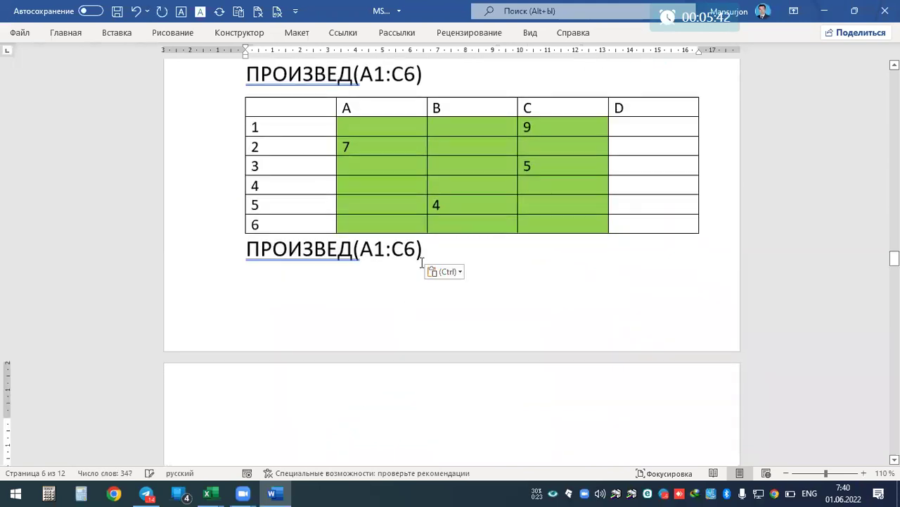
pyautogui.write('= ')
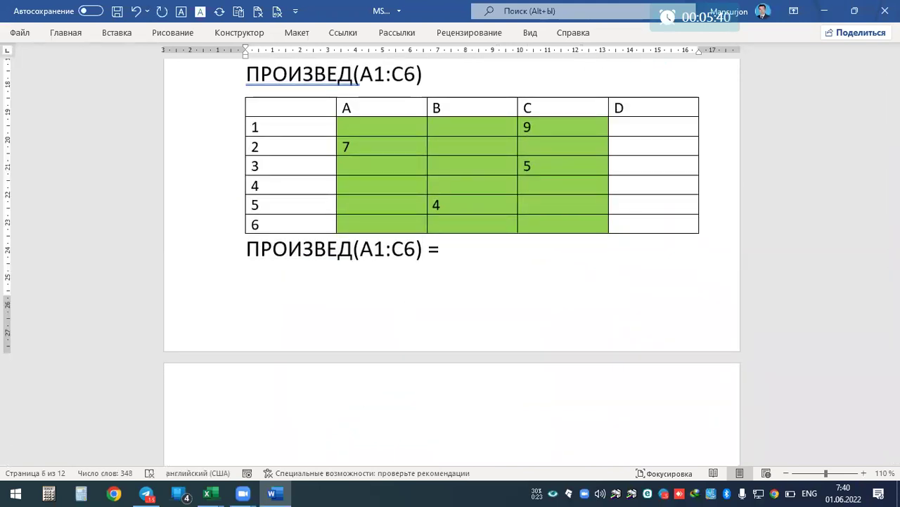
pyautogui.write('7*4*5*9=1260')
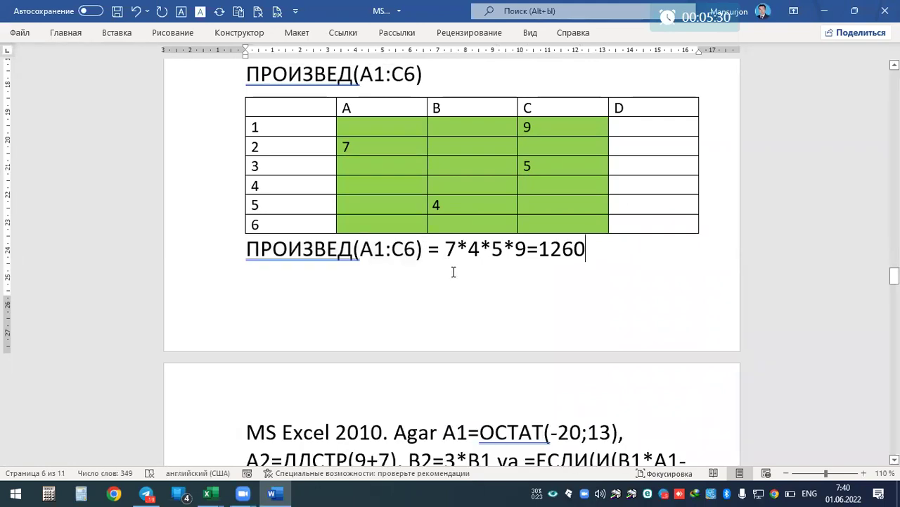
# Step: Look back up the page and highlight the function name ДЕС.В.ШЕСТН
pyautogui.scroll(3, 454, 272)
pyautogui.scroll(3, 461, 303)
pyautogui.scroll(3, 463, 314)
pyautogui.scroll(-4, 463, 314)
pyautogui.scroll(-2, 463, 315)
pyautogui.scroll(-2, 463, 318)
pyautogui.scroll(1, 463, 319)
pyautogui.scroll(4, 464, 315)
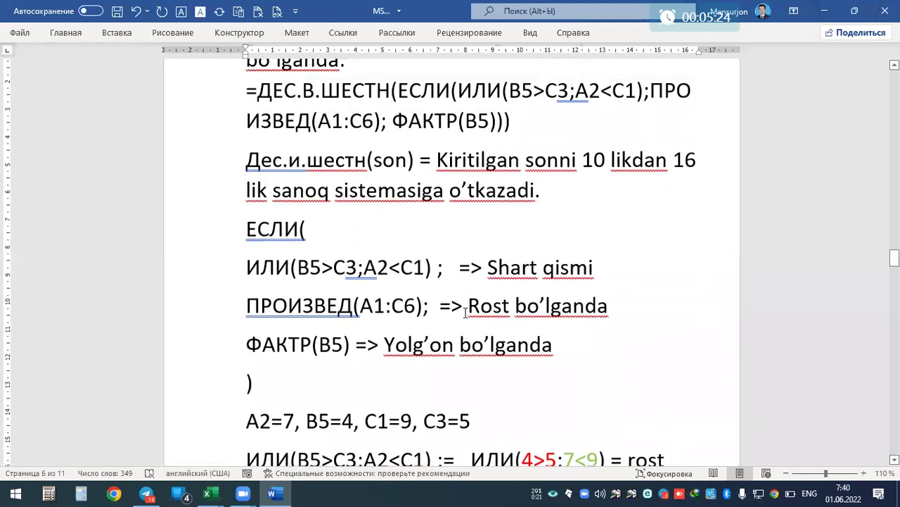
pyautogui.scroll(1, 465, 312)
pyautogui.moveTo(259, 137); pyautogui.dragTo(389, 138)
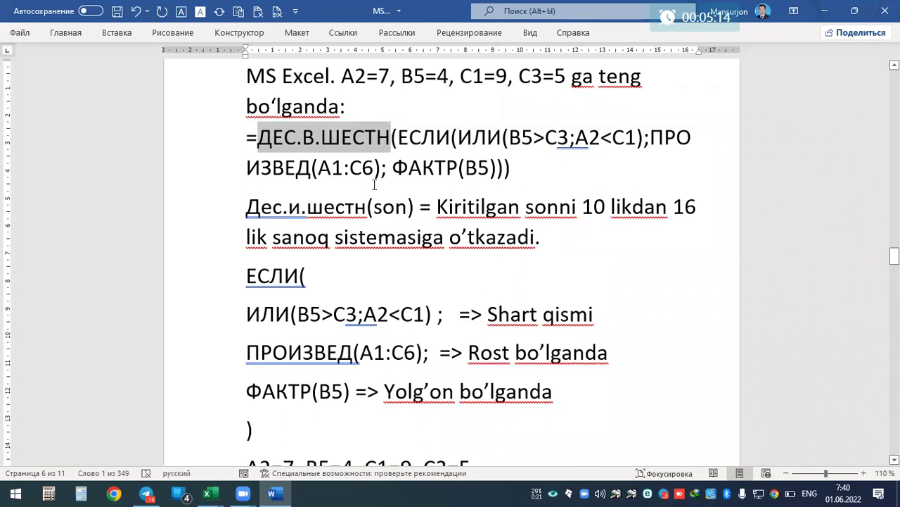
pyautogui.scroll(-1, 375, 184)
pyautogui.scroll(-2, 374, 184)
pyautogui.scroll(-3, 374, 185)
# Step: Below the 1260 result, insert an equation reading 1260₁₀ = x₁₆ = 4EC₁₆
pyautogui.click(602, 317)
pyautogui.hotkey('ctrl', 'Return')
pyautogui.hotkey('alt', '=')
pyautogui.write('1260 ')
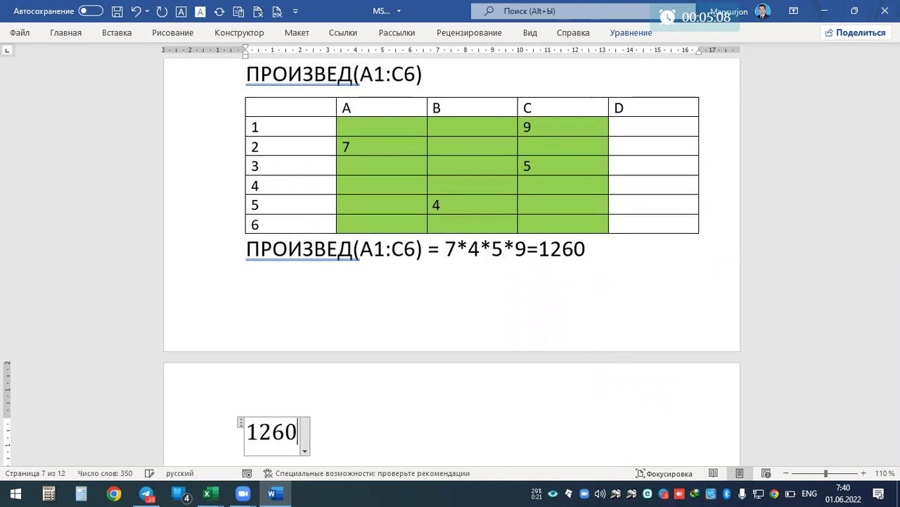
pyautogui.write('+')
pyautogui.press('BackSpace')
pyautogui.write('_10 =')
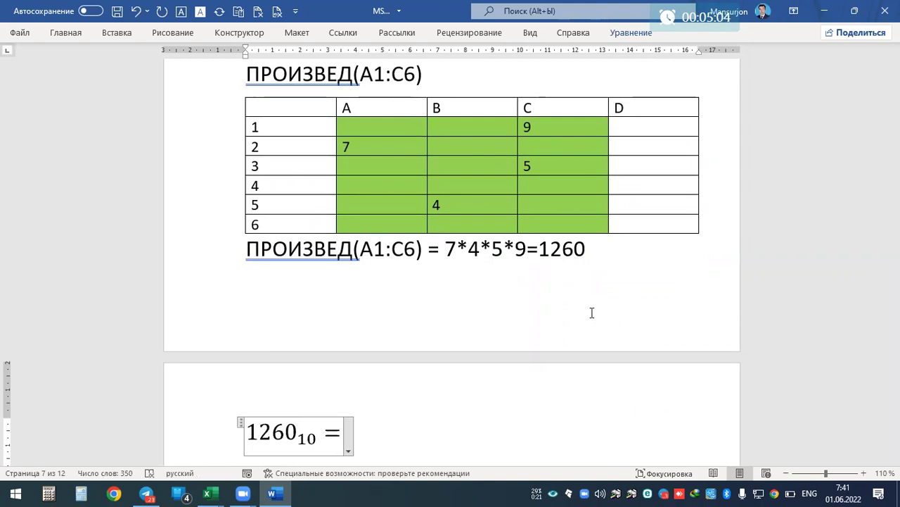
pyautogui.write('x_16')
pyautogui.press('space')
pyautogui.write(' =')
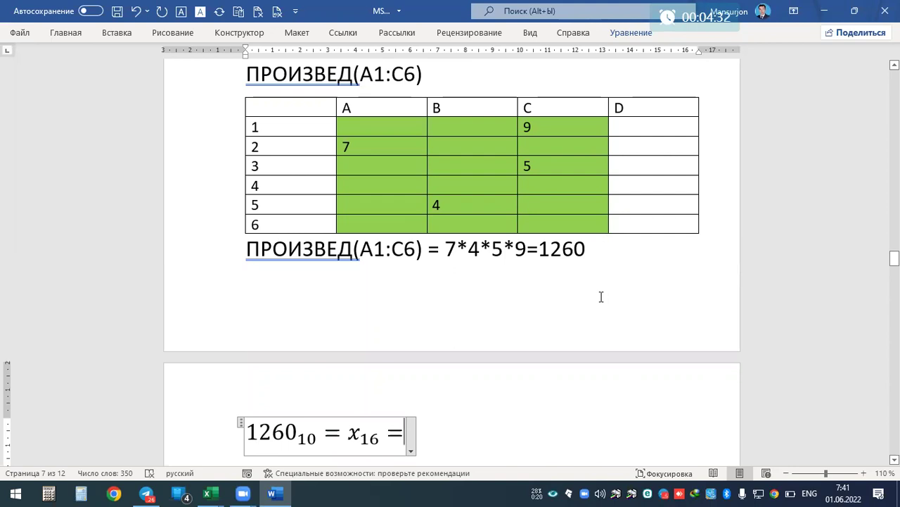
pyautogui.write('4EC')
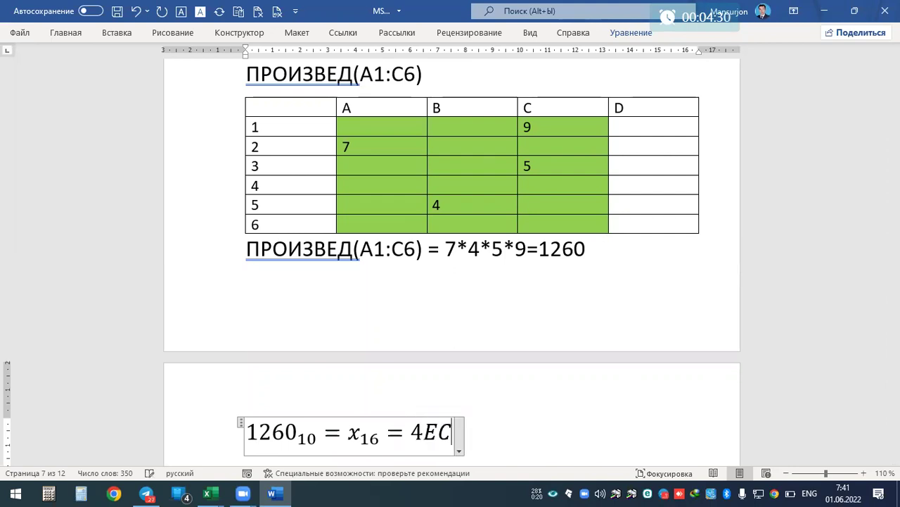
pyautogui.write('_16')
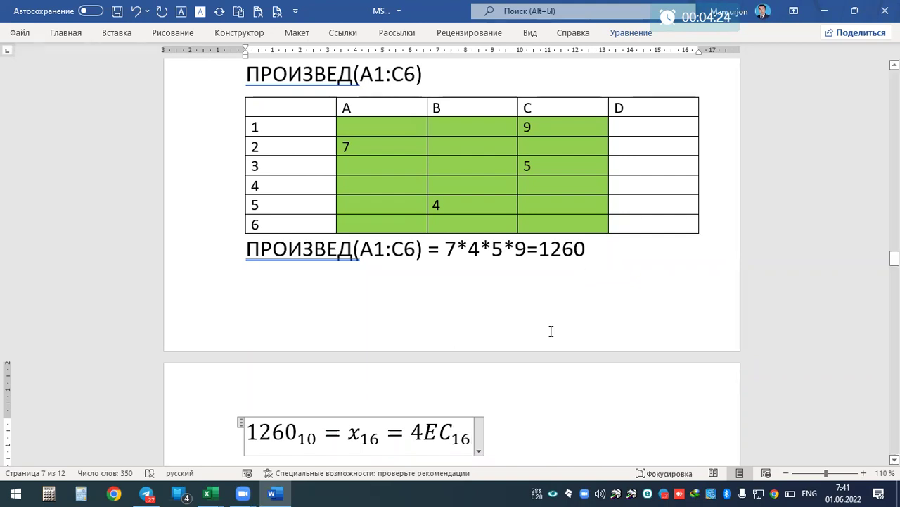
# Step: Reduce the font size of the ЕСЛИ explanation lines
pyautogui.scroll(5, 292, 287)
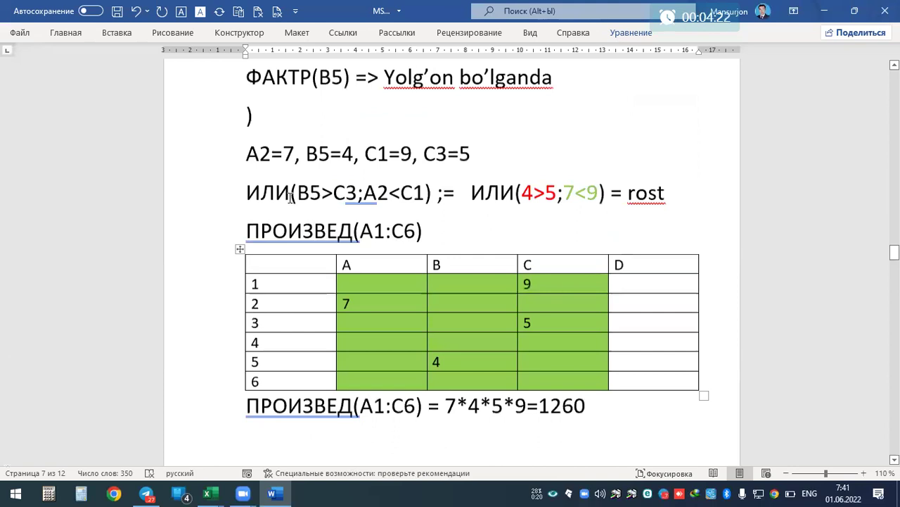
pyautogui.click(260, 333)
pyautogui.click(264, 292)
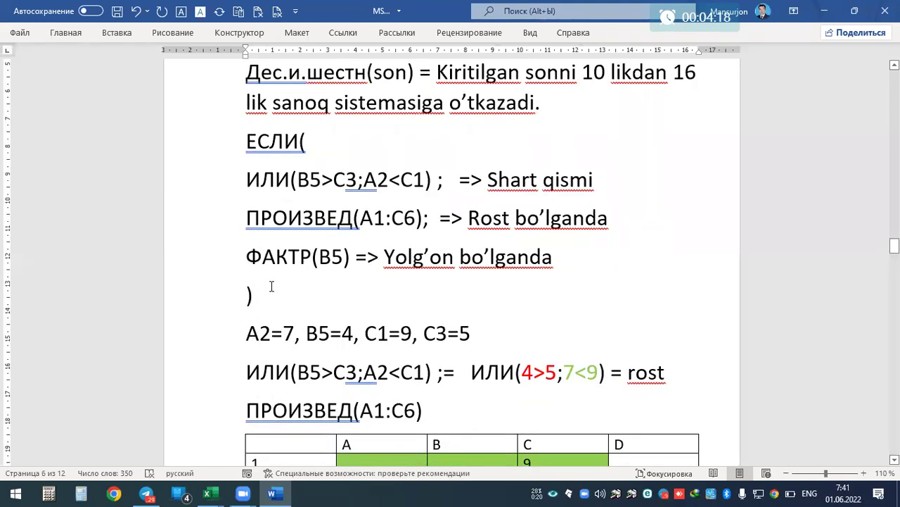
pyautogui.keyDown('shift'); pyautogui.click(195, 141); pyautogui.keyUp('shift')
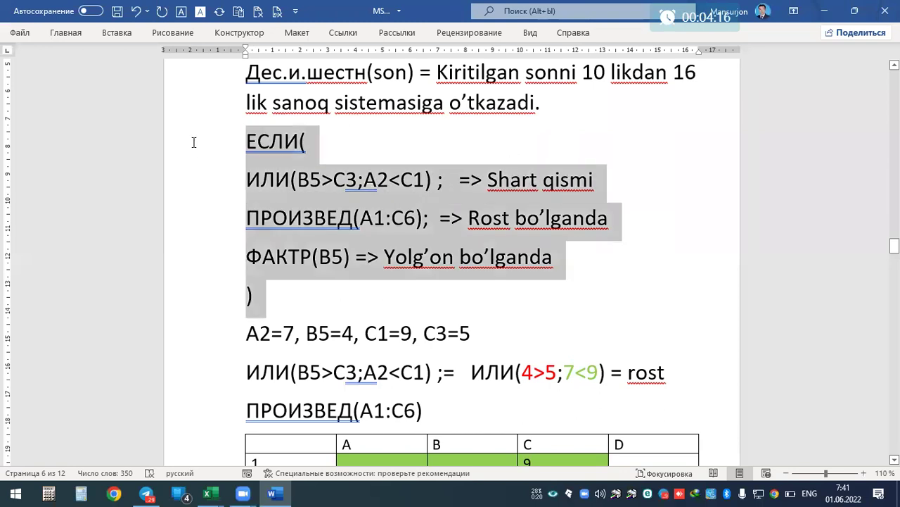
pyautogui.click(66, 33)
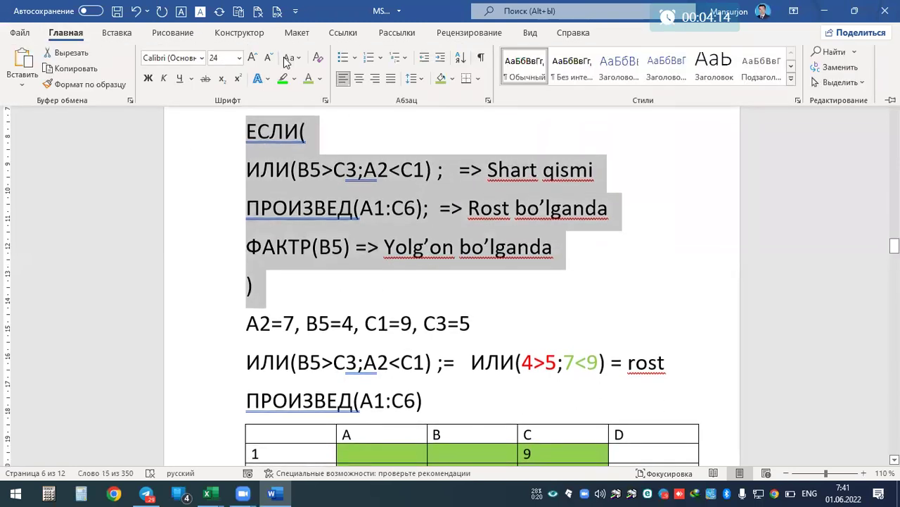
pyautogui.click(268, 57)
pyautogui.click(268, 58)
pyautogui.scroll(-5, 296, 356)
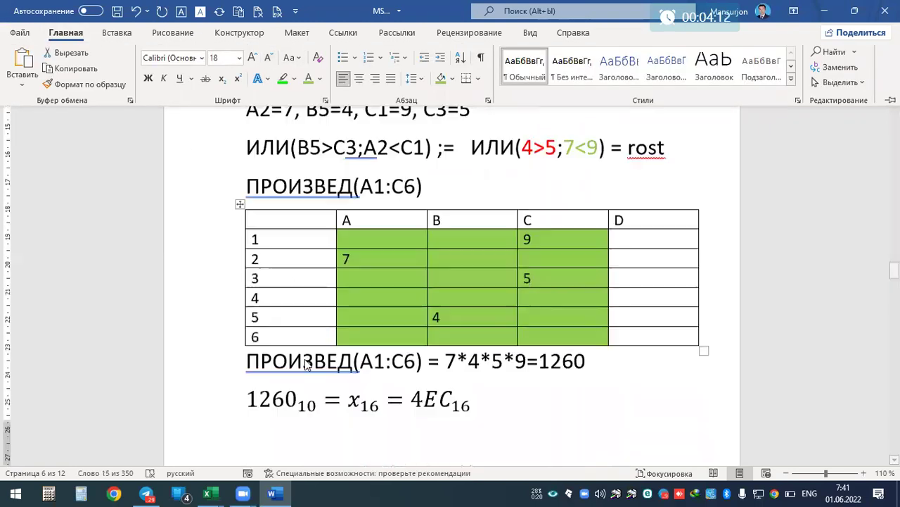
pyautogui.scroll(-3, 296, 355)
pyautogui.click(570, 305)
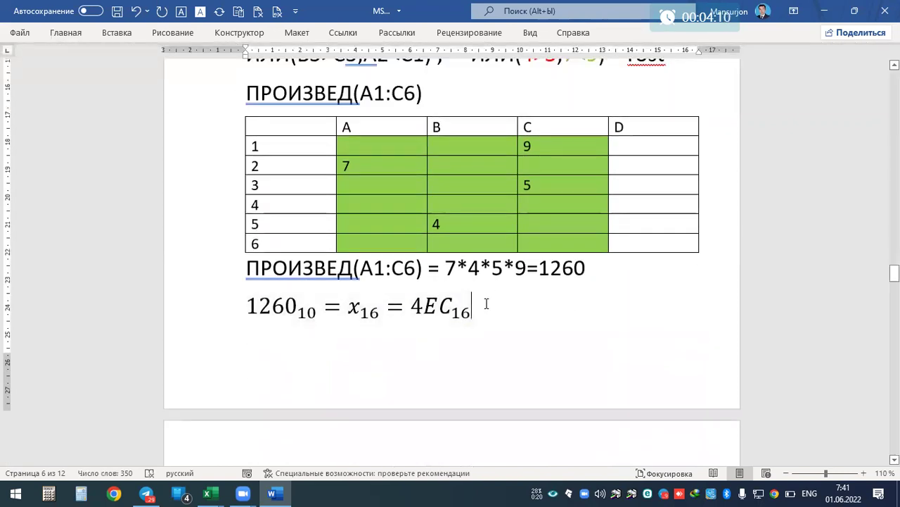
pyautogui.scroll(-2, 501, 356)
pyautogui.scroll(-3, 422, 356)
# Step: Replace the MS Excel 2010 question with the pasted Microsft Excel 2016 question
pyautogui.scroll(-4, 420, 356)
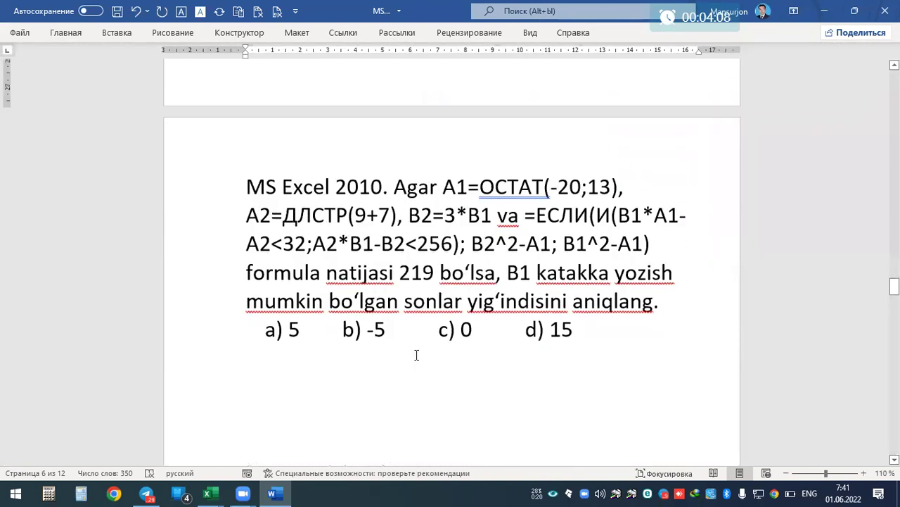
pyautogui.press('Home')
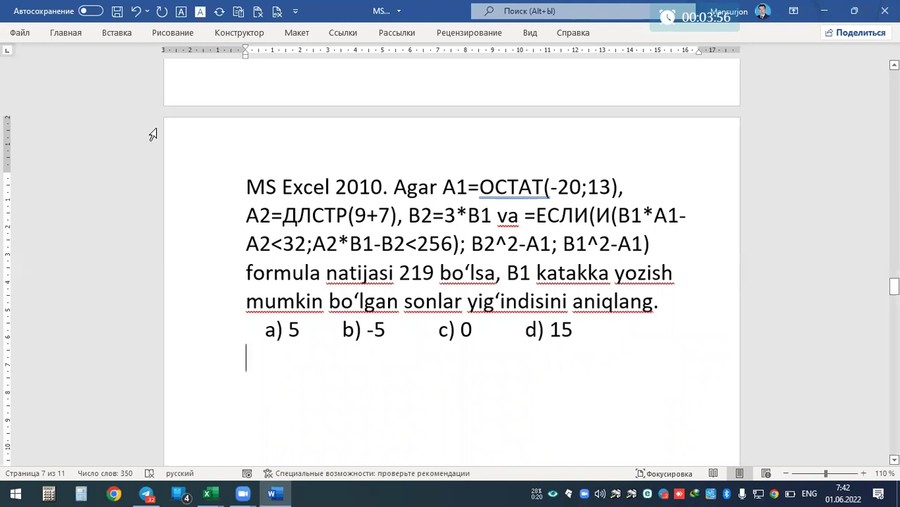
pyautogui.moveTo(194, 184); pyautogui.dragTo(573, 341)
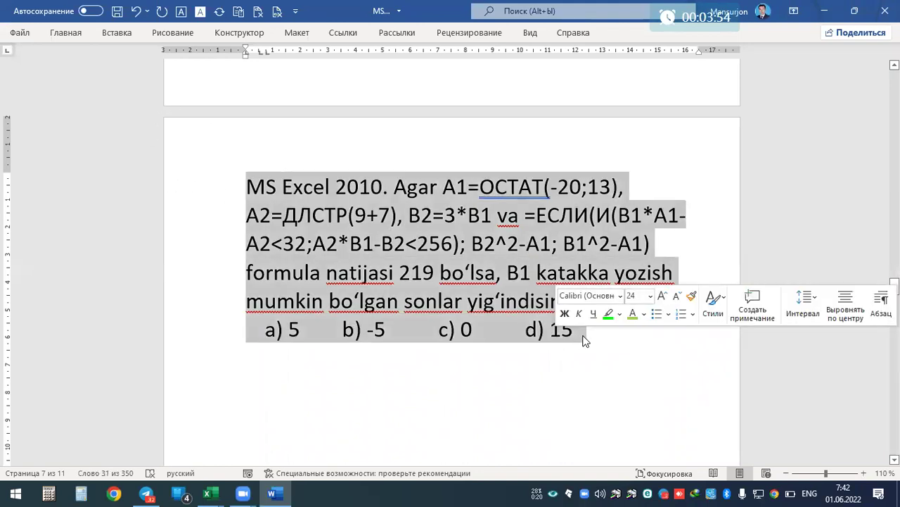
pyautogui.press('Delete')
pyautogui.hotkey('ctrl', 'v')
pyautogui.press('Delete')
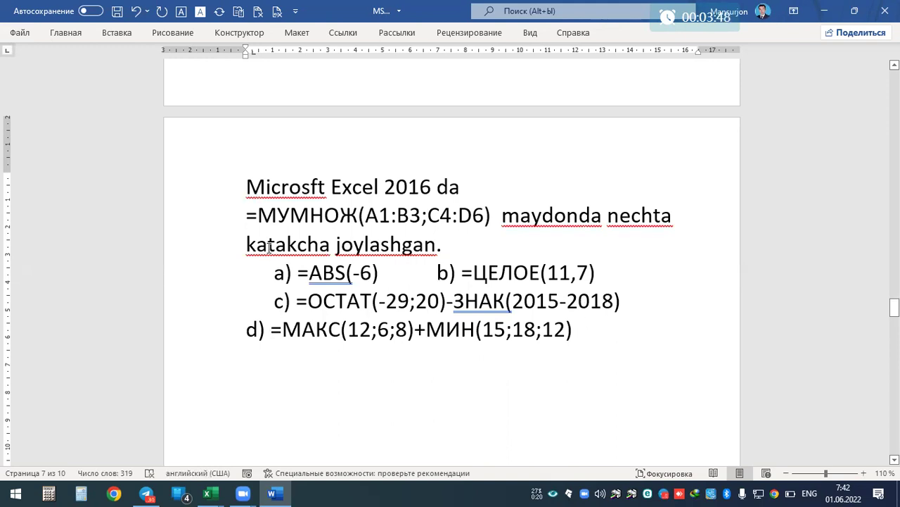
# Step: Remove the indent before option a) so it starts at the margin
pyautogui.click(272, 273)
pyautogui.moveTo(252, 273); pyautogui.dragTo(243, 271)
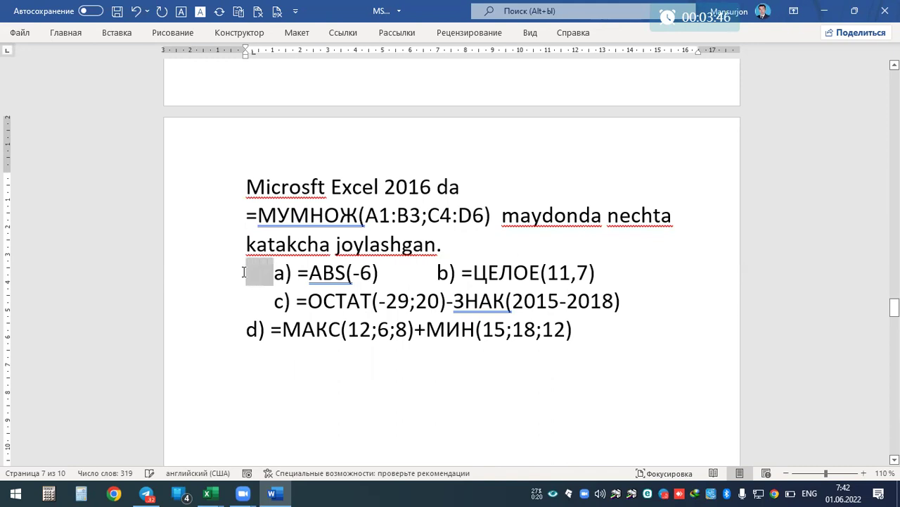
pyautogui.press('Delete')
pyautogui.press('Delete')
pyautogui.press('Delete')
pyautogui.press('Delete')
pyautogui.press('Delete')
pyautogui.press('Delete')
# Step: Move option d) onto its own line and correct 'Microsft' to 'Microsoft'
pyautogui.click(662, 301)
pyautogui.press('Return')
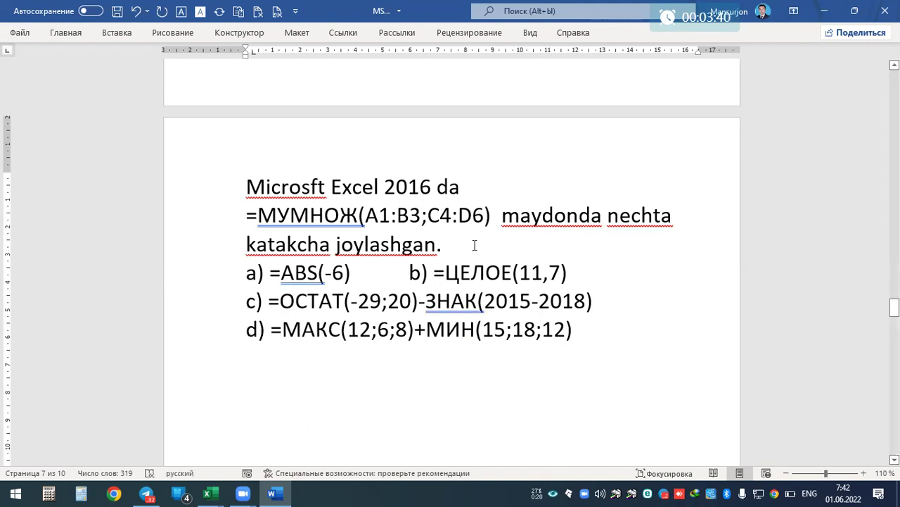
pyautogui.click(310, 186)
pyautogui.write('o')
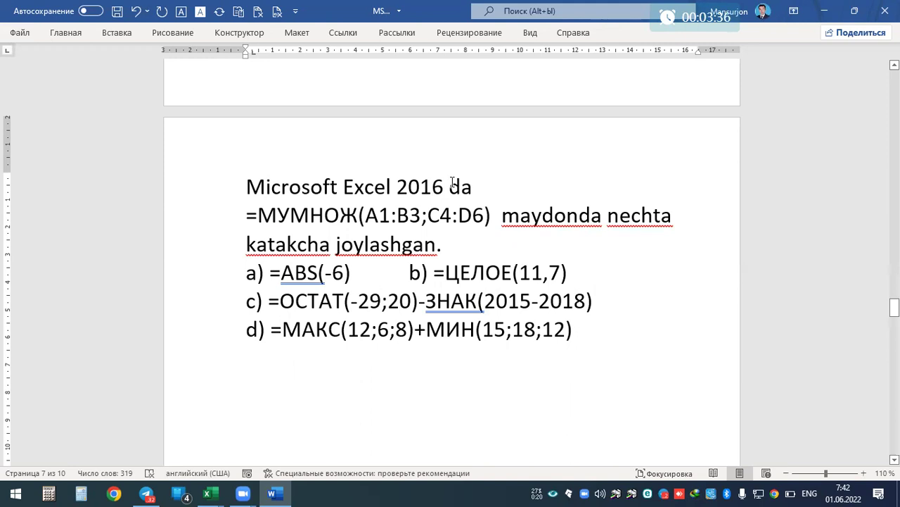
# Step: Copy the ranges A1:B3;C4:D6 from the МУМНОЖ formula and paste them below option d)
pyautogui.moveTo(363, 215); pyautogui.dragTo(501, 215)
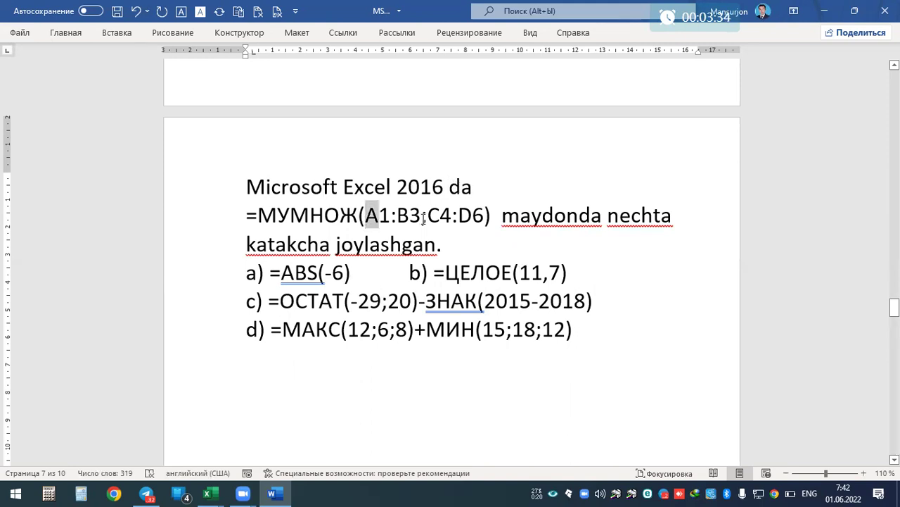
pyautogui.click(569, 217)
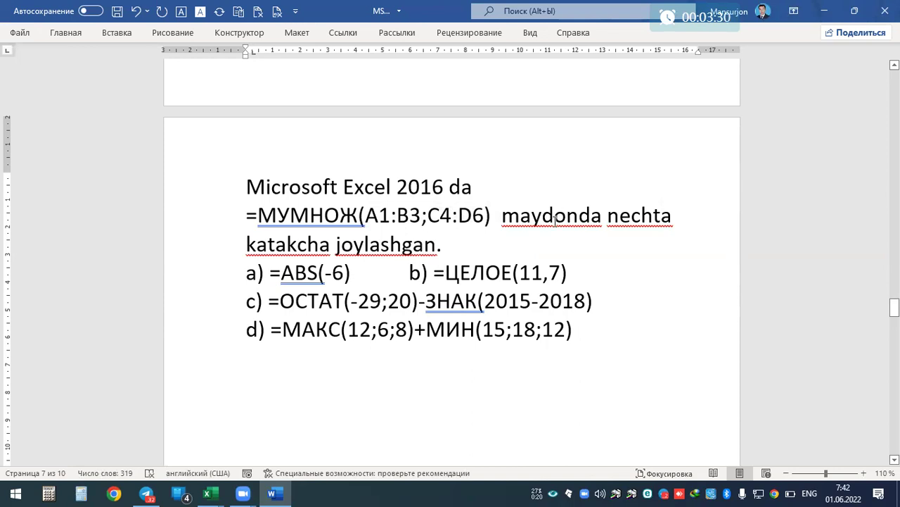
pyautogui.moveTo(273, 217); pyautogui.dragTo(348, 217)
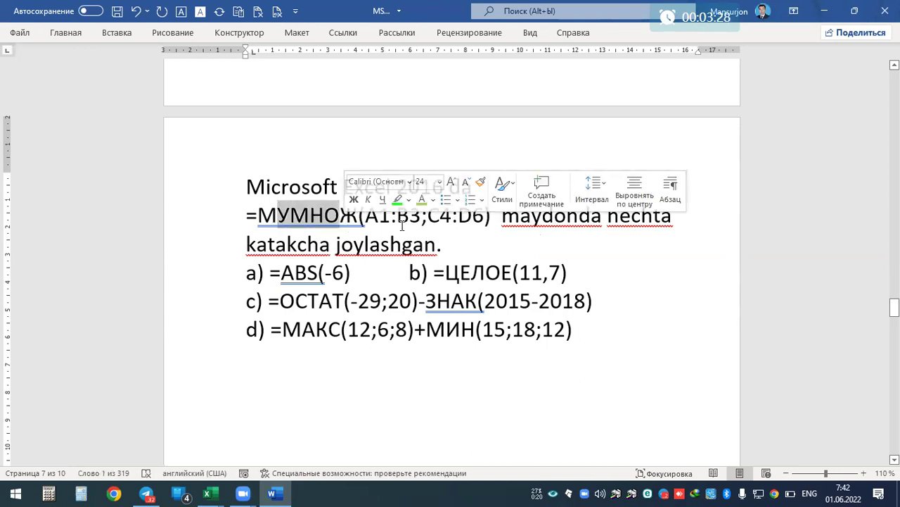
pyautogui.click(399, 217)
pyautogui.moveTo(365, 216)
pyautogui.mouseDown()
pyautogui.moveTo(487, 220)
pyautogui.moveTo(486, 228)
pyautogui.mouseUp()
pyautogui.hotkey('ctrl', 'c')
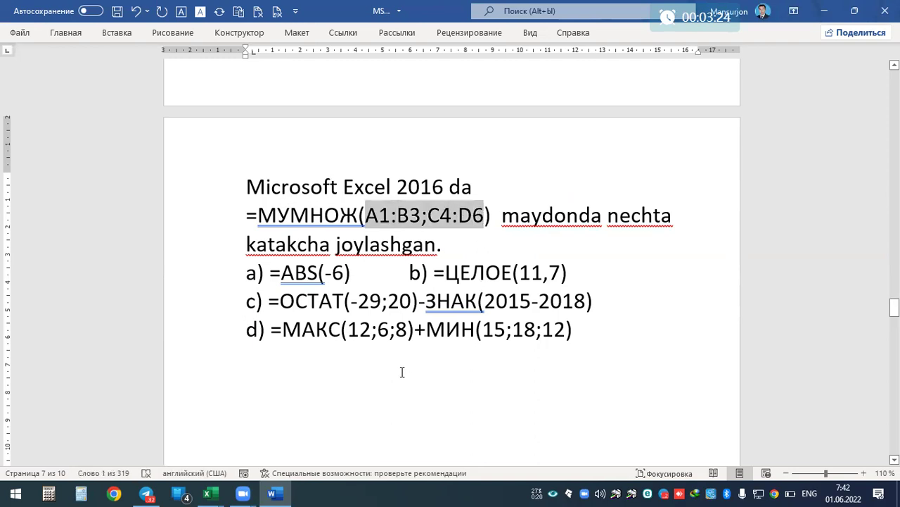
pyautogui.click(403, 372)
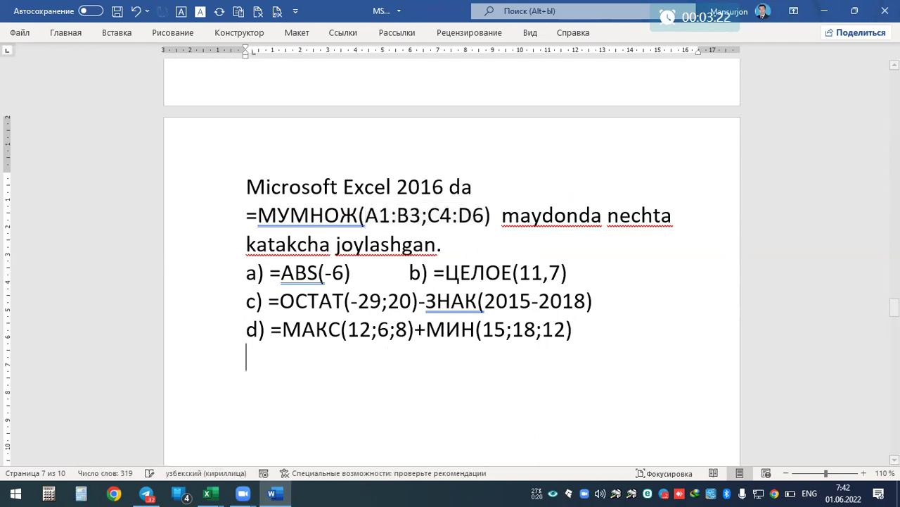
pyautogui.hotkey('ctrl', 'v')
pyautogui.click(243, 357)
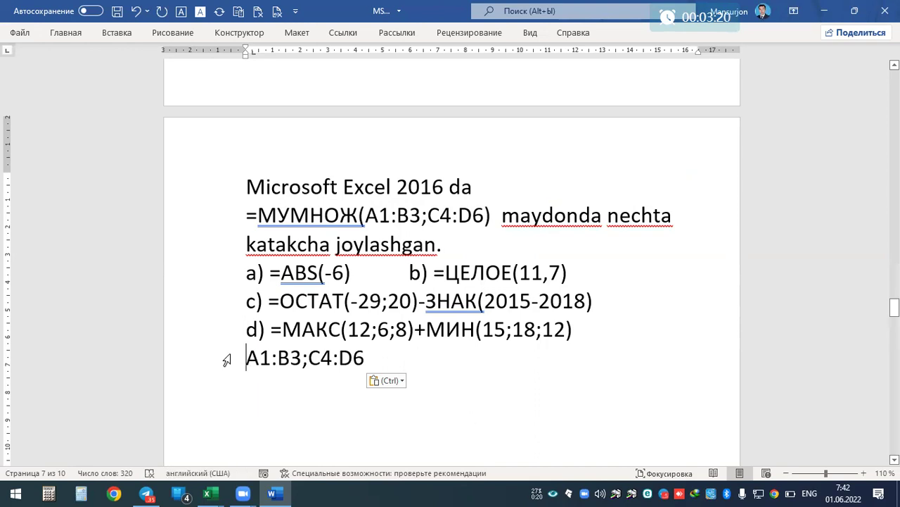
pyautogui.press('Return')
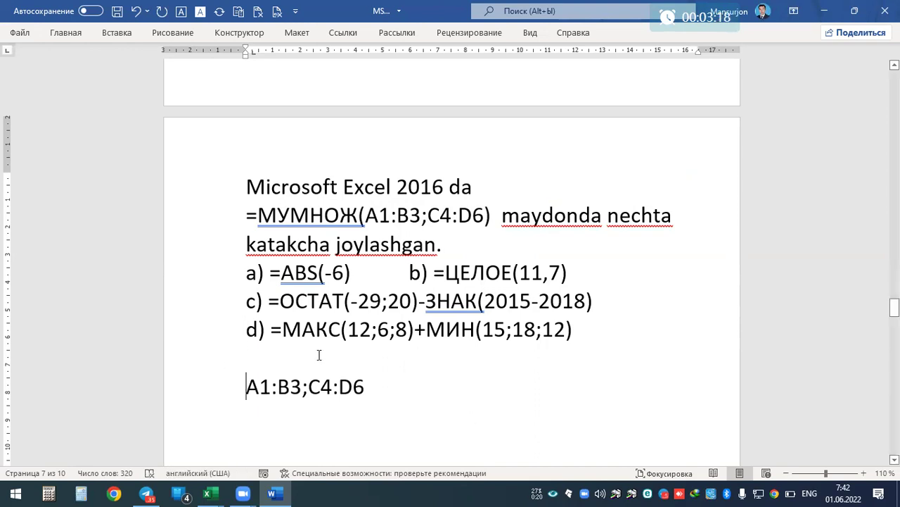
# Step: Space the ranges line to read 'A1:B3 ; C4:D6' and start a new line beneath it
pyautogui.click(308, 387)
pyautogui.click(273, 386)
pyautogui.click(303, 387)
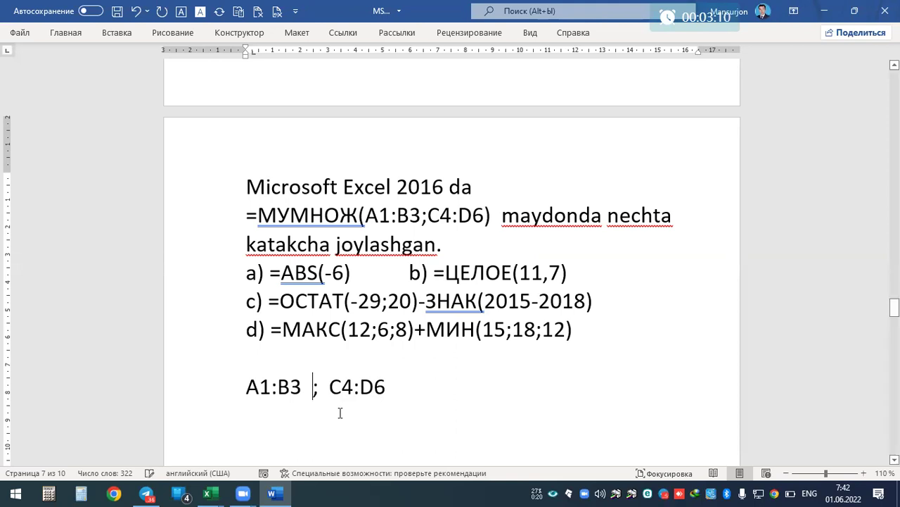
pyautogui.scroll(-1, 368, 424)
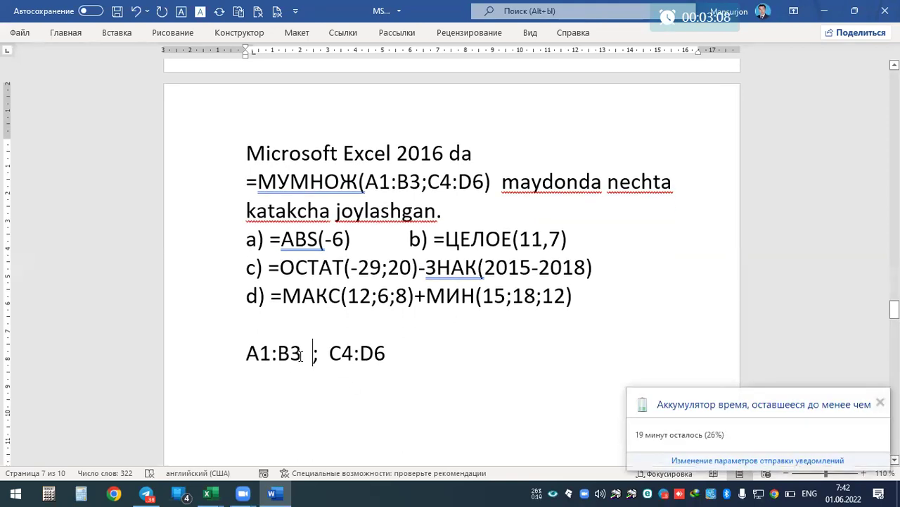
pyautogui.doubleClick(301, 354)
pyautogui.moveTo(313, 354); pyautogui.dragTo(387, 355)
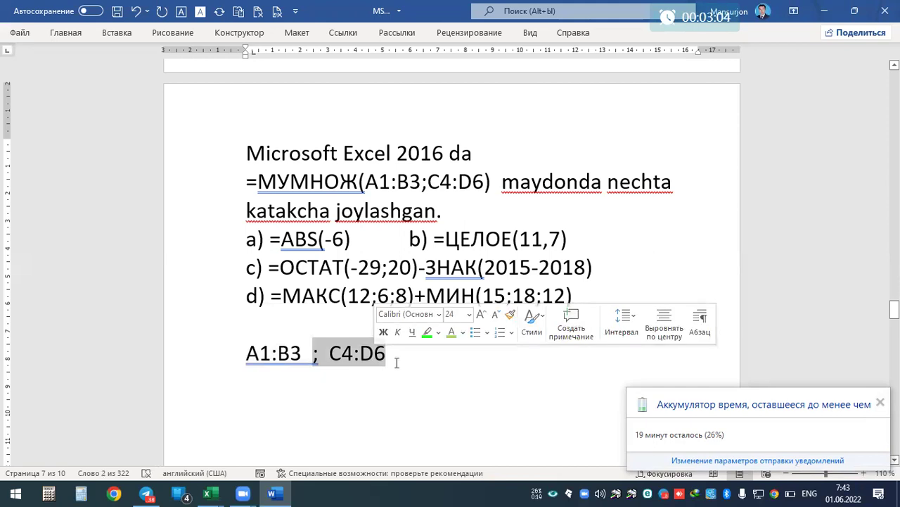
pyautogui.click(396, 362)
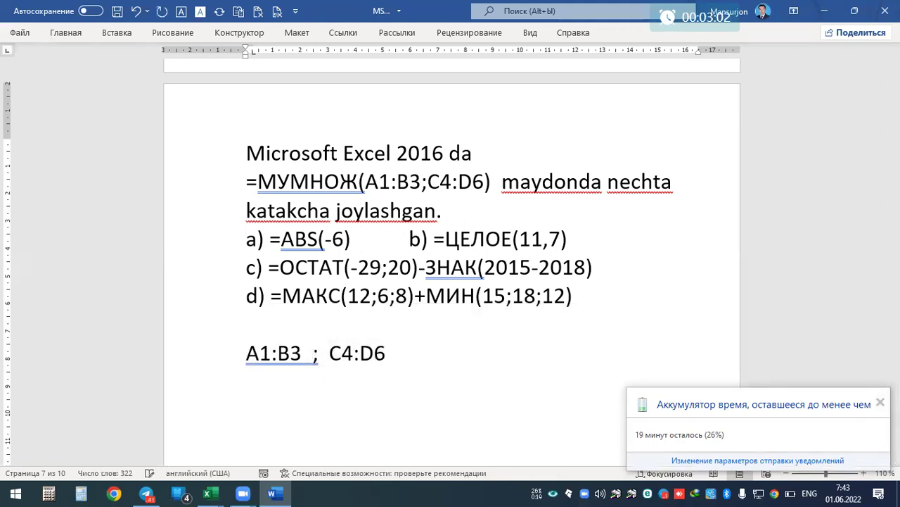
pyautogui.press('Return')
pyautogui.press('Return')
pyautogui.scroll(-1, 382, 205)
pyautogui.scroll(-2, 382, 206)
# Step: Insert a 7-column, 8-row table below the ranges line
pyautogui.click(170, 33)
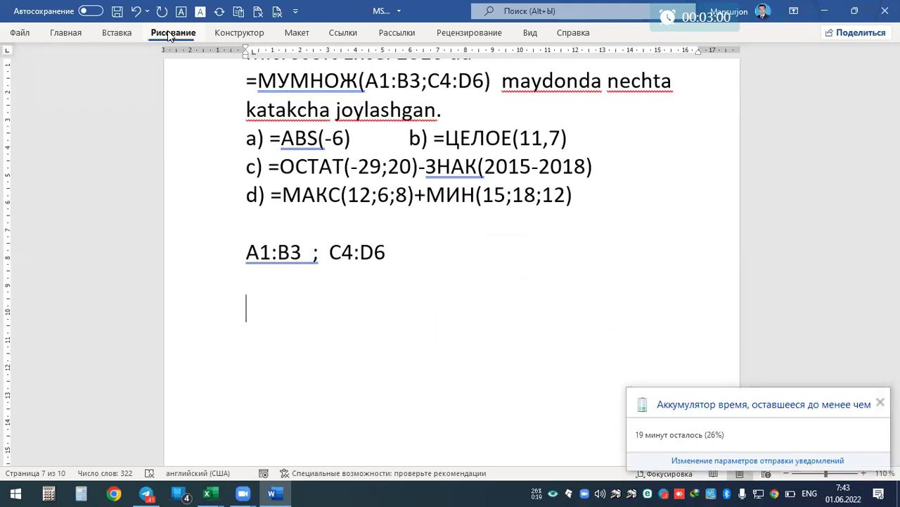
pyautogui.click(106, 33)
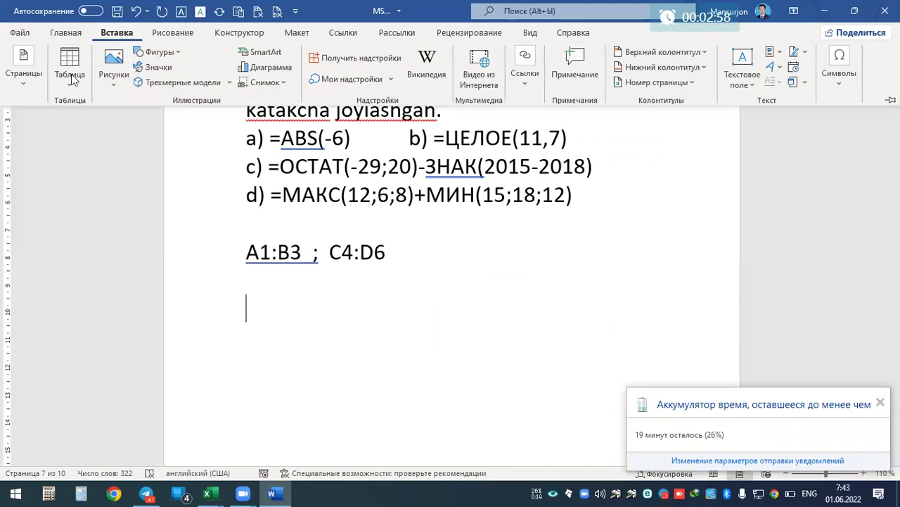
pyautogui.click(74, 79)
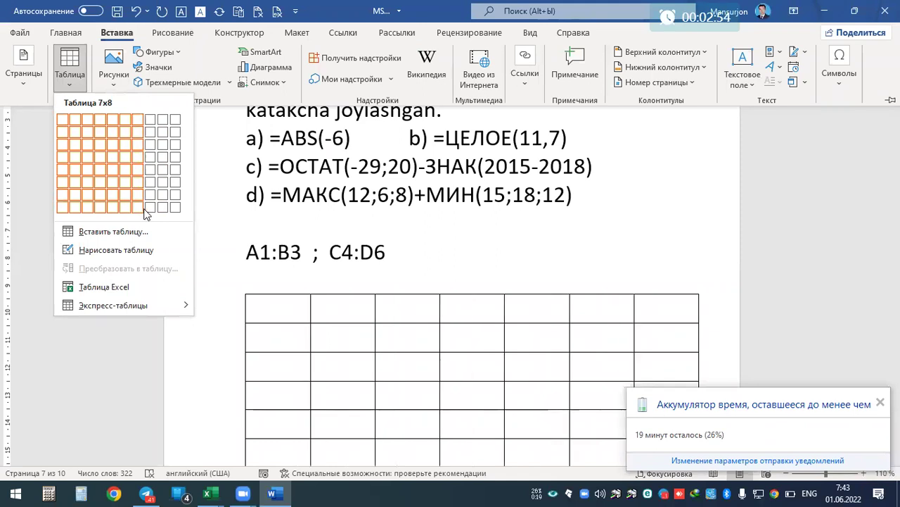
pyautogui.click(137, 207)
# Step: Label the header cells A, B, C, D and number the first column 1–6
pyautogui.click(324, 305)
pyautogui.write('A')
pyautogui.press('Tab')
pyautogui.write('B')
pyautogui.press('Tab')
pyautogui.write('C')
pyautogui.press('Tab')
pyautogui.write('D')
pyautogui.press('Tab')
pyautogui.click(294, 345)
pyautogui.write('1')
pyautogui.press('Down')
pyautogui.write('2')
pyautogui.press('Down')
pyautogui.write('3')
pyautogui.press('Down')
pyautogui.write('4')
pyautogui.press('Down')
pyautogui.write('5')
pyautogui.press('Down')
pyautogui.write('6')
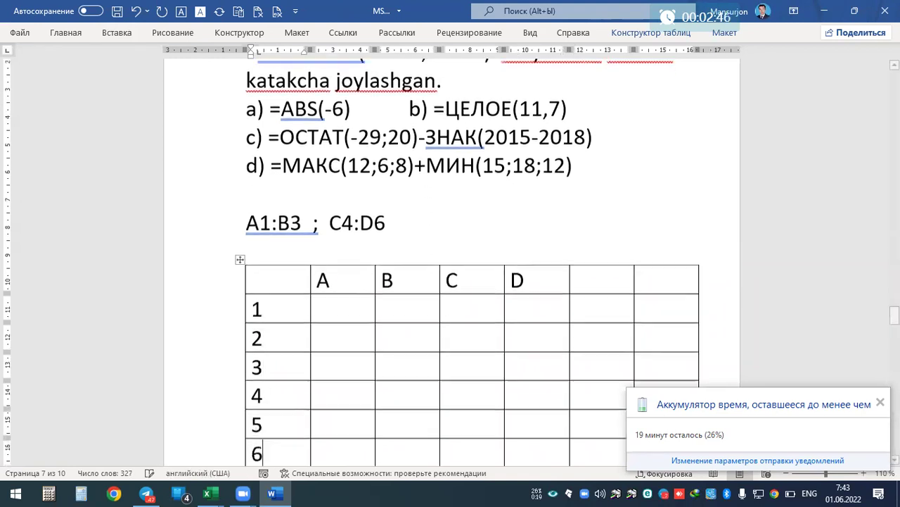
pyautogui.press('Down')
# Step: Shade the table cells for range A1:B3 green
pyautogui.moveTo(358, 281)
pyautogui.mouseDown()
pyautogui.moveTo(387, 329)
pyautogui.moveTo(356, 267)
pyautogui.mouseUp()
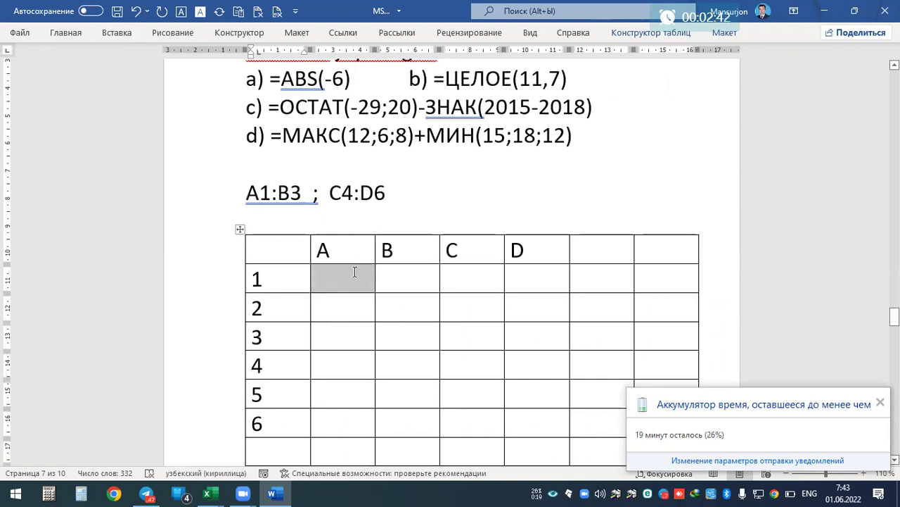
pyautogui.click(398, 335)
pyautogui.moveTo(401, 339); pyautogui.dragTo(347, 273)
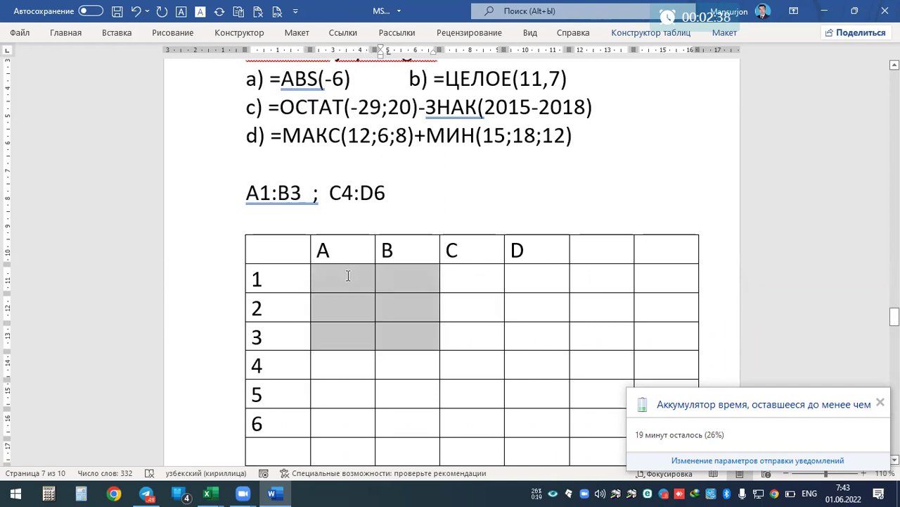
pyautogui.click(450, 315)
pyautogui.click(384, 365)
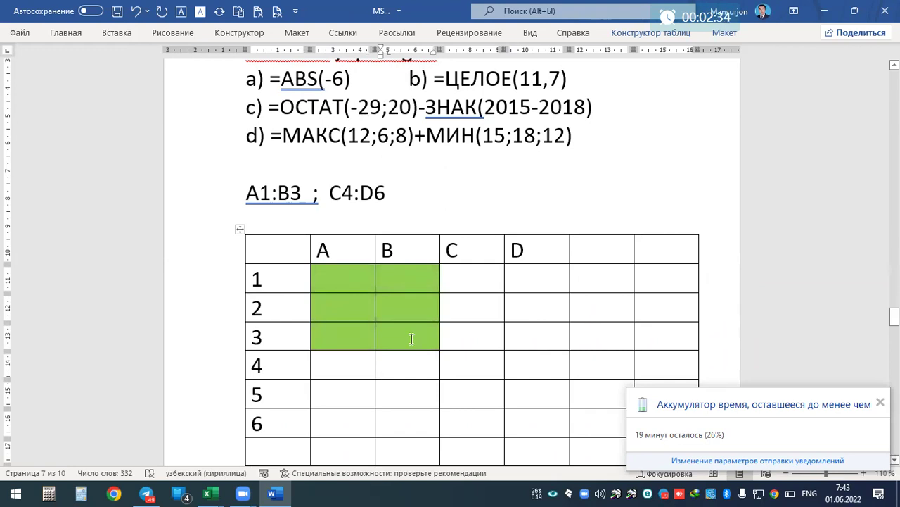
pyautogui.moveTo(412, 339); pyautogui.dragTo(351, 276)
# Step: Shade the table cells for range C4:D6 blue
pyautogui.moveTo(329, 193); pyautogui.dragTo(386, 192)
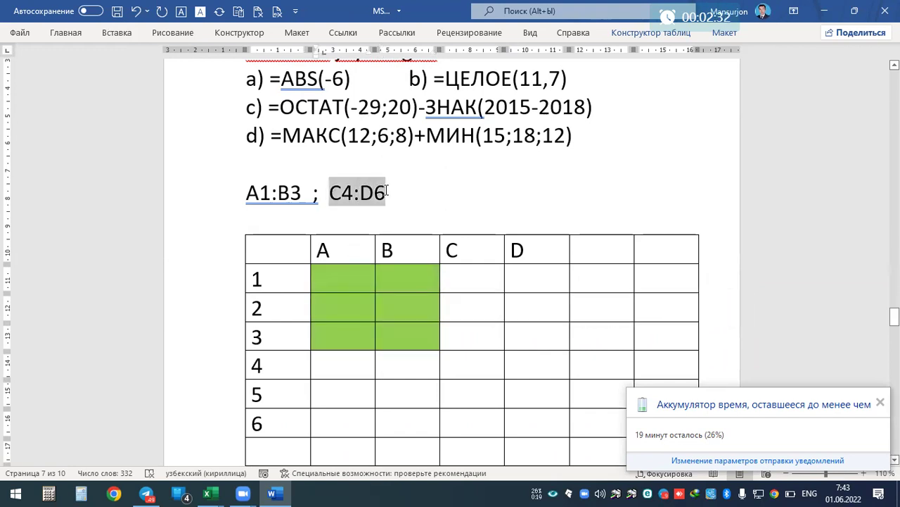
pyautogui.moveTo(470, 373)
pyautogui.mouseDown()
pyautogui.moveTo(480, 417)
pyautogui.moveTo(519, 422)
pyautogui.mouseUp()
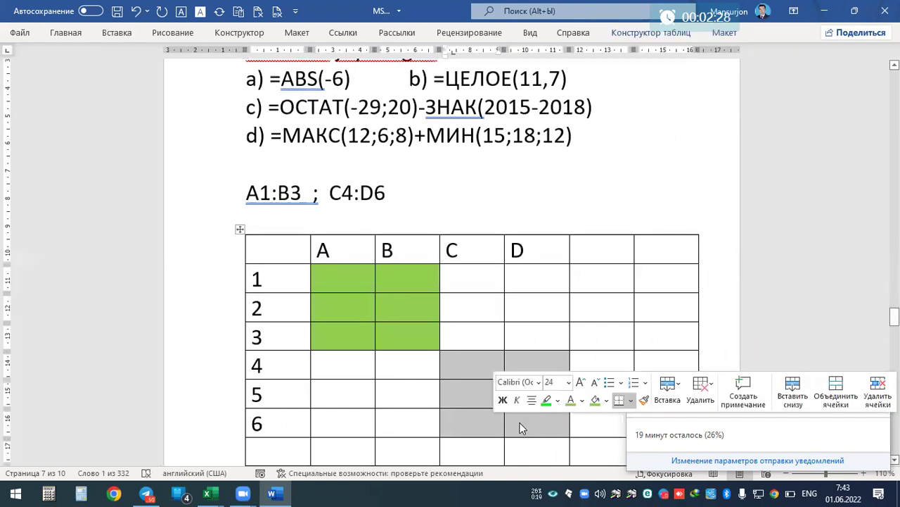
pyautogui.click(608, 401)
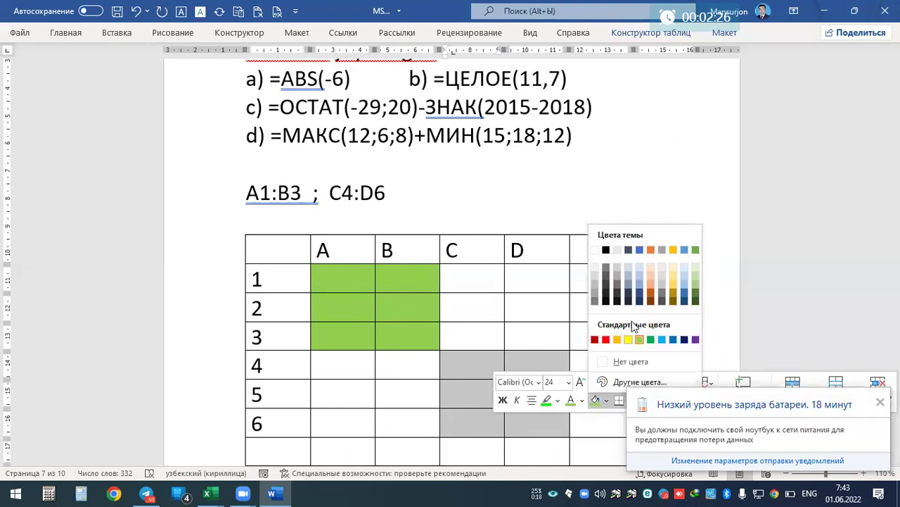
pyautogui.click(666, 341)
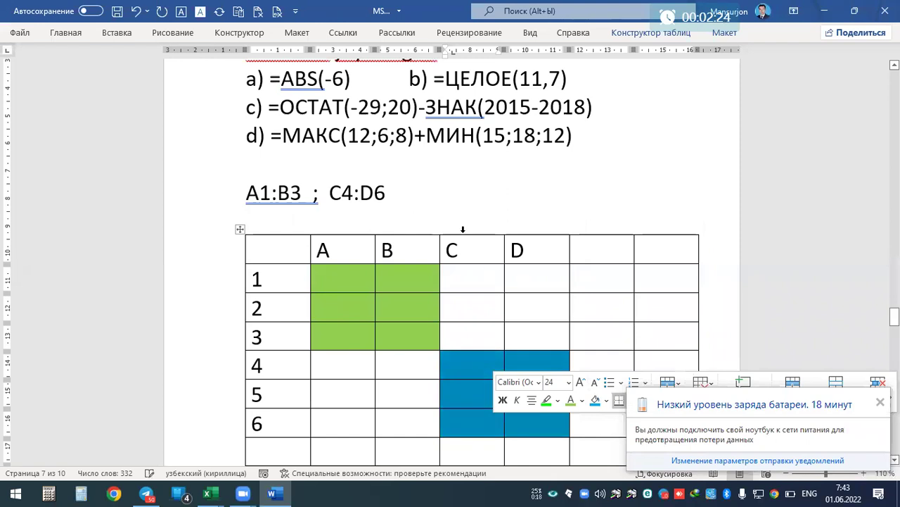
# Step: Highlight the label text C4:D6 in cyan and A1:B3 in green
pyautogui.moveTo(388, 192); pyautogui.dragTo(335, 194)
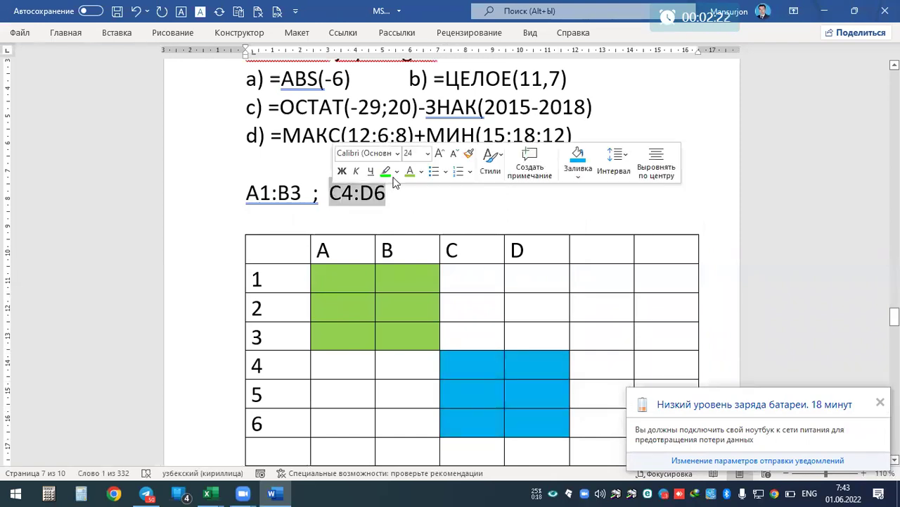
pyautogui.click(396, 171)
pyautogui.click(427, 191)
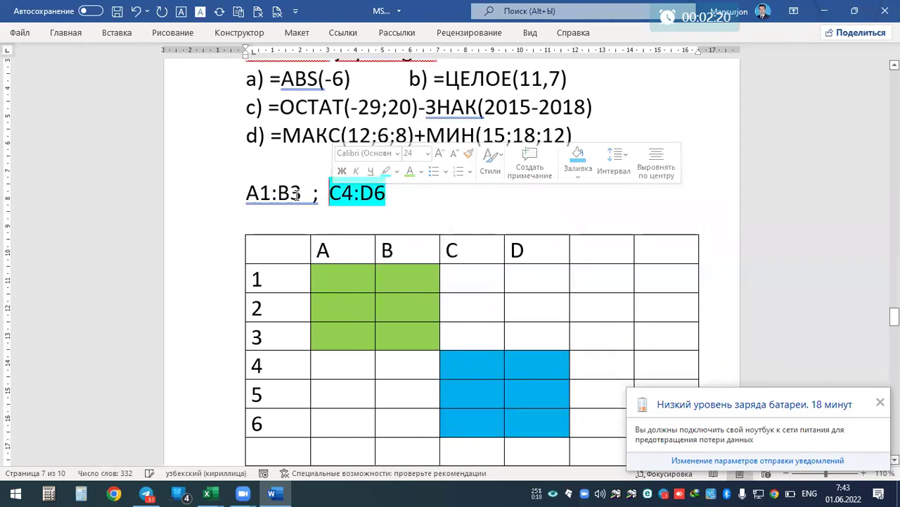
pyautogui.moveTo(308, 194); pyautogui.dragTo(246, 193)
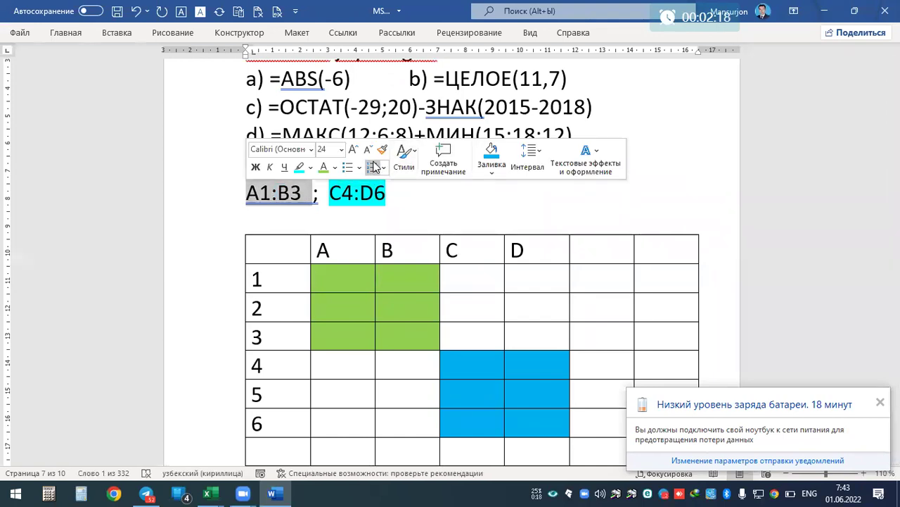
pyautogui.click(311, 167)
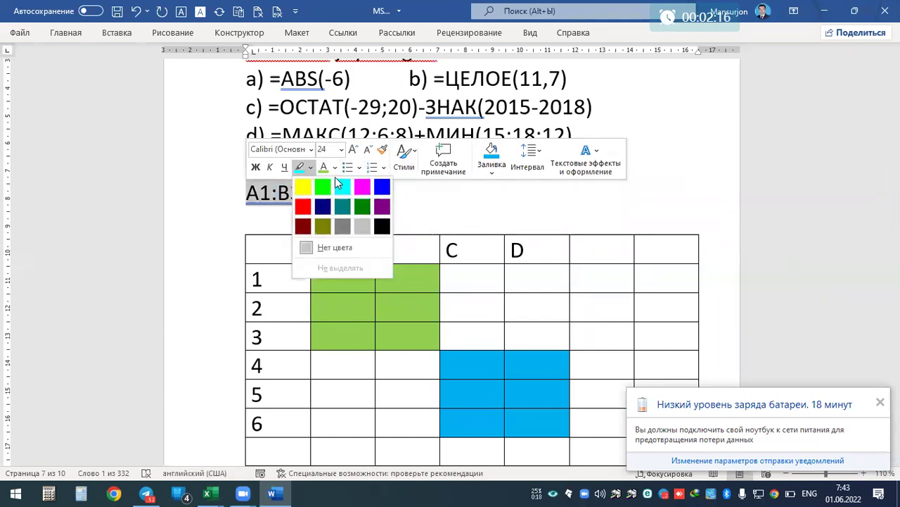
pyautogui.click(323, 186)
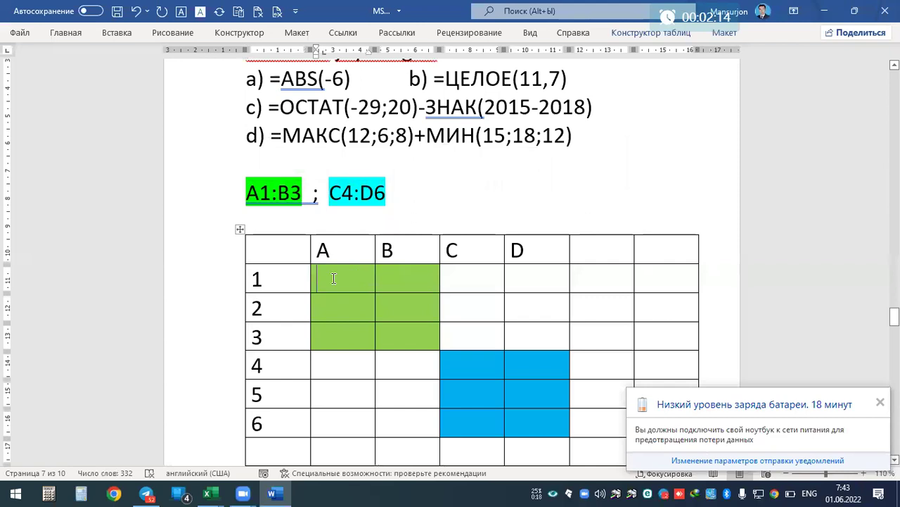
# Step: Reapply green shading to the A1:B3 table cells
pyautogui.moveTo(337, 278); pyautogui.dragTo(396, 334)
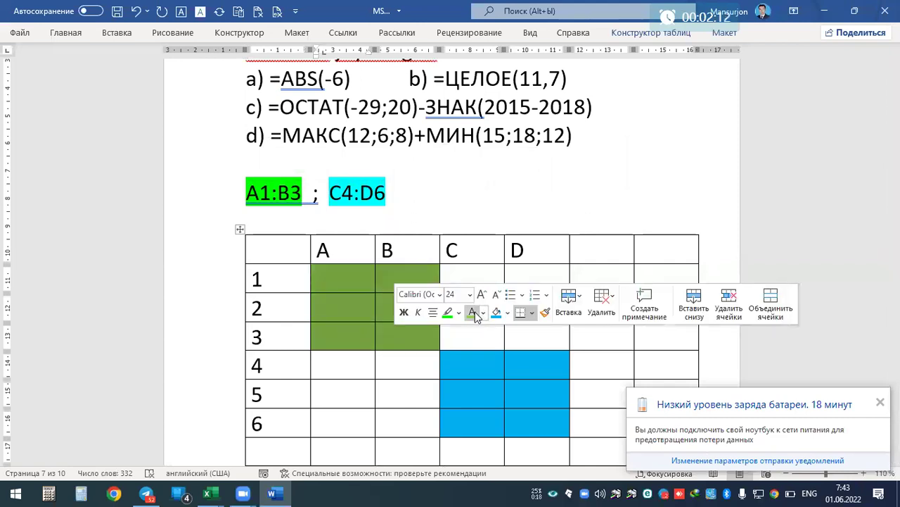
pyautogui.click(509, 312)
pyautogui.click(544, 250)
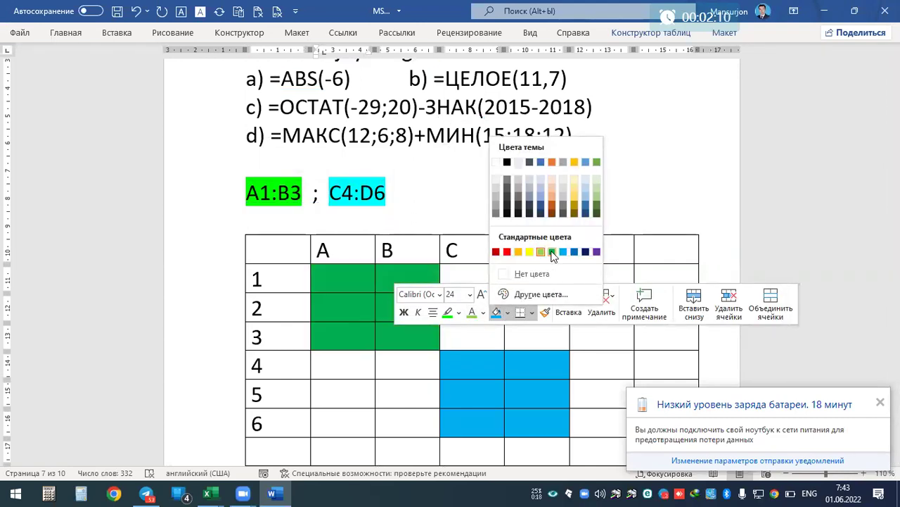
pyautogui.click(406, 366)
pyautogui.click(398, 225)
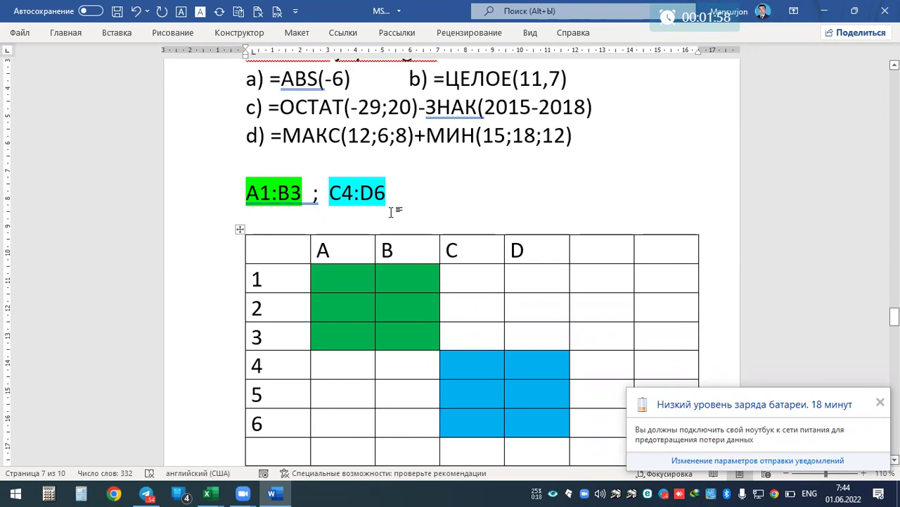
# Step: Type '12 TA KATAK' above the grid table and remove the extra empty line
pyautogui.write('12 TA KATAK')
pyautogui.press('Return')
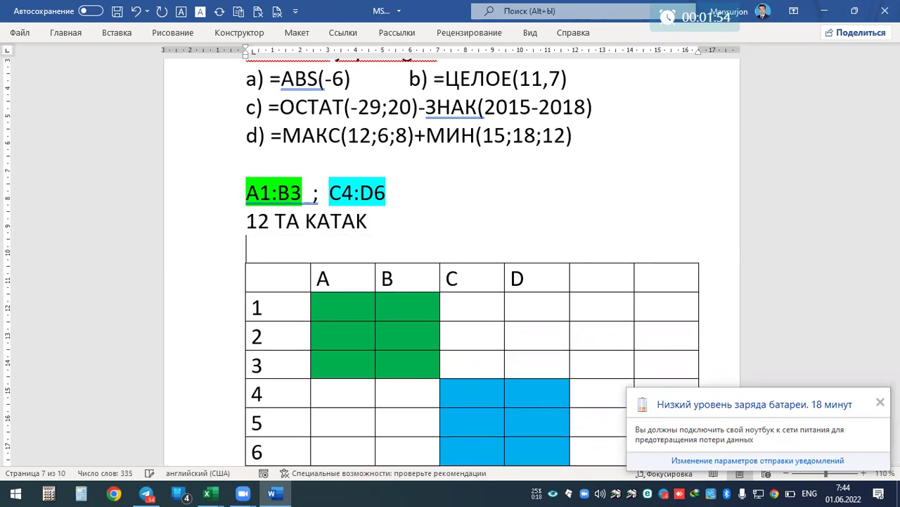
pyautogui.moveTo(345, 79)
pyautogui.mouseDown()
pyautogui.moveTo(267, 78)
pyautogui.moveTo(589, 139)
pyautogui.mouseUp()
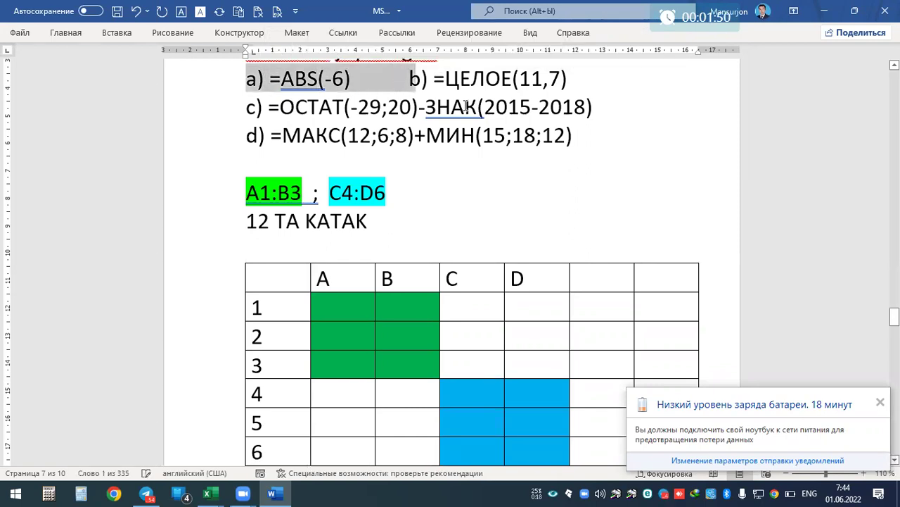
pyautogui.click(368, 250)
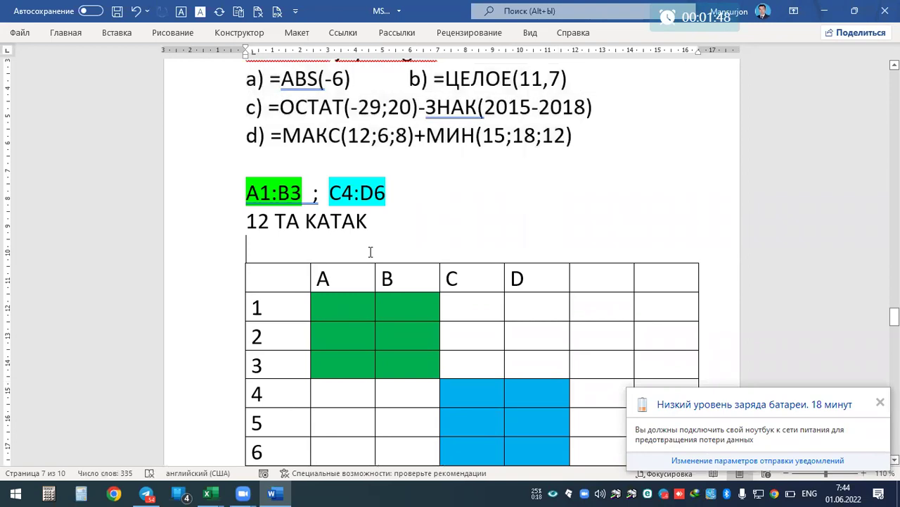
pyautogui.press('BackSpace')
# Step: Delete the table's empty last row and push the next question onto a new page
pyautogui.scroll(-2, 355, 341)
pyautogui.moveTo(443, 382); pyautogui.dragTo(547, 430)
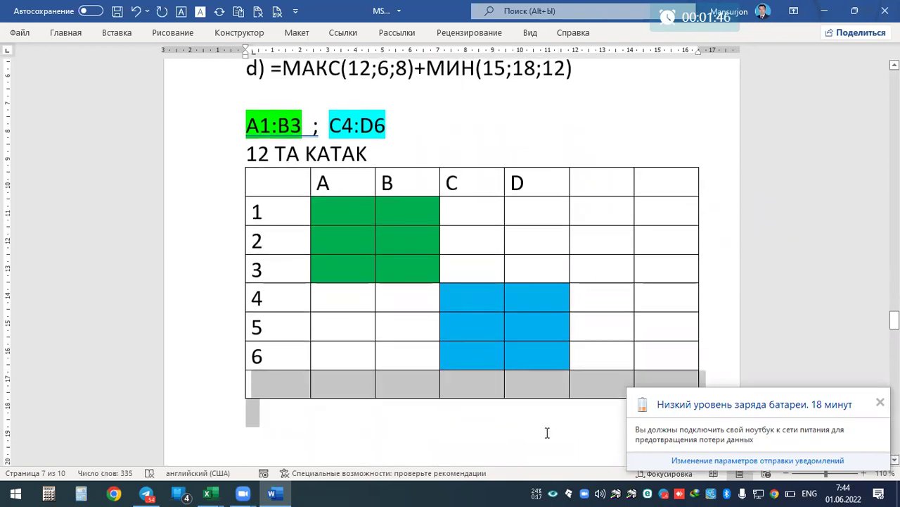
pyautogui.press('BackSpace')
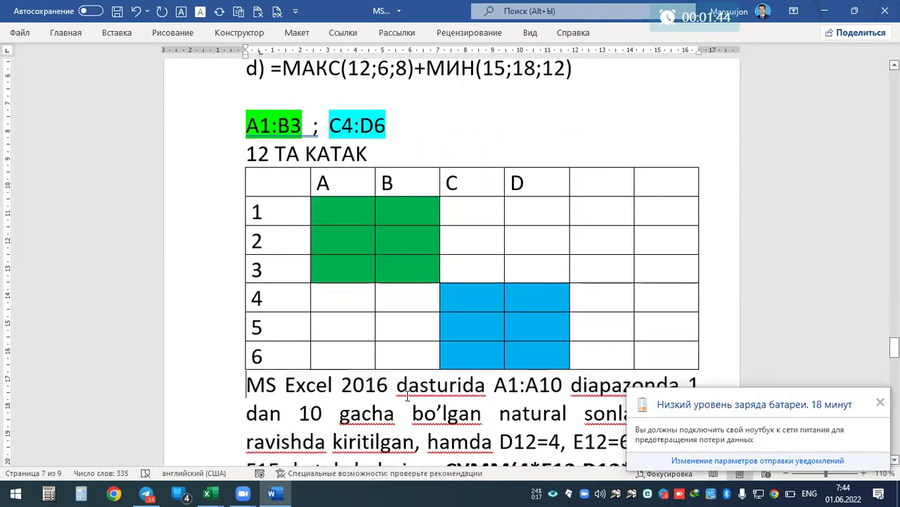
pyautogui.hotkey('ctrl', 'Return')
pyautogui.scroll(2, 288, 219)
pyautogui.scroll(3, 288, 219)
# Step: Paste the a)–d) formulas, write =6 after a) =ABS(-6), and put b) on its own line
pyautogui.hotkey('ctrl', 'v')
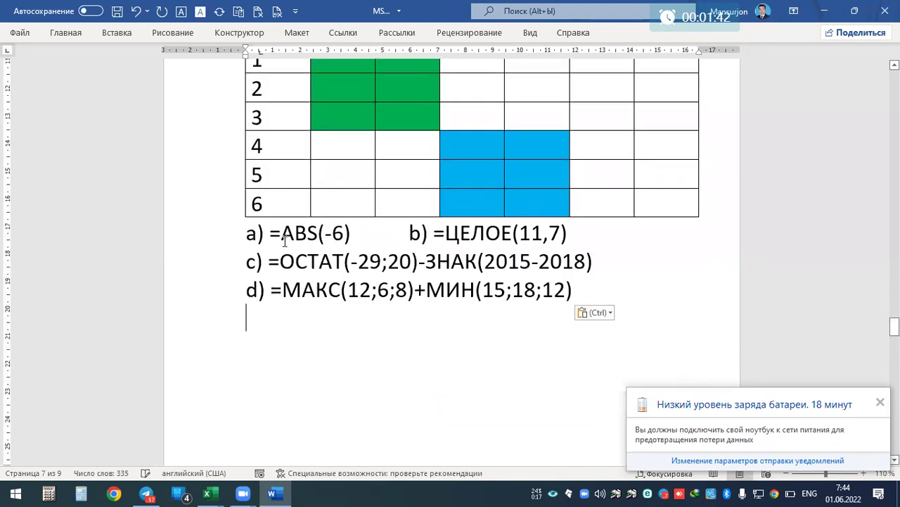
pyautogui.click(361, 232)
pyautogui.write('=6')
pyautogui.press('Return')
pyautogui.press('Delete')
pyautogui.press('Delete')
pyautogui.press('Delete')
pyautogui.press('Delete')
pyautogui.press('Delete')
pyautogui.press('Delete')
pyautogui.press('Delete')
pyautogui.press('Delete')
pyautogui.press('Delete')
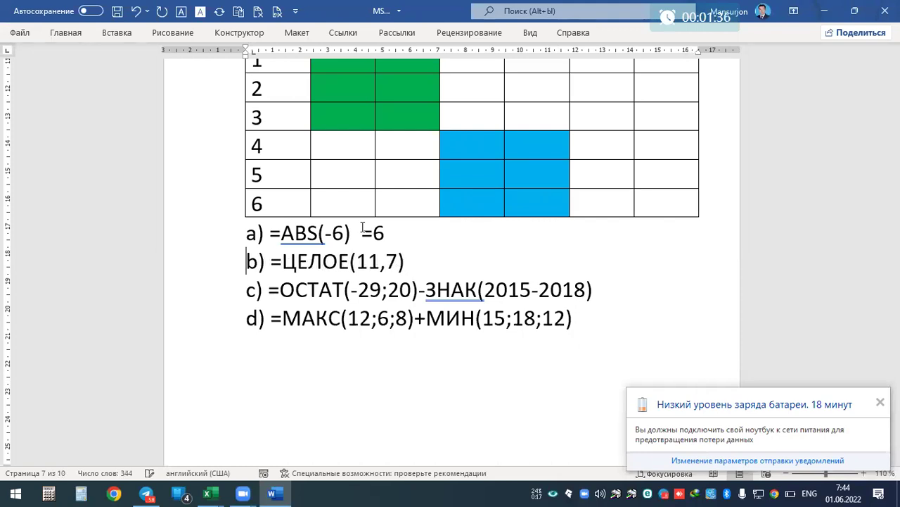
# Step: Write the result = 12 at the end of line b) =ЦЕЛОЕ(11,7)
pyautogui.press('End')
pyautogui.write('11')
pyautogui.press('BackSpace')
pyautogui.press('BackSpace')
pyautogui.write('12')
pyautogui.press('BackSpace')
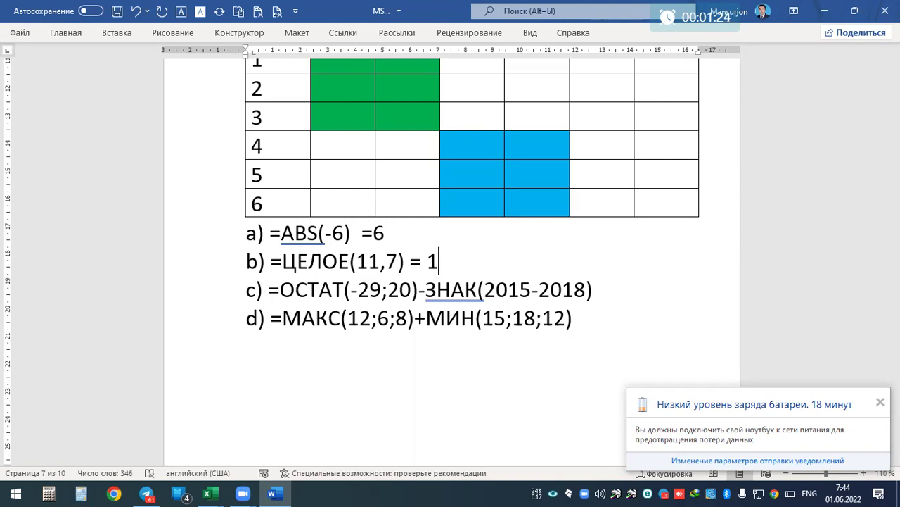
pyautogui.write('2')
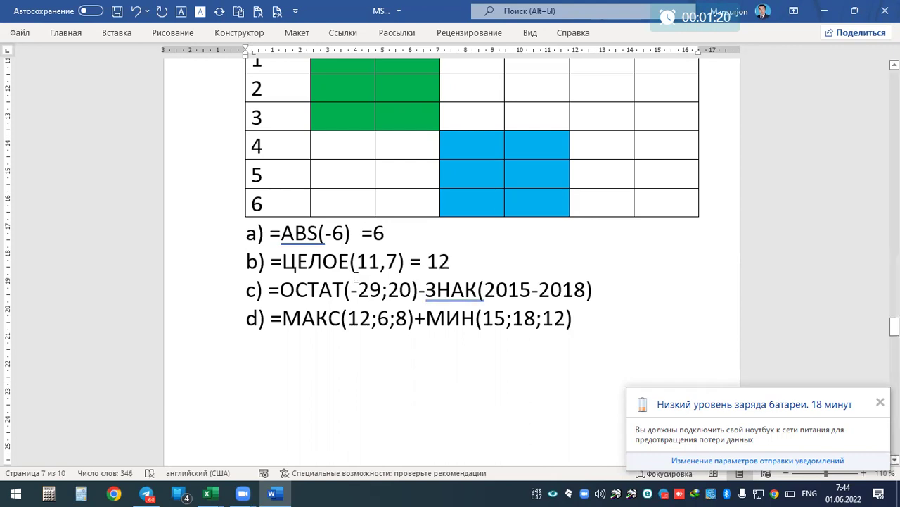
pyautogui.tripleClick(431, 291)
pyautogui.click(609, 317)
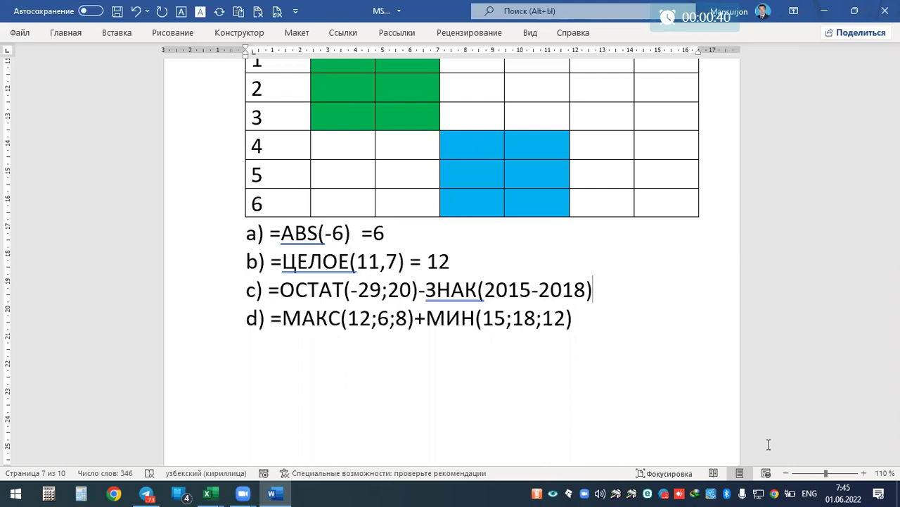
pyautogui.scroll(1, 769, 442)
pyautogui.scroll(5, 633, 302)
pyautogui.scroll(5, 550, 261)
pyautogui.scroll(5, 550, 261)
pyautogui.scroll(5, 547, 261)
pyautogui.scroll(5, 545, 260)
pyautogui.scroll(5, 543, 260)
pyautogui.scroll(5, 543, 259)
pyautogui.scroll(5, 542, 259)
pyautogui.scroll(5, 542, 261)
pyautogui.scroll(5, 540, 262)
pyautogui.scroll(5, 541, 261)
pyautogui.scroll(-3, 422, 282)
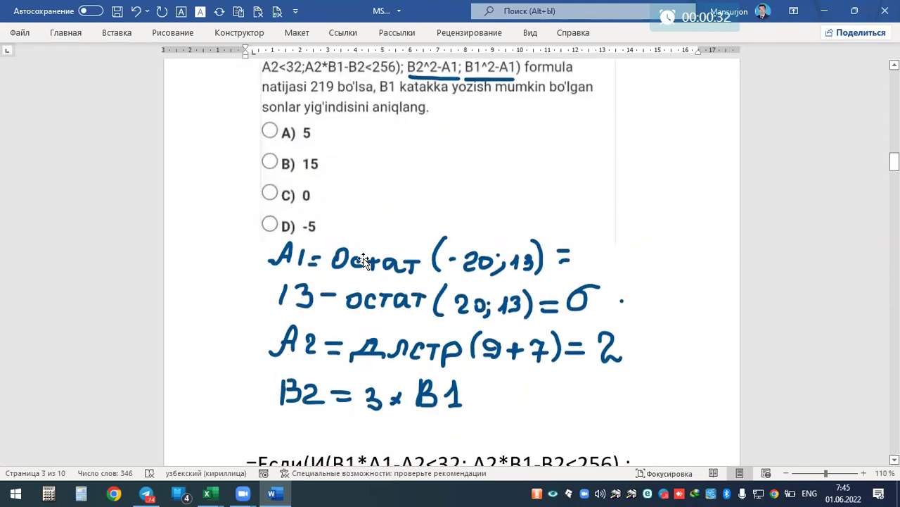
pyautogui.click(364, 261)
pyautogui.click(485, 260)
pyautogui.press('Escape')
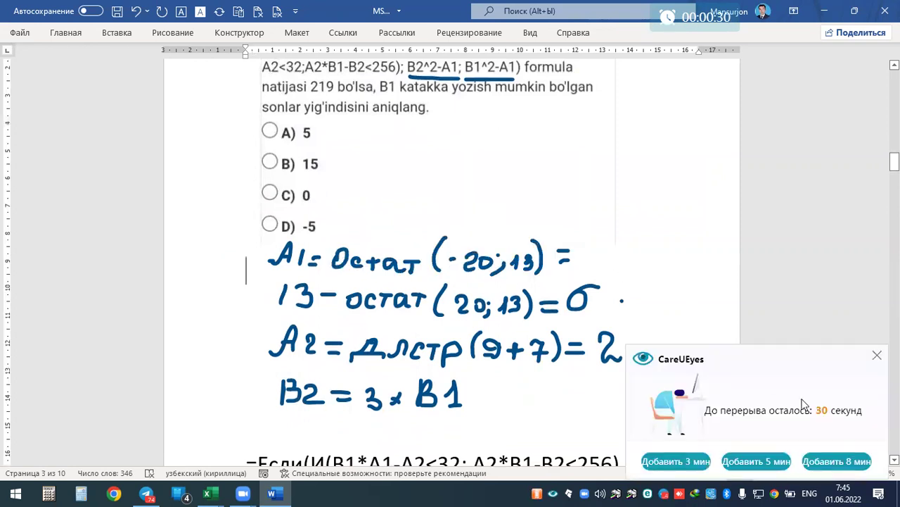
pyautogui.click(836, 461)
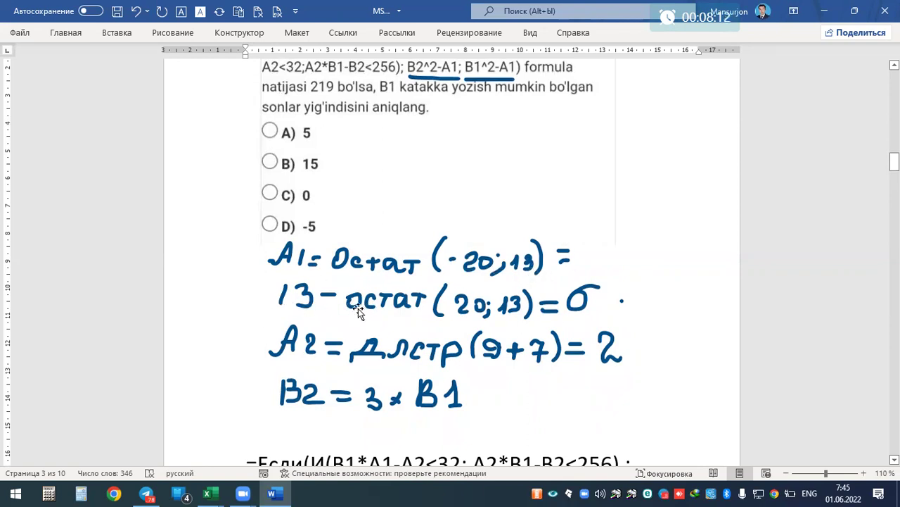
pyautogui.moveTo(895, 161); pyautogui.dragTo(894, 328)
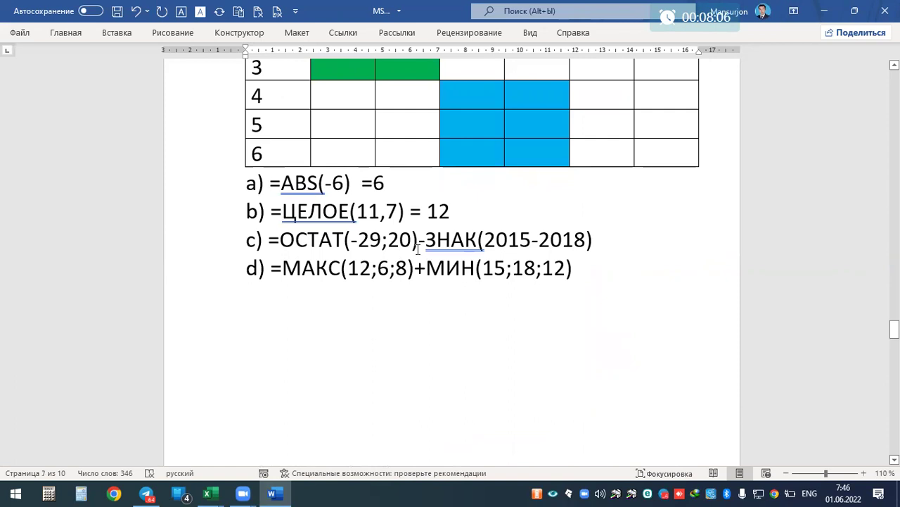
# Step: Work out option c) as =11-(-1)=12 on its own line
pyautogui.moveTo(357, 239); pyautogui.dragTo(404, 242)
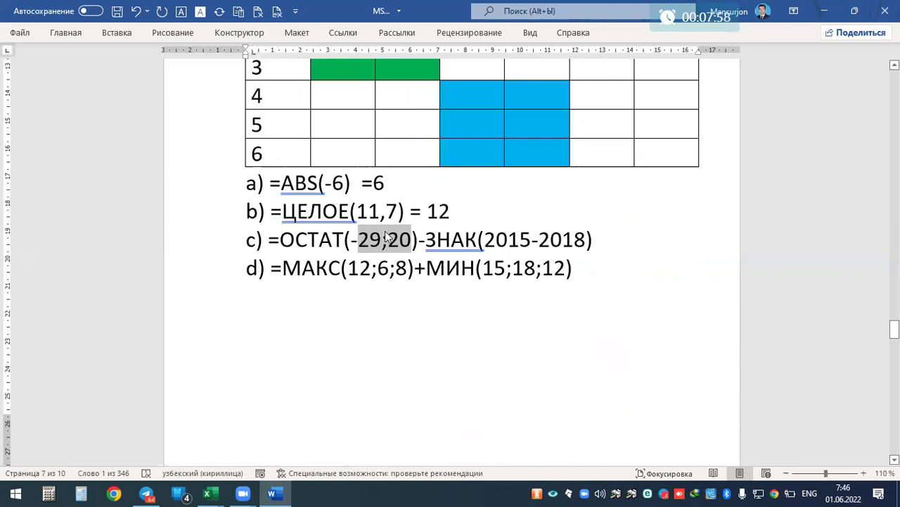
pyautogui.moveTo(387, 240); pyautogui.dragTo(412, 239)
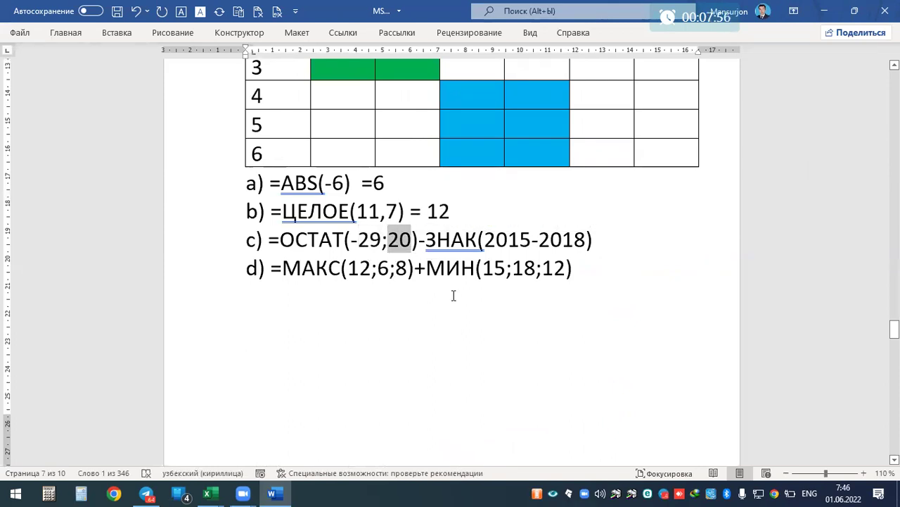
pyautogui.click(598, 240)
pyautogui.write('=11-')
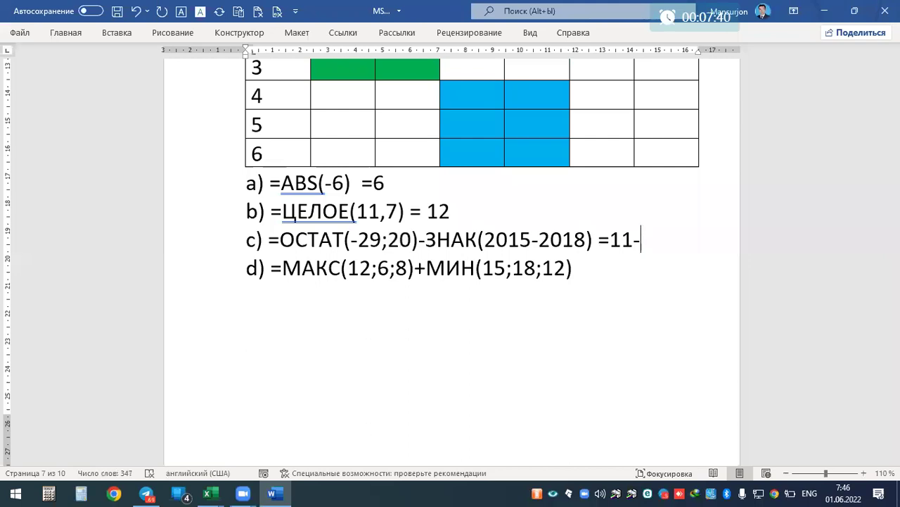
pyautogui.write('(-1)=')
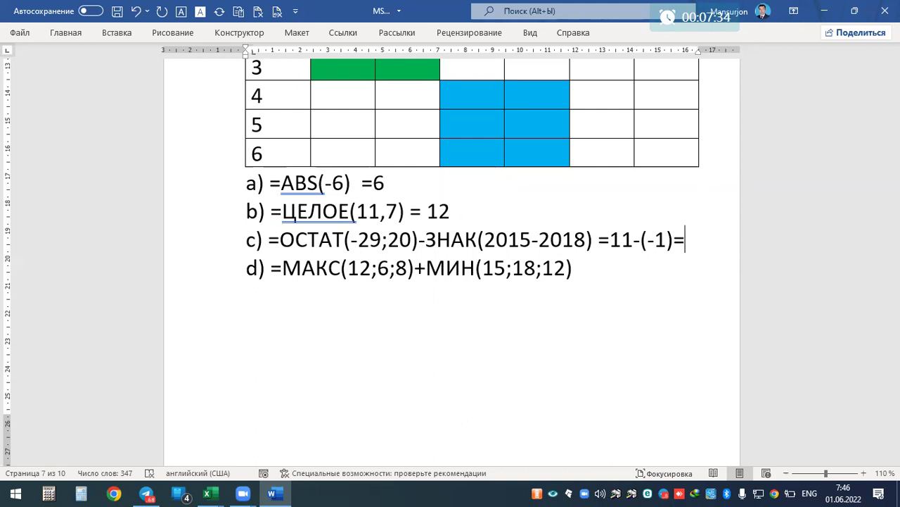
pyautogui.write('12')
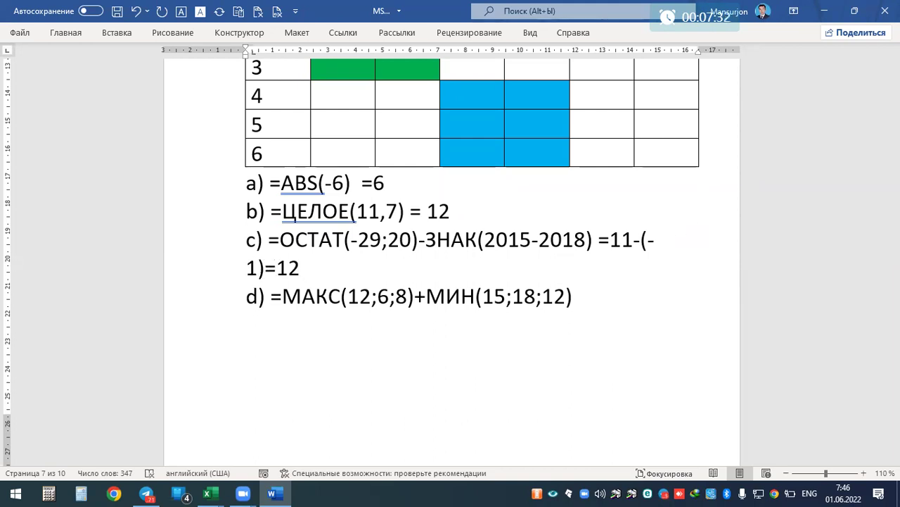
pyautogui.click(598, 239)
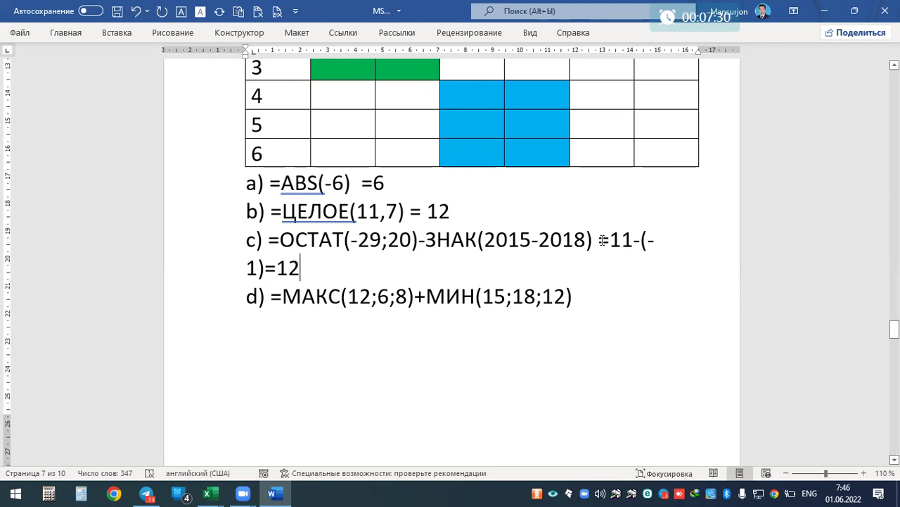
pyautogui.press('Return')
# Step: Add =12+12=24 to line d) and select the wrong digit in b)'s result
pyautogui.press('Down')
pyautogui.press('End')
pyautogui.write('=')
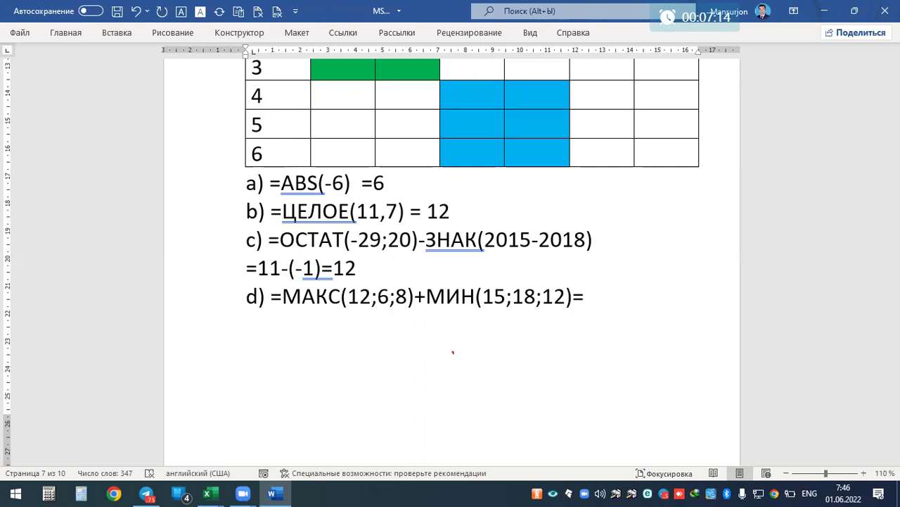
pyautogui.write('12+')
pyautogui.write('12=24')
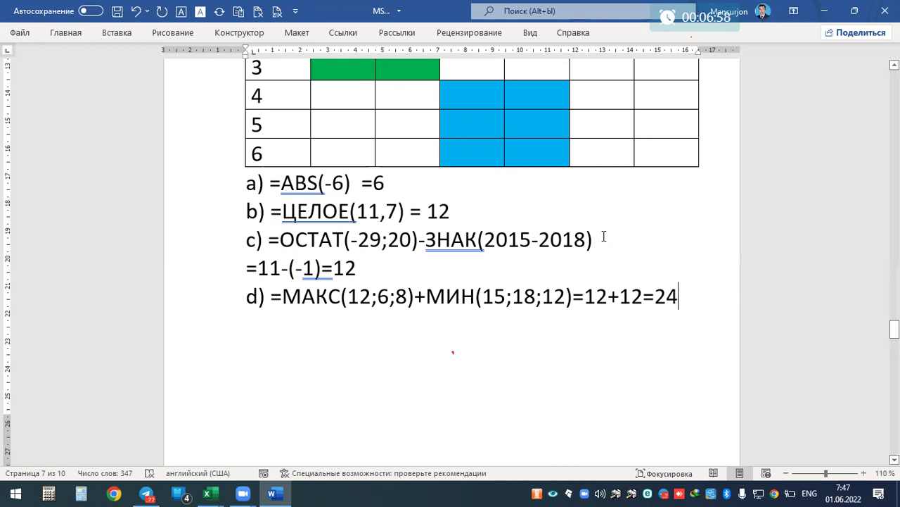
pyautogui.moveTo(411, 211); pyautogui.dragTo(450, 215)
# Step: Correct b)'s result to 11, highlight option c) and its working green, and add 'Javob: C' below
pyautogui.write('1')
pyautogui.moveTo(427, 267); pyautogui.dragTo(251, 241)
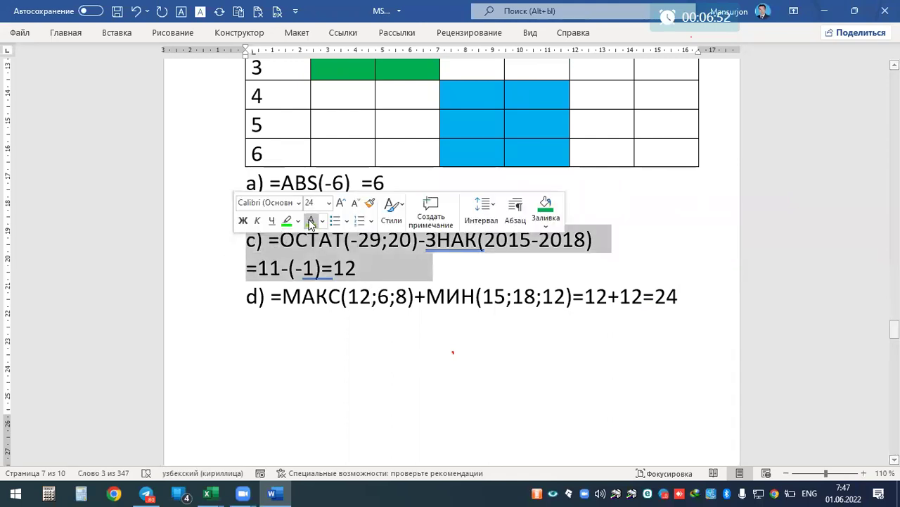
pyautogui.click(289, 220)
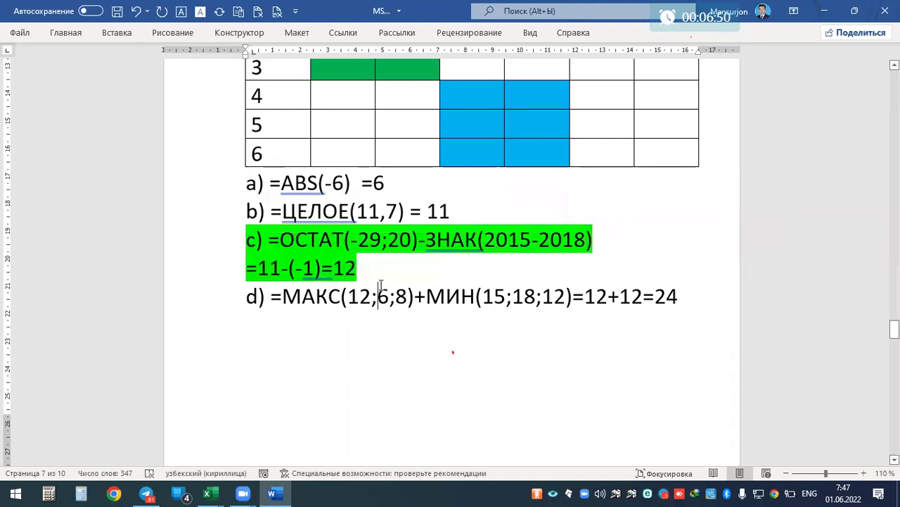
pyautogui.click(386, 352)
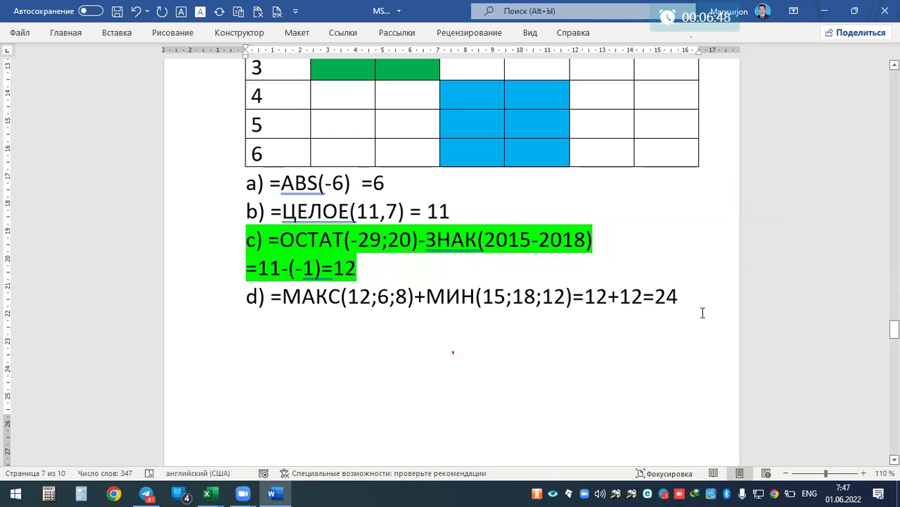
pyautogui.press('Home')
pyautogui.write('jAVOB: C')
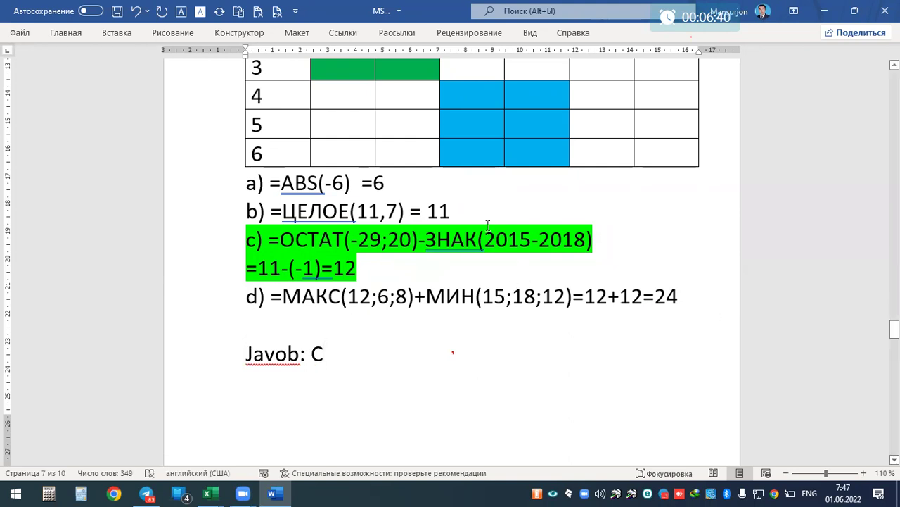
# Step: Scroll to the =СУММ(4*E12;D12*2;5;10) question with options 32, 47, 77 and 90
pyautogui.scroll(-10, 312, 220)
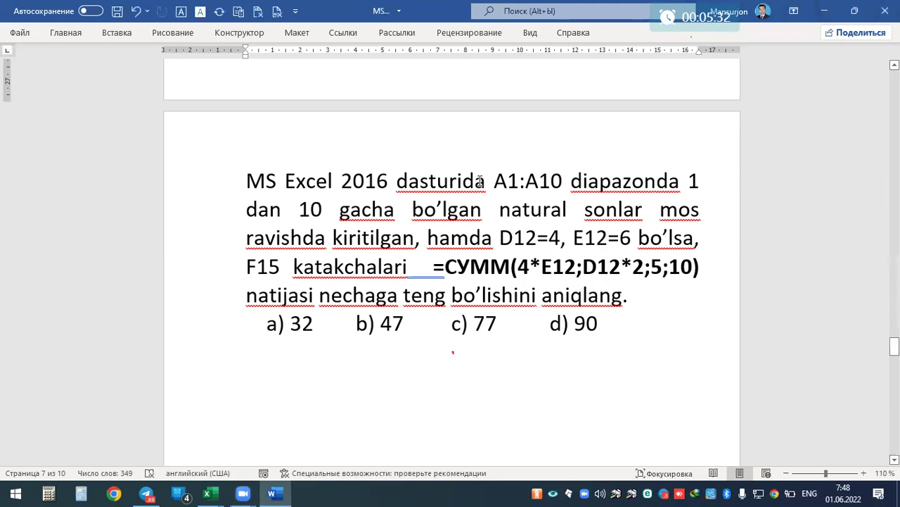
# Step: Colour the A1:A10 condition text in the question red
pyautogui.moveTo(401, 184)
pyautogui.mouseDown()
pyautogui.moveTo(415, 237)
pyautogui.moveTo(493, 181)
pyautogui.mouseUp()
pyautogui.click(415, 237)
pyautogui.click(587, 155)
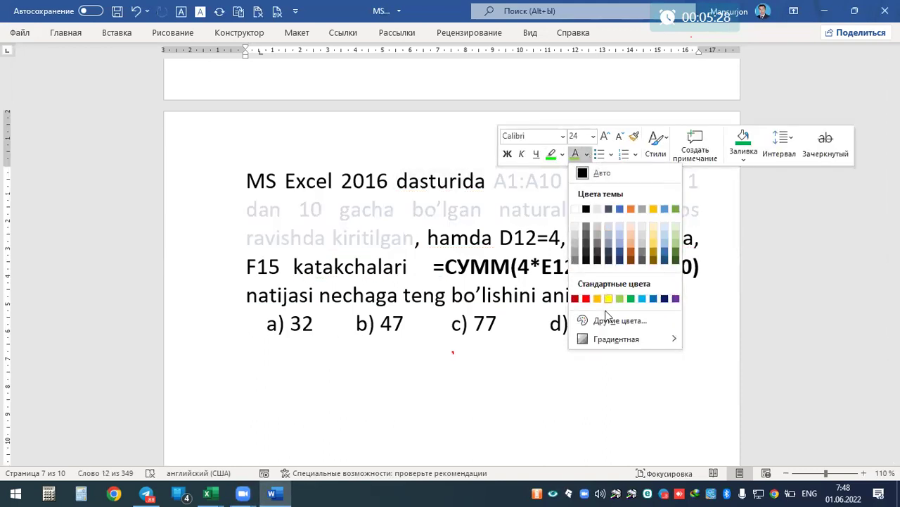
pyautogui.click(587, 298)
pyautogui.click(484, 350)
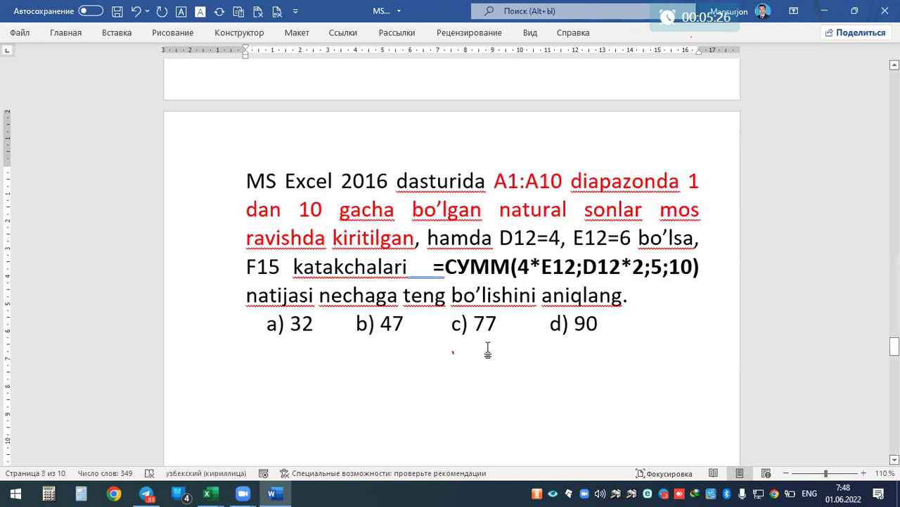
pyautogui.click(262, 359)
# Step: Copy the СУММ formula below the answers and space its arguments: СУММ(4*E12; D12*2; 5; 10 )
pyautogui.moveTo(445, 266); pyautogui.dragTo(699, 266)
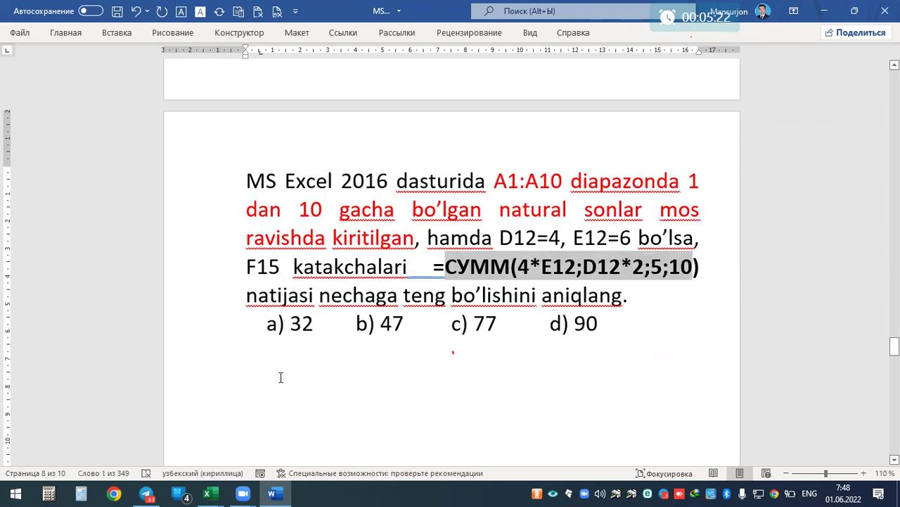
pyautogui.hotkey('ctrl', 'c')
pyautogui.click(269, 350)
pyautogui.hotkey('ctrl', 'v')
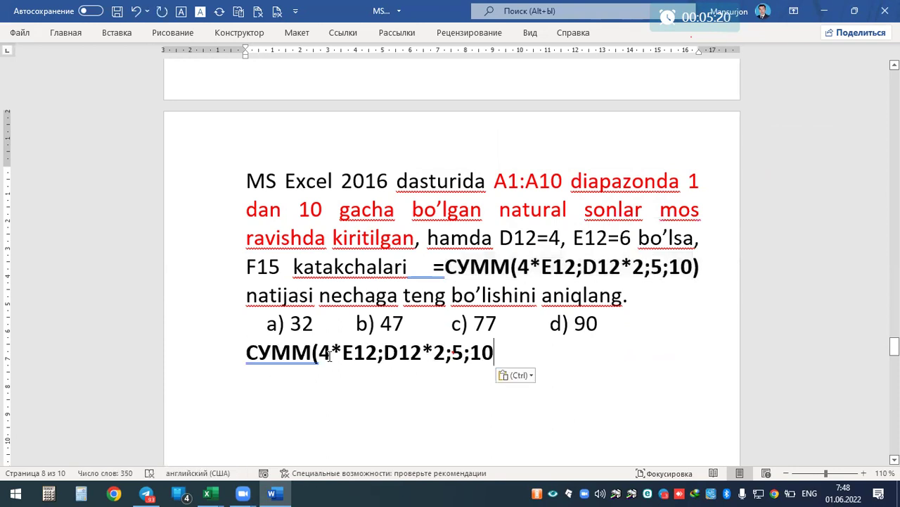
pyautogui.moveTo(322, 354); pyautogui.dragTo(378, 353)
pyautogui.click(379, 354)
pyautogui.click(386, 353)
pyautogui.press('Right')
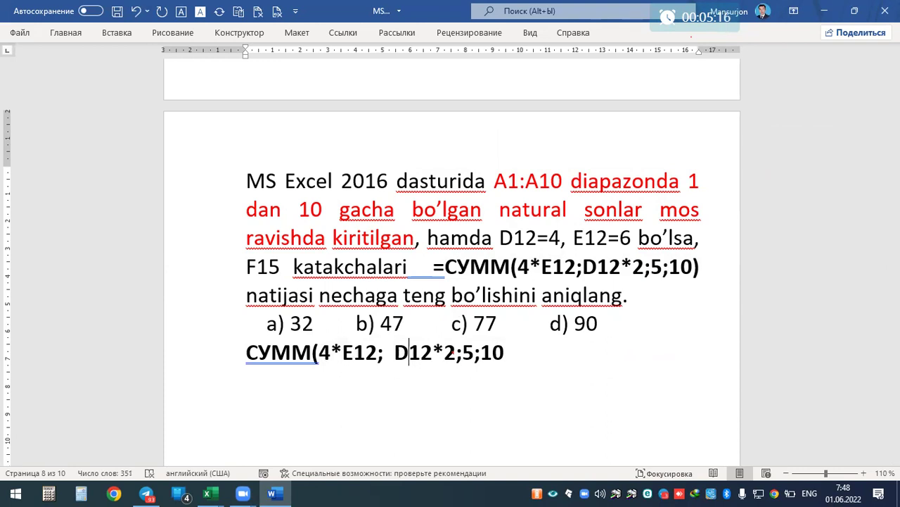
pyautogui.click(465, 352)
pyautogui.press('Right')
pyautogui.press('Right')
pyautogui.press('Right')
pyautogui.click(537, 352)
pyautogui.write(')')
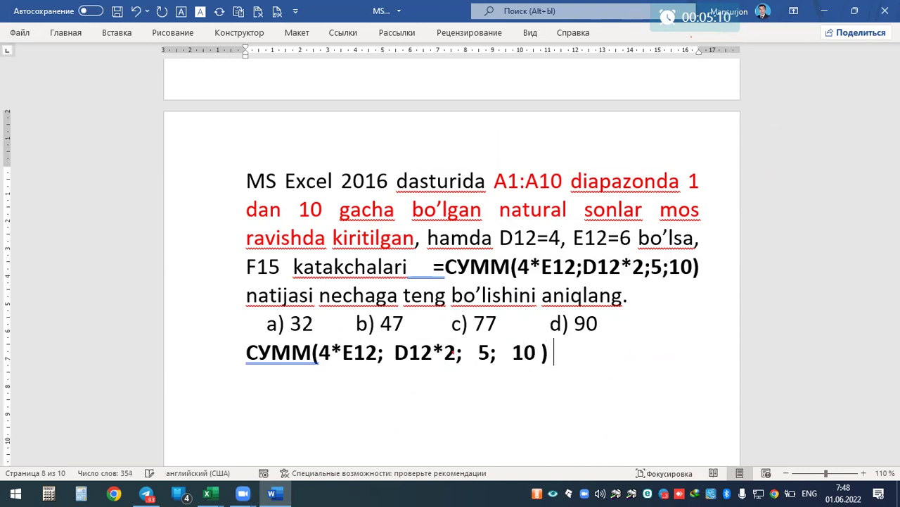
# Step: Duplicate the spaced formula onto a new line below it
pyautogui.scroll(-1, 441, 358)
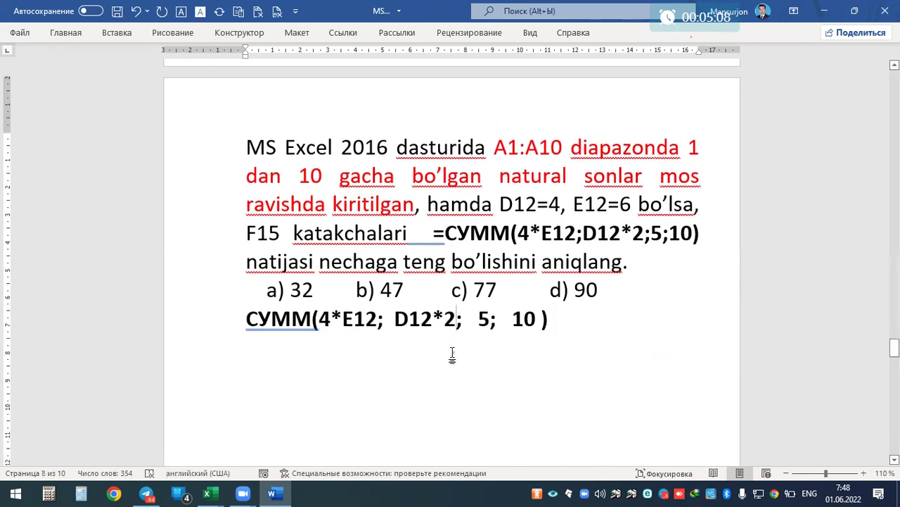
pyautogui.doubleClick(342, 318)
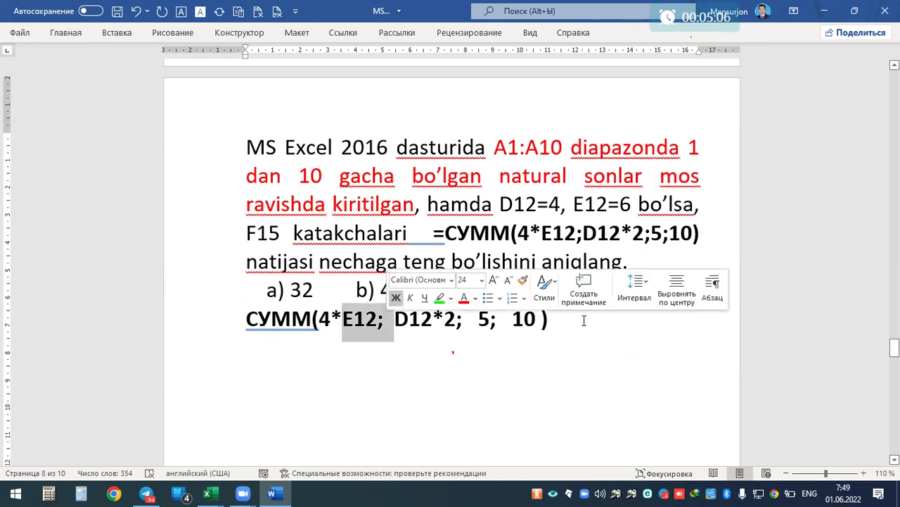
pyautogui.click(185, 312)
pyautogui.hotkey('ctrl', 'c')
pyautogui.click(605, 327)
pyautogui.press('Return')
pyautogui.hotkey('ctrl', 'v')
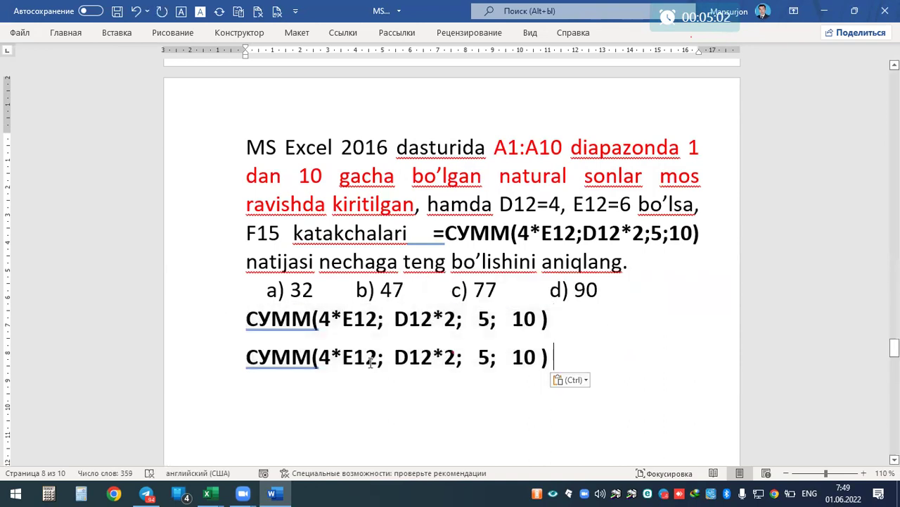
# Step: Substitute the cell values in the copy so it reads СУММ(24; 8; 5; 10 )=
pyautogui.moveTo(371, 363); pyautogui.dragTo(343, 360)
pyautogui.write('6')
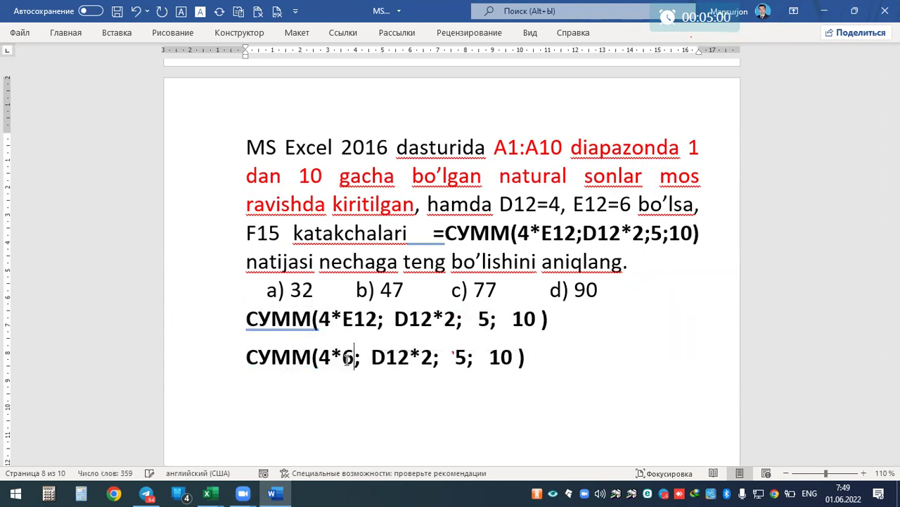
pyautogui.moveTo(353, 359); pyautogui.dragTo(322, 355)
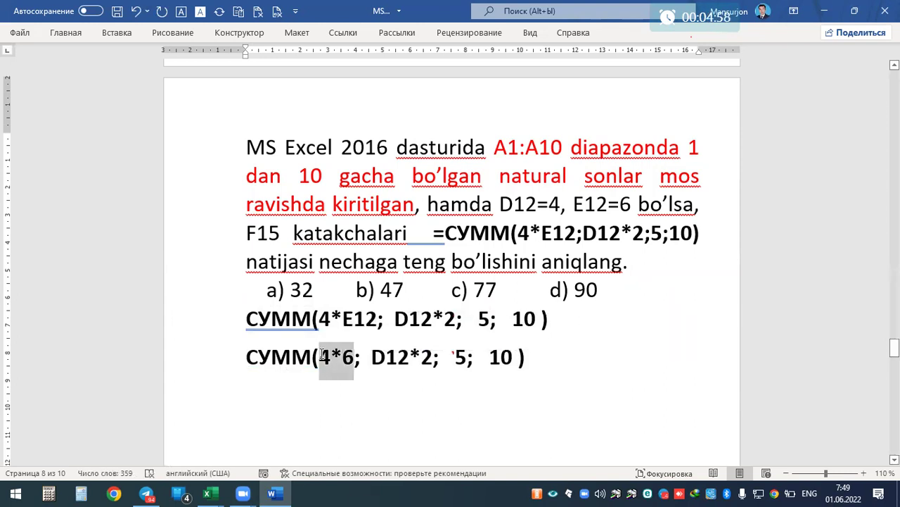
pyautogui.write('24')
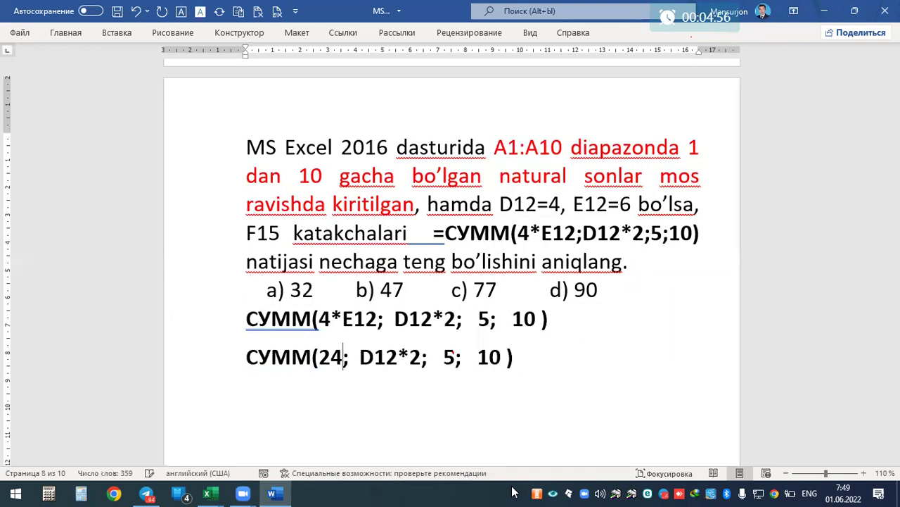
pyautogui.moveTo(359, 357)
pyautogui.mouseDown()
pyautogui.moveTo(398, 357)
pyautogui.moveTo(360, 357)
pyautogui.mouseUp()
pyautogui.write('4; ')
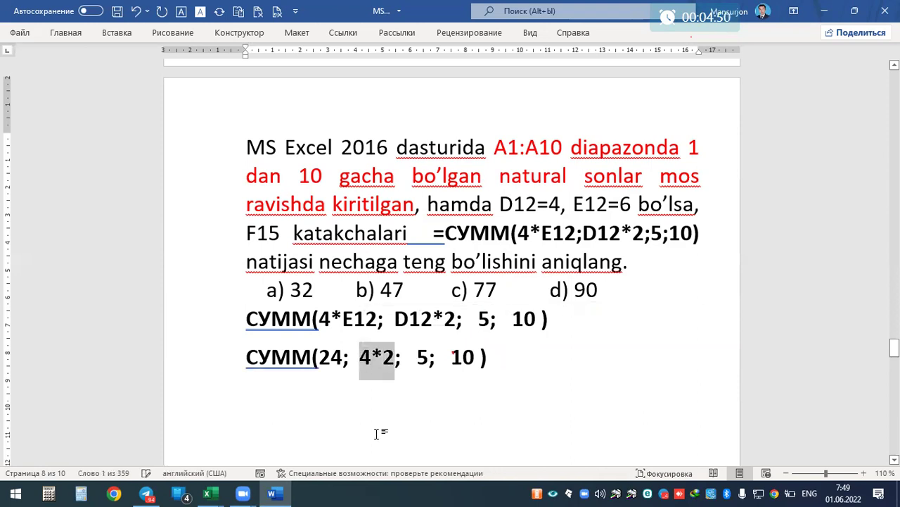
pyautogui.write('8')
pyautogui.click(465, 356)
pyautogui.write('=')
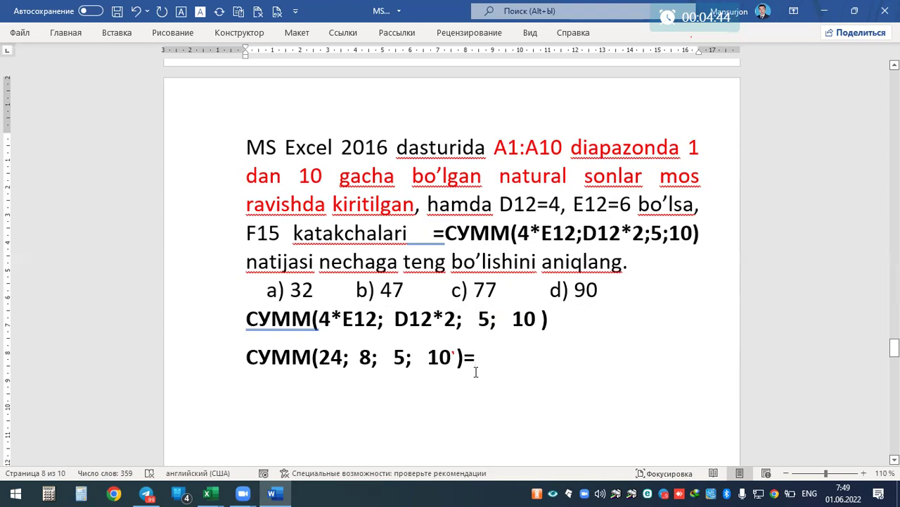
# Step: Type 47 as the result of СУММ(24; 8; 5; 10 )= and highlight option b) 47 in green
pyautogui.click(453, 355)
pyautogui.moveTo(420, 204); pyautogui.dragTo(490, 152)
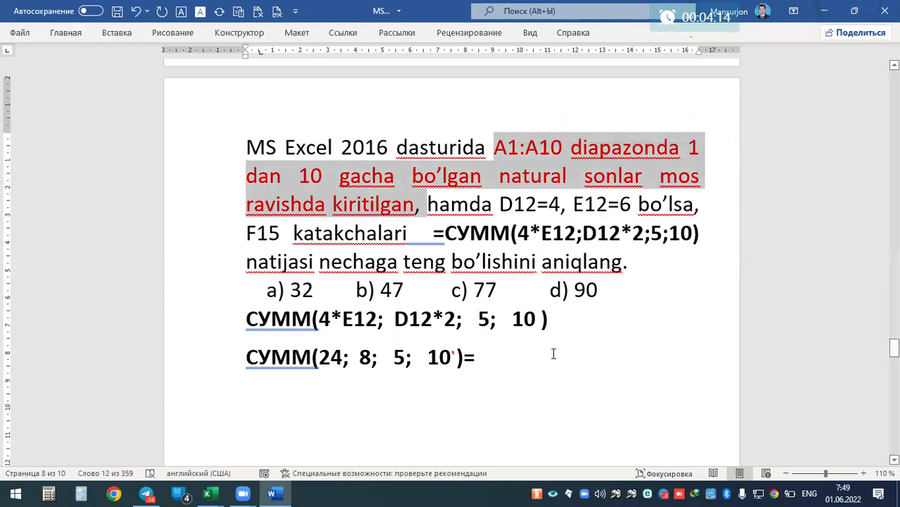
pyautogui.click(492, 359)
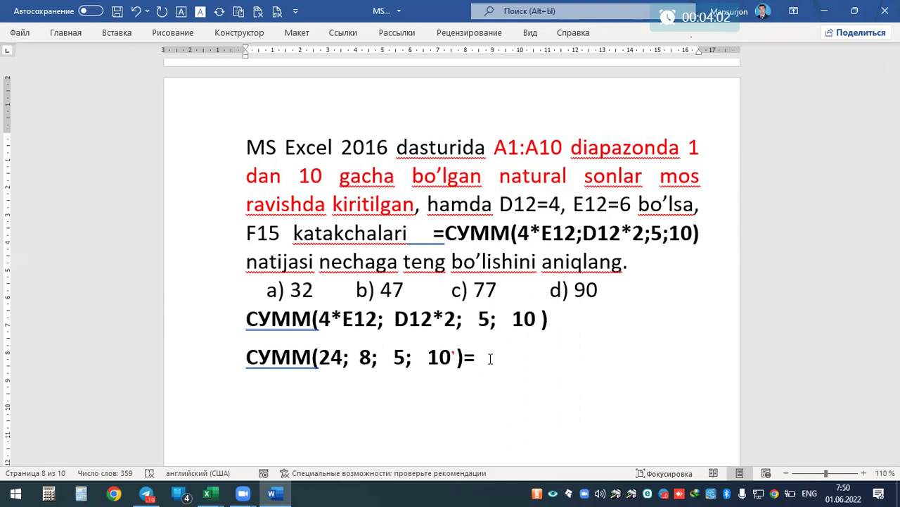
pyautogui.write(' 47')
pyautogui.press('Return')
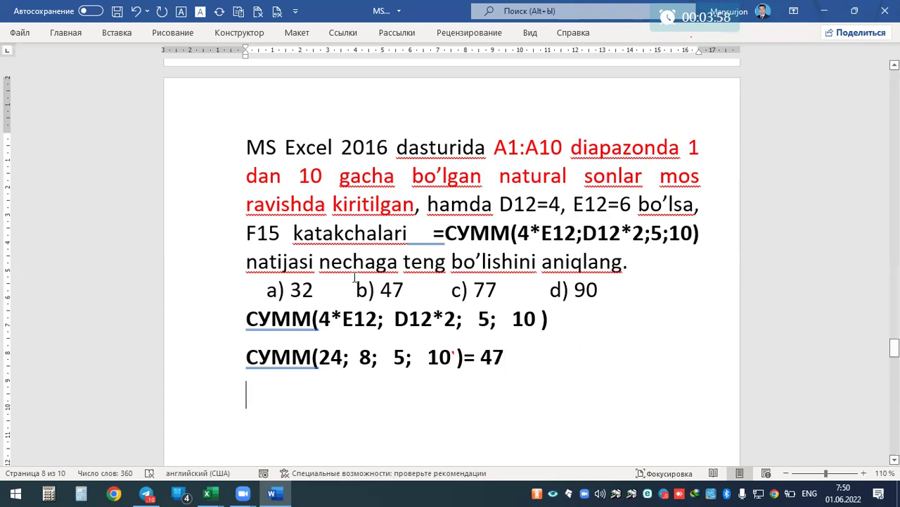
pyautogui.moveTo(355, 285); pyautogui.dragTo(451, 288)
pyautogui.click(461, 257)
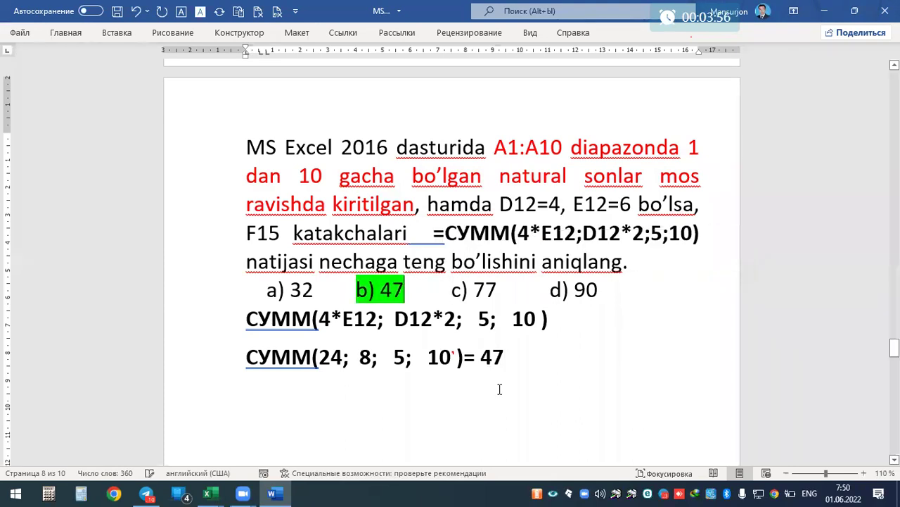
# Step: Scroll to the D1=ABS($A1+B1)+ДЛСТР(ПСТР($C1;1;2)) question and review its copying condition
pyautogui.scroll(-2, 493, 341)
pyautogui.scroll(-2, 489, 335)
pyautogui.scroll(-4, 487, 334)
pyautogui.scroll(-3, 488, 333)
pyautogui.scroll(-1, 487, 333)
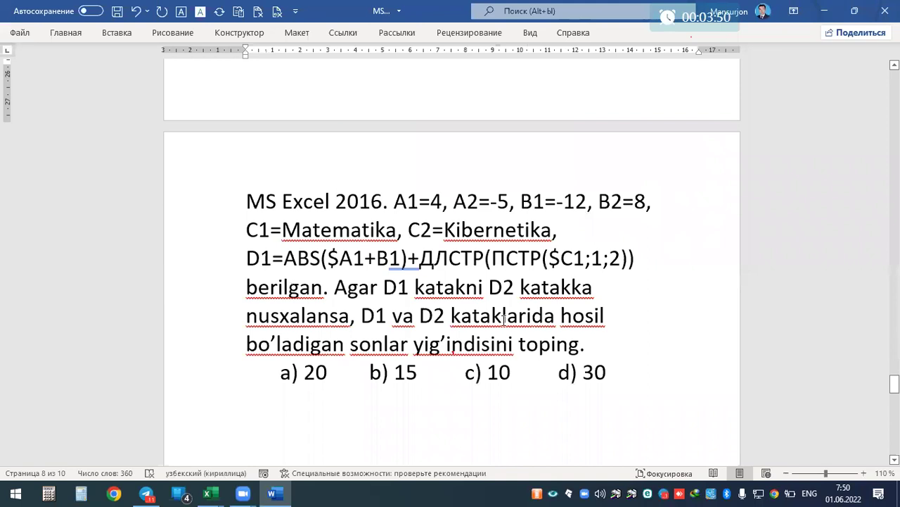
pyautogui.click(342, 287)
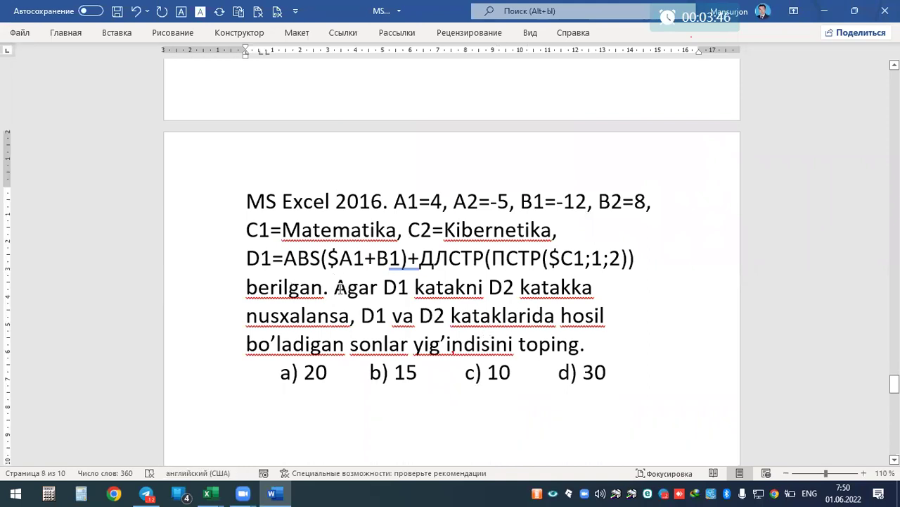
pyautogui.moveTo(340, 287)
pyautogui.mouseDown()
pyautogui.moveTo(472, 290)
pyautogui.moveTo(595, 327)
pyautogui.mouseUp()
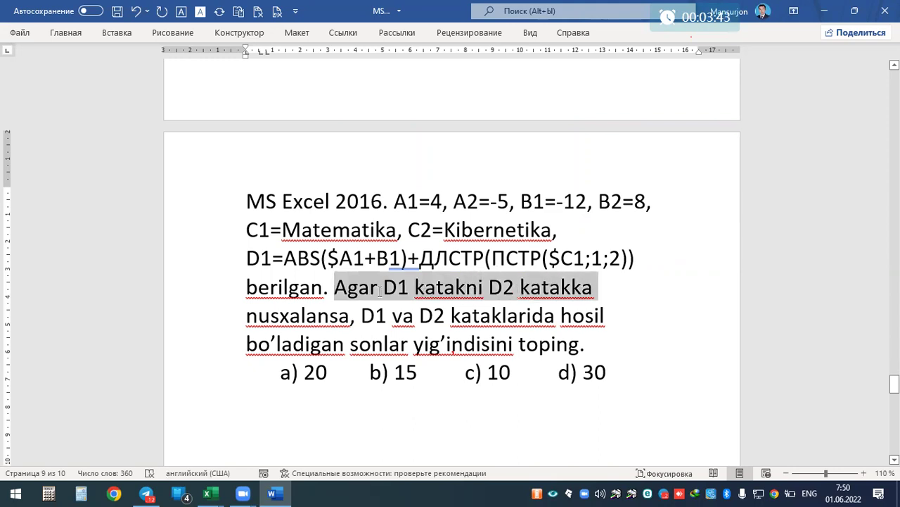
pyautogui.moveTo(595, 327); pyautogui.dragTo(596, 344)
pyautogui.click(598, 345)
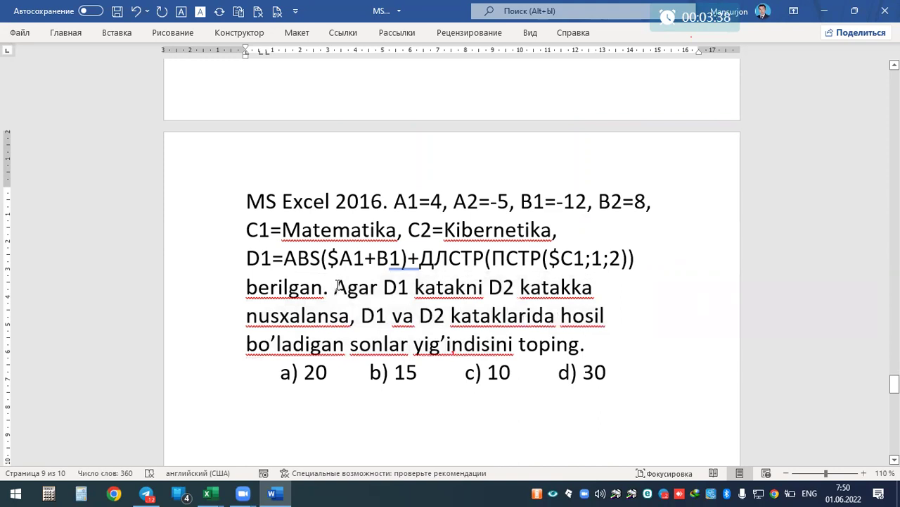
# Step: Start a blank line below answer d) 30 with the Вставка options showing
pyautogui.click(595, 371)
pyautogui.press('Return')
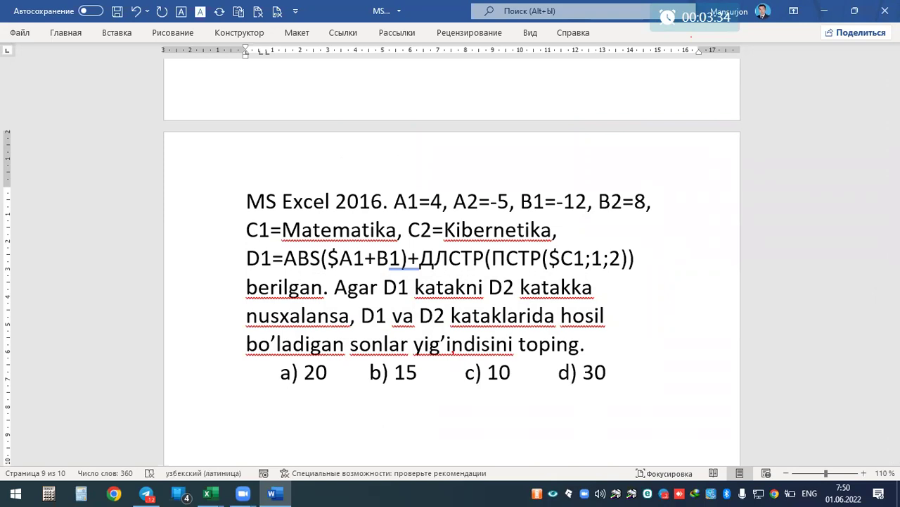
pyautogui.click(125, 34)
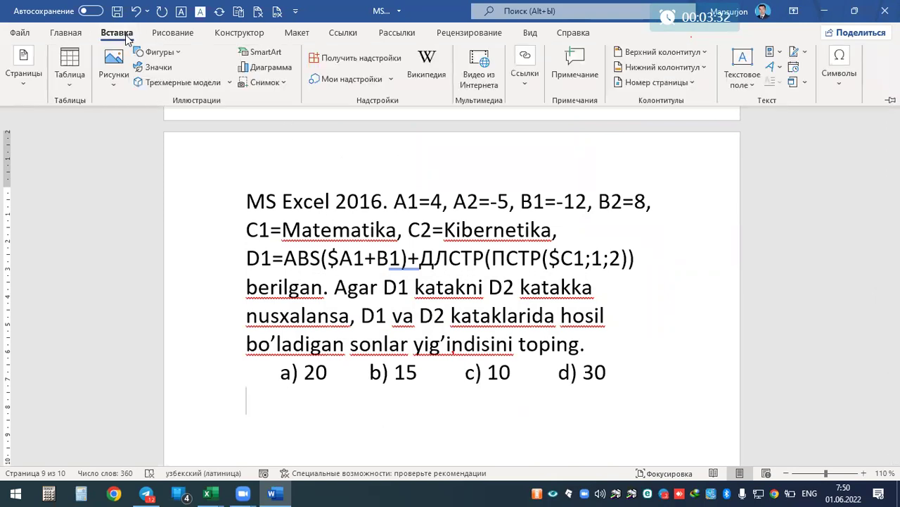
# Step: Insert a 7-column, 5-row table below the answer options
pyautogui.click(71, 80)
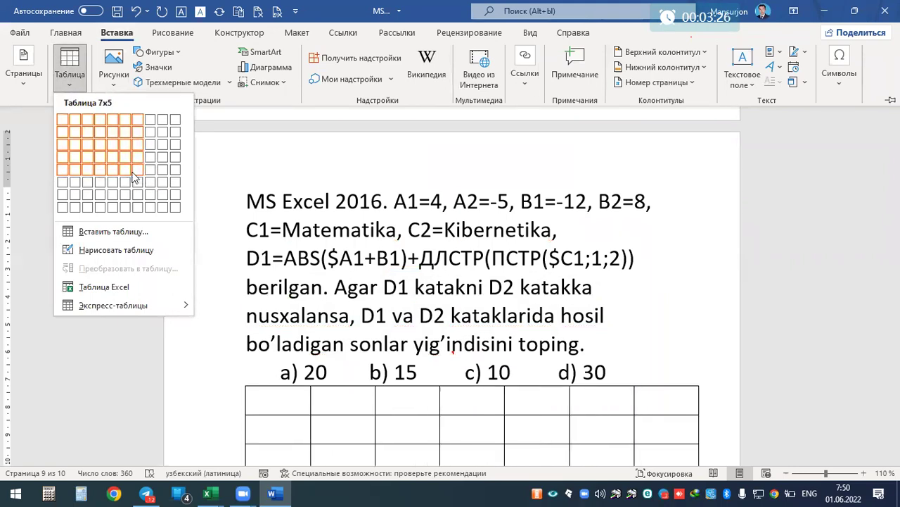
pyautogui.click(137, 171)
pyautogui.scroll(-2, 427, 352)
pyautogui.scroll(-2, 406, 386)
# Step: Label the table's header cells A, B, C and D
pyautogui.click(346, 290)
pyautogui.write('A')
pyautogui.press('Tab')
pyautogui.write('BC')
pyautogui.press('BackSpace')
pyautogui.press('Tab')
pyautogui.write('C')
pyautogui.press('Tab')
pyautogui.write('D')
# Step: Number the first column's rows 1 to 4
pyautogui.click(288, 340)
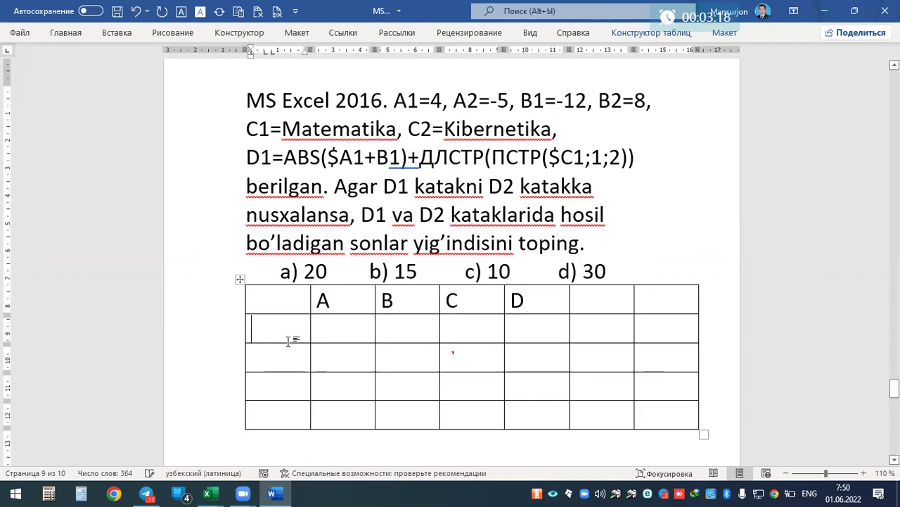
pyautogui.write('1')
pyautogui.press('Down')
pyautogui.write('2')
pyautogui.press('Down')
pyautogui.write('3')
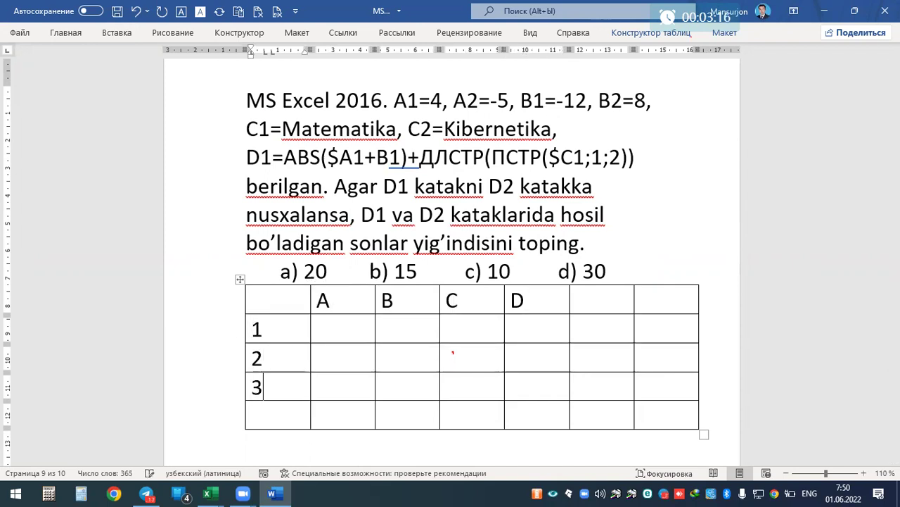
pyautogui.press('Down')
pyautogui.write('4')
pyautogui.press('Down')
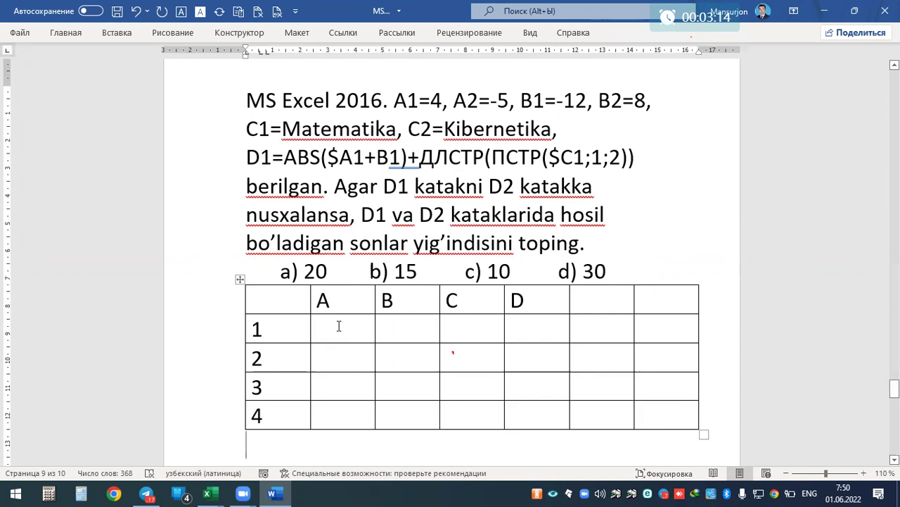
# Step: Enter 4 and -5 in cells A1 and A2, and -12 and 8 in B1 and B2
pyautogui.click(338, 326)
pyautogui.write('4')
pyautogui.press('Tab')
pyautogui.press('Down')
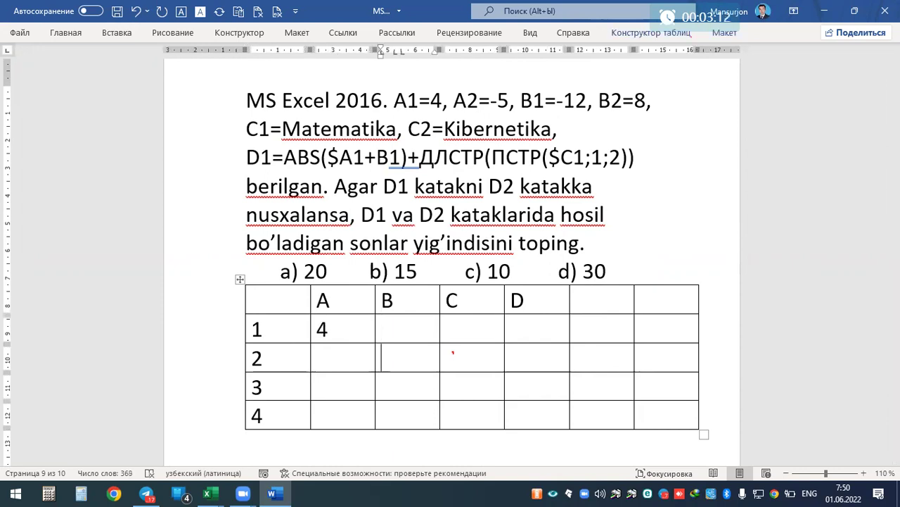
pyautogui.press('Left')
pyautogui.write('-5')
pyautogui.press('Tab')
pyautogui.press('Up')
pyautogui.write('12')
pyautogui.press('Down')
pyautogui.write('8')
pyautogui.press('Tab')
pyautogui.press('Up')
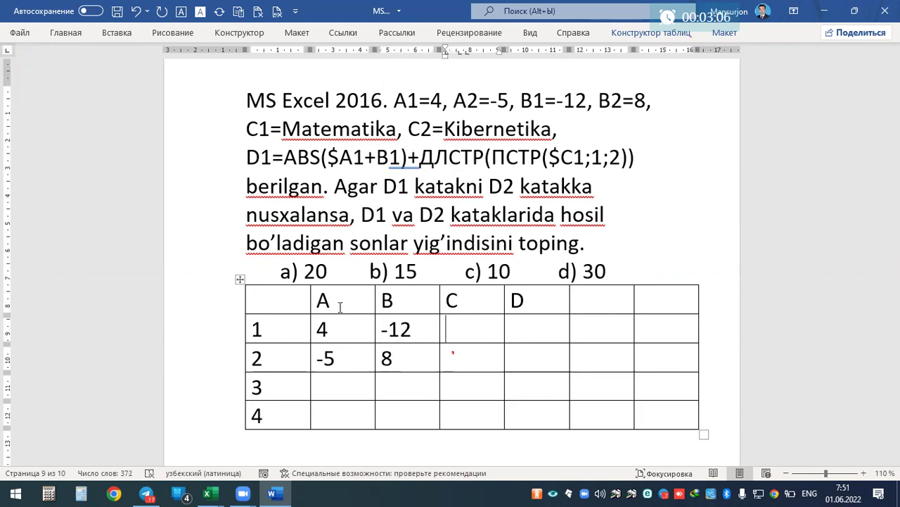
# Step: Copy Matematika into cell C1 and Kibernetika into cell C2 from the question
pyautogui.doubleClick(298, 130)
pyautogui.click(474, 333)
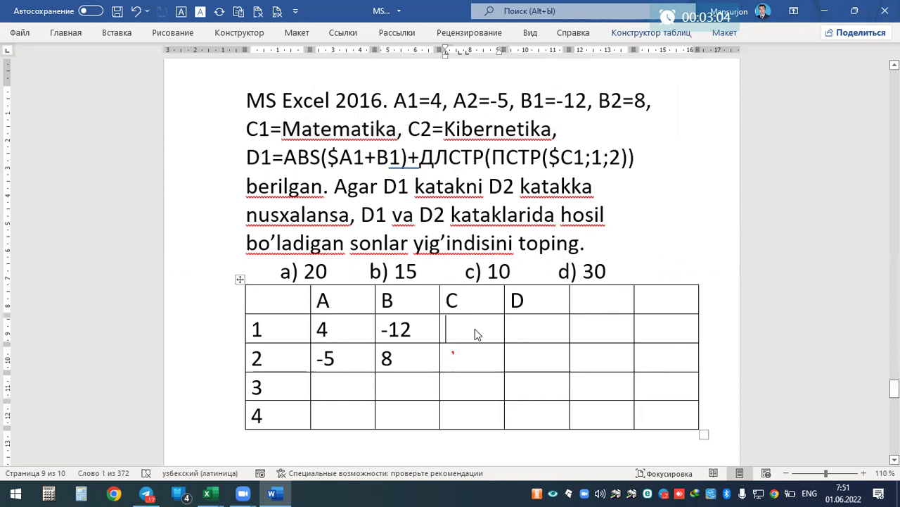
pyautogui.hotkey('ctrl', 'v')
pyautogui.doubleClick(497, 129)
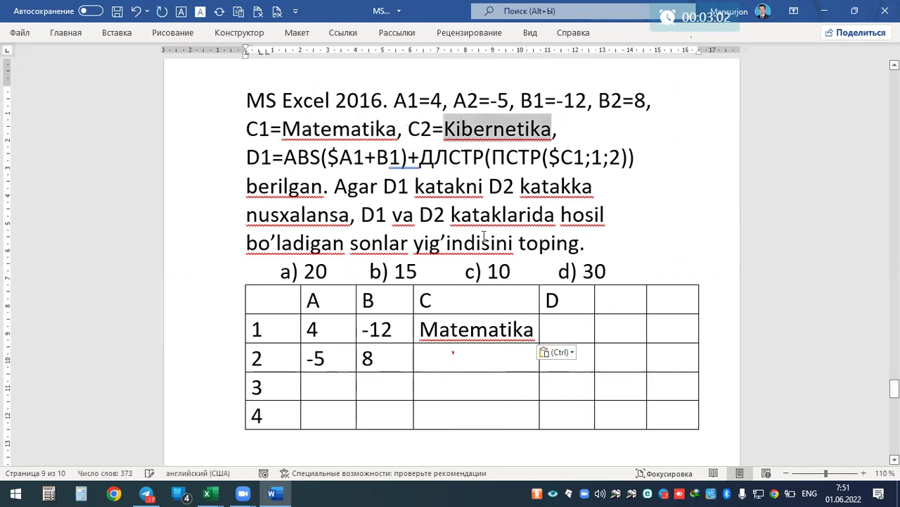
pyautogui.hotkey('ctrl', 'c')
pyautogui.click(483, 363)
pyautogui.hotkey('ctrl', 'v')
# Step: Delete the empty columns E–F, stretch the table across the page and widen column D
pyautogui.click(598, 356)
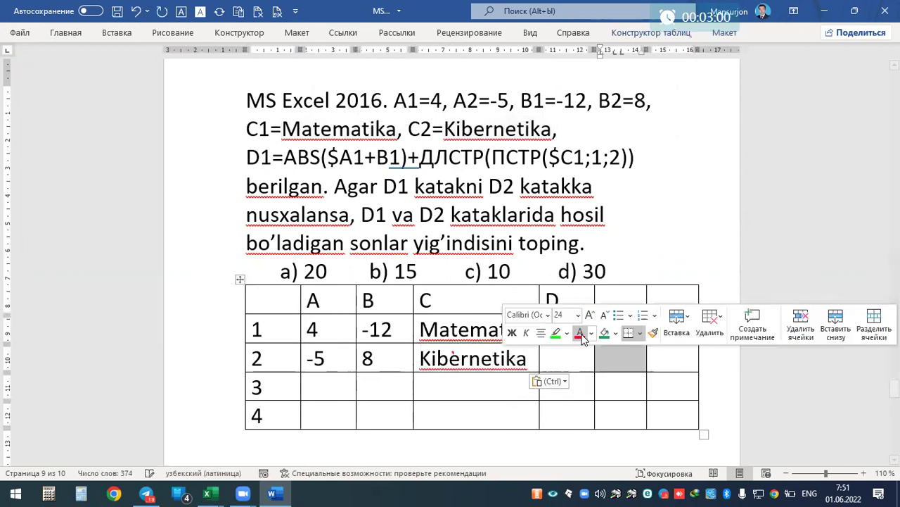
pyautogui.moveTo(635, 290); pyautogui.dragTo(677, 378)
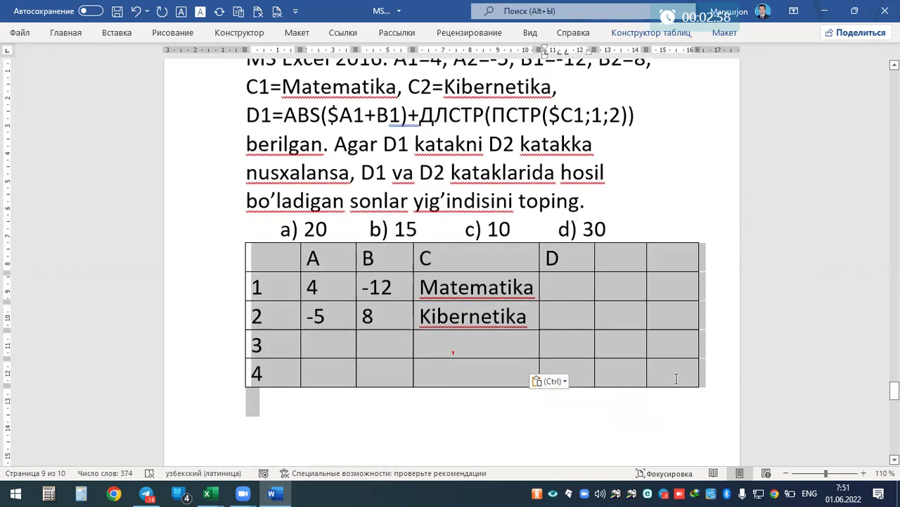
pyautogui.press('BackSpace')
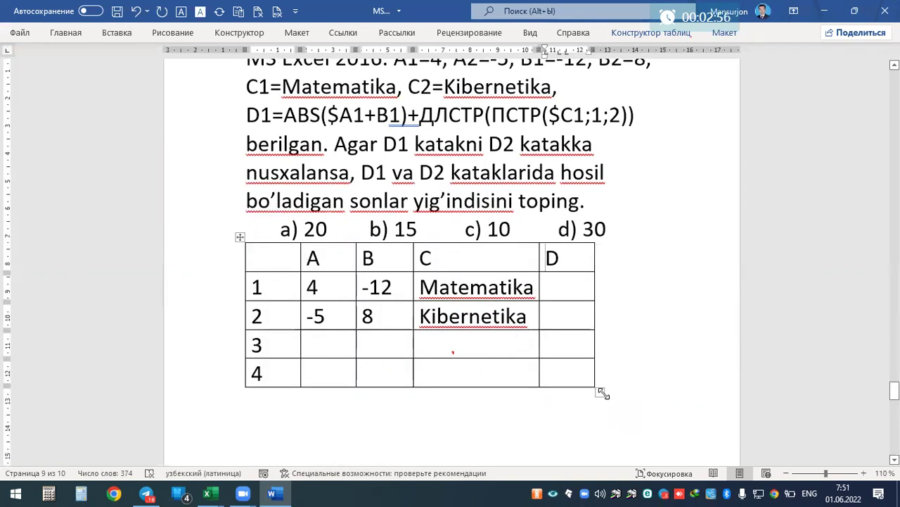
pyautogui.moveTo(601, 392); pyautogui.dragTo(702, 389)
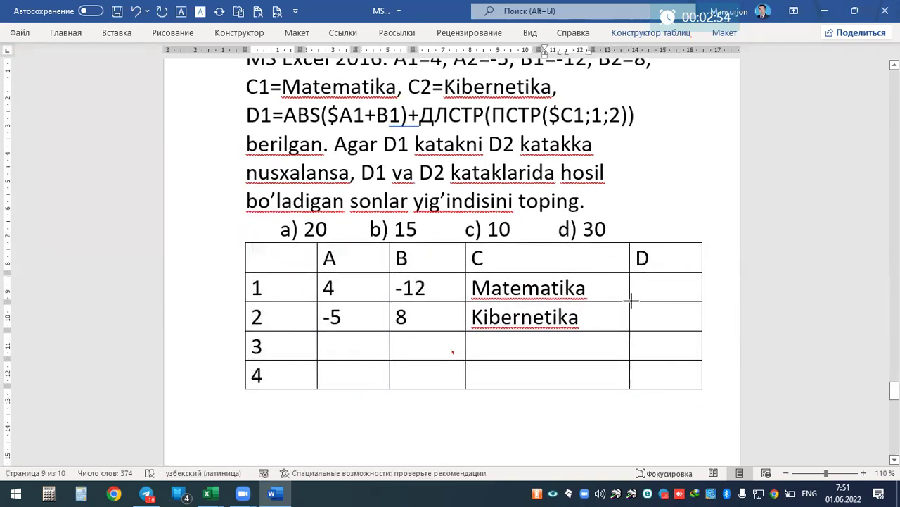
pyautogui.moveTo(629, 310); pyautogui.dragTo(591, 309)
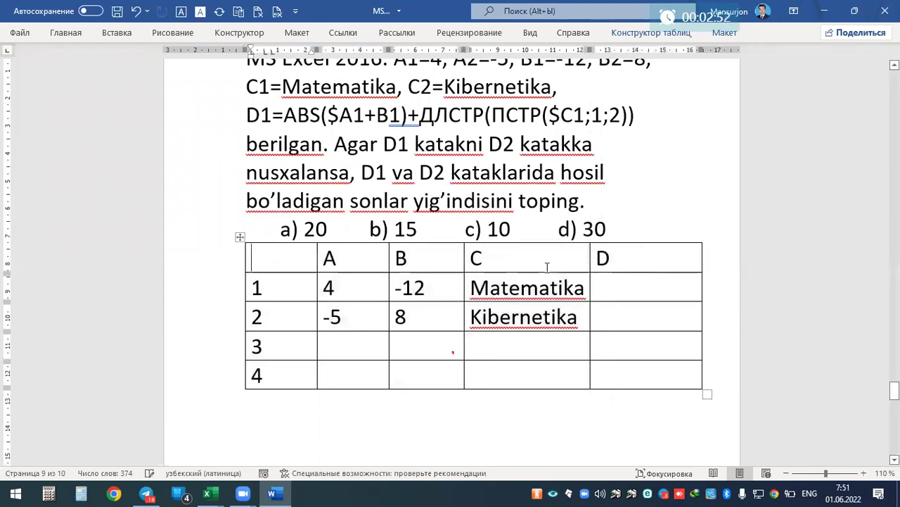
pyautogui.moveTo(283, 114)
pyautogui.mouseDown()
pyautogui.moveTo(649, 115)
pyautogui.moveTo(246, 117)
pyautogui.mouseUp()
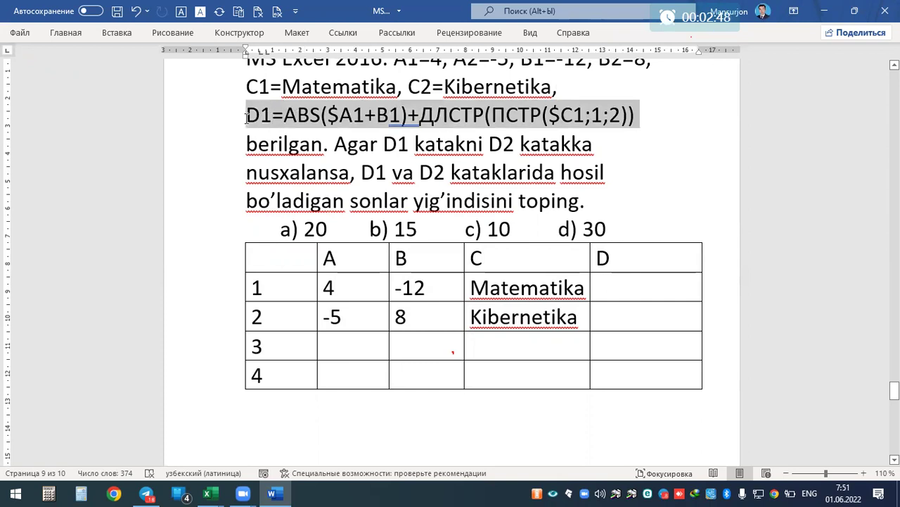
# Step: Paste the D1 formula on the empty line below the table
pyautogui.click(310, 408)
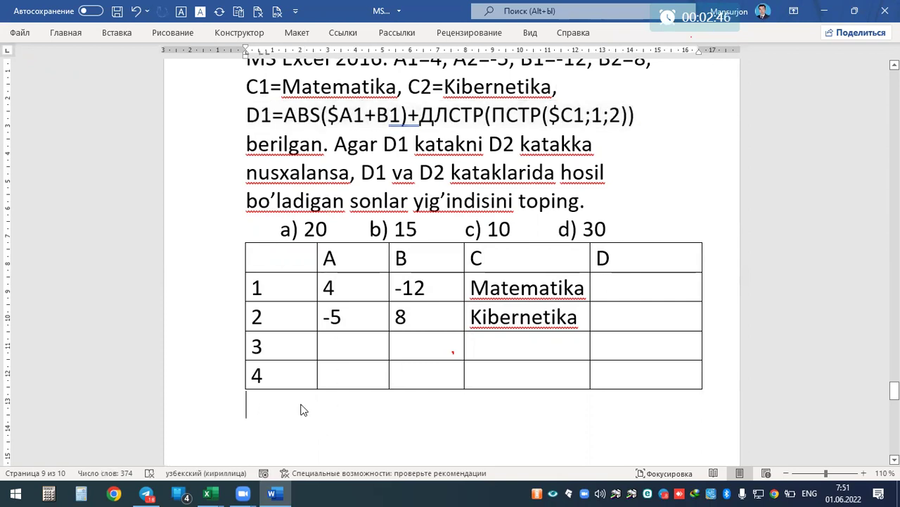
pyautogui.hotkey('ctrl', 'v')
pyautogui.moveTo(321, 404); pyautogui.dragTo(364, 405)
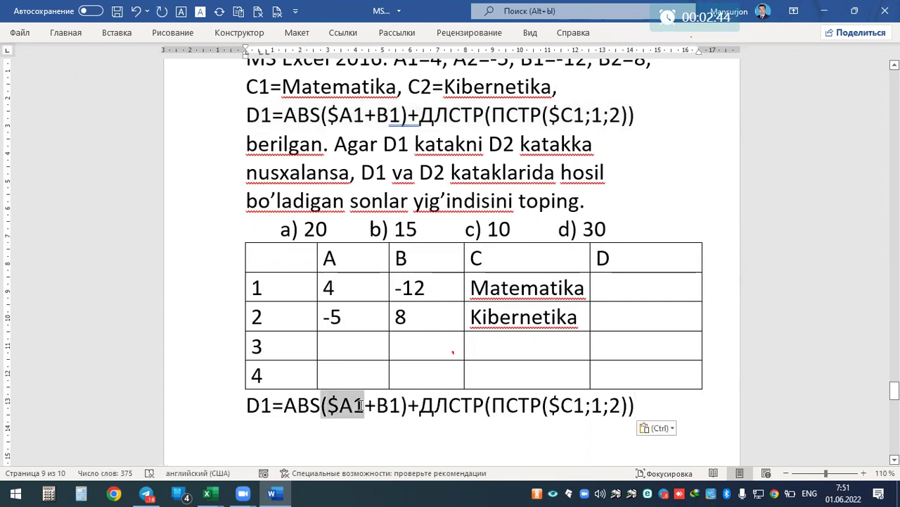
pyautogui.click(364, 408)
pyautogui.press('BackSpace')
pyautogui.press('BackSpace')
pyautogui.press('BackSpace')
pyautogui.write('$A1')
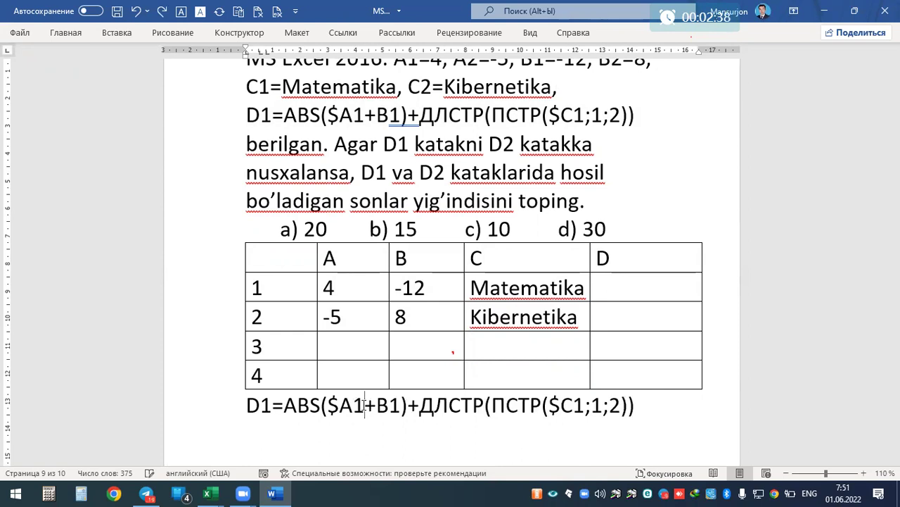
pyautogui.press('BackSpace')
pyautogui.press('BackSpace')
# Step: In a second copy, substitute 4, (-12) and Matematika for $A1, B1 and $C1
pyautogui.hotkey('ctrl', 'v')
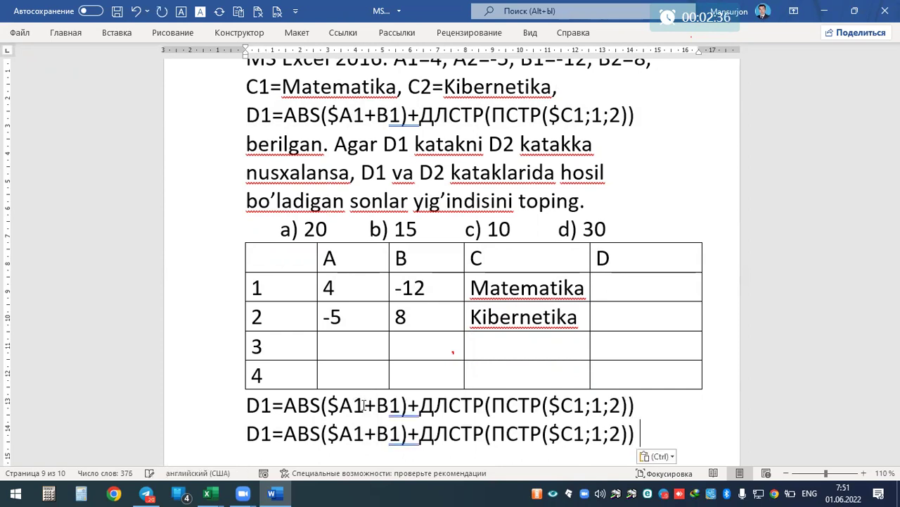
pyautogui.press('Delete')
pyautogui.press('Delete')
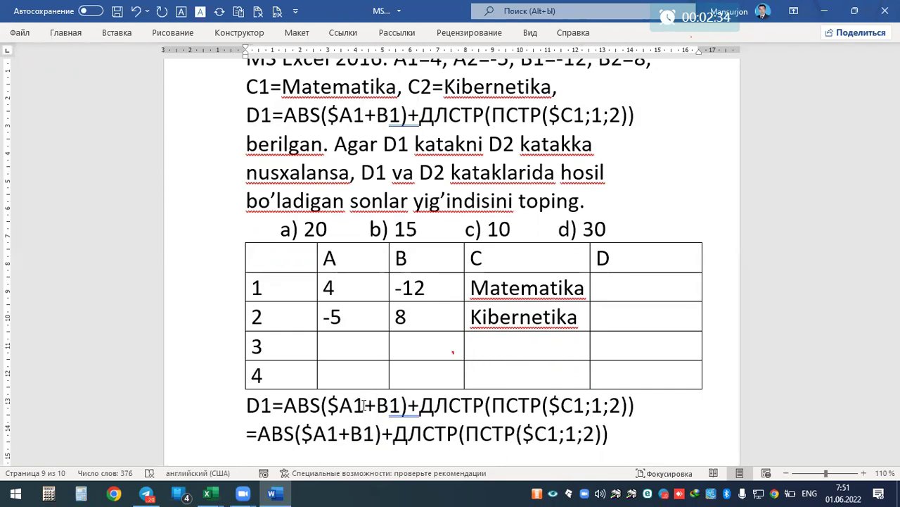
pyautogui.moveTo(338, 434)
pyautogui.mouseDown()
pyautogui.moveTo(302, 435)
pyautogui.moveTo(350, 436)
pyautogui.mouseUp()
pyautogui.write('4+')
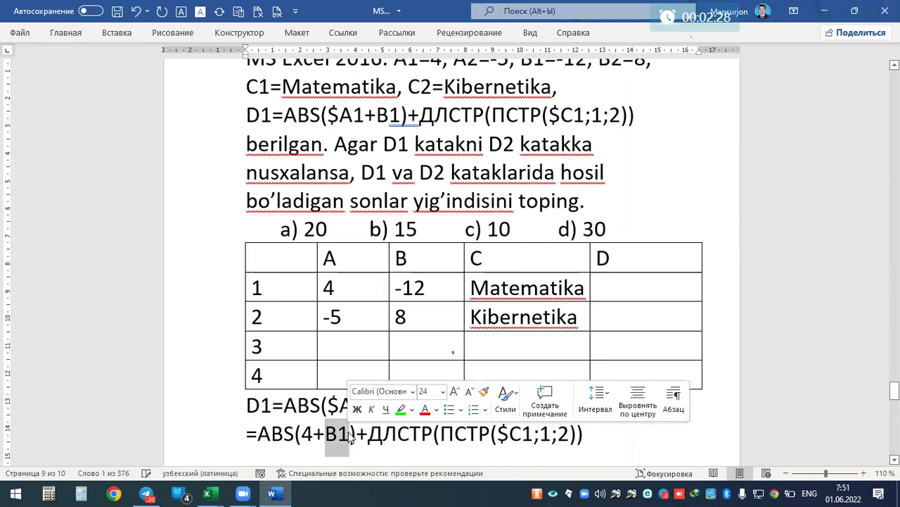
pyautogui.write('(-12(')
pyautogui.press('BackSpace')
pyautogui.write(')')
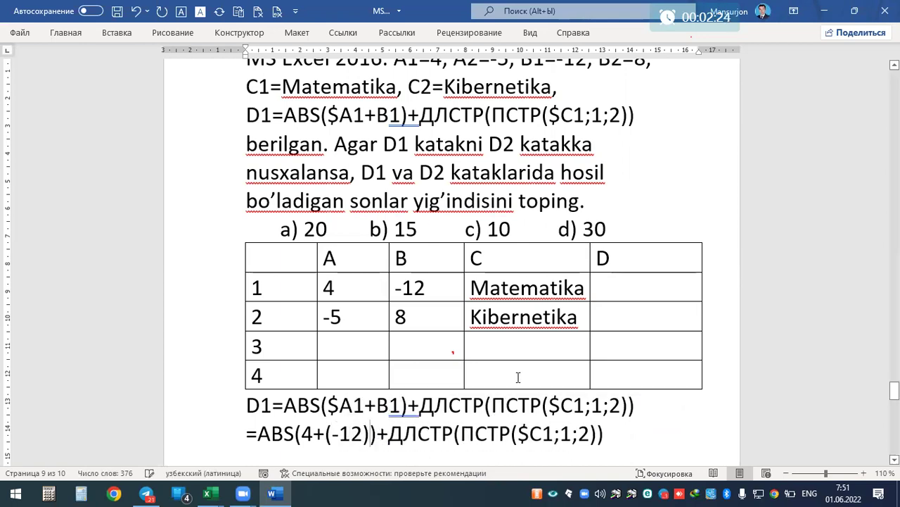
pyautogui.moveTo(512, 434); pyautogui.dragTo(554, 434)
pyautogui.click(553, 434)
pyautogui.click(472, 287)
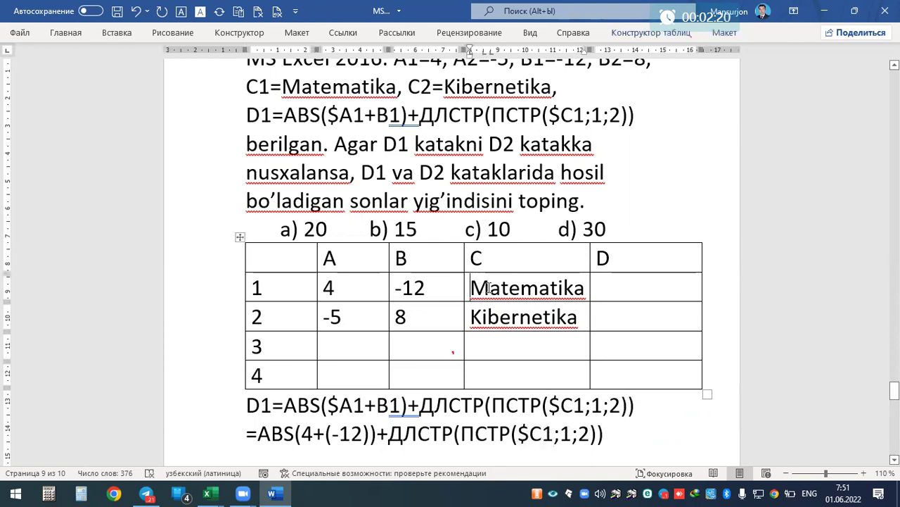
pyautogui.doubleClick(527, 287)
pyautogui.moveTo(554, 434); pyautogui.dragTo(519, 435)
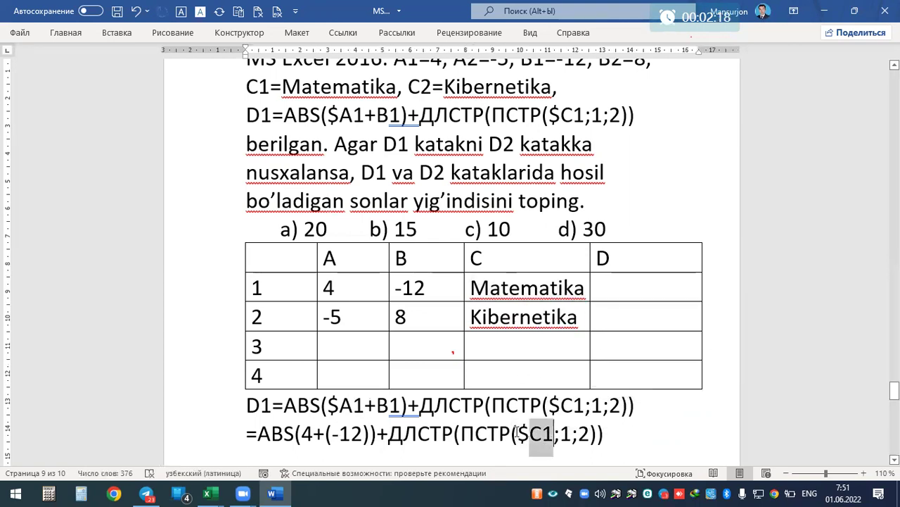
pyautogui.hotkey('ctrl', 'v')
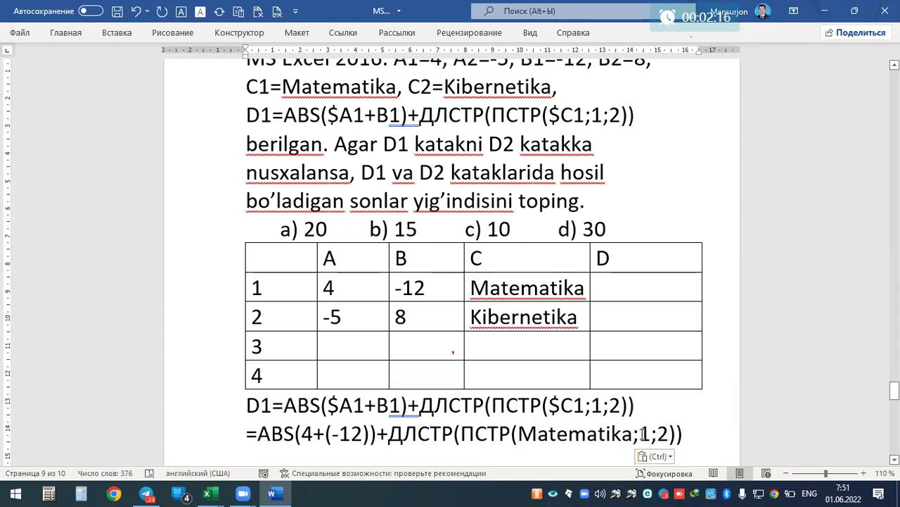
# Step: Duplicate =ABS(4+(-12))+ДЛСТР(ПСТР(Matematika;1;2)) onto a new line below
pyautogui.doubleClick(653, 434)
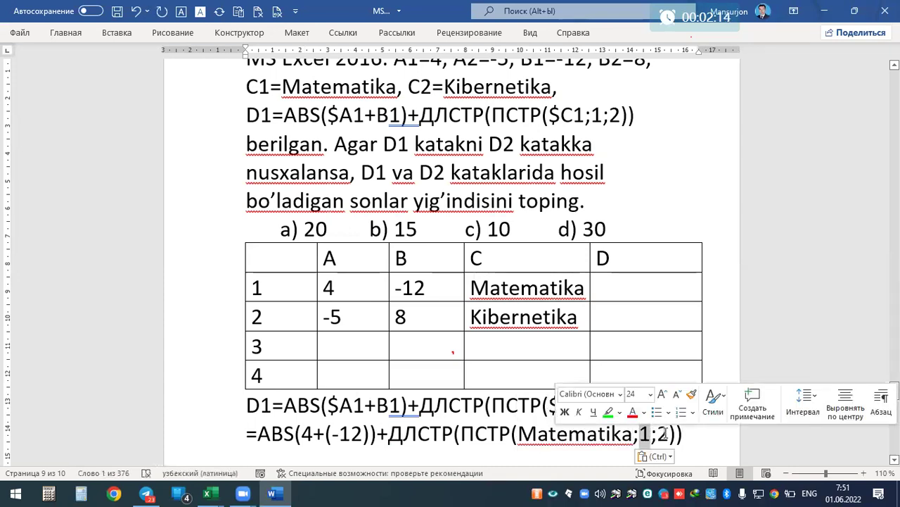
pyautogui.press('Right')
pyautogui.hotkey('shift', 'Left')
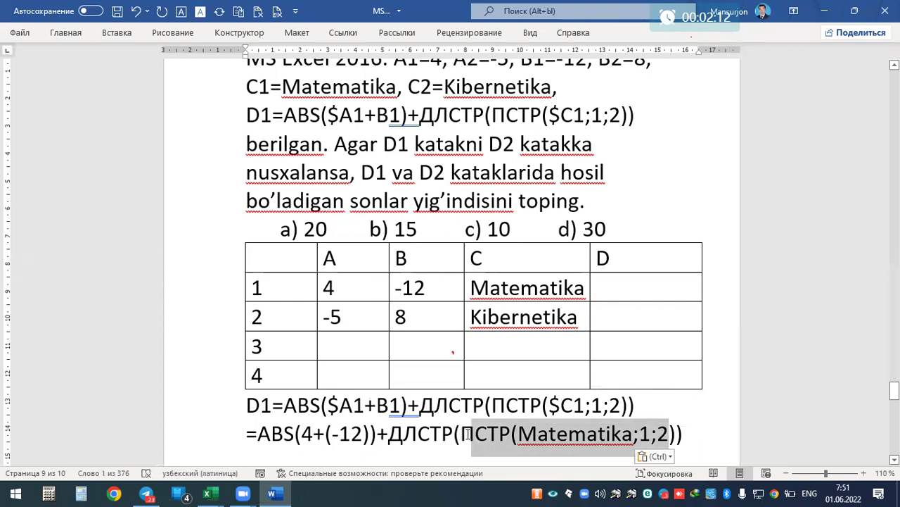
pyautogui.moveTo(462, 440); pyautogui.dragTo(462, 440)
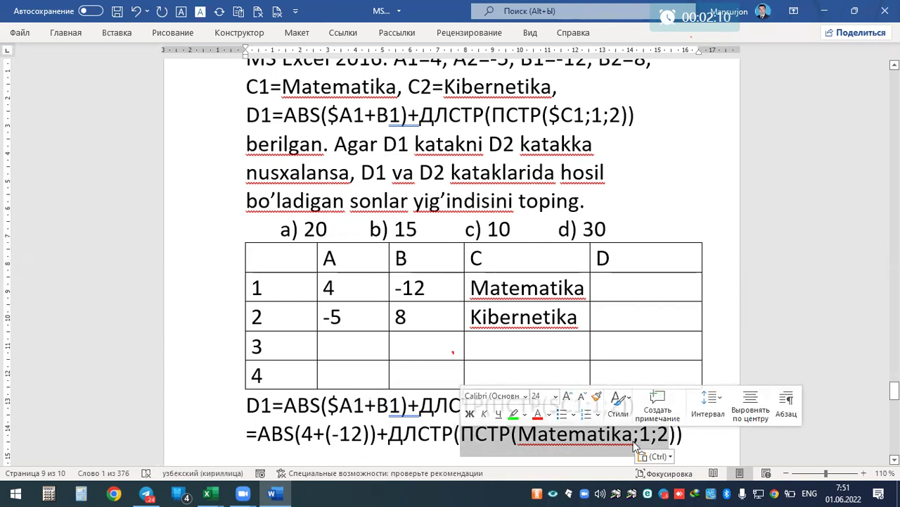
pyautogui.moveTo(389, 434); pyautogui.dragTo(456, 430)
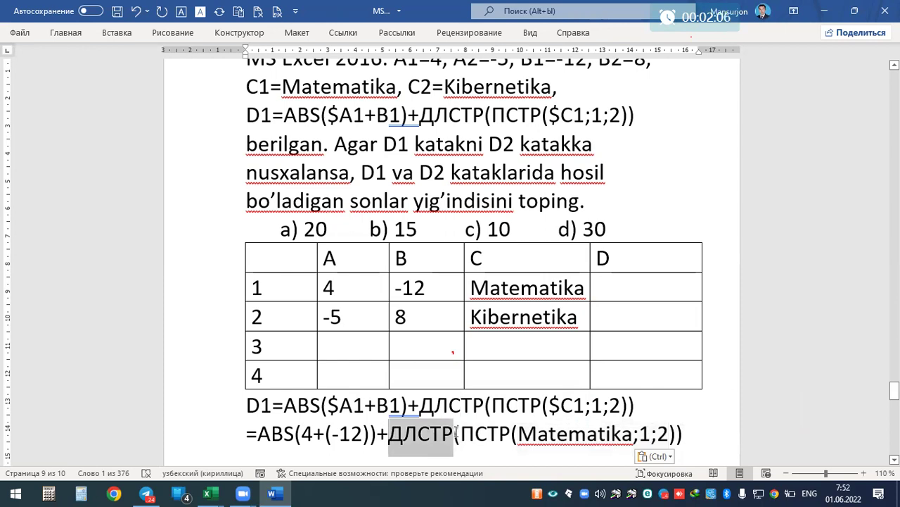
pyautogui.moveTo(515, 434)
pyautogui.mouseDown()
pyautogui.moveTo(679, 431)
pyautogui.moveTo(246, 433)
pyautogui.mouseUp()
pyautogui.click(683, 432)
pyautogui.hotkey('ctrl', 'c')
pyautogui.click(686, 433)
pyautogui.press('Return')
pyautogui.hotkey('ctrl', 'v')
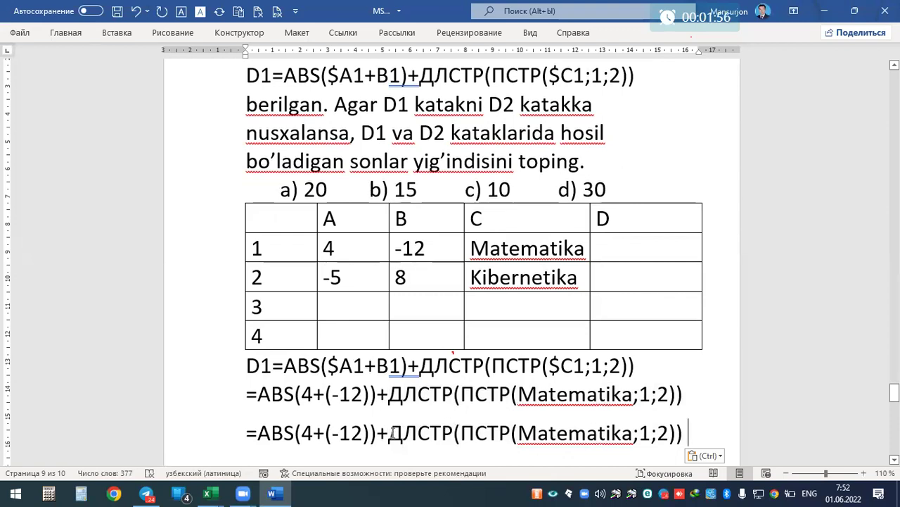
# Step: Reduce ПСТР(Matematika;1;2) to "Ma" in the last line and put Matematika in quotes
pyautogui.doubleClick(470, 432)
pyautogui.keyDown('shift'); pyautogui.click(671, 433); pyautogui.keyUp('shift')
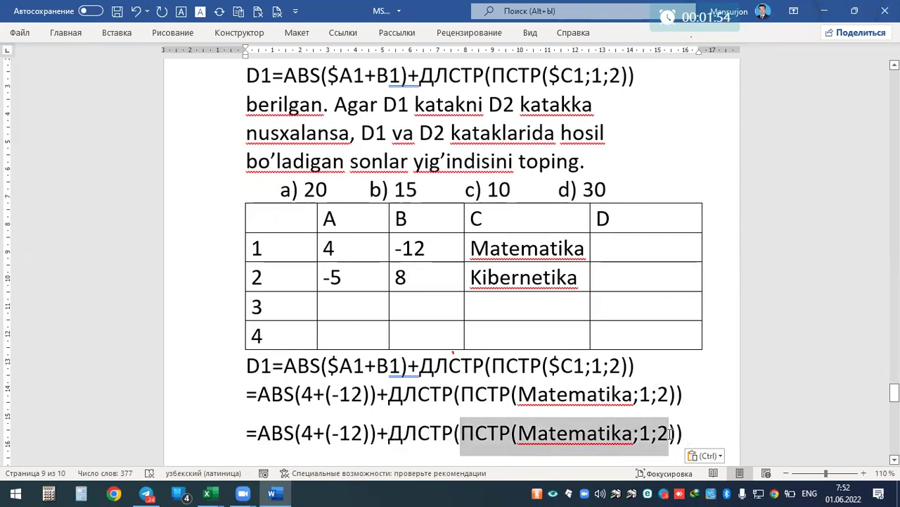
pyautogui.write('MA')
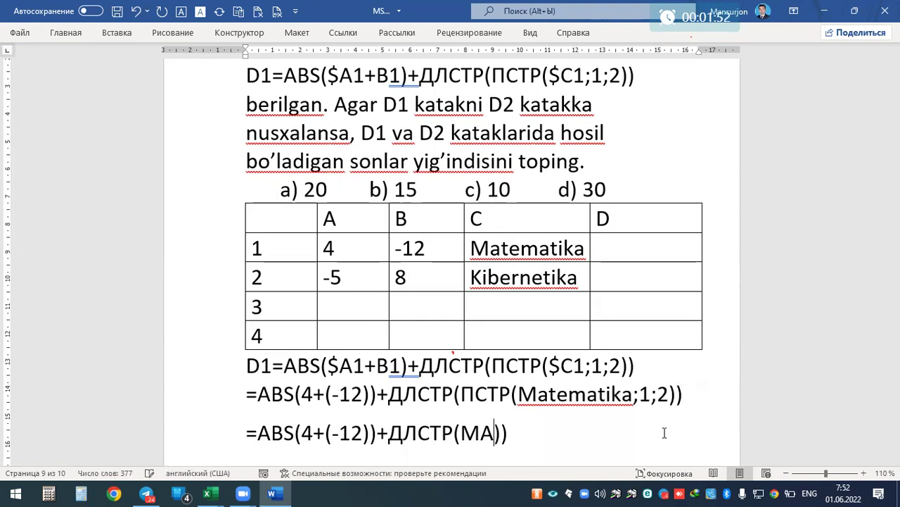
pyautogui.press('BackSpace')
pyautogui.write('a')
pyautogui.write('"')
pyautogui.press('Left')
pyautogui.press('Left')
pyautogui.press('Left')
pyautogui.write('"')
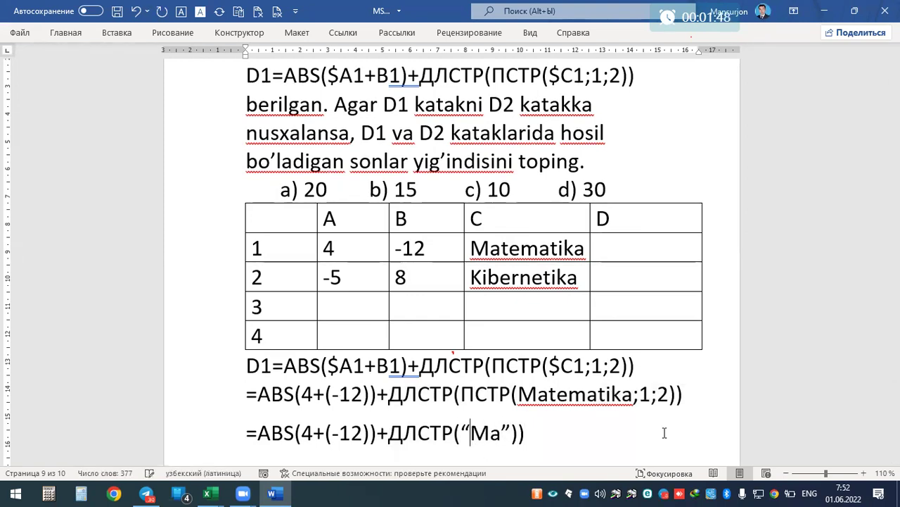
pyautogui.click(519, 394)
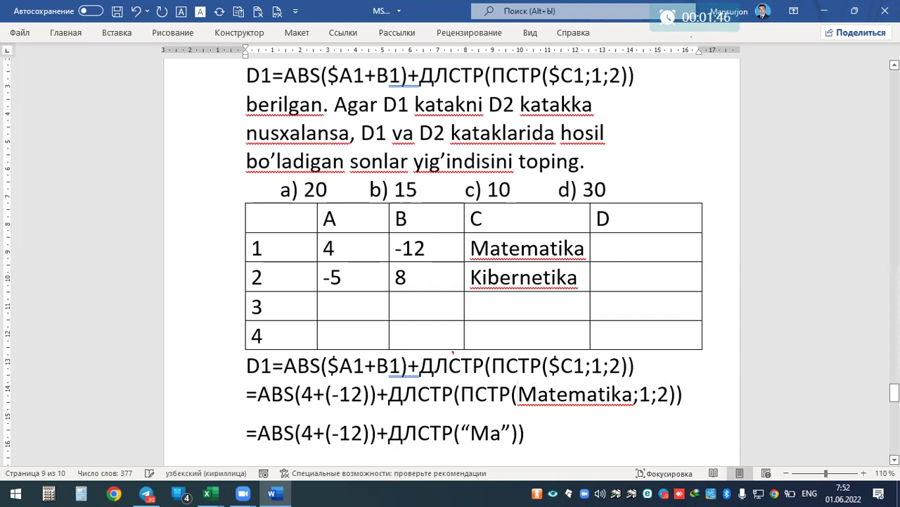
pyautogui.write('“')
pyautogui.click(643, 394)
pyautogui.write('”')
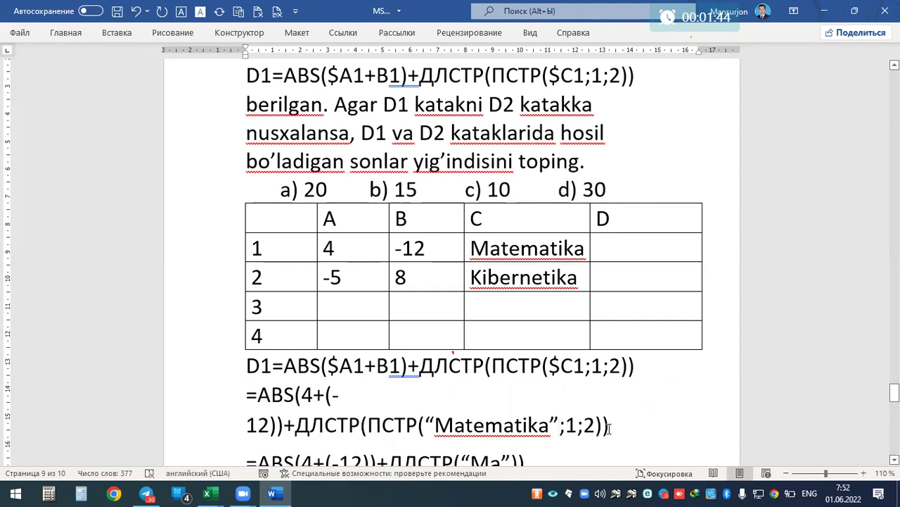
# Step: Shrink the two worked formula lines to 22 pt
pyautogui.scroll(-2, 609, 429)
pyautogui.click(529, 357)
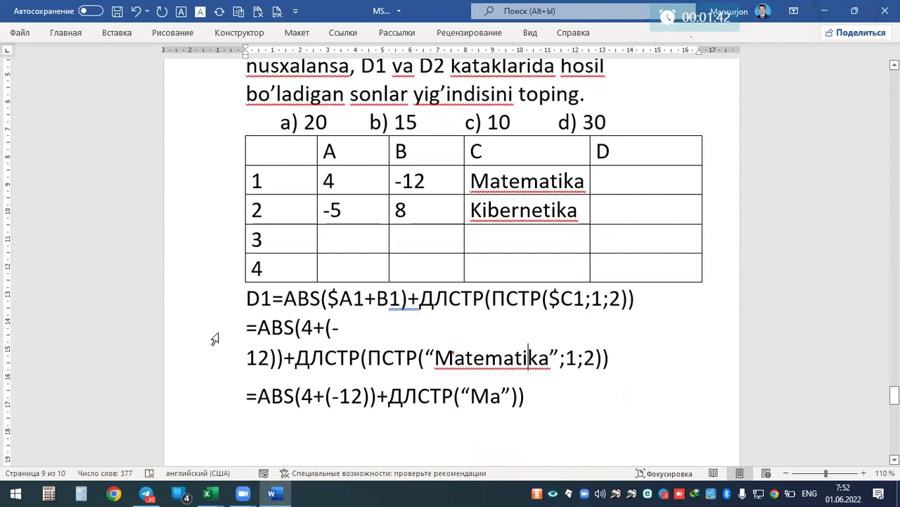
pyautogui.moveTo(214, 339); pyautogui.dragTo(514, 405)
pyautogui.click(620, 361)
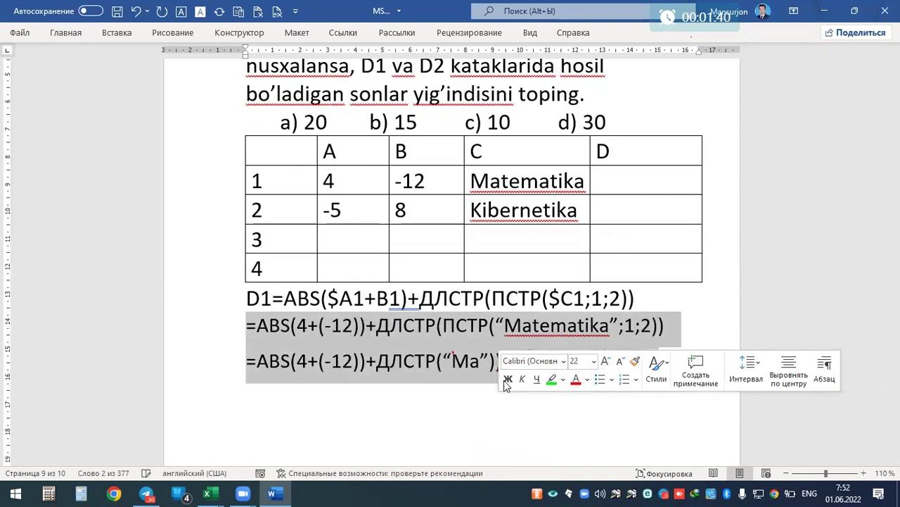
pyautogui.click(471, 360)
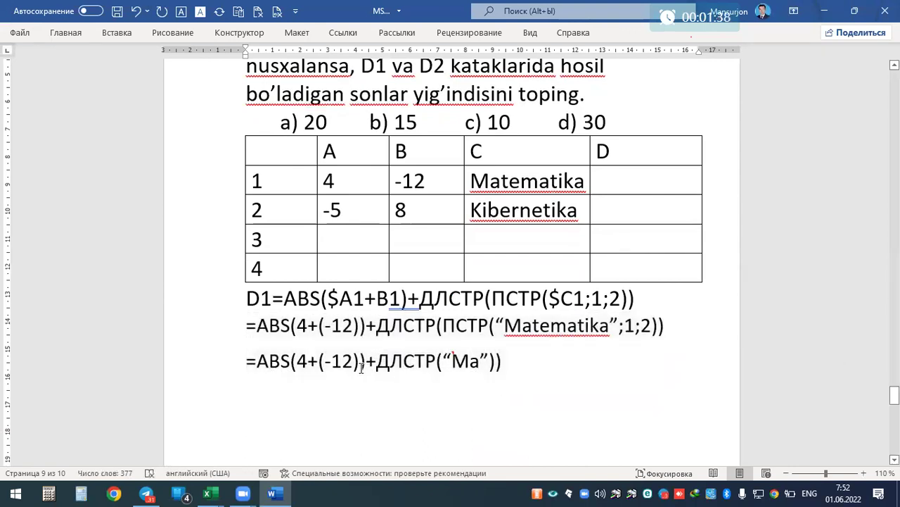
# Step: End the last formula line with the result = 8+2 =10
pyautogui.moveTo(297, 361)
pyautogui.mouseDown()
pyautogui.moveTo(372, 361)
pyautogui.moveTo(359, 361)
pyautogui.mouseUp()
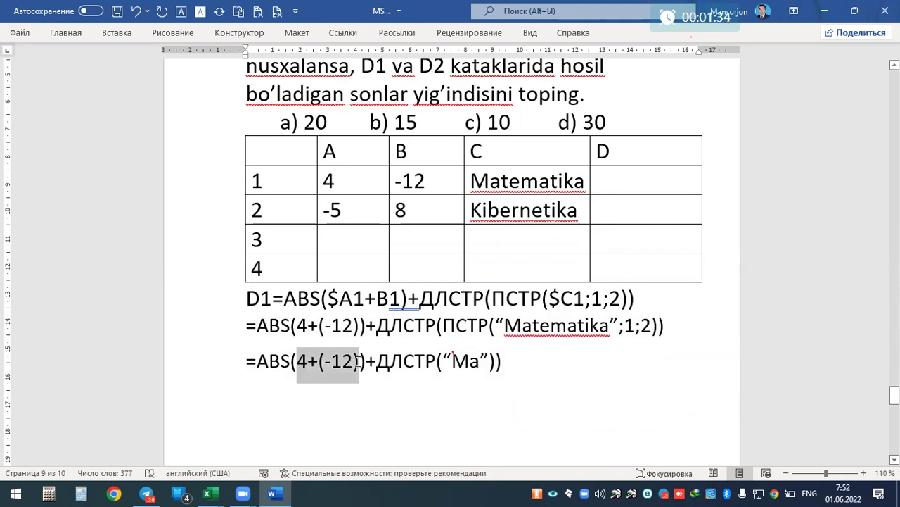
pyautogui.click(504, 363)
pyautogui.moveTo(256, 361); pyautogui.dragTo(365, 361)
pyautogui.click(526, 364)
pyautogui.write('= 8+2 =10')
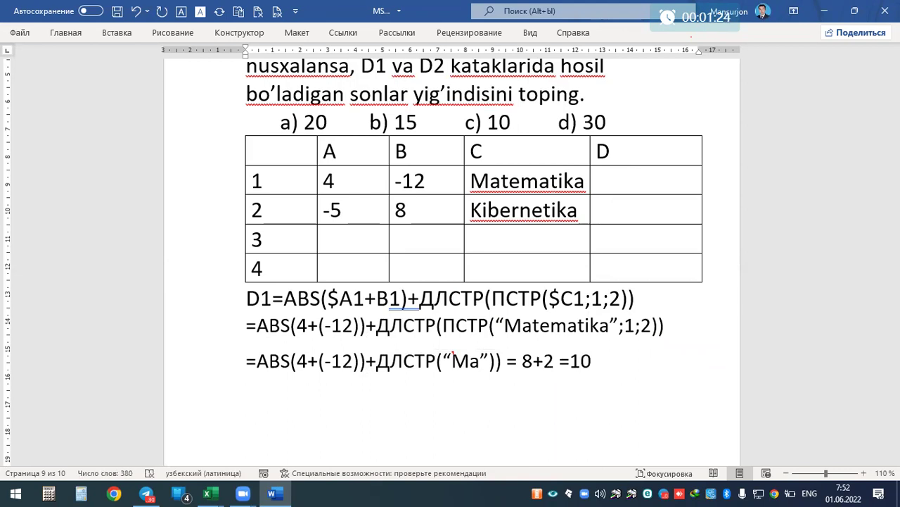
# Step: Enter 10 into cell D1 of the table
pyautogui.click(629, 173)
pyautogui.write('10')
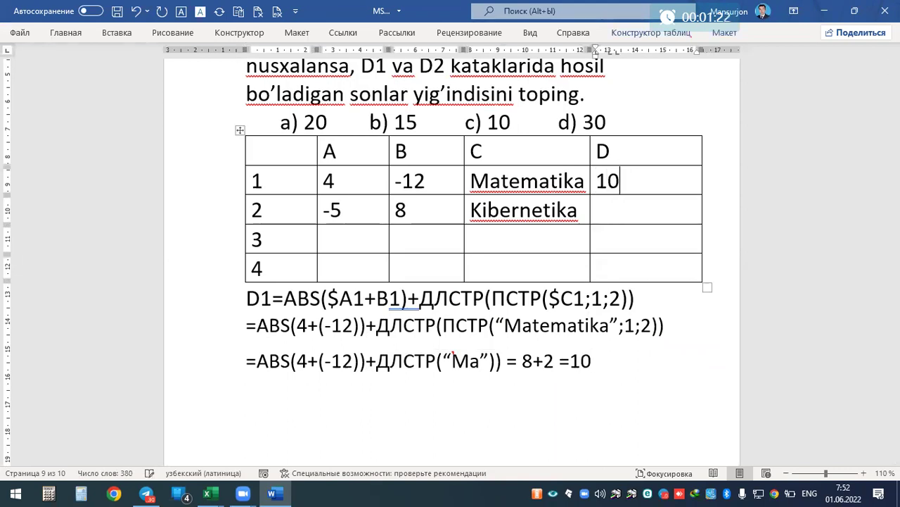
pyautogui.scroll(3, 626, 236)
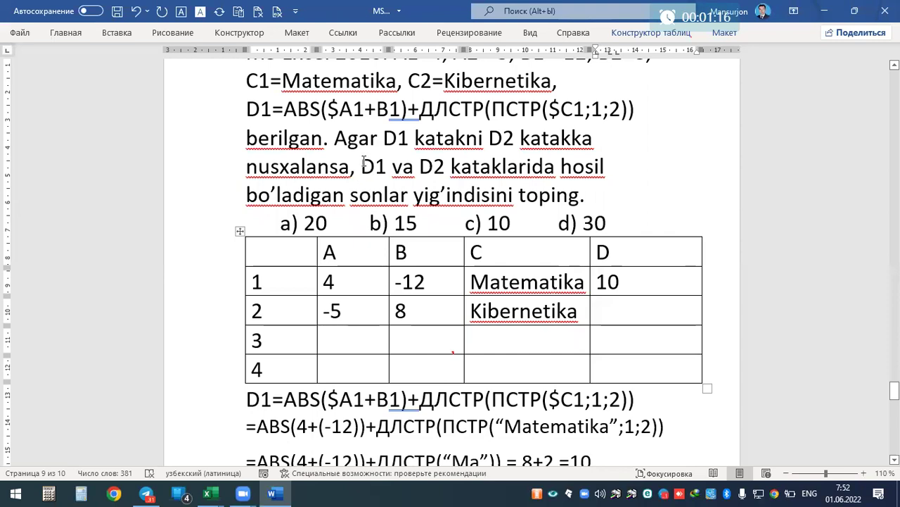
# Step: Select the D1 formula line under the table for reuse in the D2 calculation
pyautogui.moveTo(343, 149); pyautogui.dragTo(358, 156)
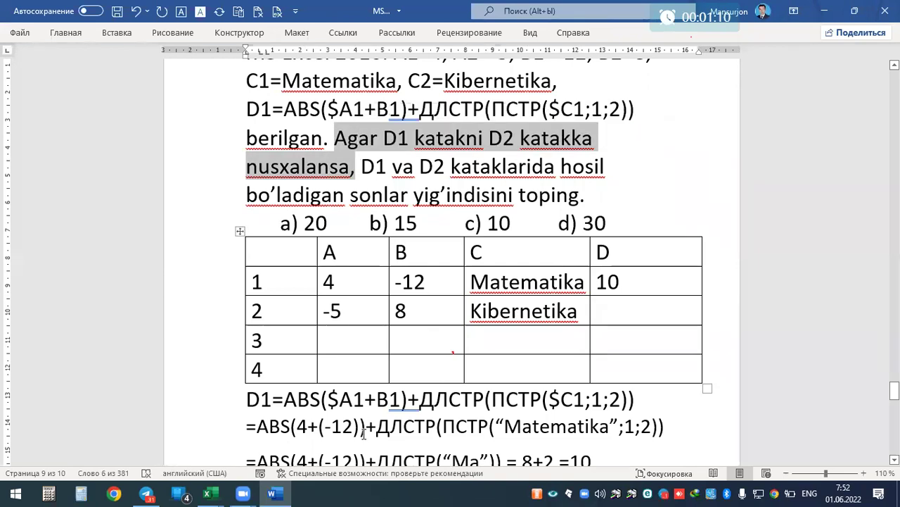
pyautogui.click(224, 408)
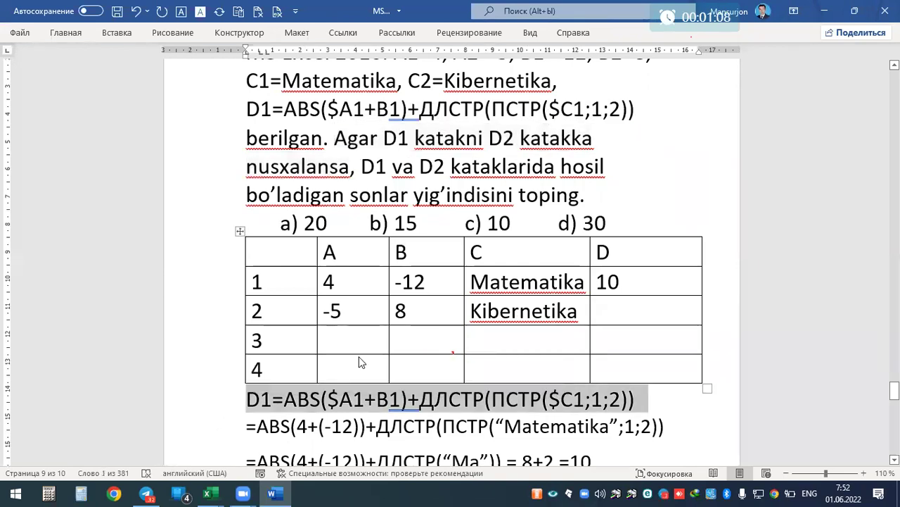
pyautogui.scroll(-1, 492, 295)
pyautogui.scroll(-1, 492, 295)
pyautogui.click(731, 394)
# Step: Paste the copied D1 formula on the empty line below the D1 working
pyautogui.press('Down')
pyautogui.press('Down')
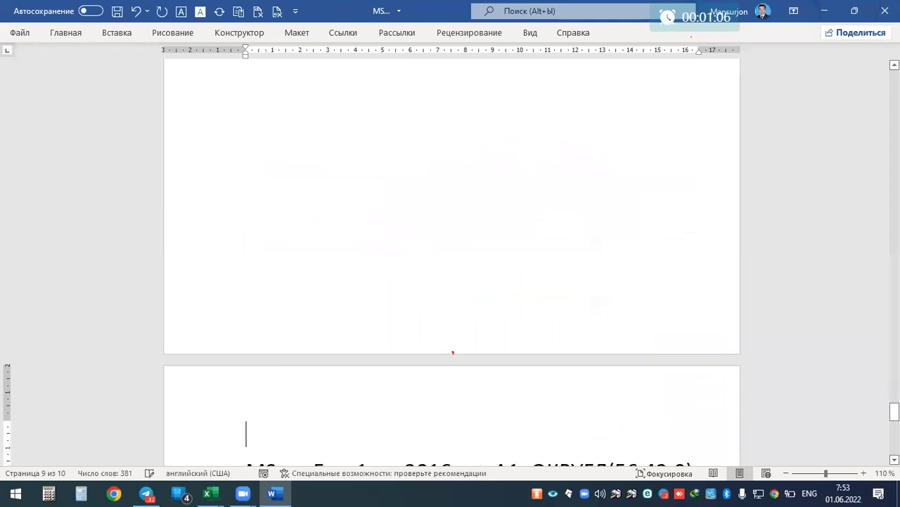
pyautogui.press('Up')
pyautogui.press('Up')
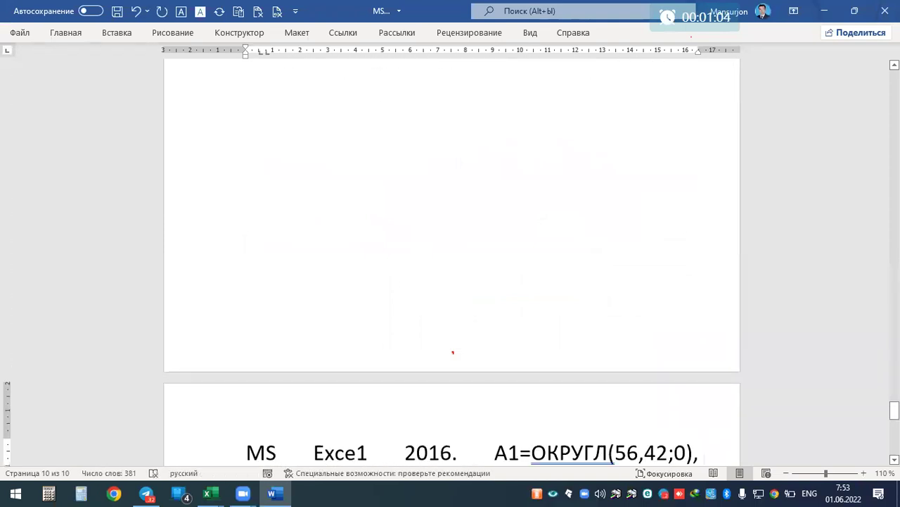
pyautogui.scroll(2, 597, 163)
pyautogui.press('Down')
pyautogui.hotkey('ctrl', 'v')
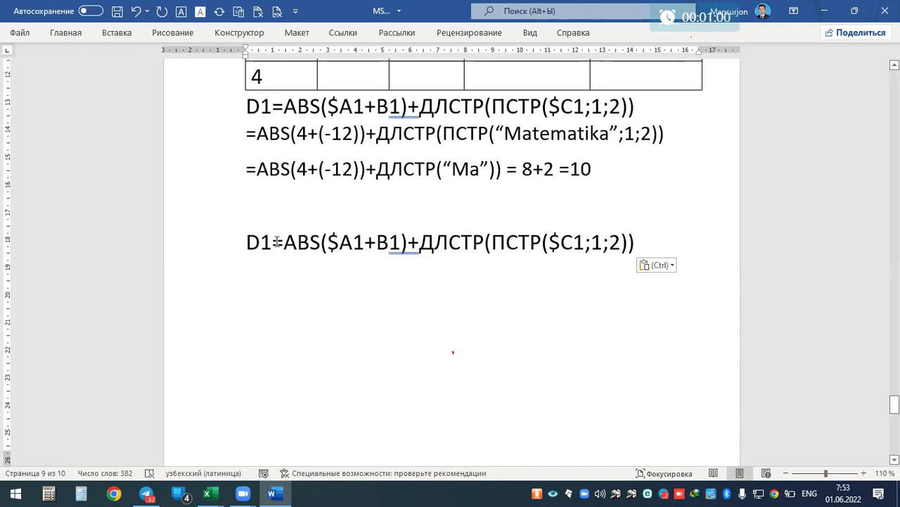
# Step: Change the row numbers in D1, $A1, B1 and $C1 to 2
pyautogui.moveTo(273, 242); pyautogui.dragTo(261, 242)
pyautogui.write('2')
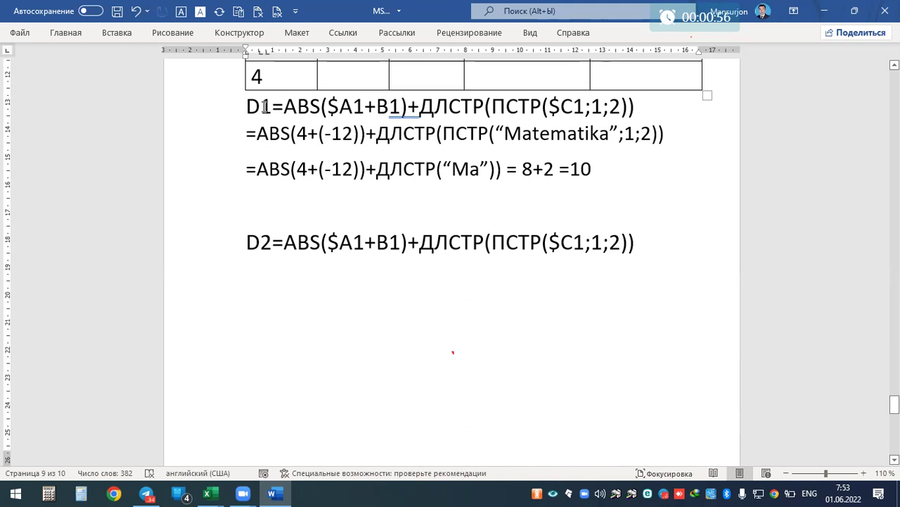
pyautogui.moveTo(364, 243); pyautogui.dragTo(353, 243)
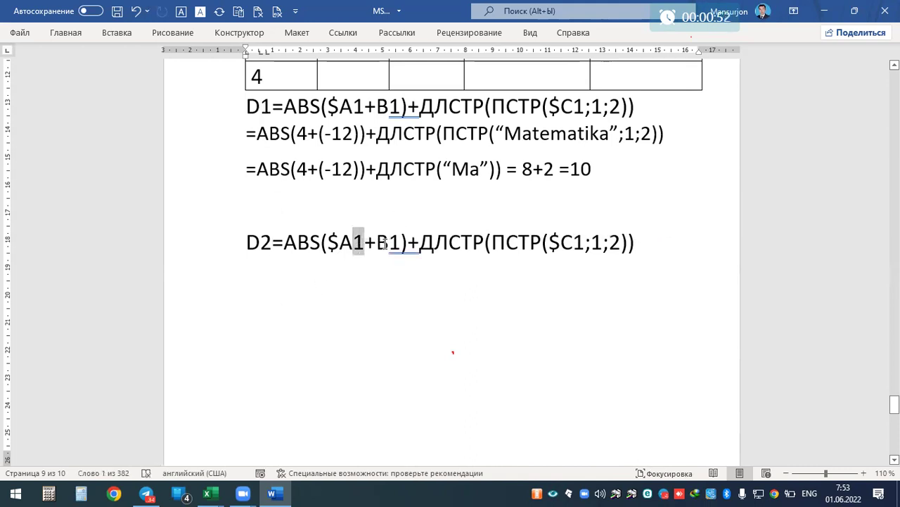
pyautogui.write('2')
pyautogui.moveTo(401, 243); pyautogui.dragTo(389, 243)
pyautogui.write('2')
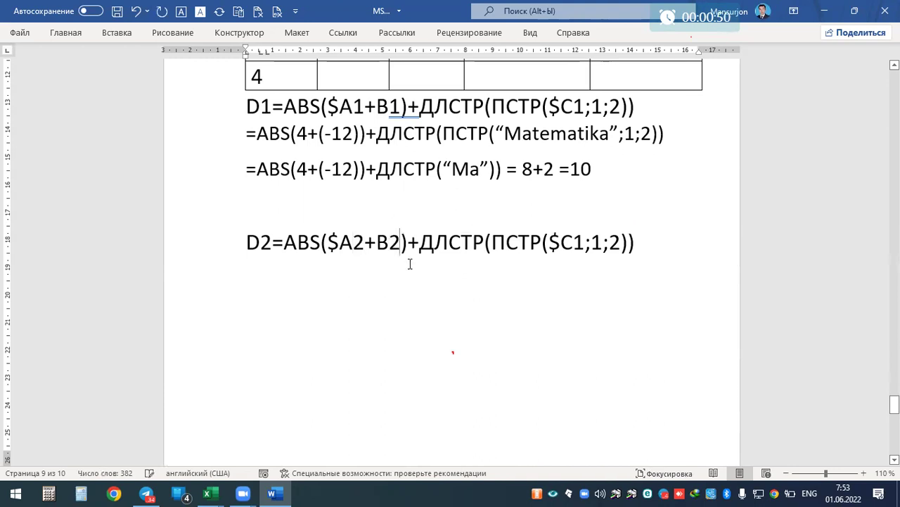
pyautogui.moveTo(573, 243); pyautogui.dragTo(584, 243)
pyautogui.write('2')
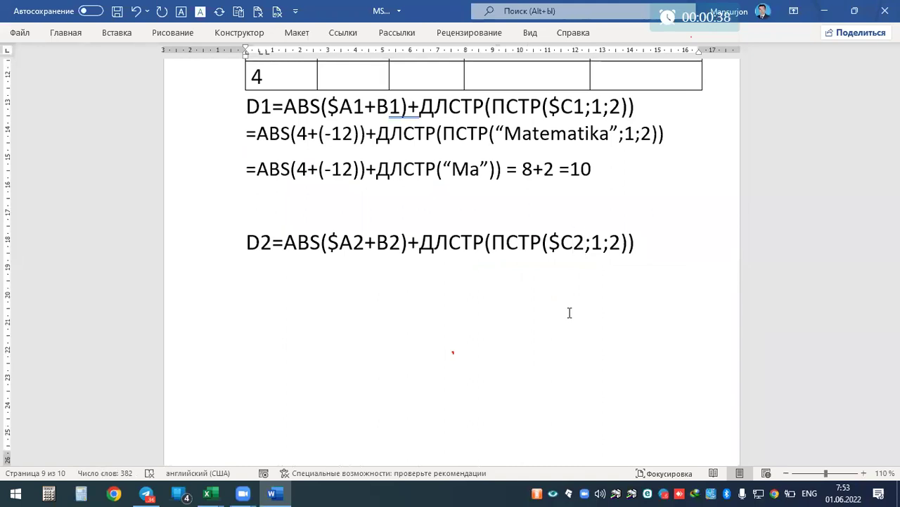
# Step: Try $C$1 for the C reference, then restore it to $C2
pyautogui.press('BackSpace')
pyautogui.write('$1')
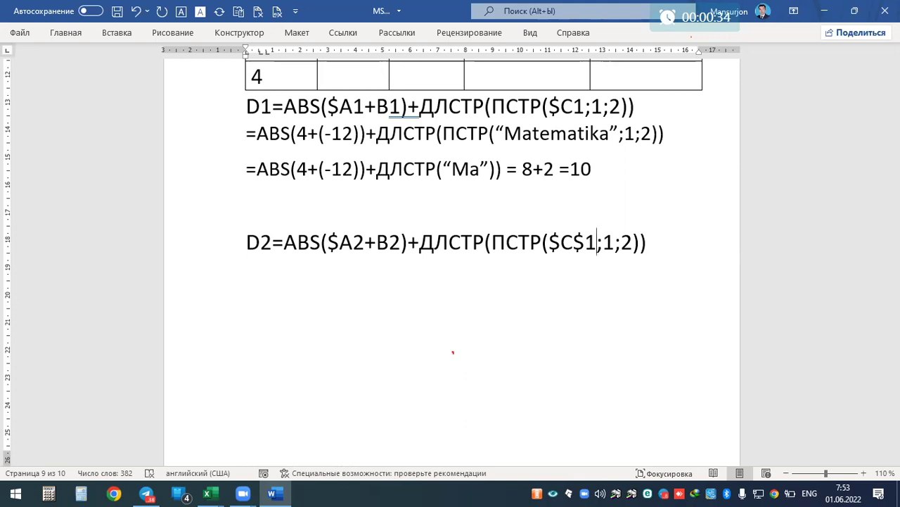
pyautogui.press('Down')
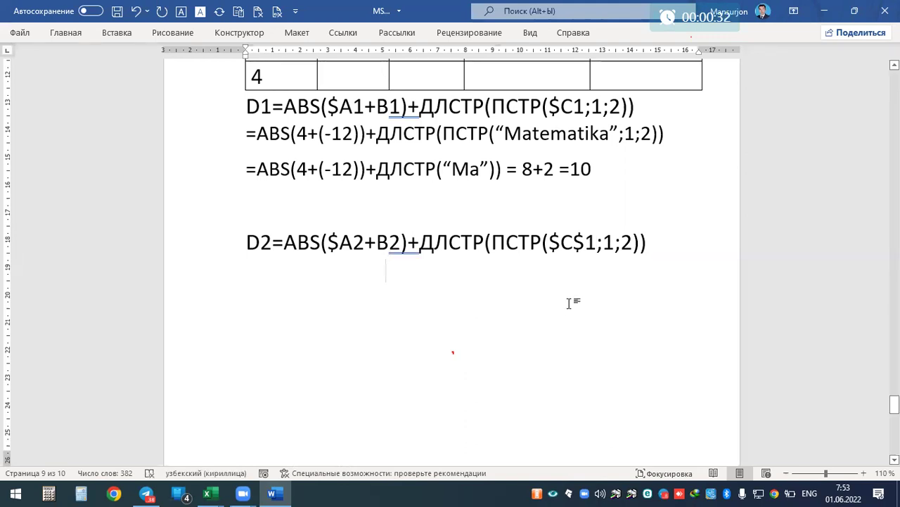
pyautogui.click(588, 242)
pyautogui.press('Delete')
pyautogui.press('BackSpace')
pyautogui.write('2')
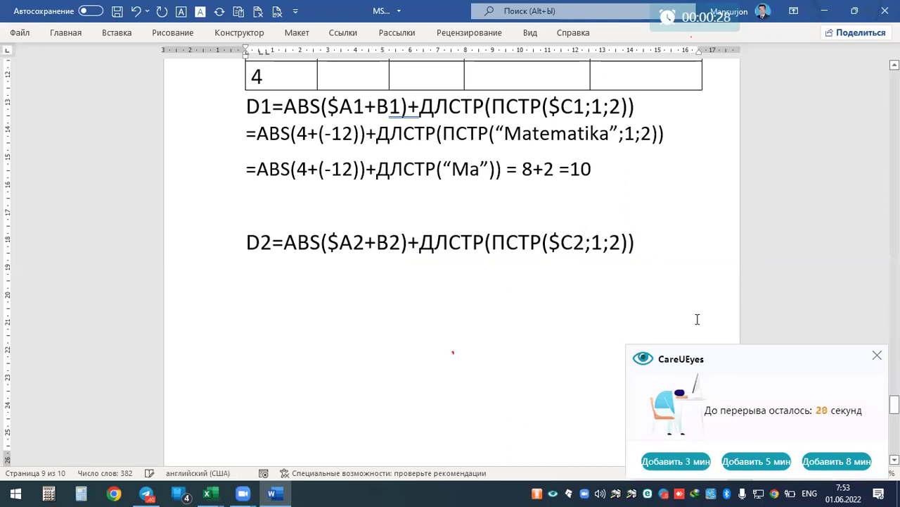
# Step: Repeat the right-hand side =ABS($A2+B2)+ДЛСТР(ПСТР($C2;1;2)) on a new line below
pyautogui.click(839, 459)
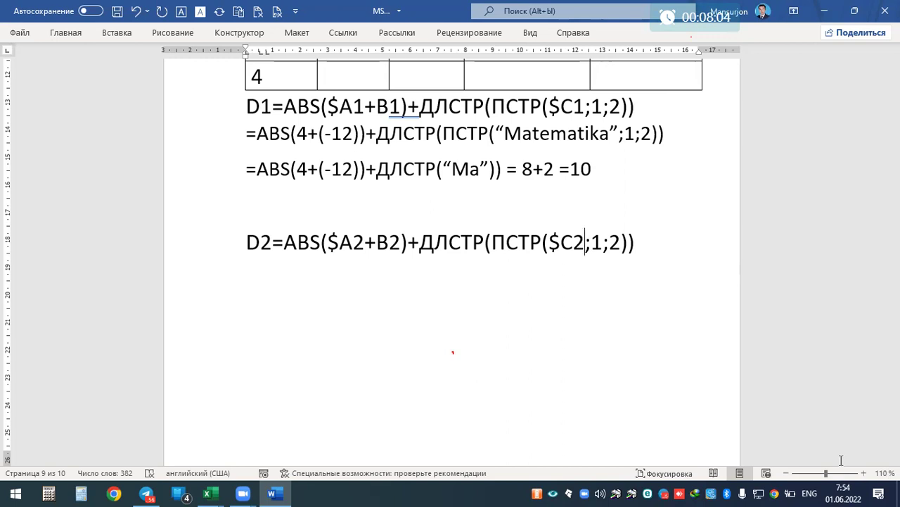
pyautogui.scroll(2, 809, 443)
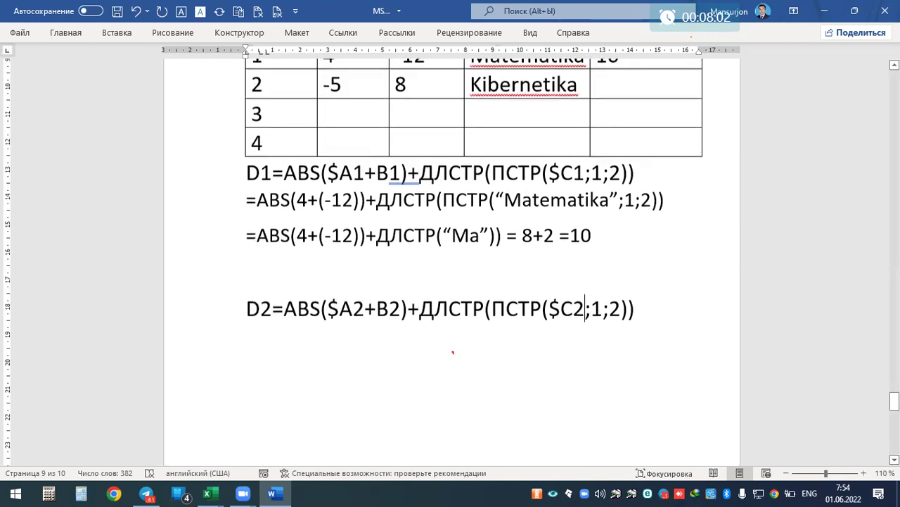
pyautogui.scroll(1, 719, 427)
pyautogui.scroll(1, 688, 366)
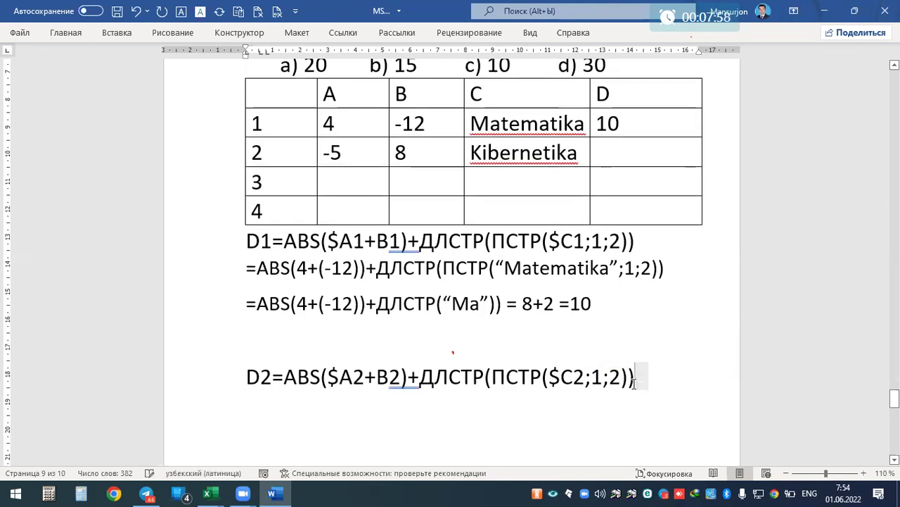
pyautogui.moveTo(638, 378)
pyautogui.mouseDown()
pyautogui.moveTo(236, 372)
pyautogui.moveTo(274, 377)
pyautogui.mouseUp()
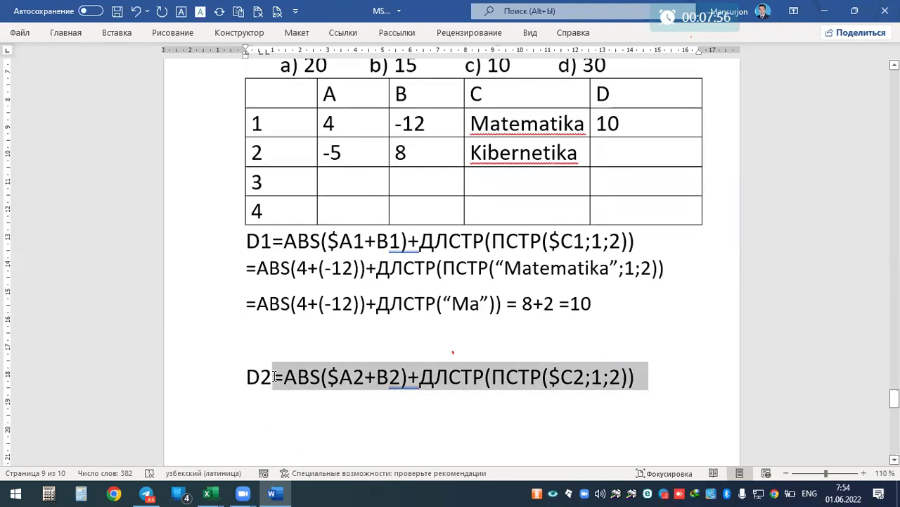
pyautogui.click(638, 378)
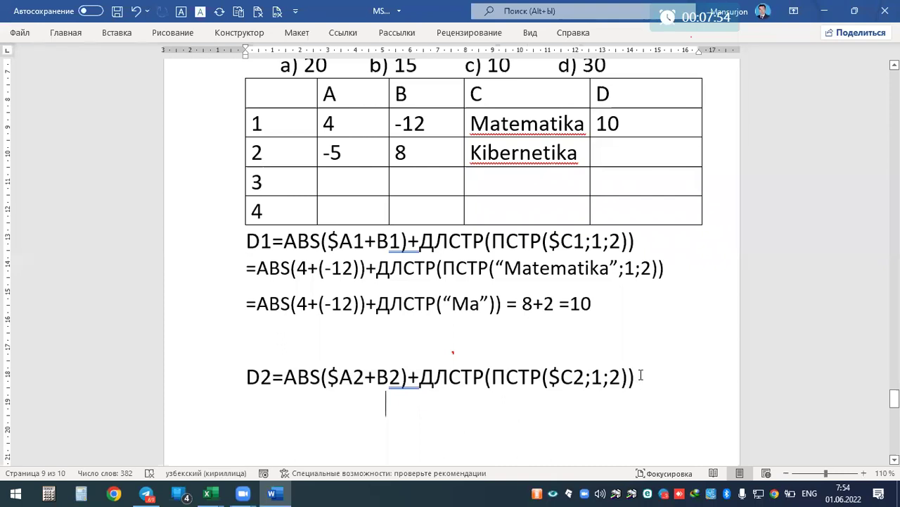
pyautogui.write('=ABS($A2+B2)+ДЛСТР(ПСТР($C2;1;2))')
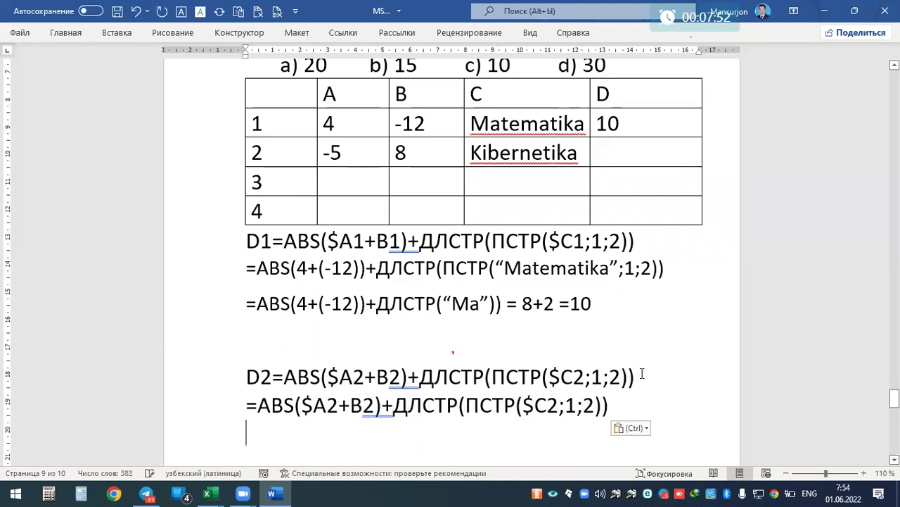
# Step: Substitute -5 for $A2 and 8 for B2 in the repeated D2 formula
pyautogui.moveTo(301, 405)
pyautogui.mouseDown()
pyautogui.moveTo(337, 405)
pyautogui.moveTo(314, 406)
pyautogui.mouseUp()
pyautogui.click(338, 403)
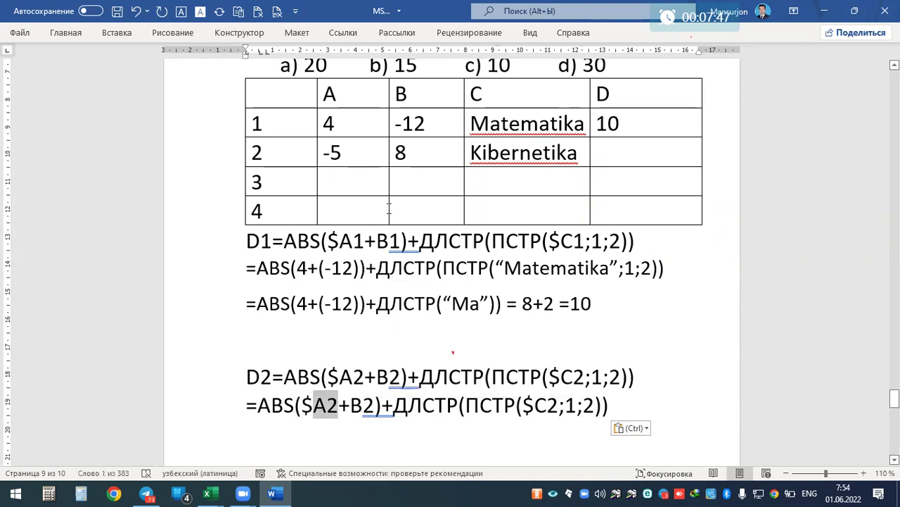
pyautogui.moveTo(161, 491)
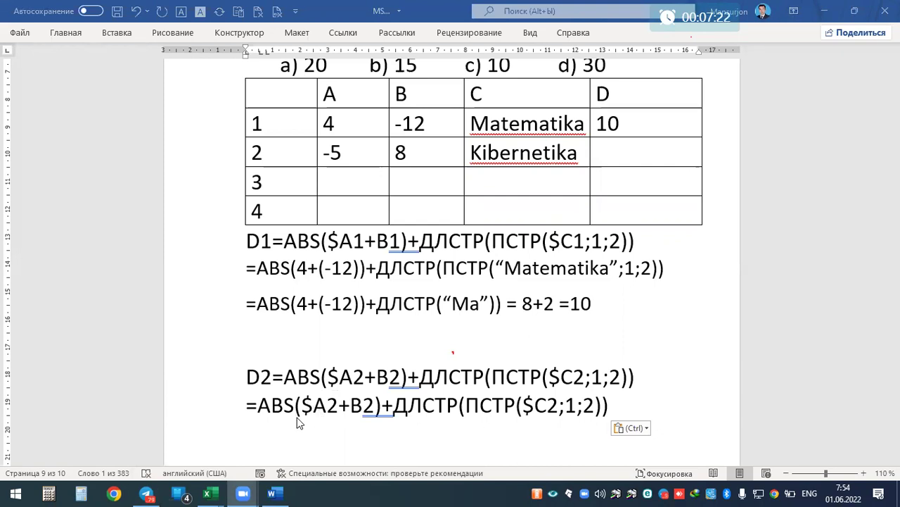
pyautogui.doubleClick(318, 411)
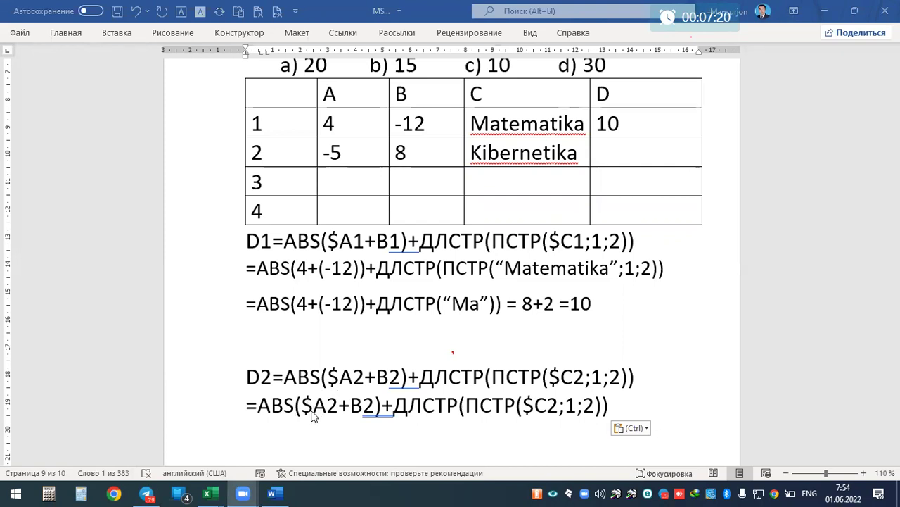
pyautogui.moveTo(305, 407); pyautogui.dragTo(338, 407)
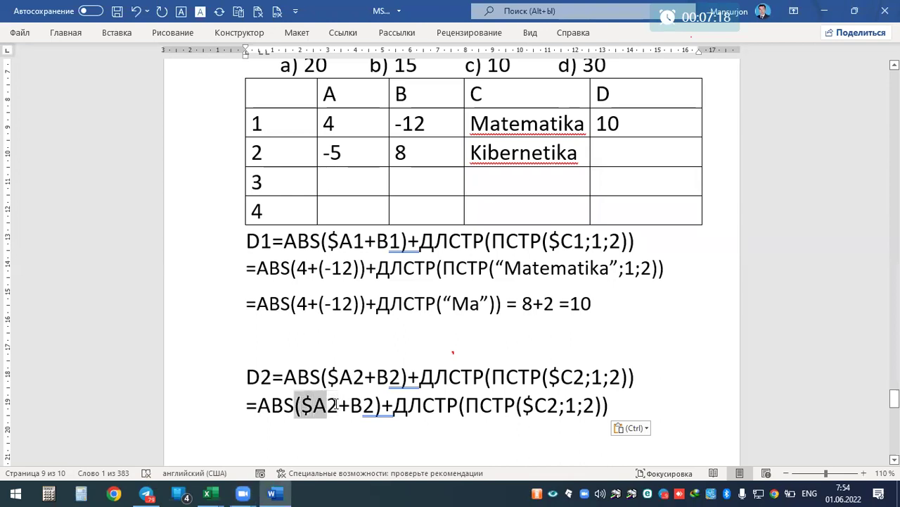
pyautogui.click(331, 401)
pyautogui.press('BackSpace')
pyautogui.press('BackSpace')
pyautogui.press('BackSpace')
pyautogui.write('-5')
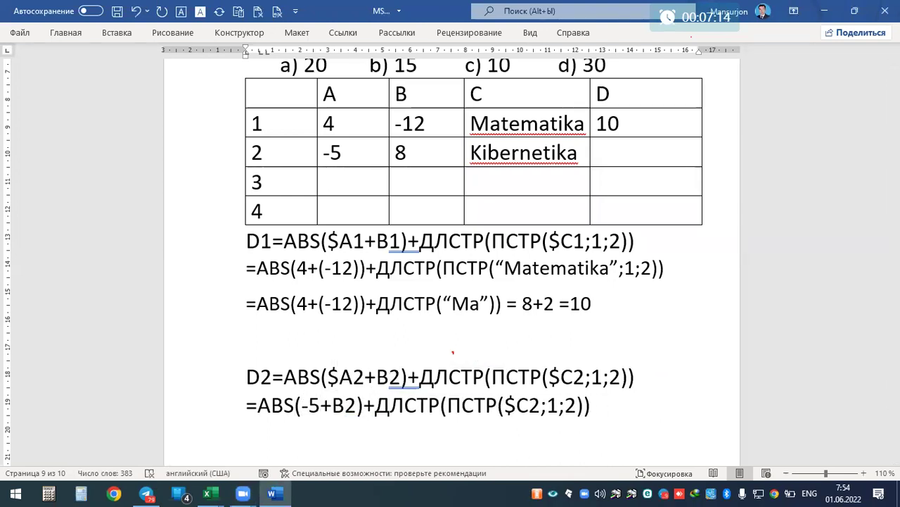
pyautogui.doubleClick(332, 404)
pyautogui.write('8')
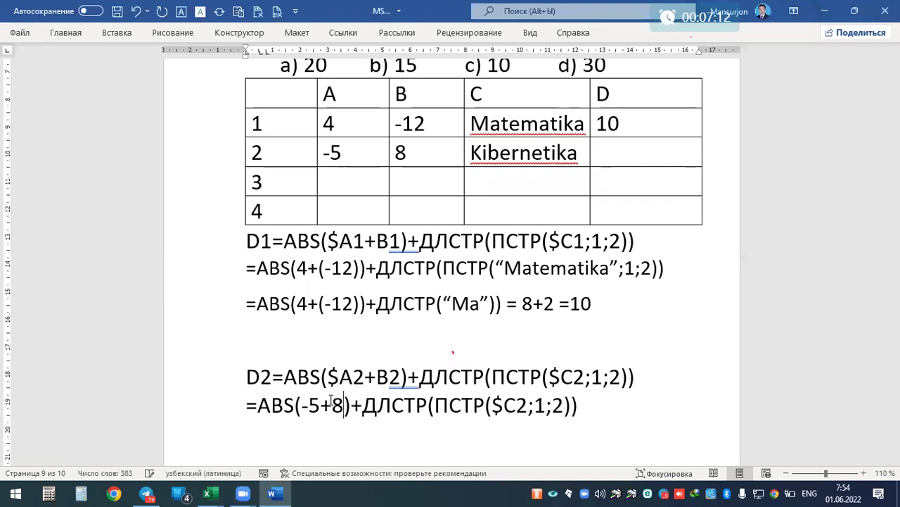
# Step: Replace the ДЛСТР(ПСТР($C2;1;2) part with 2 and append the result =5
pyautogui.doubleClick(507, 405)
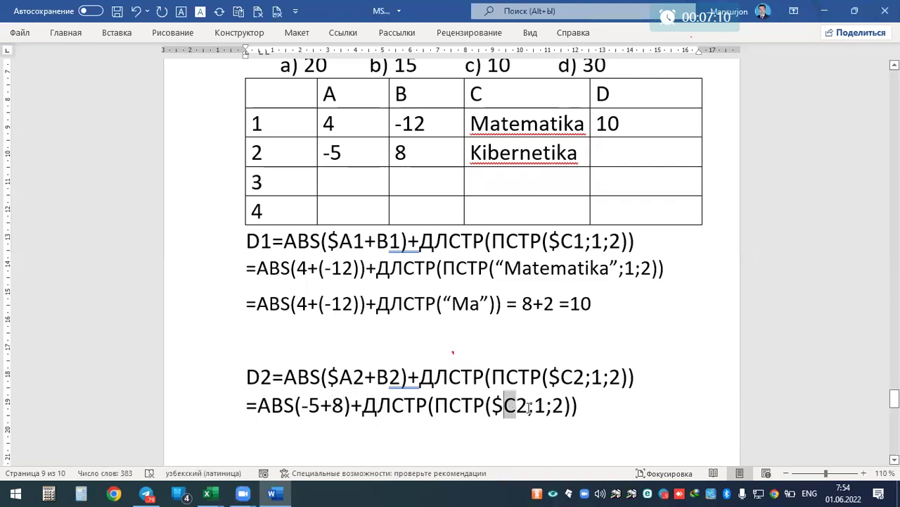
pyautogui.moveTo(564, 405); pyautogui.dragTo(369, 412)
pyautogui.moveTo(434, 407); pyautogui.dragTo(560, 410)
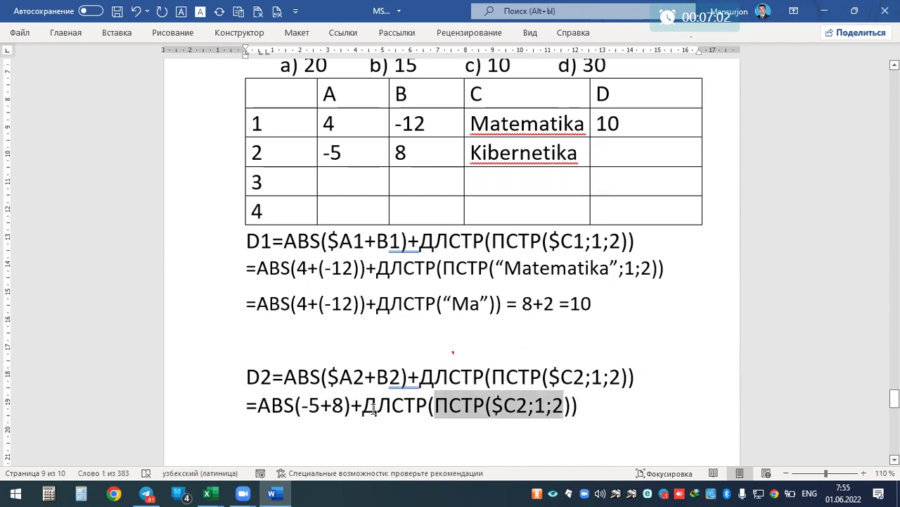
pyautogui.moveTo(363, 406)
pyautogui.mouseDown()
pyautogui.moveTo(571, 406)
pyautogui.moveTo(373, 411)
pyautogui.mouseUp()
pyautogui.click(571, 406)
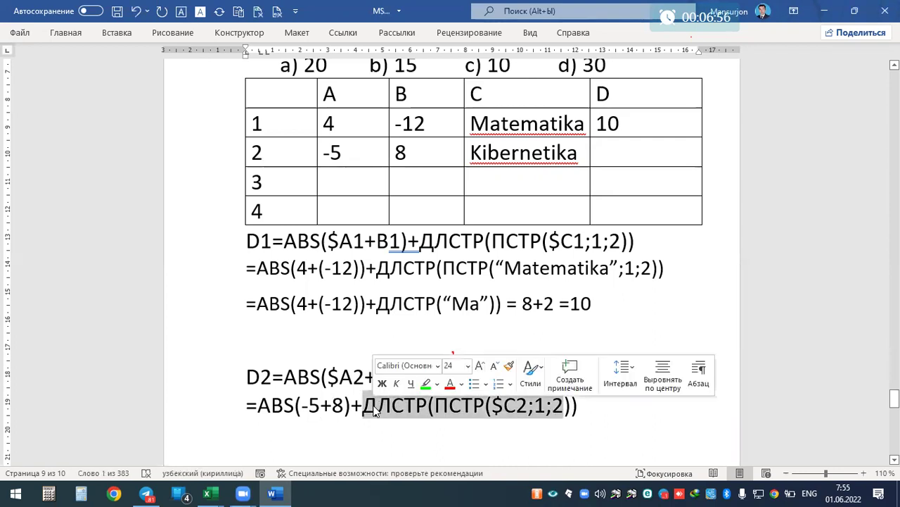
pyautogui.press('BackSpace')
pyautogui.write('2')
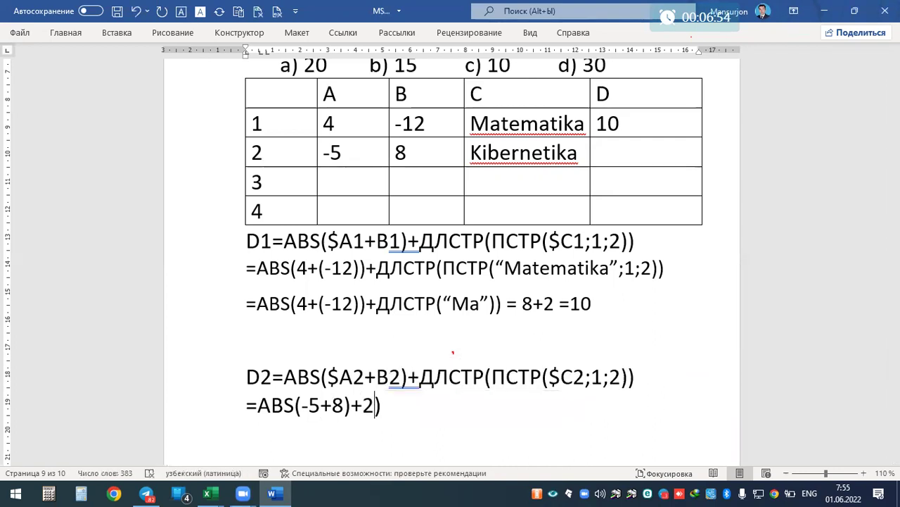
pyautogui.click(379, 406)
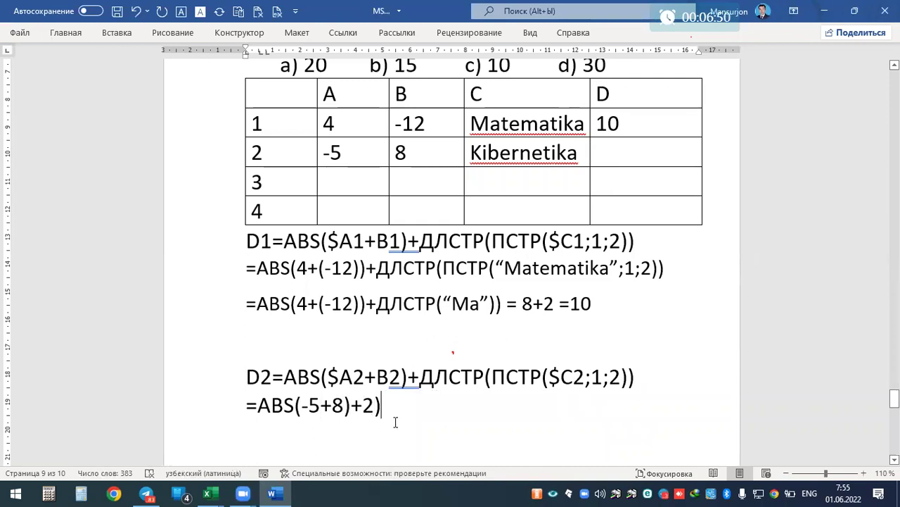
pyautogui.write('=')
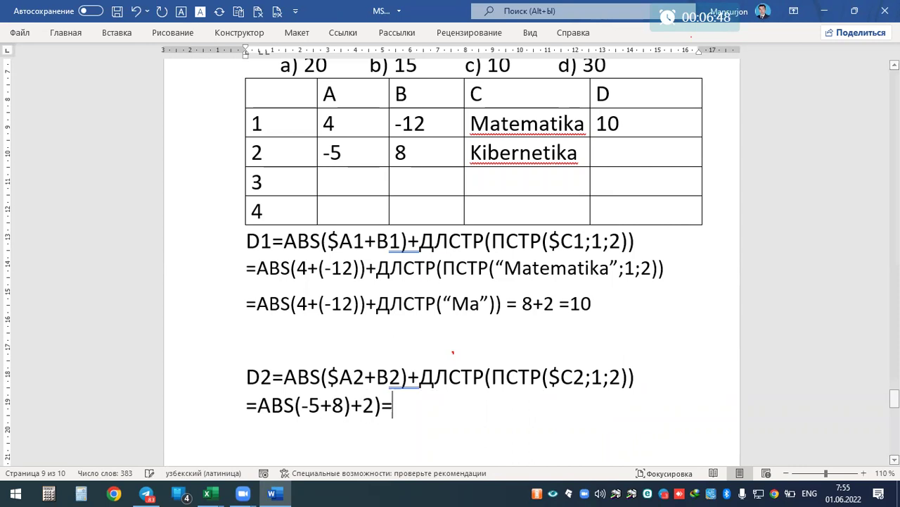
pyautogui.write('5')
pyautogui.press('Return')
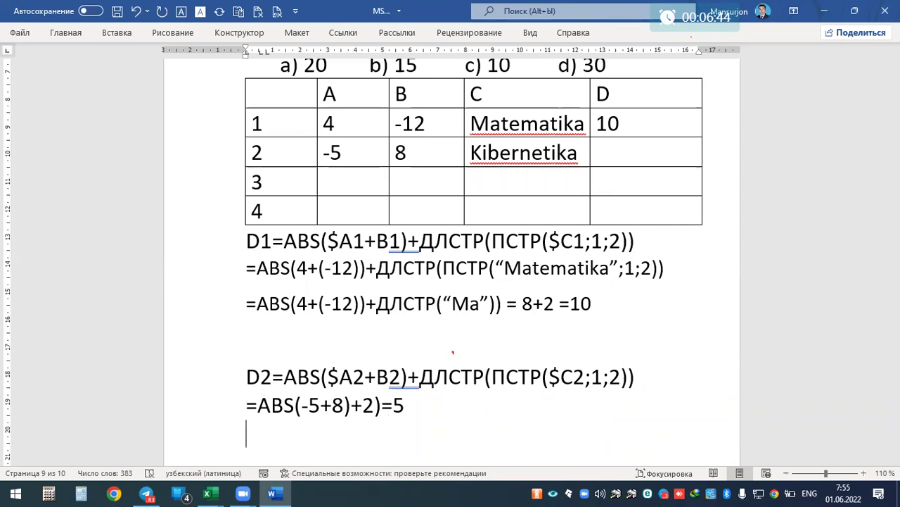
# Step: Type the sum D1+D2 = 10+5 = 15 below the D2 working
pyautogui.write('D1+D2 ')
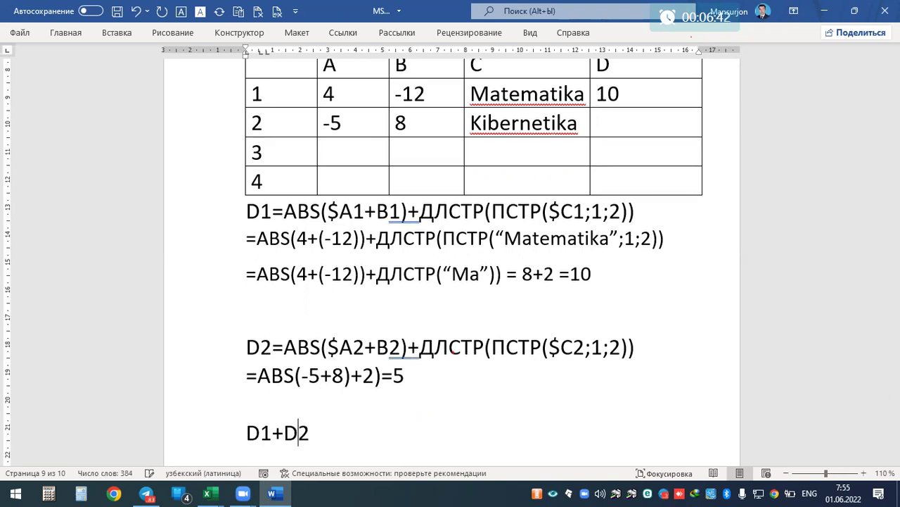
pyautogui.write('= 10+5 = 15')
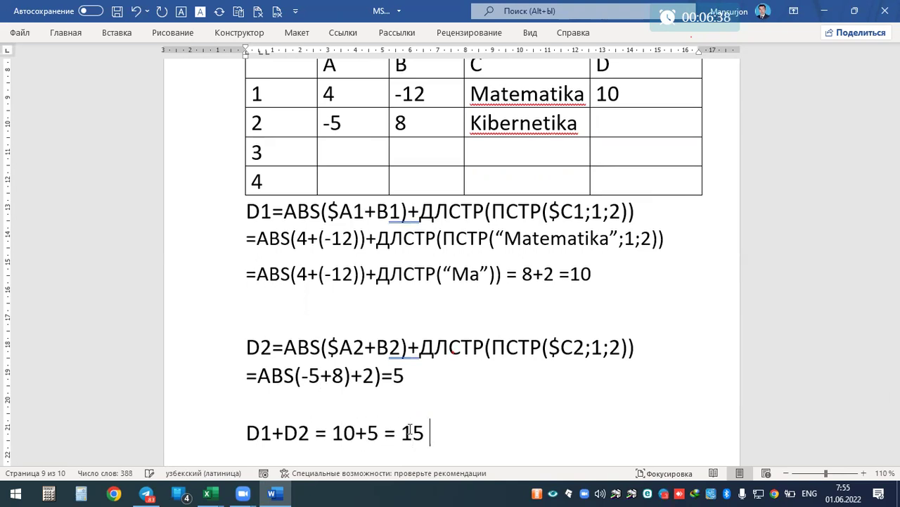
pyautogui.scroll(5, 449, 237)
pyautogui.moveTo(362, 214)
pyautogui.mouseDown()
pyautogui.moveTo(374, 237)
pyautogui.moveTo(579, 237)
pyautogui.mouseUp()
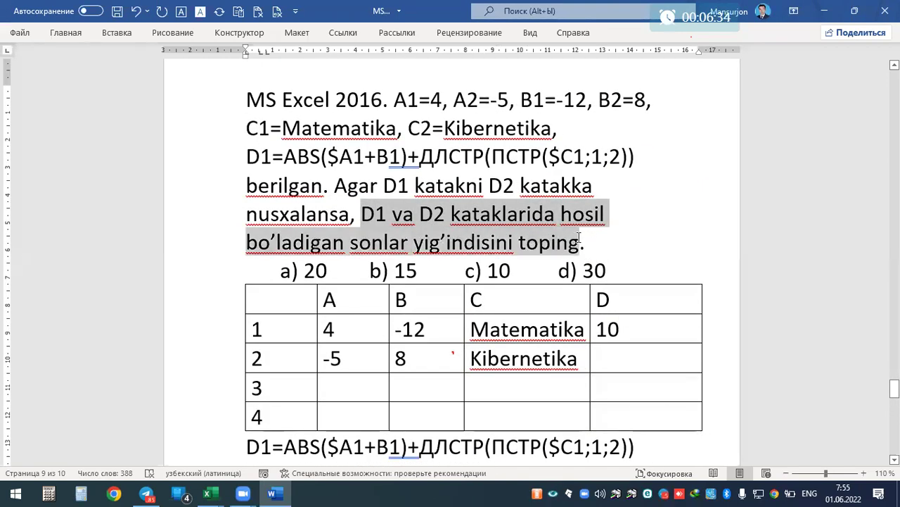
# Step: Highlight answer option b) 15 in green
pyautogui.moveTo(370, 270); pyautogui.dragTo(463, 271)
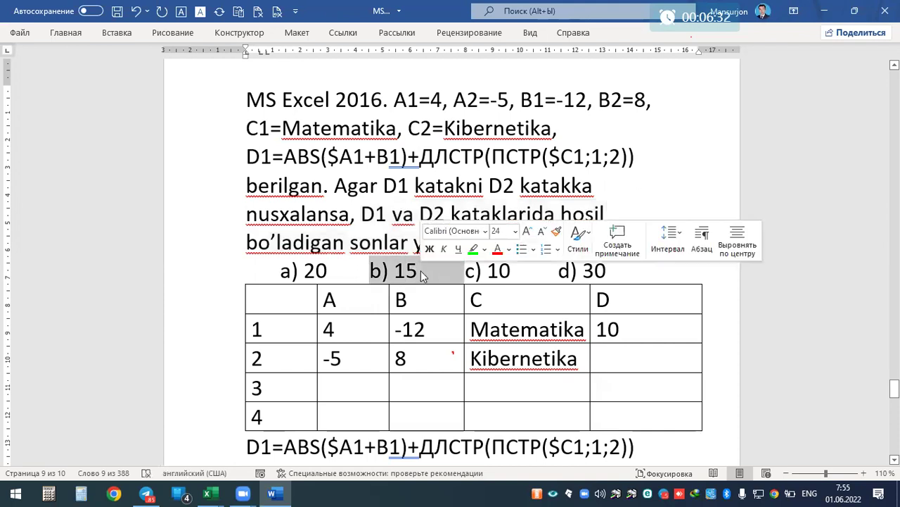
pyautogui.click(474, 249)
pyautogui.click(453, 349)
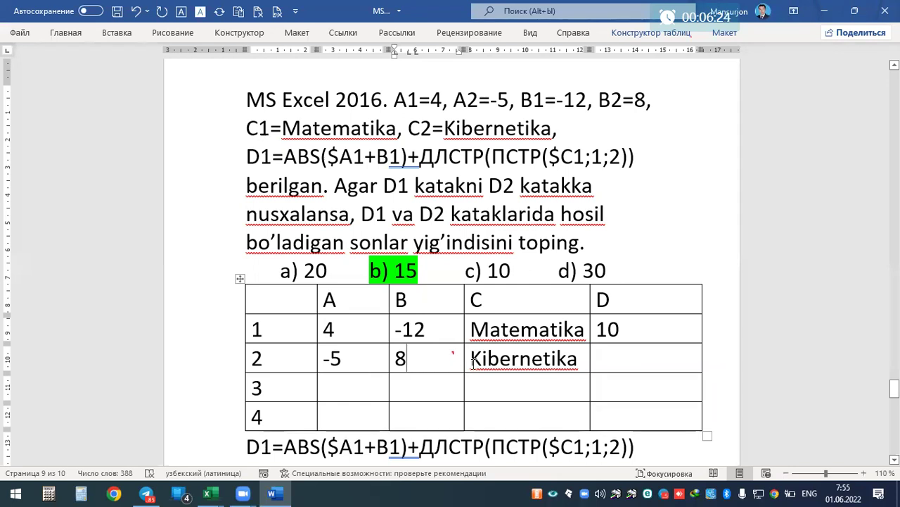
pyautogui.scroll(-5, 465, 354)
# Step: Delete the extra spaces so options a) 793 to d) 728 fit on one line
pyautogui.scroll(-5, 475, 354)
pyautogui.scroll(-5, 475, 355)
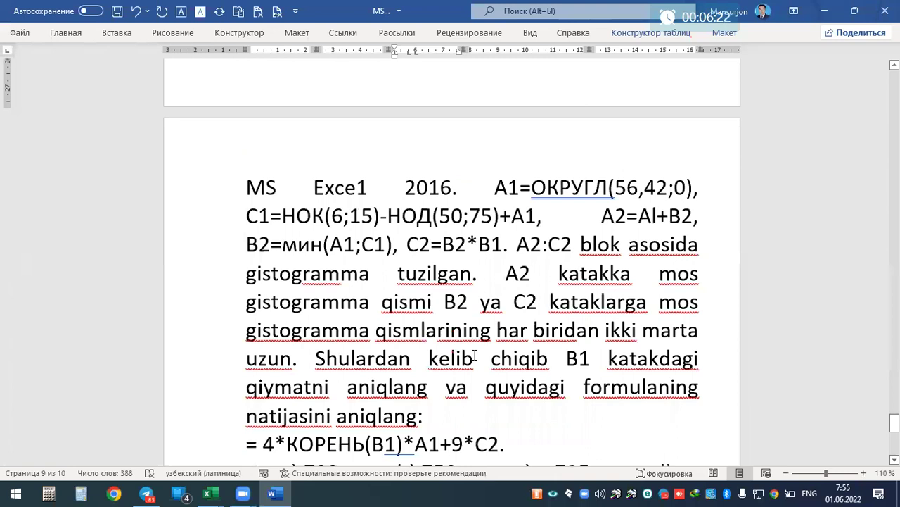
pyautogui.scroll(-1, 475, 355)
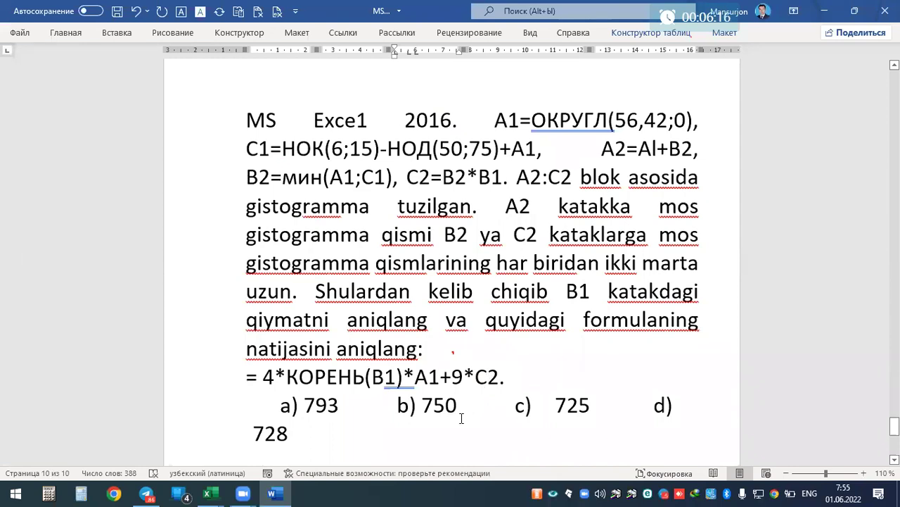
pyautogui.moveTo(280, 406); pyautogui.dragTo(236, 408)
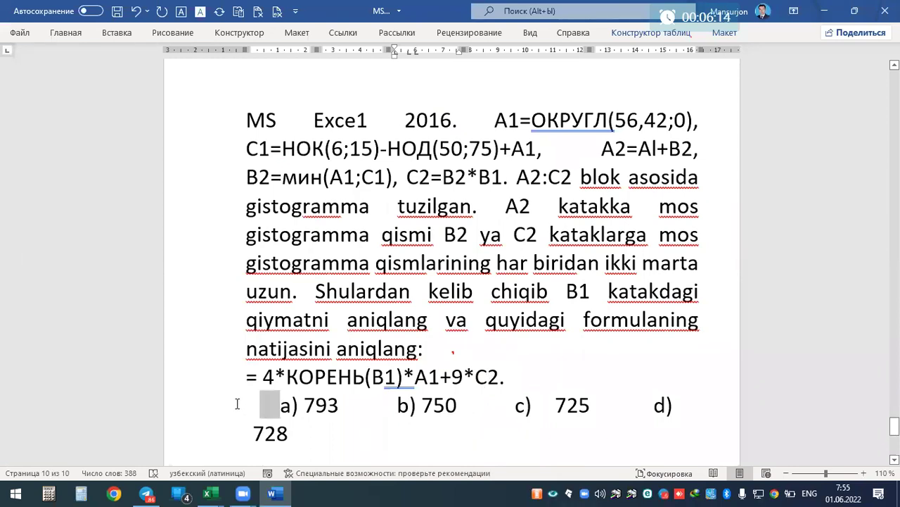
pyautogui.press('Delete')
pyautogui.moveTo(395, 406); pyautogui.dragTo(351, 406)
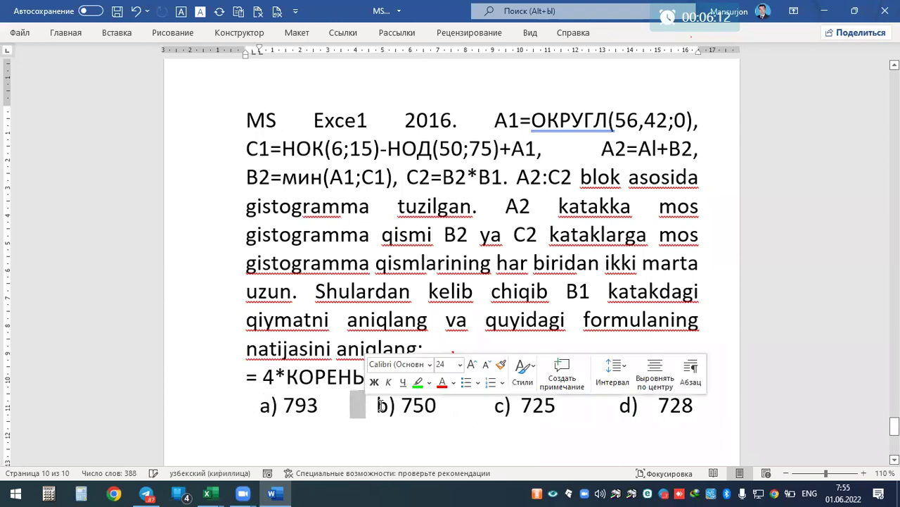
pyautogui.press('Delete')
pyautogui.moveTo(497, 406); pyautogui.dragTo(521, 406)
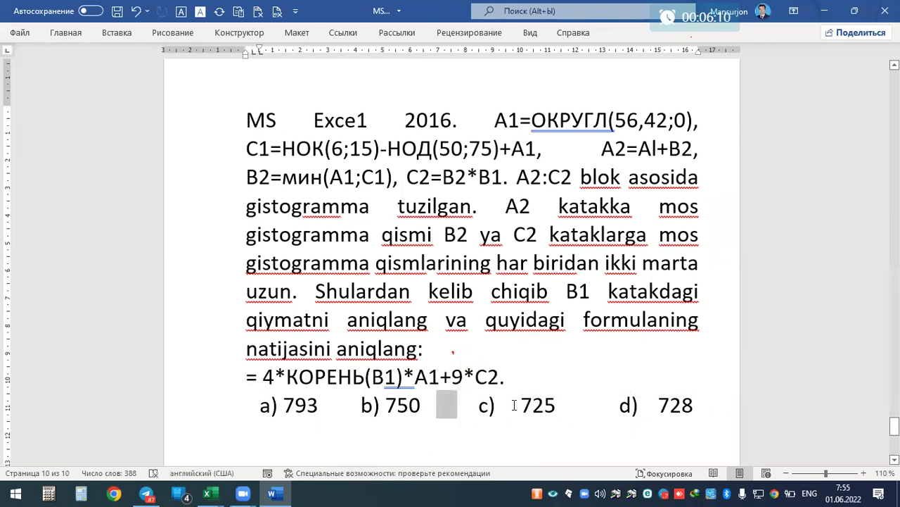
pyautogui.press('Delete')
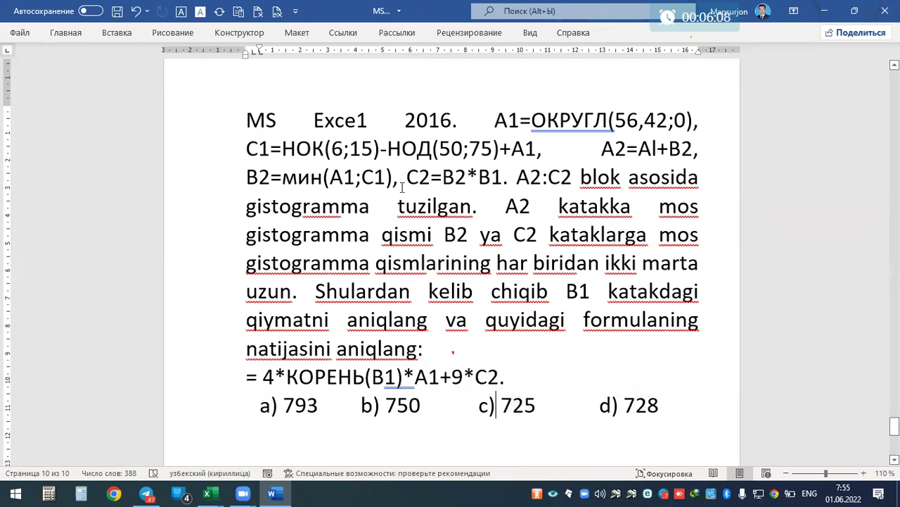
# Step: Examine and edit the A1=ОКРУГЛ(56,42;0) rounding formula in the question
pyautogui.moveTo(495, 120); pyautogui.dragTo(683, 120)
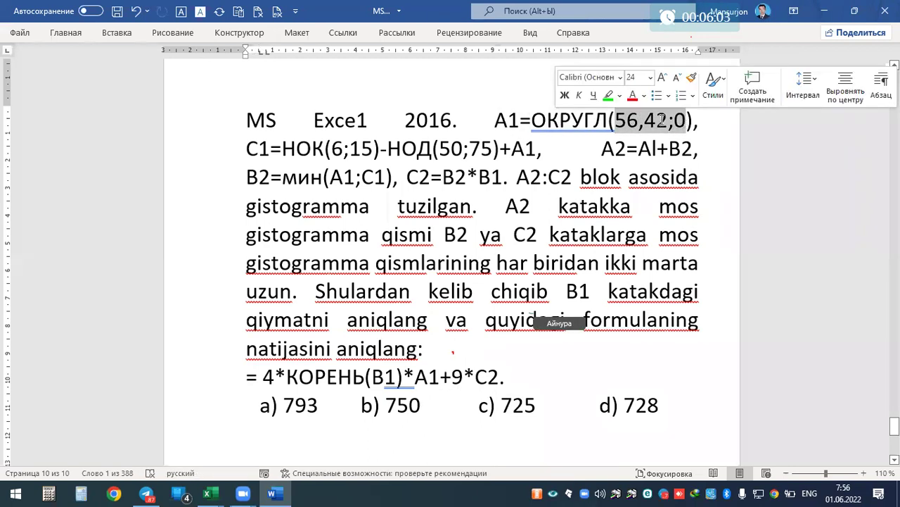
pyautogui.doubleClick(608, 121)
pyautogui.doubleClick(607, 121)
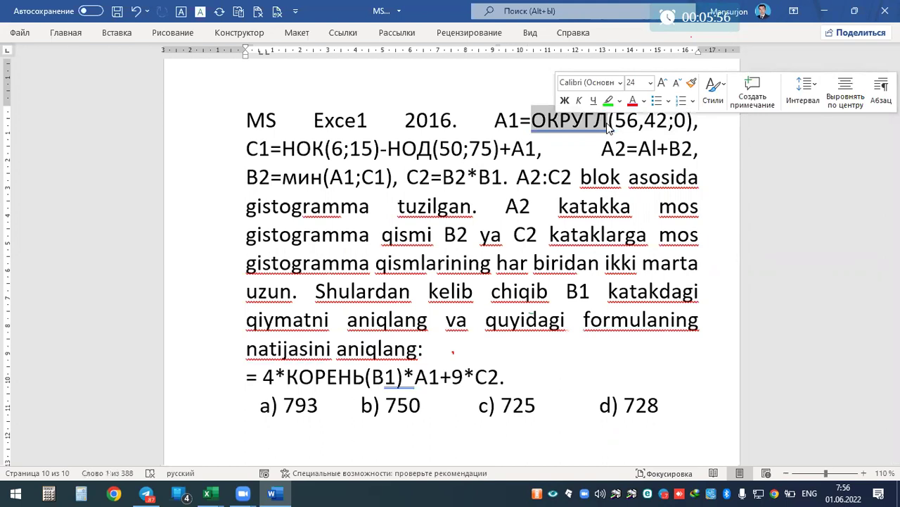
pyautogui.click(616, 123)
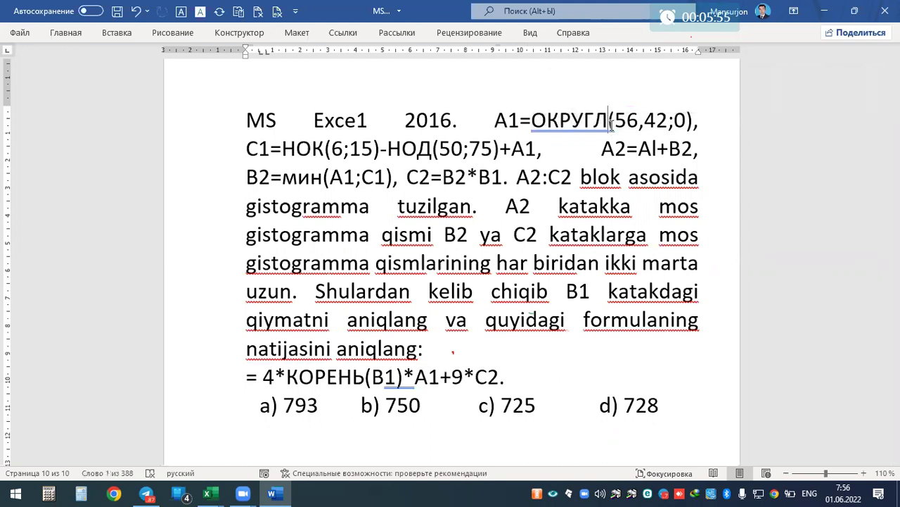
pyautogui.moveTo(673, 121); pyautogui.dragTo(613, 118)
pyautogui.moveTo(673, 121); pyautogui.dragTo(687, 124)
pyautogui.click(675, 131)
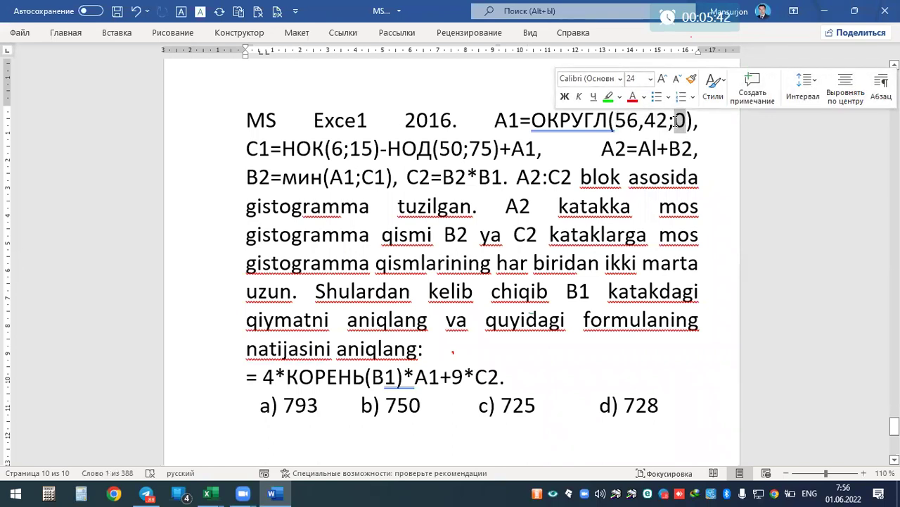
pyautogui.moveTo(627, 123)
pyautogui.mouseDown()
pyautogui.moveTo(686, 122)
pyautogui.moveTo(645, 122)
pyautogui.moveTo(674, 123)
pyautogui.mouseUp()
pyautogui.write('1+9*C')
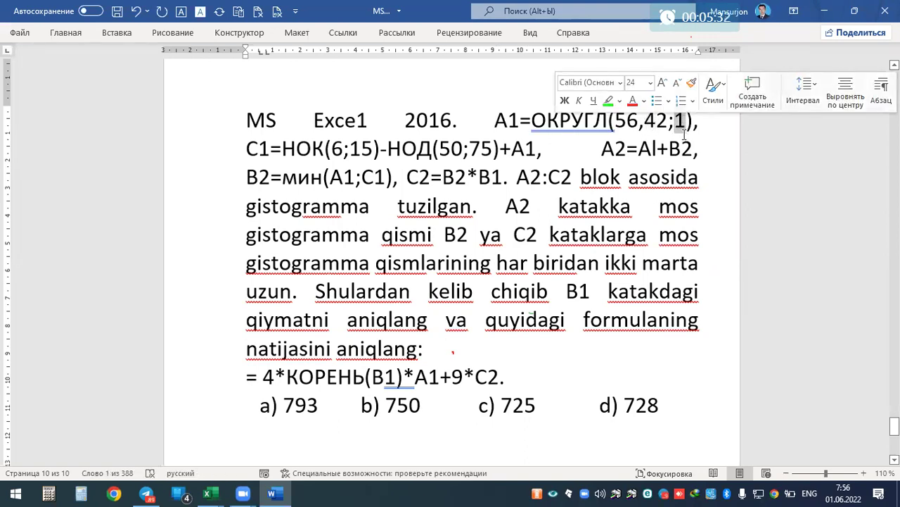
pyautogui.write('2')
pyautogui.press('BackSpace')
pyautogui.write('0')
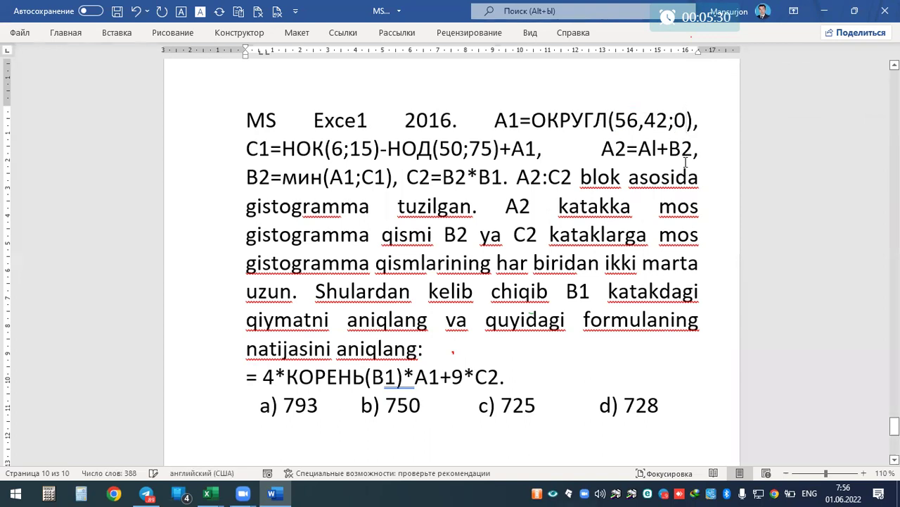
pyautogui.moveTo(495, 121); pyautogui.dragTo(696, 125)
pyautogui.hotkey('ctrl', 'c')
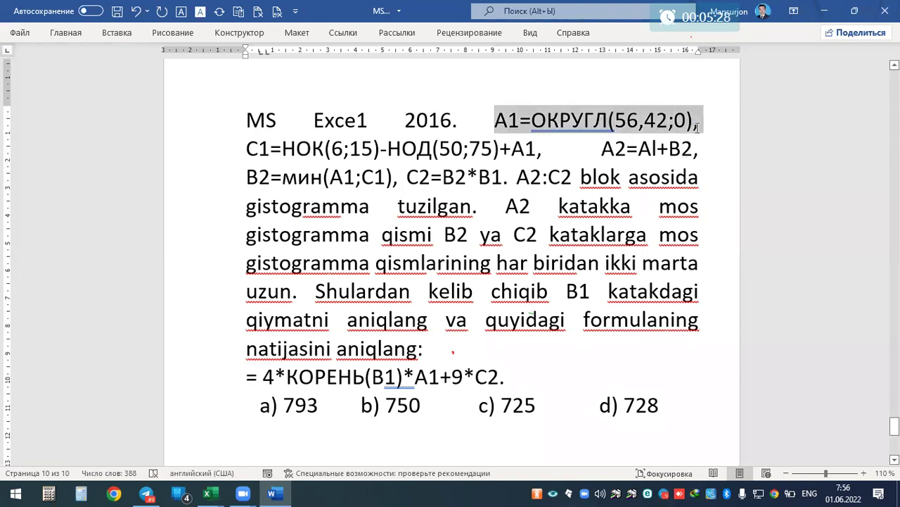
# Step: Paste A1=ОКРУГЛ(56,42;0) below the answer options and write its result = 56
pyautogui.click(345, 428)
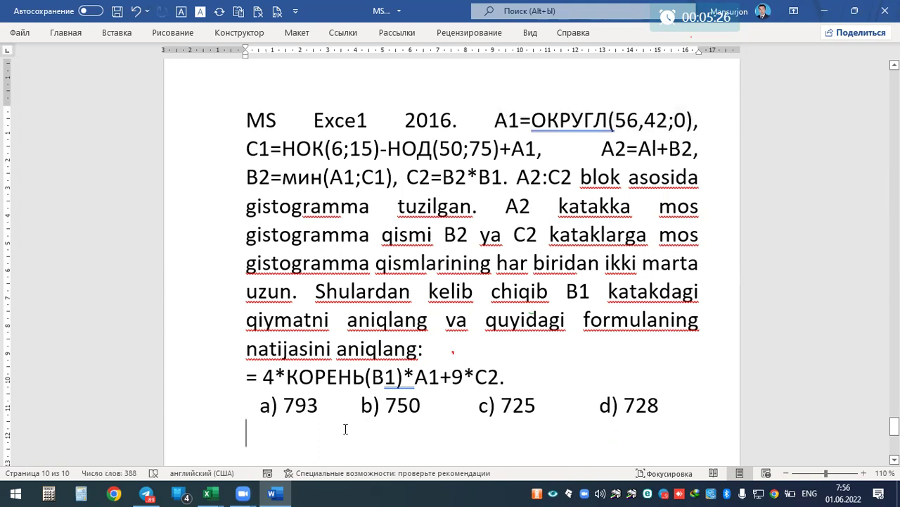
pyautogui.hotkey('ctrl', 'v')
pyautogui.write('= 56')
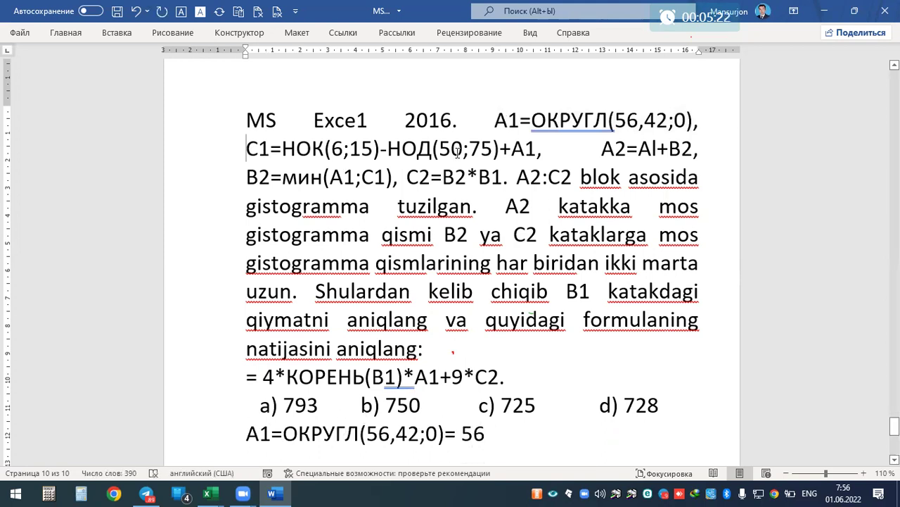
# Step: Add C1=НОК(6;15)-НОД(50;75)+A1 on the next line and evaluate it as =30+25
pyautogui.moveTo(246, 147); pyautogui.dragTo(534, 148)
pyautogui.hotkey('ctrl', 'c')
pyautogui.hotkey('ctrl', 'End')
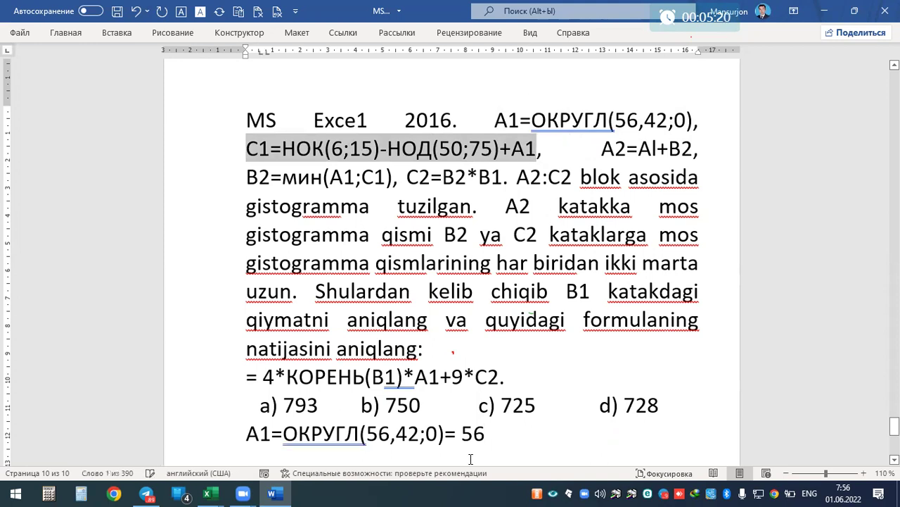
pyautogui.press('Return')
pyautogui.hotkey('ctrl', 'v')
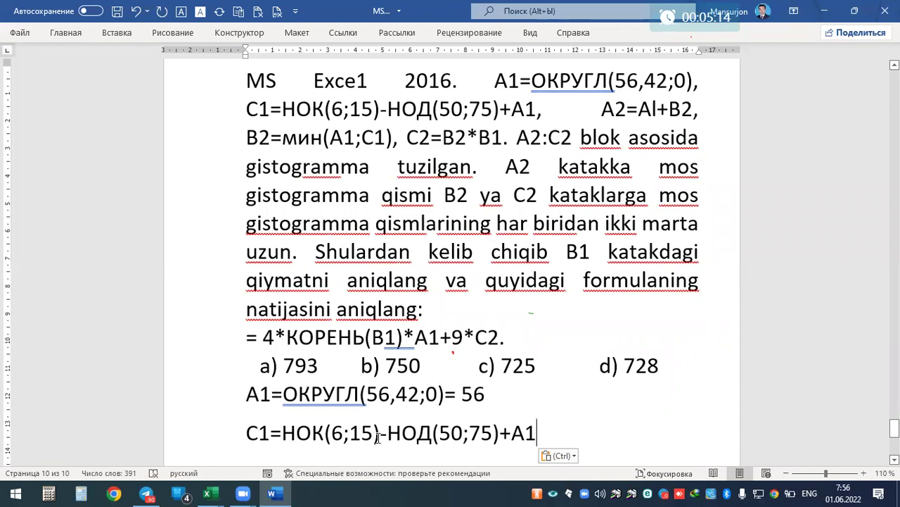
pyautogui.moveTo(373, 432)
pyautogui.mouseDown()
pyautogui.moveTo(326, 426)
pyautogui.moveTo(334, 431)
pyautogui.mouseUp()
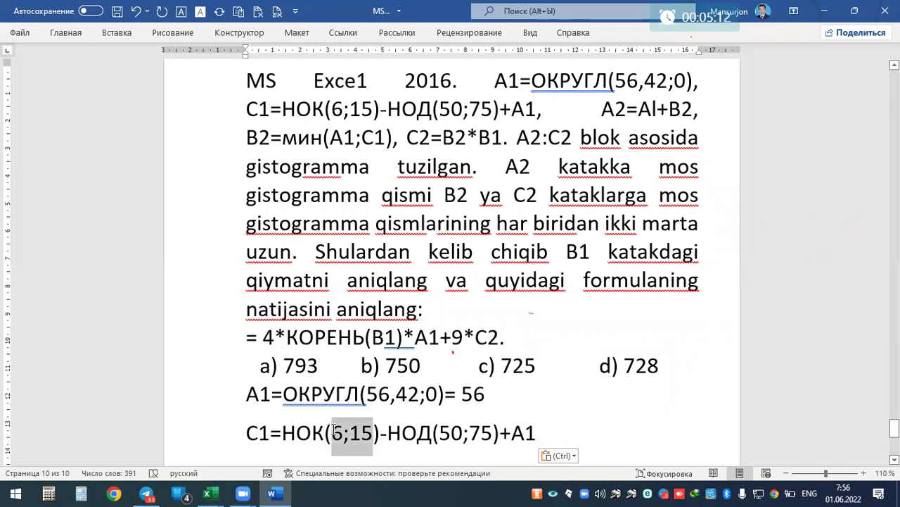
pyautogui.click(536, 433)
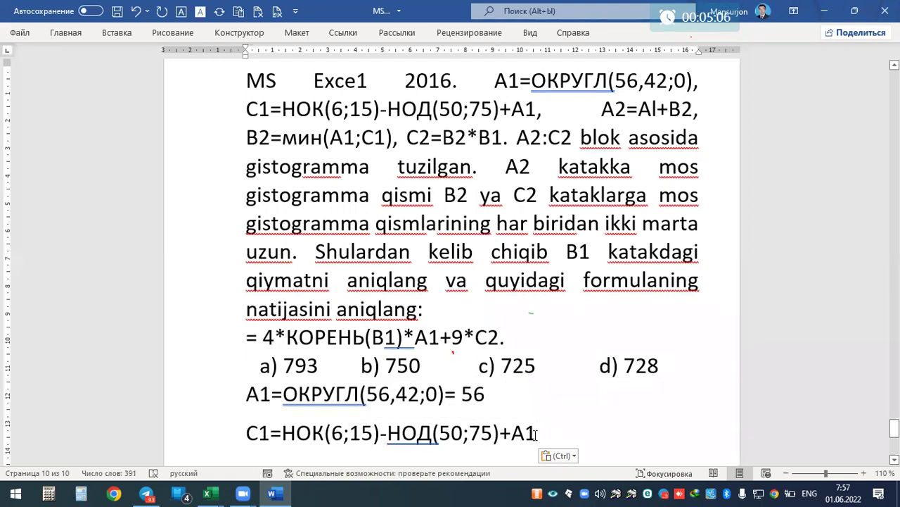
pyautogui.write('=')
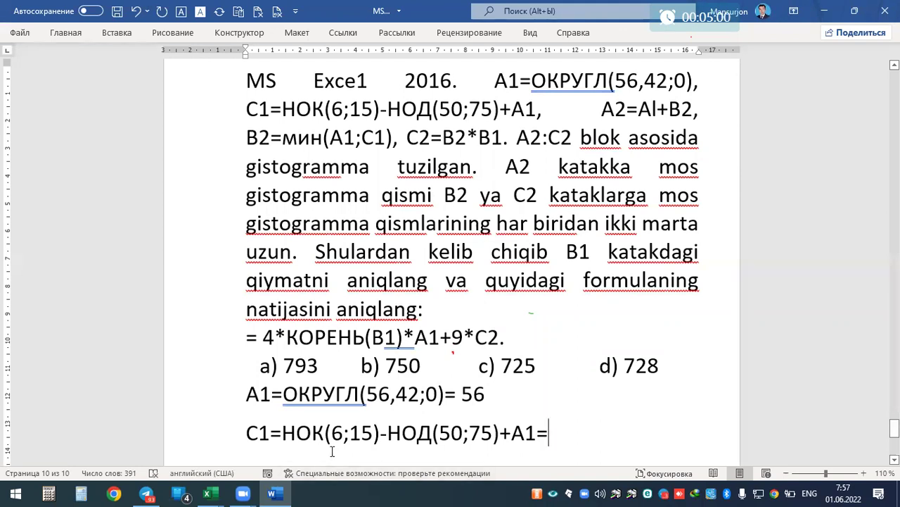
pyautogui.moveTo(312, 433); pyautogui.dragTo(325, 432)
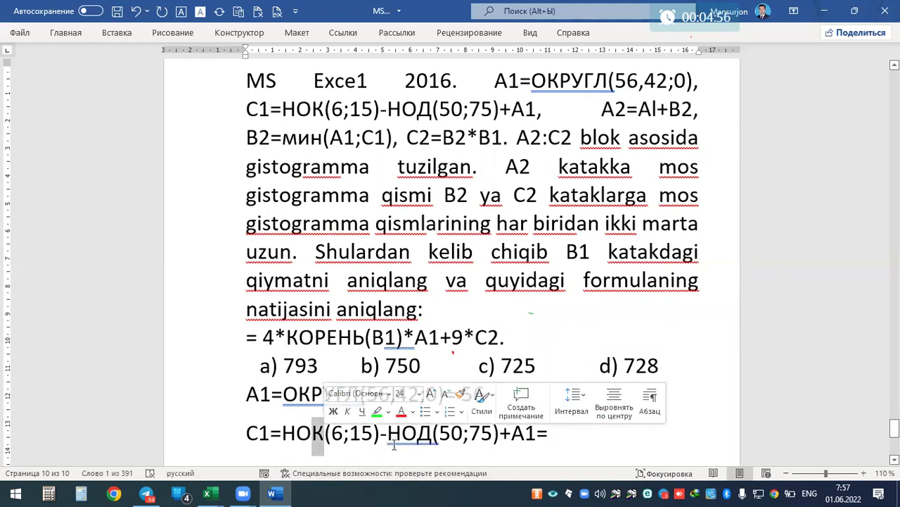
pyautogui.moveTo(418, 434); pyautogui.dragTo(430, 433)
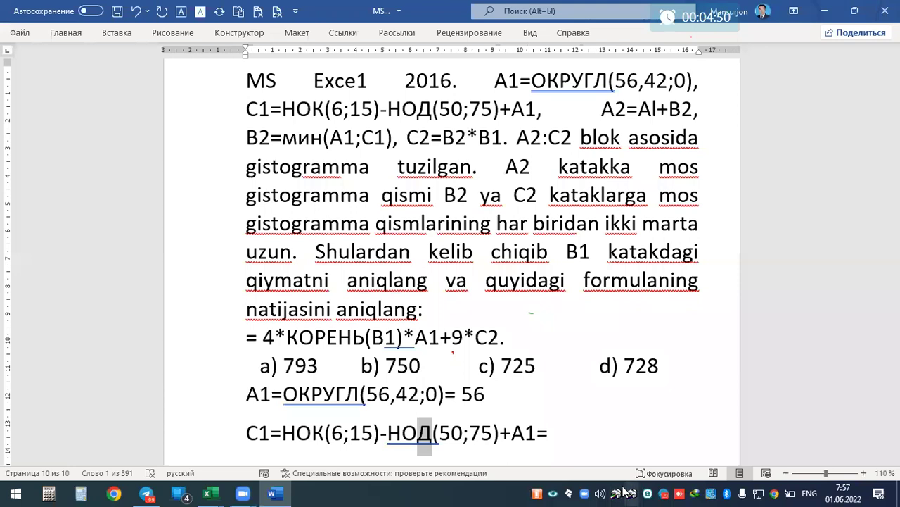
pyautogui.click(565, 437)
pyautogui.write('30')
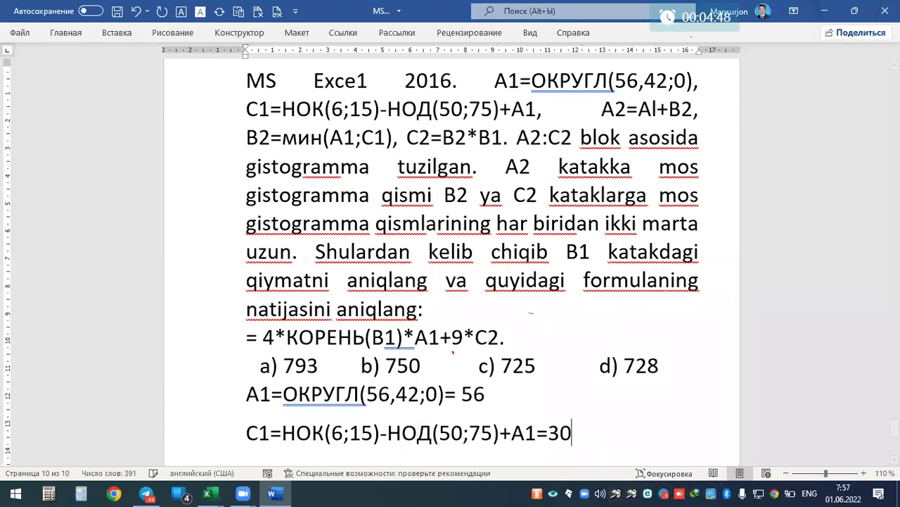
pyautogui.write('+')
pyautogui.write('25')
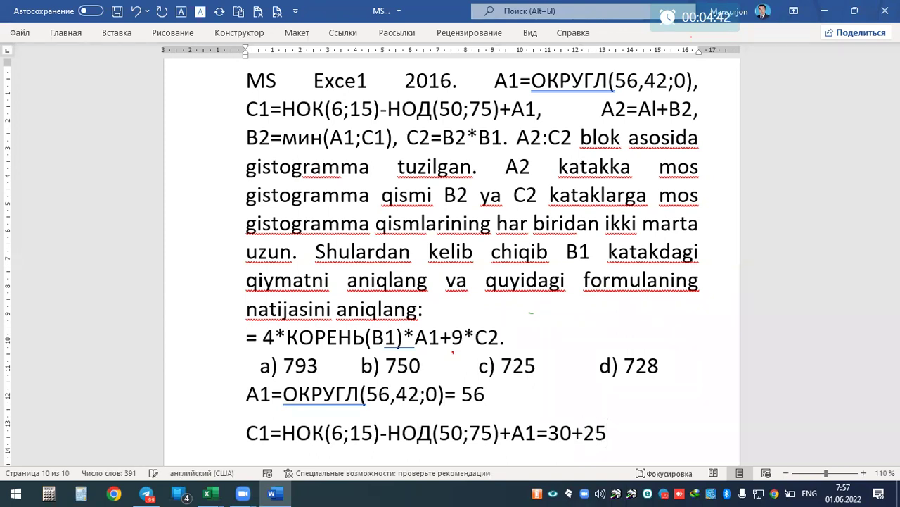
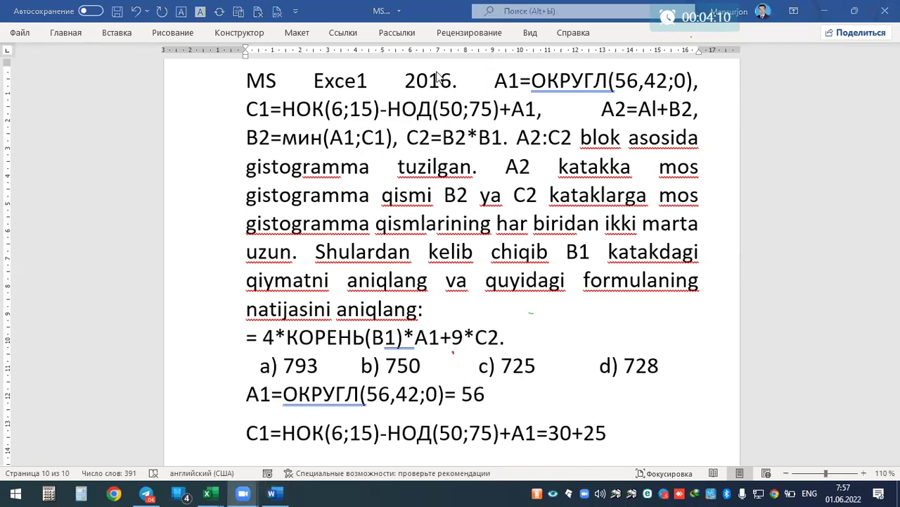
# Step: Select НОД(50;75) in the C1 formula and switch to the Книга2 Excel workbook
pyautogui.scroll(-1, 611, 361)
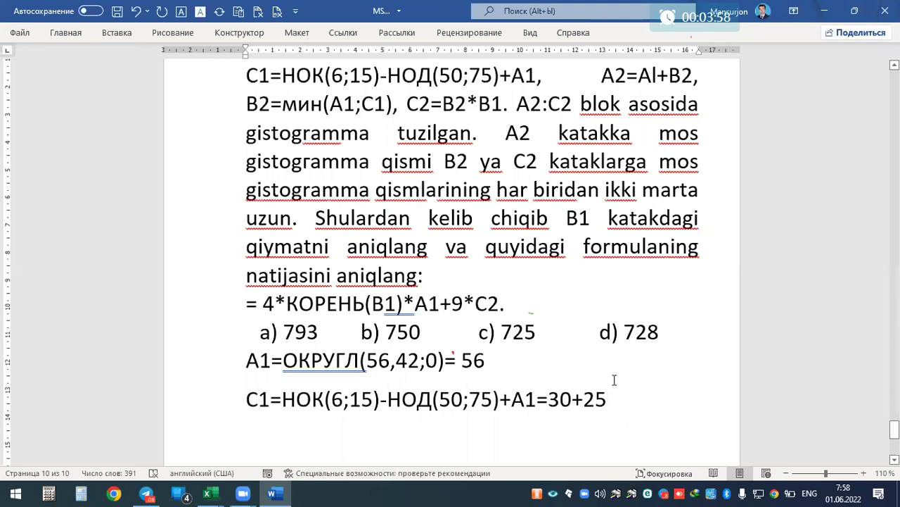
pyautogui.click(384, 400)
pyautogui.moveTo(389, 401); pyautogui.dragTo(500, 399)
pyautogui.hotkey('ctrl', 'c')
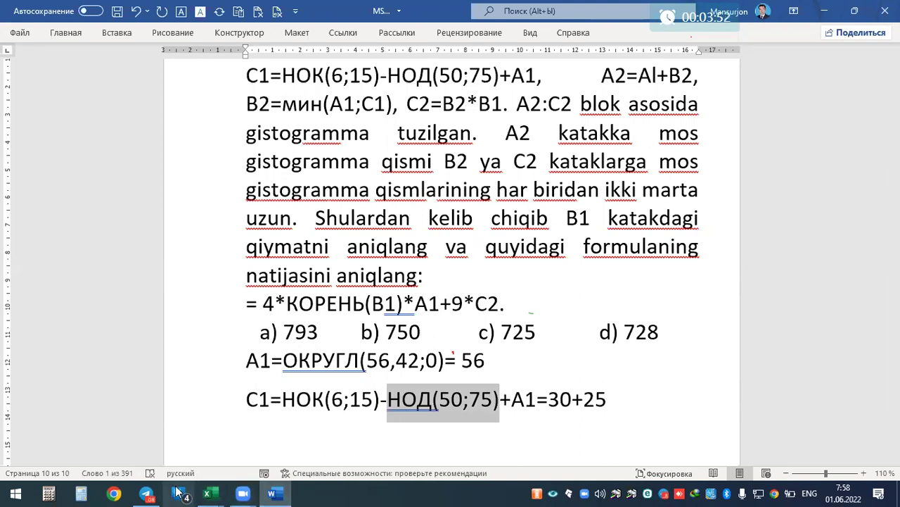
pyautogui.moveTo(259, 493)
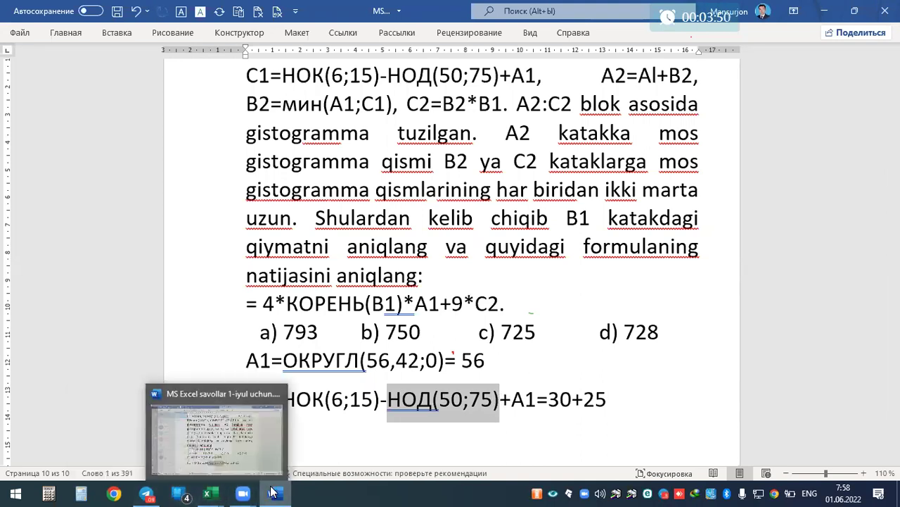
pyautogui.moveTo(208, 493)
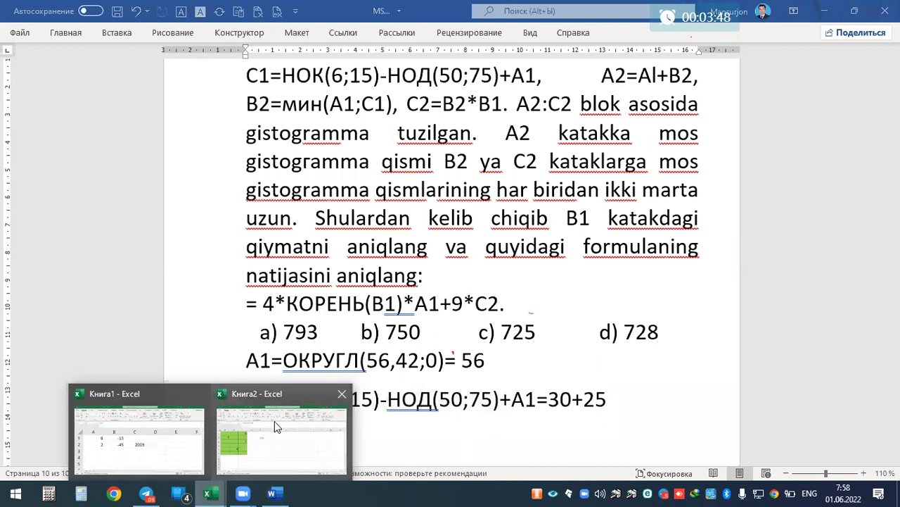
pyautogui.click(274, 423)
# Step: Enter the formula =НОД(50;75) in cell F4
pyautogui.click(351, 263)
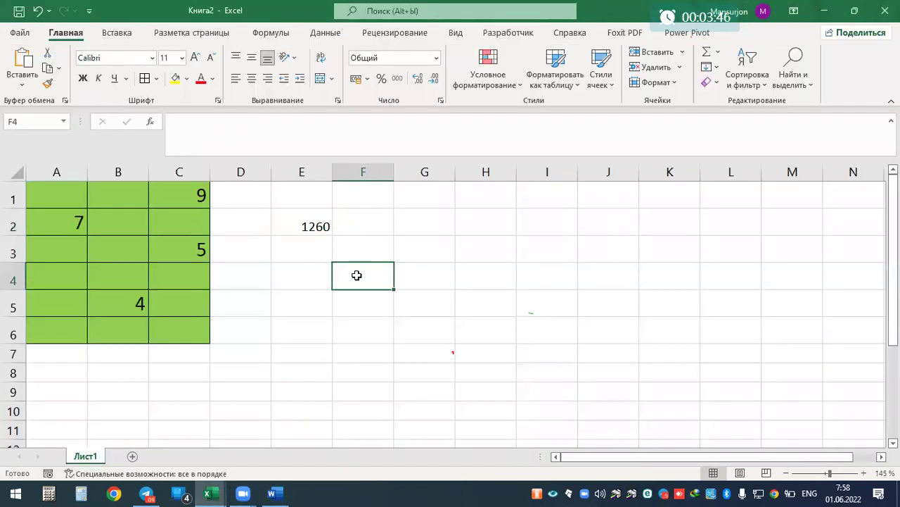
pyautogui.doubleClick(355, 275)
pyautogui.hotkey('ctrl', 'v')
pyautogui.click(335, 281)
pyautogui.write('=')
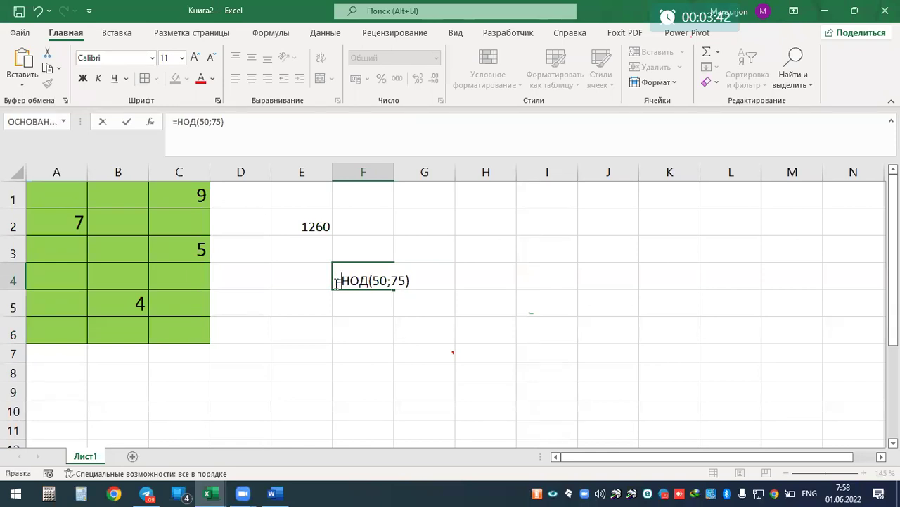
pyautogui.press('Return')
pyautogui.click(382, 280)
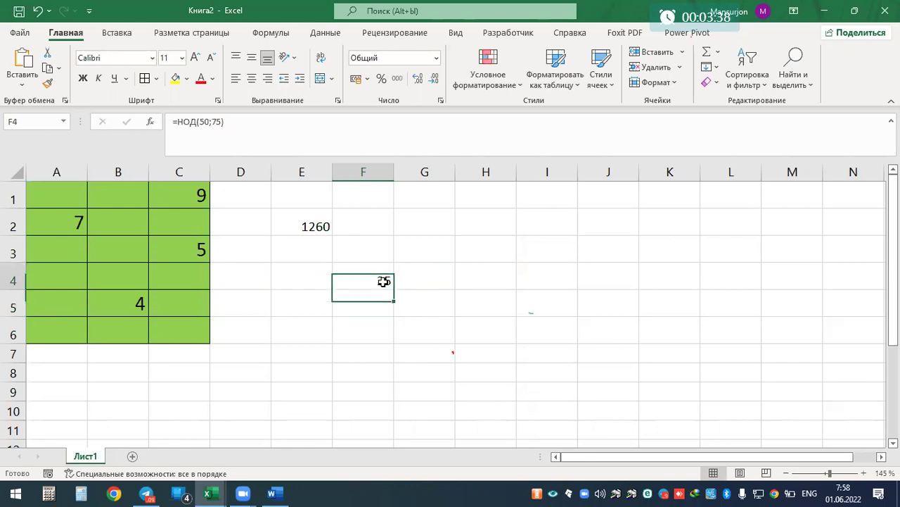
# Step: Enlarge F4's text to 36 points and confirm it shows the result 25
pyautogui.click(194, 59)
pyautogui.click(194, 59)
pyautogui.click(194, 59)
pyautogui.click(194, 59)
pyautogui.click(194, 60)
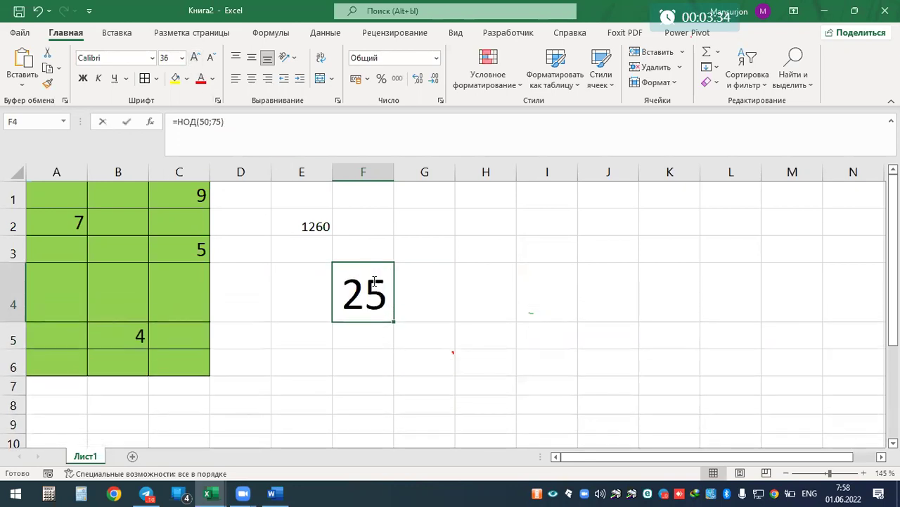
pyautogui.doubleClick(351, 295)
pyautogui.moveTo(558, 294); pyautogui.dragTo(601, 293)
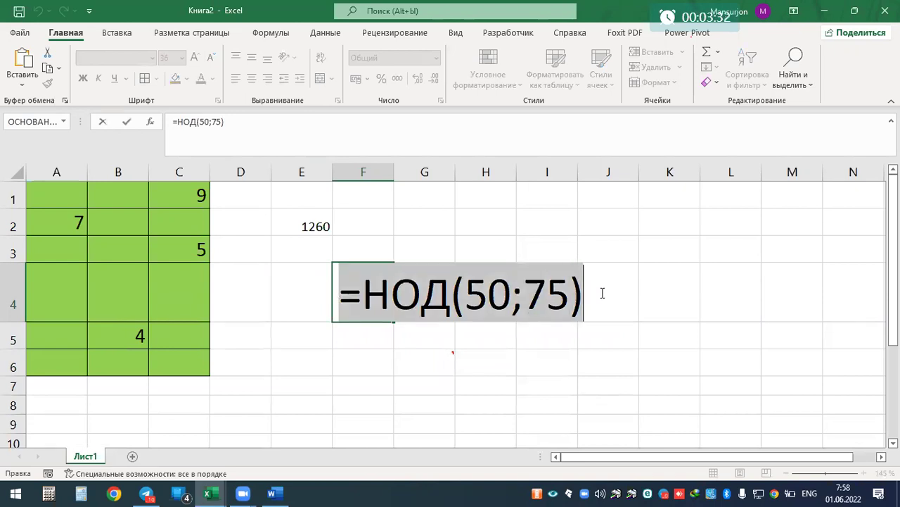
pyautogui.press('Return')
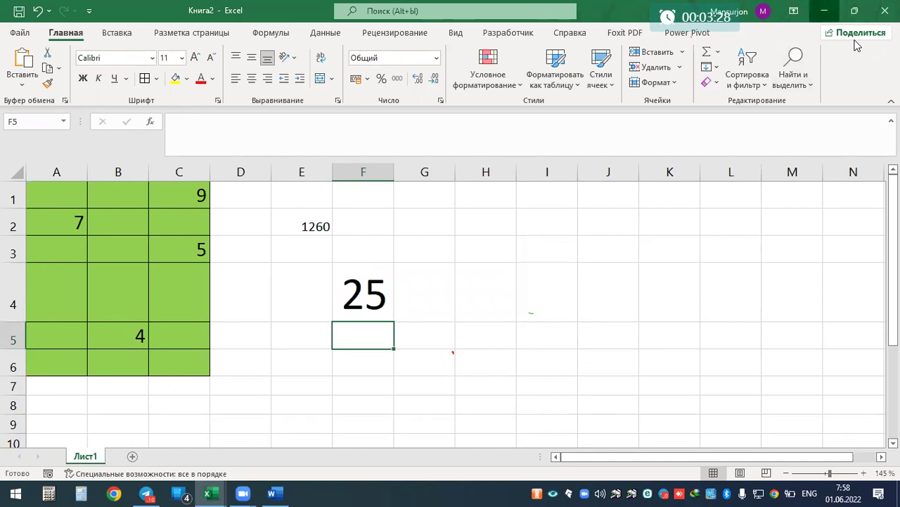
# Step: Return to Word at the end of the C1 line with English input
pyautogui.click(825, 11)
pyautogui.rightClick(667, 16)
pyautogui.click(748, 90)
pyautogui.click(623, 415)
pyautogui.hotkey('alt', 'shift')
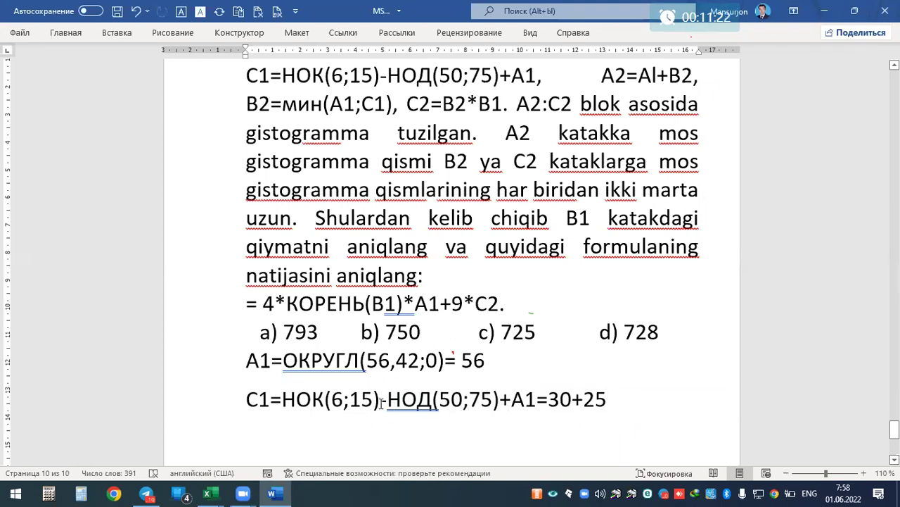
# Step: Extend the C1 working to 30-25+56 = 61, changing the plus before 25 to minus
pyautogui.moveTo(538, 401); pyautogui.dragTo(500, 399)
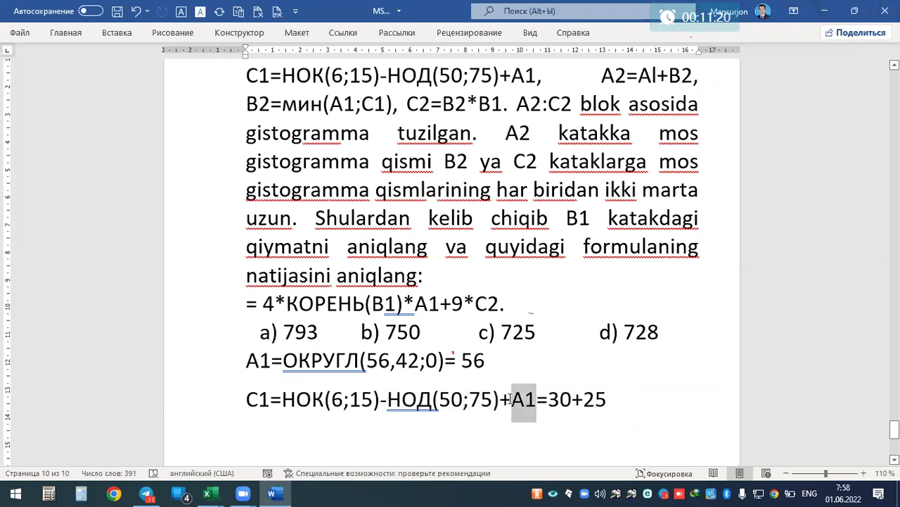
pyautogui.scroll(3, 530, 312)
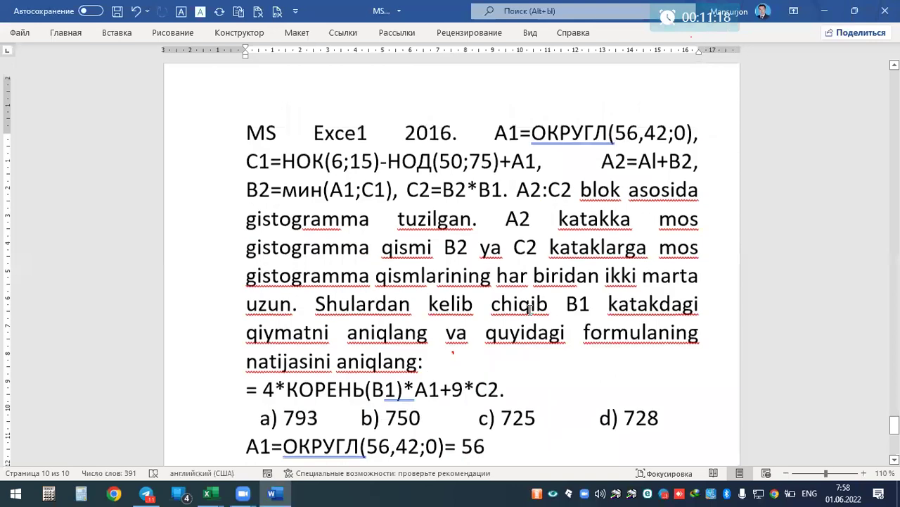
pyautogui.scroll(-4, 531, 312)
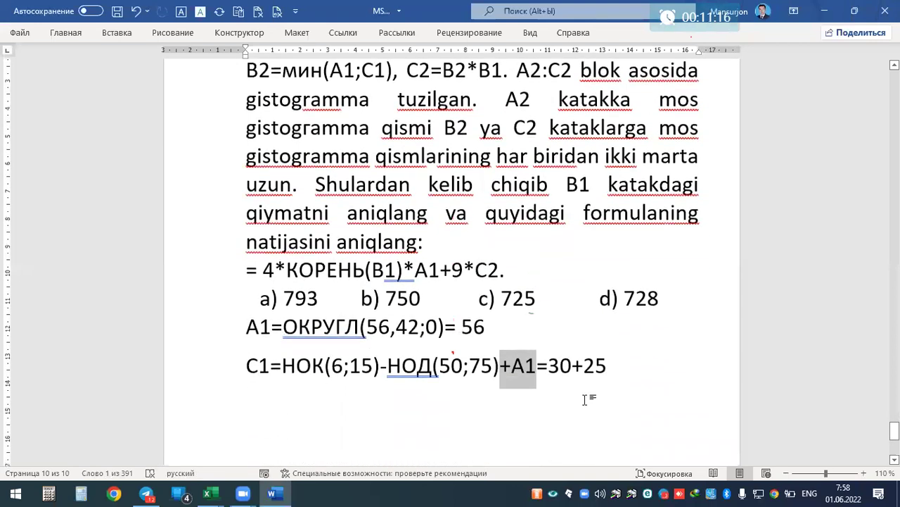
pyautogui.click(609, 366)
pyautogui.write('+56 ')
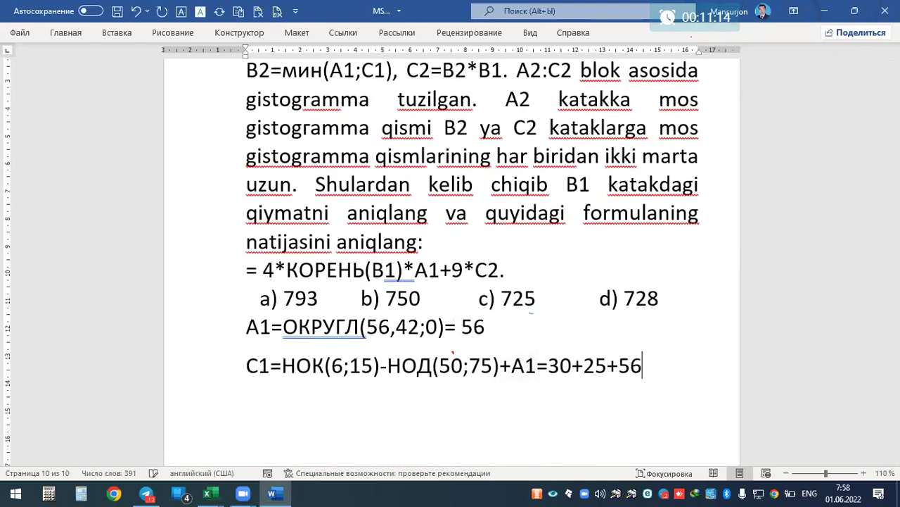
pyautogui.write('=')
pyautogui.write(' 1')
pyautogui.doubleClick(571, 365)
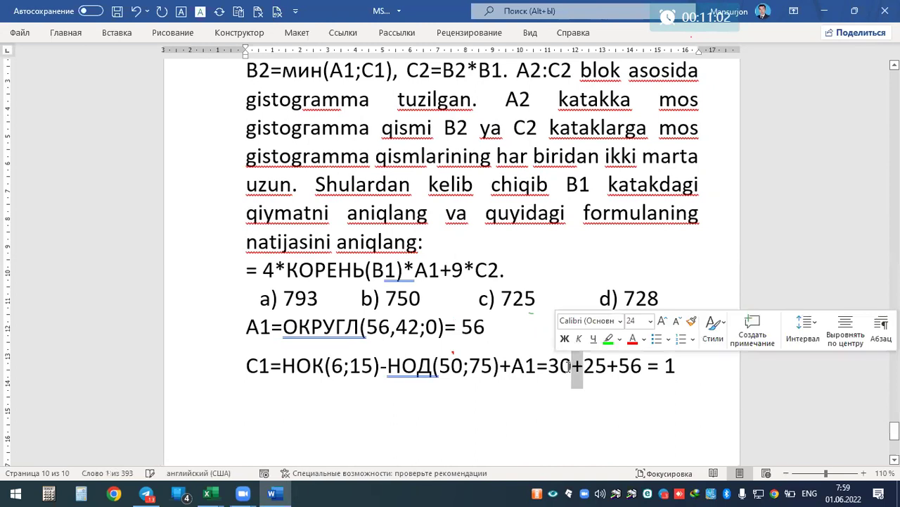
pyautogui.write('-')
pyautogui.doubleClick(664, 365)
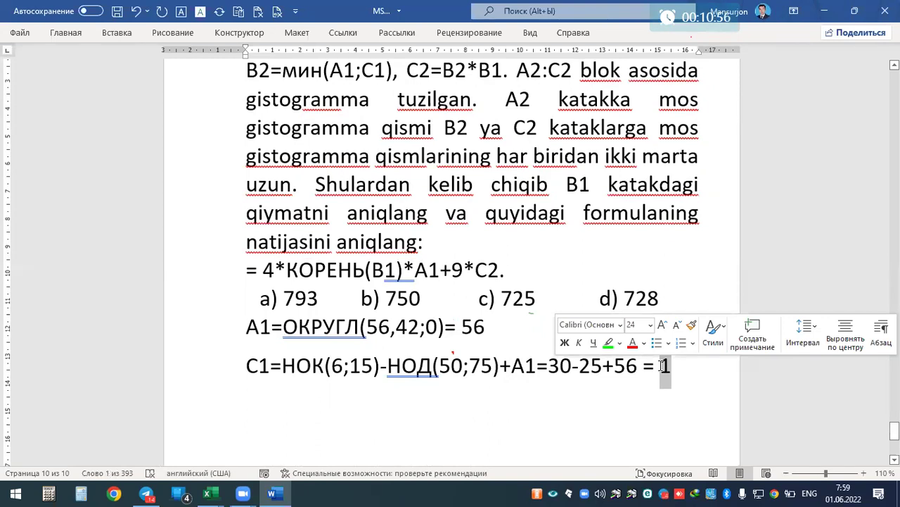
pyautogui.write('61')
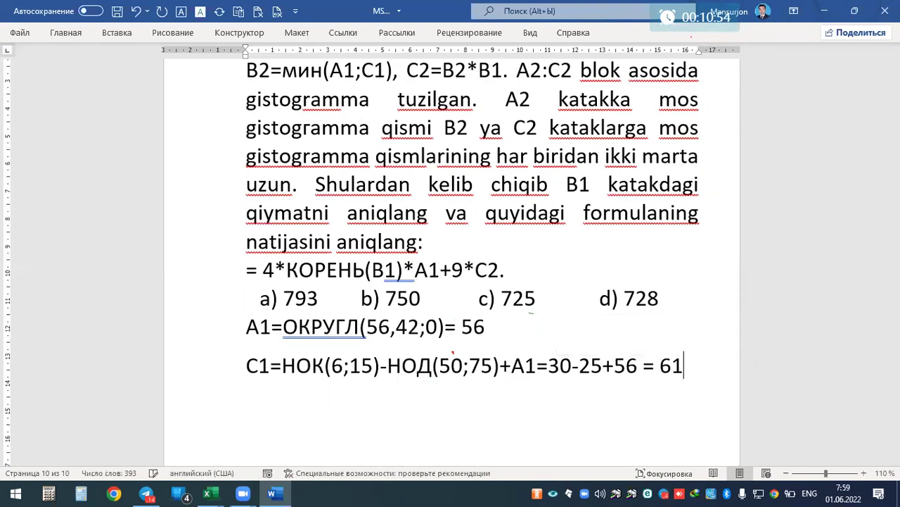
# Step: Correct Al to A1 in the question and copy A2=A1+B2 onto a new line below C1
pyautogui.scroll(1, 478, 128)
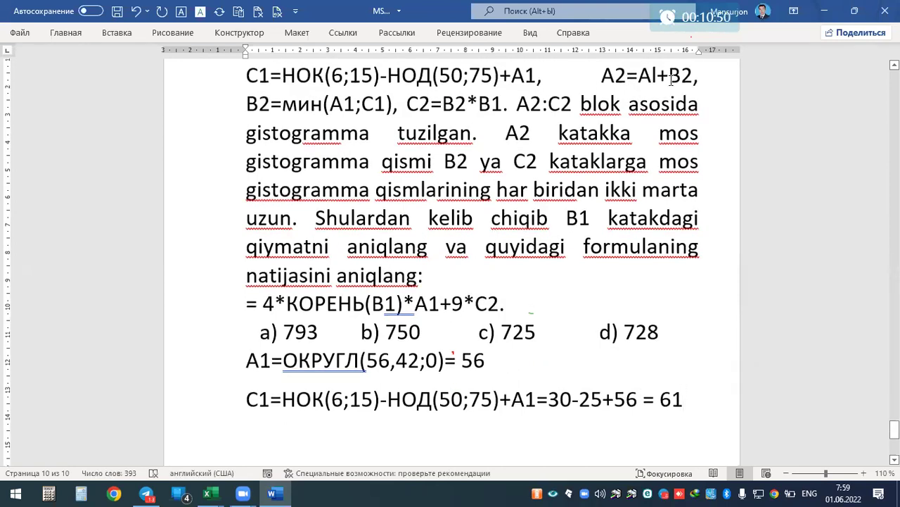
pyautogui.scroll(1, 451, 124)
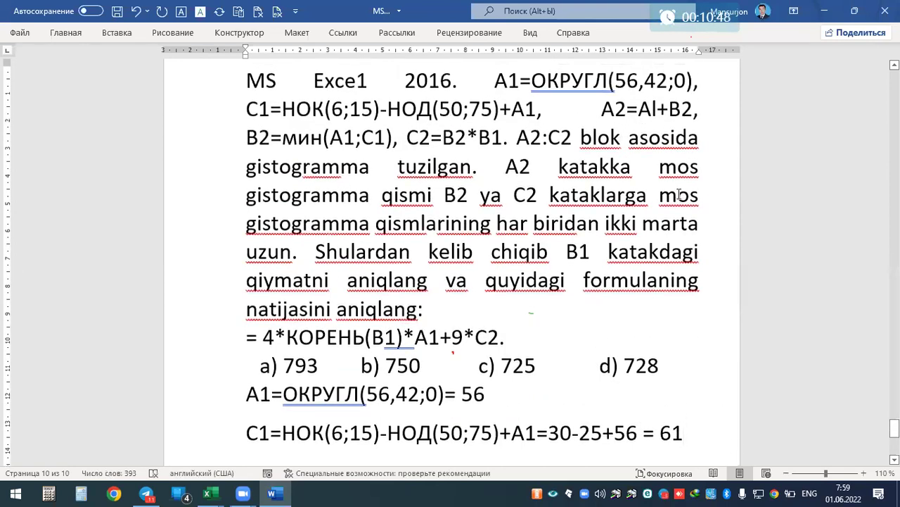
pyautogui.moveTo(654, 109); pyautogui.dragTo(595, 109)
pyautogui.write('1')
pyautogui.hotkey('ctrl', 'c')
pyautogui.click(688, 433)
pyautogui.press('Return')
pyautogui.hotkey('ctrl', 'v')
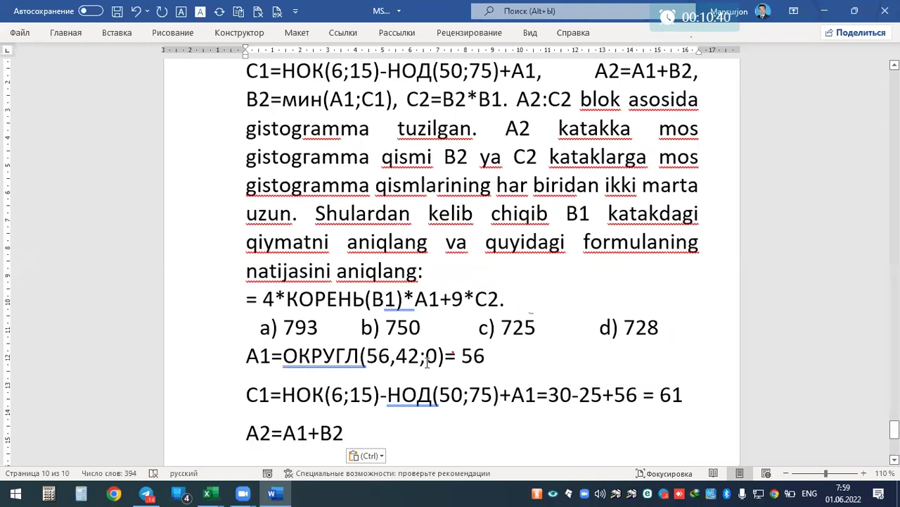
# Step: Add the working line B2=мин(A1;C1) = 56 below A2=A1+B2
pyautogui.scroll(2, 378, 210)
pyautogui.moveTo(256, 167); pyautogui.dragTo(392, 166)
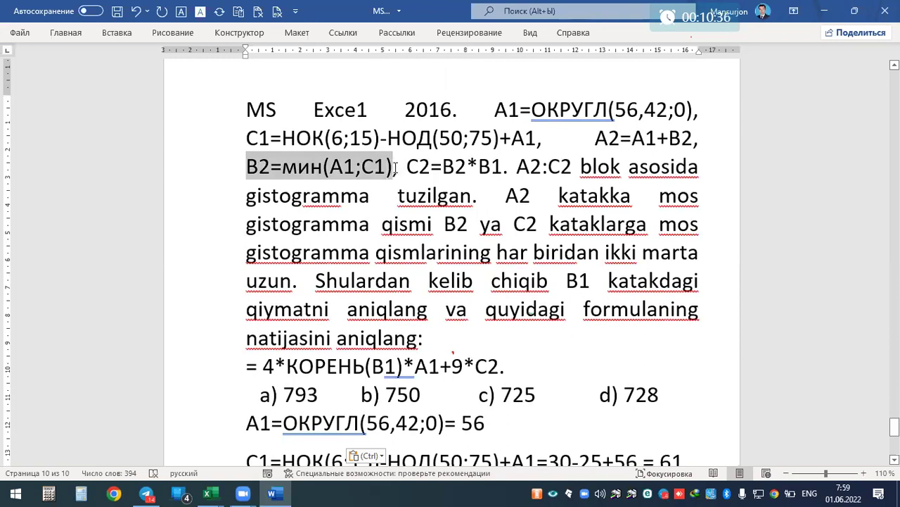
pyautogui.scroll(-1, 375, 383)
pyautogui.hotkey('ctrl', 'c')
pyautogui.click(369, 433)
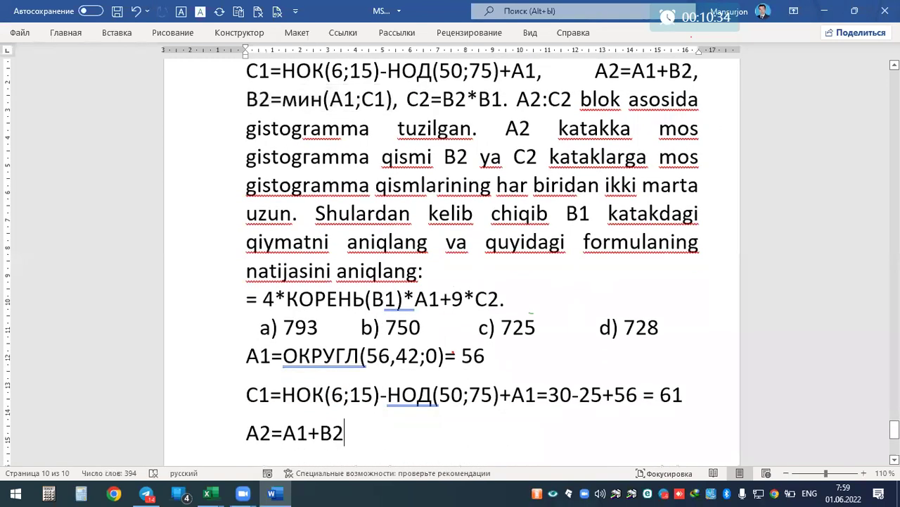
pyautogui.press('Return')
pyautogui.hotkey('ctrl', 'v')
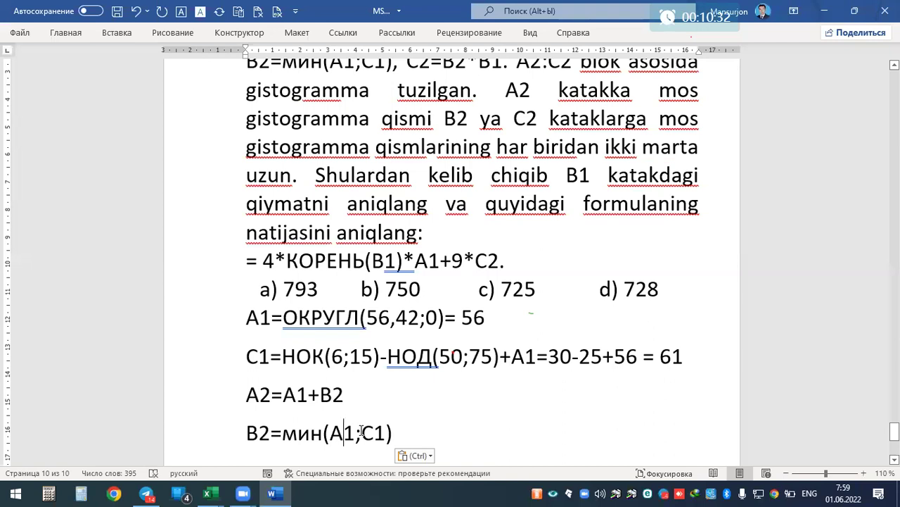
pyautogui.moveTo(330, 432); pyautogui.dragTo(386, 433)
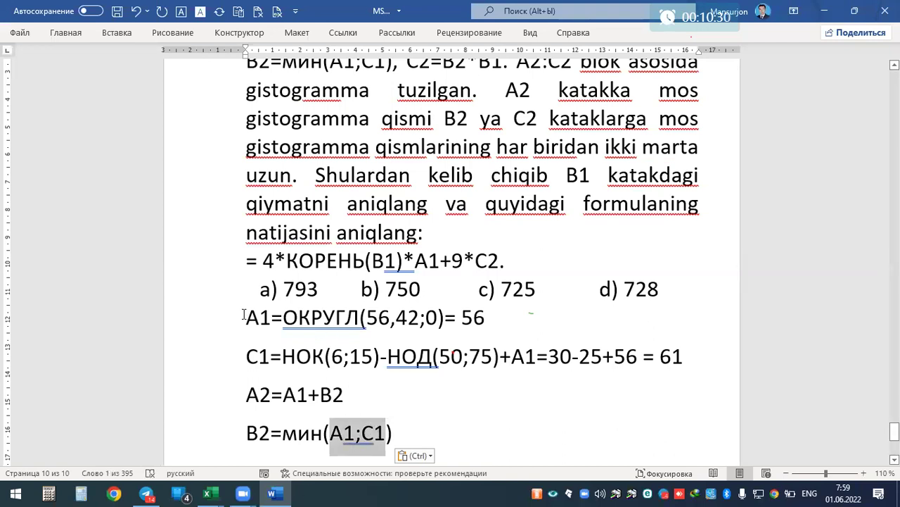
pyautogui.moveTo(245, 315); pyautogui.dragTo(718, 360)
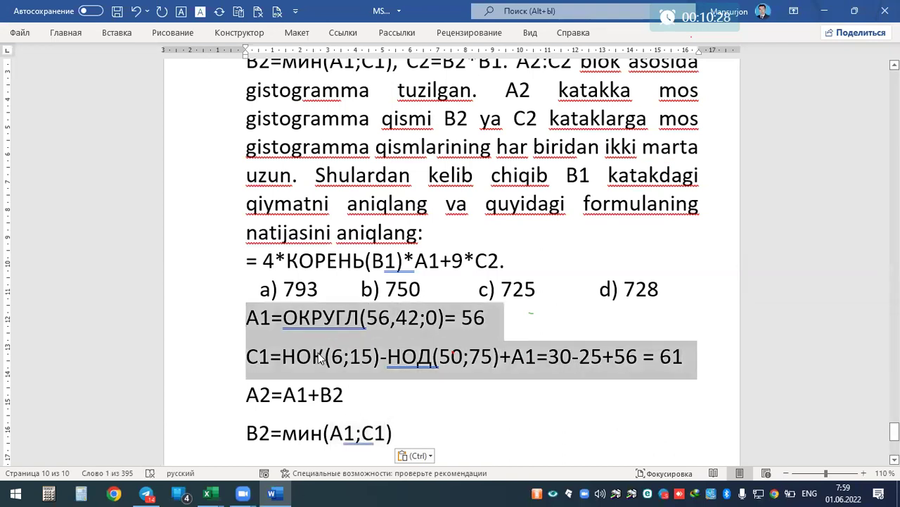
pyautogui.click(399, 435)
pyautogui.write('= 56')
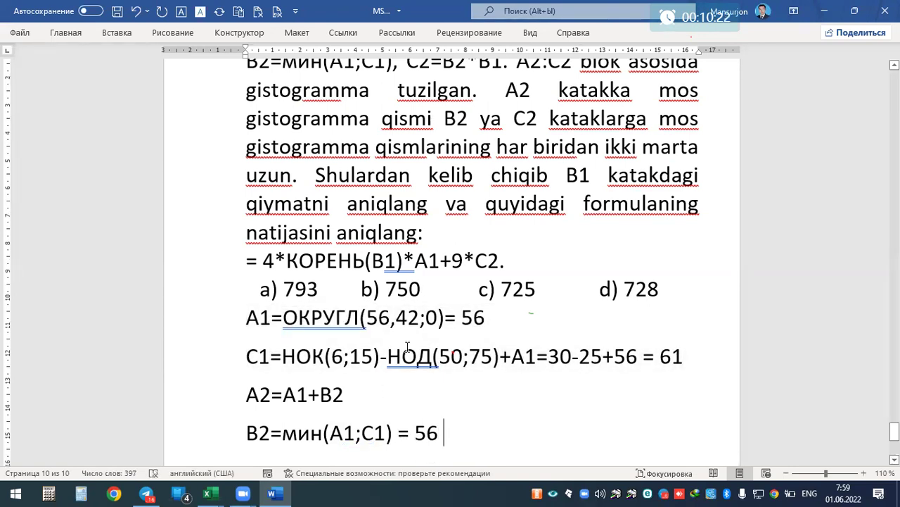
pyautogui.scroll(-2, 316, 359)
# Step: Move the А2=А1+В2 line below the В2 line
pyautogui.click(223, 328)
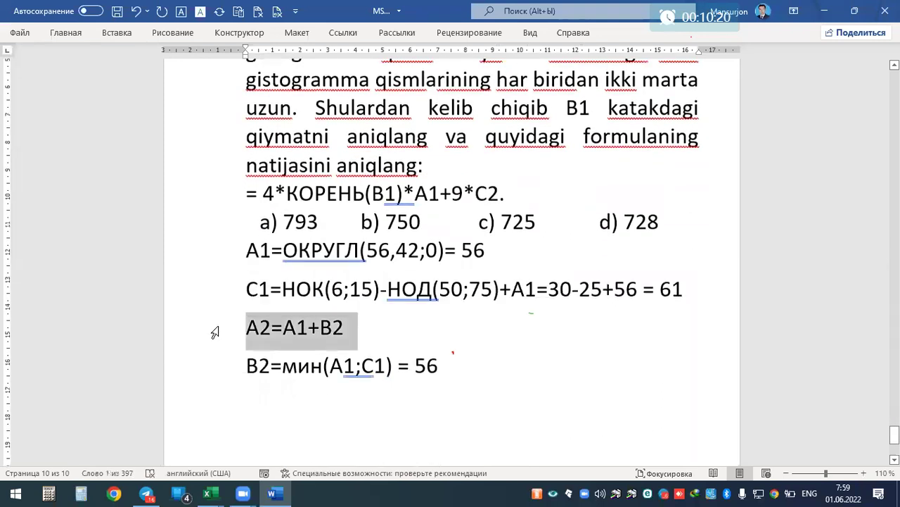
pyautogui.press('Delete')
pyautogui.hotkey('ctrl', 'z')
pyautogui.hotkey('ctrl', 'z')
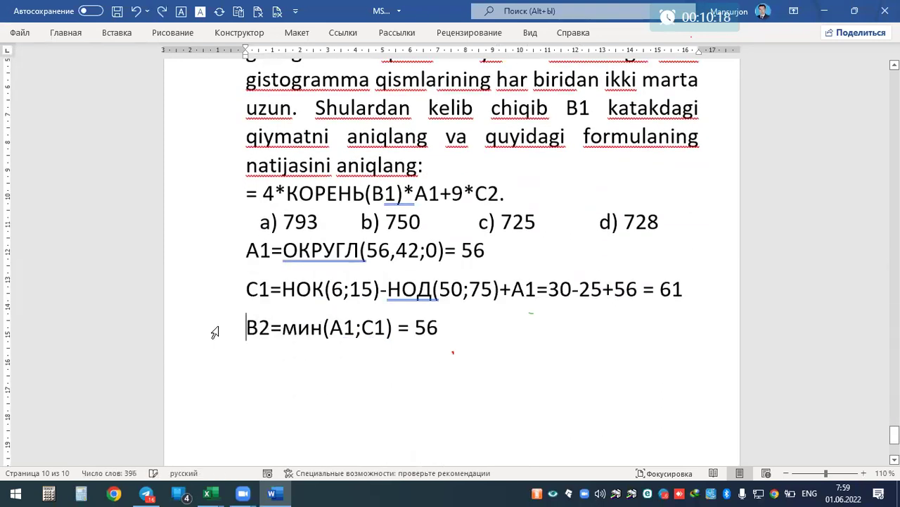
pyautogui.press('Right')
pyautogui.press('Right')
pyautogui.press('Right')
pyautogui.press('Right')
pyautogui.press('Right')
pyautogui.press('Right')
pyautogui.press('Right')
pyautogui.press('Right')
pyautogui.press('Right')
pyautogui.press('Right')
pyautogui.press('Right')
pyautogui.press('Return')
pyautogui.hotkey('ctrl', 'v')
# Step: Copy С2=В2*В1 from the problem onto a new line below А2
pyautogui.scroll(3, 614, 123)
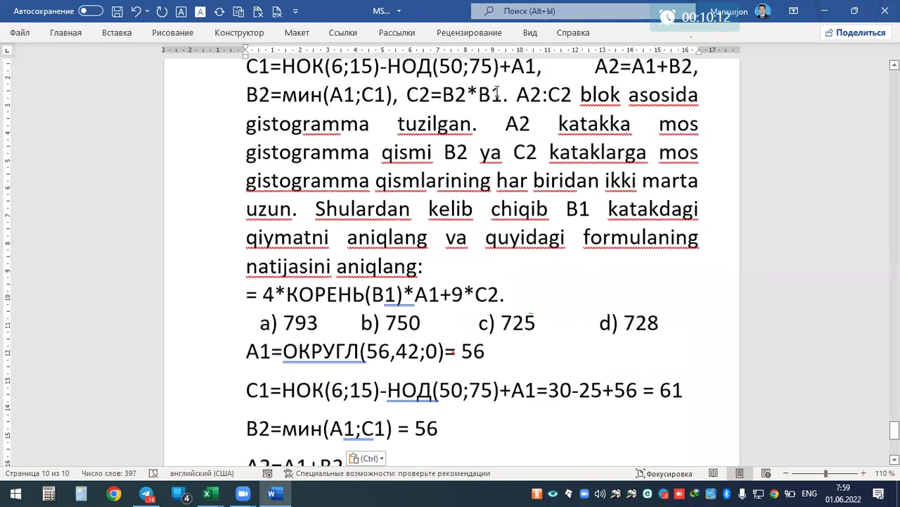
pyautogui.scroll(1, 496, 92)
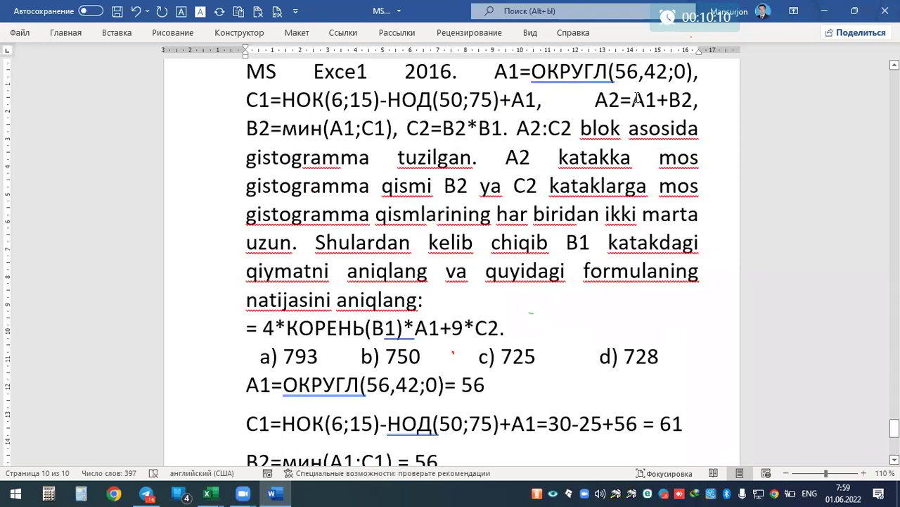
pyautogui.moveTo(504, 128); pyautogui.dragTo(406, 128)
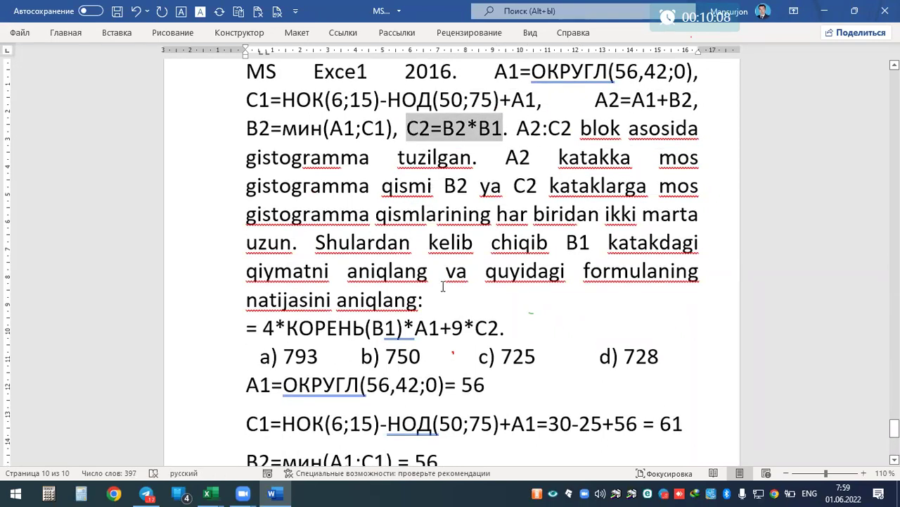
pyautogui.scroll(-2, 394, 408)
pyautogui.click(373, 432)
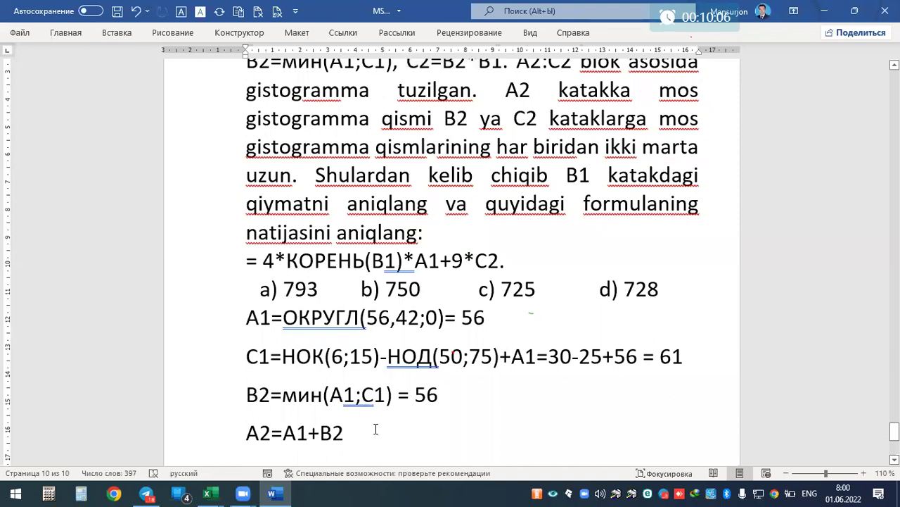
pyautogui.press('Return')
pyautogui.hotkey('ctrl', 'v')
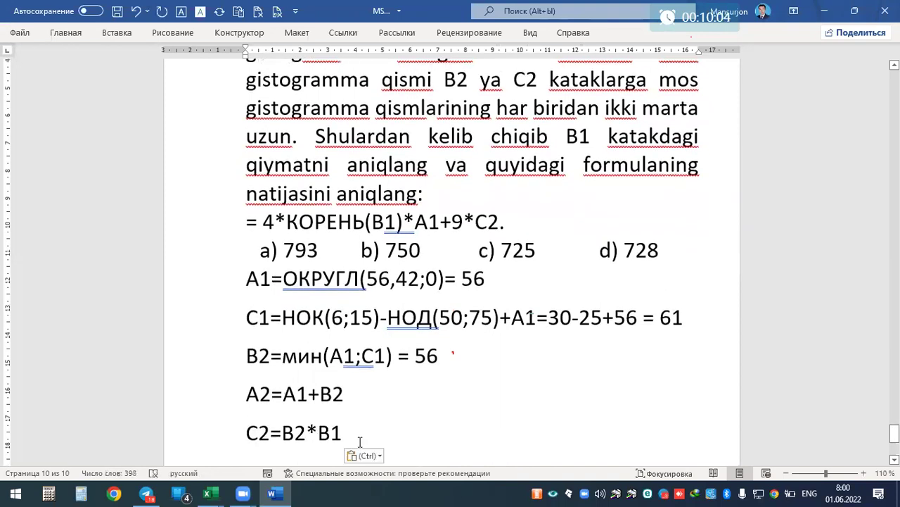
# Step: Extend the А2 line with =56+56=112
pyautogui.moveTo(261, 396); pyautogui.dragTo(342, 401)
pyautogui.press('End')
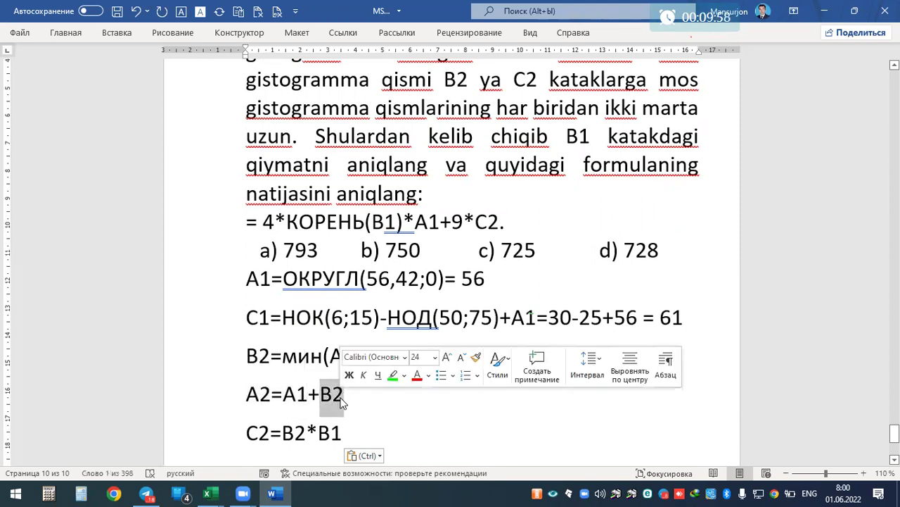
pyautogui.click(344, 396)
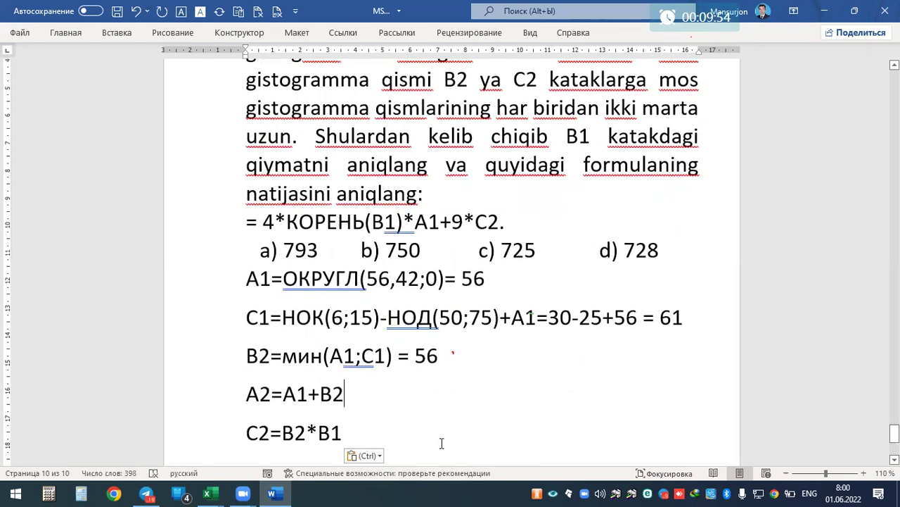
pyautogui.write('=56+56=112')
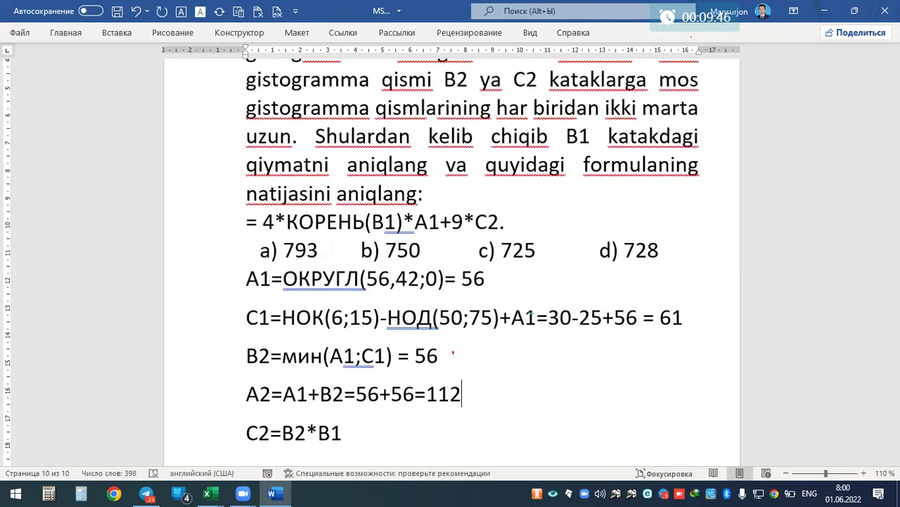
# Step: Remove the stray equals sign after С2=В2*В1
pyautogui.click(342, 431)
pyautogui.write('=')
pyautogui.press('BackSpace')
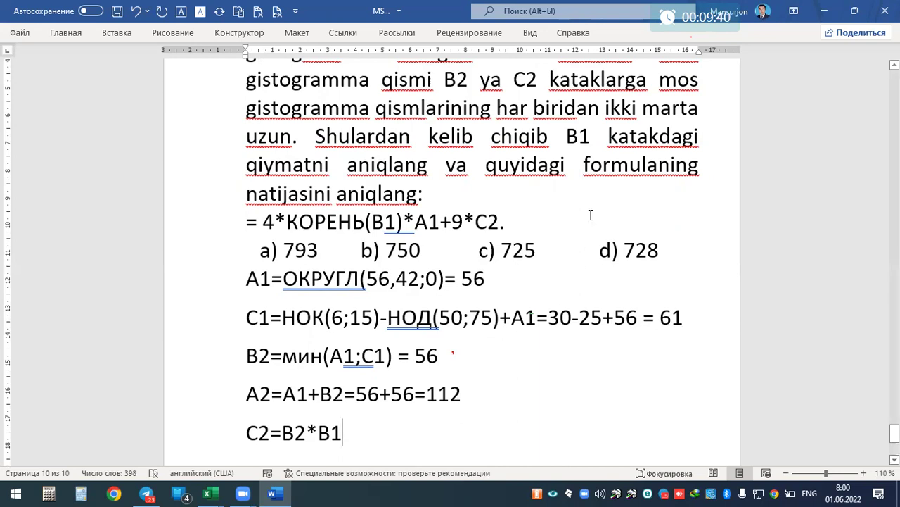
# Step: Highlight the problem's A2:C2 histogram conditions and the request to find B1
pyautogui.scroll(2, 502, 104)
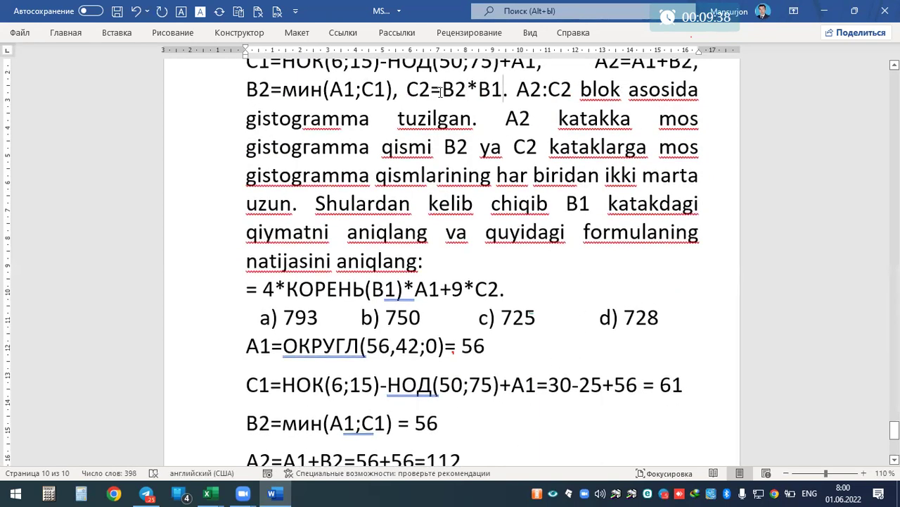
pyautogui.moveTo(504, 90); pyautogui.dragTo(407, 90)
pyautogui.moveTo(517, 89); pyautogui.dragTo(710, 90)
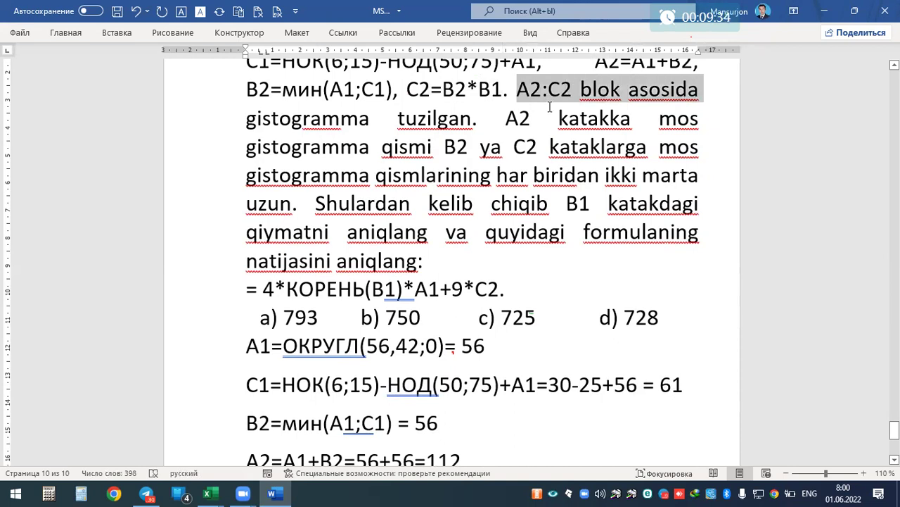
pyautogui.moveTo(549, 107)
pyautogui.mouseDown()
pyautogui.moveTo(506, 123)
pyautogui.moveTo(369, 136)
pyautogui.moveTo(470, 144)
pyautogui.mouseUp()
pyautogui.moveTo(382, 145); pyautogui.dragTo(662, 148)
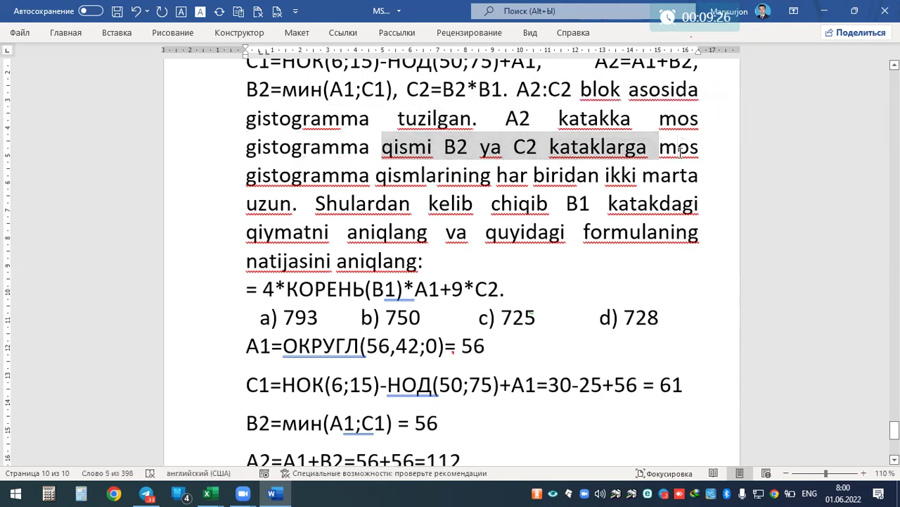
pyautogui.click(378, 149)
pyautogui.moveTo(292, 175); pyautogui.dragTo(694, 180)
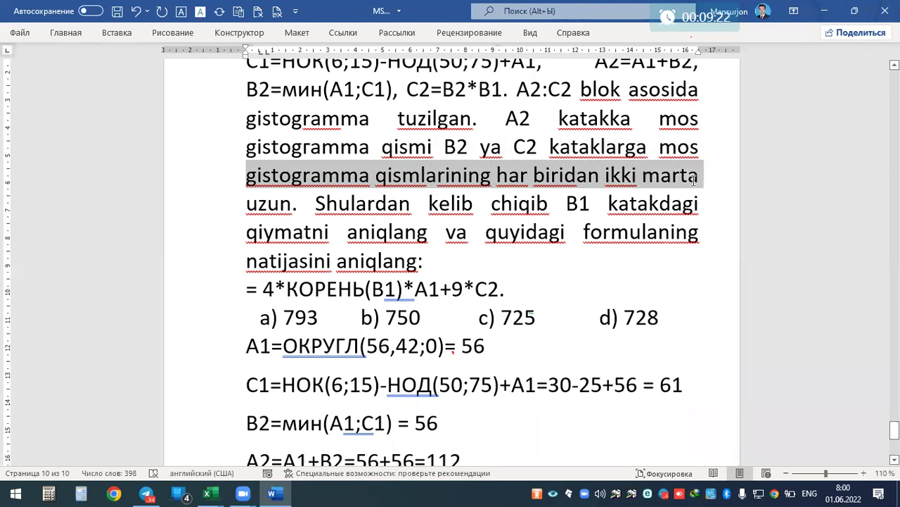
pyautogui.moveTo(315, 204); pyautogui.dragTo(700, 204)
pyautogui.moveTo(325, 204)
pyautogui.mouseDown()
pyautogui.moveTo(440, 233)
pyautogui.moveTo(469, 272)
pyautogui.moveTo(536, 294)
pyautogui.mouseUp()
# Step: Insert a blank line below the 4*КОРЕНЬ formula
pyautogui.click(536, 294)
pyautogui.press('Return')
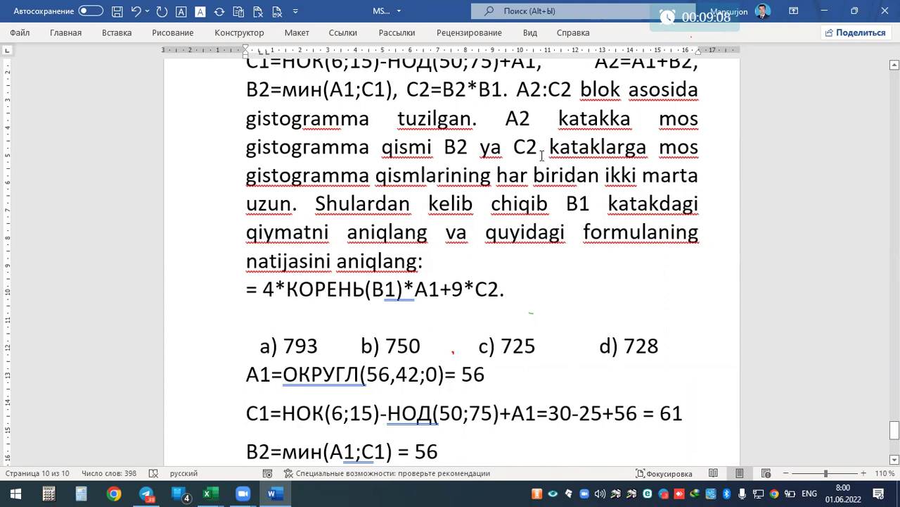
pyautogui.scroll(-2, 495, 353)
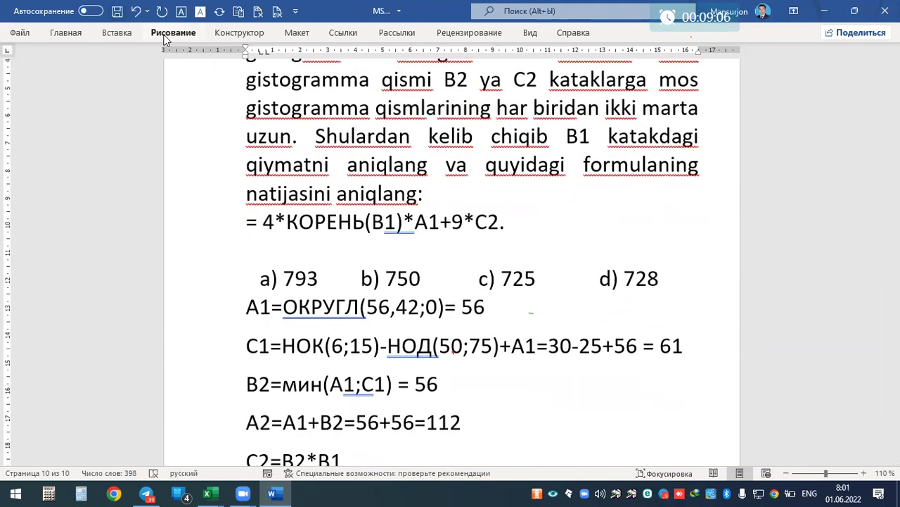
# Step: Draw three blue bars beside the 4*КОРЕНЬ formula, the first twice as tall
pyautogui.click(166, 36)
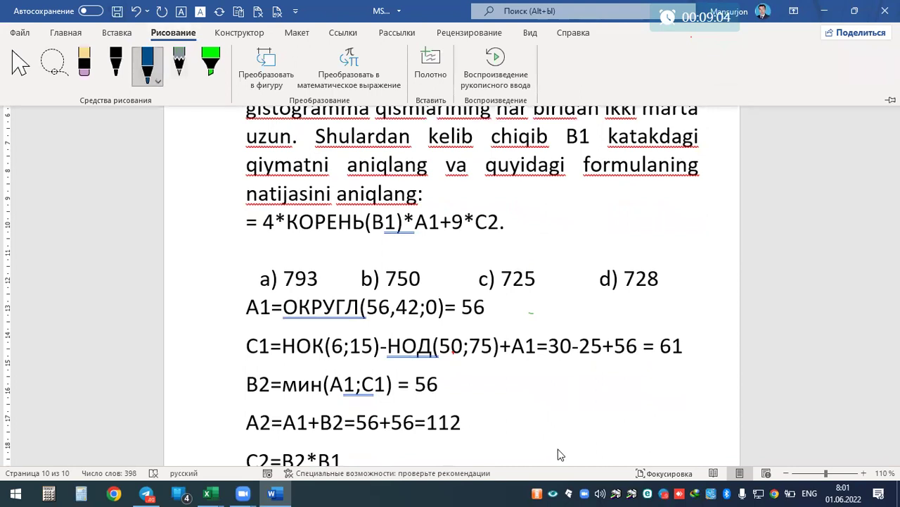
pyautogui.scroll(1, 571, 330)
pyautogui.scroll(3, 568, 281)
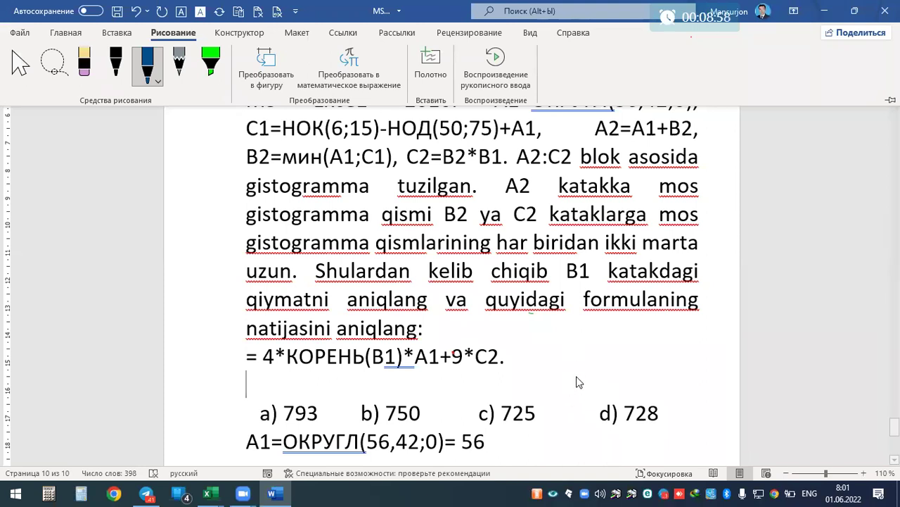
pyautogui.moveTo(574, 322); pyautogui.dragTo(574, 387)
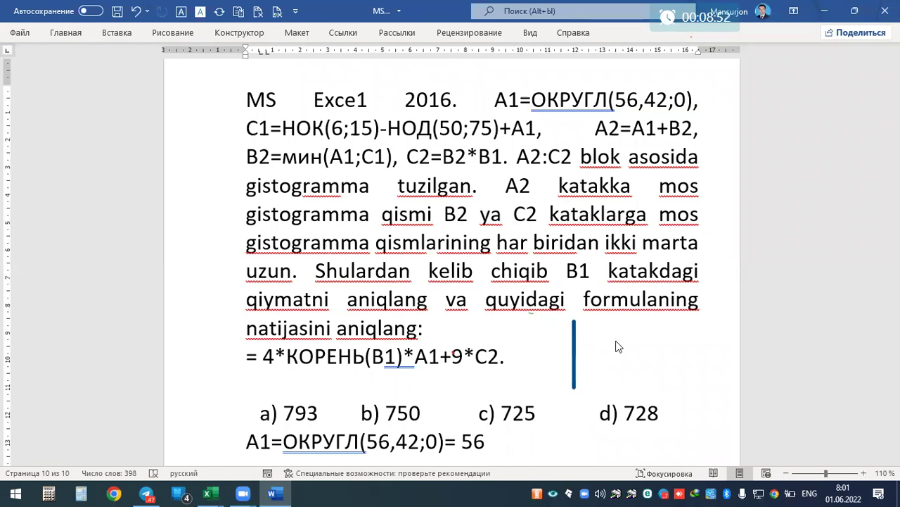
pyautogui.moveTo(617, 346); pyautogui.dragTo(619, 391)
pyautogui.moveTo(615, 346); pyautogui.dragTo(615, 377)
pyautogui.scroll(-3, 324, 310)
pyautogui.scroll(-5, 324, 310)
pyautogui.scroll(-1, 323, 310)
pyautogui.scroll(1, 324, 310)
pyautogui.scroll(2, 339, 353)
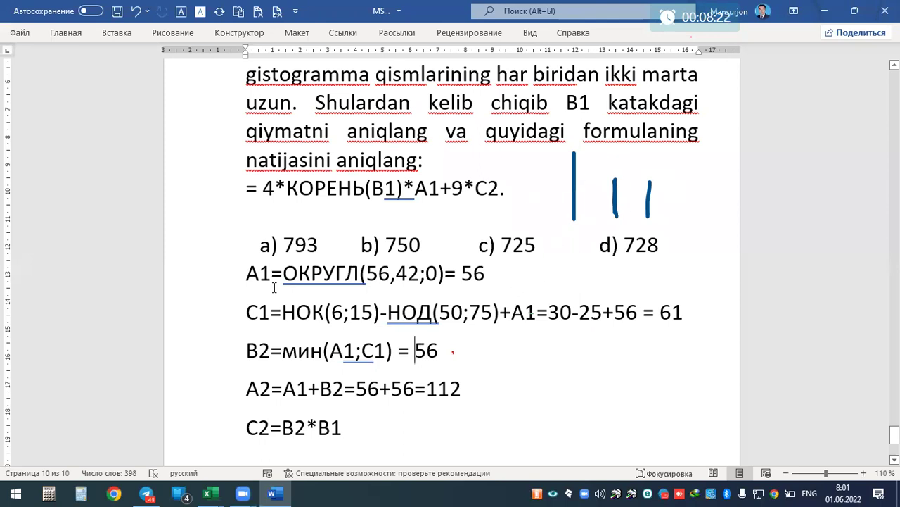
# Step: Type the relation A2=2*B2=2*C2 on a new line below C2
pyautogui.click(373, 432)
pyautogui.press('Return')
pyautogui.write('A2=')
pyautogui.press('BackSpace')
pyautogui.write('2*B2')
pyautogui.write('=2*C2')
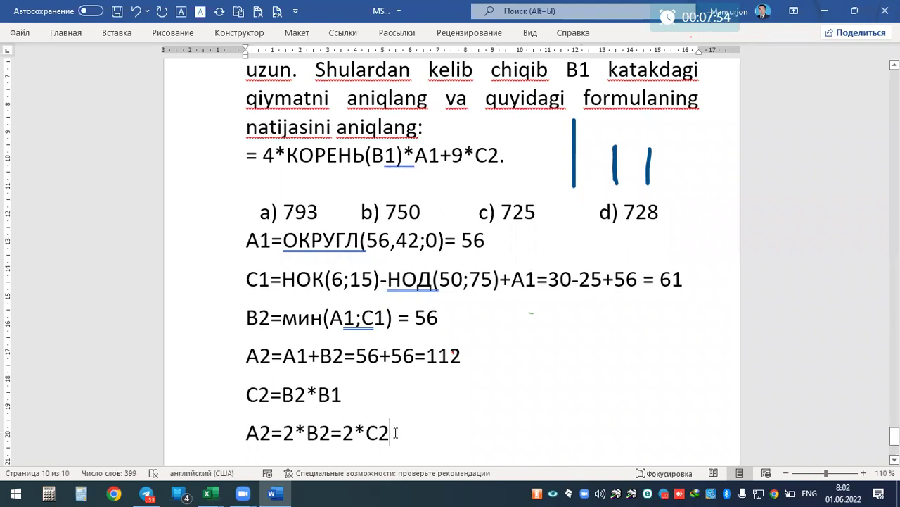
# Step: Highlight A2, 2*B2 and 2*C2 in the new relation to explain it
pyautogui.doubleClick(251, 434)
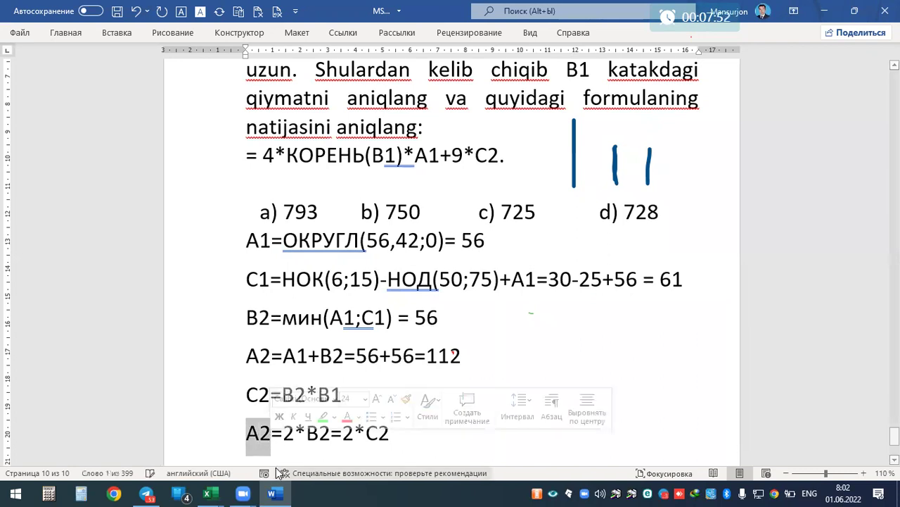
pyautogui.moveTo(307, 435); pyautogui.dragTo(329, 436)
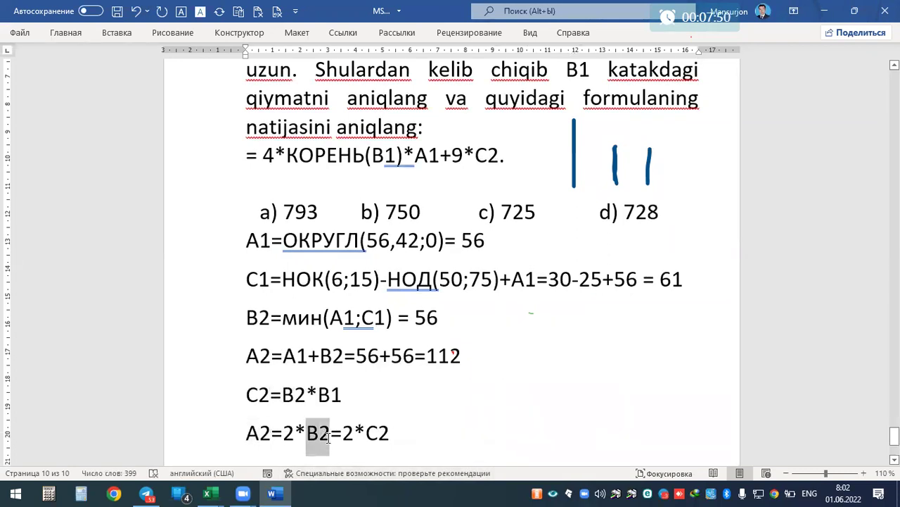
pyautogui.click(284, 435)
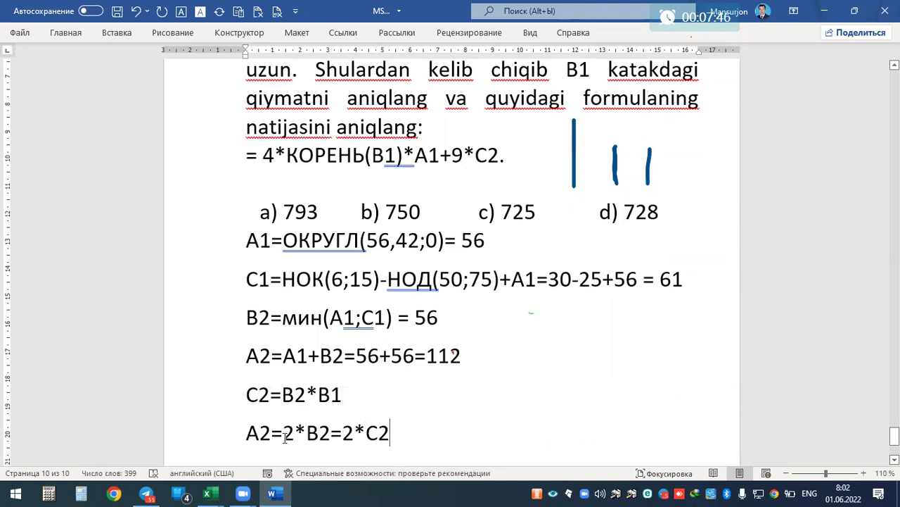
pyautogui.moveTo(284, 435); pyautogui.dragTo(330, 435)
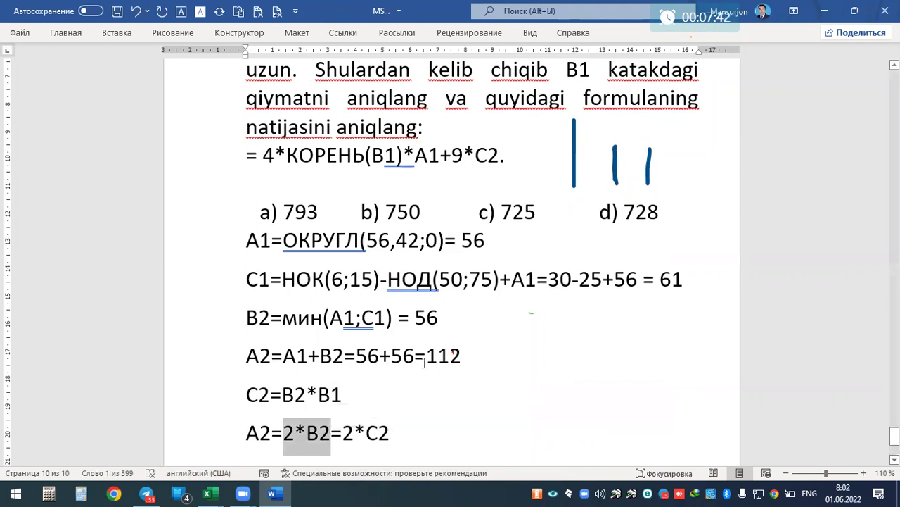
pyautogui.moveTo(343, 431); pyautogui.dragTo(396, 434)
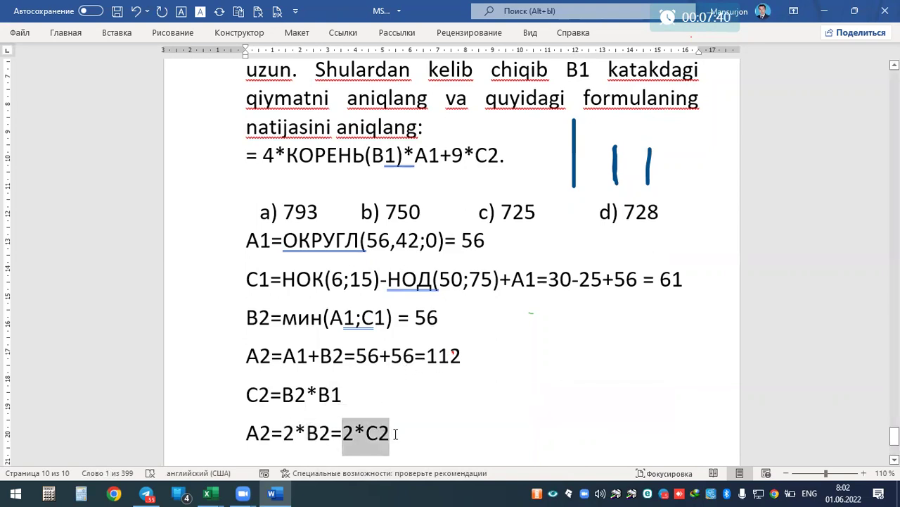
pyautogui.click(350, 401)
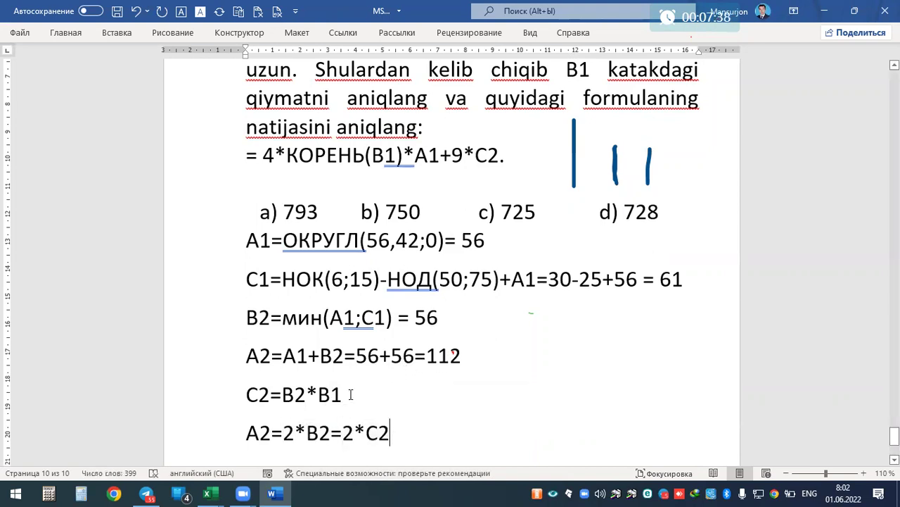
# Step: Append ' = 56' to the C2=B2*B1 line and select the =2*C2 line
pyautogui.click(381, 430)
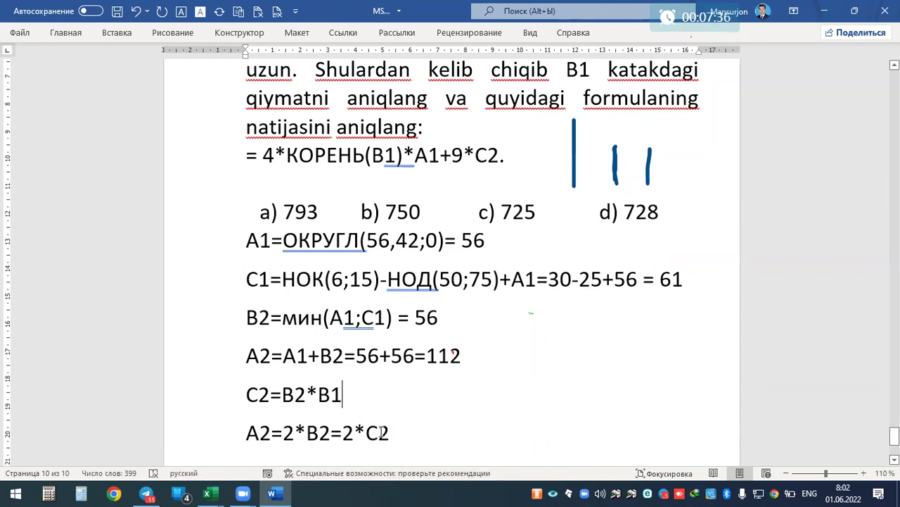
pyautogui.press('Up')
pyautogui.write('= 56')
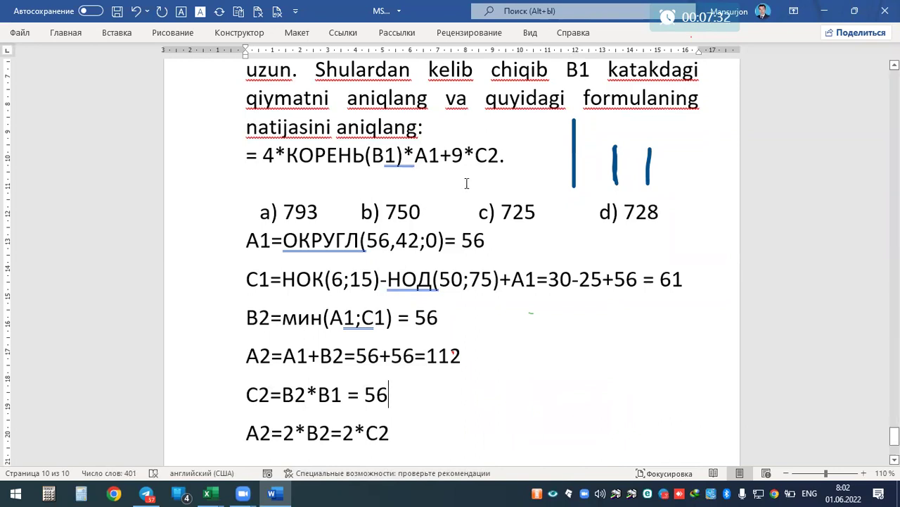
pyautogui.click(617, 156)
pyautogui.click(648, 169)
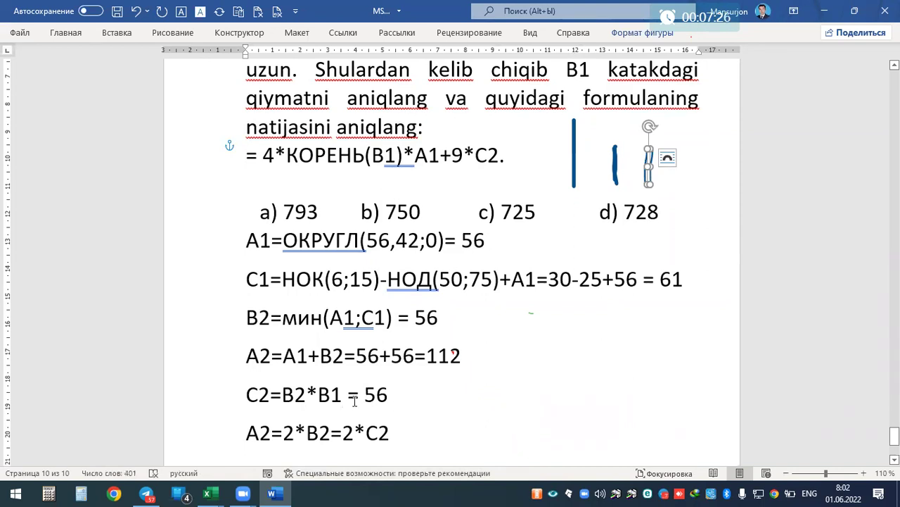
pyautogui.moveTo(285, 399); pyautogui.dragTo(347, 398)
pyautogui.moveTo(390, 433); pyautogui.dragTo(246, 433)
# Step: Replace the A2=2*B2=2*C2 line with 56*B1=56 and B1=1, correcting 52 to 56
pyautogui.press('Delete')
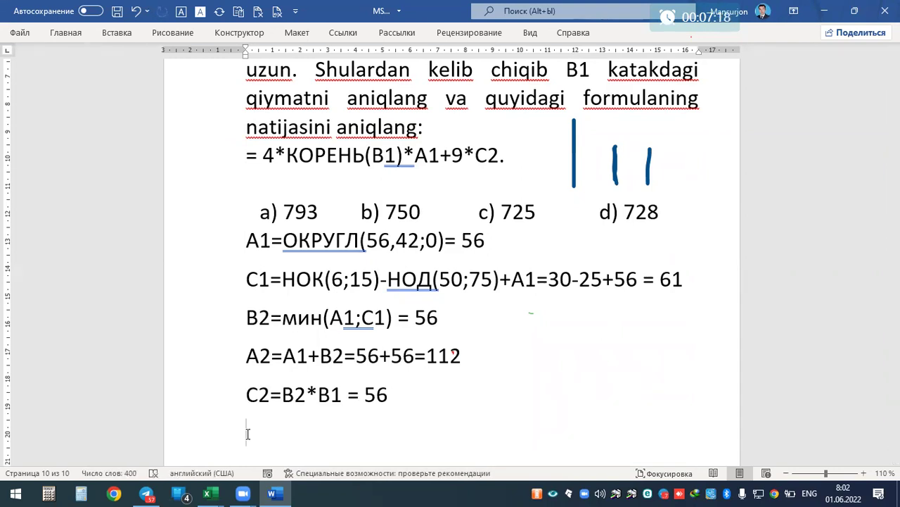
pyautogui.write('52*B1=56')
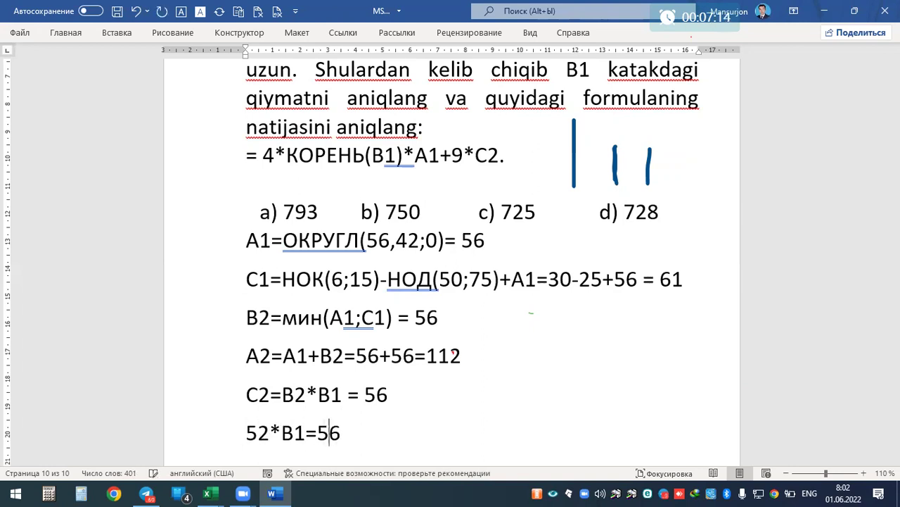
pyautogui.press('Return')
pyautogui.write('B1=1')
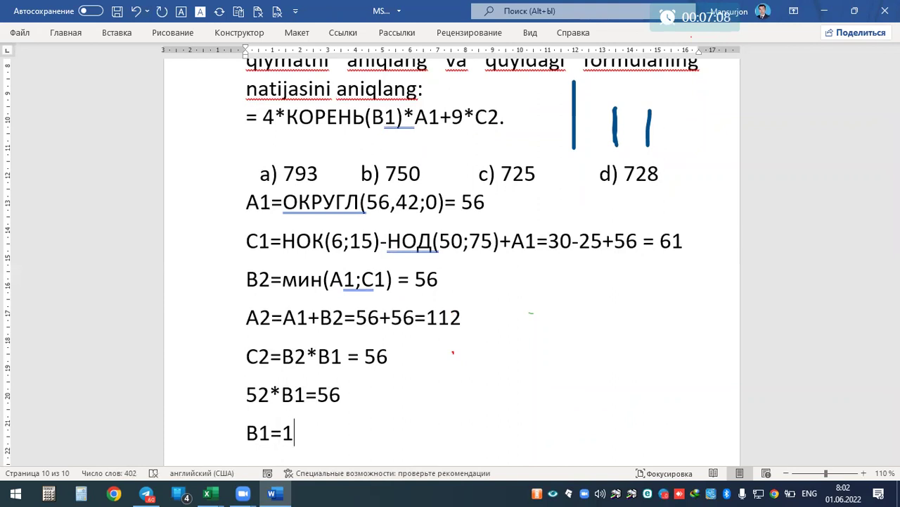
pyautogui.press('Up')
pyautogui.press('Left')
pyautogui.press('Left')
pyautogui.press('Left')
pyautogui.hotkey('shift', 'Right')
pyautogui.press('Delete')
pyautogui.hotkey('shift', 'Right')
pyautogui.press('Left')
pyautogui.write('6')
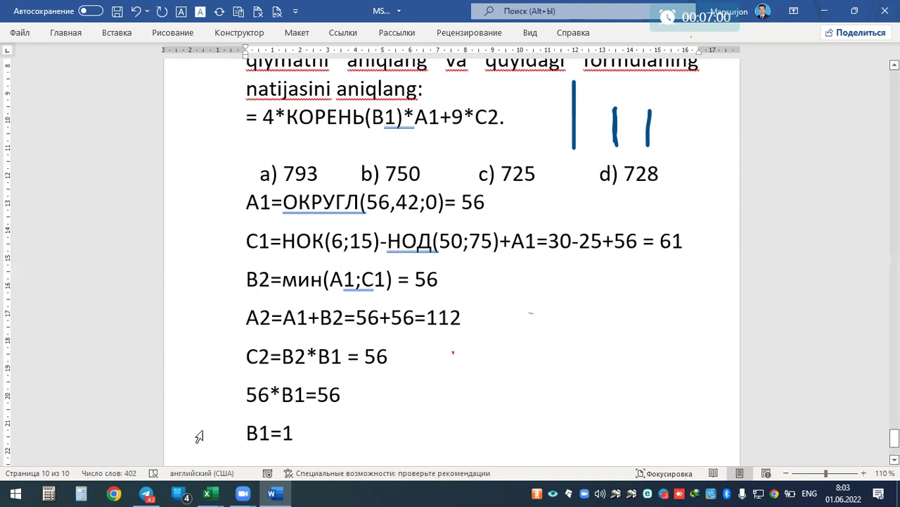
# Step: Highlight B2*B1, the 56 result and the original quiz formula to explain the solution
pyautogui.moveTo(282, 356); pyautogui.dragTo(390, 359)
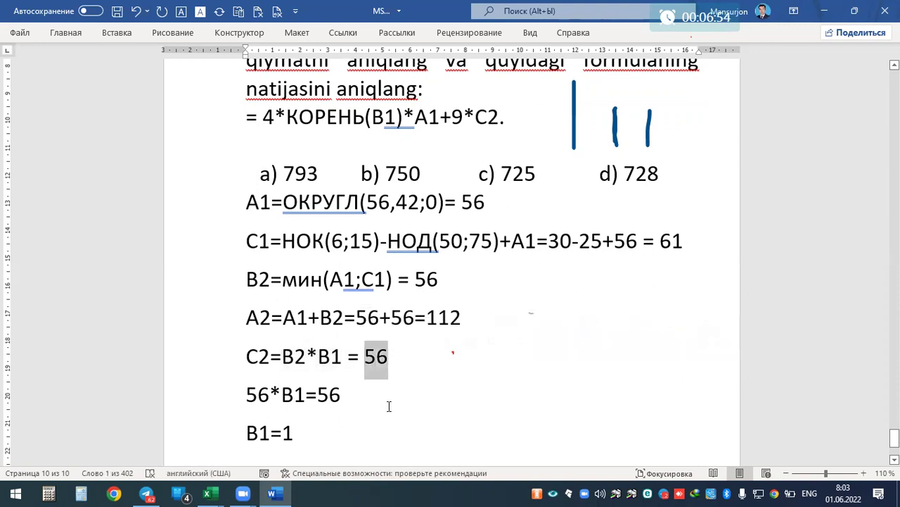
pyautogui.moveTo(443, 279); pyautogui.dragTo(427, 279)
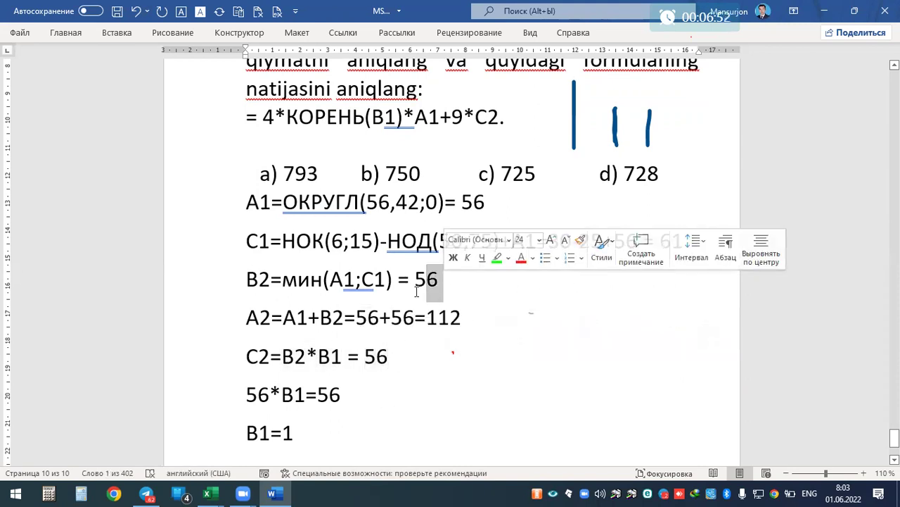
pyautogui.moveTo(282, 356); pyautogui.dragTo(305, 355)
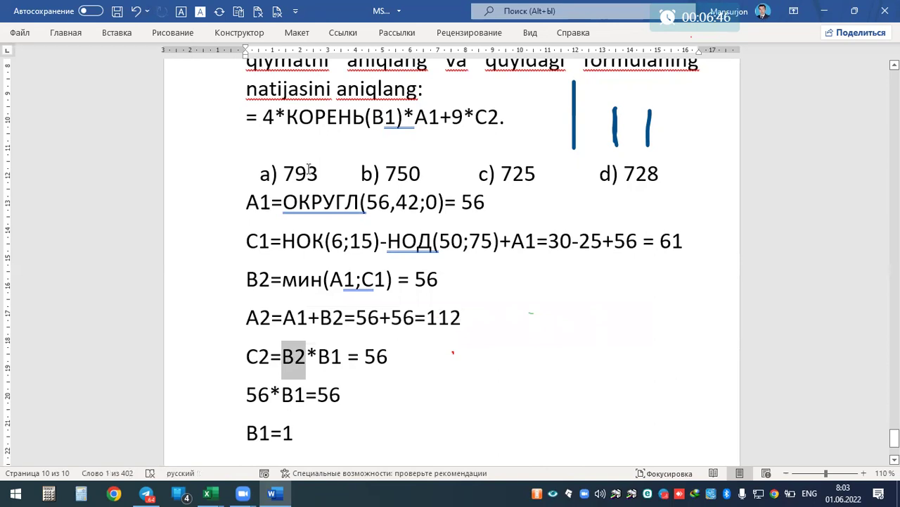
pyautogui.moveTo(246, 116); pyautogui.dragTo(505, 111)
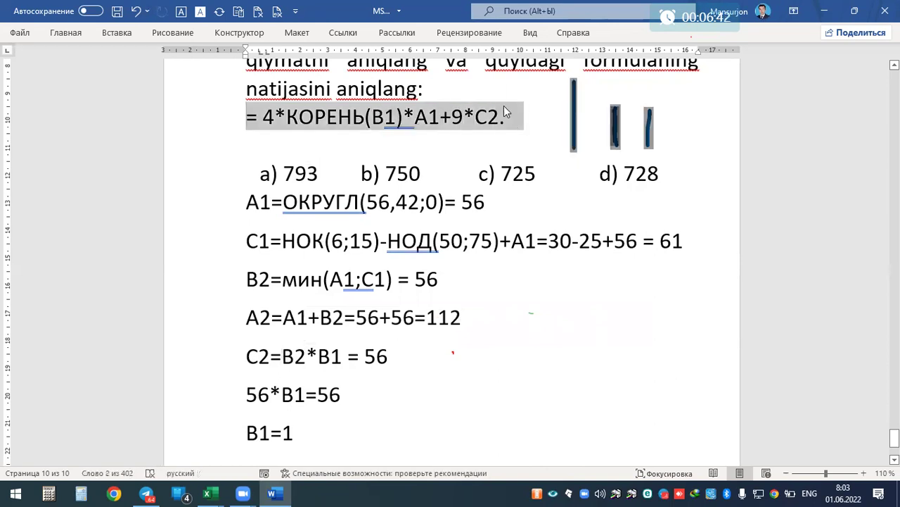
# Step: Copy the quiz formula onto a new line below B1=1
pyautogui.moveTo(505, 111); pyautogui.dragTo(499, 114)
pyautogui.hotkey('ctrl', 'c')
pyautogui.click(348, 433)
pyautogui.press('Return')
pyautogui.hotkey('ctrl', 'v')
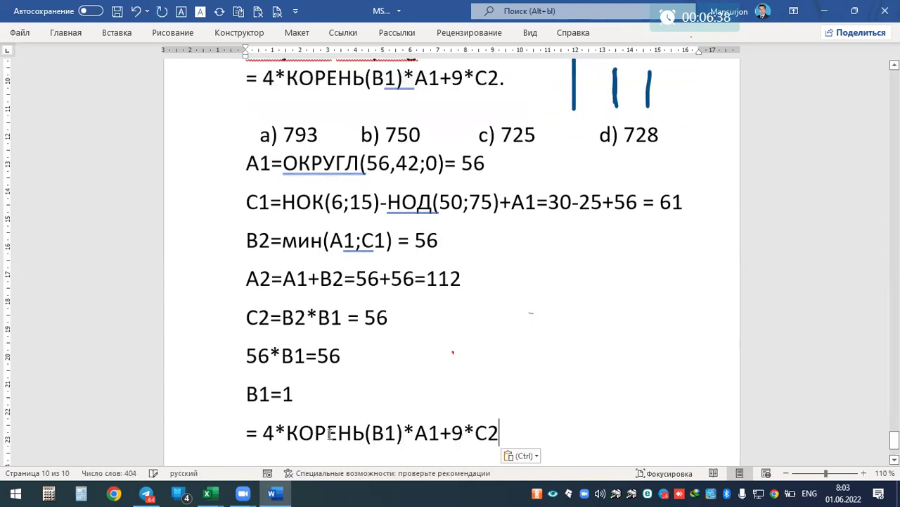
# Step: Substitute values into the pasted formula: В1 becomes 1, А1 and С2 become 56, ending with '='
pyautogui.doubleClick(381, 432)
pyautogui.write('1')
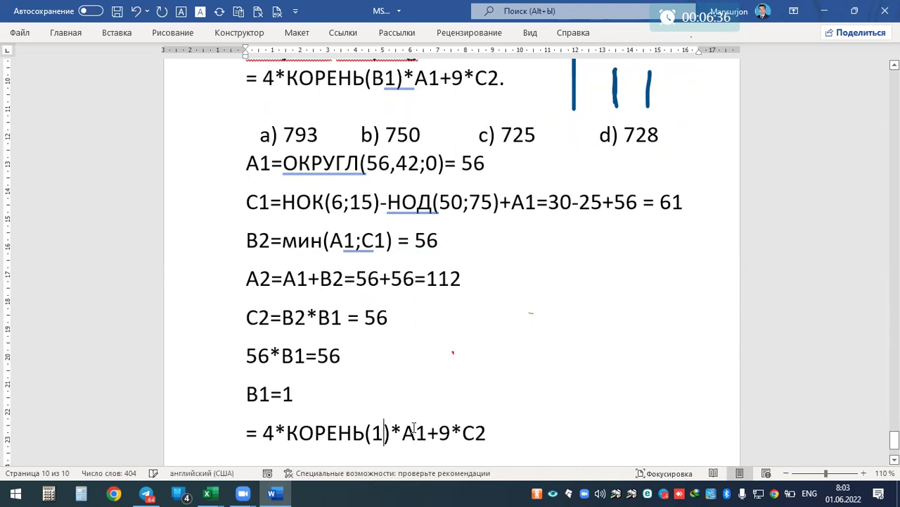
pyautogui.doubleClick(413, 429)
pyautogui.scroll(1, 415, 255)
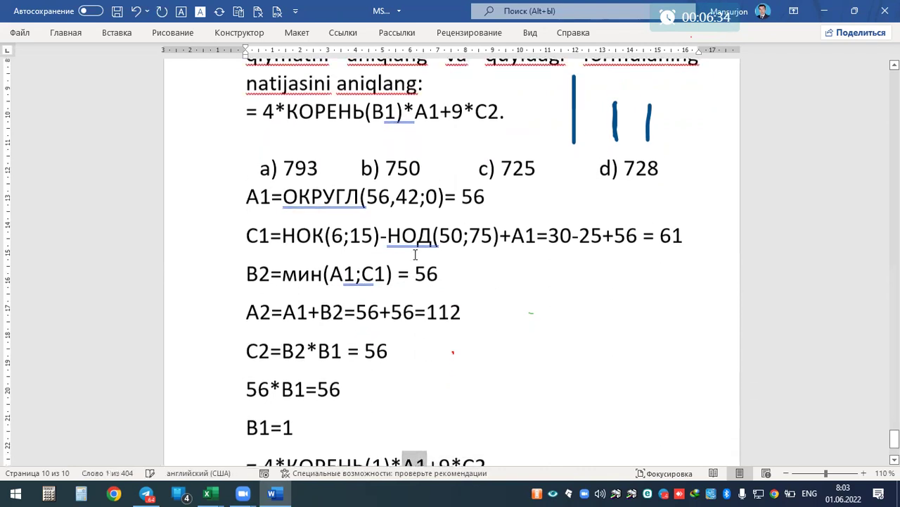
pyautogui.scroll(-1, 522, 354)
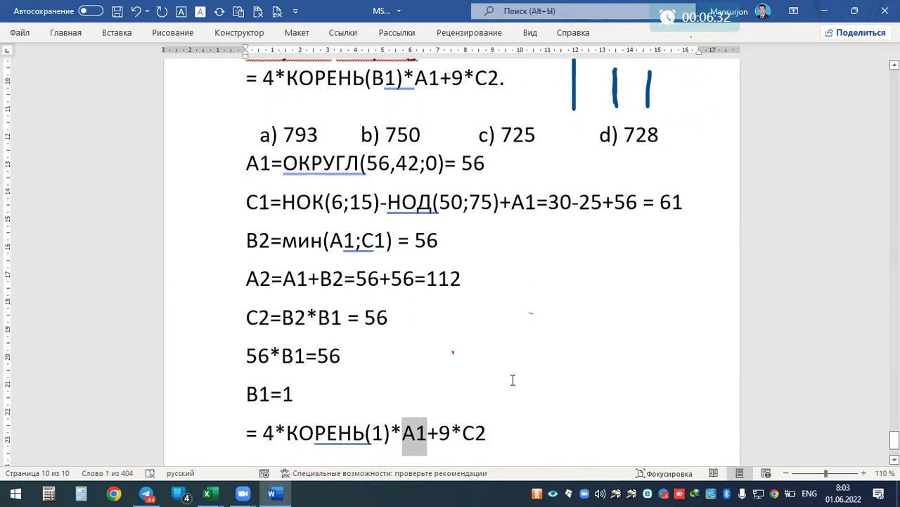
pyautogui.write('56')
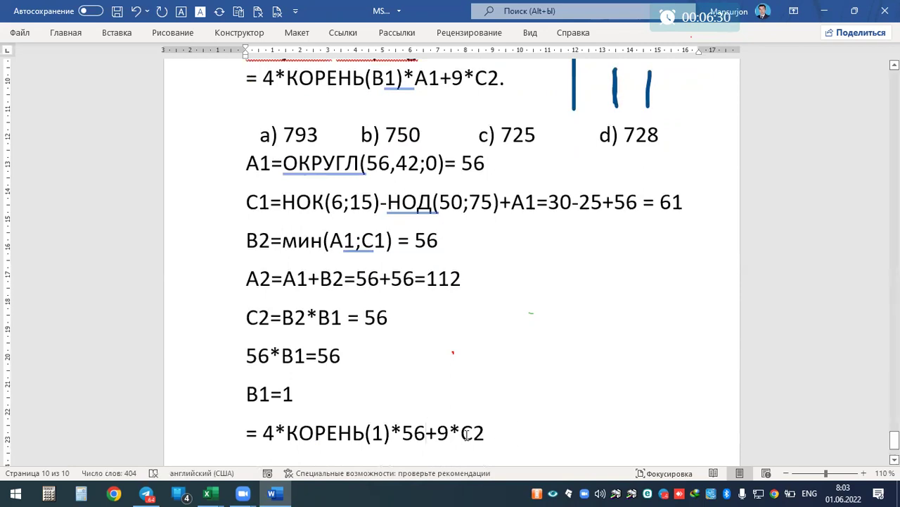
pyautogui.moveTo(461, 430); pyautogui.dragTo(484, 422)
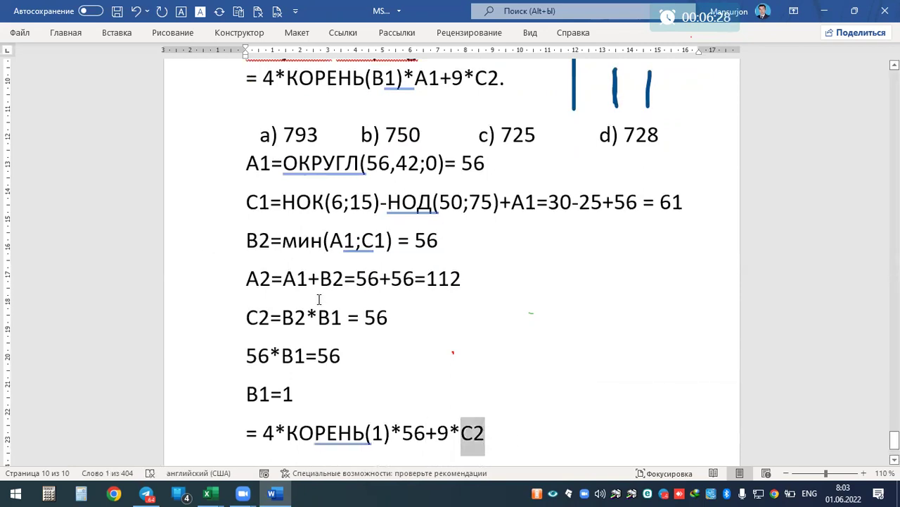
pyautogui.write('56=')
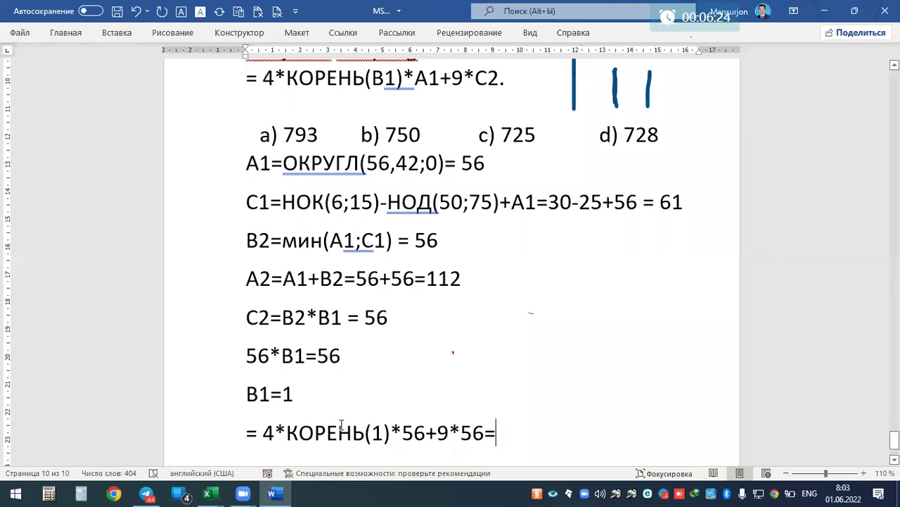
# Step: Append a simplified copy after the equals sign, dropping КОРЕНЬ(1) to give 4*56+9*56
pyautogui.moveTo(326, 439); pyautogui.dragTo(391, 440)
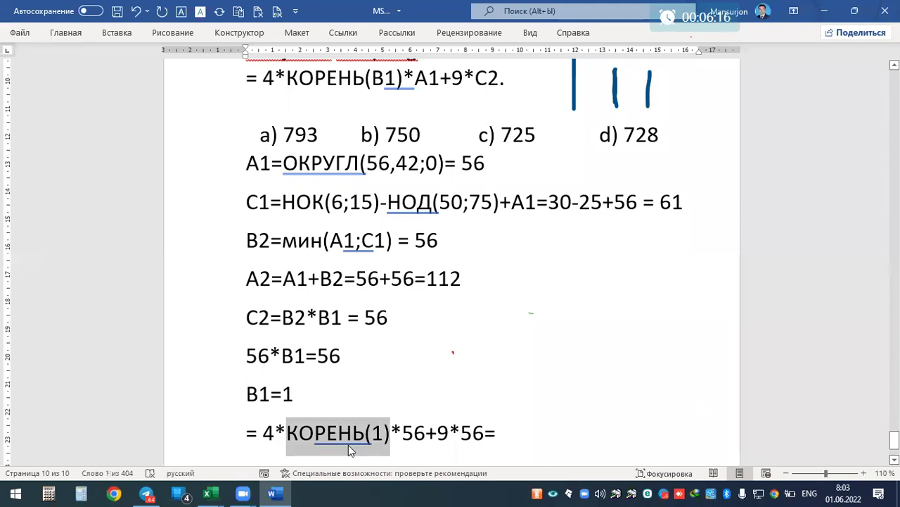
pyautogui.moveTo(485, 434); pyautogui.dragTo(263, 434)
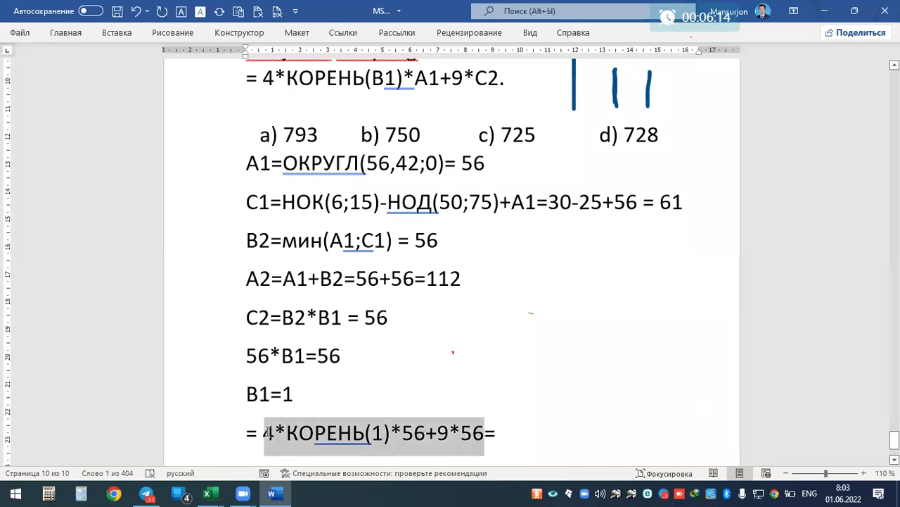
pyautogui.hotkey('ctrl', 'c')
pyautogui.click(506, 439)
pyautogui.hotkey('ctrl', 'v')
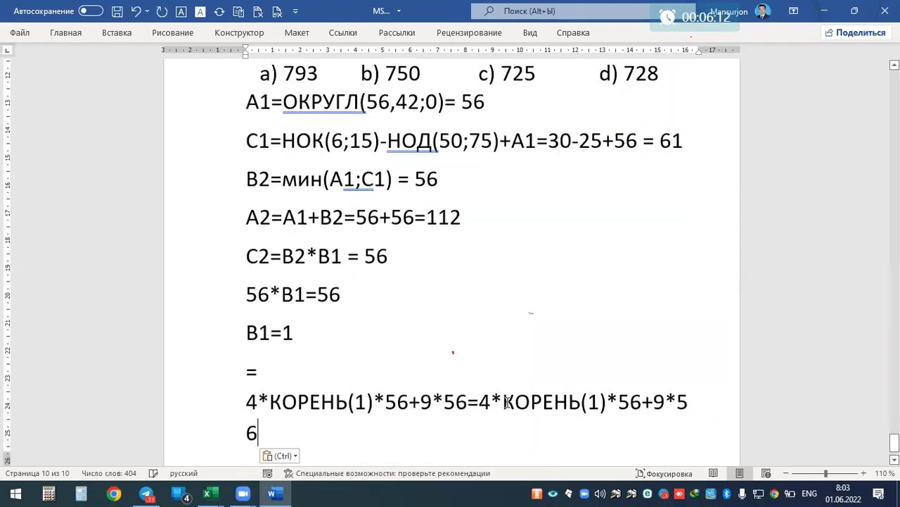
pyautogui.moveTo(503, 401); pyautogui.dragTo(611, 400)
pyautogui.press('Delete')
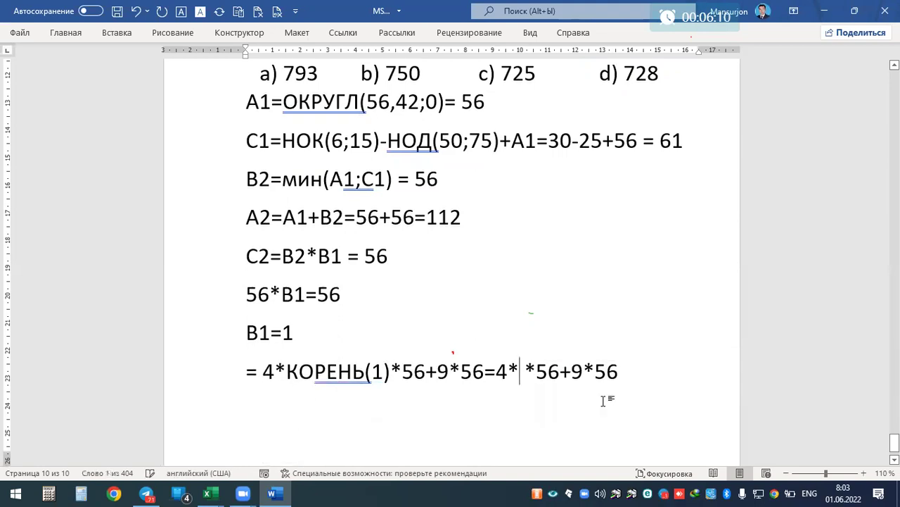
pyautogui.press('Delete')
# Step: Extend the formula line with =56*13=728
pyautogui.click(591, 371)
pyautogui.click(600, 376)
pyautogui.write('=')
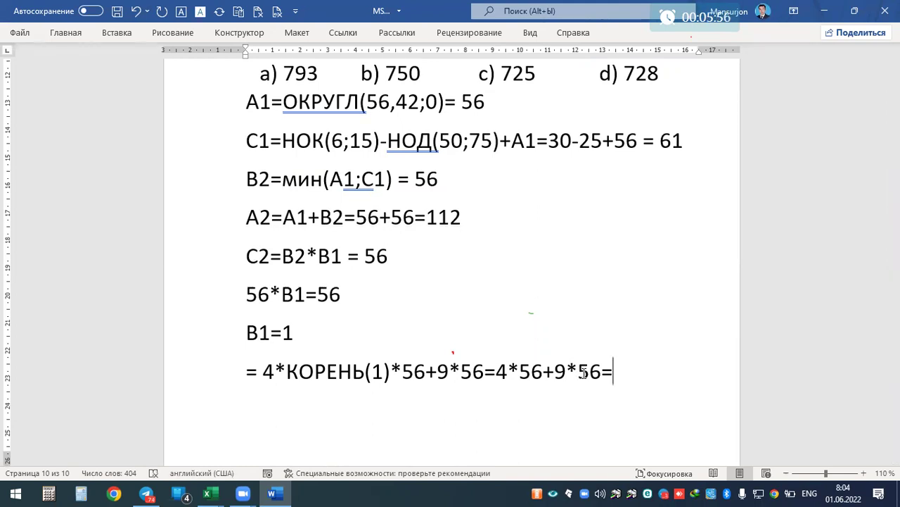
pyautogui.write('56*13=')
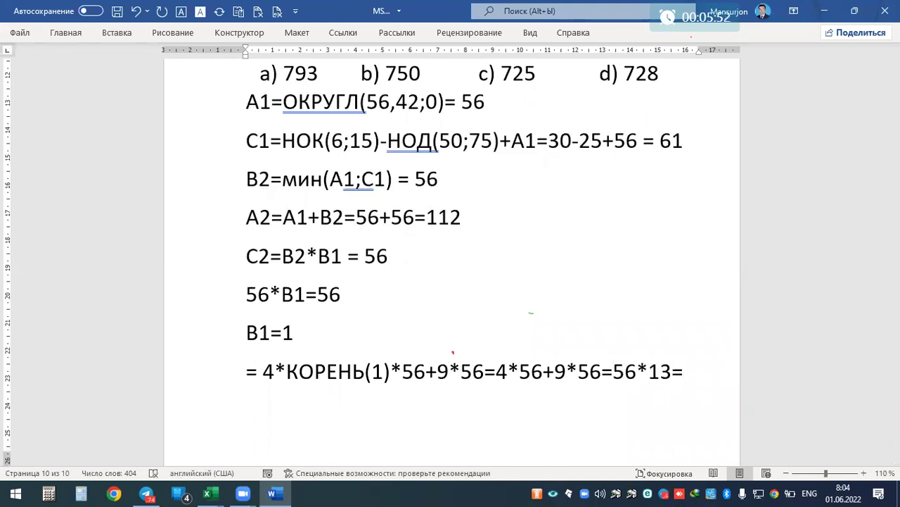
pyautogui.write('8')
pyautogui.press('Left')
pyautogui.write('2')
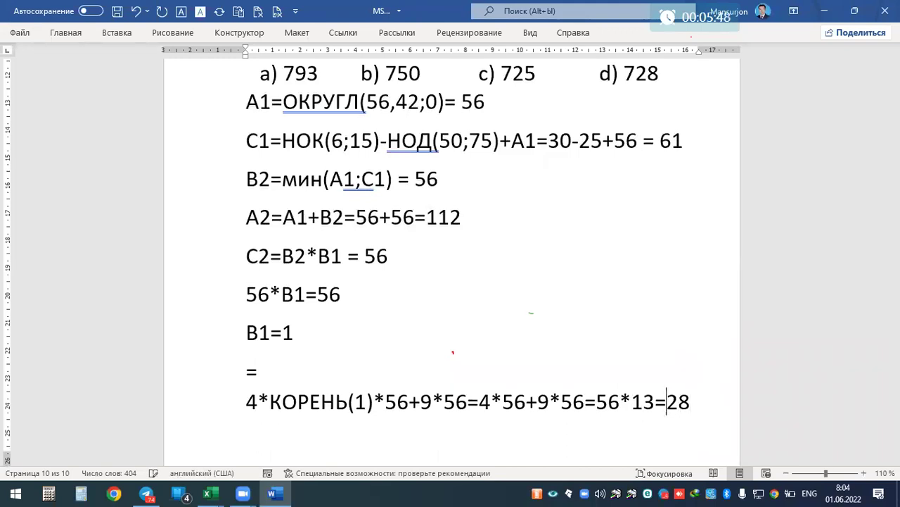
pyautogui.press('Left')
pyautogui.write('7')
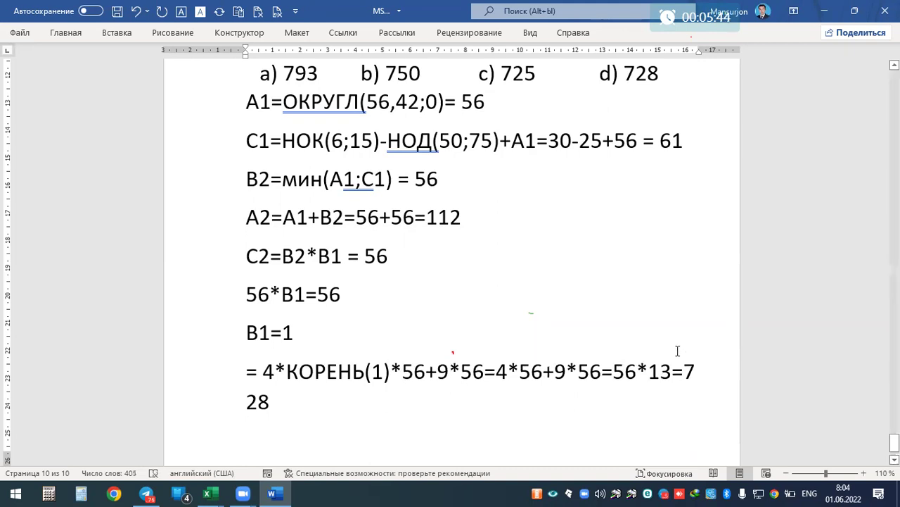
# Step: Clean up stray spaces and equals signs, then move =728 onto its own line
pyautogui.press('Delete')
pyautogui.press('Left')
pyautogui.press('BackSpace')
pyautogui.write('=')
pyautogui.press('Left')
pyautogui.press('Return')
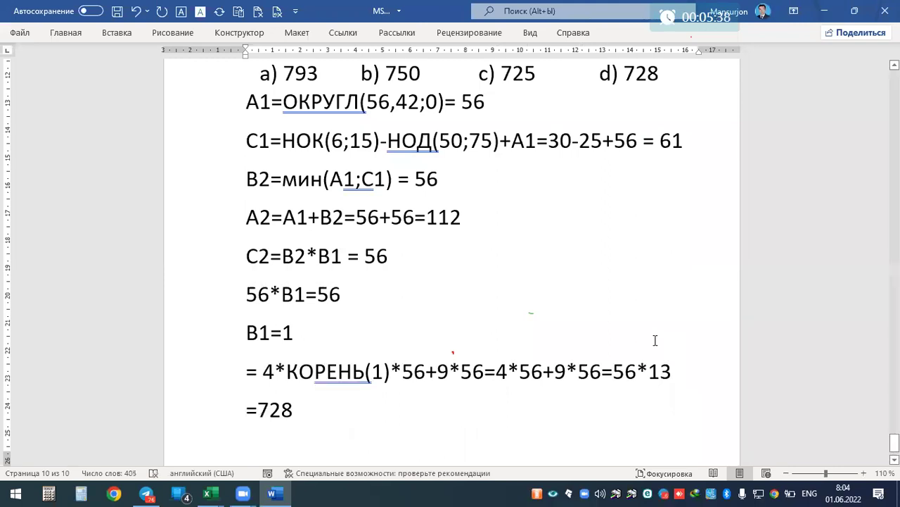
# Step: Highlight answer d) 728 in green
pyautogui.moveTo(601, 70); pyautogui.dragTo(642, 75)
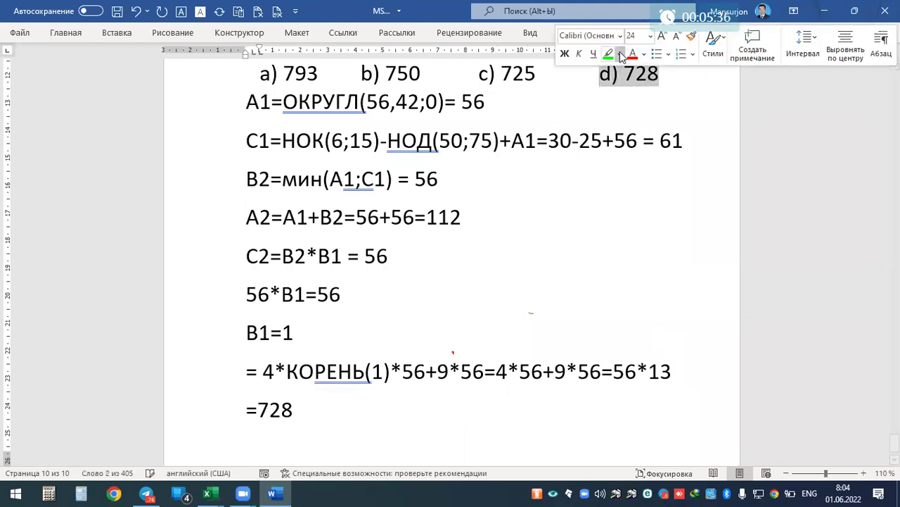
pyautogui.click(655, 51)
pyautogui.click(570, 219)
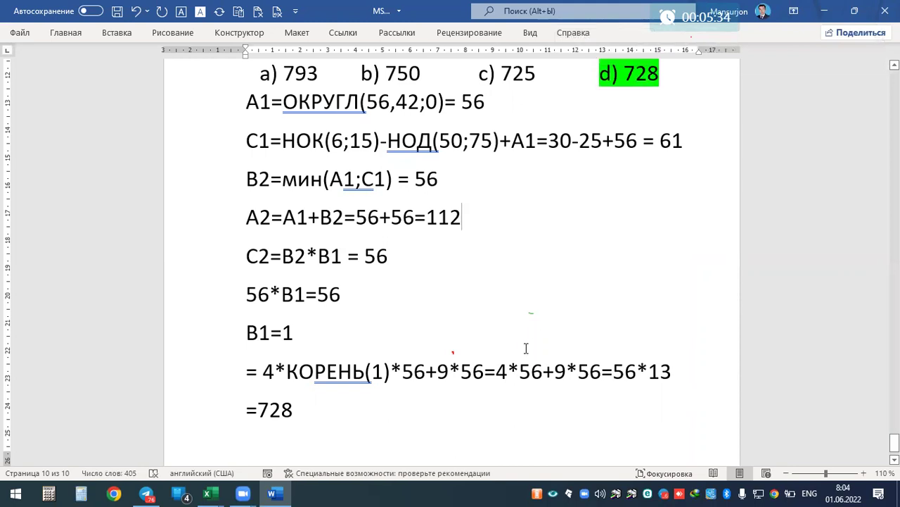
pyautogui.scroll(1, 526, 348)
pyautogui.click(335, 454)
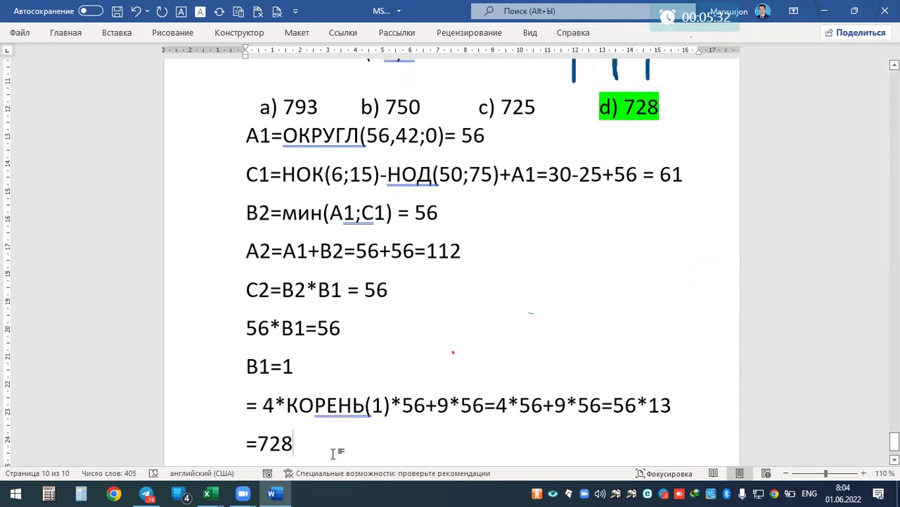
pyautogui.click(396, 297)
# Step: Below the A2 line, type 'Gistogrammadan A2 ning qiymati B2 va C2 dan 2 marta katta.'
pyautogui.press('Up')
pyautogui.press('End')
pyautogui.press('Return')
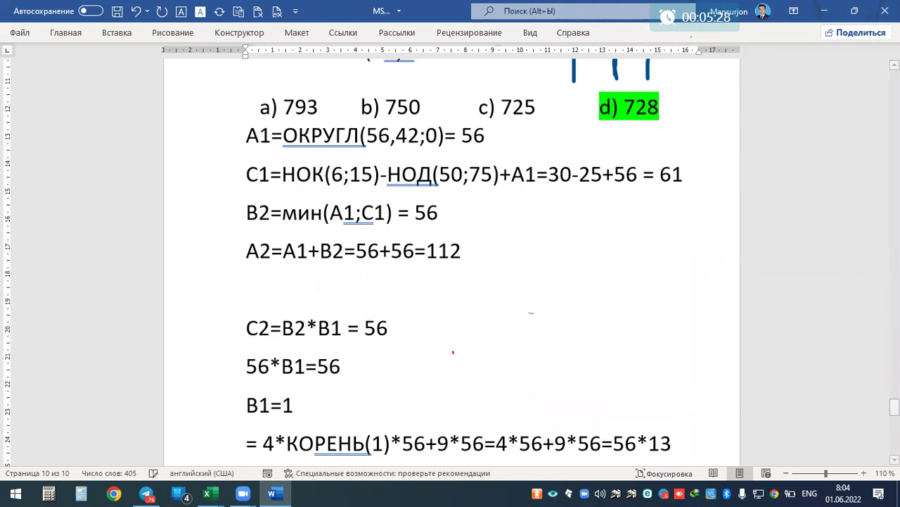
pyautogui.write('Gistogrammadan A1')
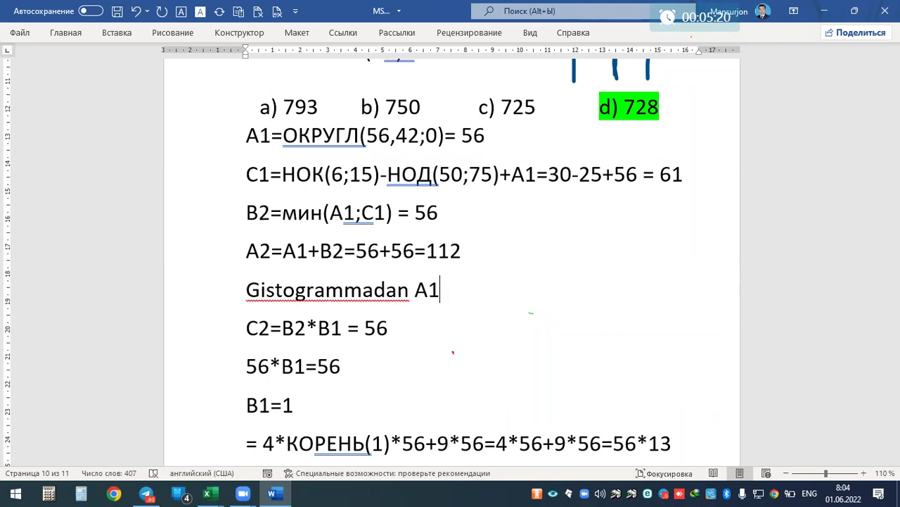
pyautogui.press('BackSpace')
pyautogui.write('2 nin')
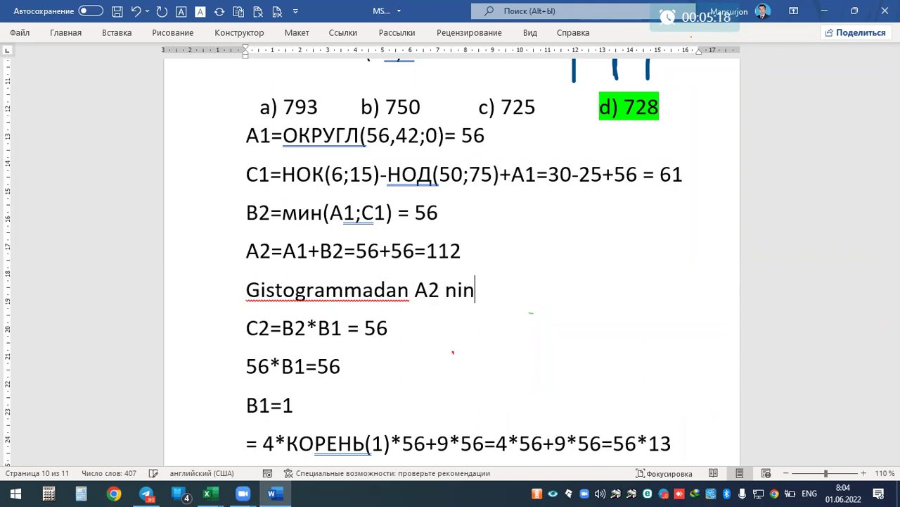
pyautogui.write('g qiymati B2 va C2 dan ')
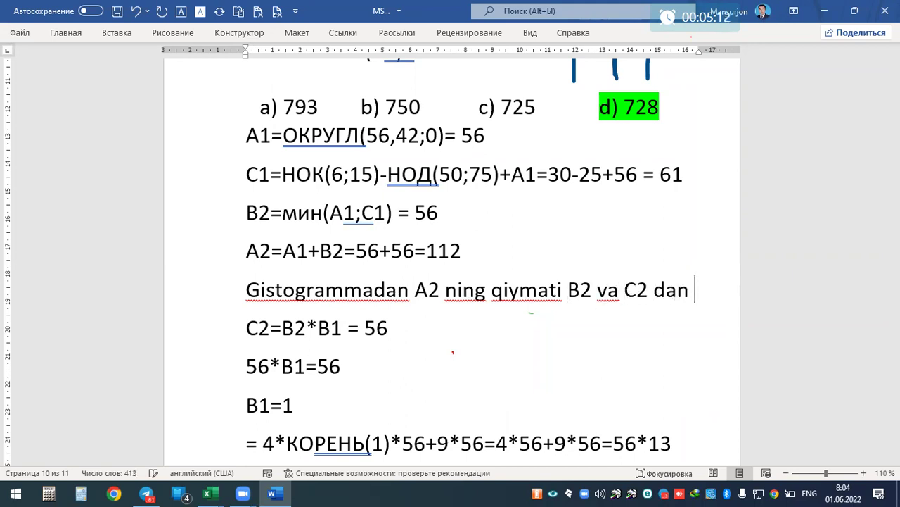
pyautogui.write('2 martta')
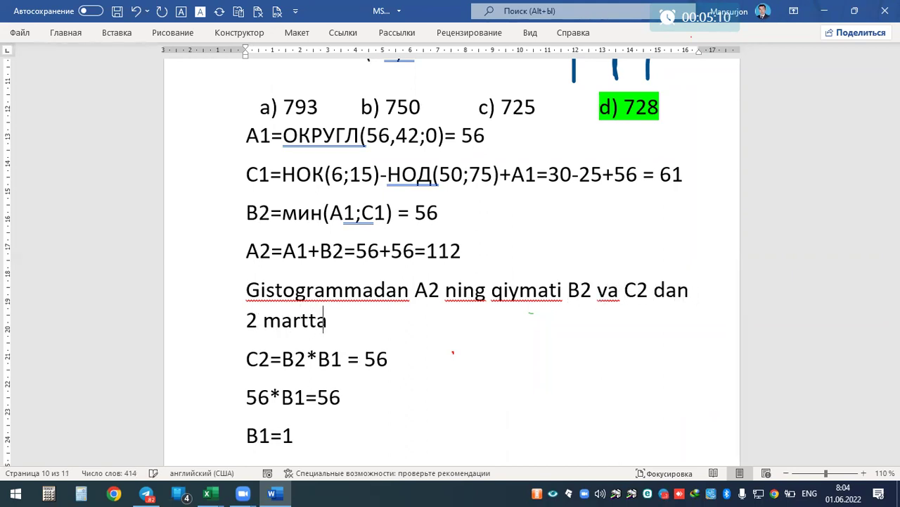
pyautogui.press('BackSpace')
pyautogui.press('BackSpace')
# Step: Add 'Bunda B2=C2 ekanligi kelib chiqadi.', fixing typos and lowercasing the U in Bunda
pyautogui.write('a ka')
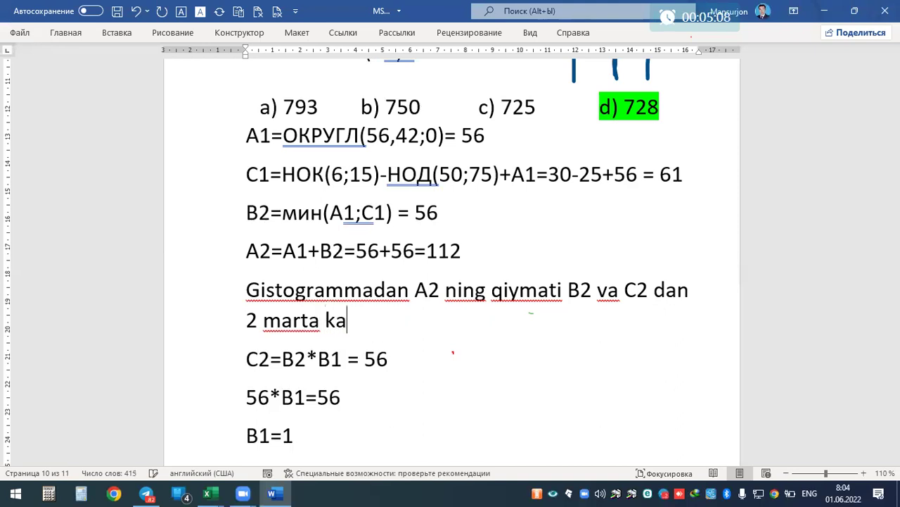
pyautogui.write('tta . BUnda')
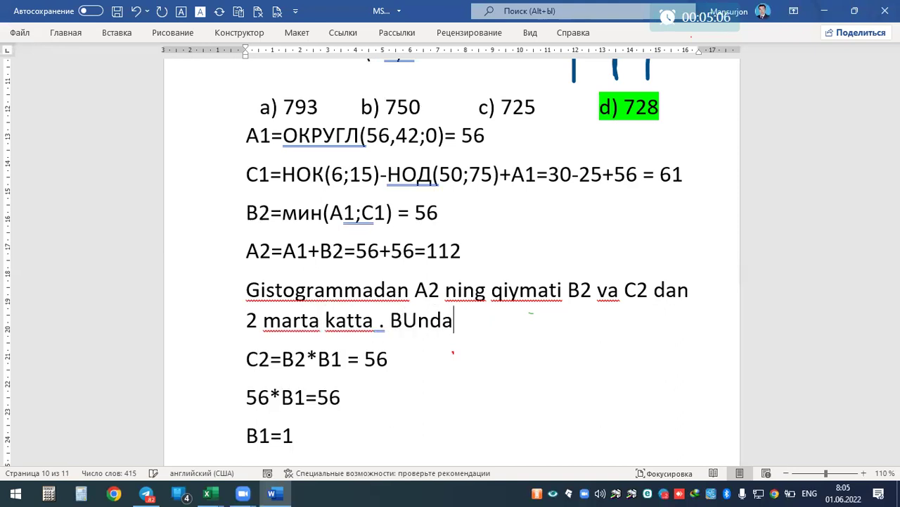
pyautogui.write(' B2')
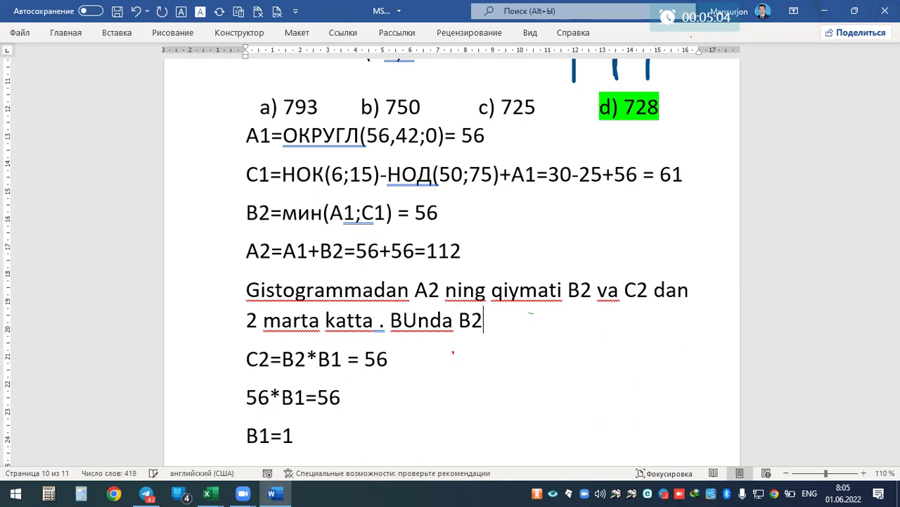
pyautogui.write('C32')
pyautogui.press('BackSpace')
pyautogui.press('BackSpace')
pyautogui.write('2 ekanligi kel')
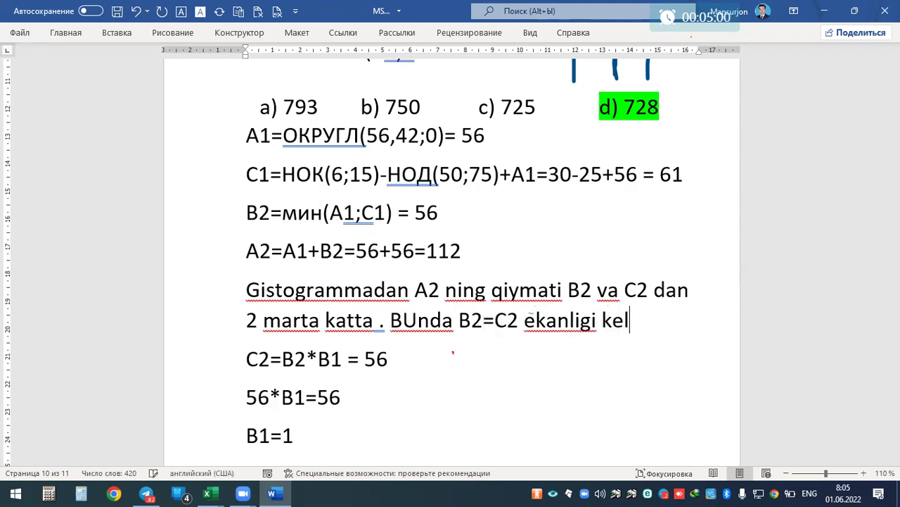
pyautogui.write('ib chiqaid.')
pyautogui.press('BackSpace')
pyautogui.press('BackSpace')
pyautogui.press('BackSpace')
pyautogui.write('di.')
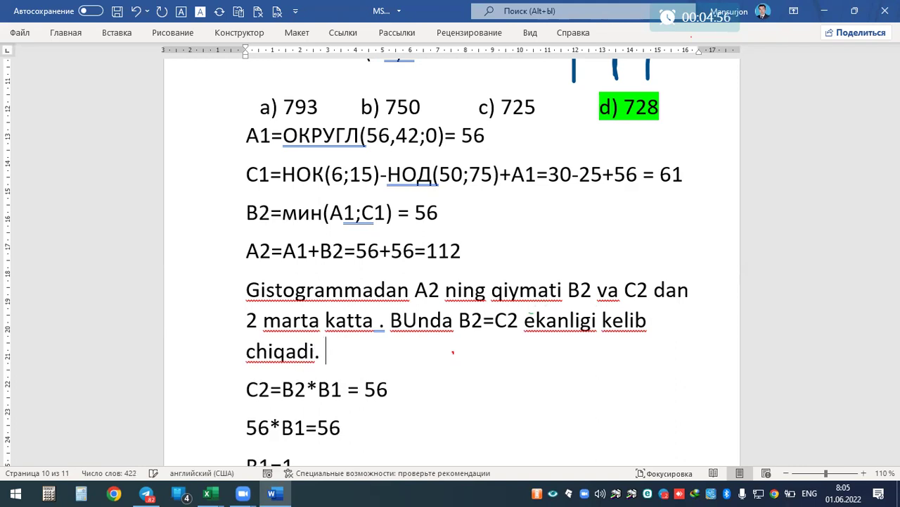
pyautogui.moveTo(418, 322); pyautogui.dragTo(404, 322)
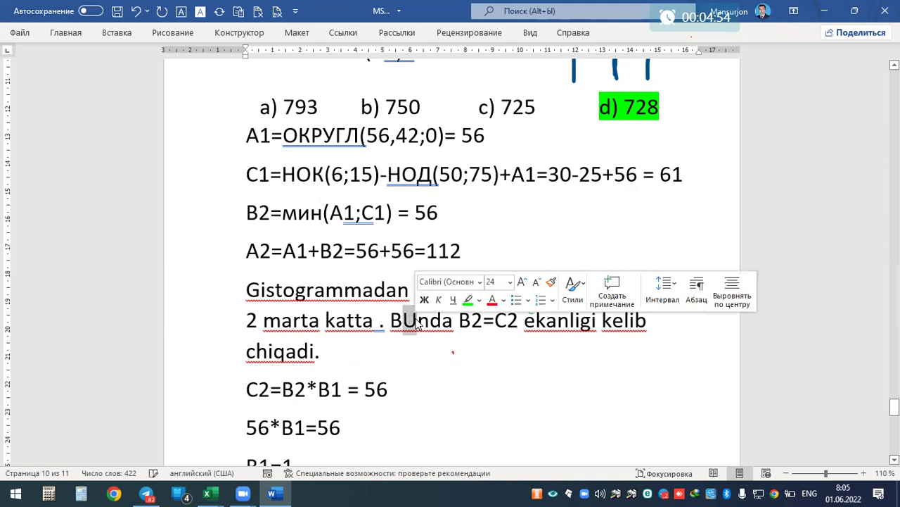
pyautogui.write('u')
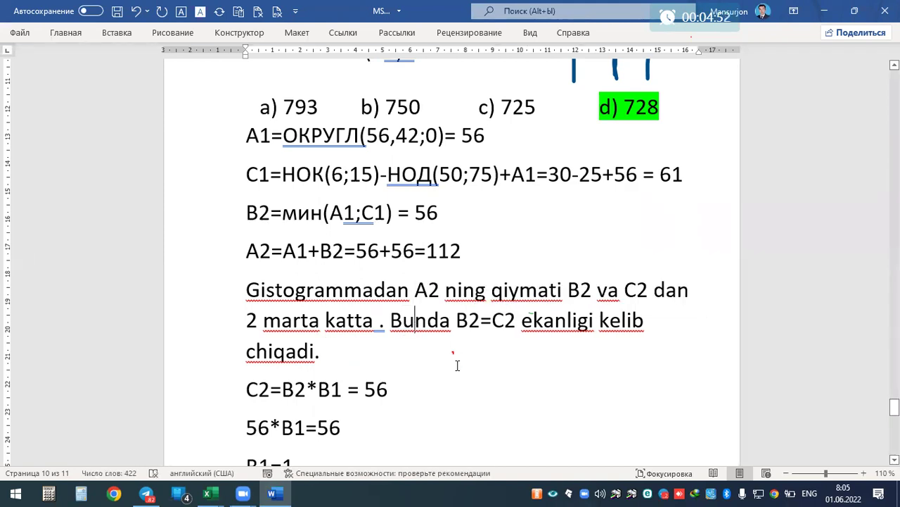
# Step: Select the three hand-drawn histogram bars and move them beside the A2 and B2 lines
pyautogui.keyDown('ctrl'); pyautogui.scroll(-2, 457, 364); pyautogui.keyUp('ctrl')
pyautogui.keyDown('ctrl'); pyautogui.scroll(-1, 456, 364); pyautogui.keyUp('ctrl')
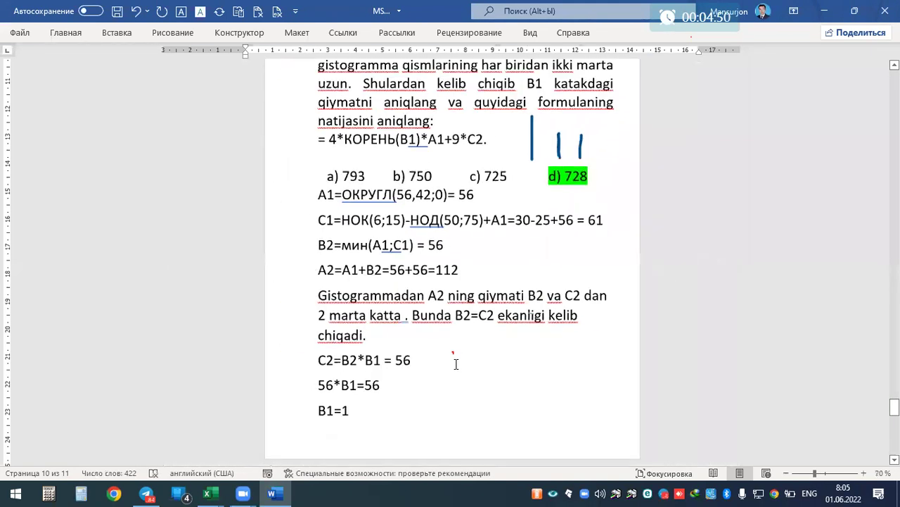
pyautogui.keyDown('ctrl'); pyautogui.scroll(-1, 456, 364); pyautogui.keyUp('ctrl')
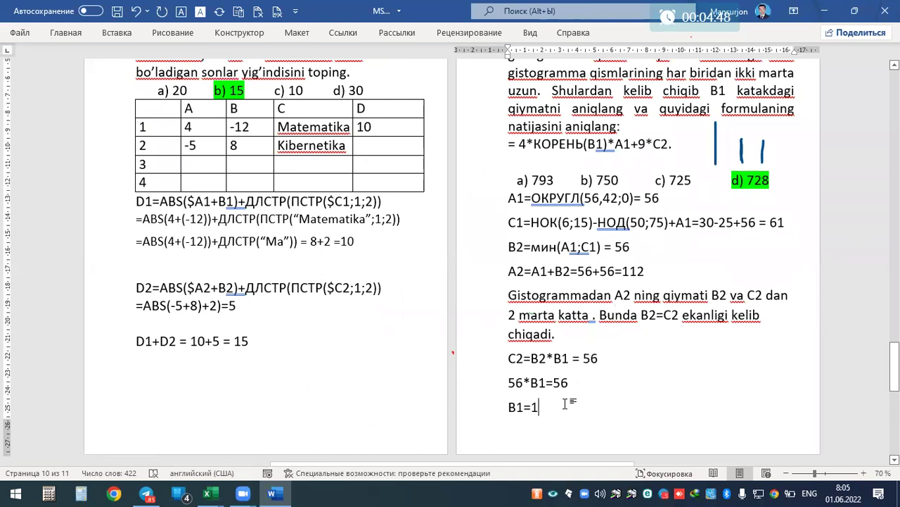
pyautogui.scroll(5, 566, 401)
pyautogui.scroll(-2, 561, 309)
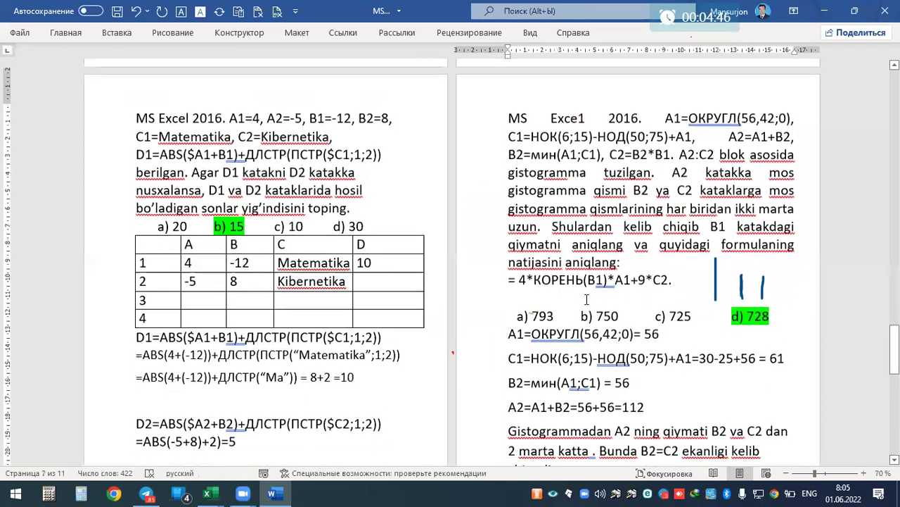
pyautogui.click(714, 228)
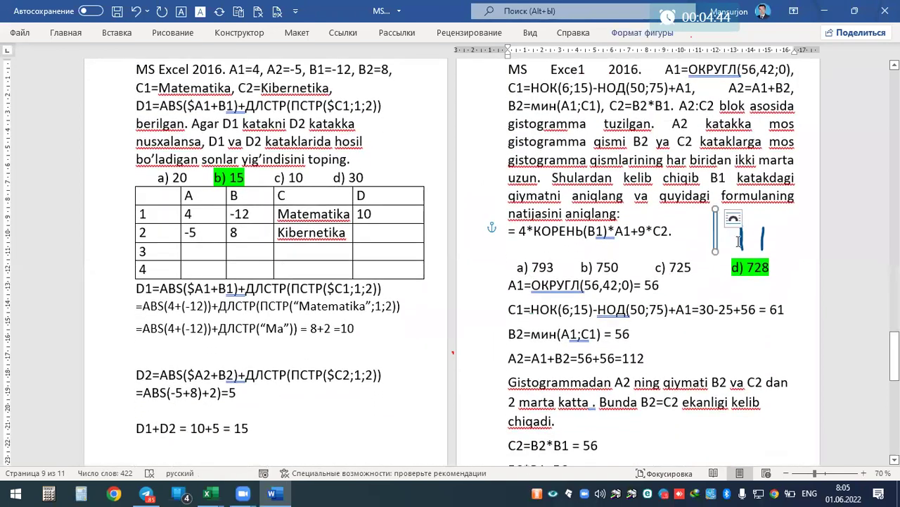
pyautogui.keyDown('shift'); pyautogui.click(741, 237); pyautogui.keyUp('shift')
pyautogui.keyDown('shift'); pyautogui.click(762, 238); pyautogui.keyUp('shift')
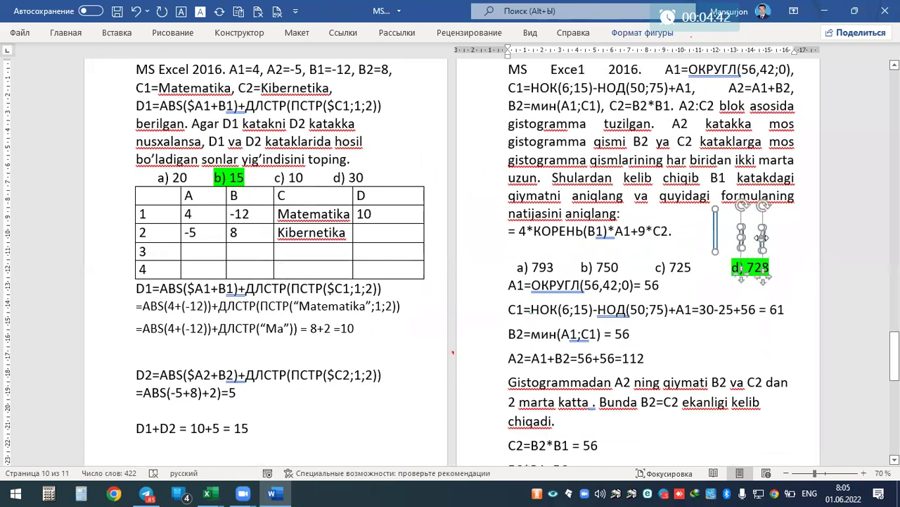
pyautogui.moveTo(714, 239); pyautogui.dragTo(700, 359)
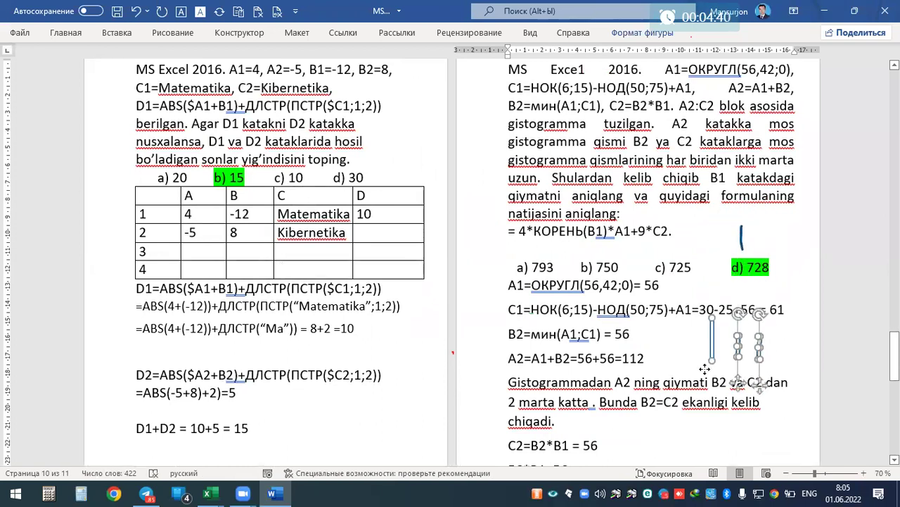
pyautogui.click(802, 261)
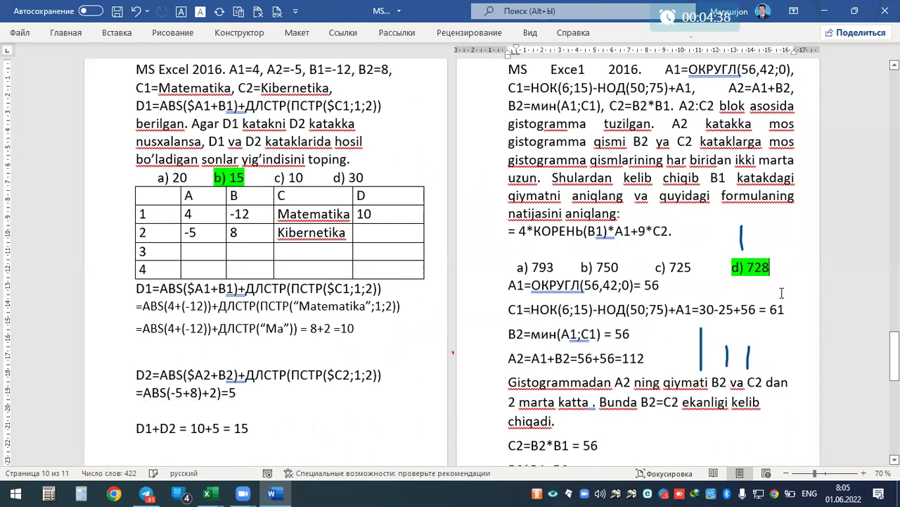
# Step: Drag the stray short line away from answer d and delete it
pyautogui.moveTo(741, 241); pyautogui.dragTo(799, 279)
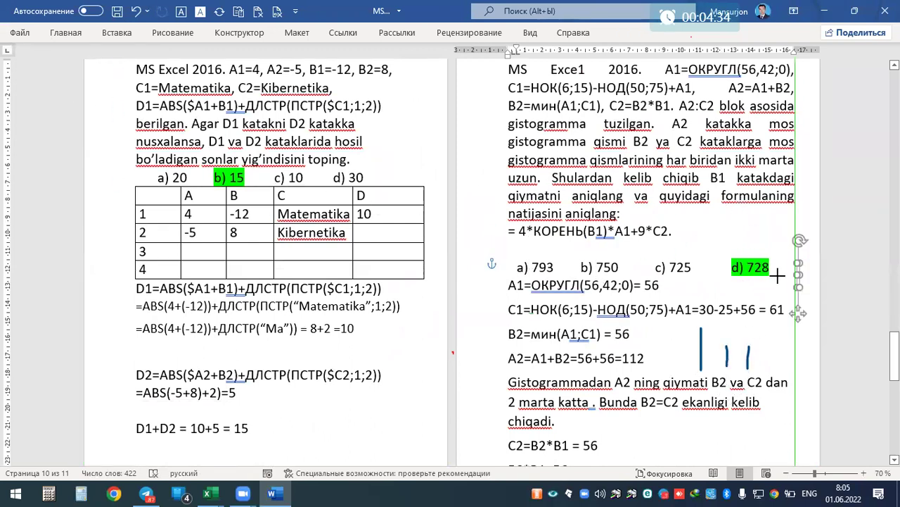
pyautogui.press('Delete')
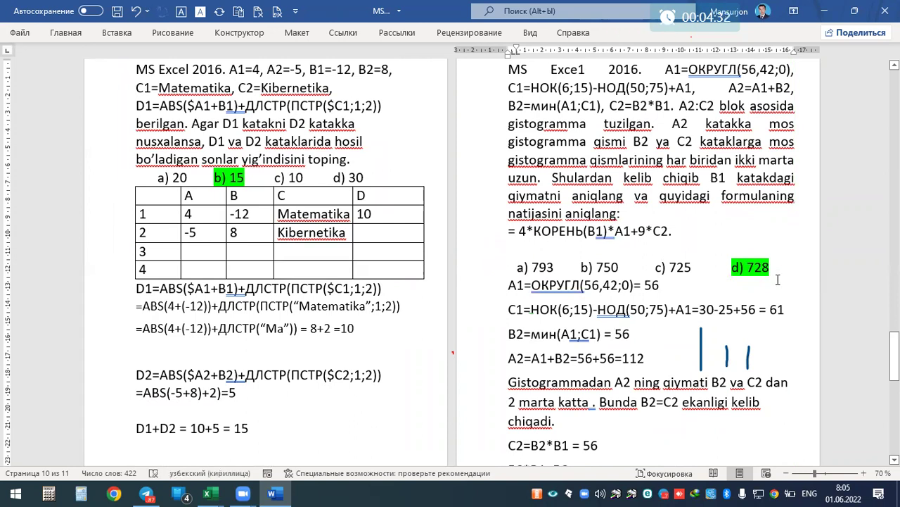
pyautogui.scroll(-2, 774, 295)
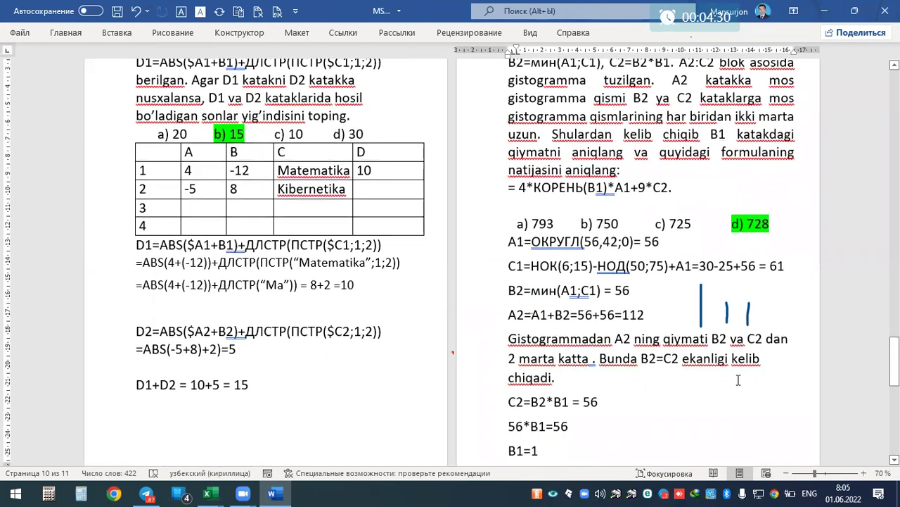
pyautogui.scroll(-1, 732, 378)
pyautogui.scroll(1, 732, 378)
pyautogui.scroll(-1, 732, 373)
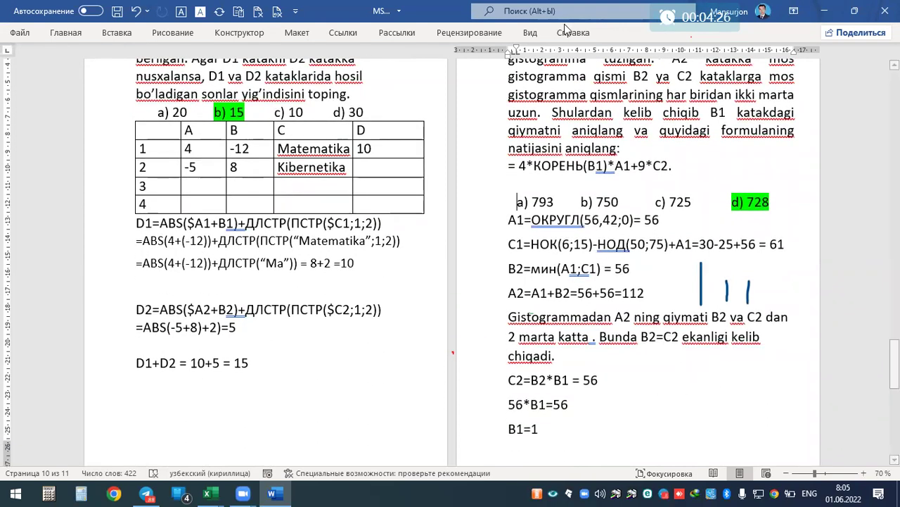